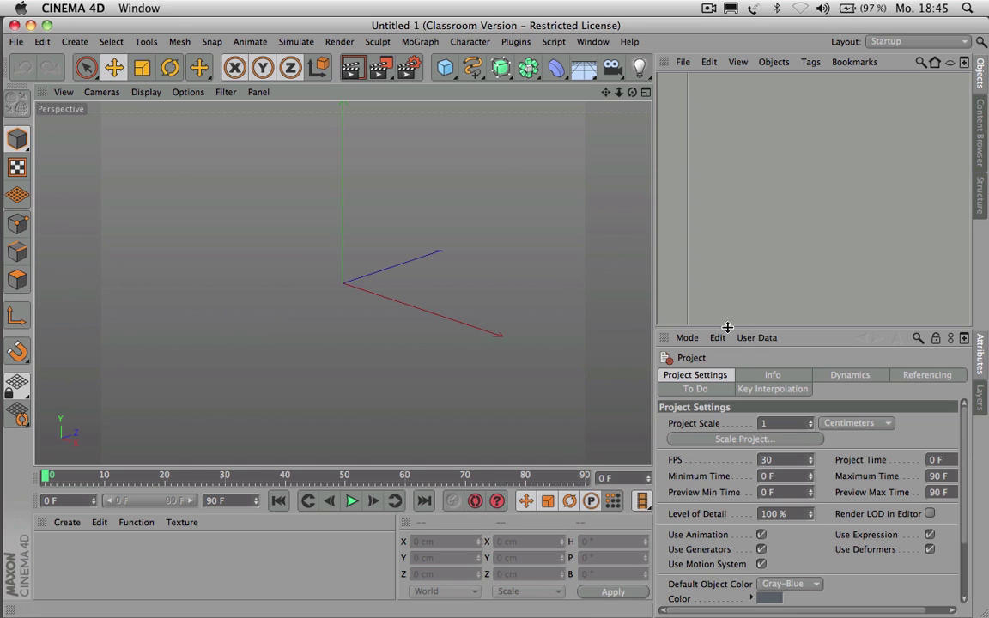
Step: Enlarge the attributes area and add a cube primitive to the empty scene
drag(727, 327, 728, 253)
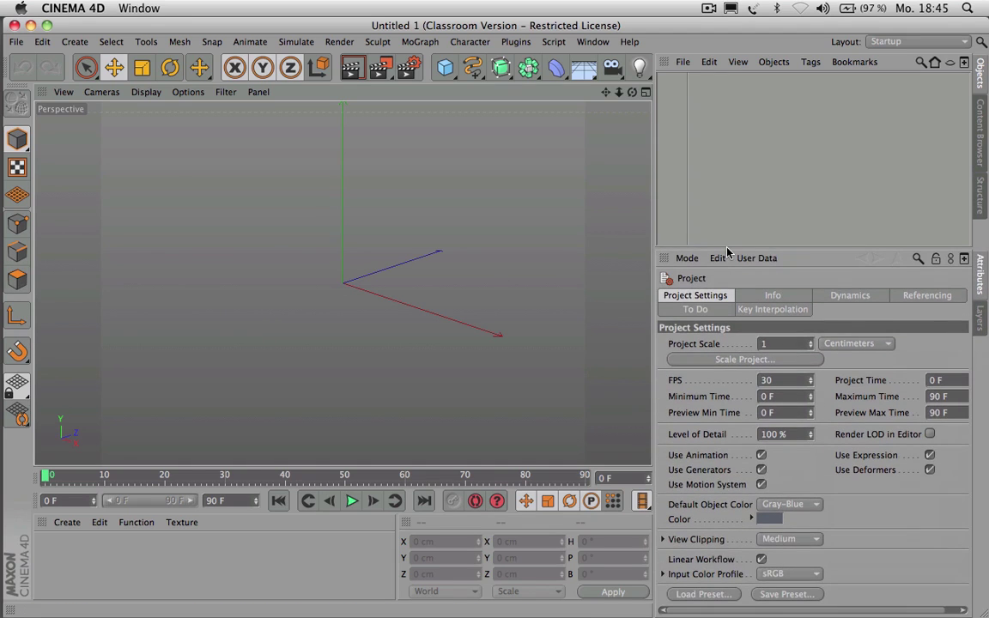
click(446, 69)
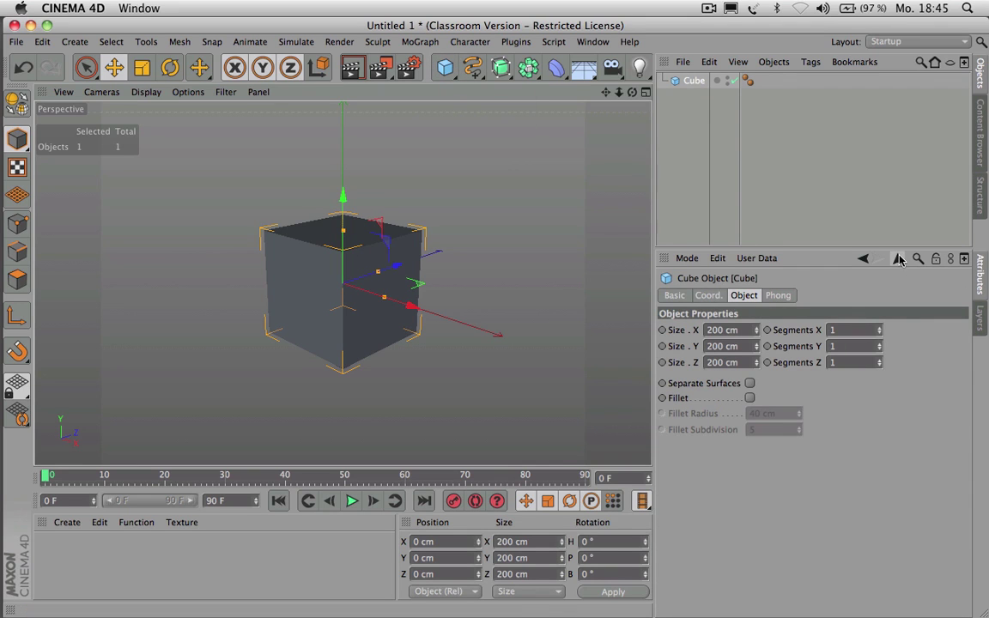
Step: Set the project's default object color to 80% Gray
click(687, 258)
click(706, 330)
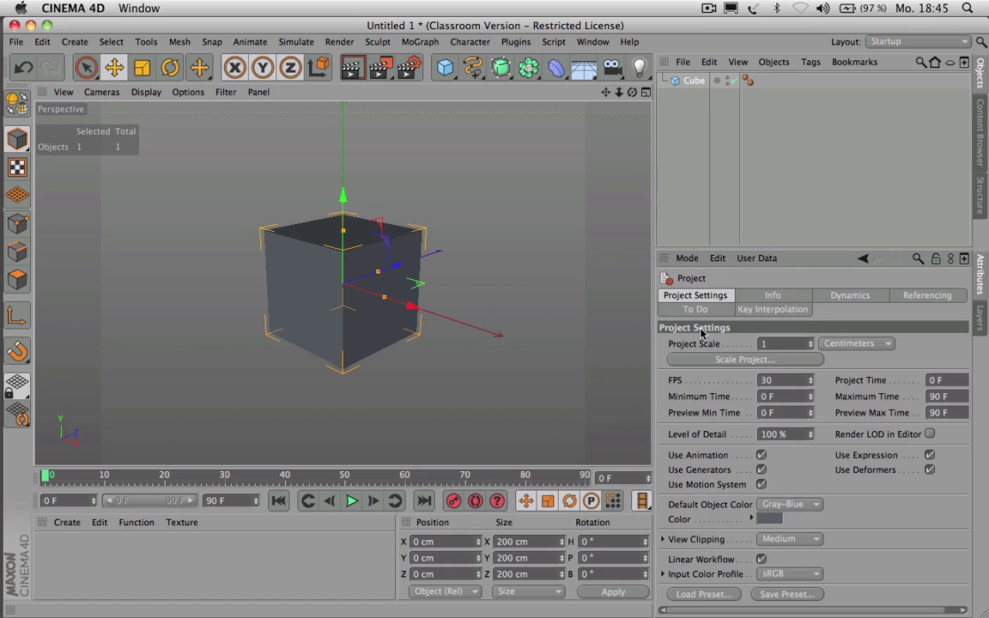
click(778, 507)
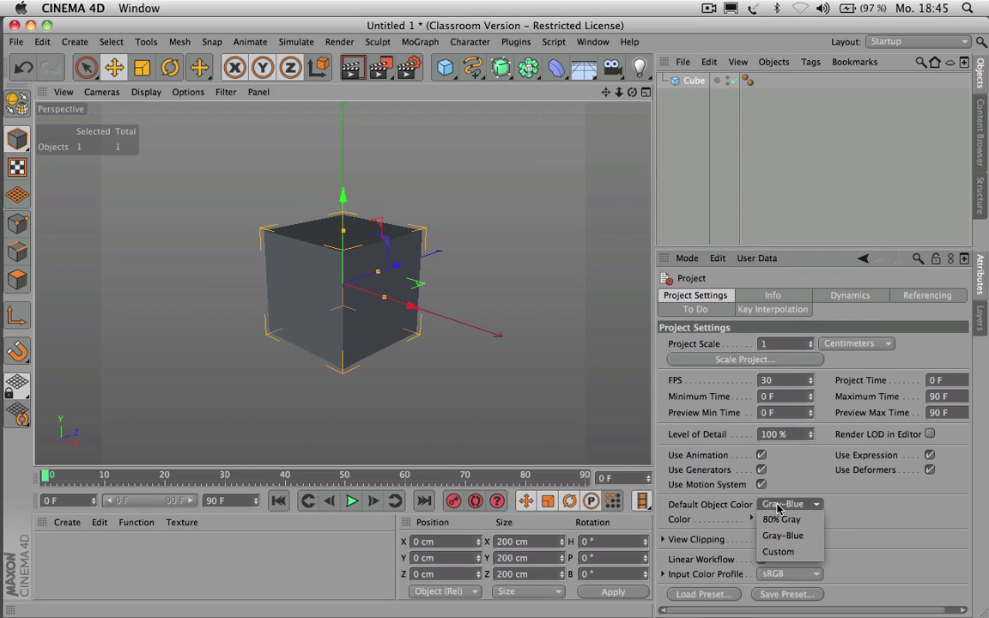
click(776, 468)
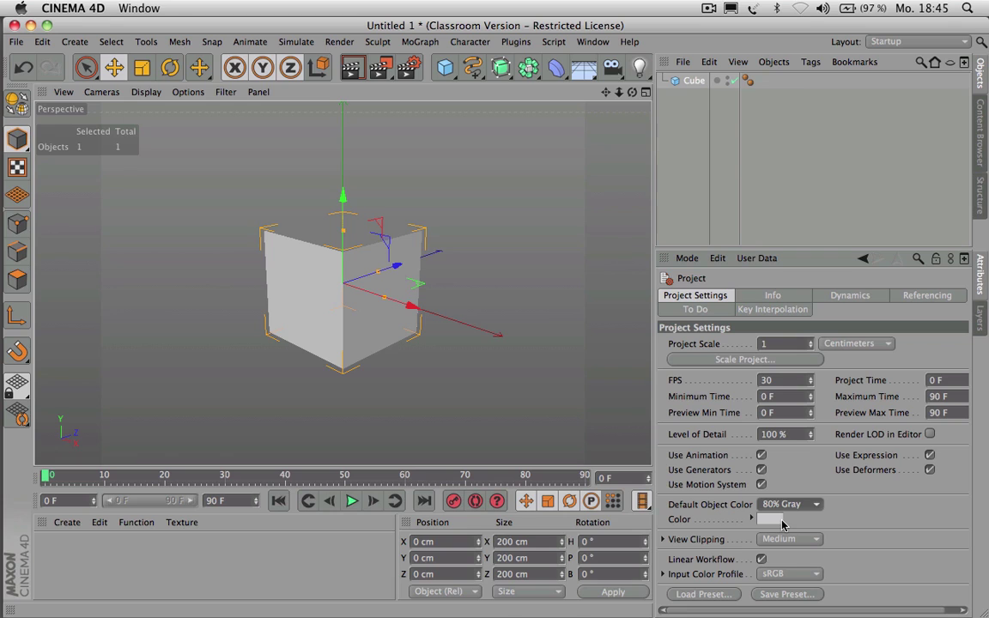
Step: Switch the perspective view's display mode to Gouraud Shading (Lines)
click(147, 92)
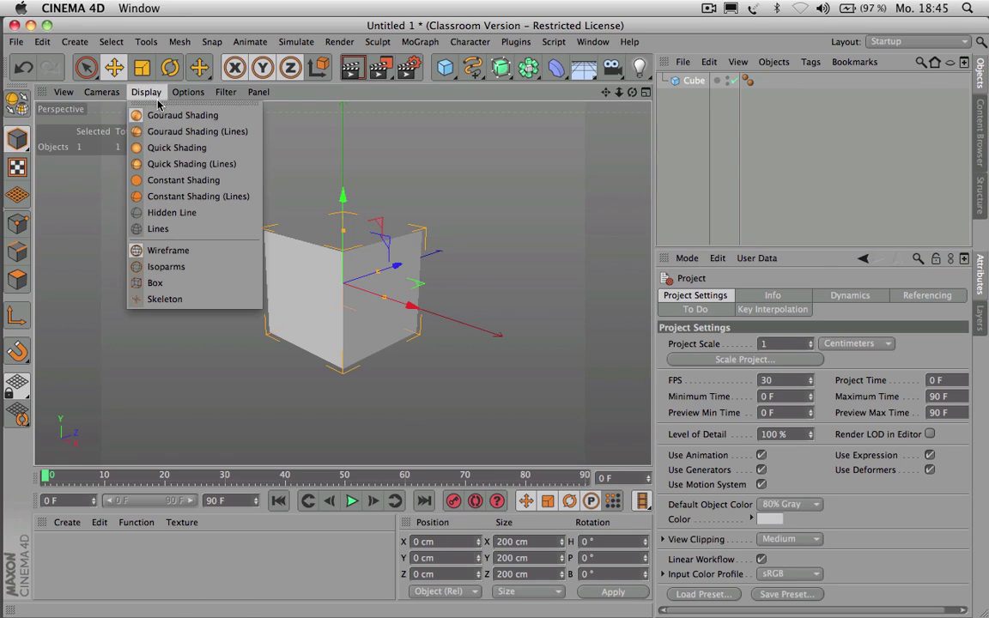
click(202, 133)
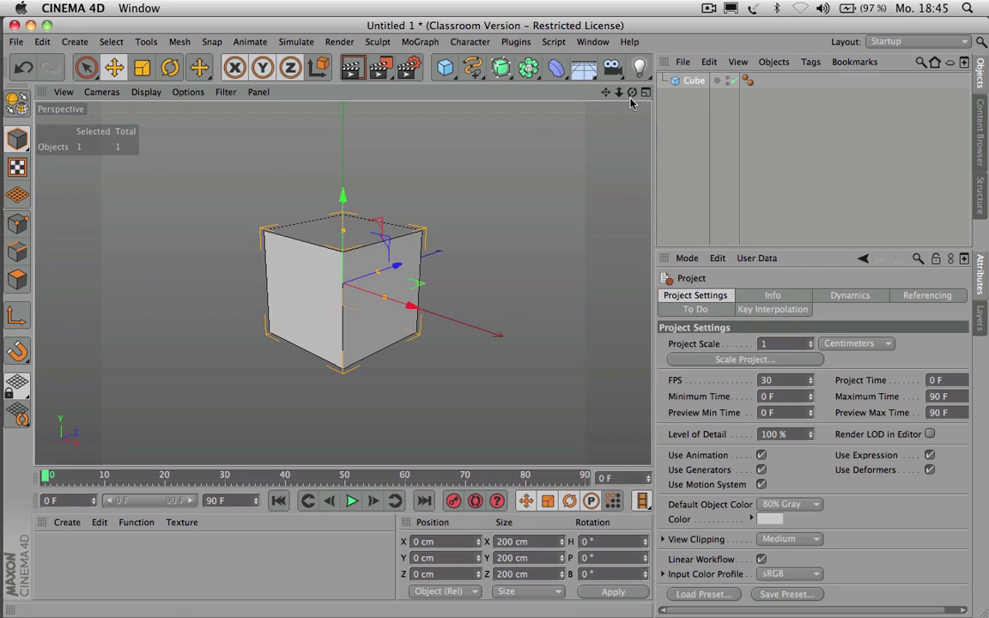
drag(631, 96, 631, 96)
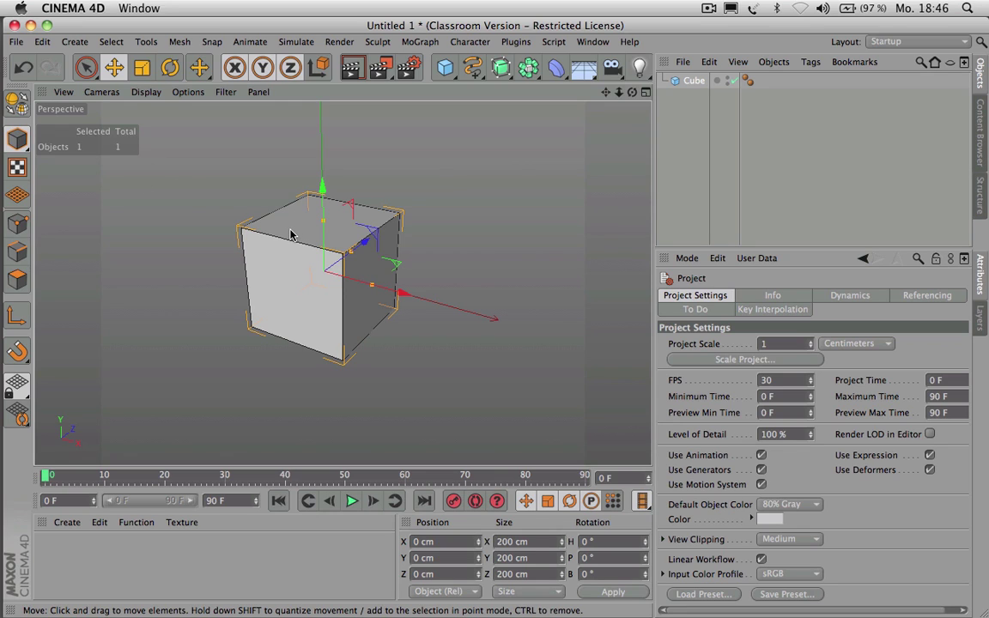
Step: Convert the cube into an editable polygon object and go through point and edge modes to polygon mode
click(443, 70)
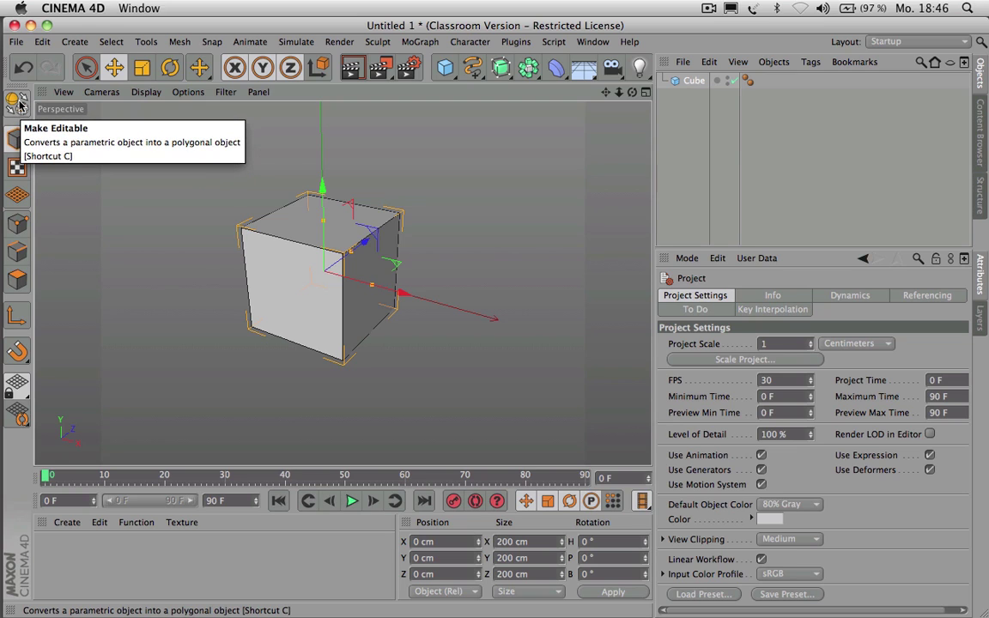
click(20, 102)
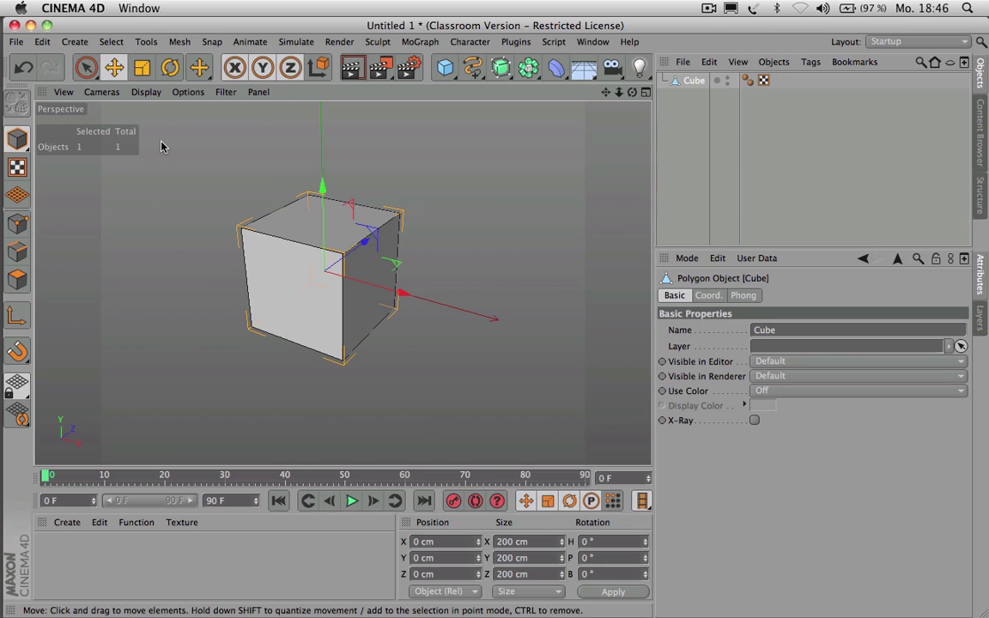
click(20, 225)
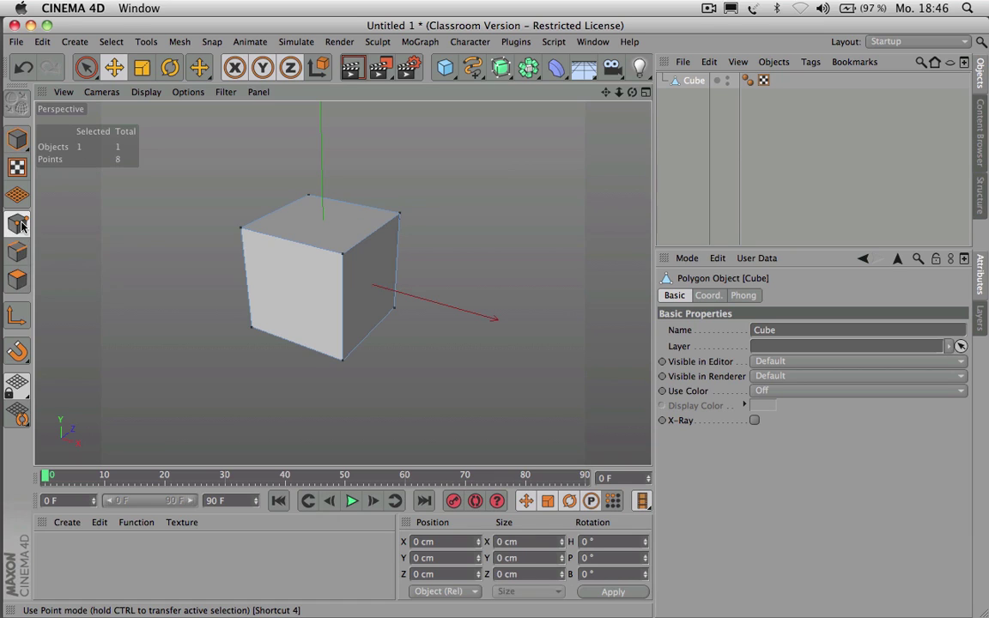
click(19, 261)
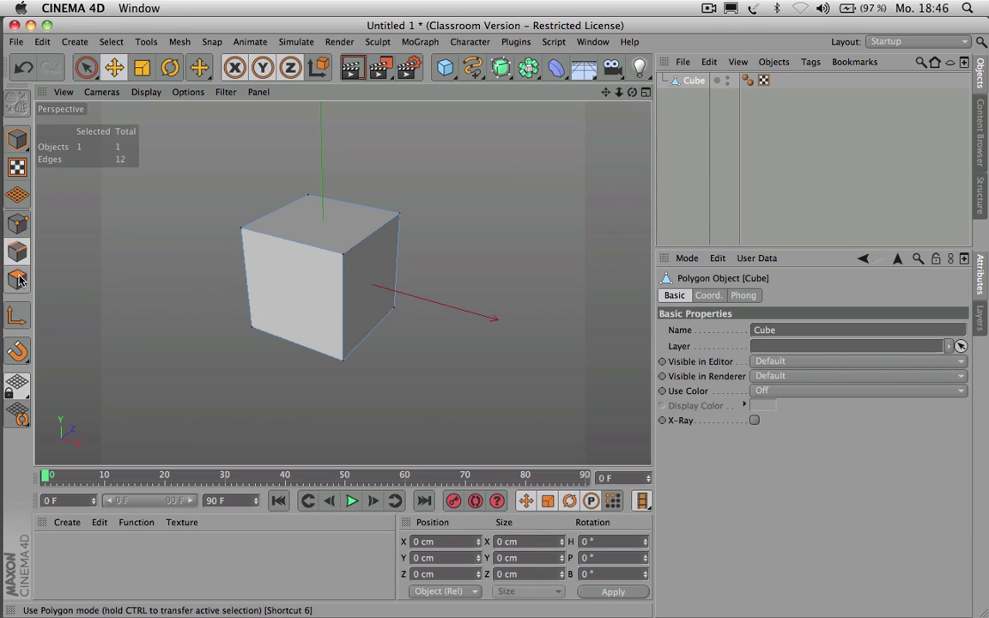
click(18, 273)
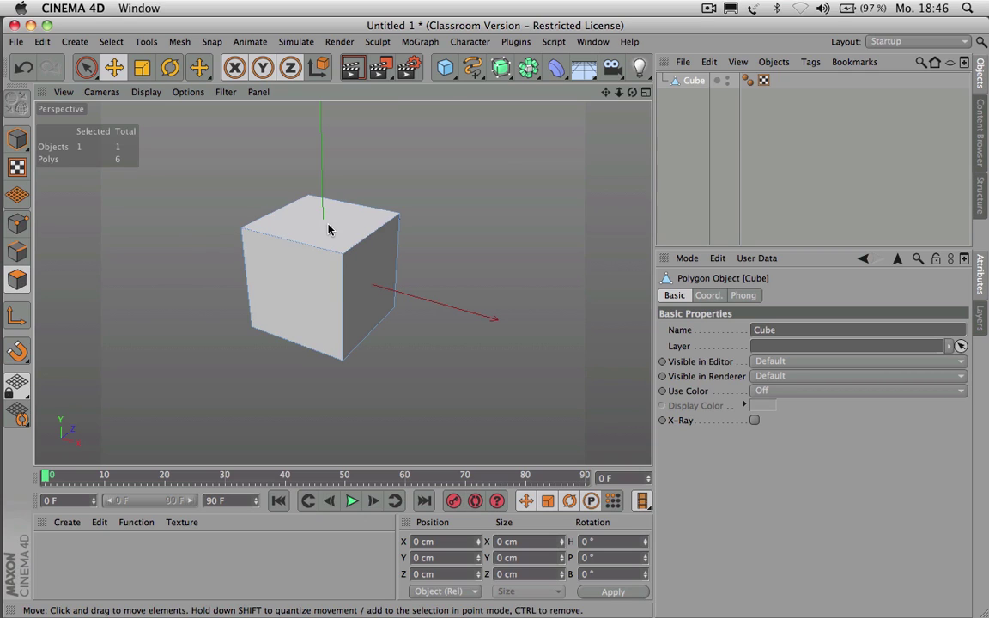
Step: Select the cube's top, front and side faces one after another with Live Selection, ending on the front face
click(88, 72)
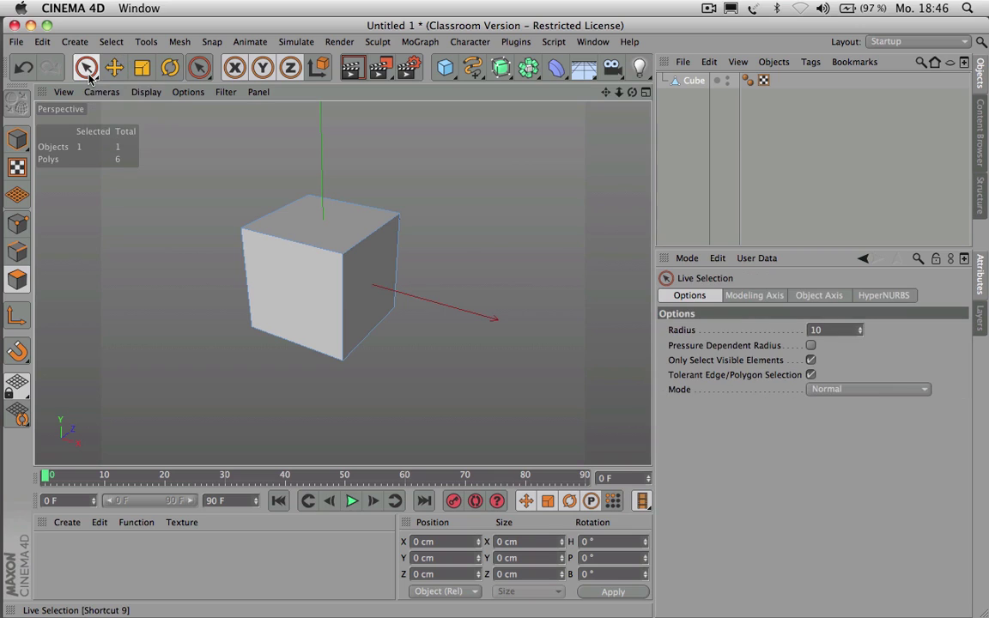
click(331, 212)
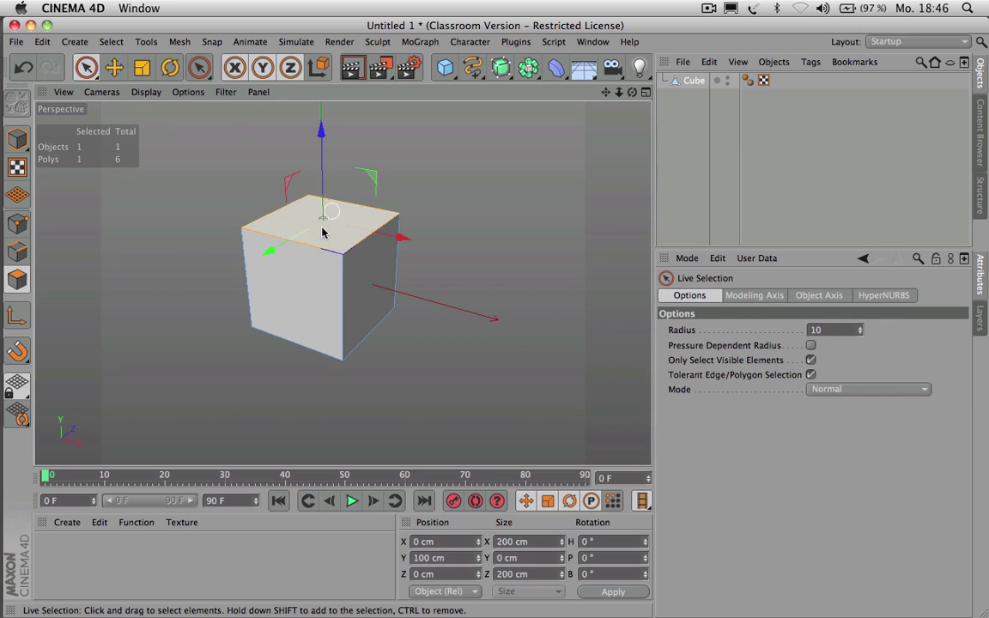
click(319, 274)
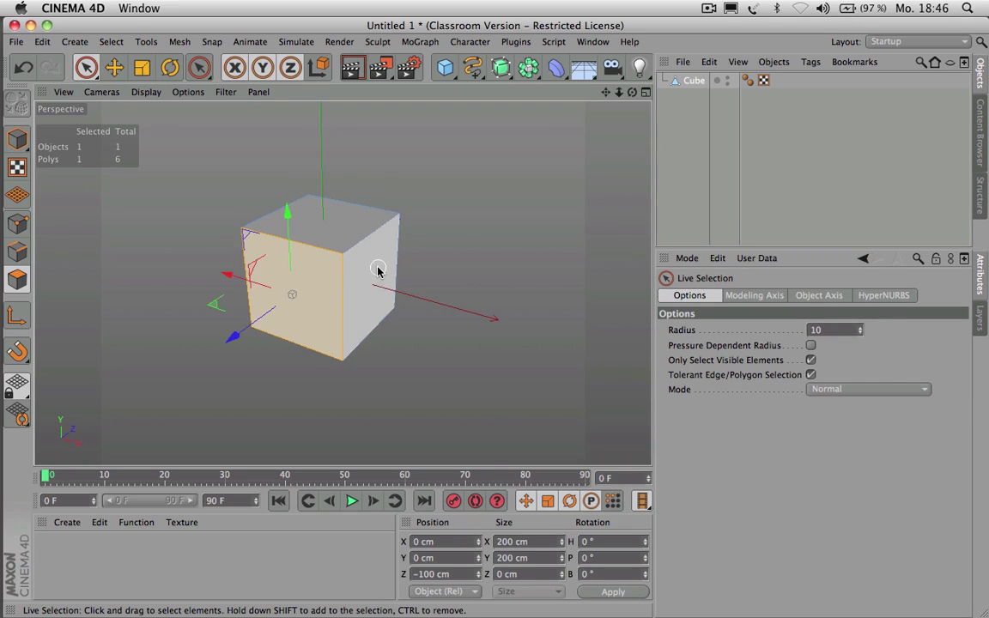
click(377, 268)
click(323, 220)
click(323, 222)
click(309, 285)
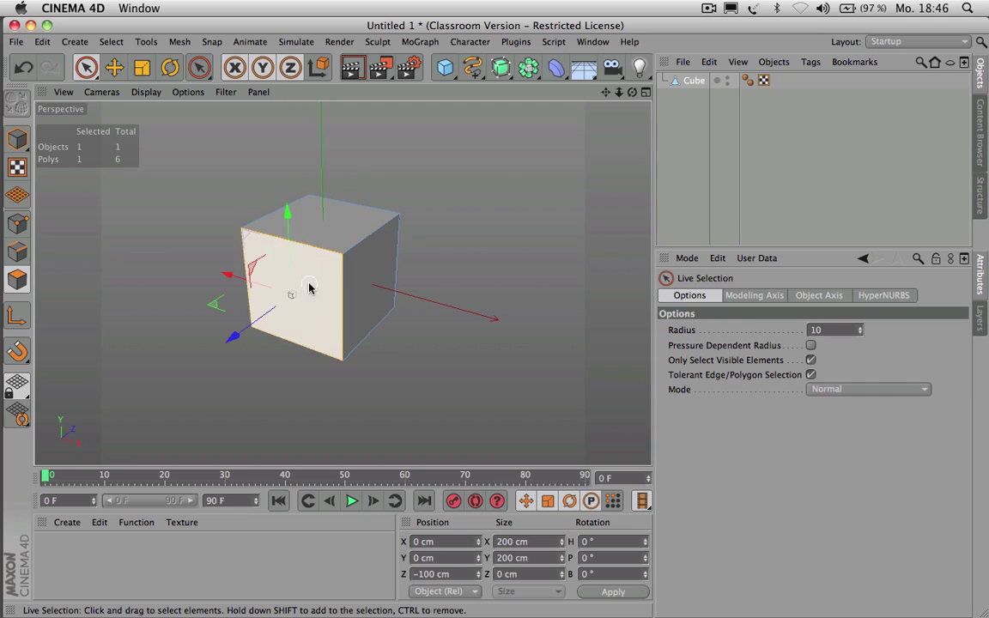
Step: Try selecting the cube's upper front edge in edge mode and select the two upper front corner points in point mode
click(19, 255)
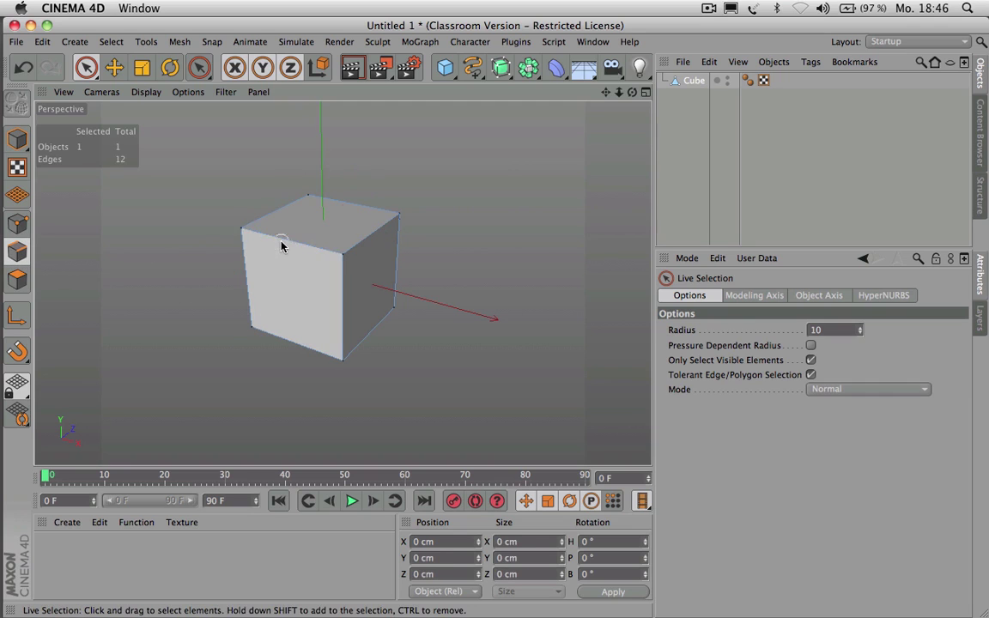
click(374, 207)
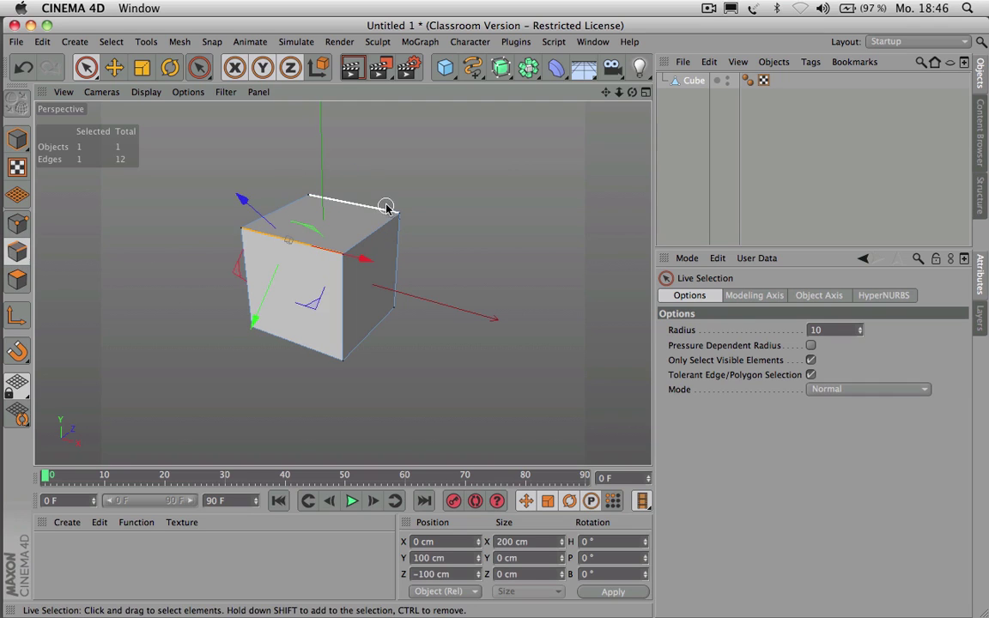
click(17, 224)
click(241, 227)
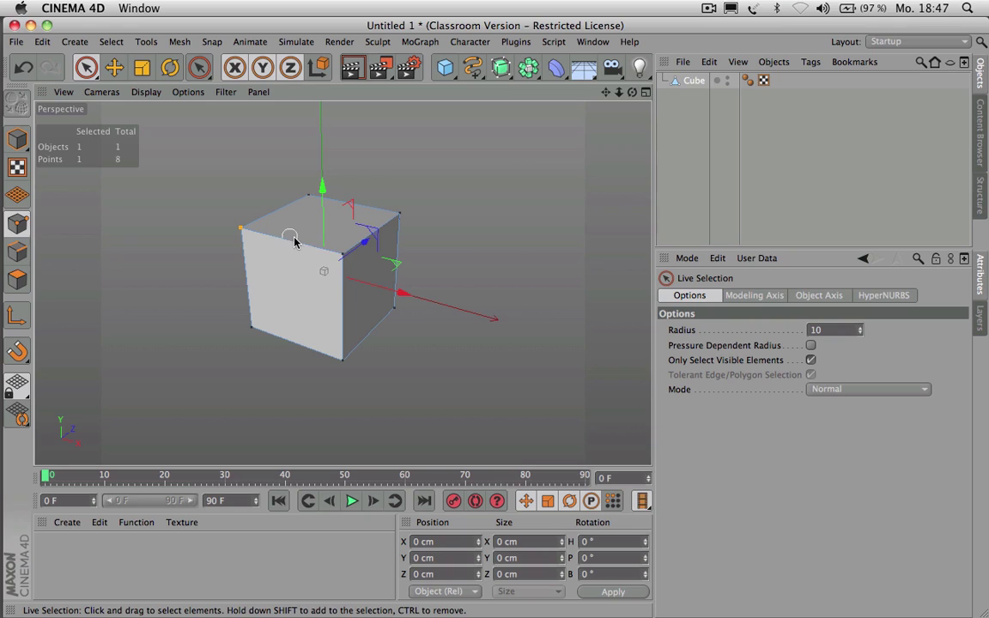
shift+click(345, 255)
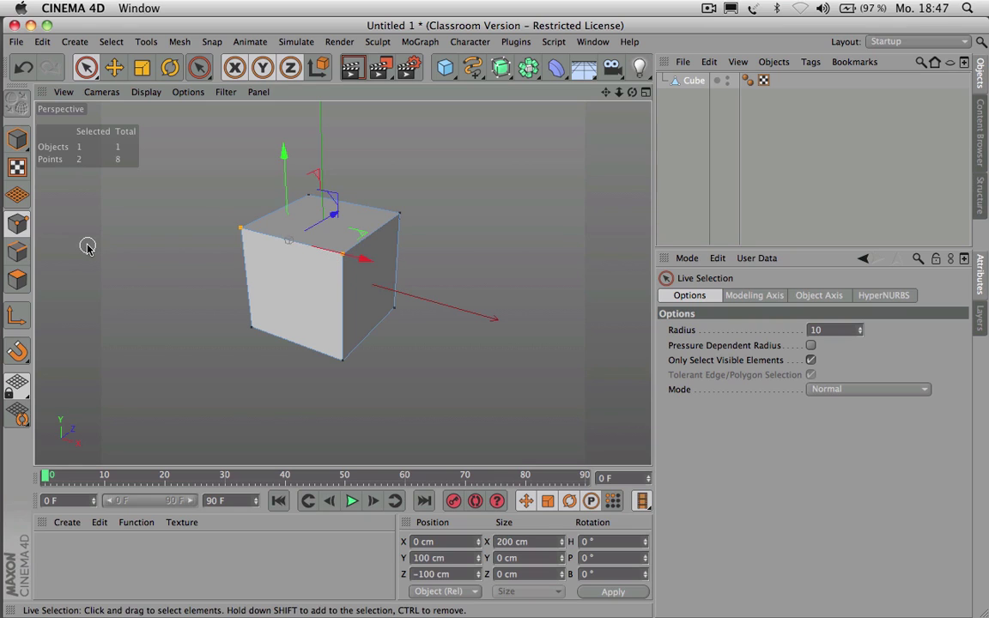
Step: Return to polygon mode and select the cube's top face
click(18, 279)
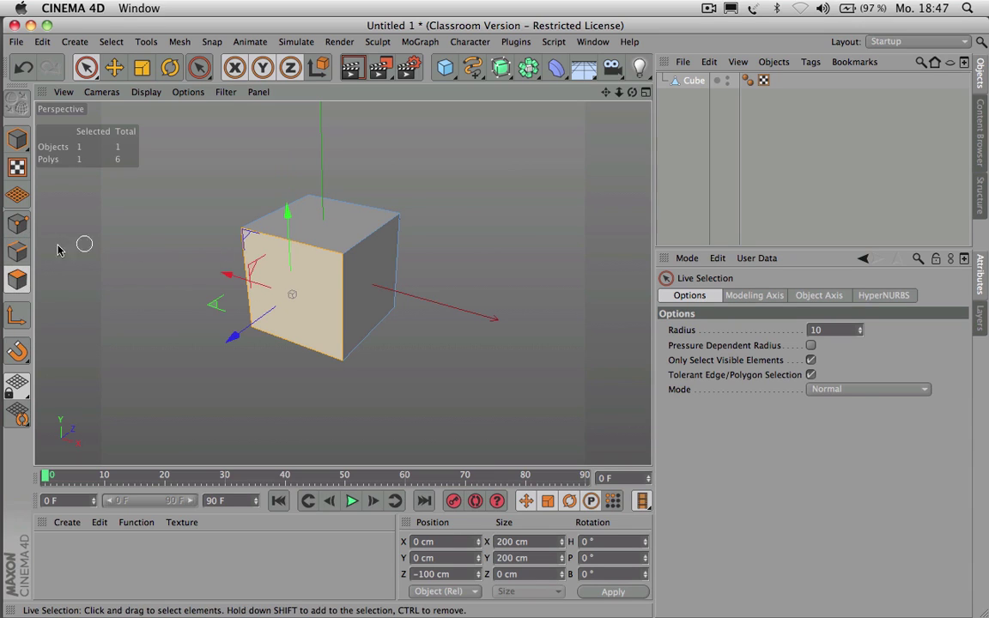
click(26, 230)
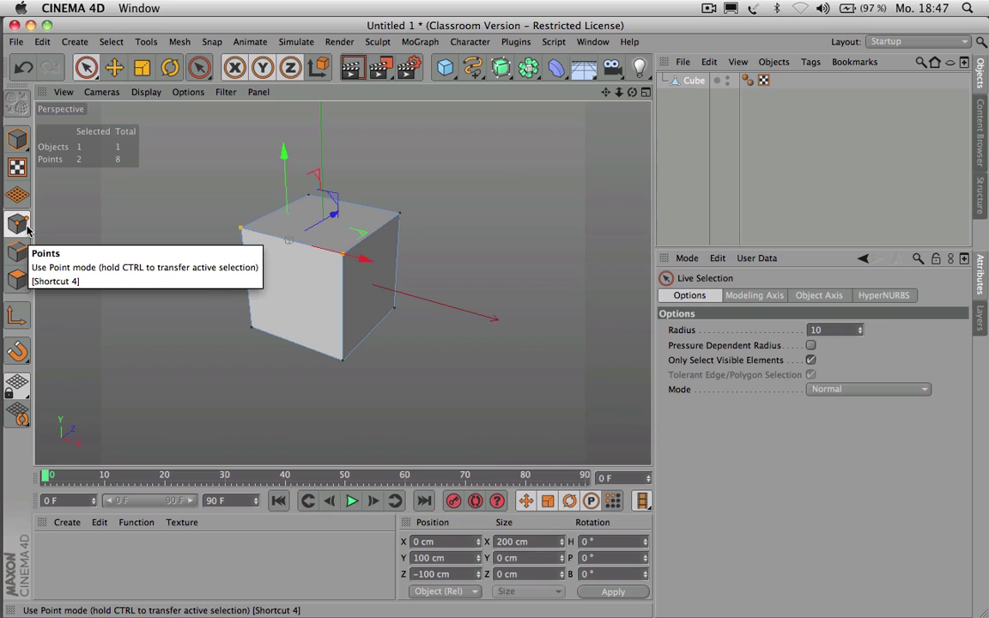
click(19, 280)
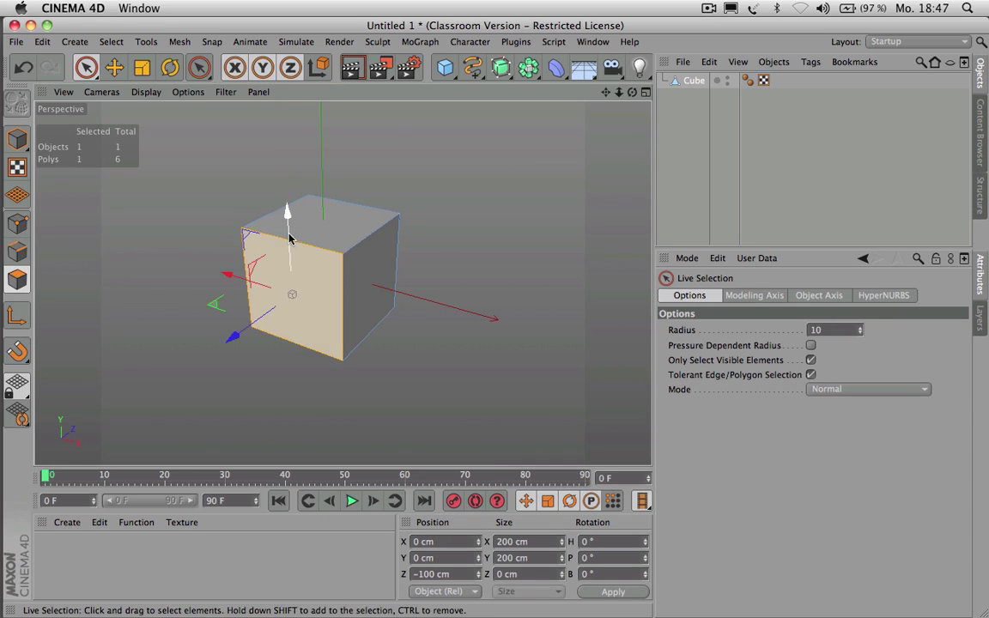
click(340, 224)
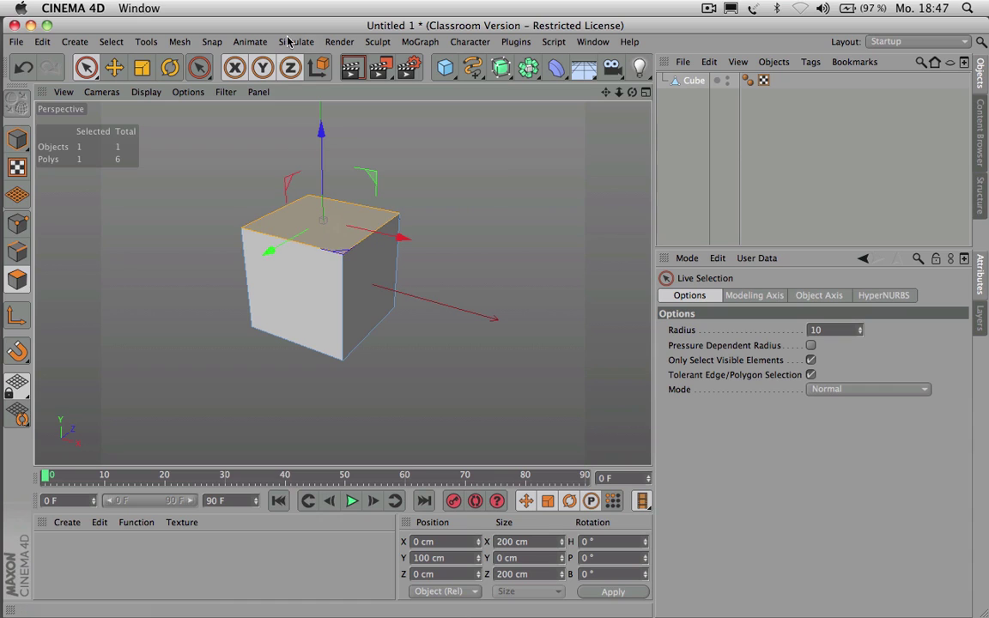
click(179, 43)
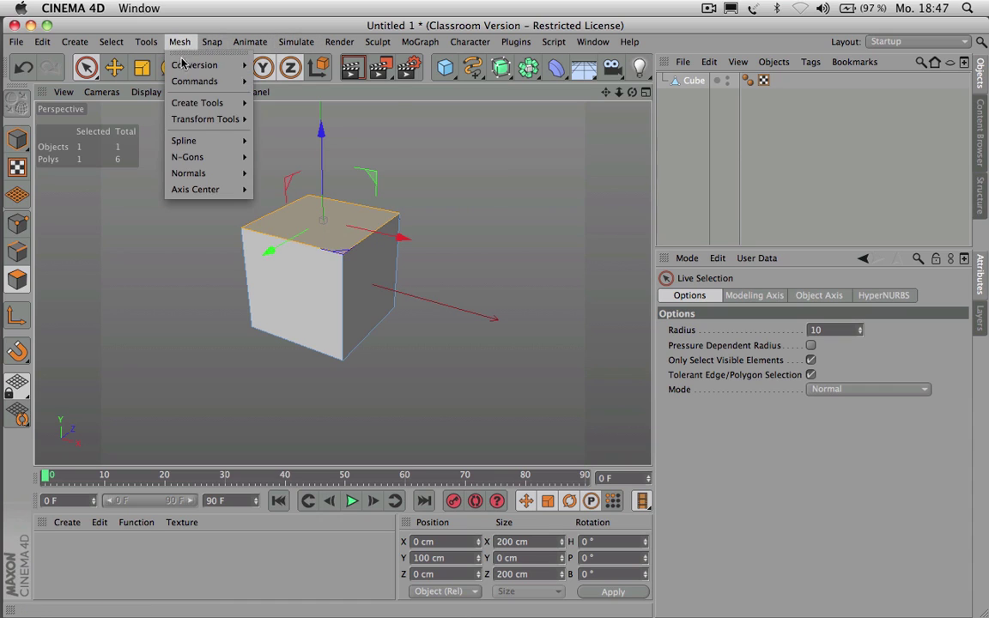
mouse_move(194, 108)
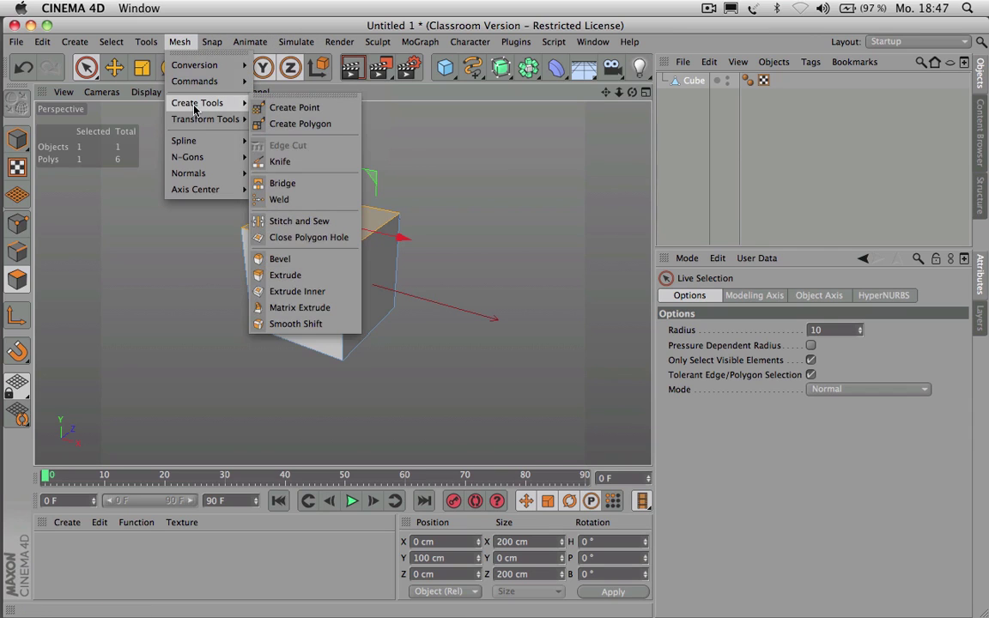
click(204, 29)
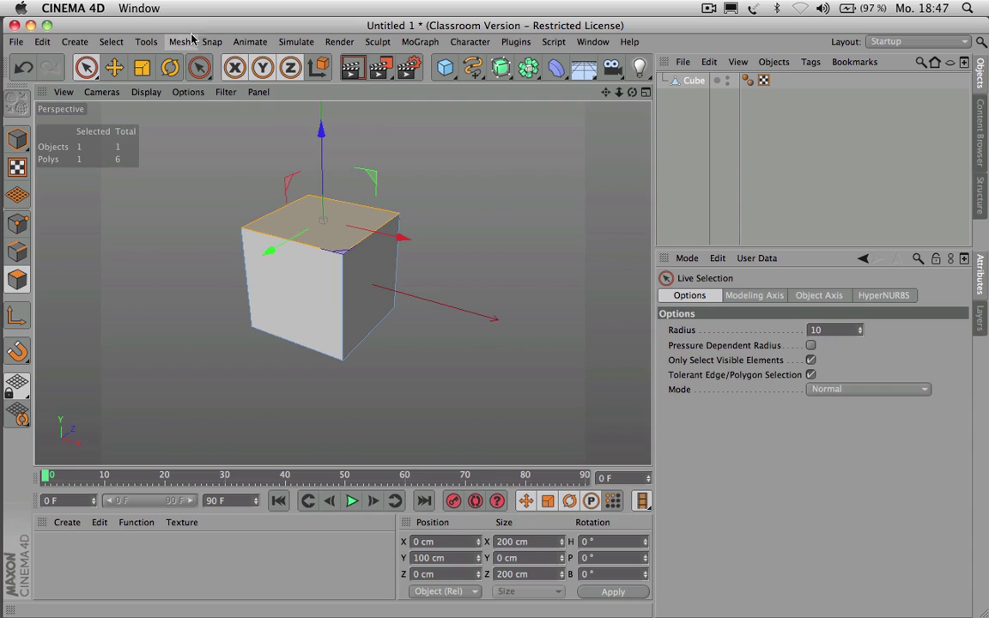
Step: Inset the cube's top face by about 38 cm with the Extrude Inner tool
click(182, 43)
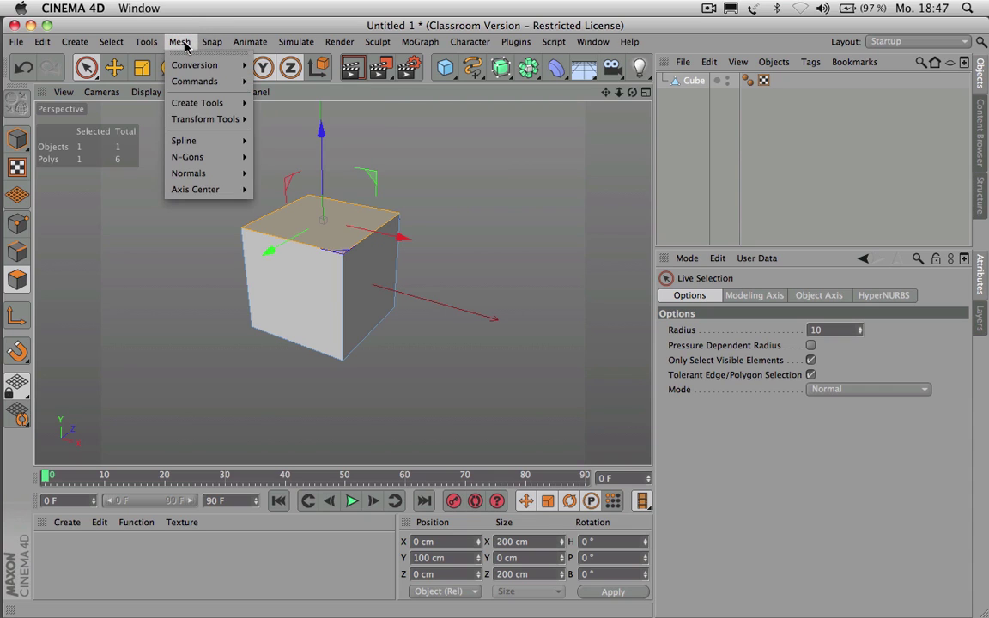
mouse_move(192, 83)
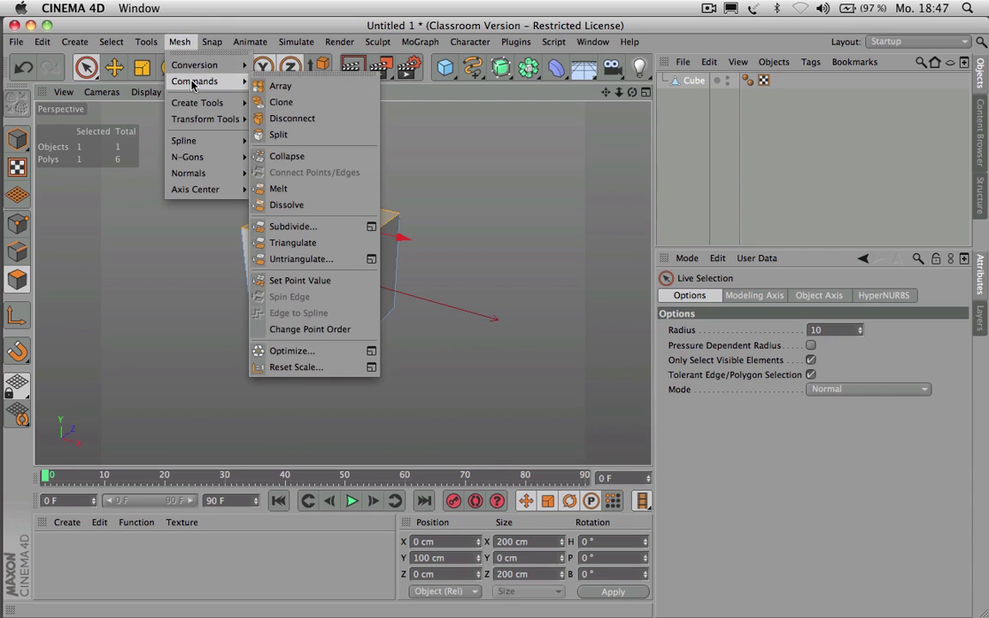
mouse_move(194, 107)
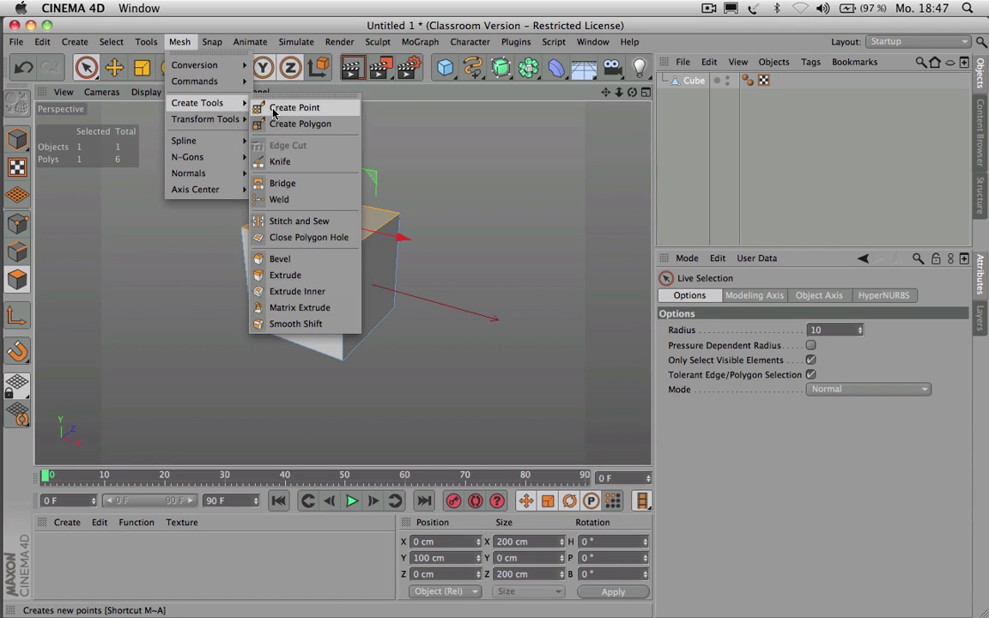
mouse_move(244, 121)
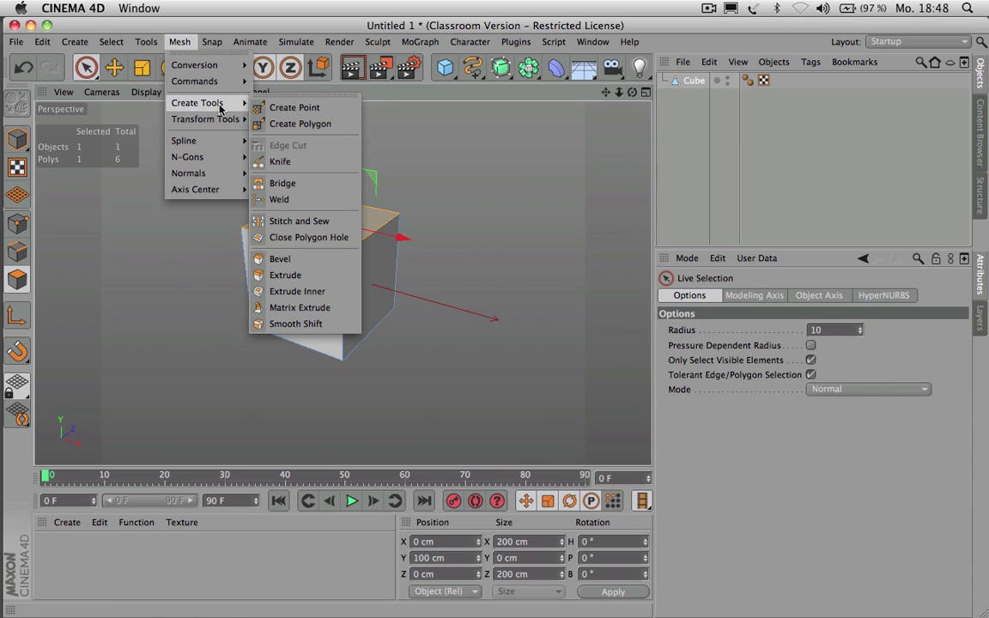
click(293, 292)
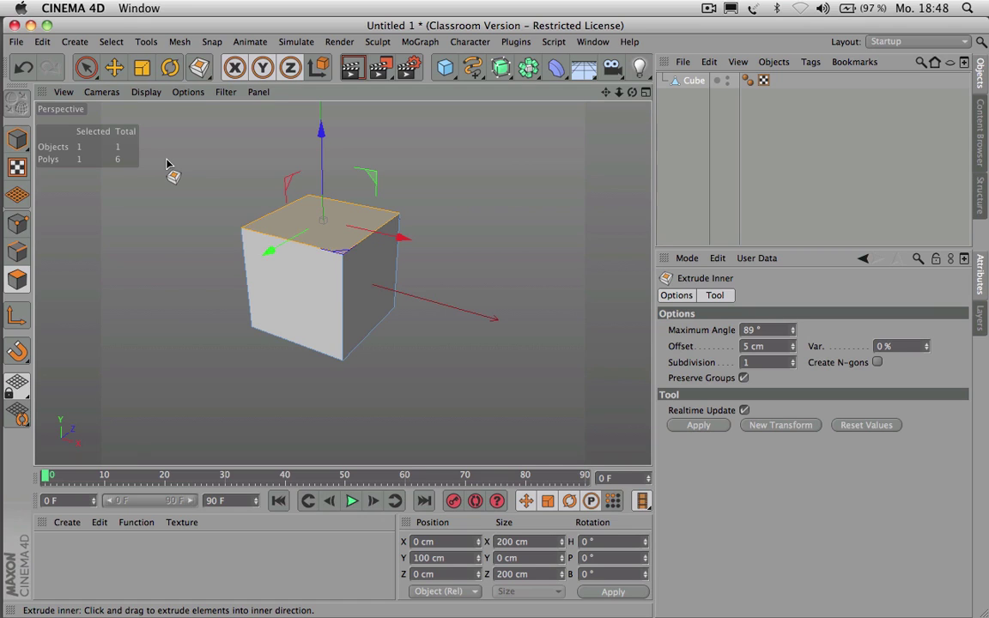
drag(208, 172, 231, 174)
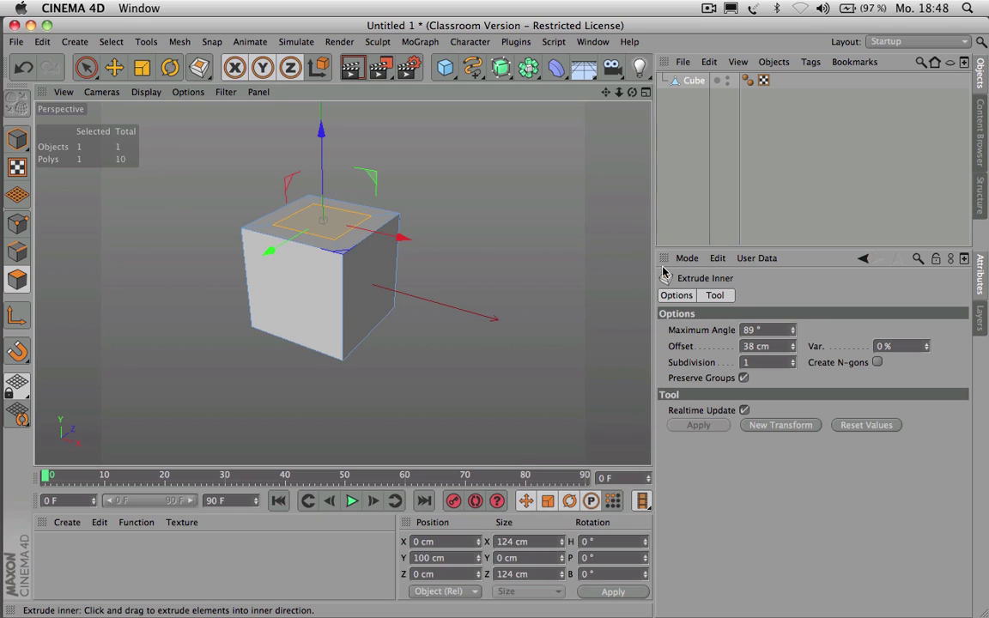
Step: Set the top face inset's offset to 45 cm and reduce it to about 23 cm
double_click(748, 346)
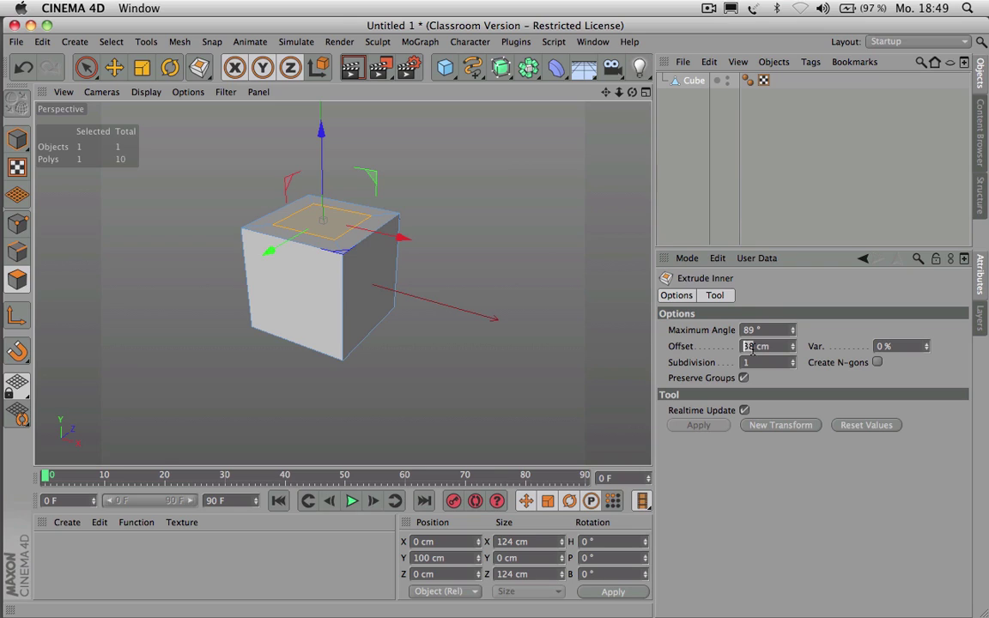
text(45)
key(Return)
click(792, 350)
drag(793, 349, 792, 349)
drag(793, 350, 794, 347)
Step: Vary the inset's subdivision between 1 and 5, finishing at 1
drag(618, 92, 627, 204)
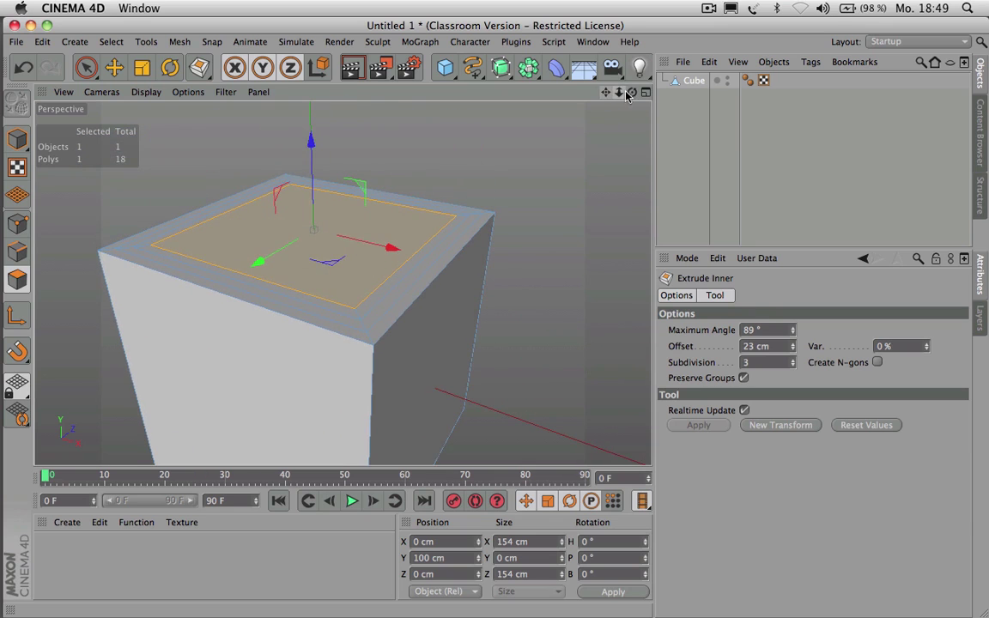
drag(627, 96, 457, 327)
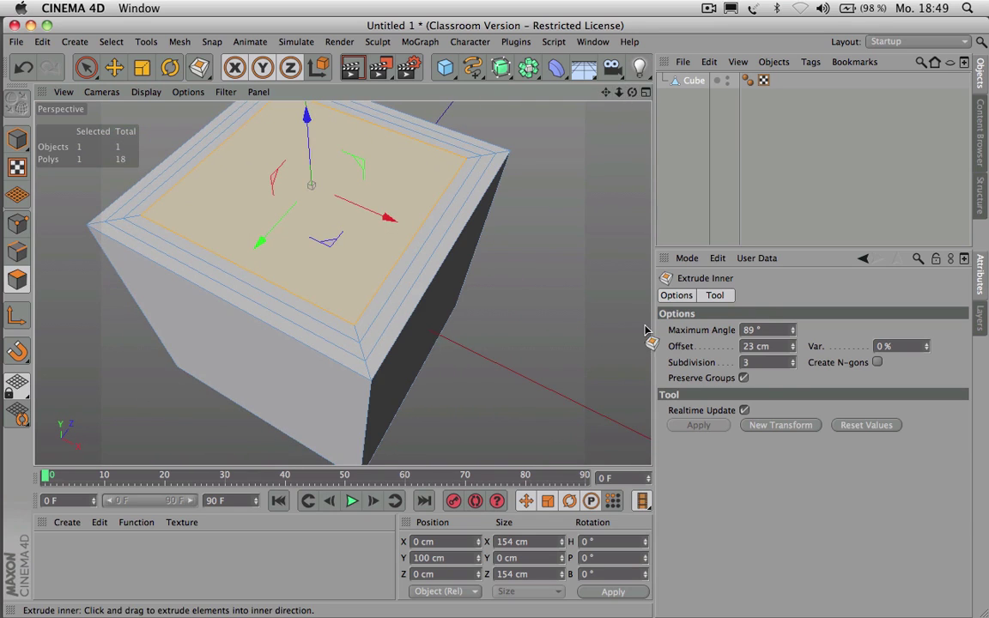
click(793, 365)
click(793, 366)
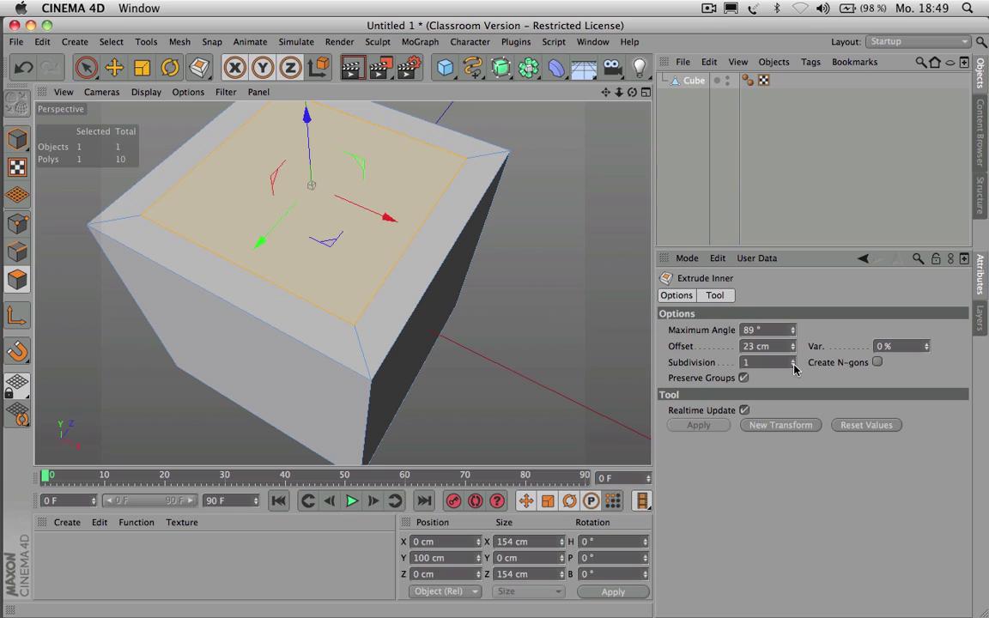
click(794, 360)
click(794, 359)
click(794, 360)
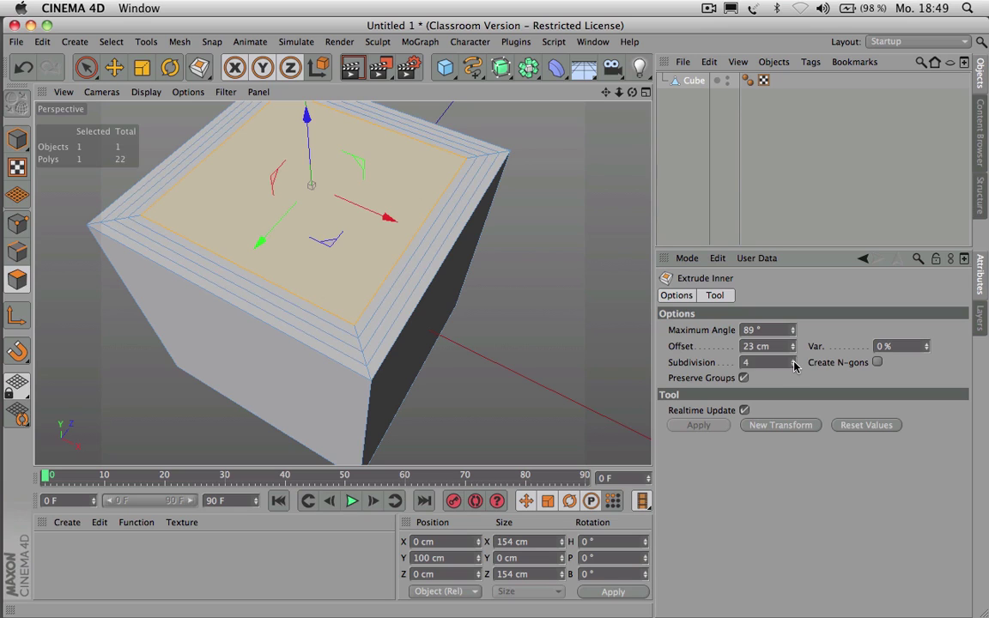
click(794, 359)
click(793, 367)
click(794, 367)
click(794, 367)
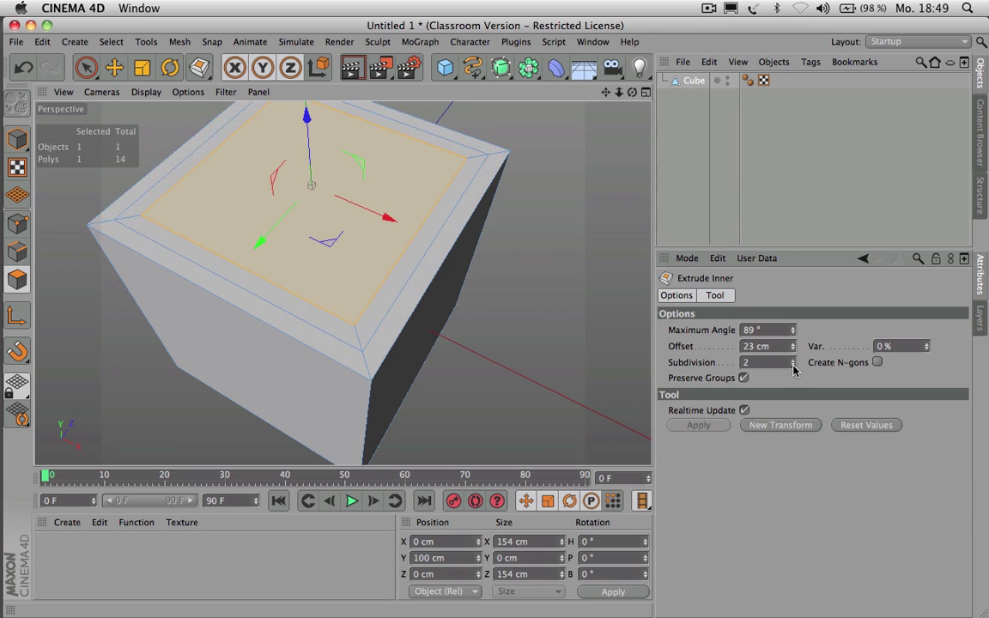
click(793, 367)
Step: Extrude the cube's inset top face upward by about 67.4 cm with the Extrude tool
drag(619, 92, 567, 92)
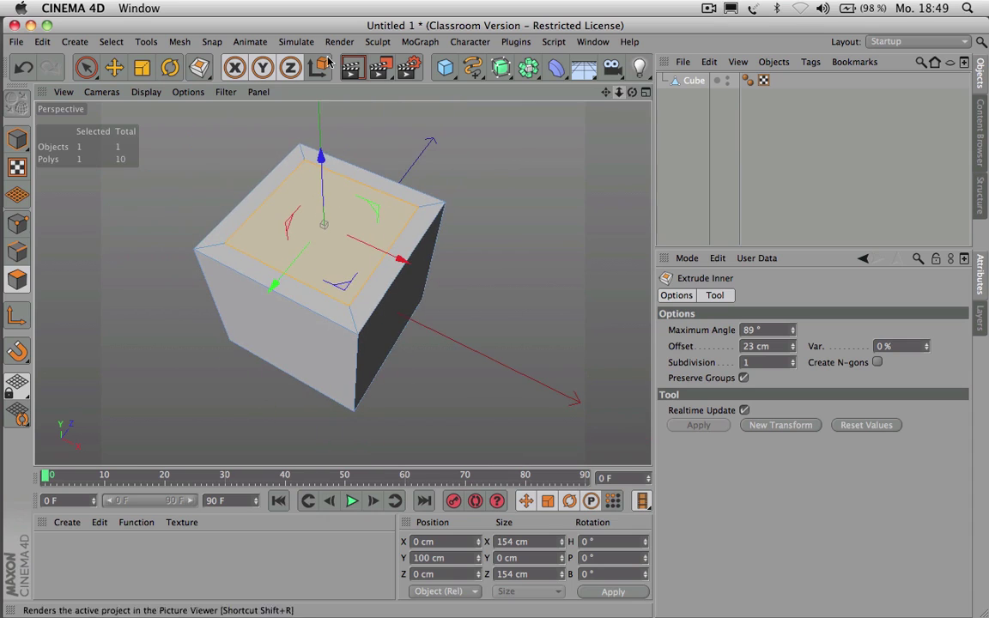
click(179, 42)
mouse_move(210, 103)
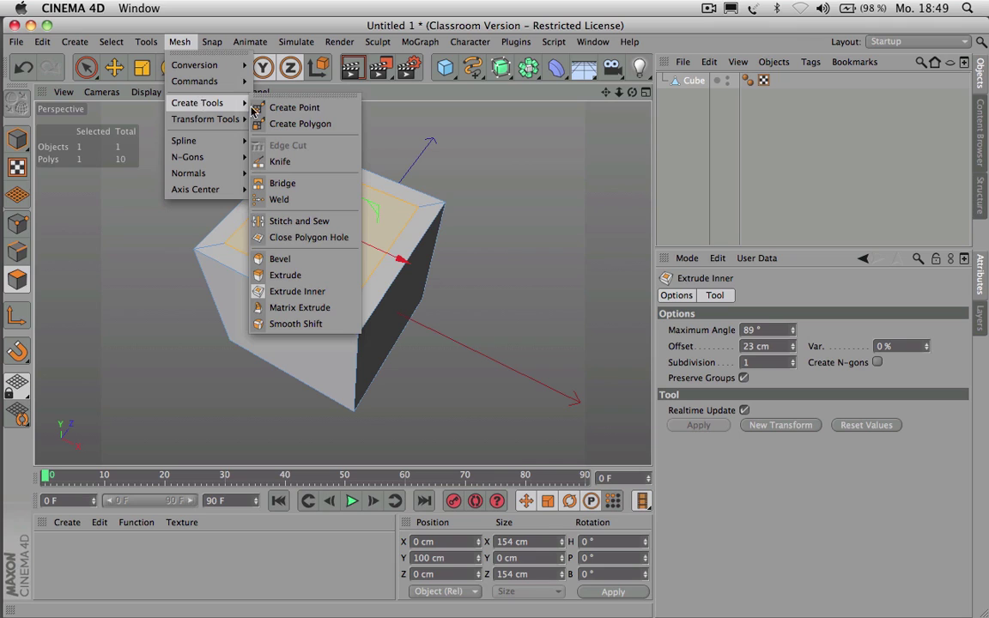
click(286, 275)
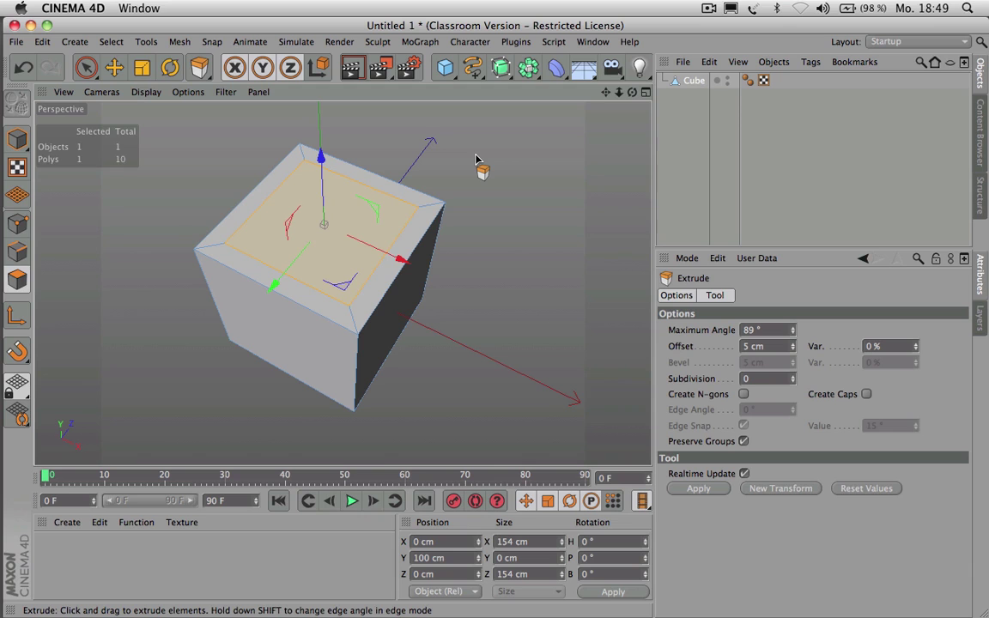
drag(476, 159, 582, 116)
drag(632, 92, 671, 38)
alt+drag(341, 282, 425, 256)
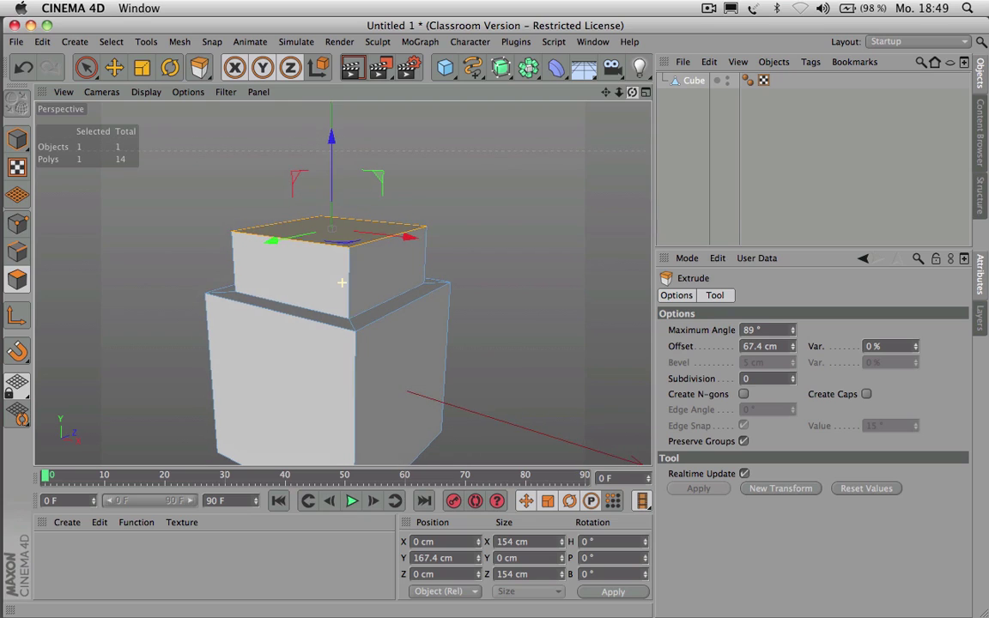
drag(621, 91, 623, 91)
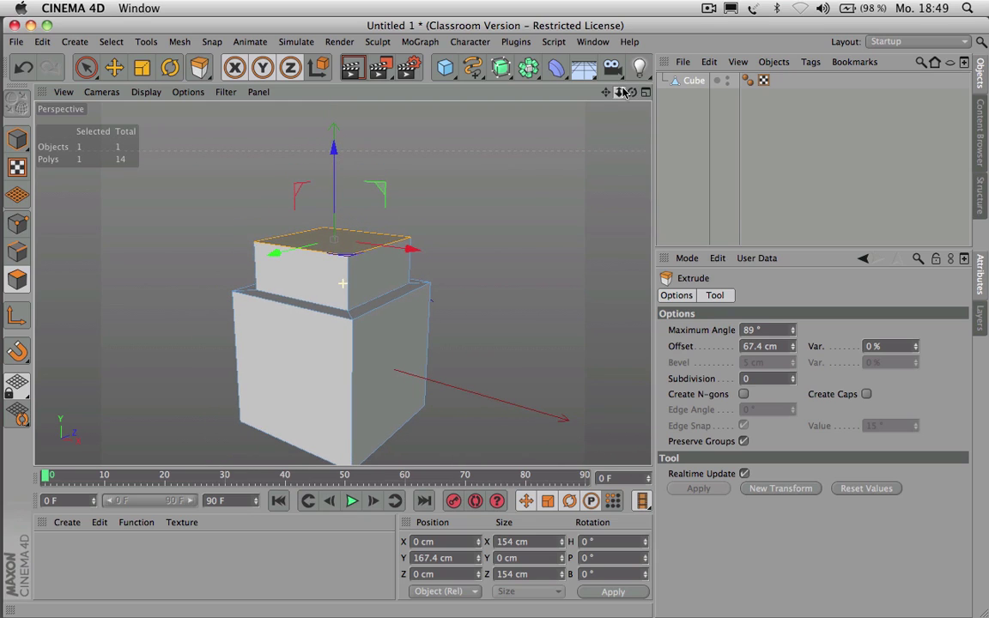
Step: Delete the cube and add a Polygon primitive to the empty scene
click(701, 81)
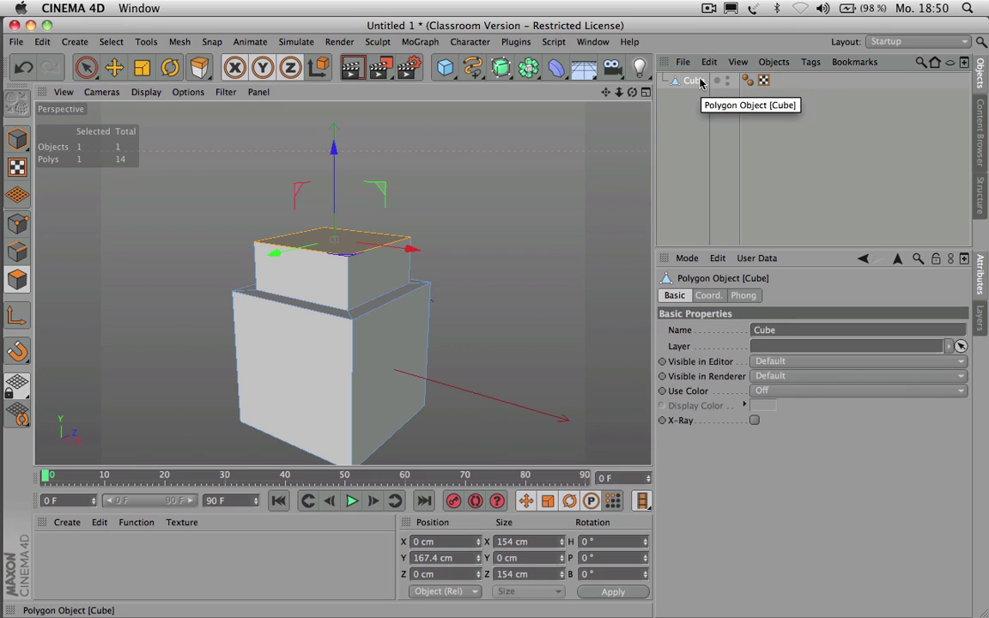
key(Delete)
click(444, 67)
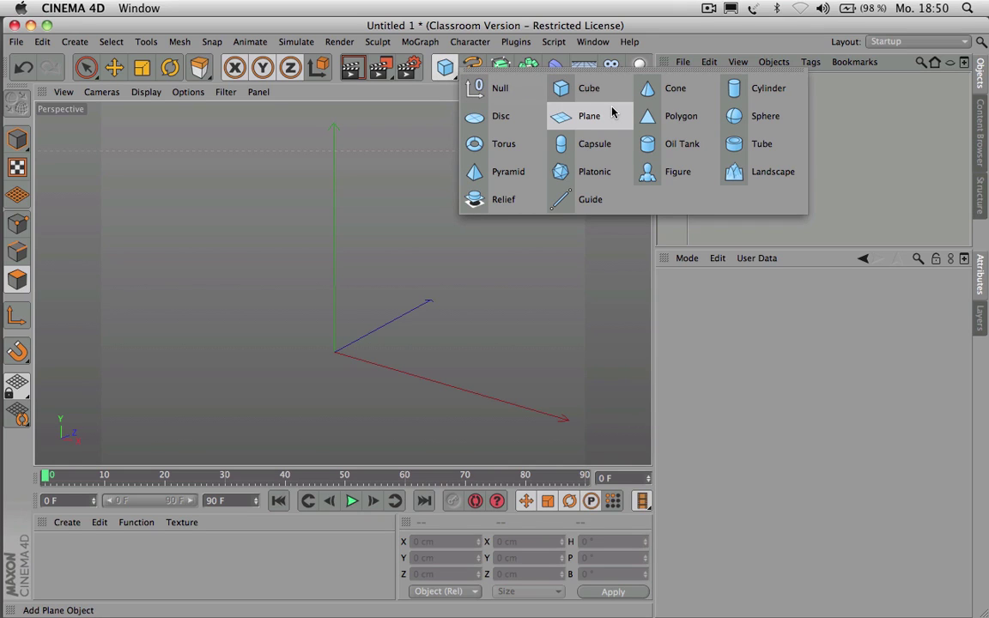
click(682, 116)
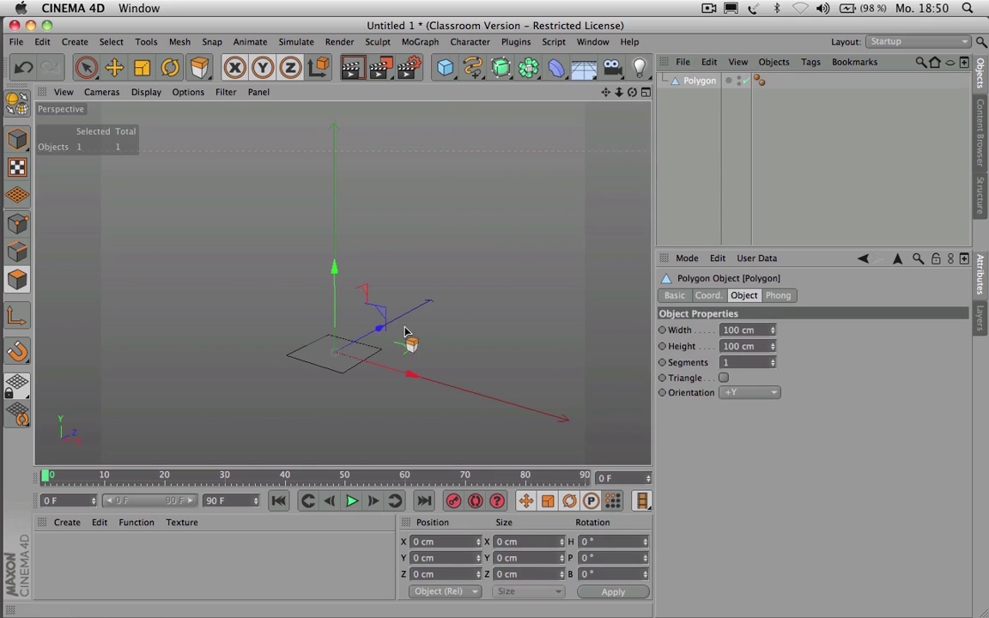
Step: Resize the polygon in model mode into a strip about 385.6 cm long in X and 97.3 cm wide in Z
drag(631, 97, 622, 93)
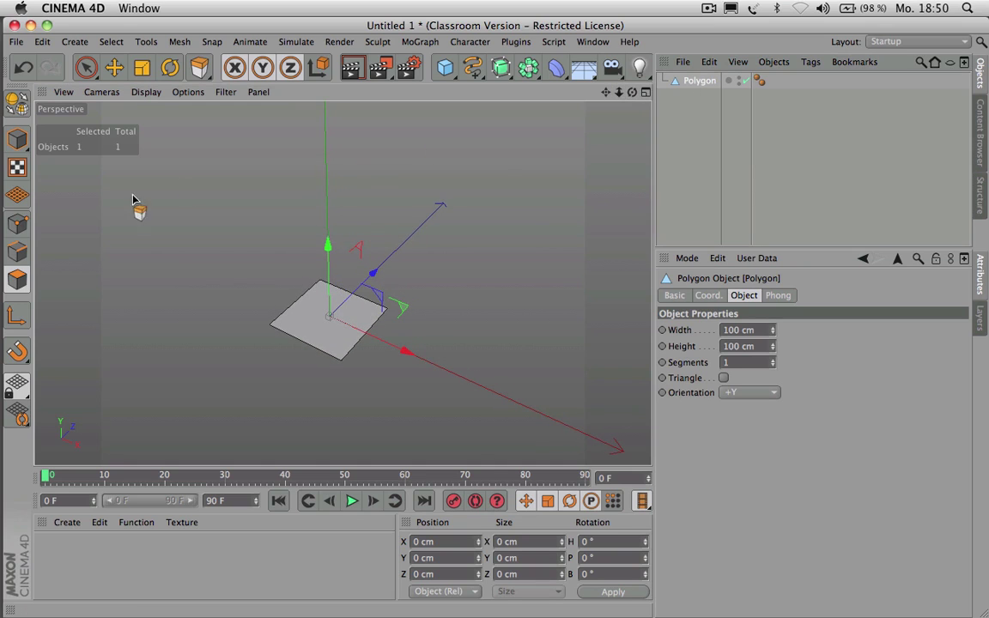
click(17, 139)
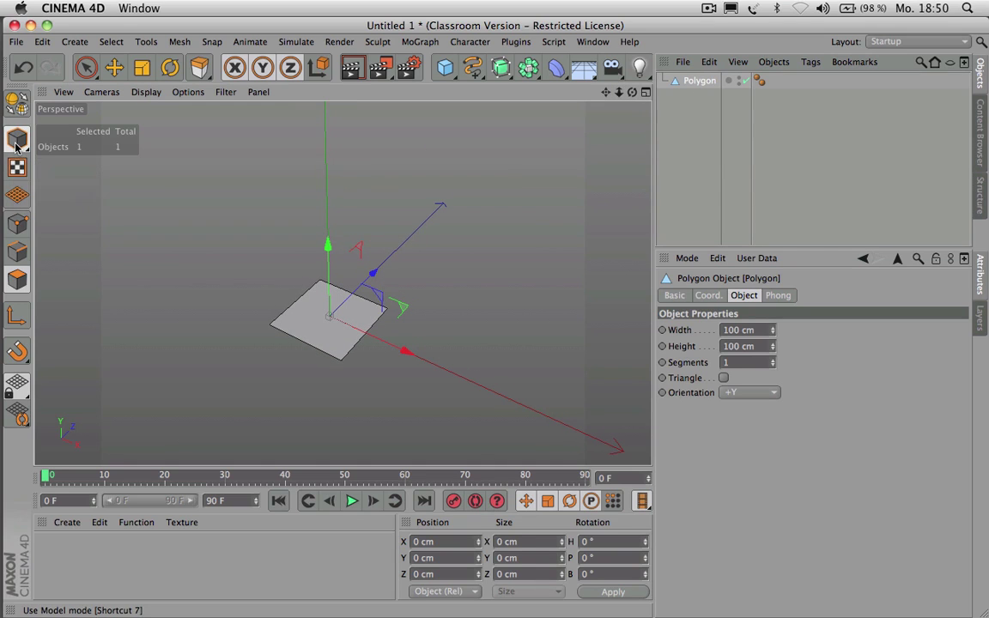
click(115, 69)
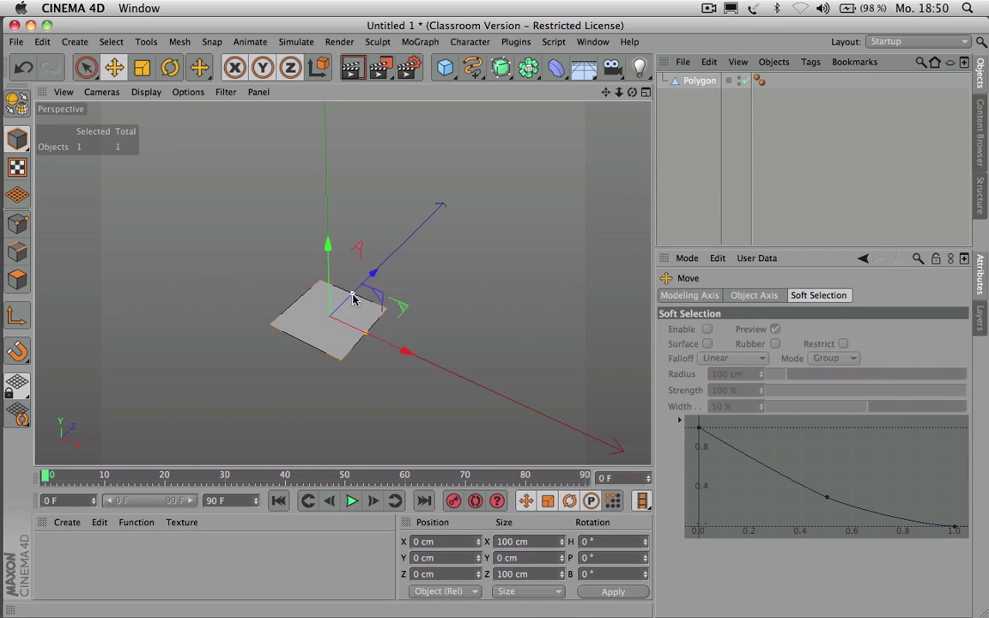
drag(367, 336, 495, 375)
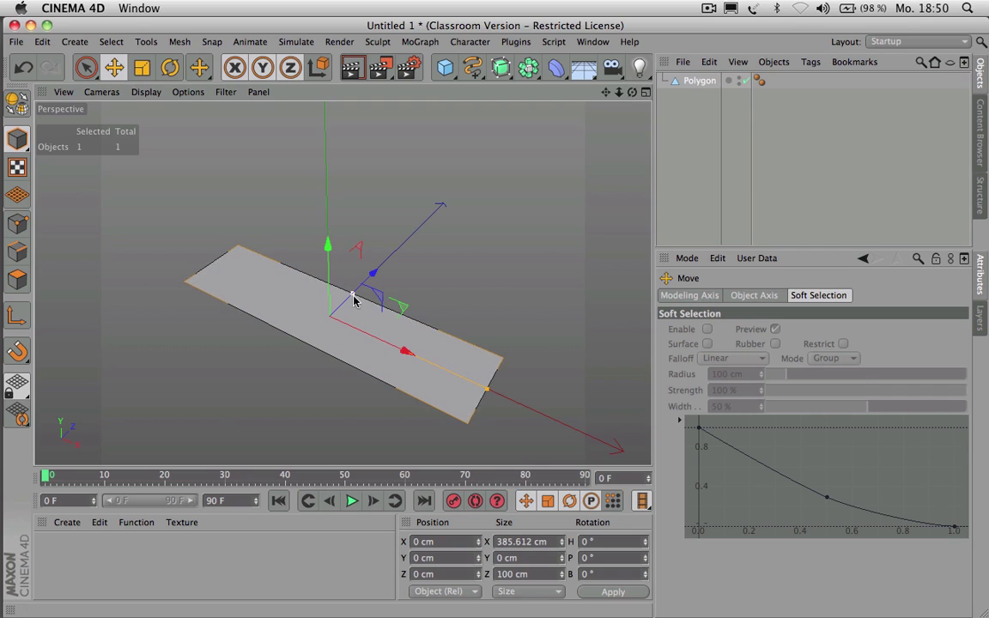
drag(352, 294, 352, 296)
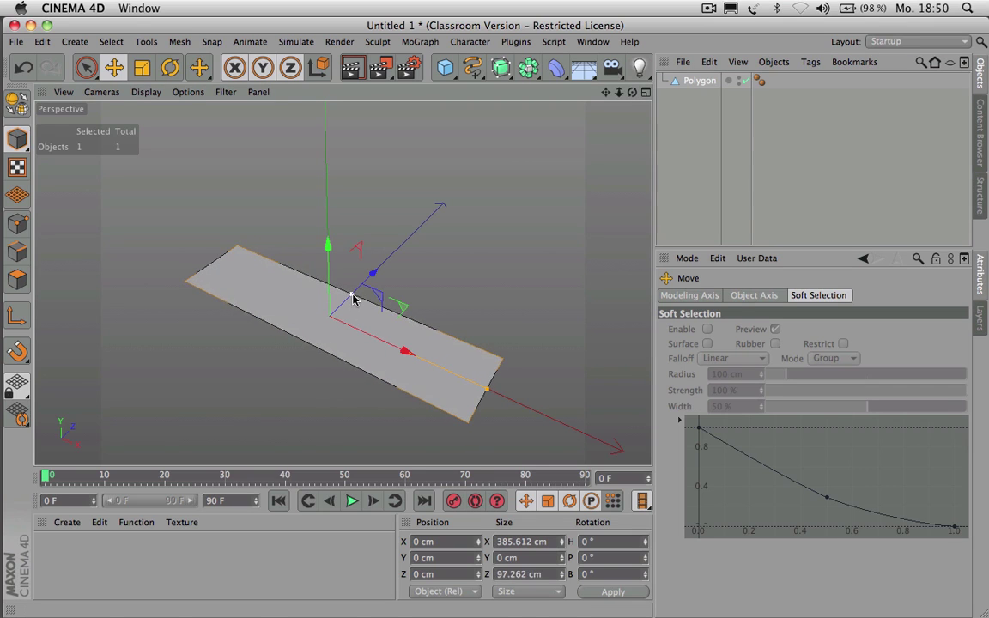
Step: Make the polygon strip editable and select its two long edges in edge mode with Ring Selection
drag(606, 94, 606, 54)
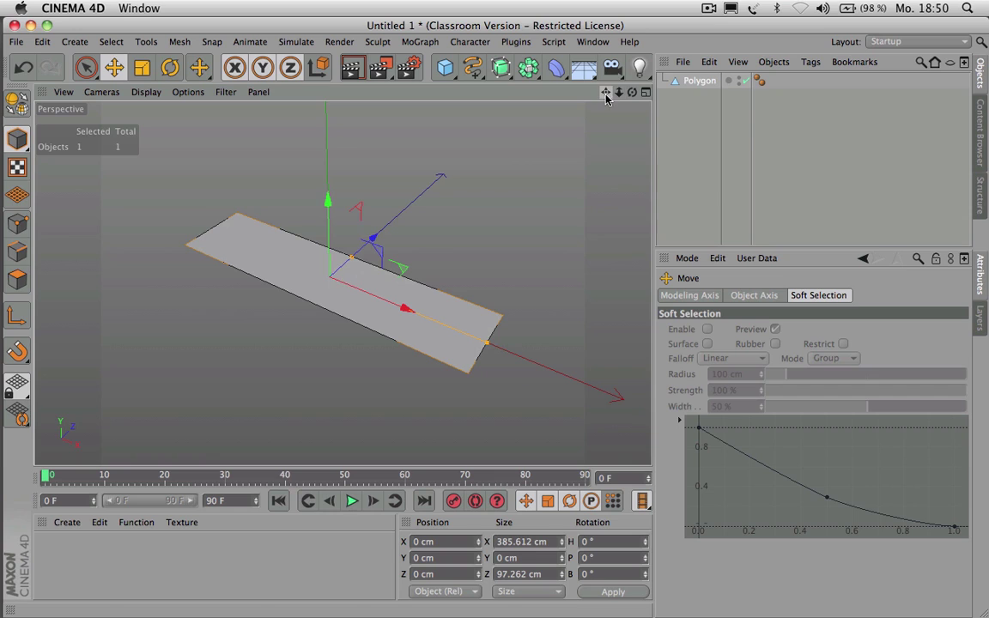
click(17, 113)
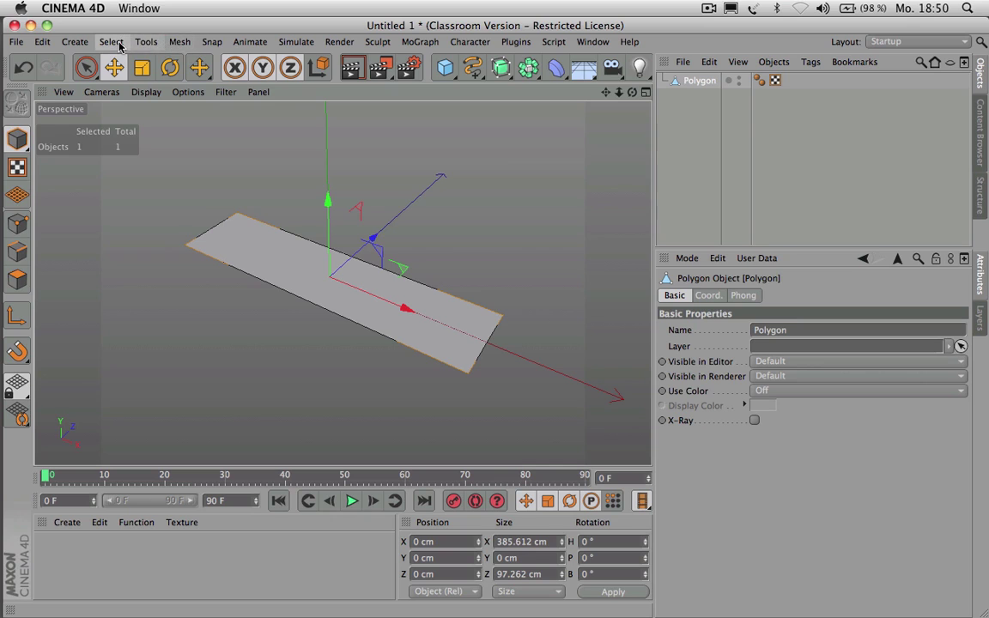
click(17, 253)
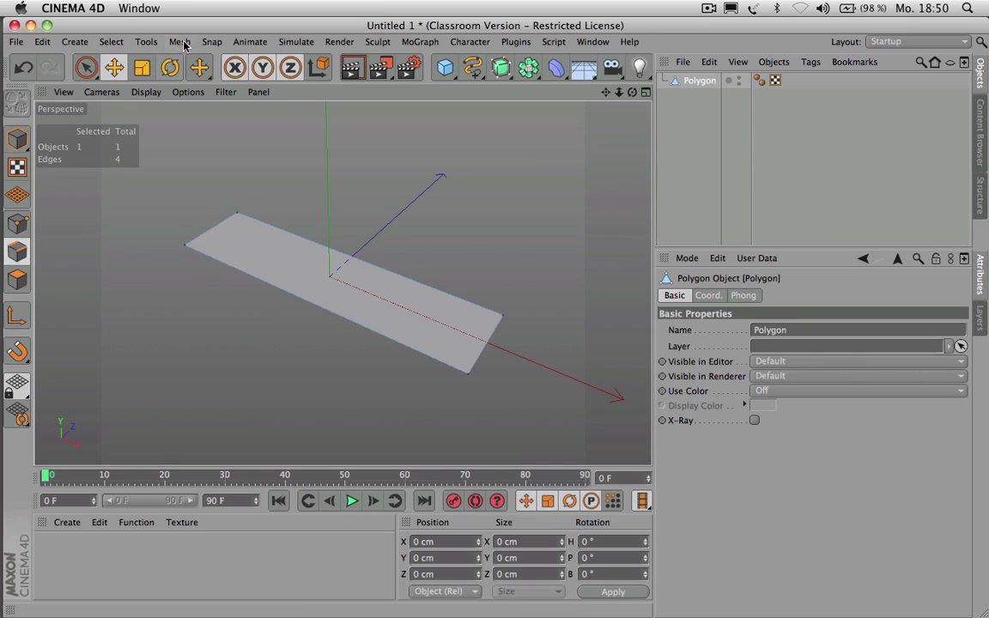
click(111, 42)
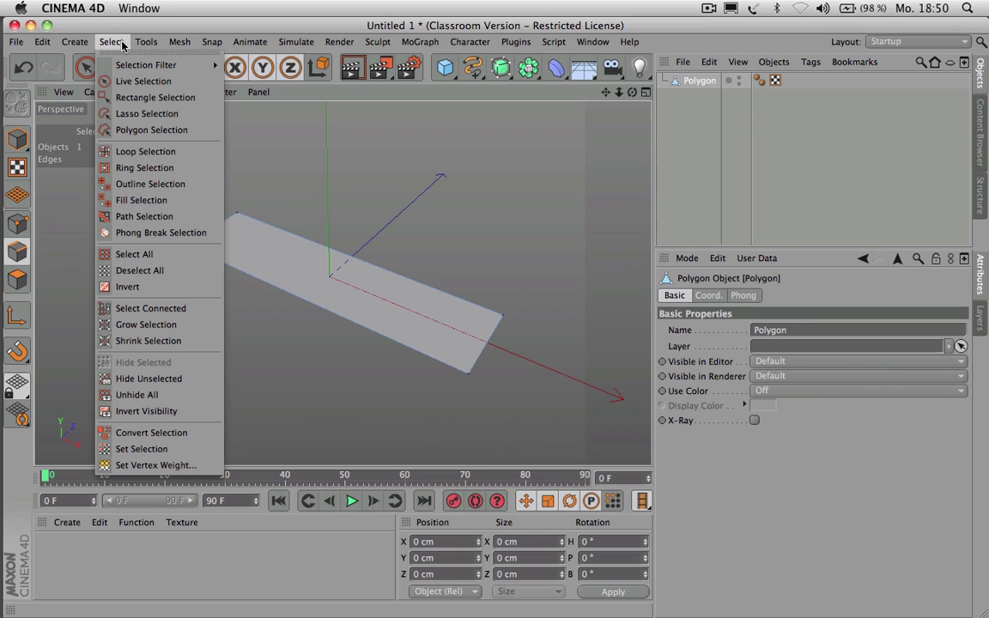
click(117, 168)
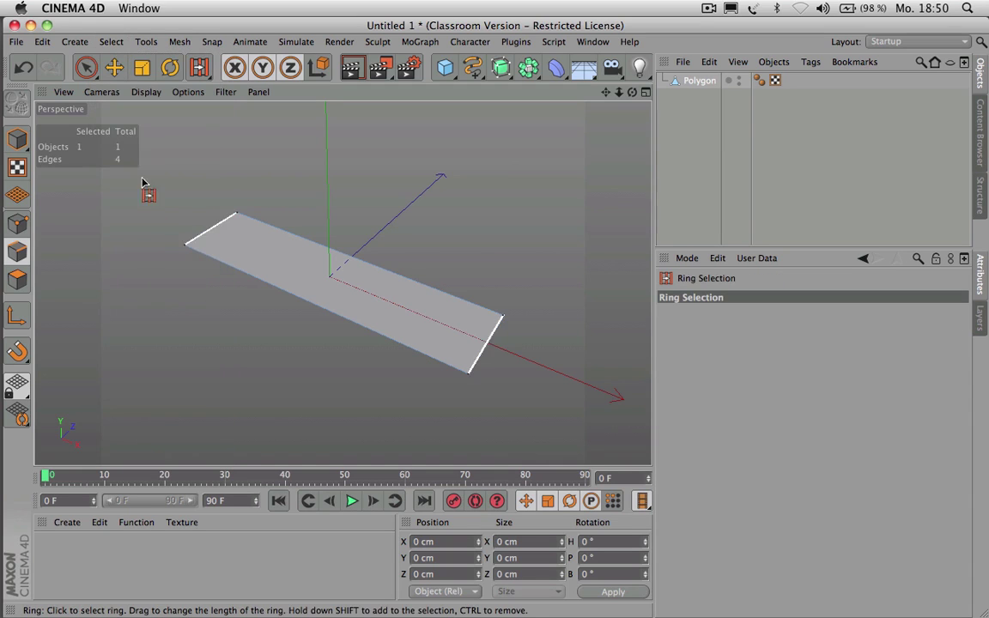
click(296, 279)
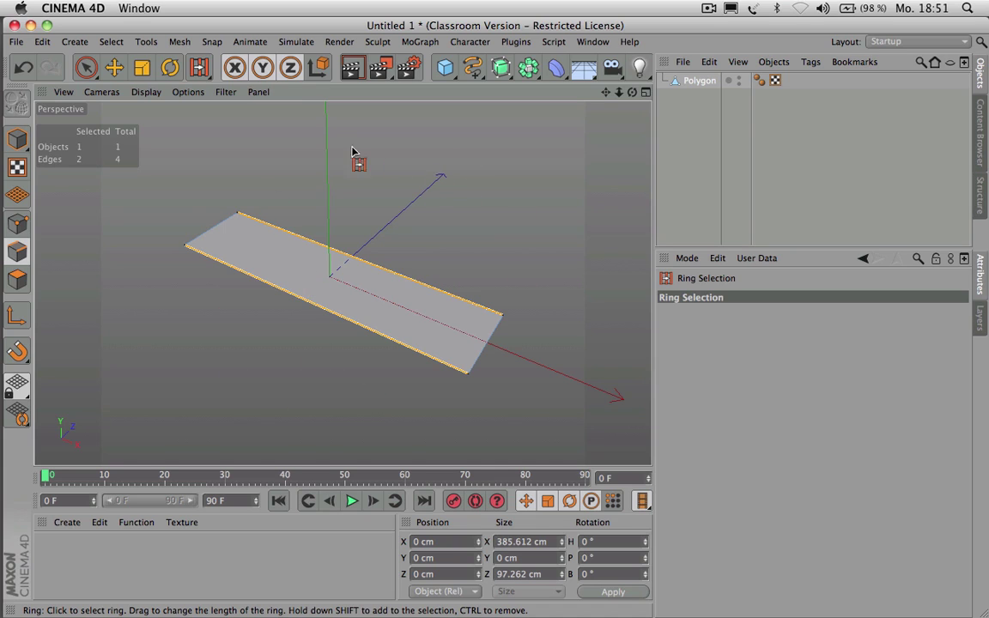
Step: Cut the two long edges with Edge Cut using 5 subdivisions and Create N-gons turned off
click(190, 46)
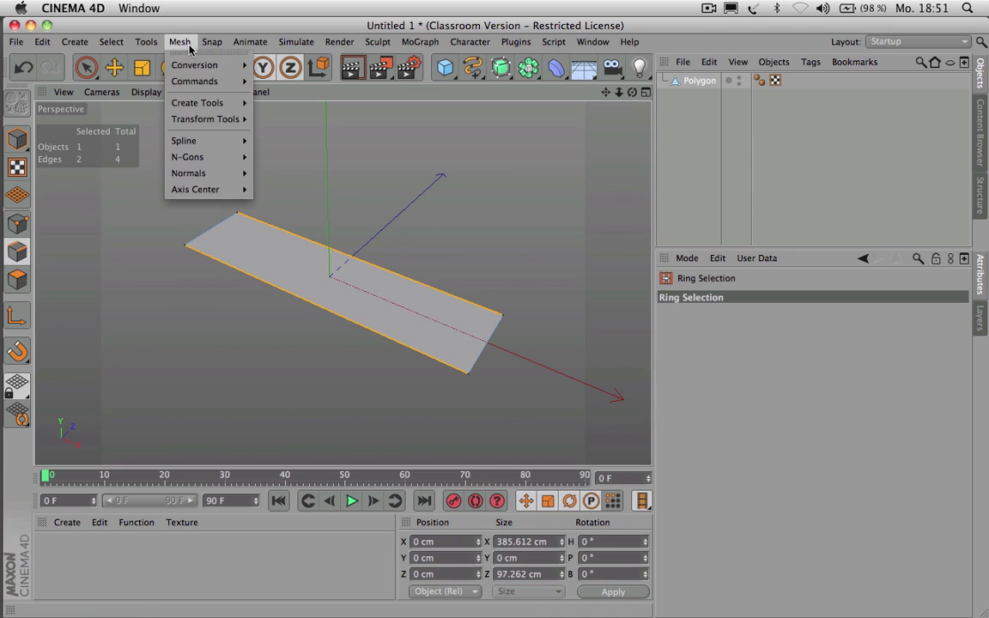
mouse_move(218, 103)
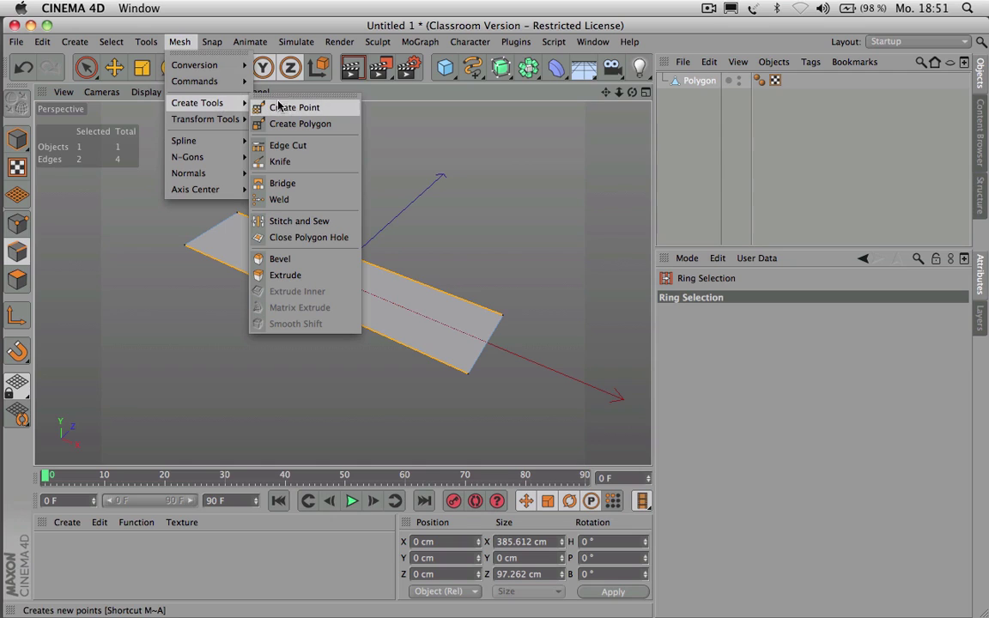
click(284, 146)
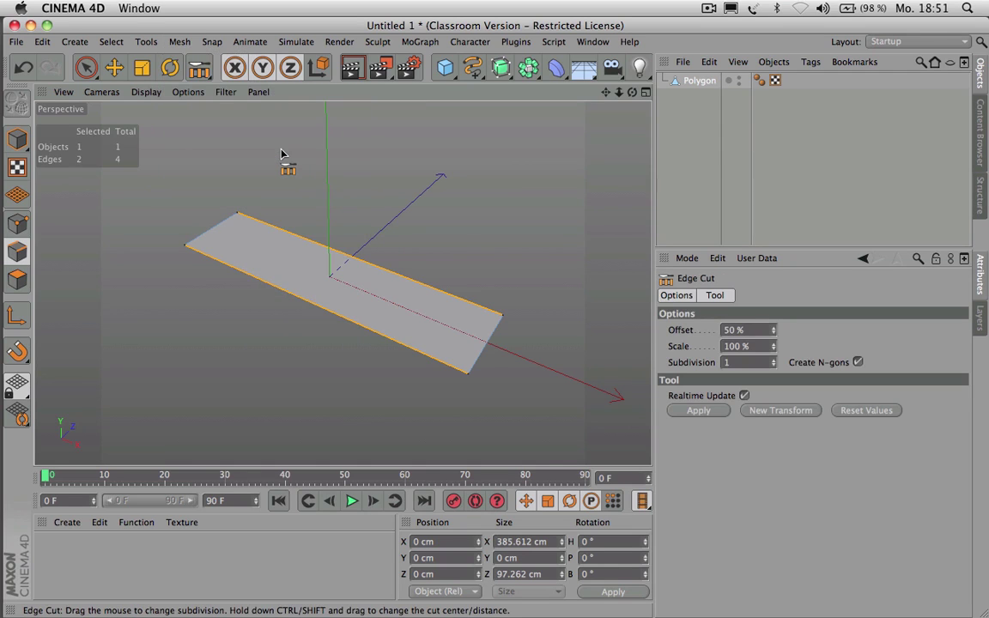
click(338, 173)
drag(337, 173, 371, 173)
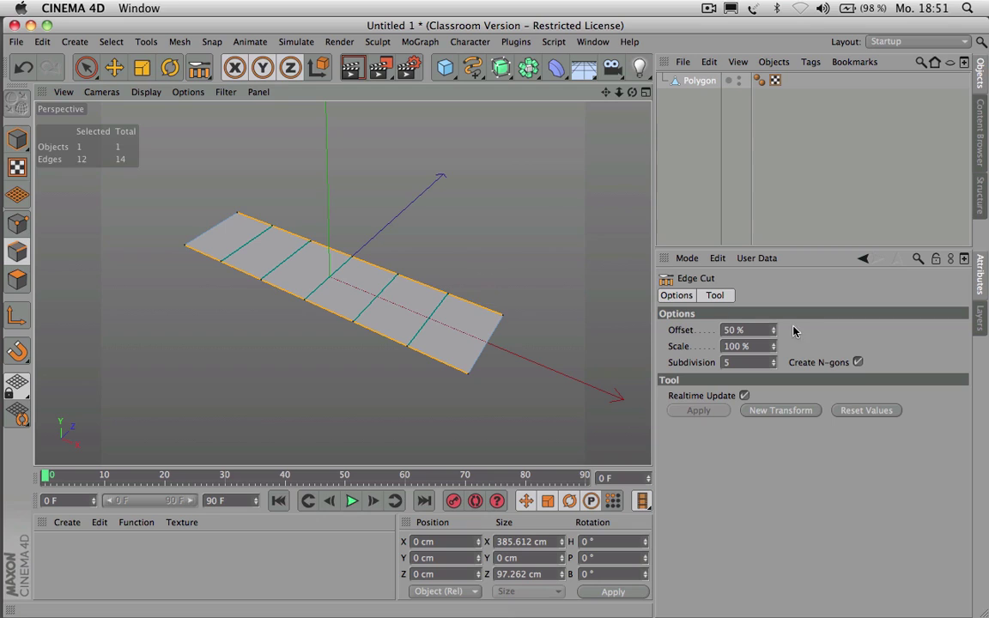
click(857, 362)
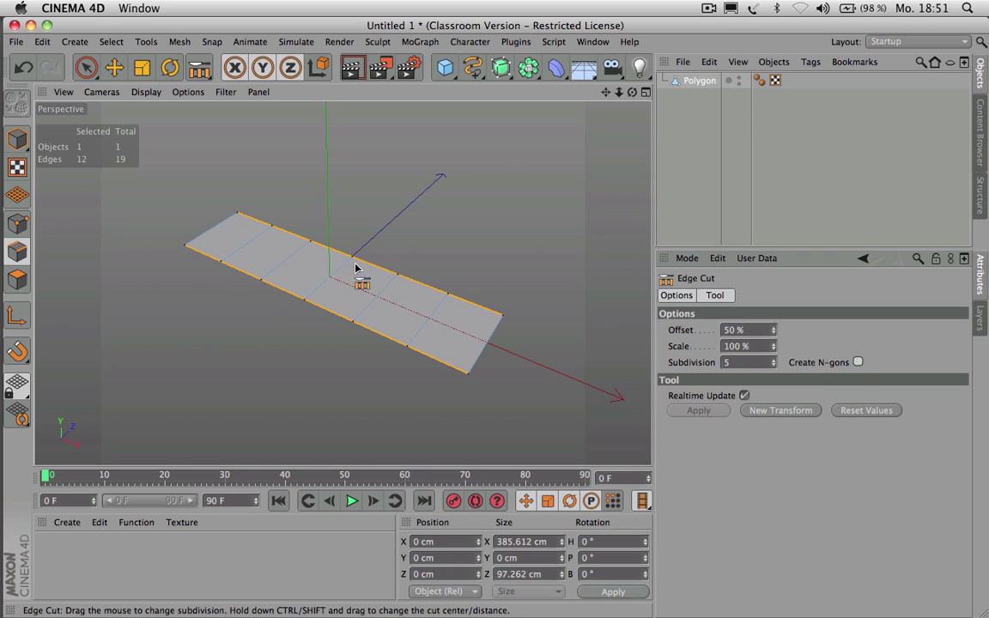
Step: Select the strip's four outer corner points in point mode and scale them along Z to about 228.4 cm
click(86, 69)
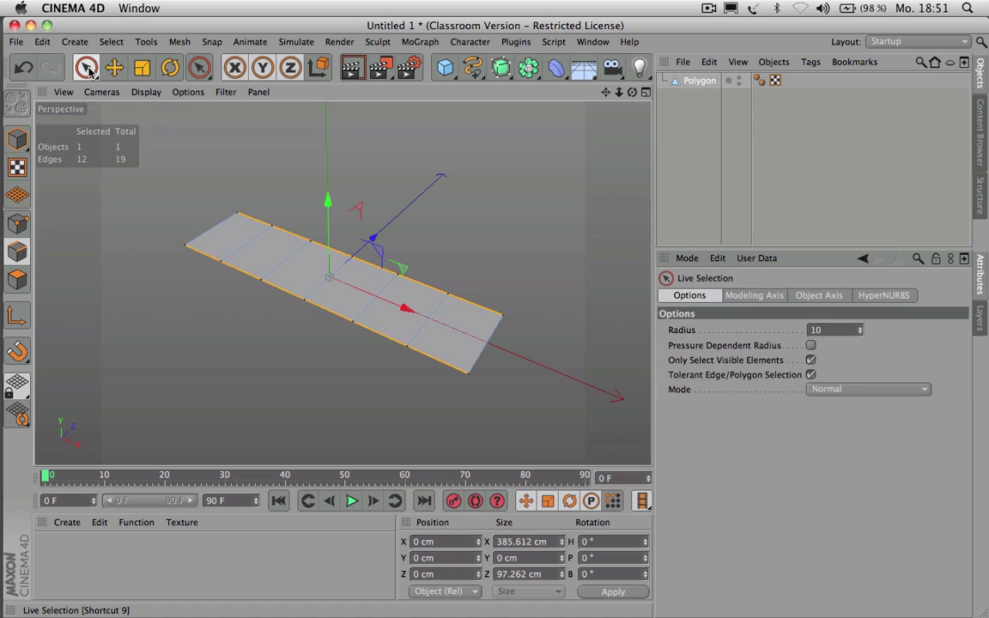
click(18, 223)
drag(249, 206, 186, 248)
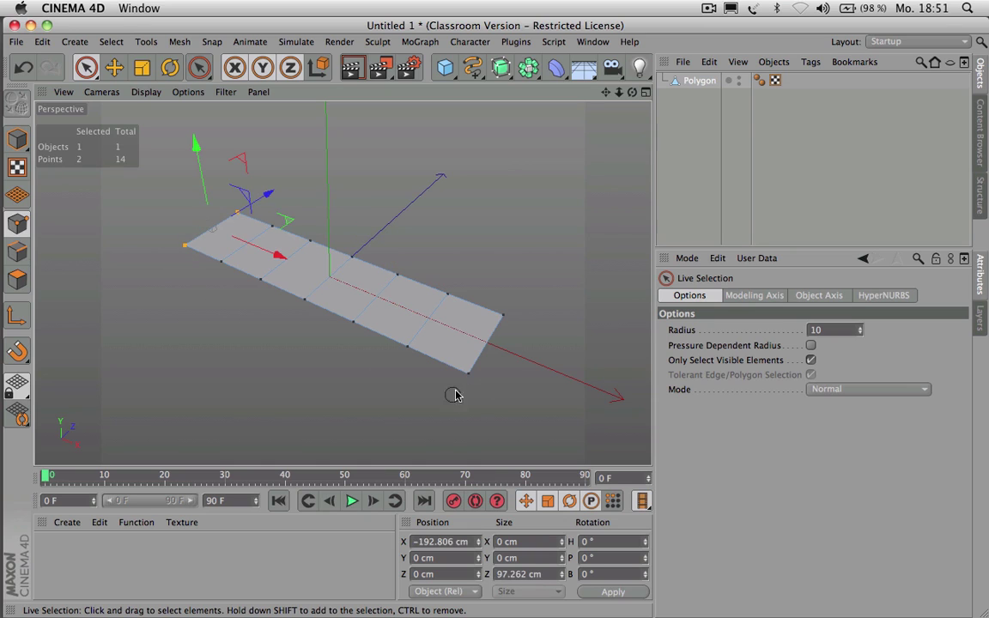
shift+drag(466, 376, 504, 315)
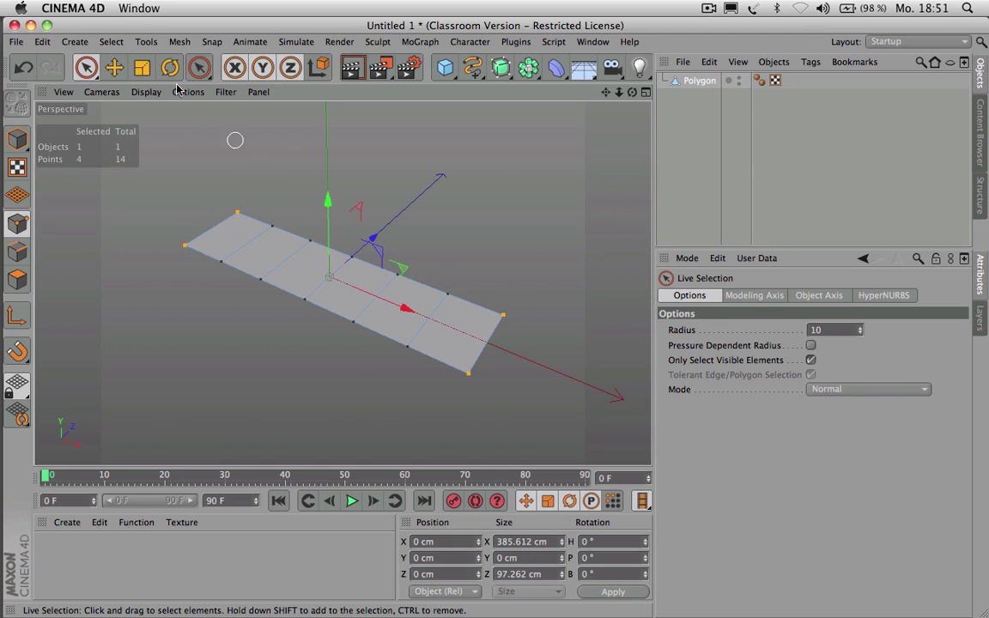
click(142, 68)
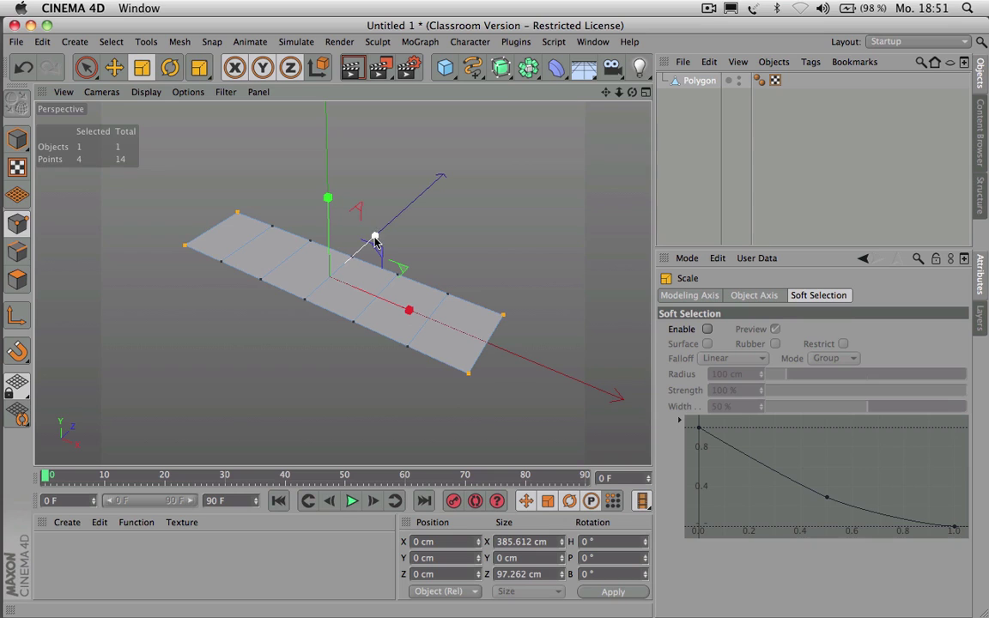
drag(374, 235, 425, 203)
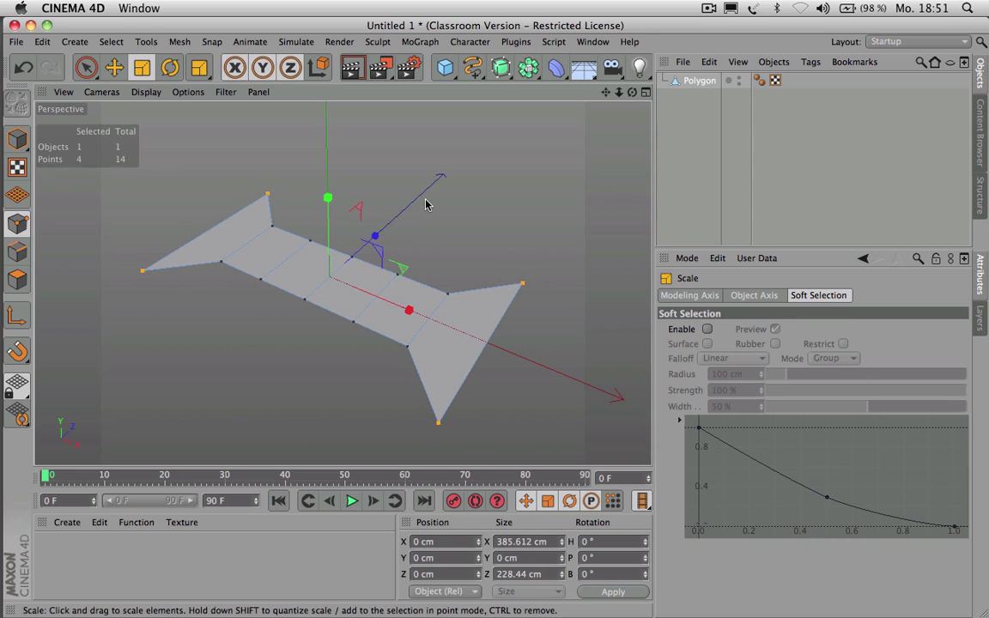
Step: Select the strip's two middle polygons in polygon mode with Live Selection and scale them along Z to about 168.9 cm
click(86, 67)
click(25, 287)
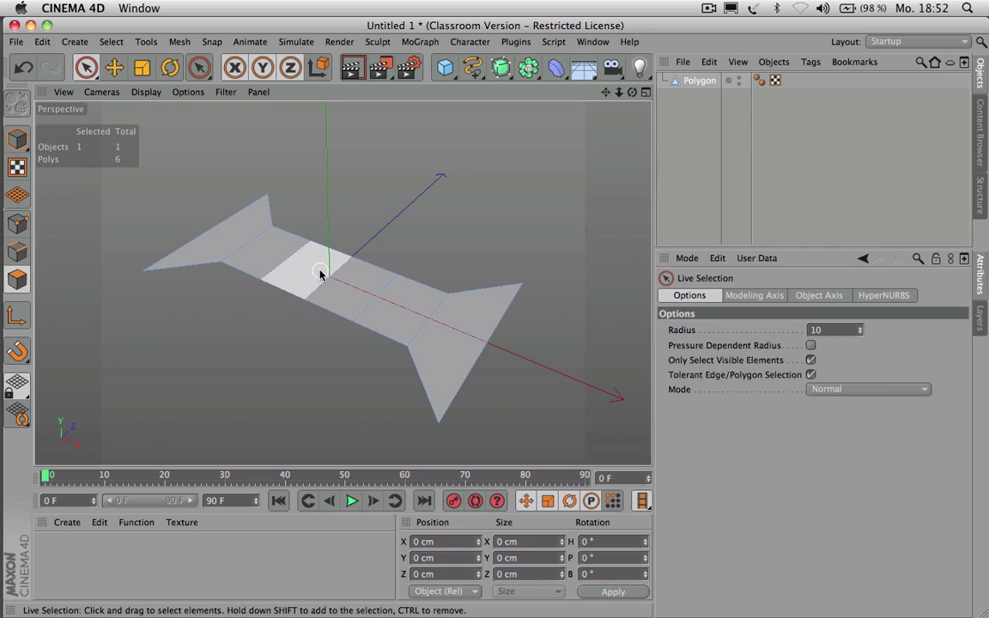
drag(322, 267, 348, 287)
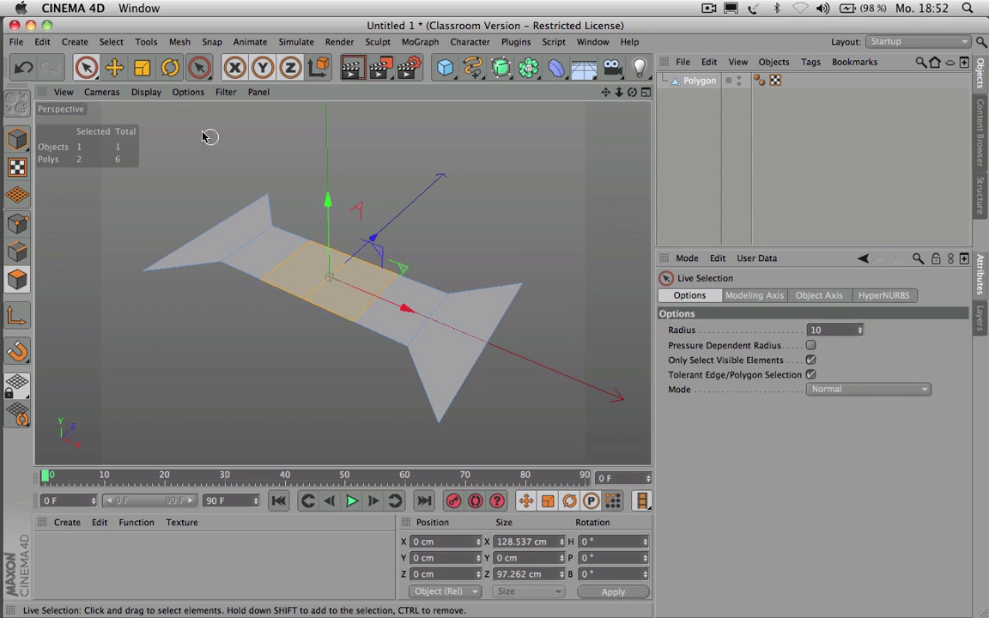
click(143, 67)
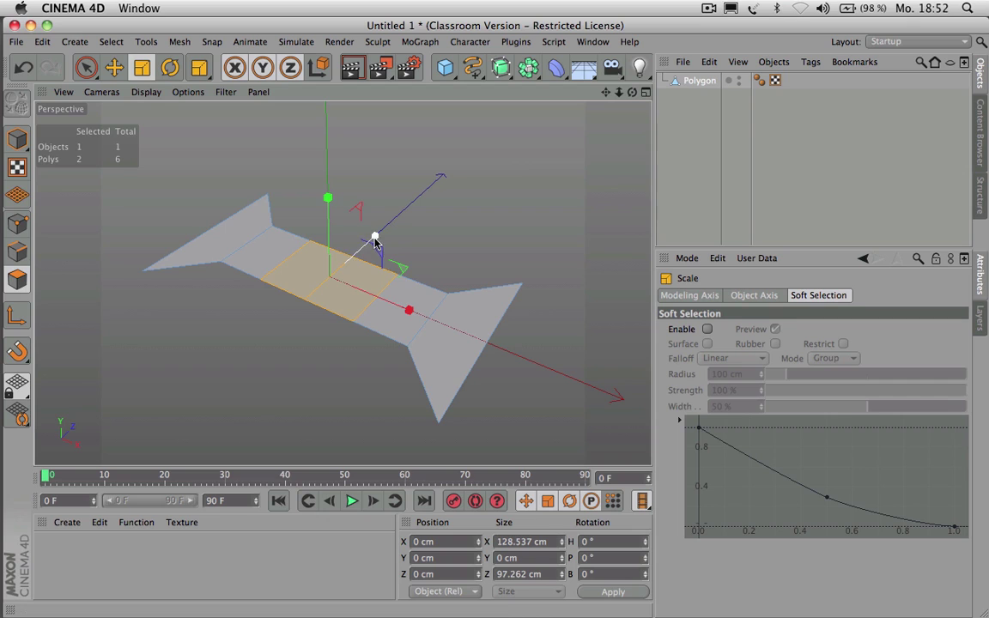
drag(375, 236, 429, 180)
Step: Rotate the two selected middle polygons about the vertical Y axis so the strip twists at its centre
click(170, 67)
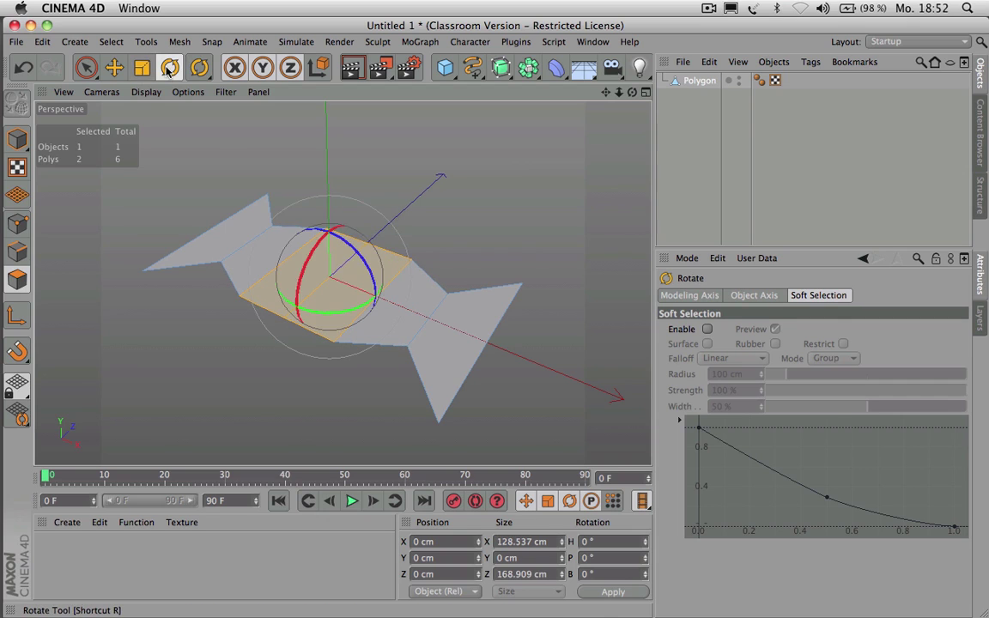
drag(352, 312, 326, 316)
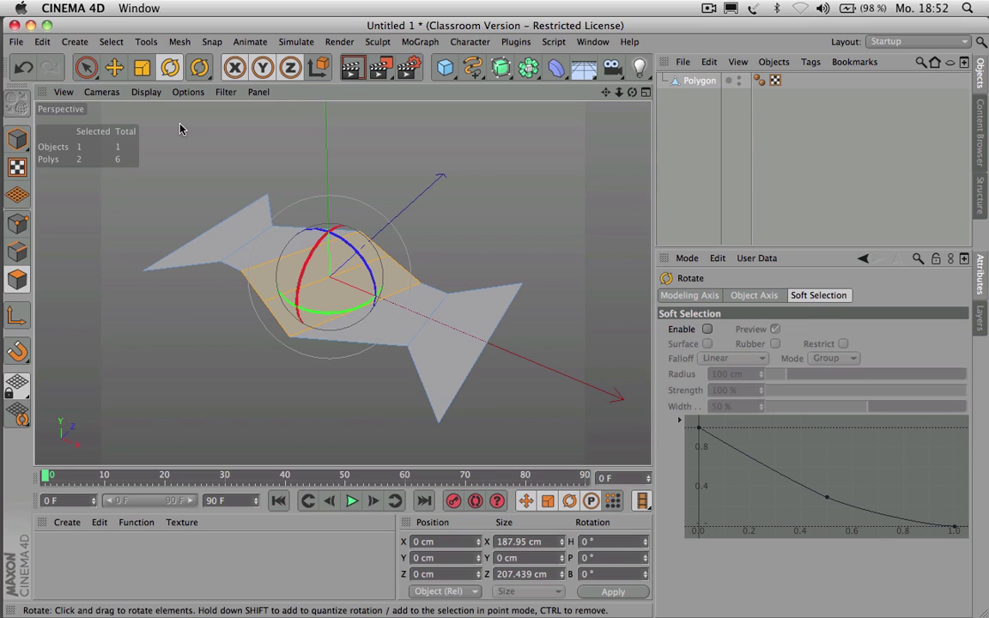
click(88, 68)
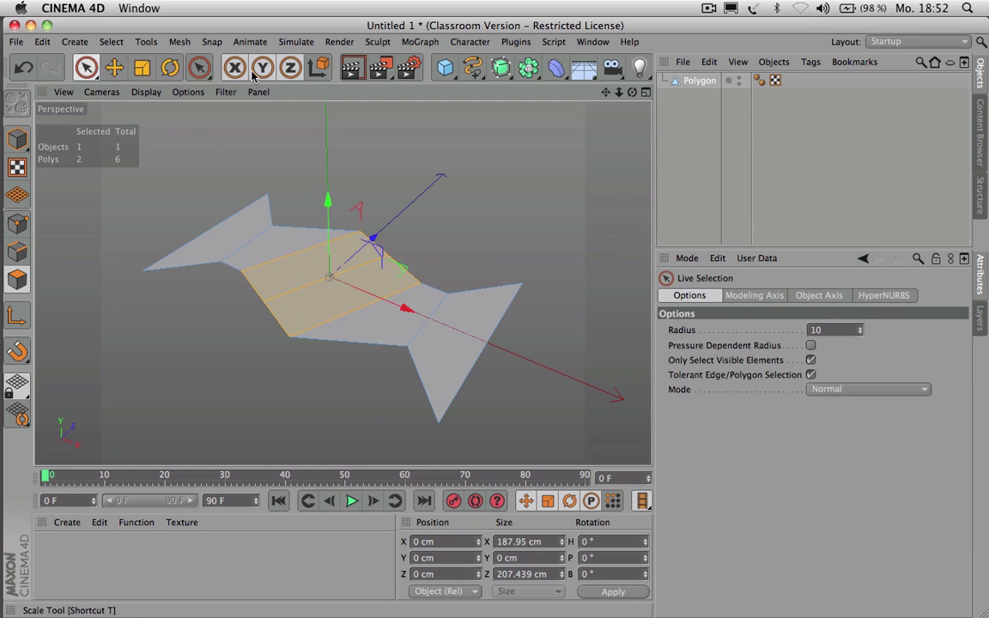
click(212, 42)
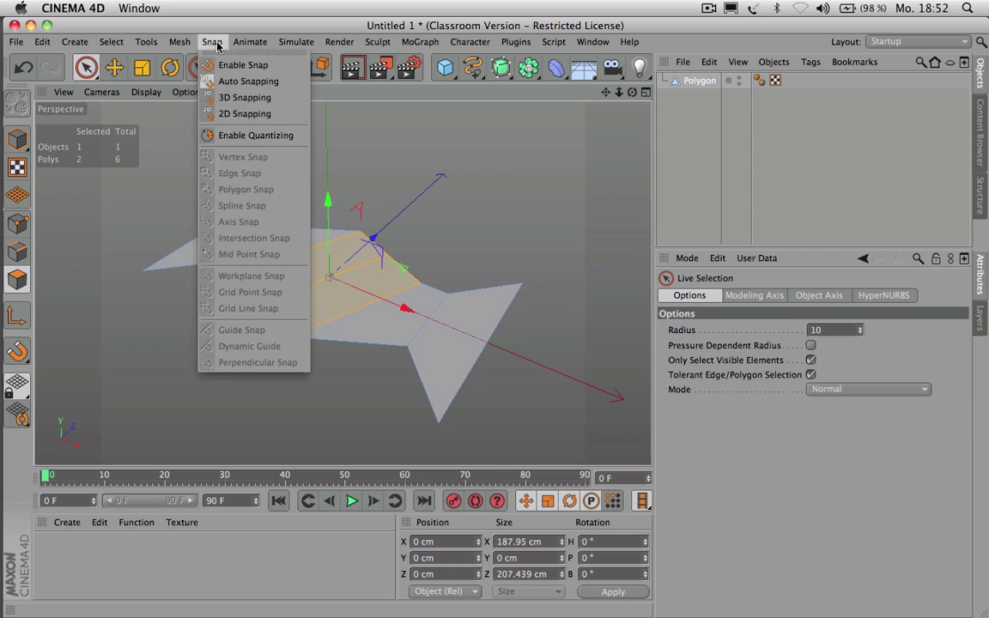
mouse_move(180, 47)
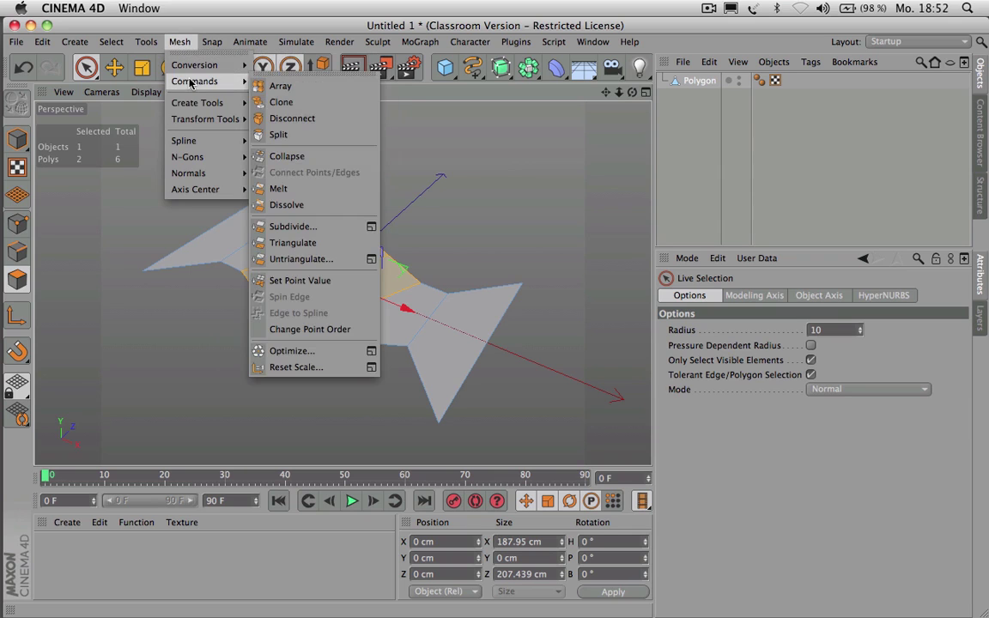
mouse_move(197, 104)
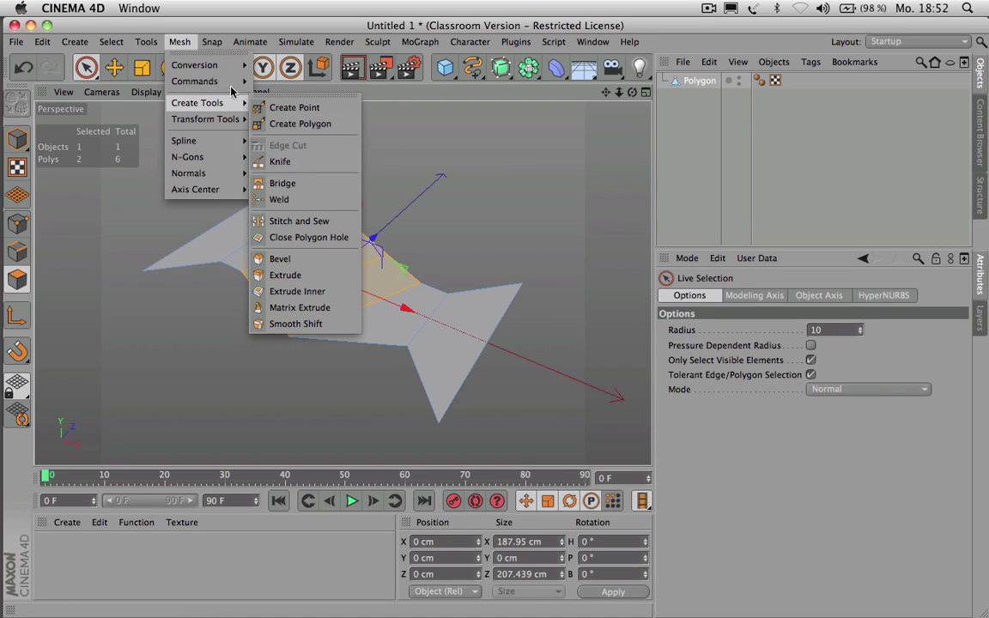
click(257, 41)
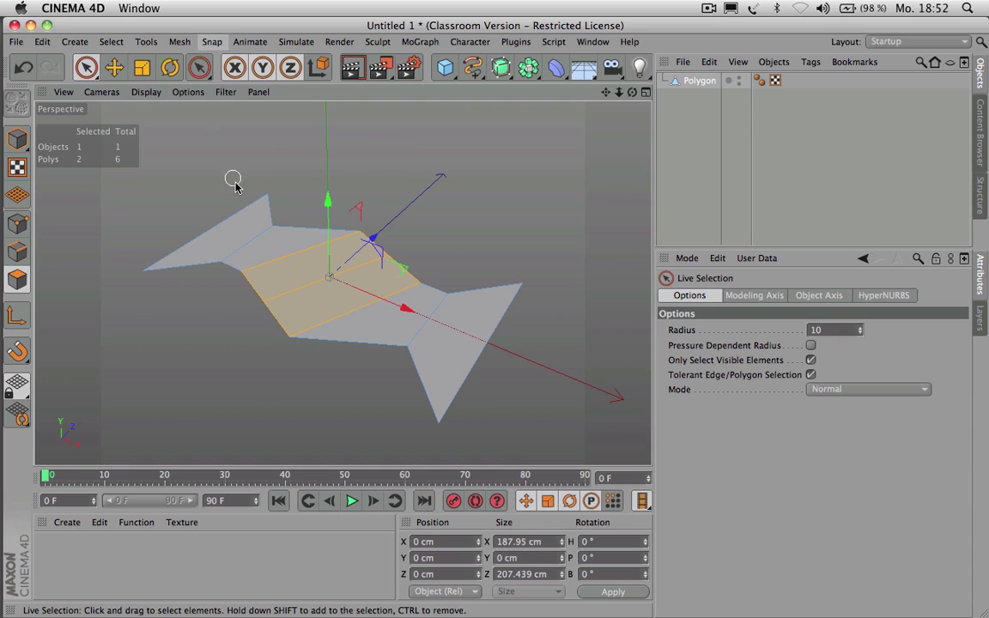
Step: Select the strip's seven crosswise edges in edge mode with Ring Selection and cut them with Edge Cut using 3 subdivisions
click(17, 250)
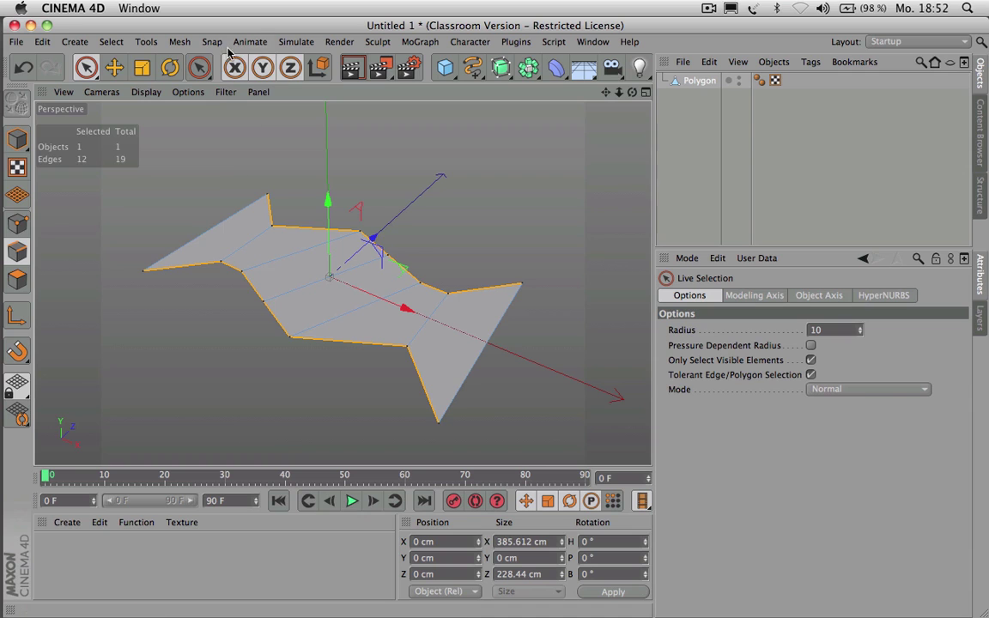
click(111, 42)
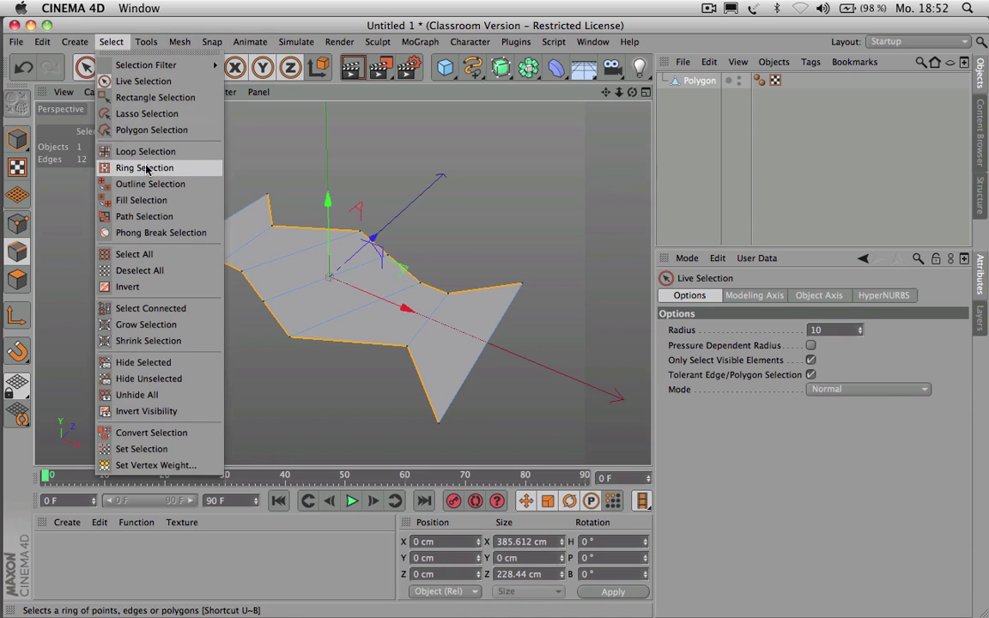
click(139, 168)
click(220, 222)
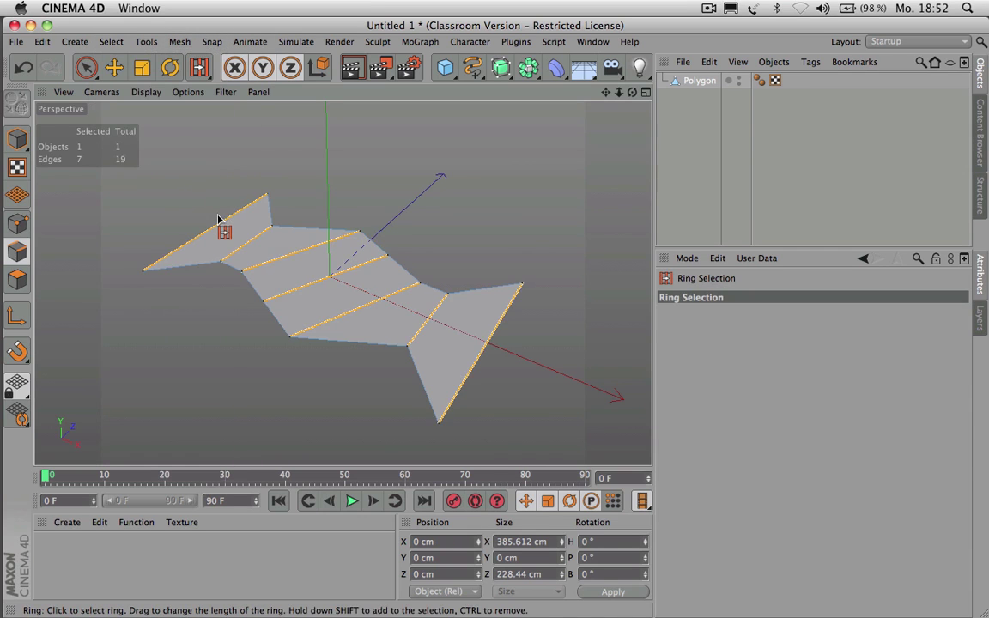
click(189, 42)
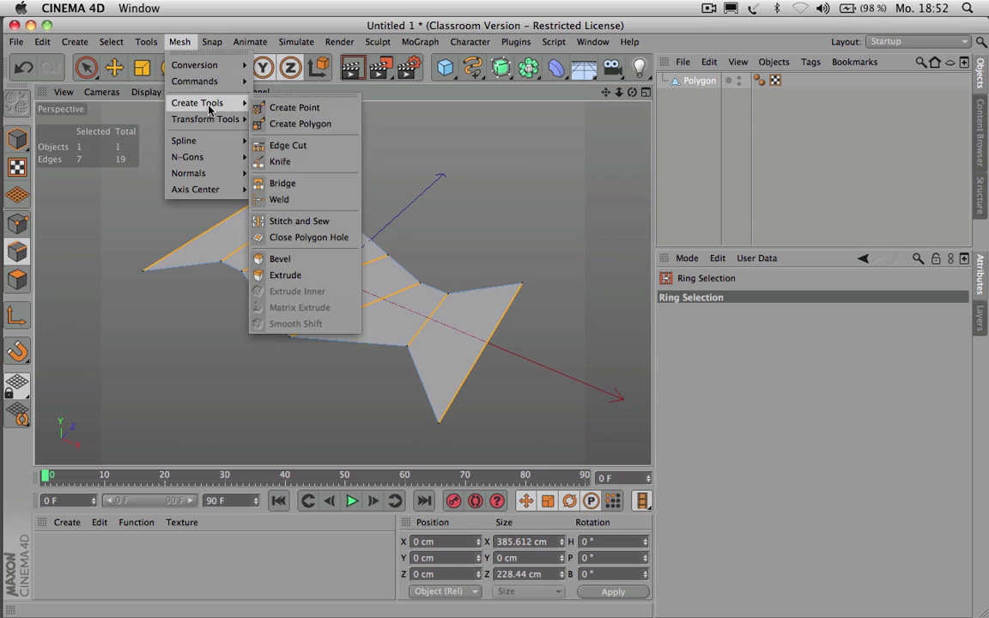
click(290, 146)
mouse_move(326, 147)
mouse_down()
mouse_move(343, 147)
mouse_move(309, 147)
mouse_up()
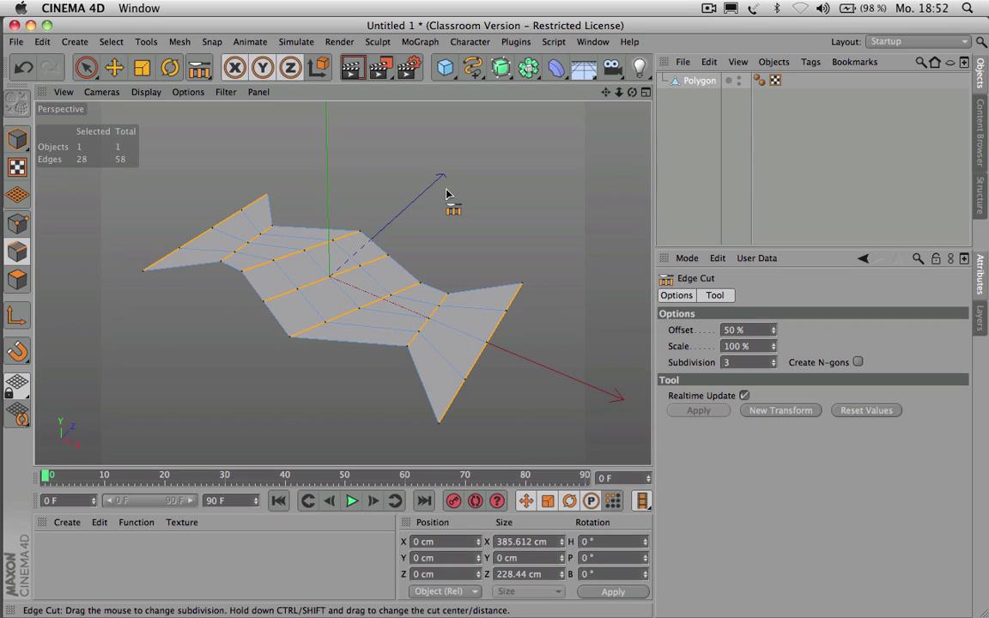
Step: Delete the polygon strip and add a cube primitive to the scene
click(701, 81)
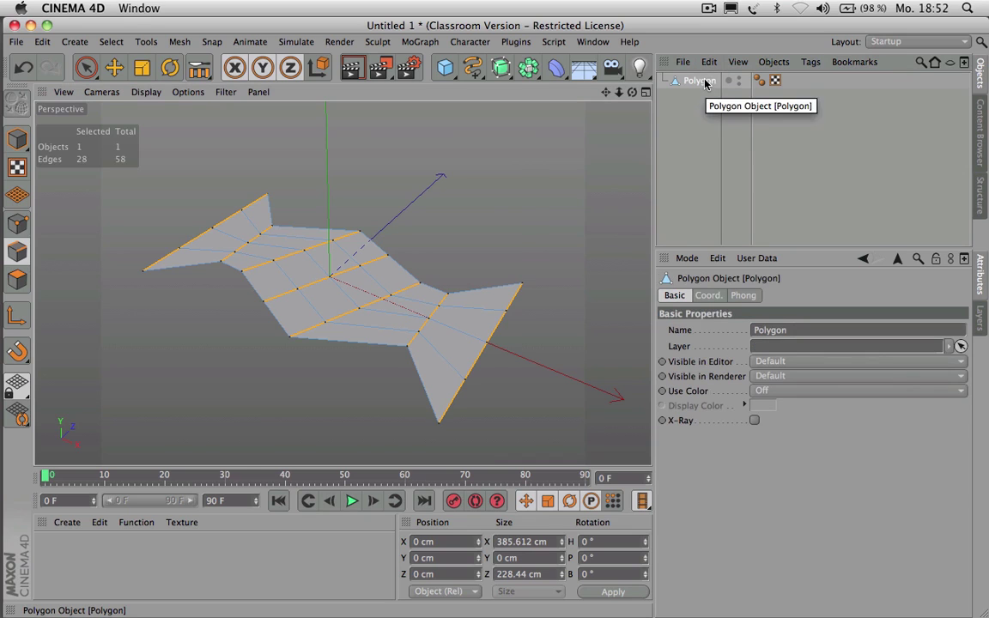
key(Delete)
click(445, 69)
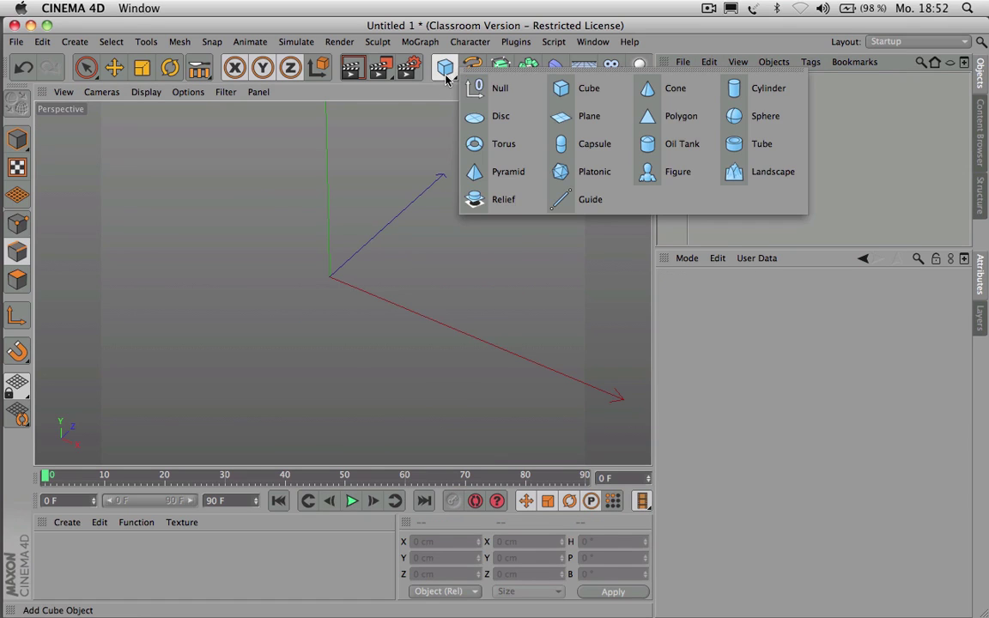
click(560, 89)
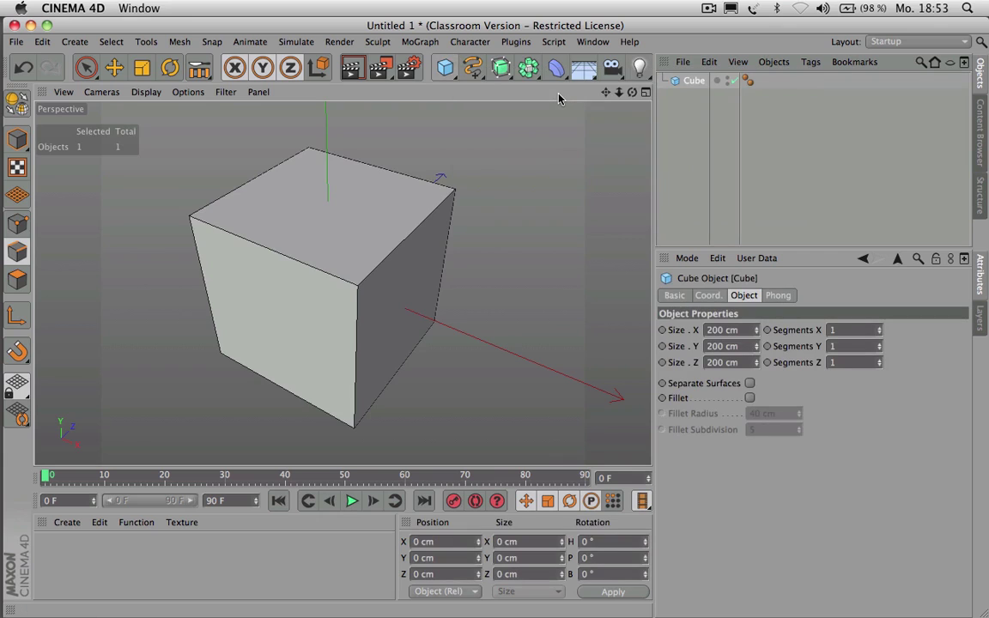
Step: Make the cube editable and select its top face in polygon mode with Live Selection
drag(618, 93, 620, 97)
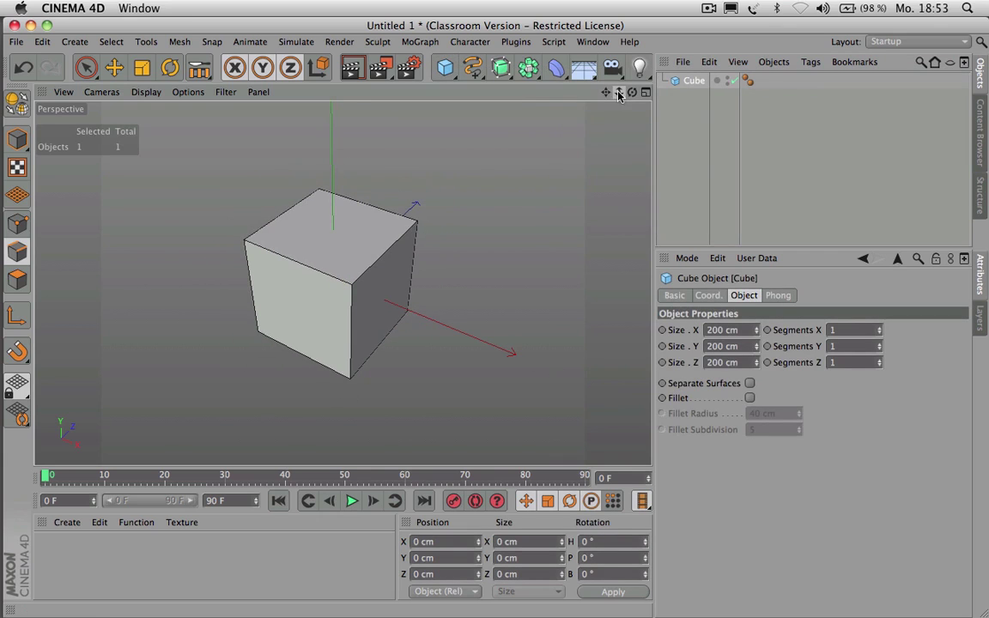
click(17, 103)
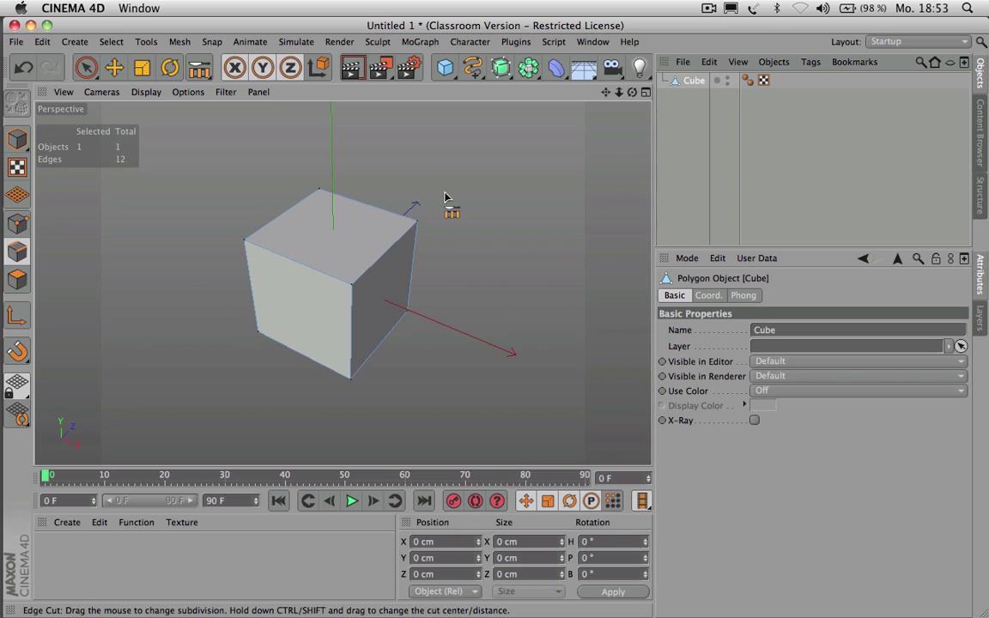
click(16, 279)
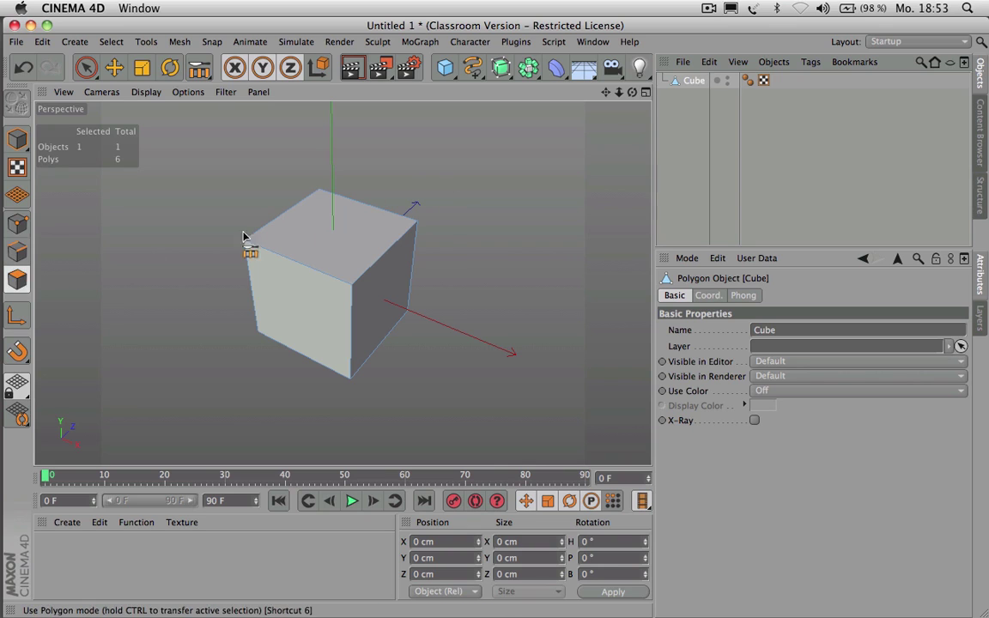
click(86, 66)
click(345, 215)
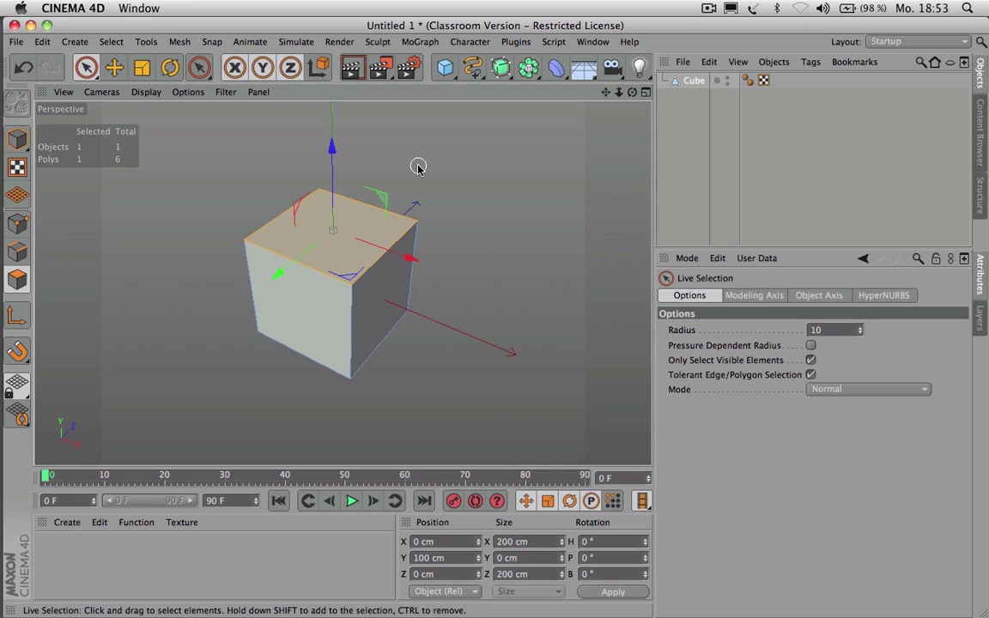
key(u)
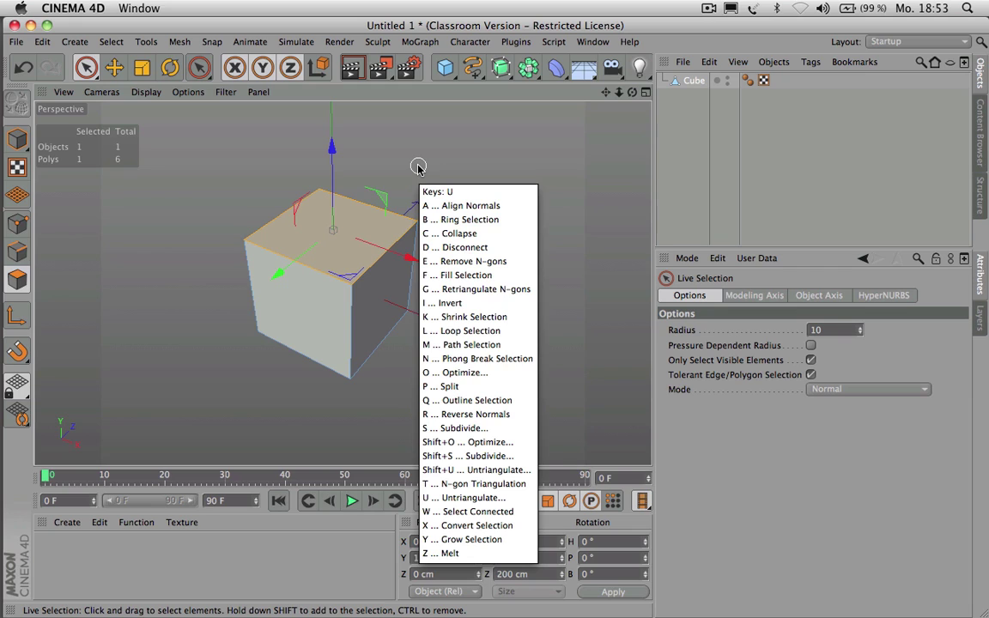
key(Escape)
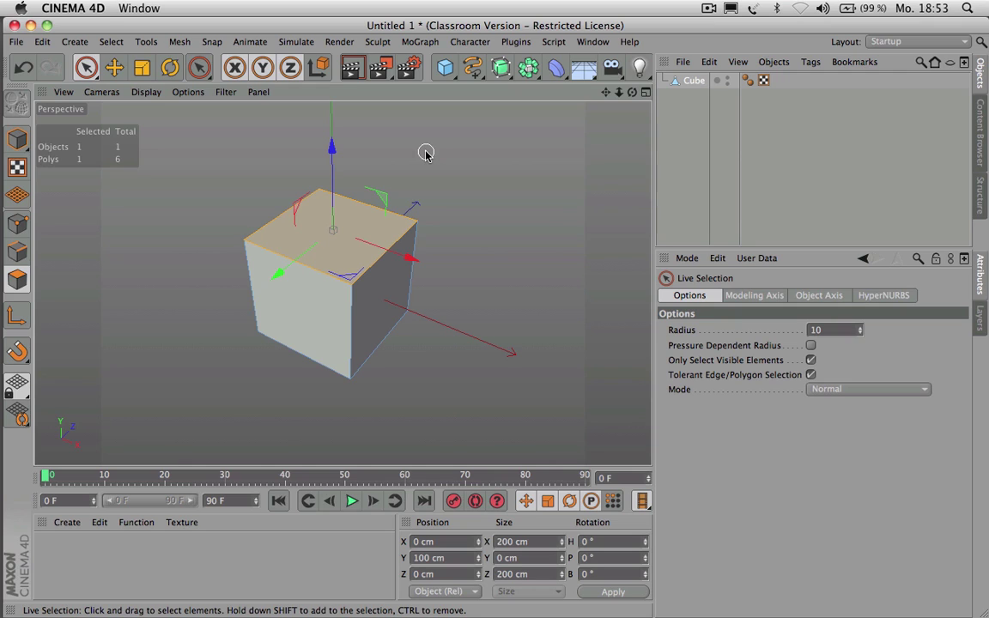
key(u)
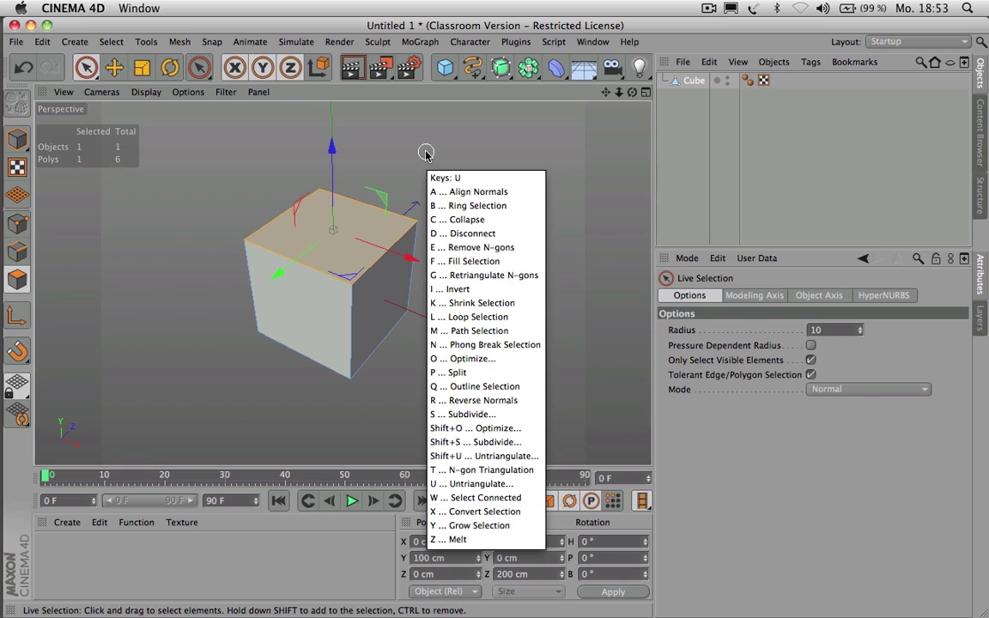
key(Escape)
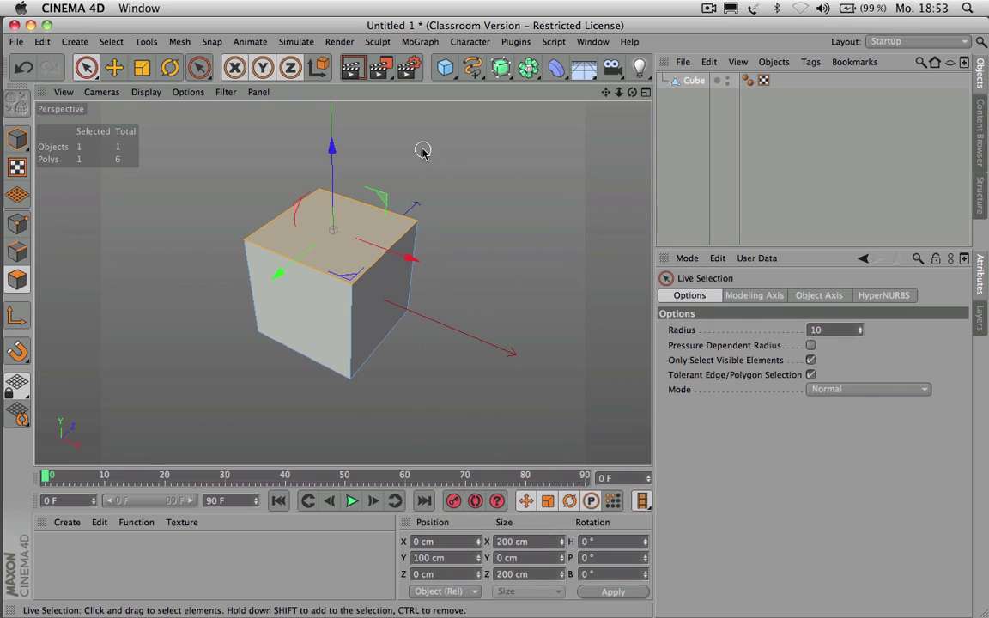
key(u)
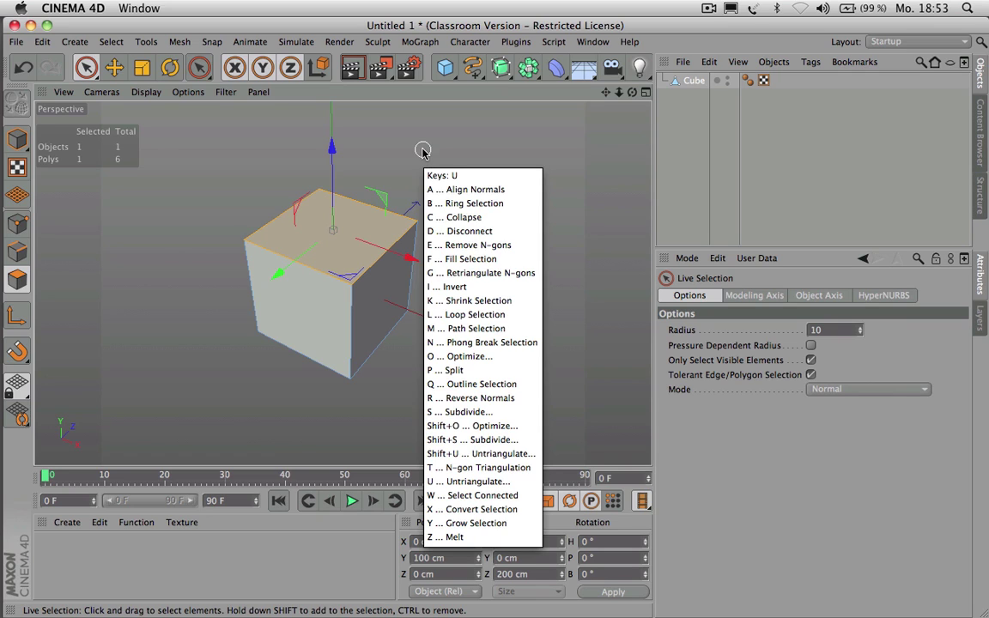
key(Escape)
Step: Select the loop of four polygons running through the cube's top and front faces with Loop Selection
key(u)
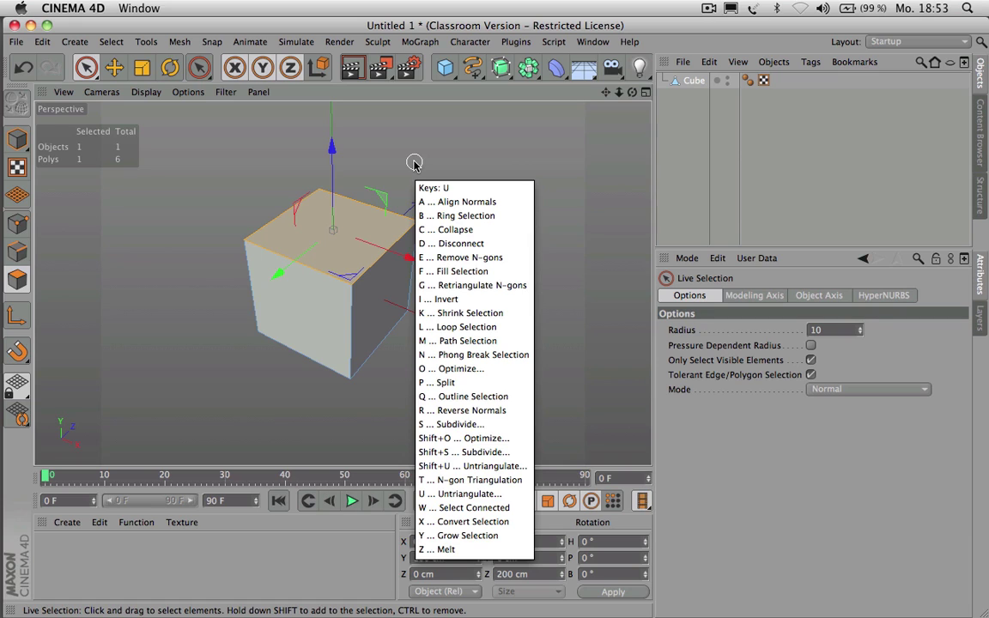
key(l)
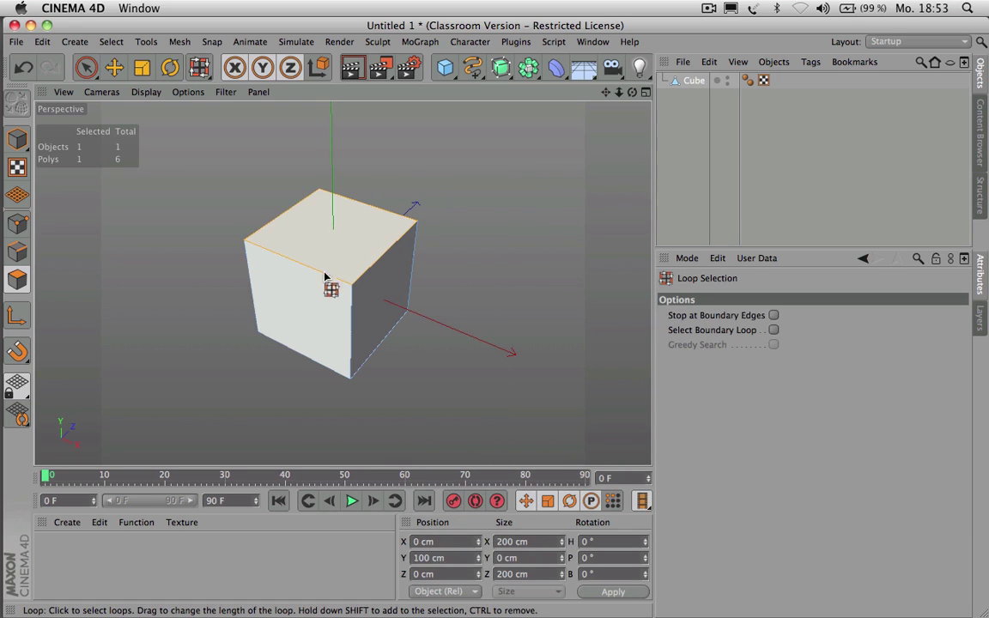
click(325, 278)
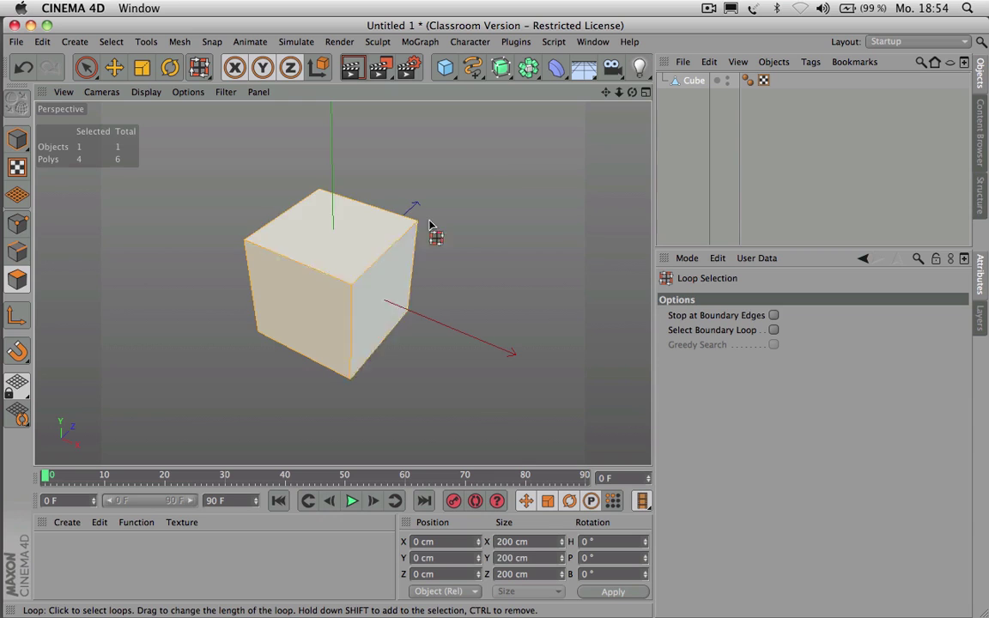
drag(632, 92, 549, 94)
alt+drag(342, 282, 342, 283)
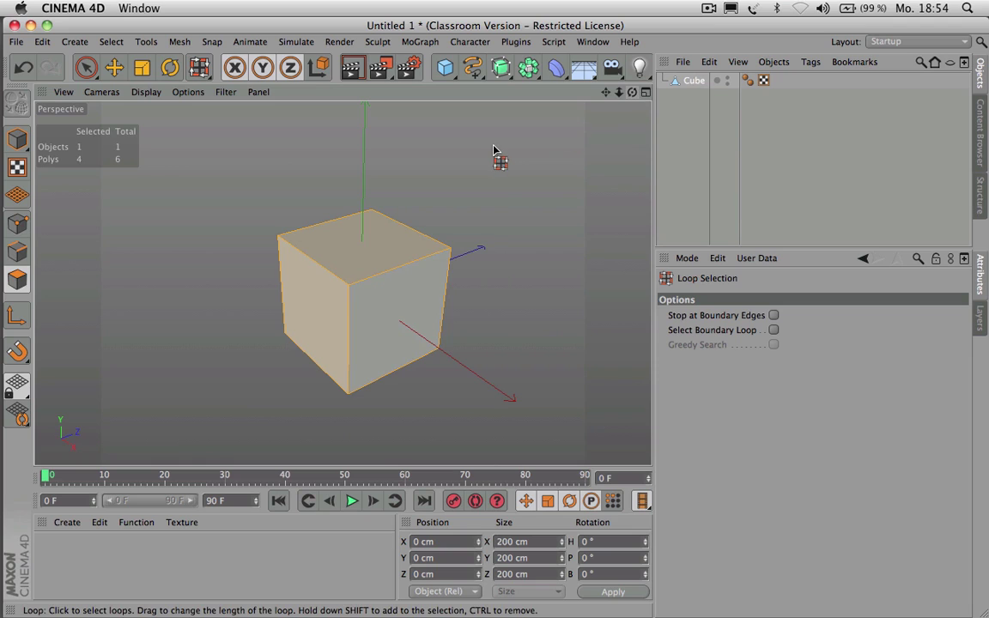
Step: Invert the polygon selection three times, ending on the cube's two opposite X-side faces, and activate Loop Selection again
key(u)
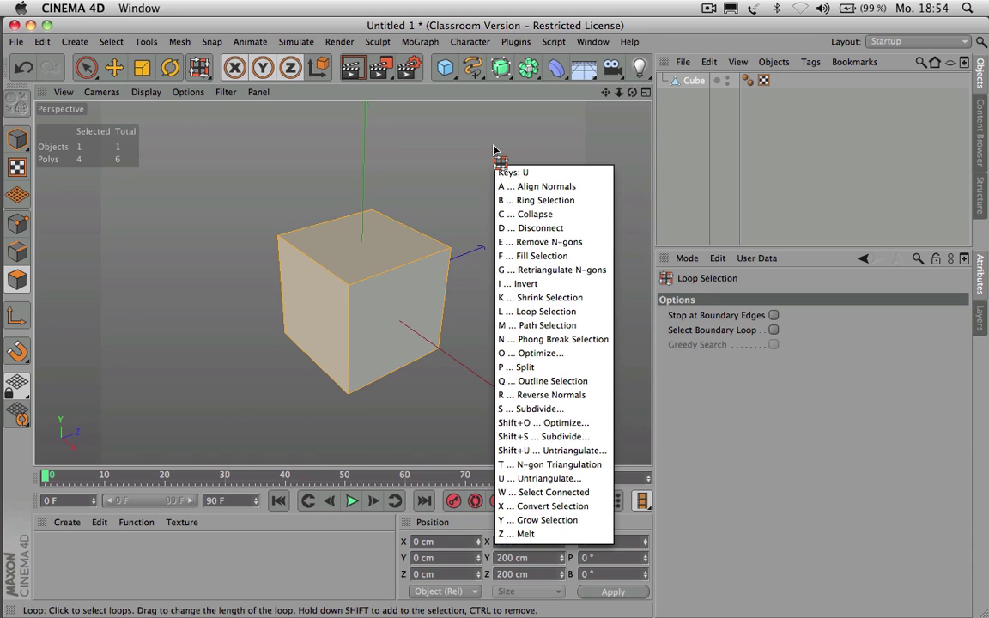
key(i)
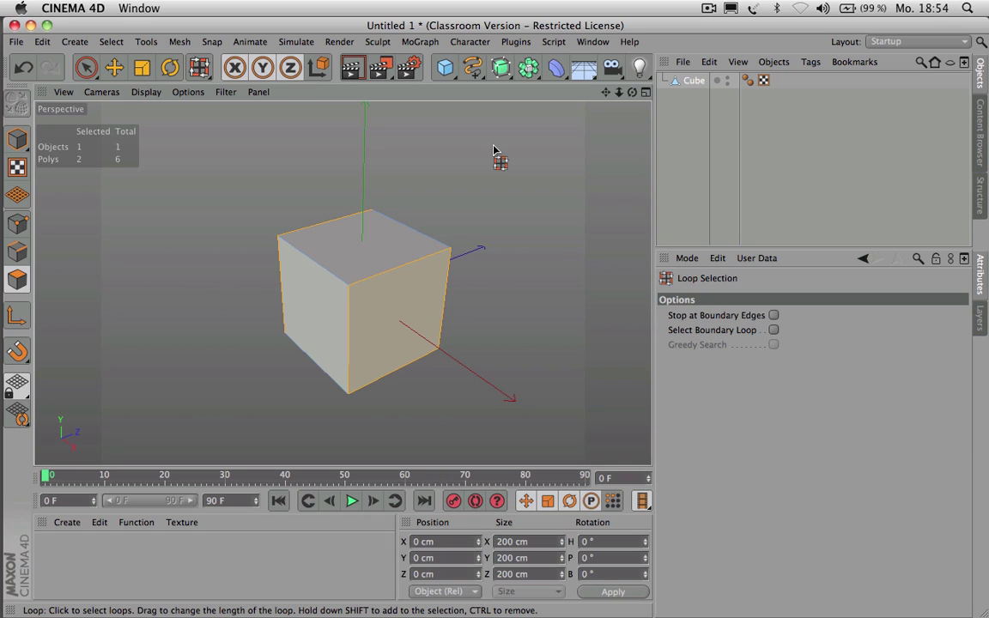
key(u)
key(i)
key(u)
key(i)
key(u)
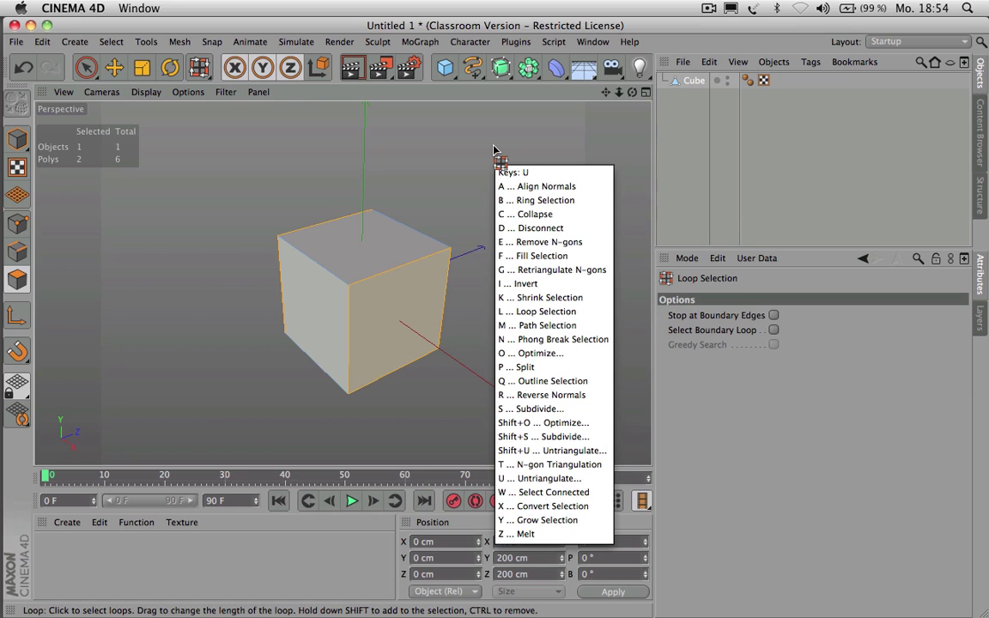
key(l)
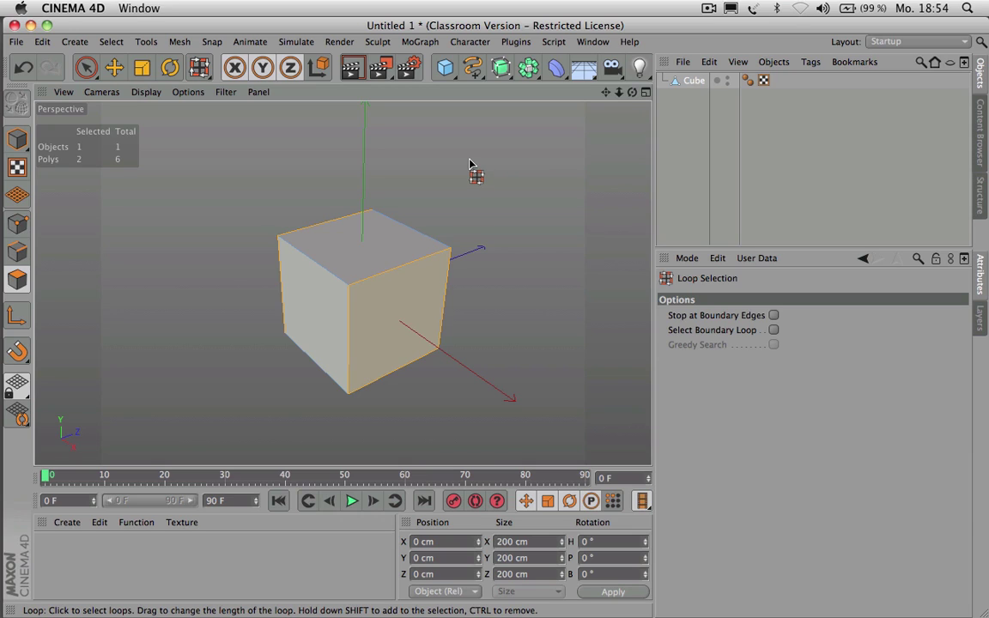
Step: Extrude the cube's two opposite X-side faces outward by about 101 cm, then inset them with Extrude Inner by about 24 cm
key(m)
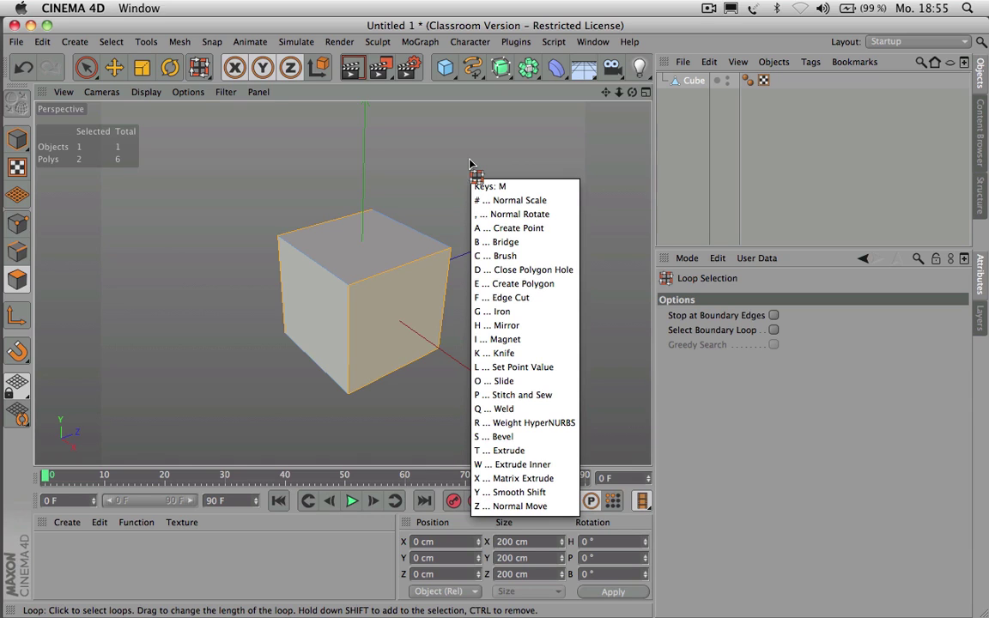
key(t)
drag(470, 159, 557, 159)
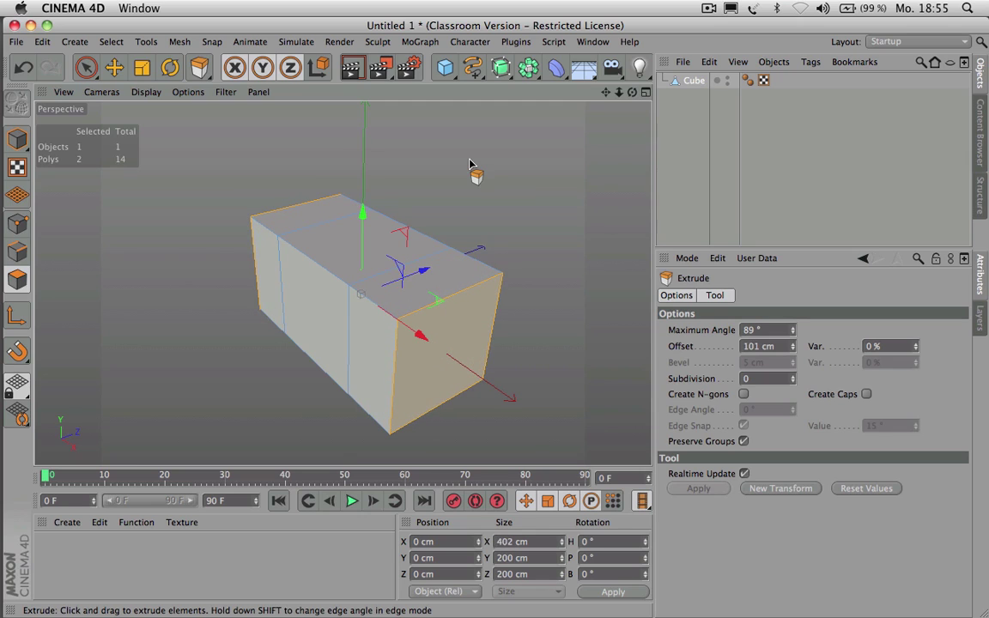
key(m)
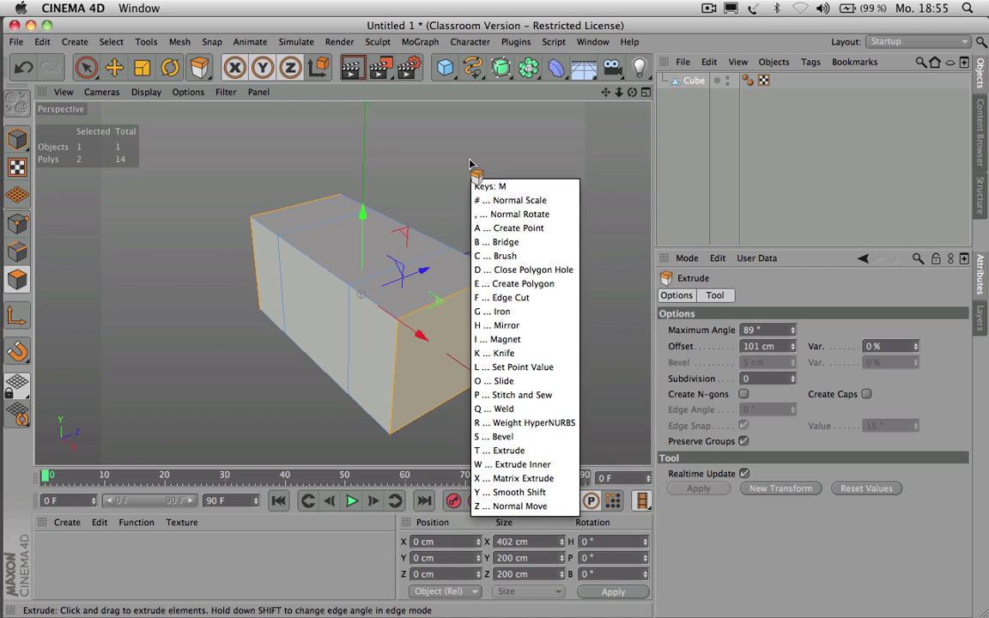
key(w)
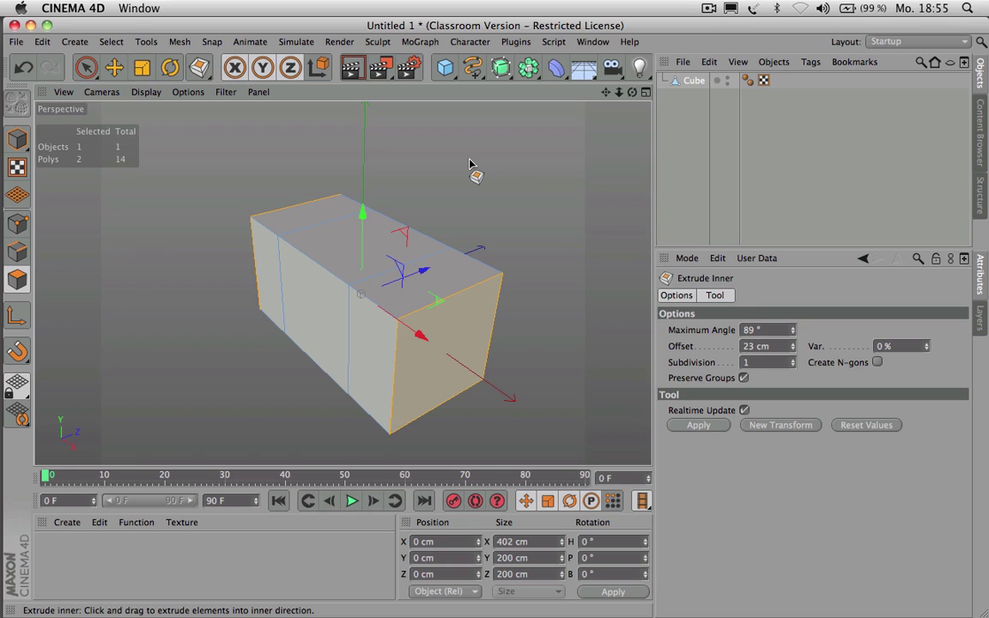
mouse_move(469, 164)
mouse_down()
mouse_move(495, 164)
mouse_move(470, 164)
mouse_up()
Step: Extrude the two inset end faces inward by about 116 cm to form recesses in both ends of the box
key(m)
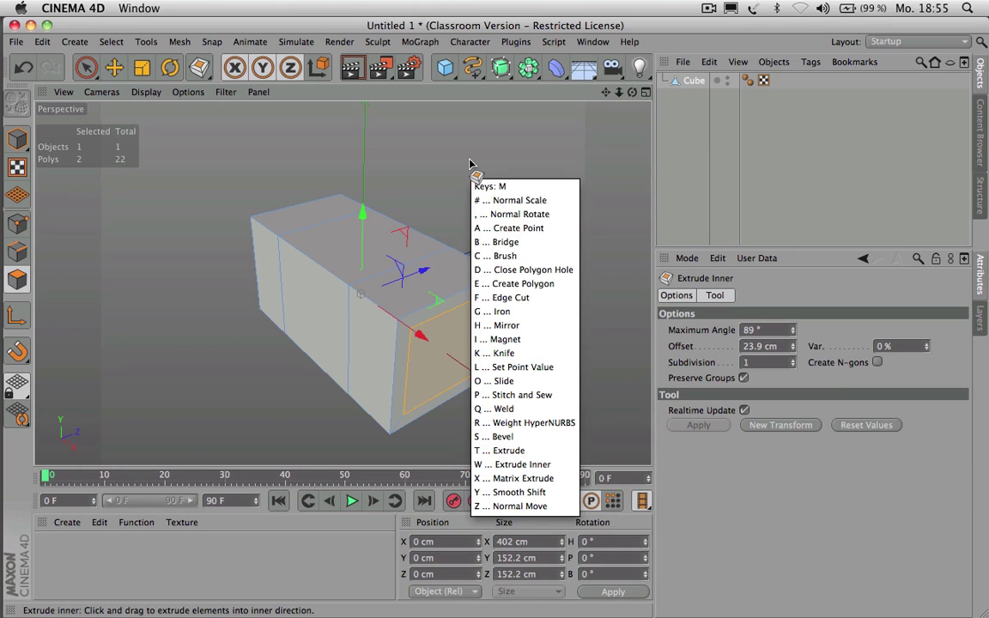
key(t)
drag(471, 172, 431, 171)
drag(361, 295, 361, 295)
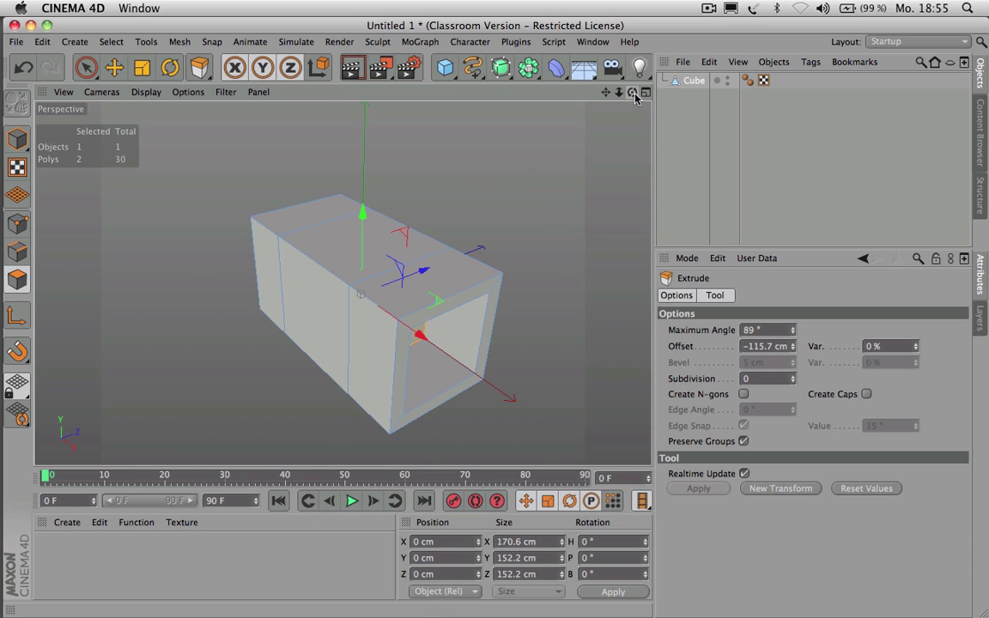
drag(632, 93, 481, 96)
alt+drag(342, 282, 342, 282)
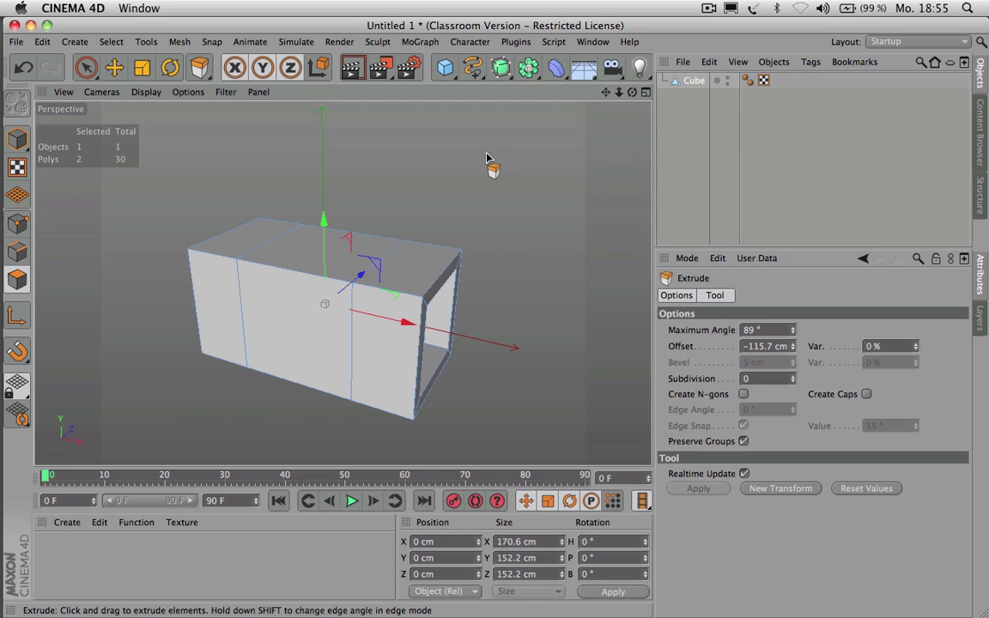
Step: Switch the hollowed box from polygon mode to edge mode
key(v)
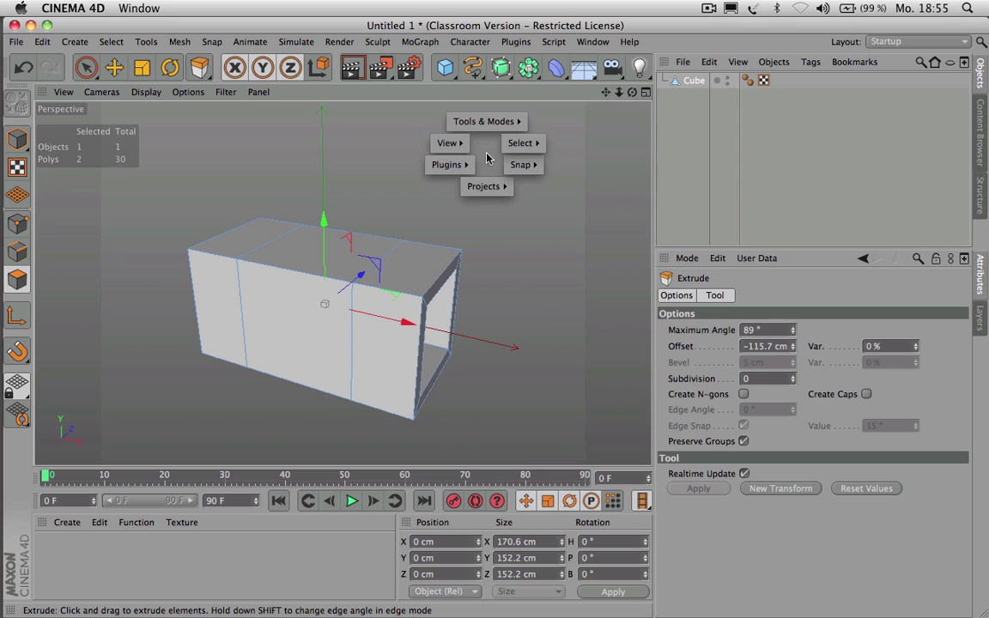
mouse_move(510, 129)
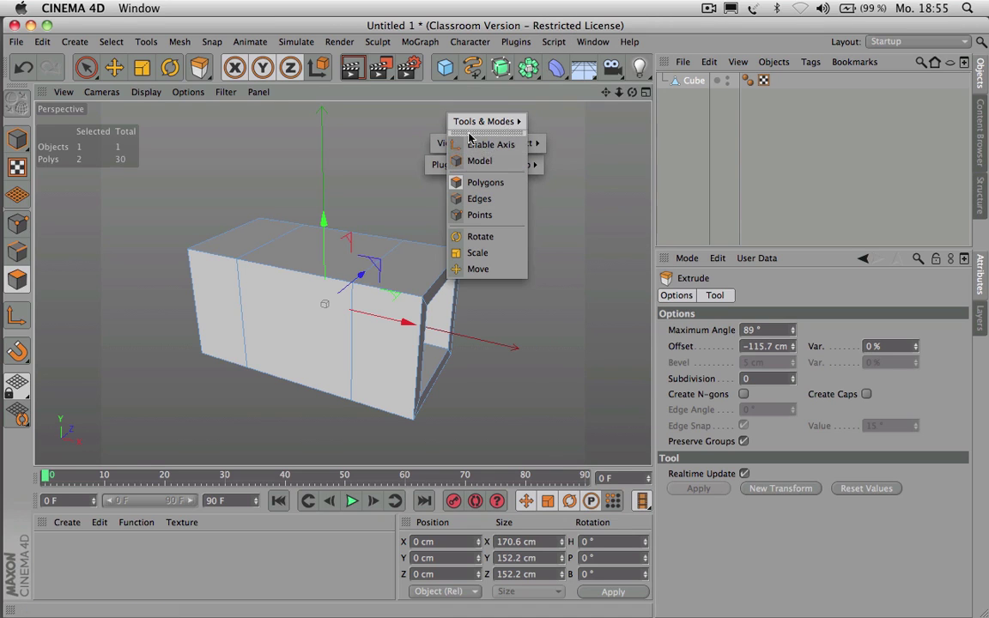
click(483, 203)
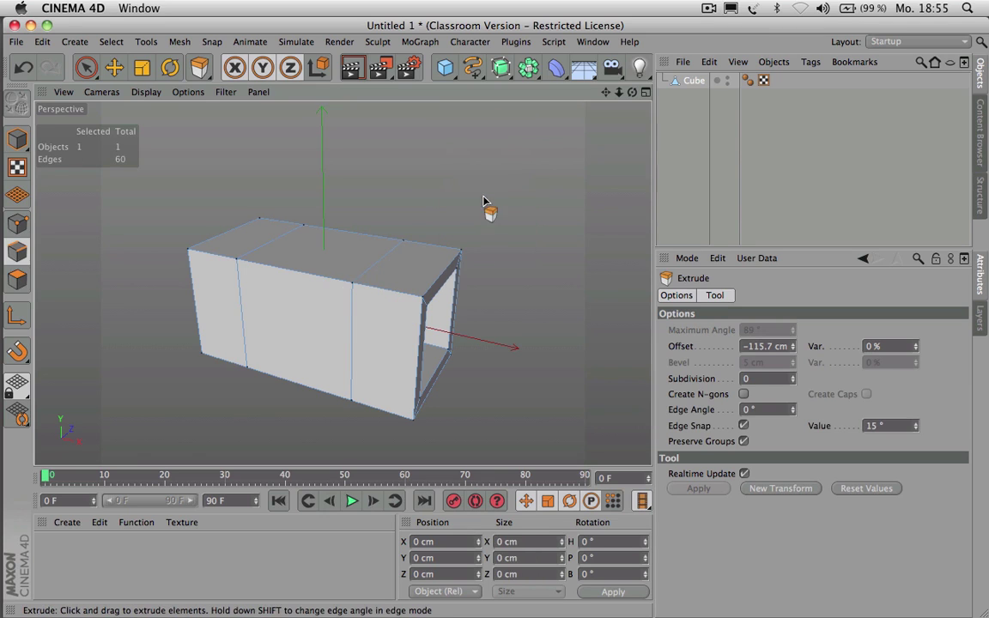
key(v)
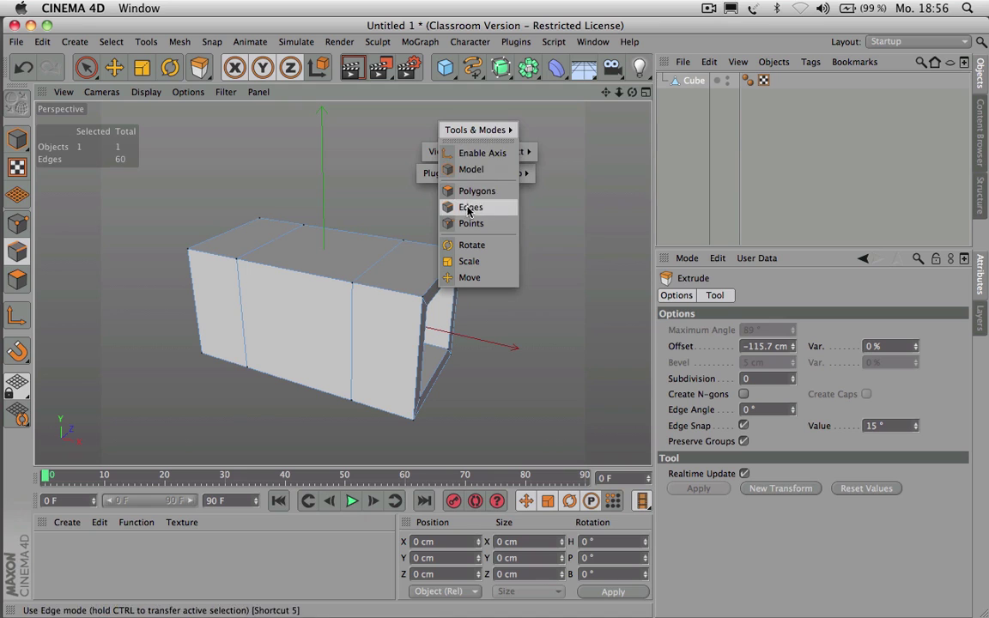
mouse_move(512, 151)
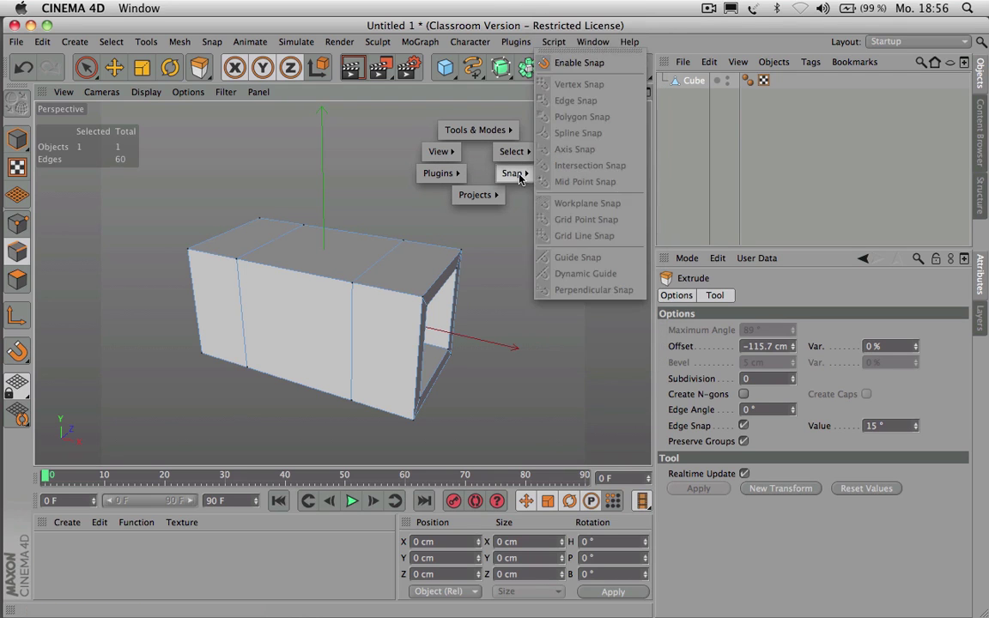
mouse_move(496, 199)
mouse_move(440, 158)
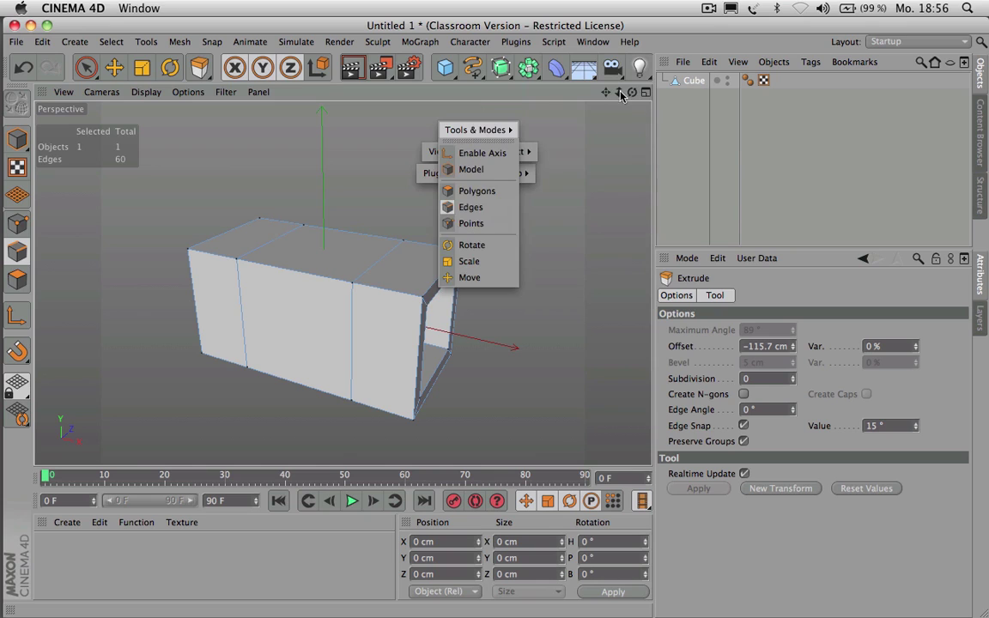
click(605, 127)
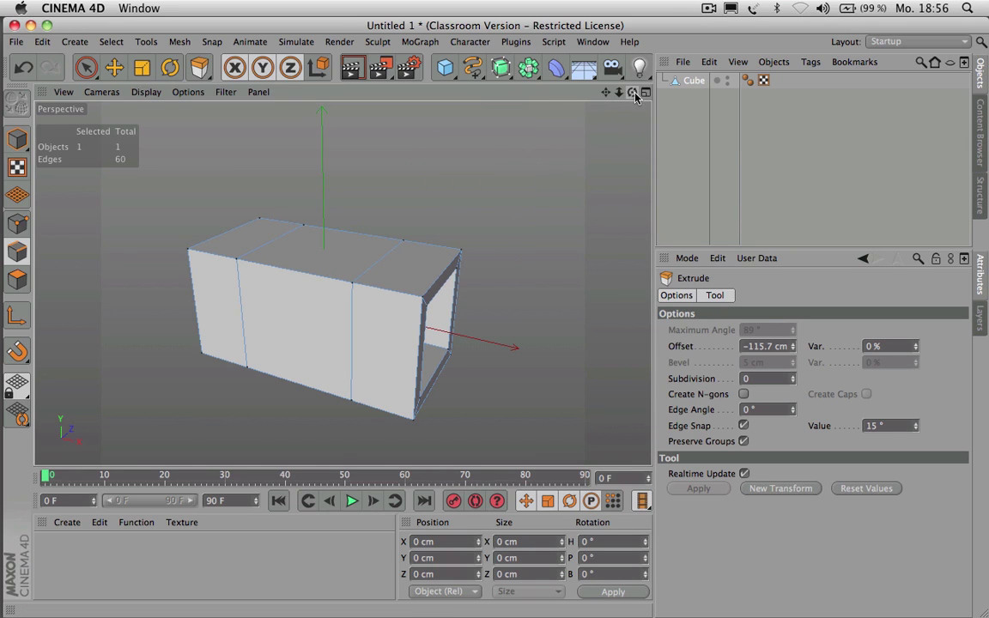
Step: Switch the interface layout to Modeling
drag(632, 92, 605, 83)
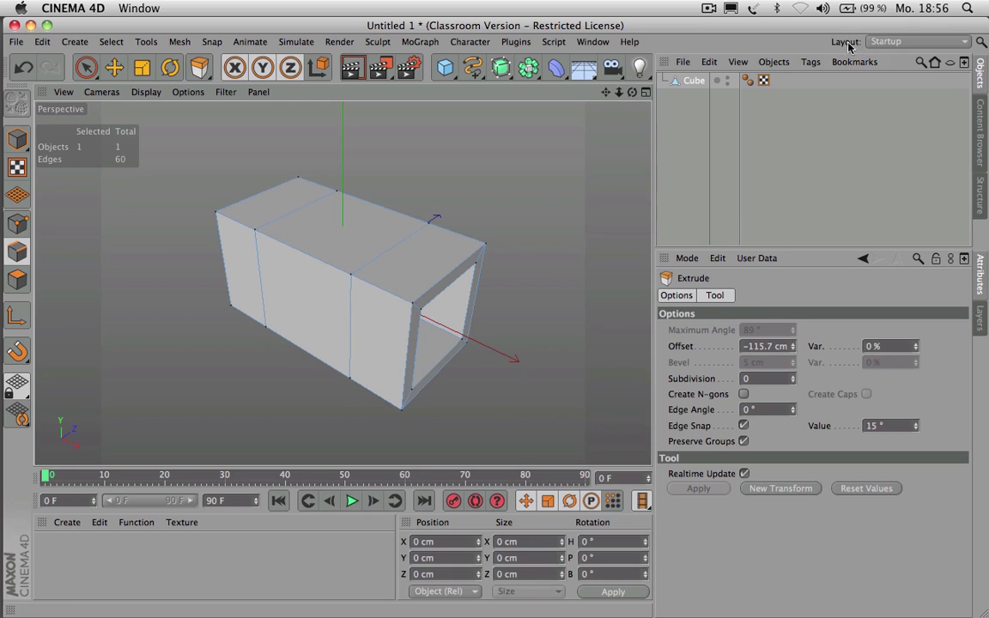
click(874, 41)
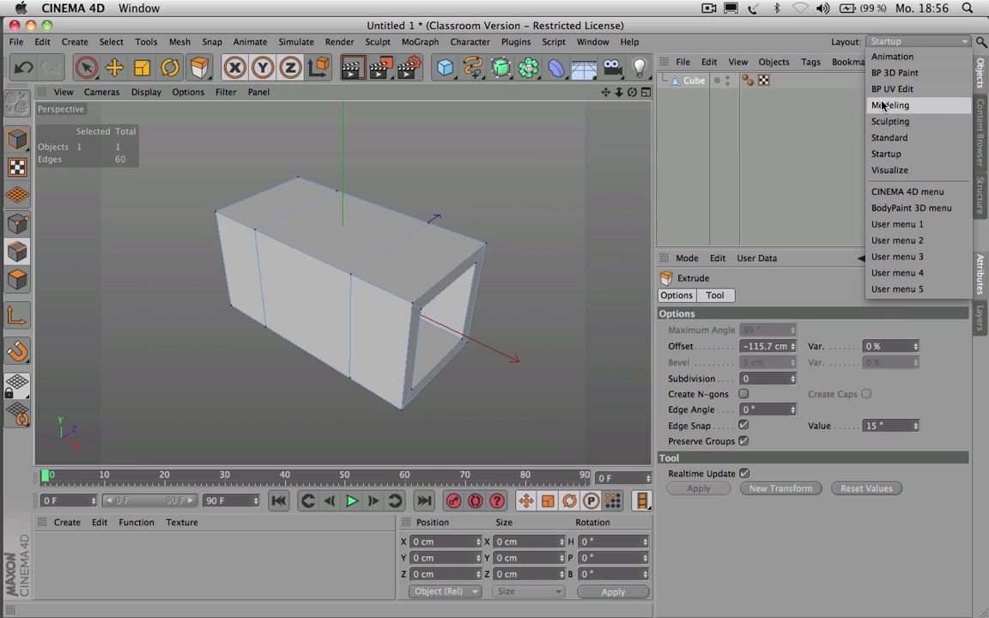
click(928, 110)
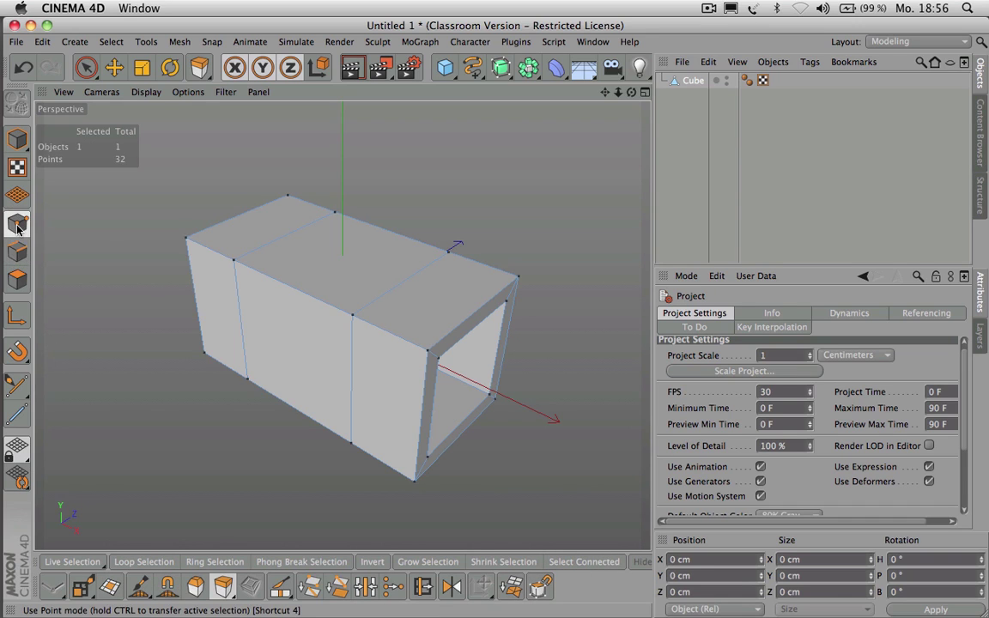
Step: Select the middle polygon on the box's top side in polygon mode with Live Selection
click(17, 279)
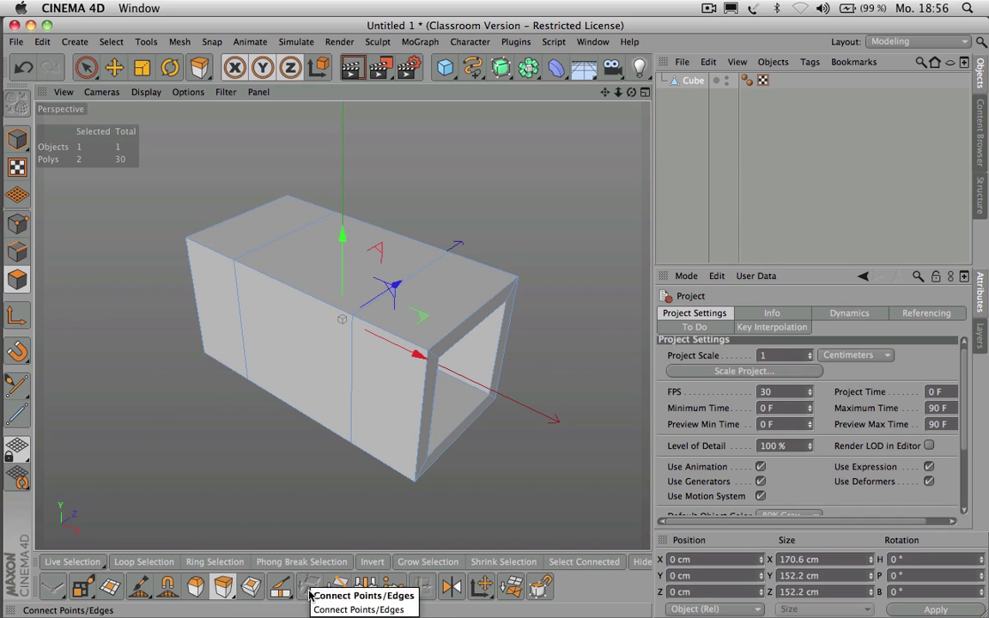
click(86, 67)
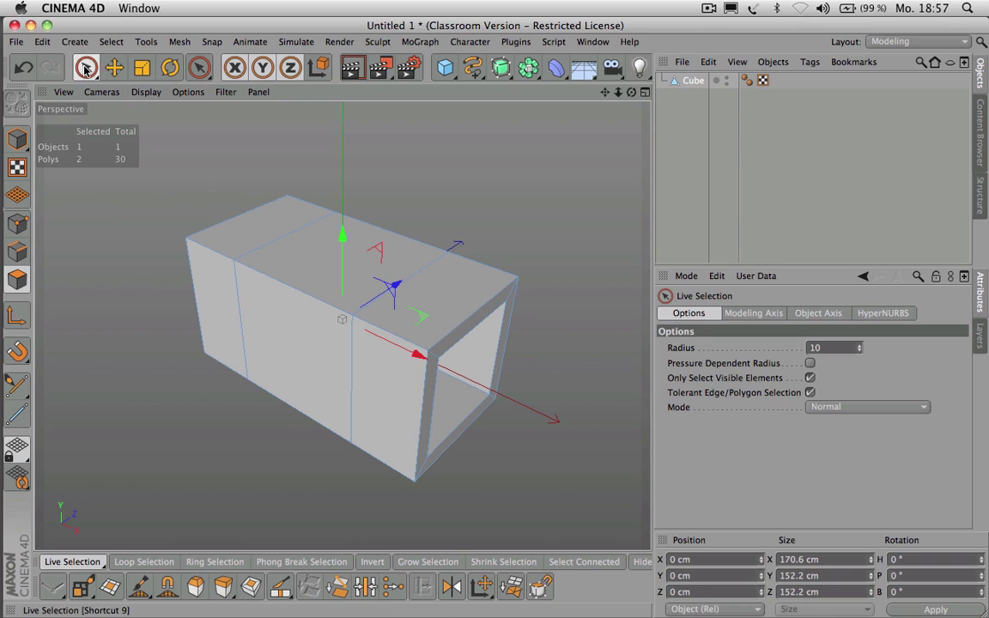
click(286, 260)
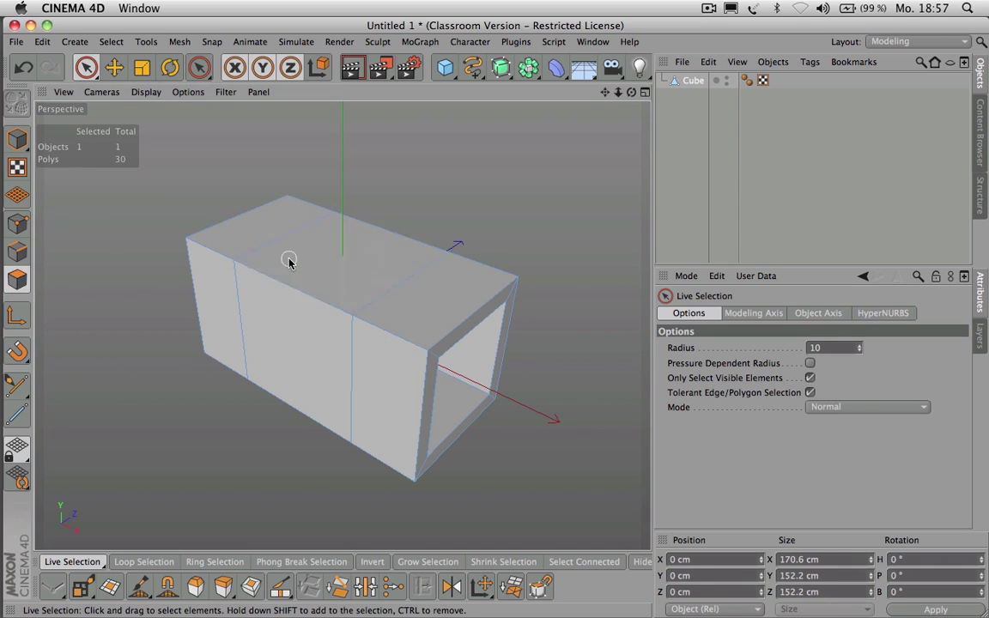
Step: Inset the middle top polygon with Extrude Inner and set its offset to 30 cm
click(250, 587)
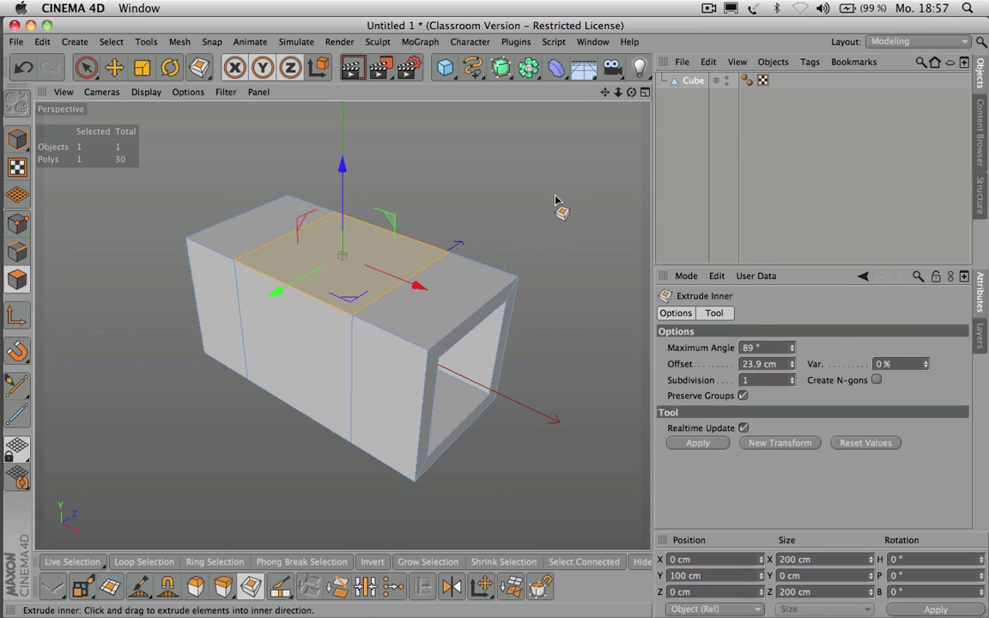
drag(555, 200, 630, 201)
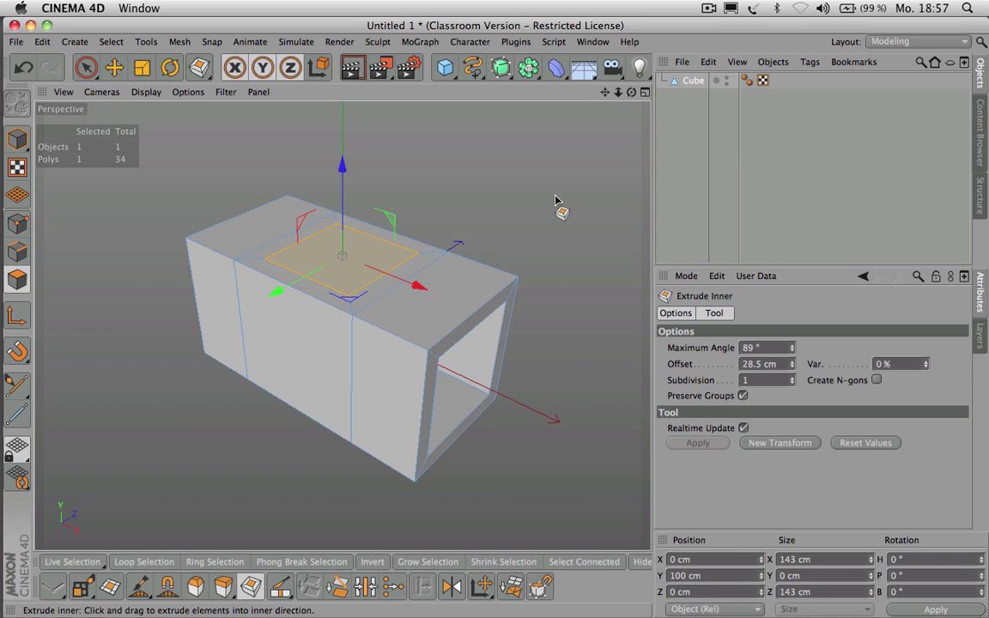
click(757, 364)
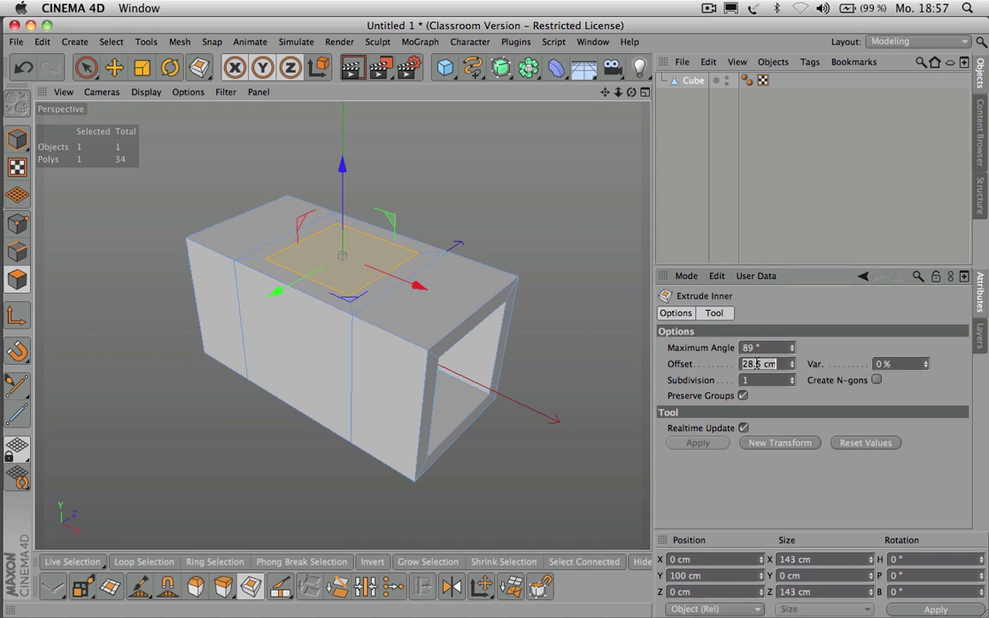
text(1)
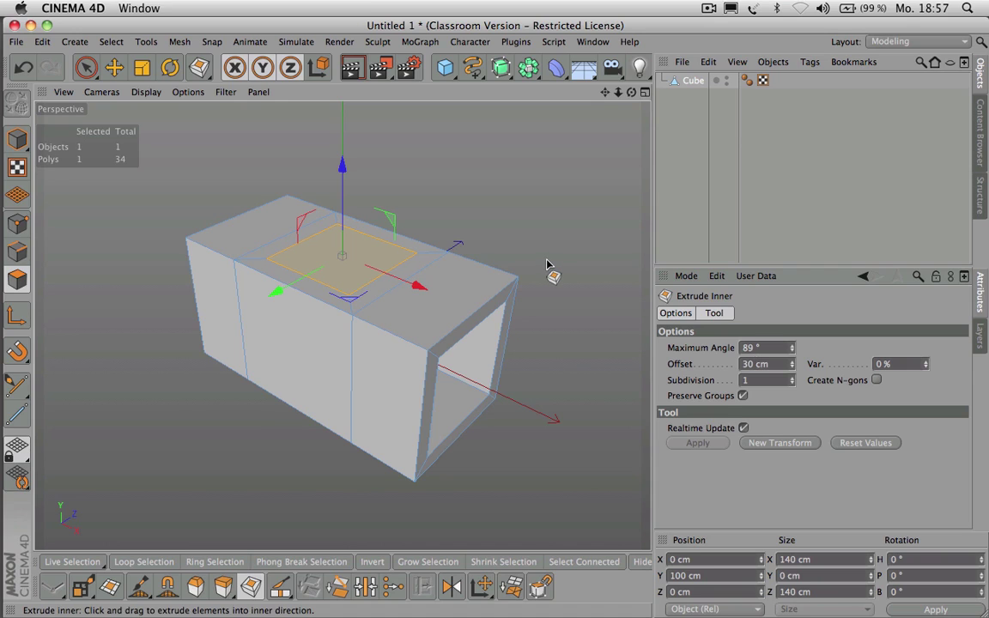
Step: Extrude the inset top polygon upward by about 136 cm with the subdivision set to 4
click(223, 586)
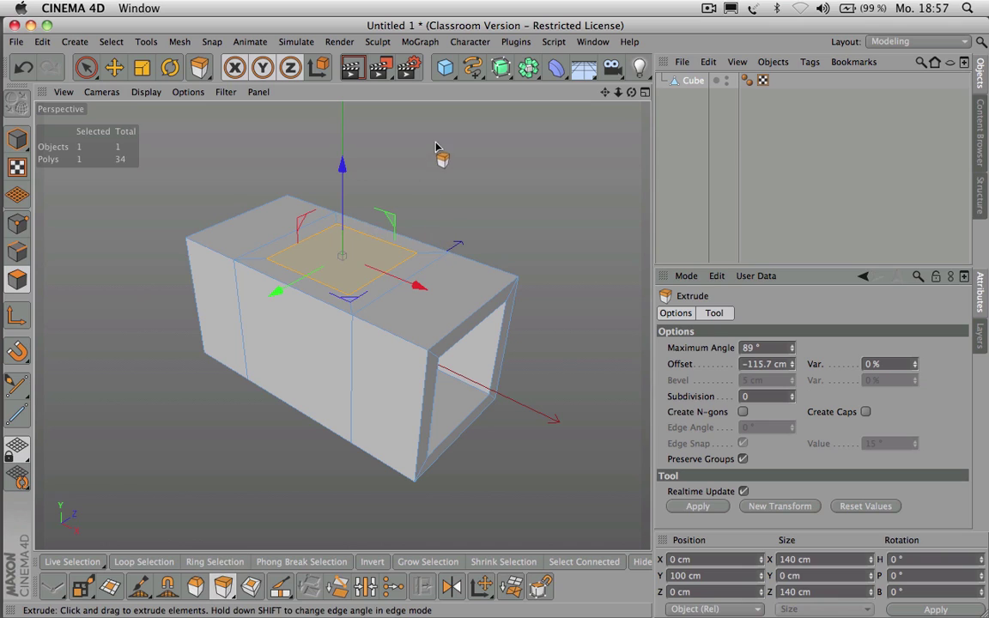
drag(436, 145, 494, 133)
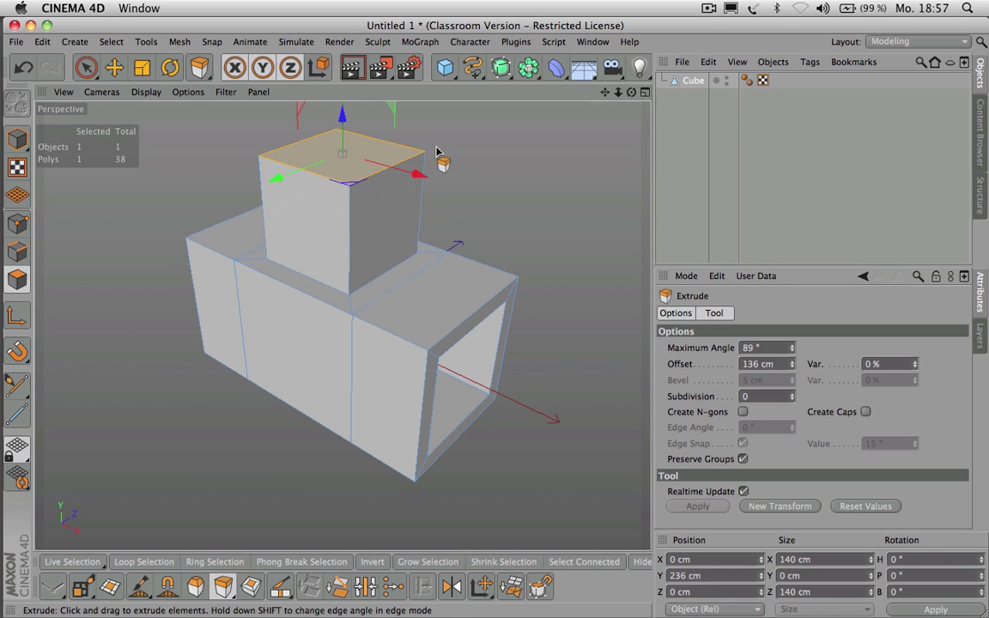
click(793, 396)
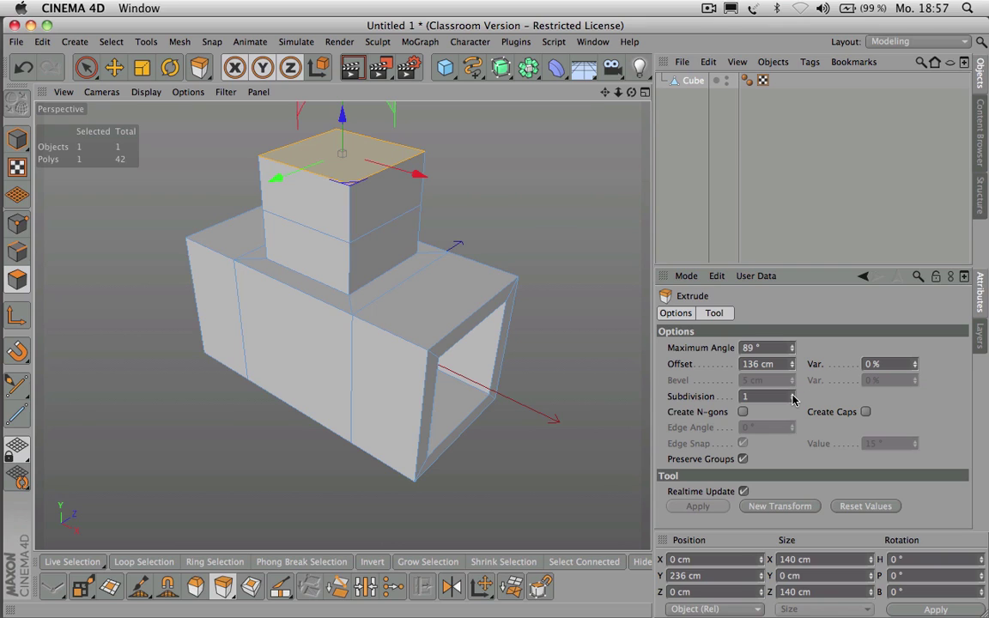
click(792, 394)
click(792, 394)
click(792, 394)
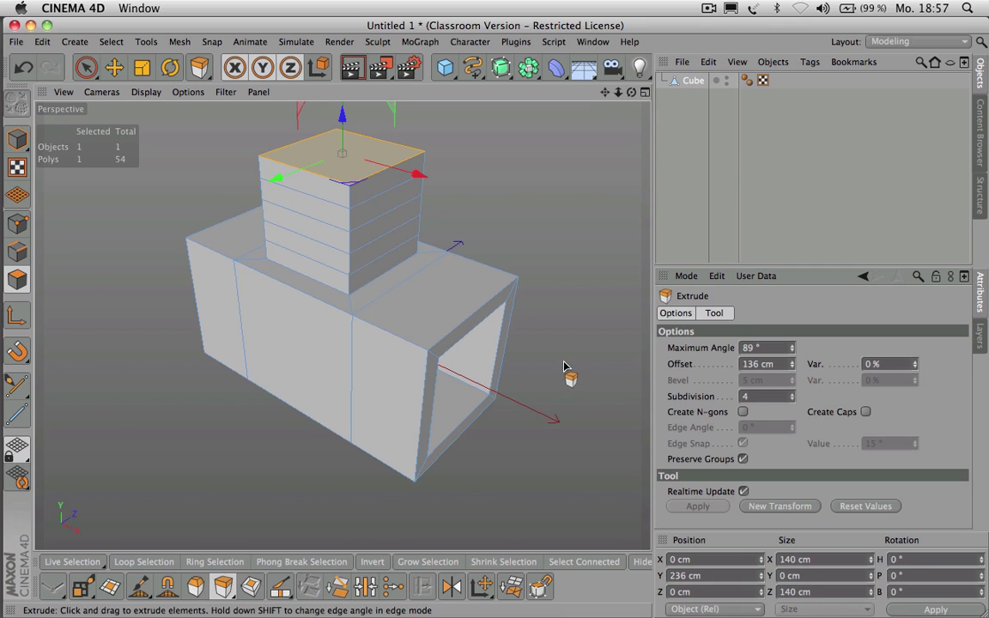
Step: Select the second and fourth polygon rings from the top of the raised block with Loop Selection
click(165, 562)
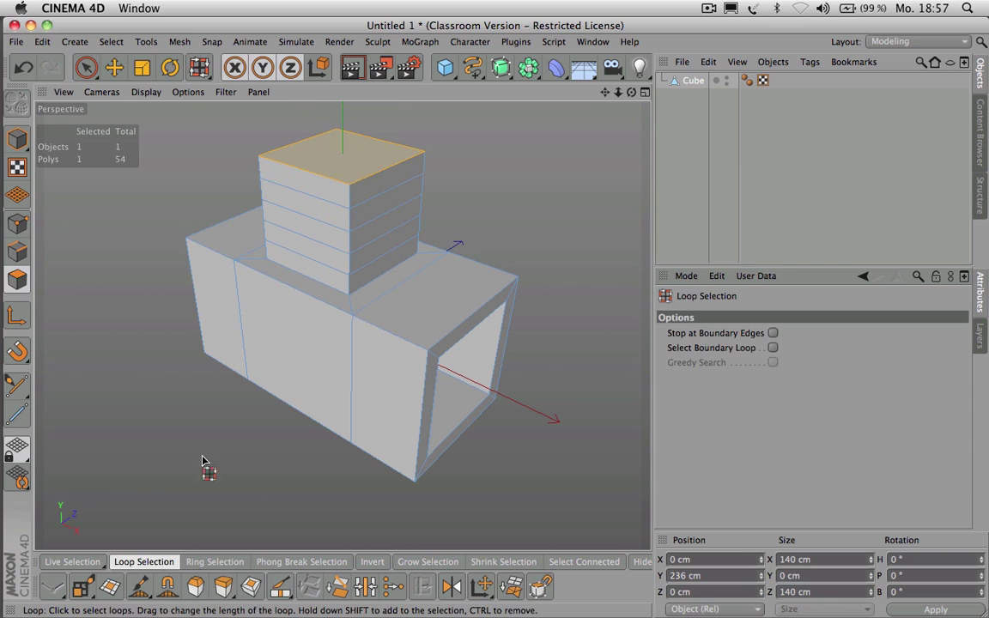
click(354, 223)
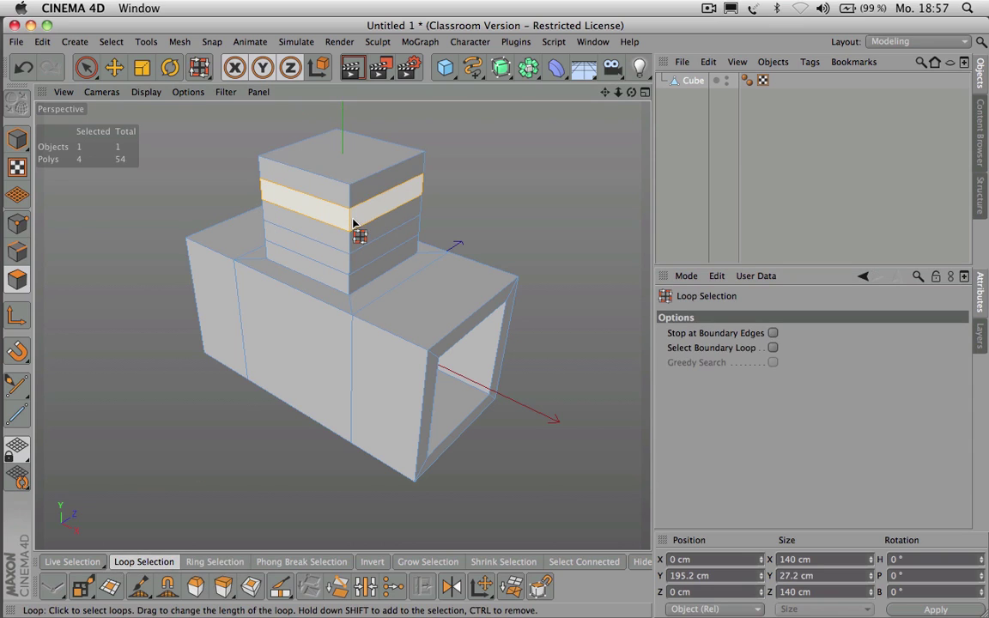
shift+click(349, 269)
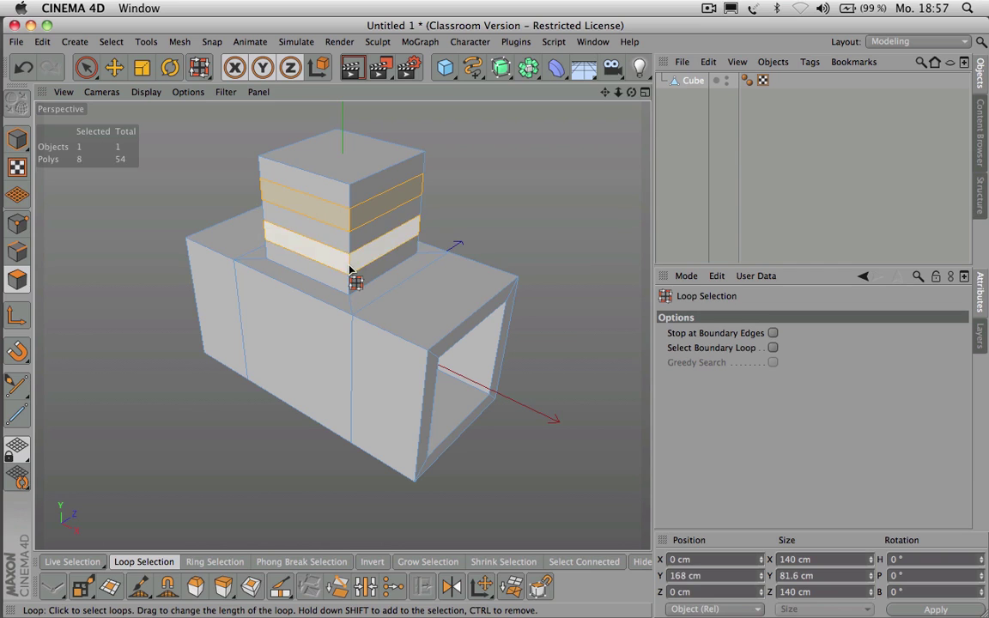
Step: Extrude the two selected polygon rings outward by about 33 cm with subdivision 0 and a maximum angle of 90°
click(225, 587)
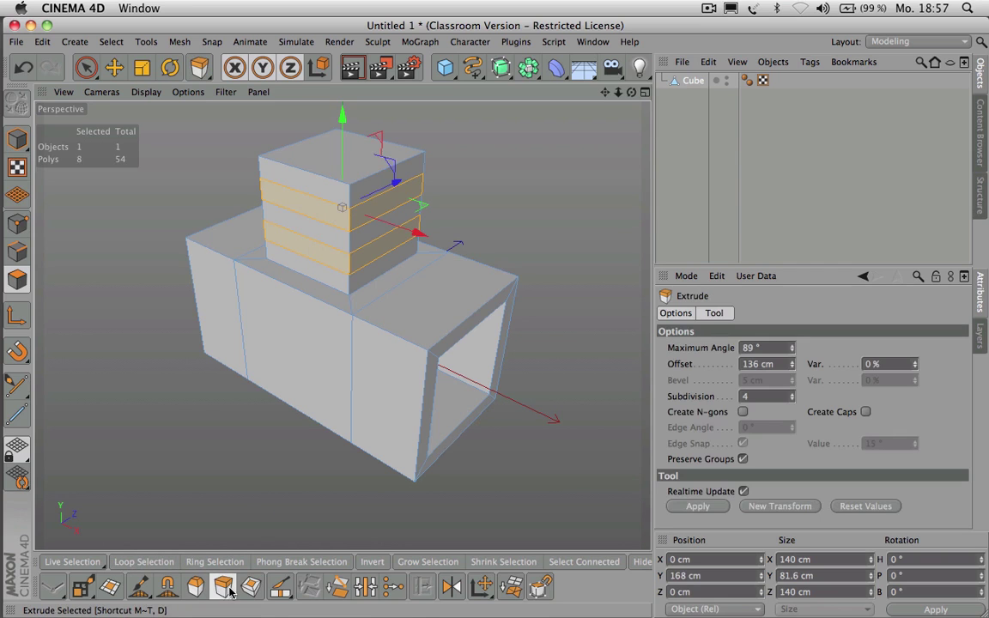
drag(485, 184, 512, 184)
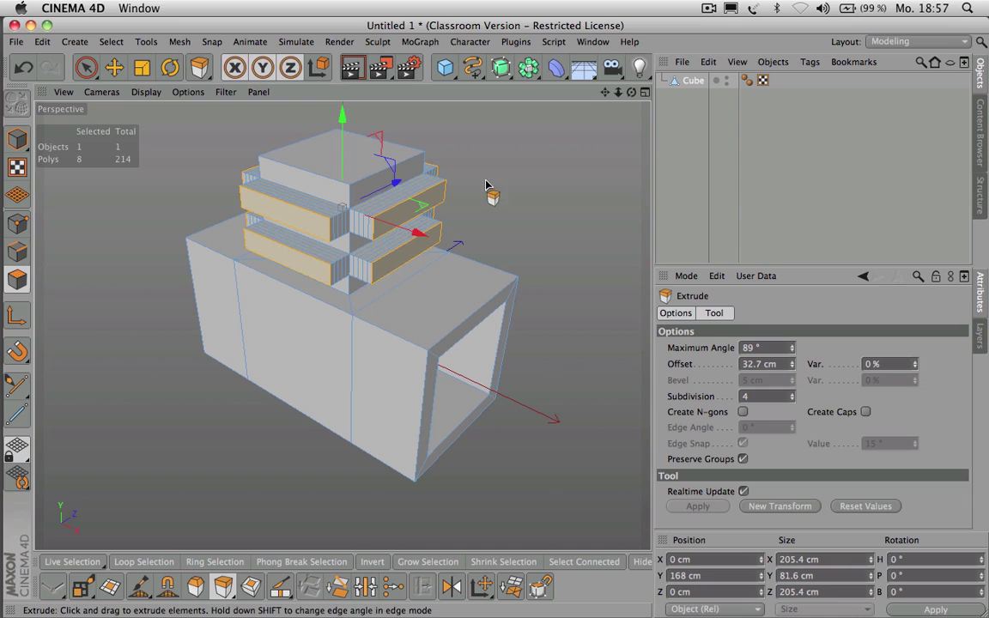
click(792, 399)
click(792, 399)
click(792, 399)
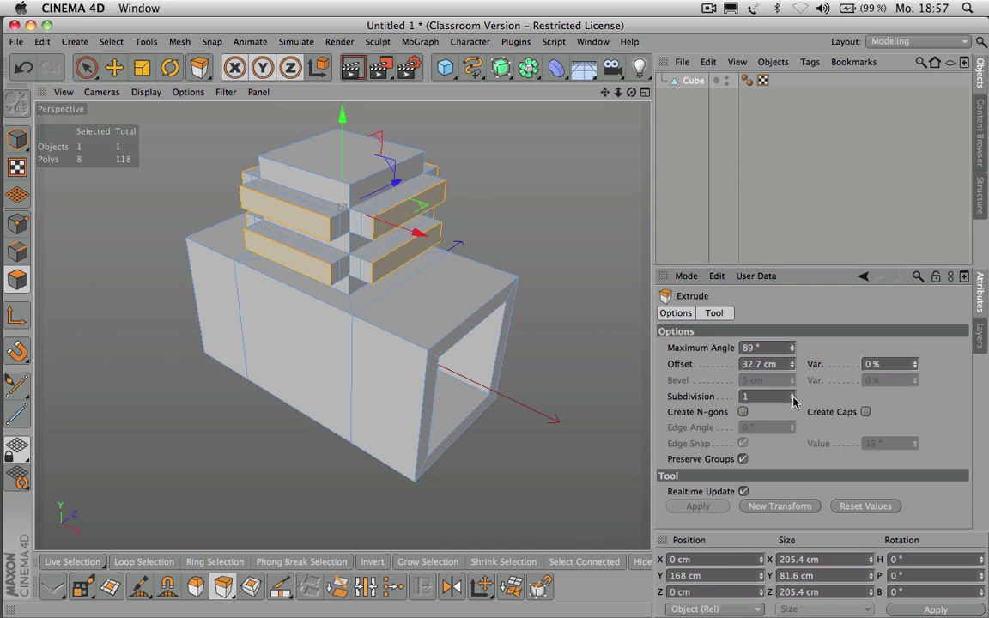
click(792, 400)
click(792, 345)
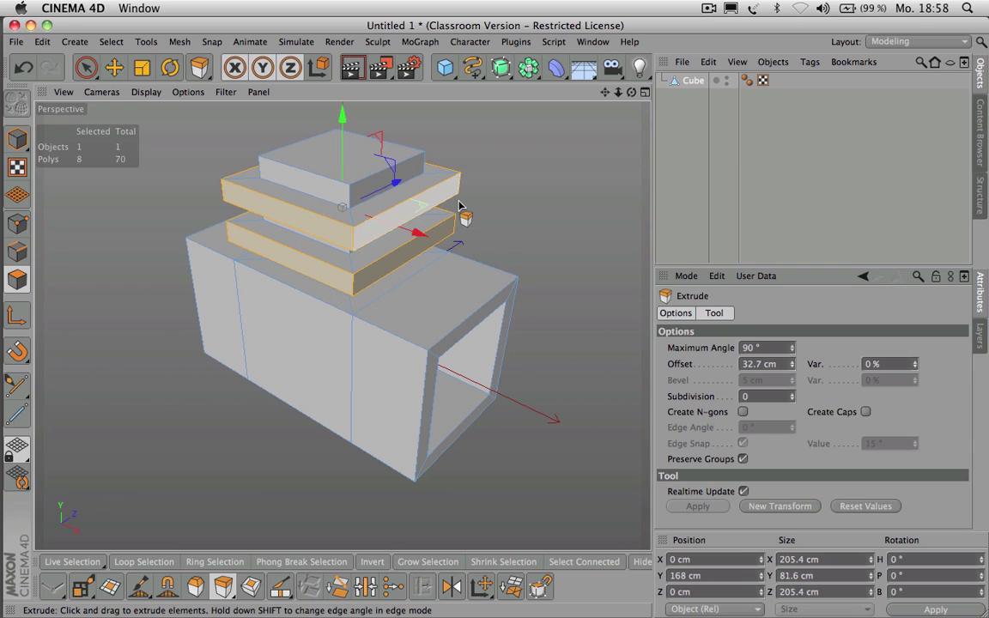
Step: Rotate the two extruded polygon rings about the vertical axis so they sit twisted relative to the block
click(170, 69)
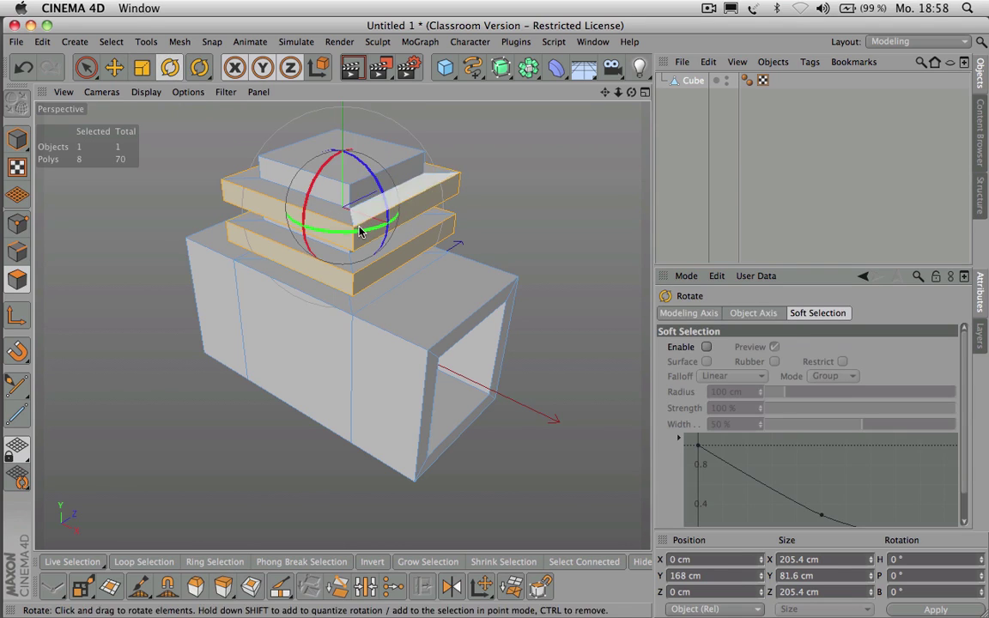
drag(351, 236, 373, 232)
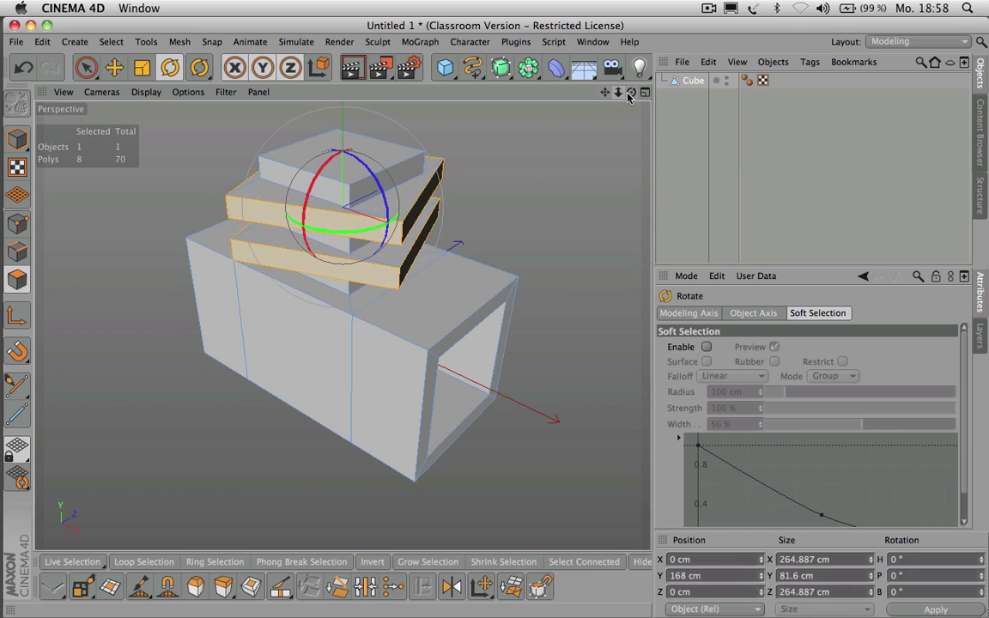
drag(631, 92, 605, 125)
alt+drag(342, 324, 342, 324)
drag(606, 97, 603, 123)
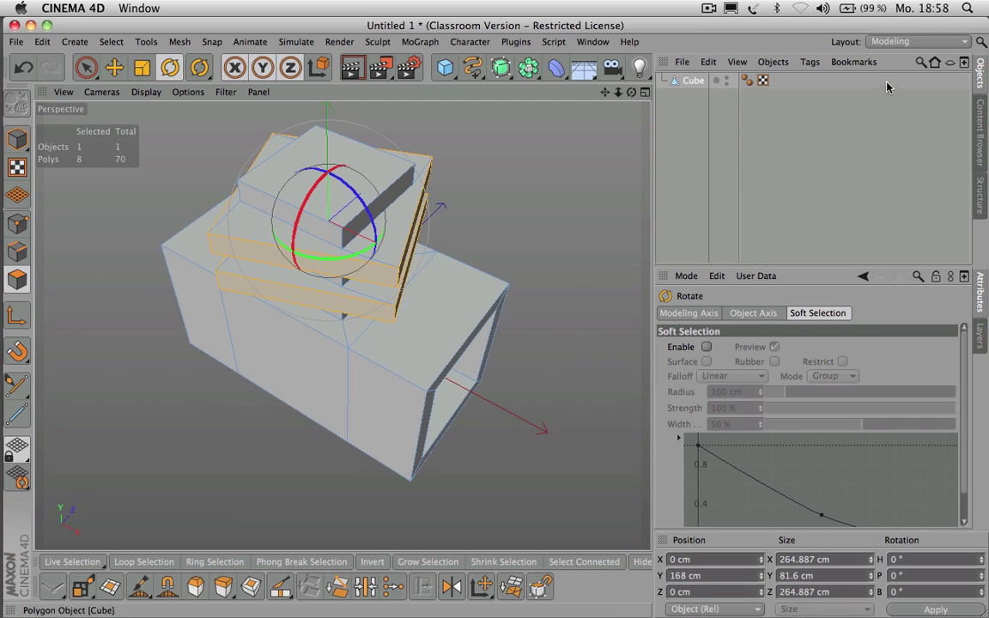
Step: Switch the interface to the Standard layout and change to Model mode
click(902, 41)
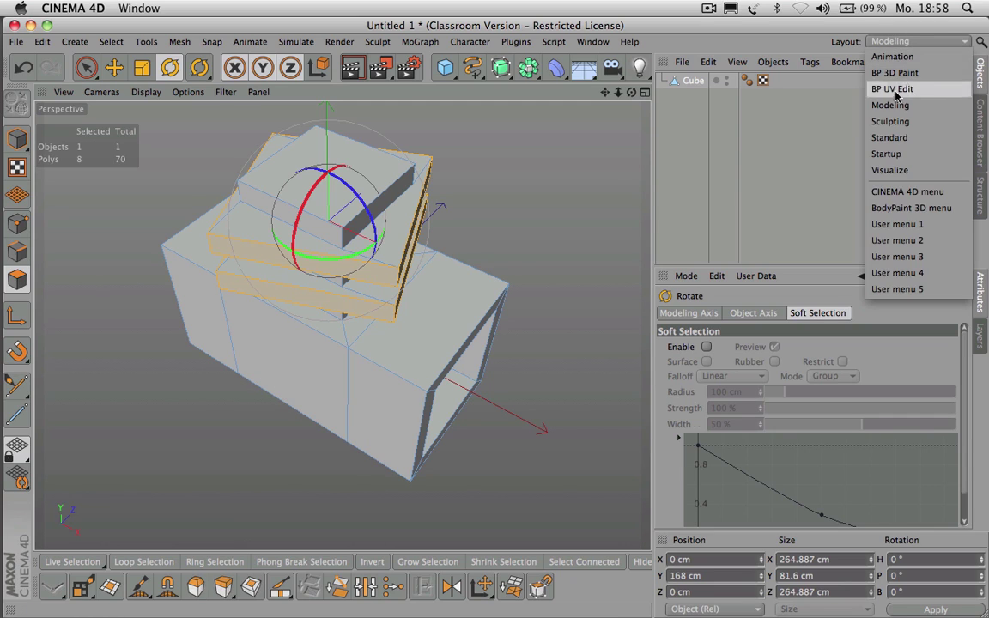
click(890, 137)
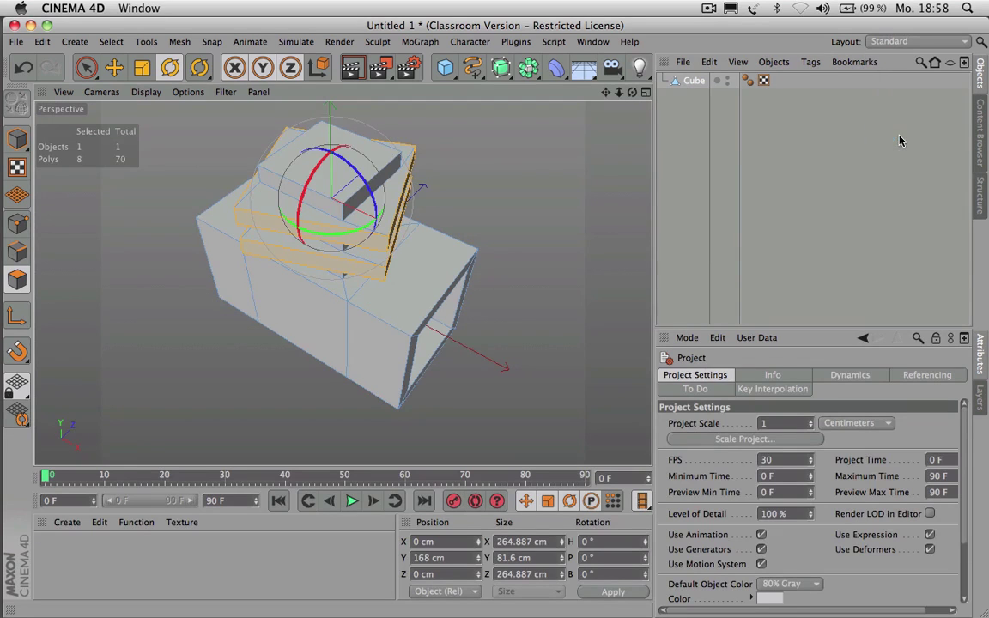
click(18, 138)
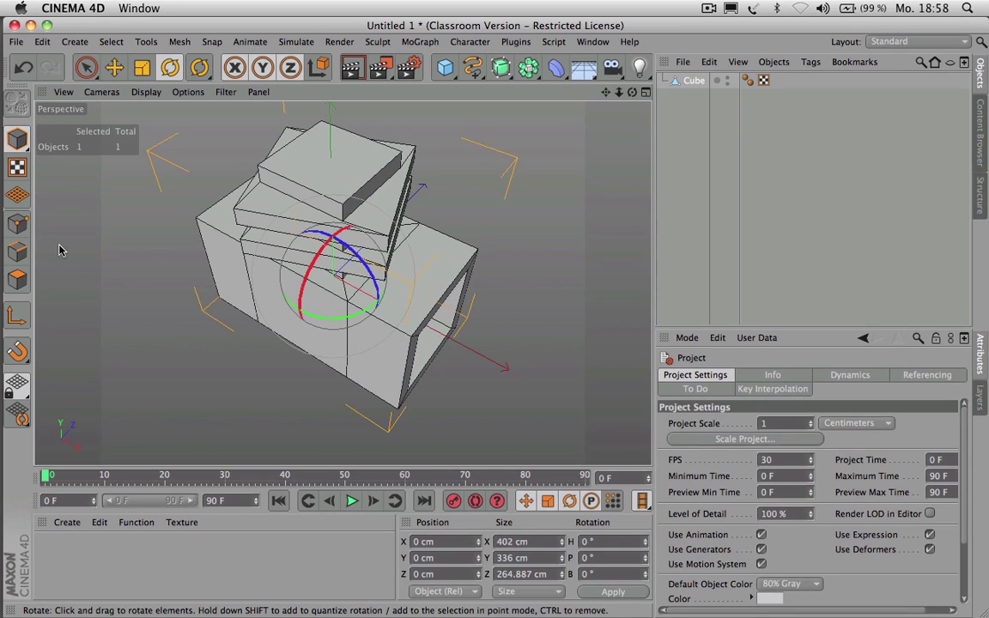
Step: In Polygon mode, select the middle polygon on the block's front side and inset it by about 35 cm with Extrude Inner
click(17, 280)
click(280, 302)
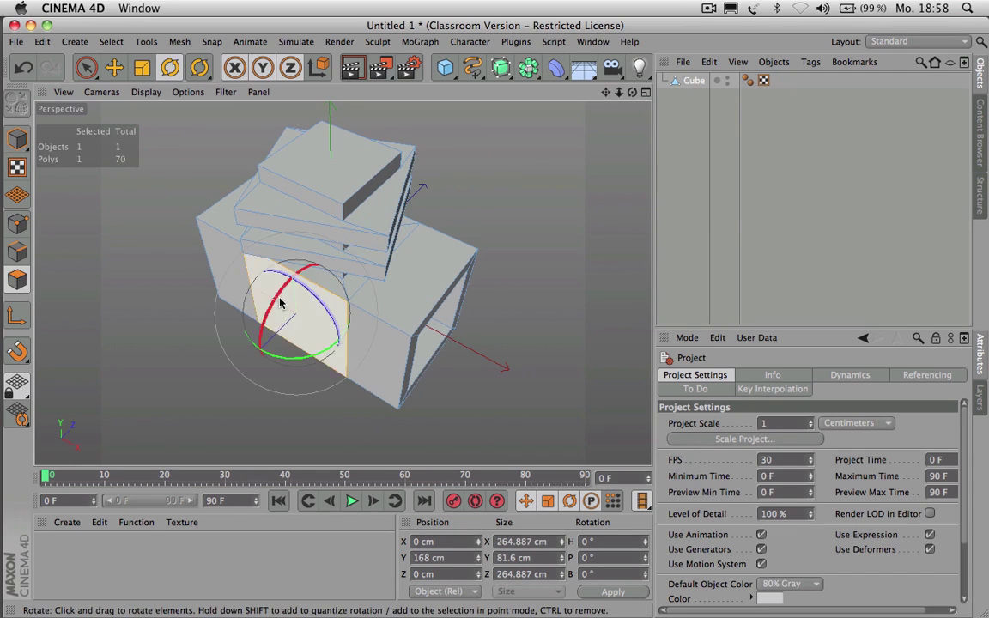
drag(632, 91, 601, 129)
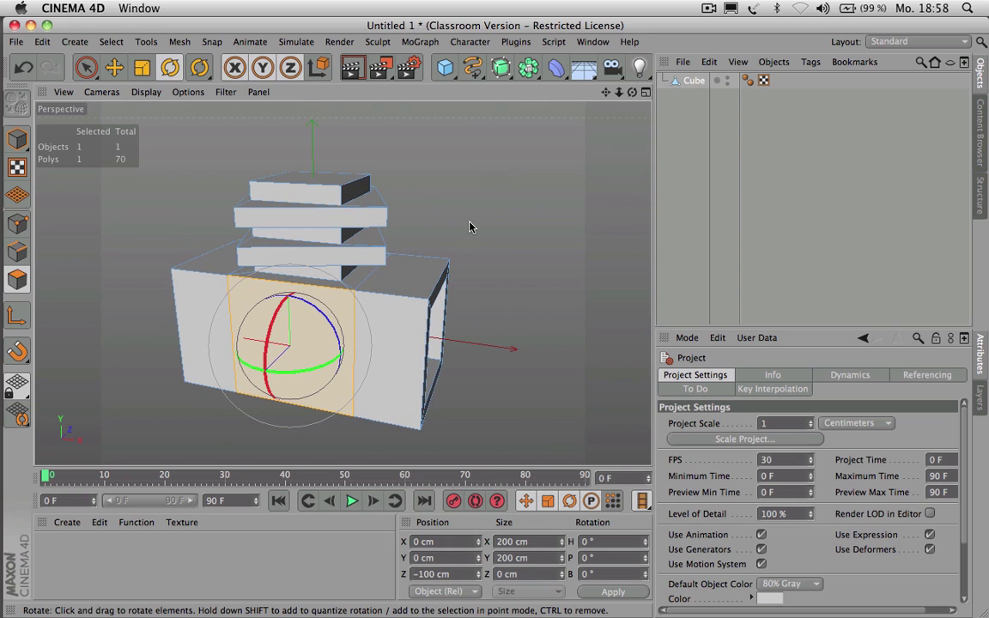
key(shift+c)
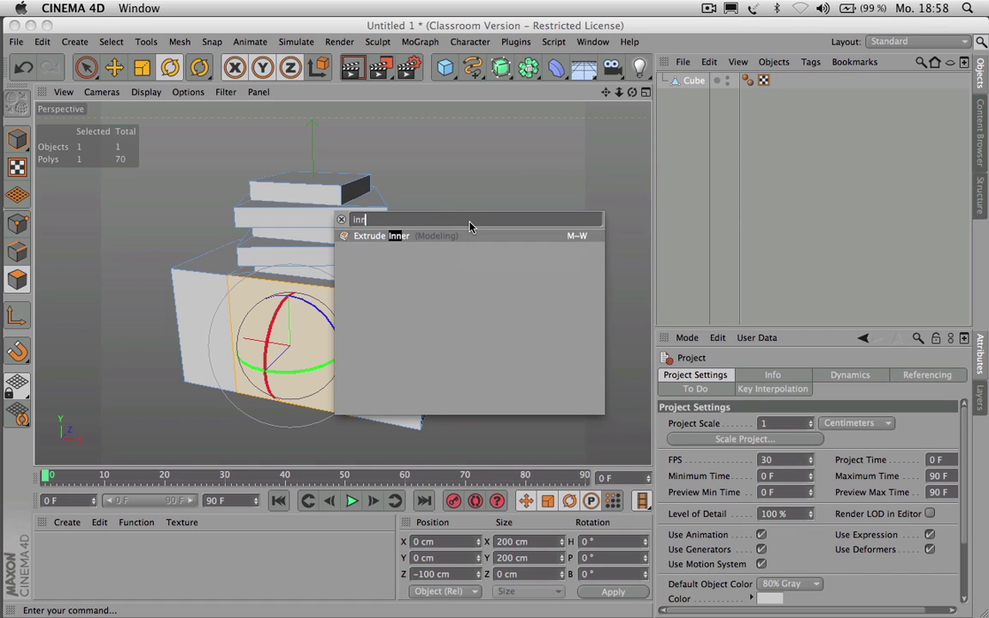
key(Return)
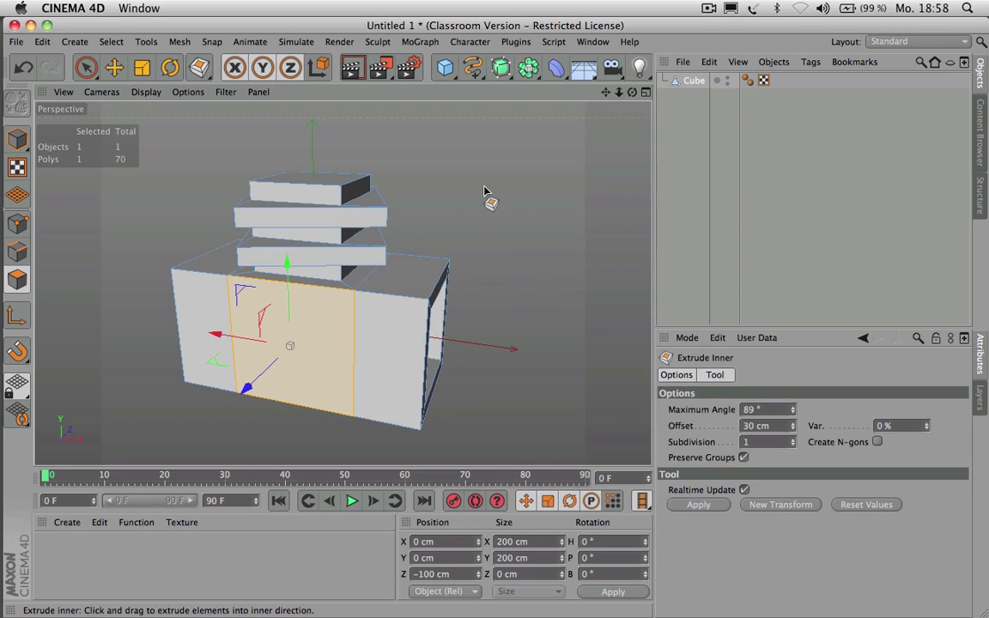
drag(484, 191, 484, 190)
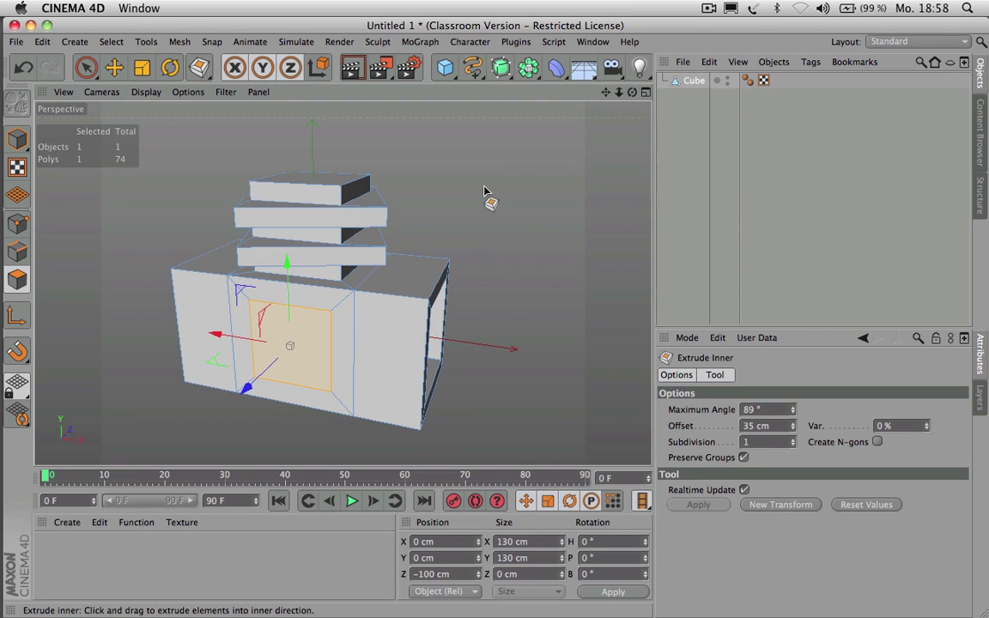
Step: Search the commands for "extr", choose the modeling Extrude, and extrude the inset front polygon outward by about 121 cm with subdivision 0
key(shift+c)
text(extr)
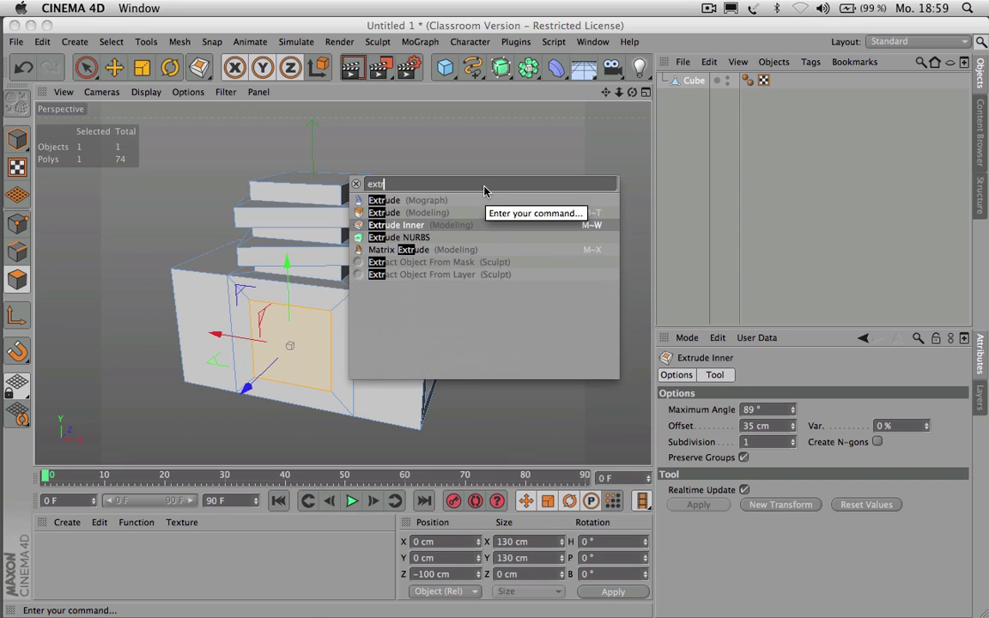
key(Down)
key(Down)
key(Down)
key(Down)
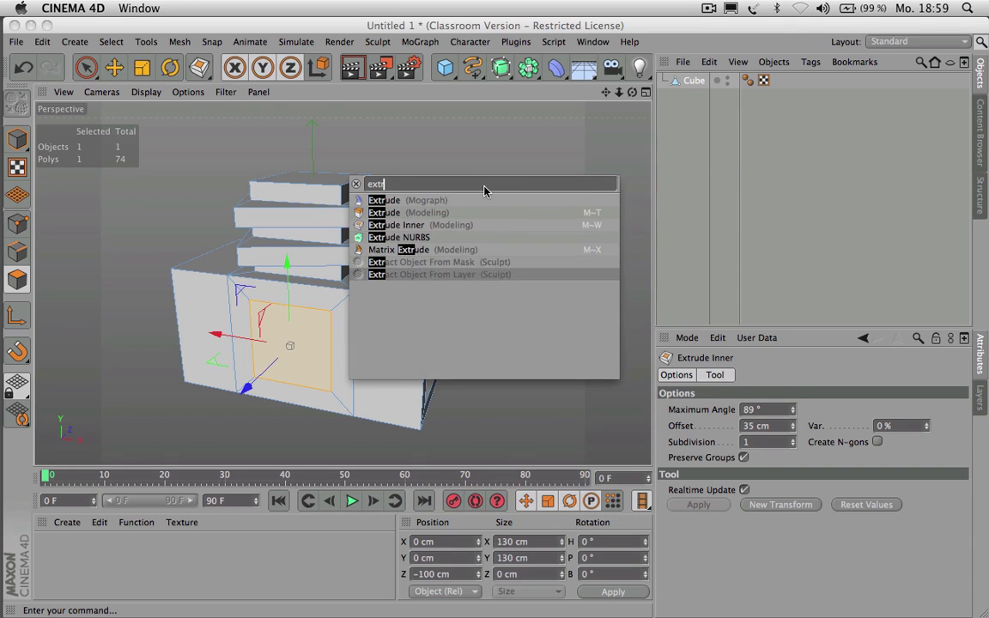
key(Up)
key(Up)
key(Up)
key(Up)
key(Up)
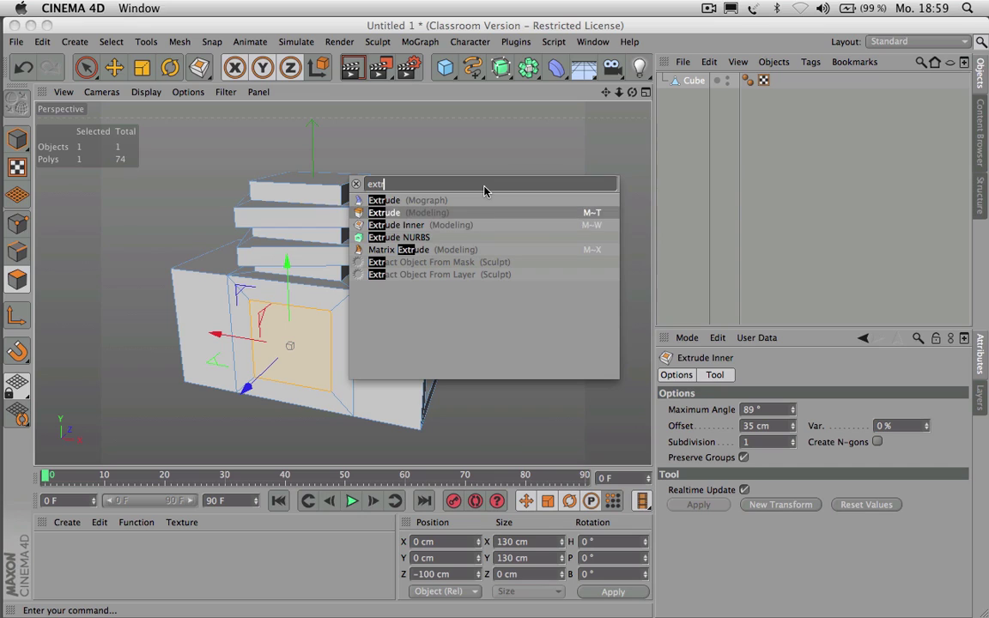
key(Down)
key(Down)
key(Down)
key(Up)
key(Up)
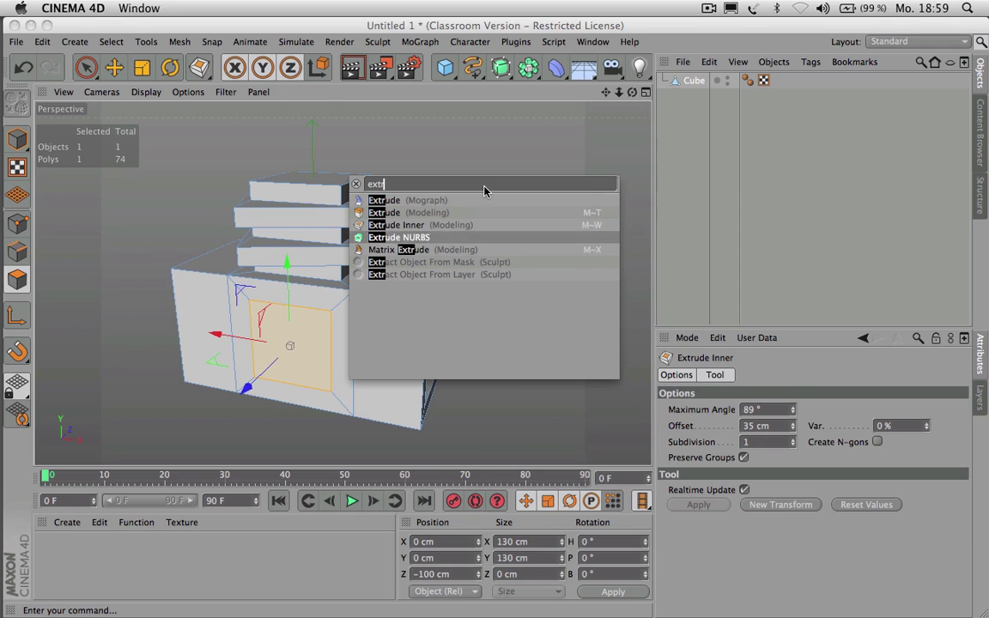
key(Up)
key(Down)
key(Up)
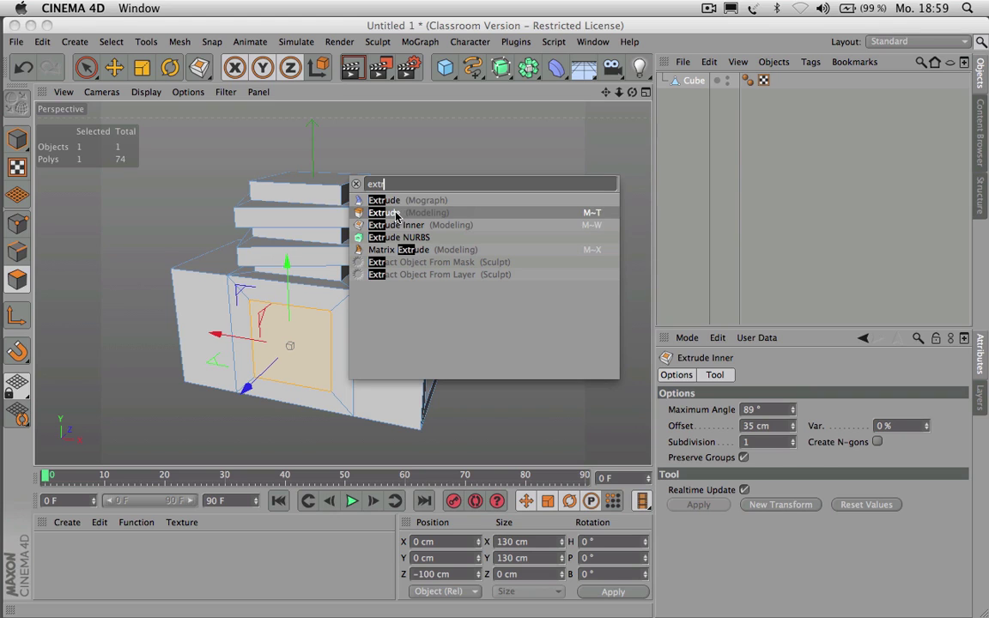
click(396, 215)
drag(446, 184, 551, 185)
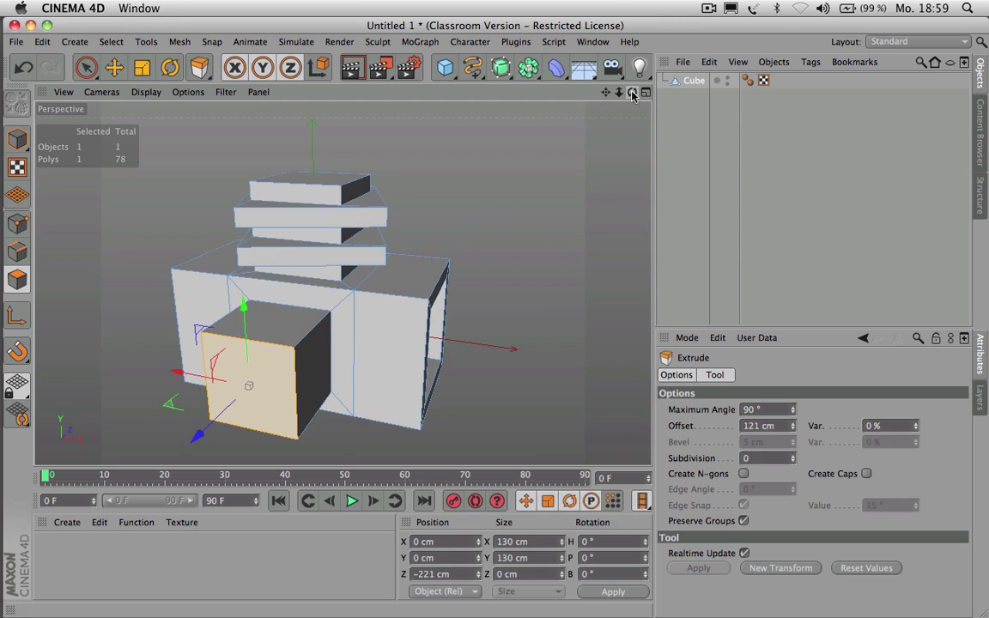
drag(632, 92, 584, 146)
key(shift+c)
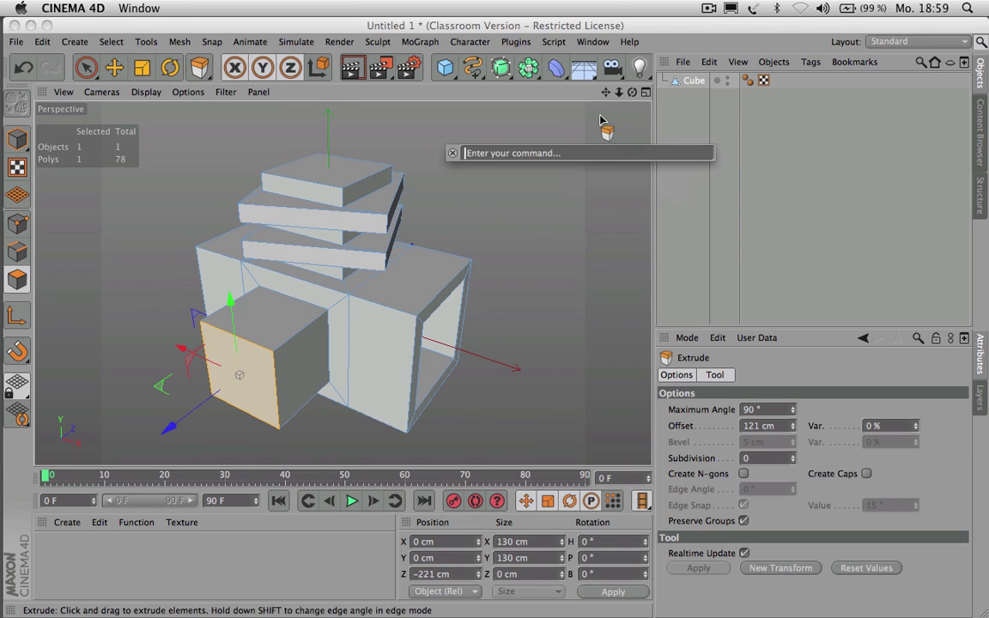
click(687, 111)
click(689, 80)
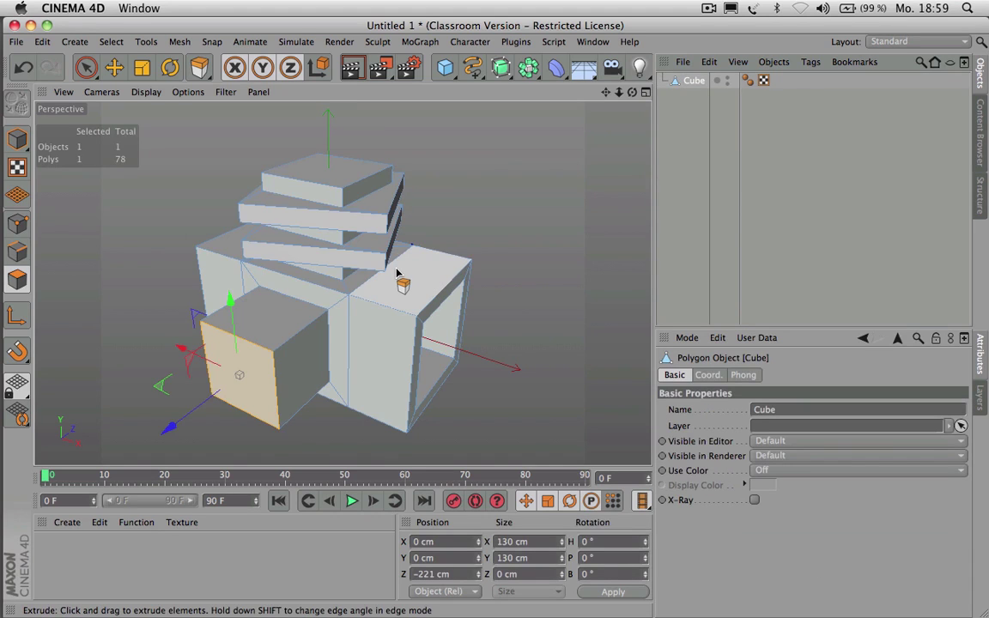
key(shift+c)
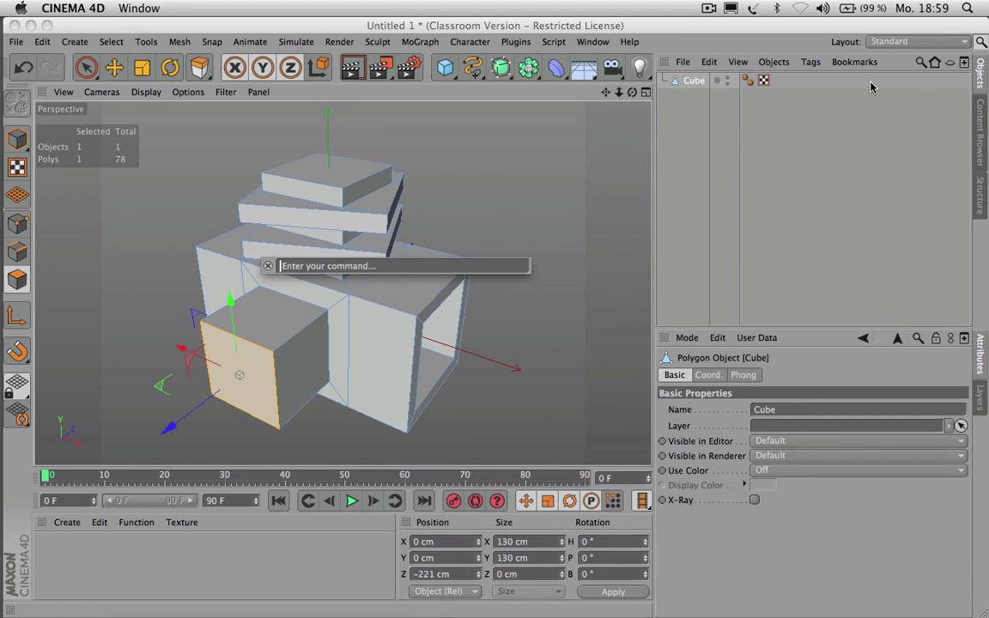
click(919, 42)
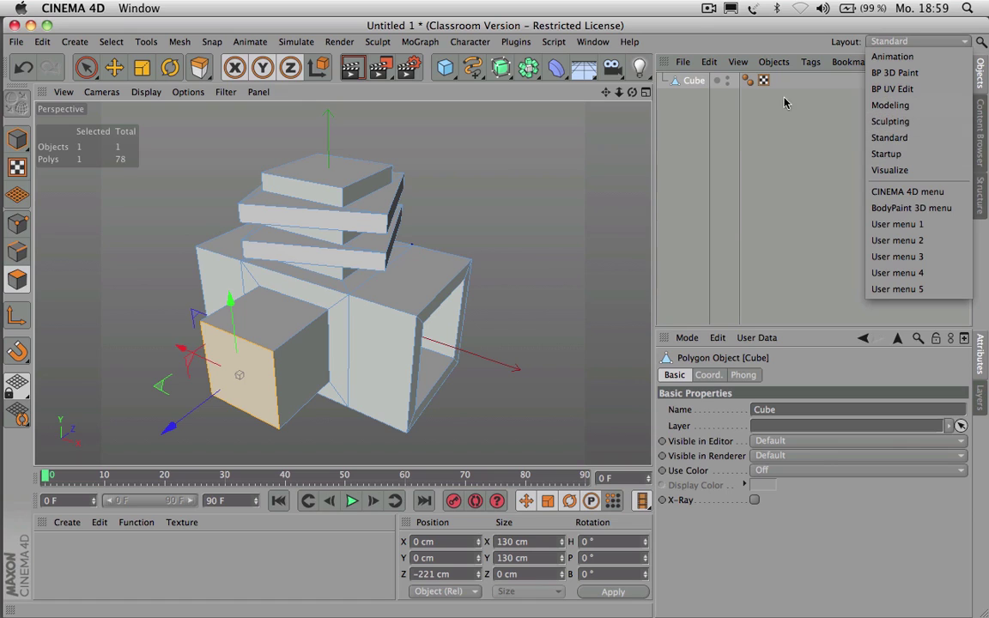
click(712, 47)
key(d)
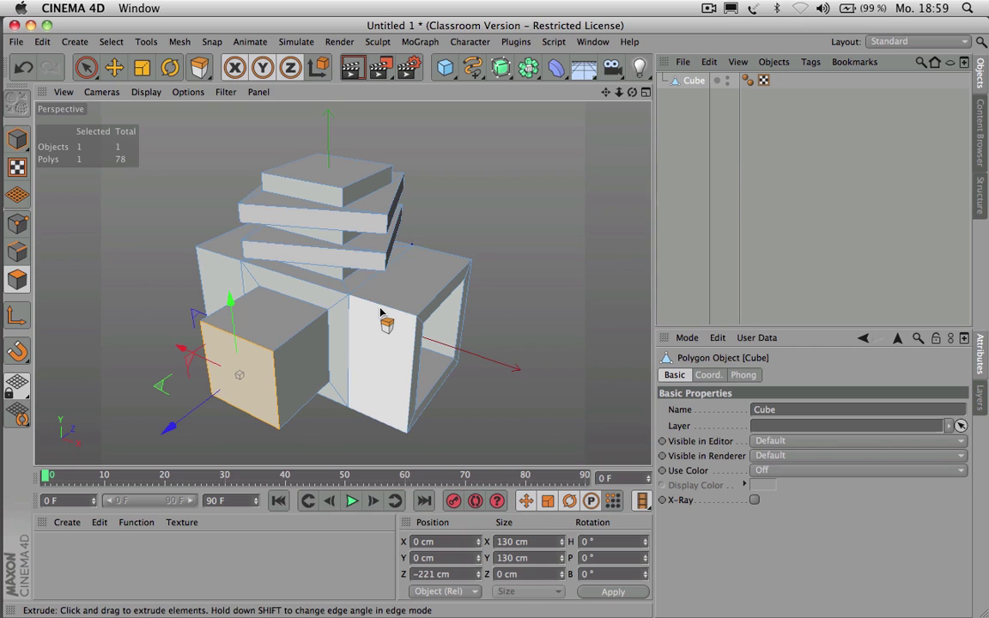
Step: Cycle through the Model, Point, Edge and Polygon modes, ending in Polygon mode
click(18, 140)
click(18, 224)
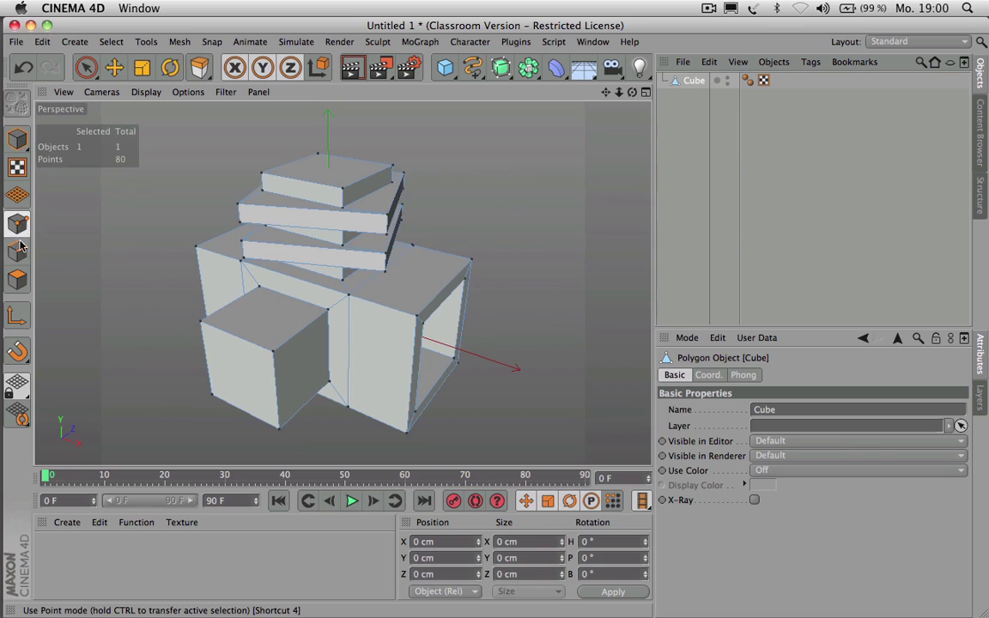
click(19, 250)
click(18, 279)
click(17, 142)
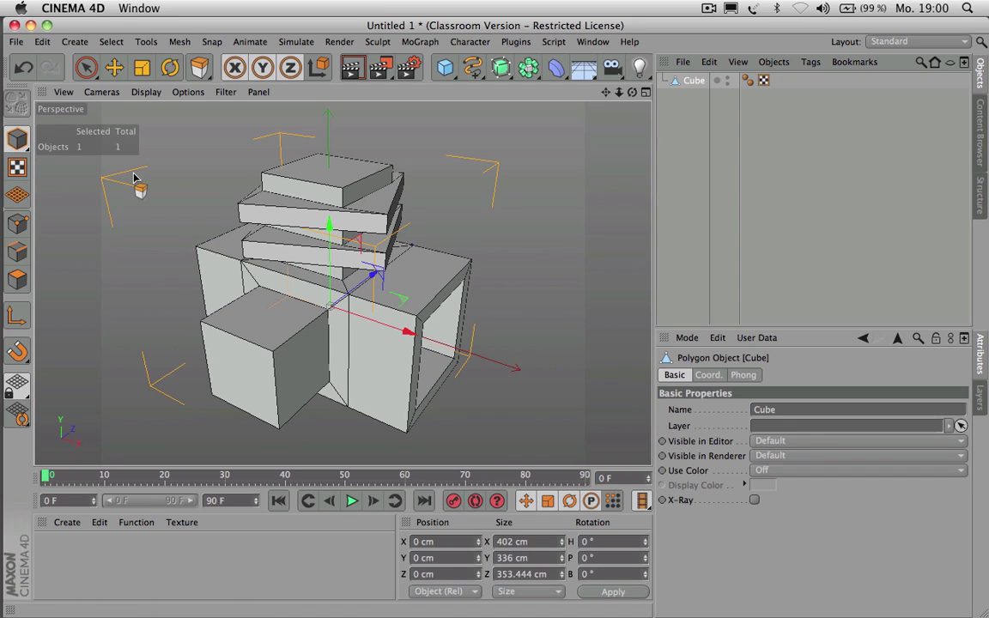
key(Return)
key(Return)
key(Return)
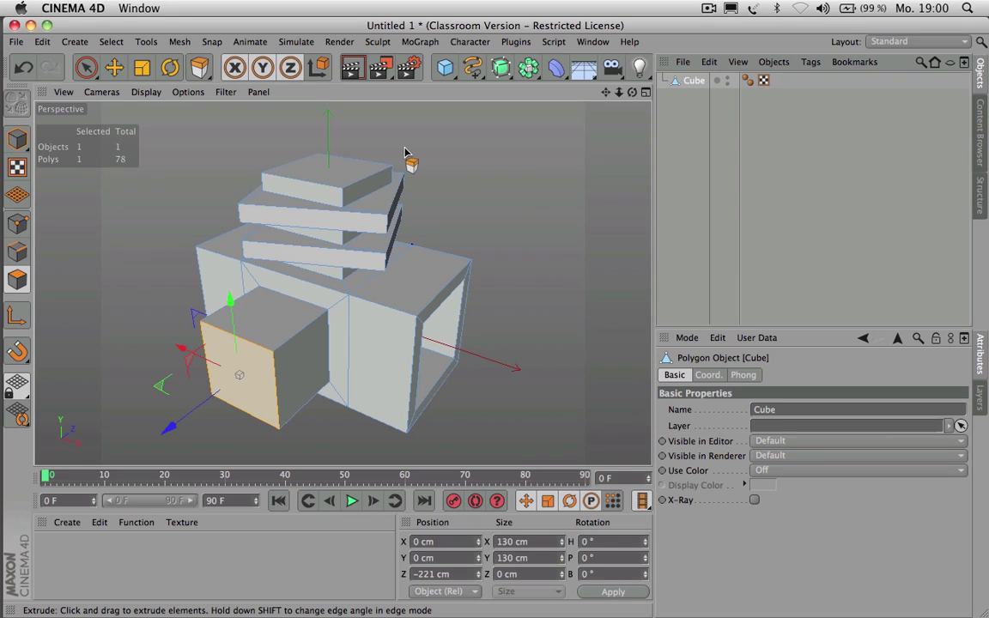
key(m)
key(Escape)
key(m)
key(Escape)
key(m)
key(Escape)
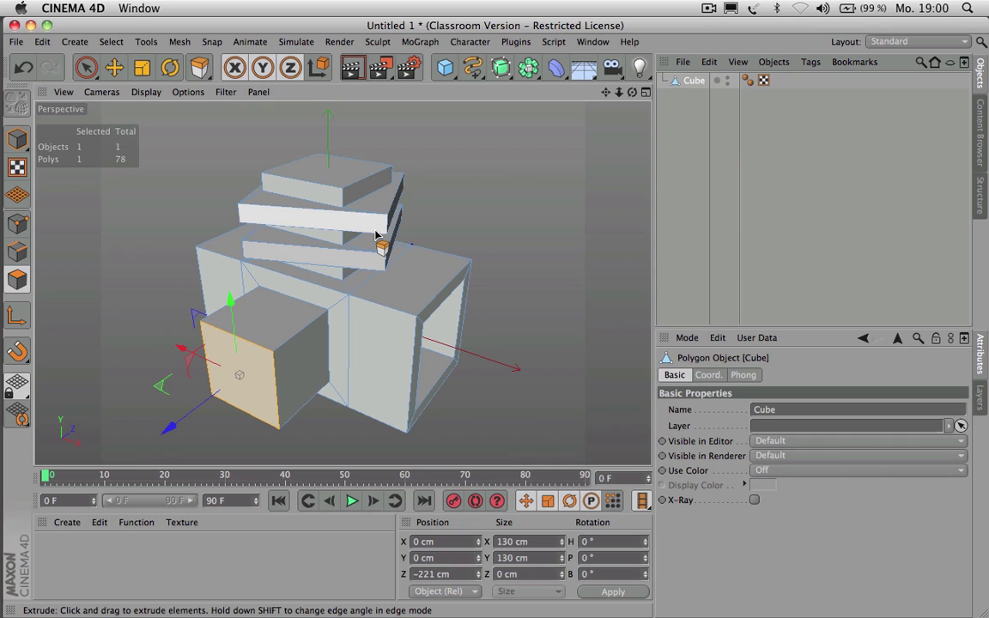
Step: Inset the front polygon of the extruded box to about 90.6 cm square and extrude it outward by about 66 cm
key(i)
drag(375, 231, 485, 185)
key(d)
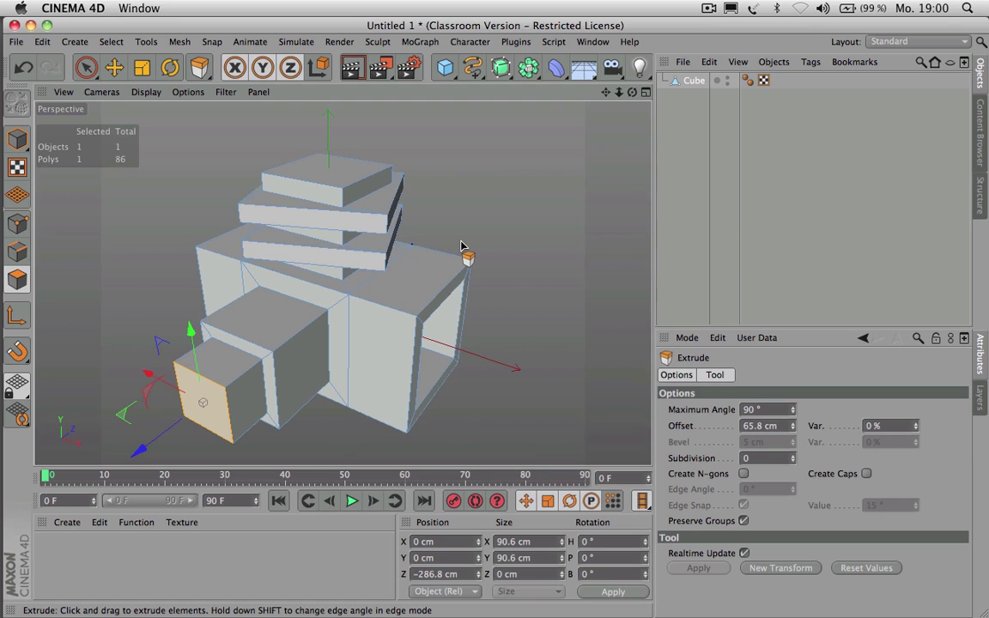
Step: In Edge mode, use Ring Selection to select the lengthwise edge rings in both end sections of the main block
key(Return)
key(Return)
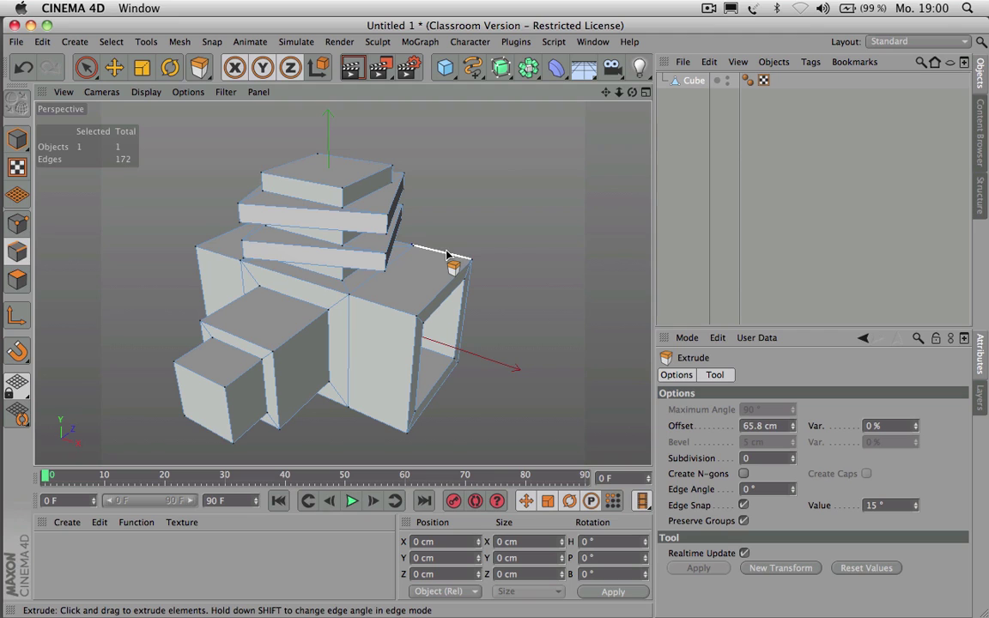
key(u)
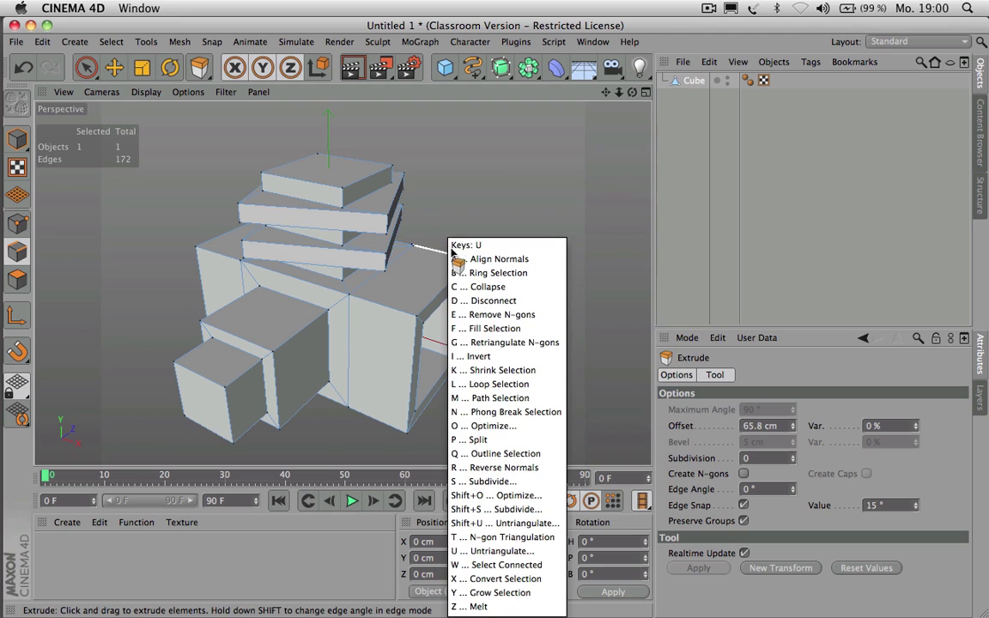
key(b)
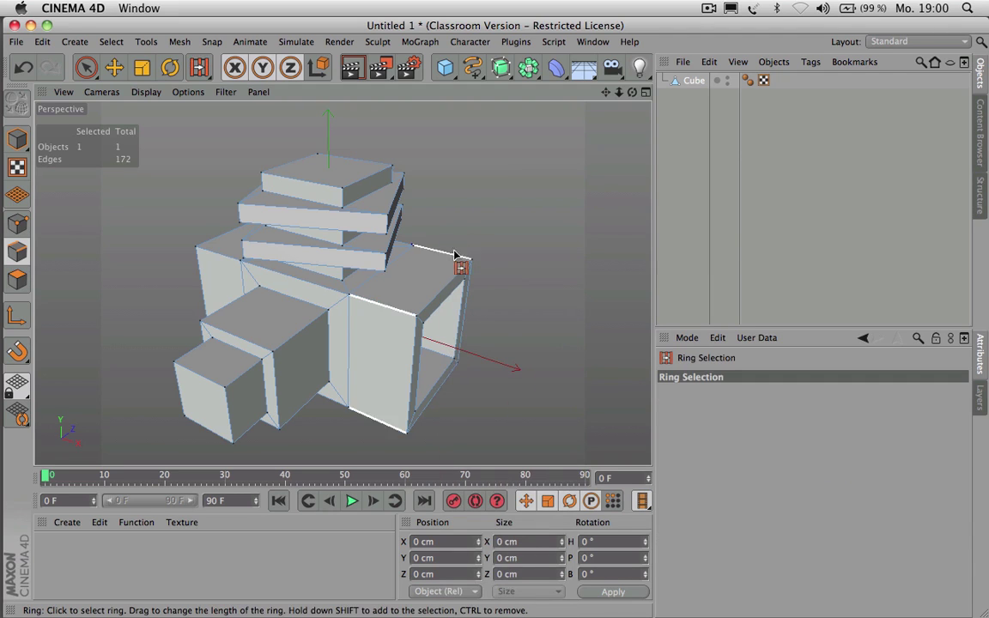
click(395, 302)
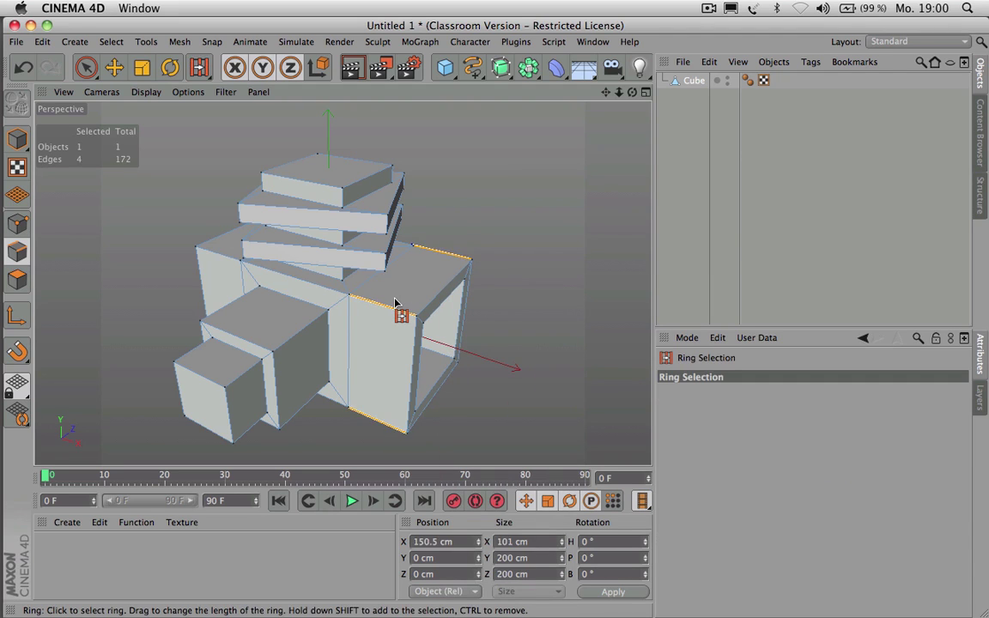
shift+click(232, 264)
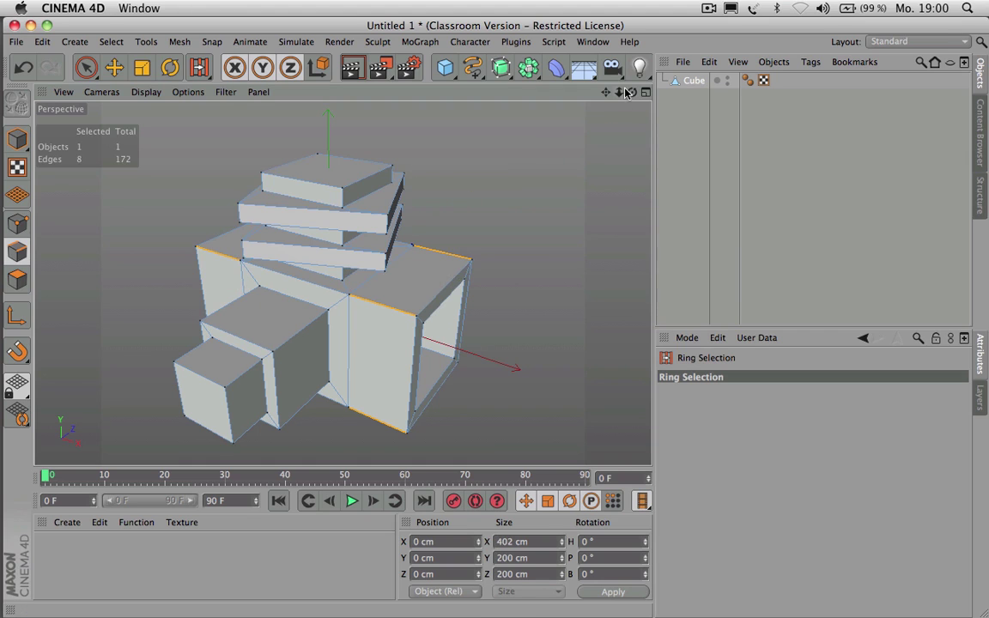
Step: Divide the two selected edge rings with Edge Cut at 50% offset, 100% scale and subdivision 3
drag(637, 97, 569, 83)
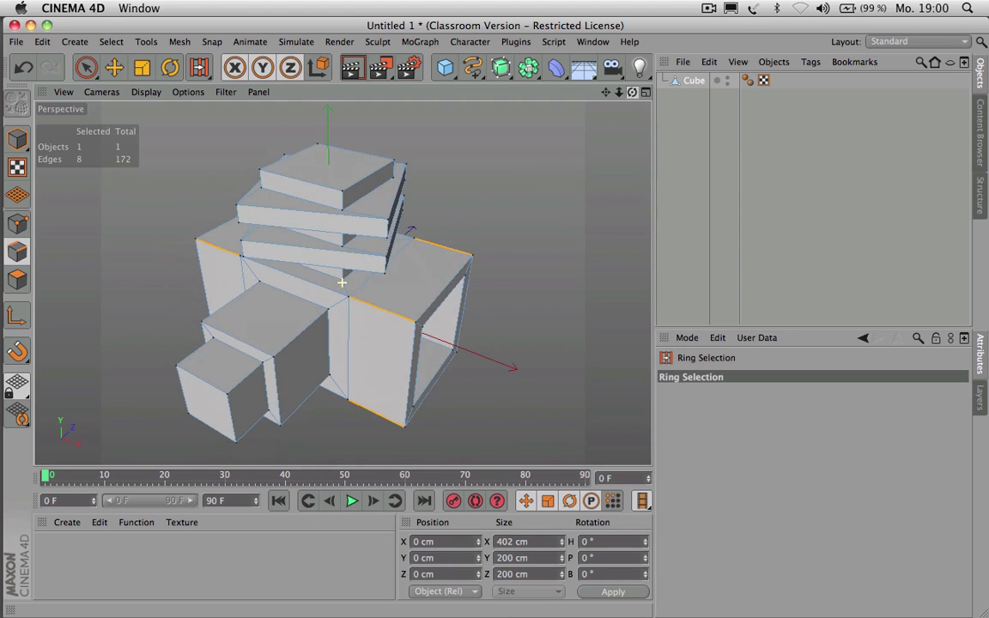
key(m)
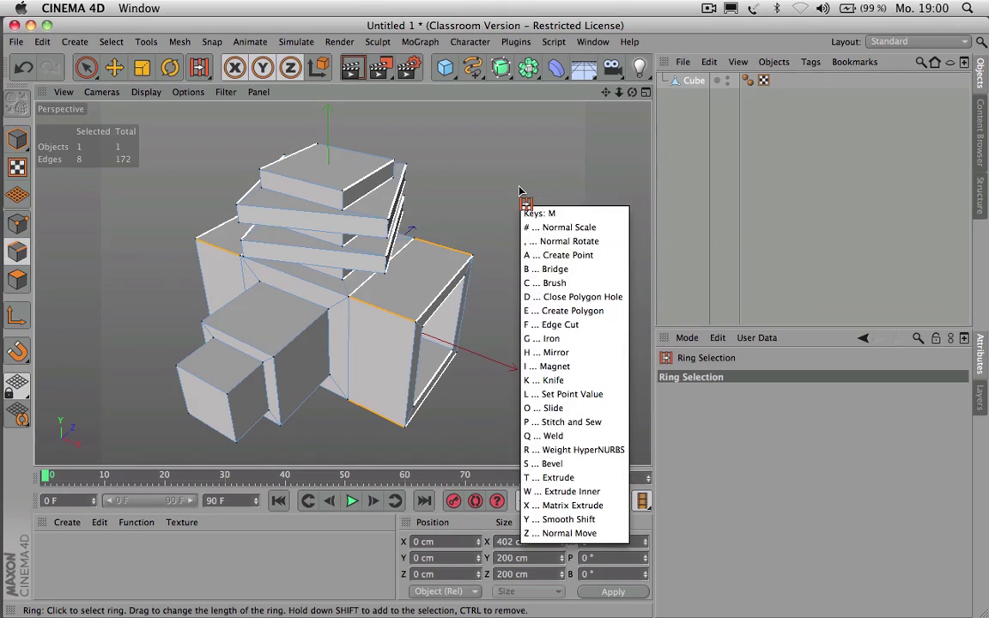
key(f)
click(521, 193)
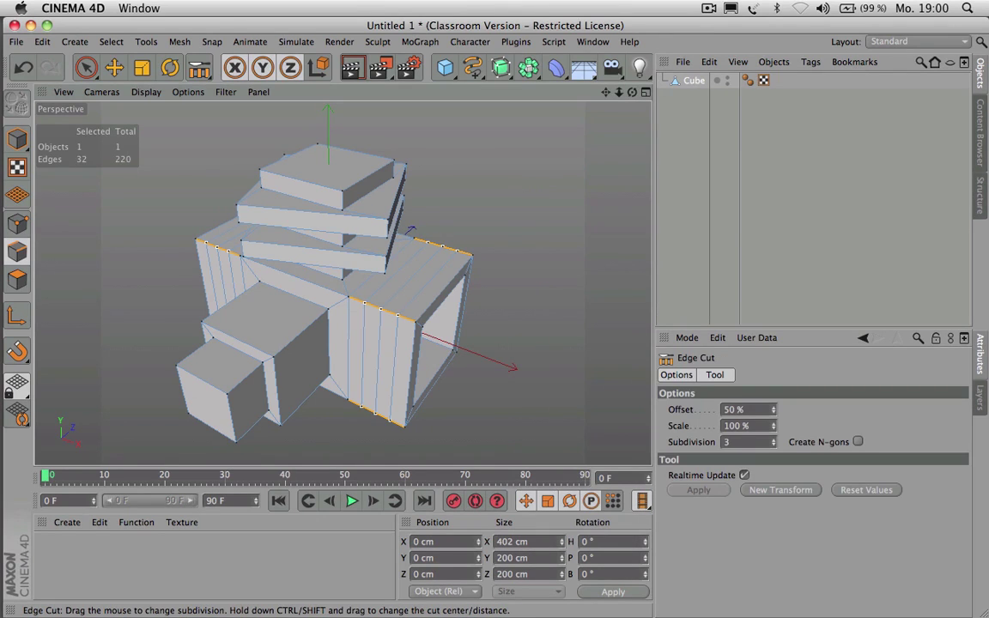
Step: Reduce the edge cut to subdivision 2, and loop-select the middle polygon strip in both end sections of the main block
drag(550, 200, 519, 191)
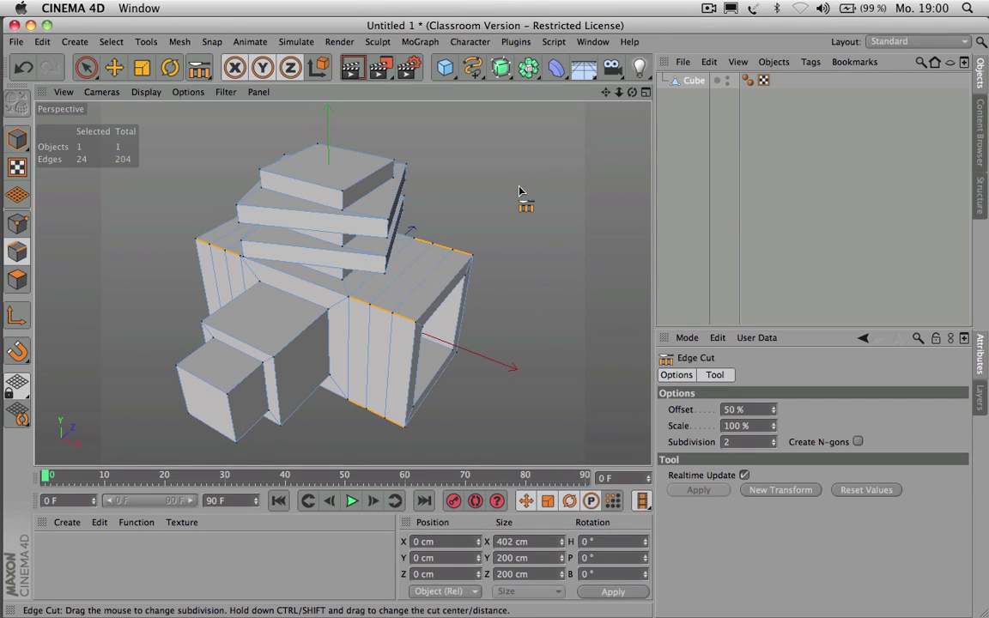
click(19, 280)
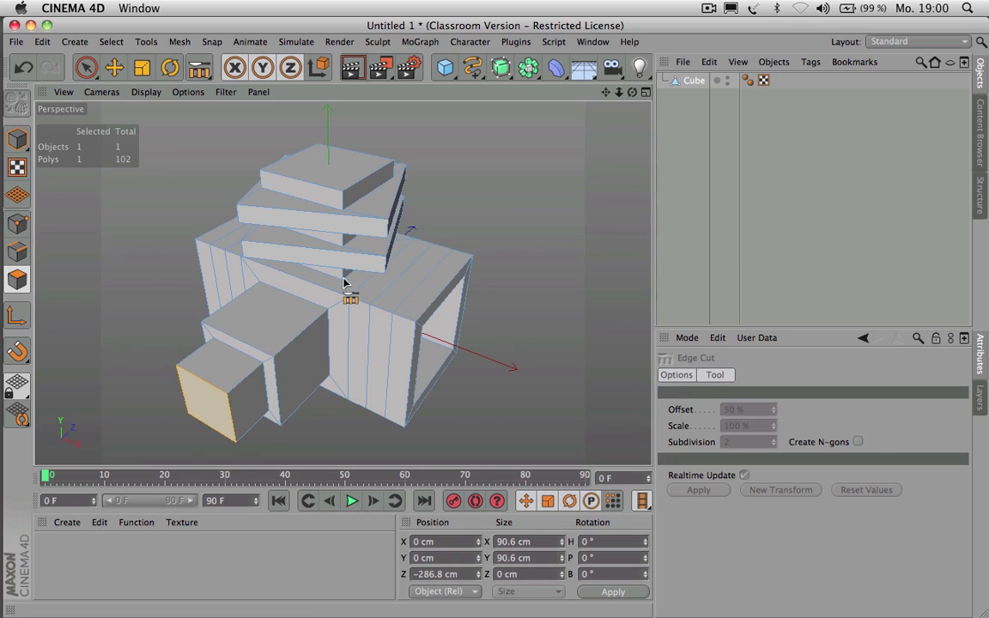
key(u)
key(l)
click(378, 319)
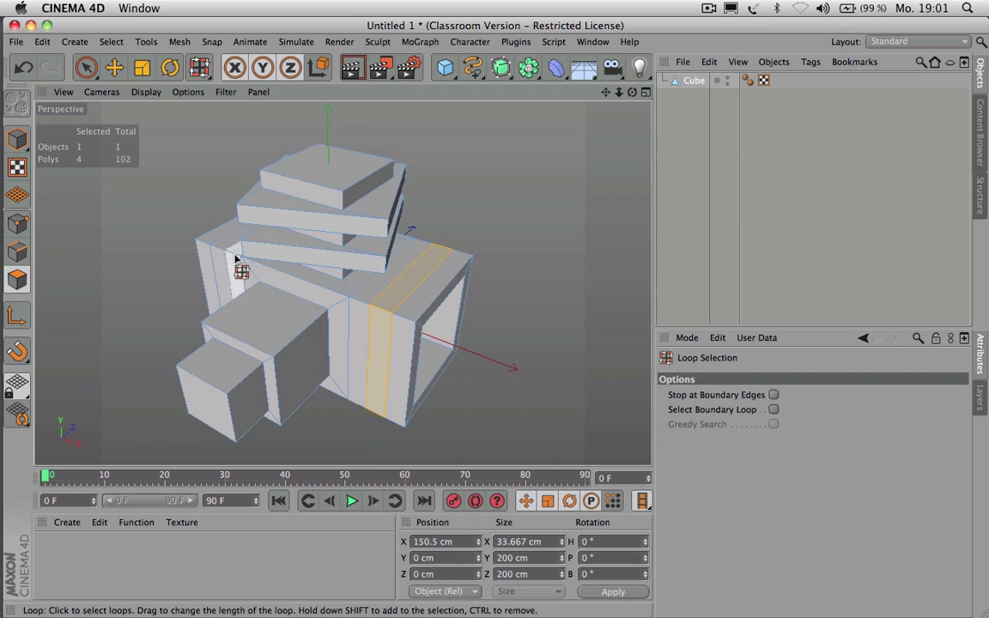
shift+click(221, 253)
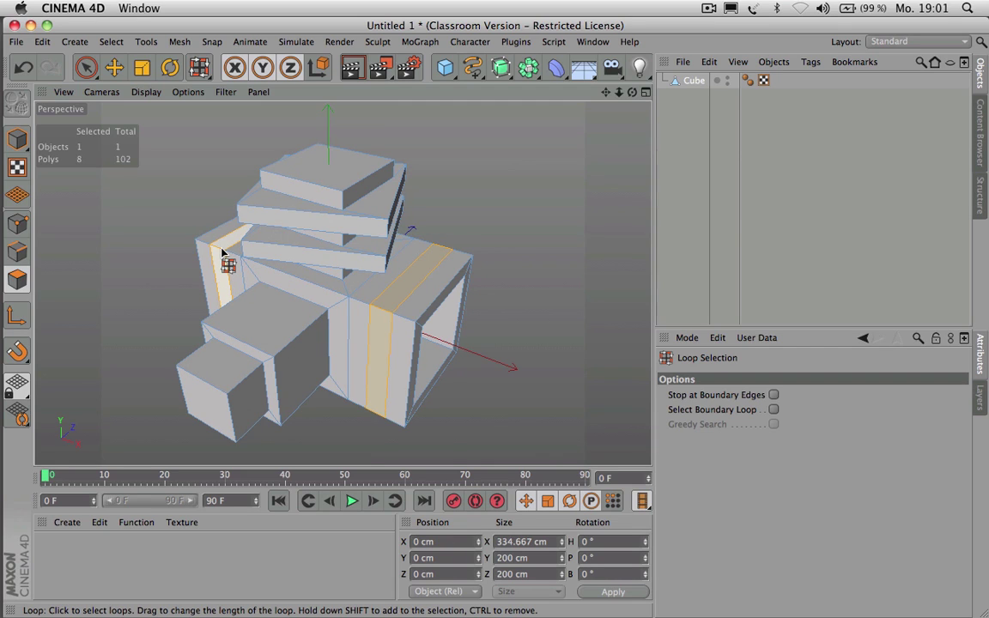
Step: Extrude the two selected polygon loops inward with an offset of -16 cm to form grooves around the block
key(d)
drag(538, 212, 511, 212)
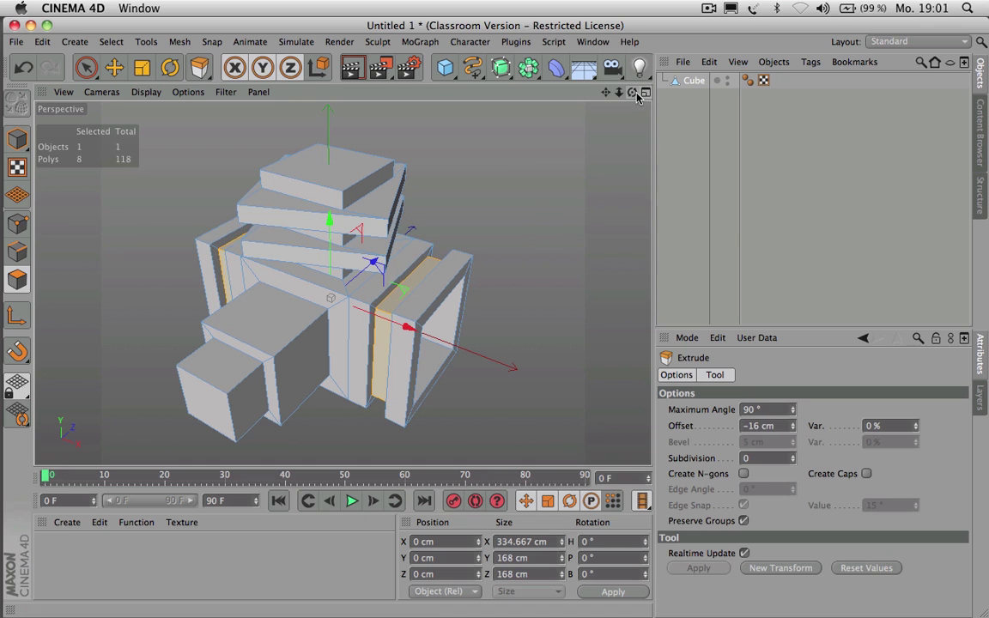
alt+drag(499, 322, 342, 282)
drag(634, 92, 634, 87)
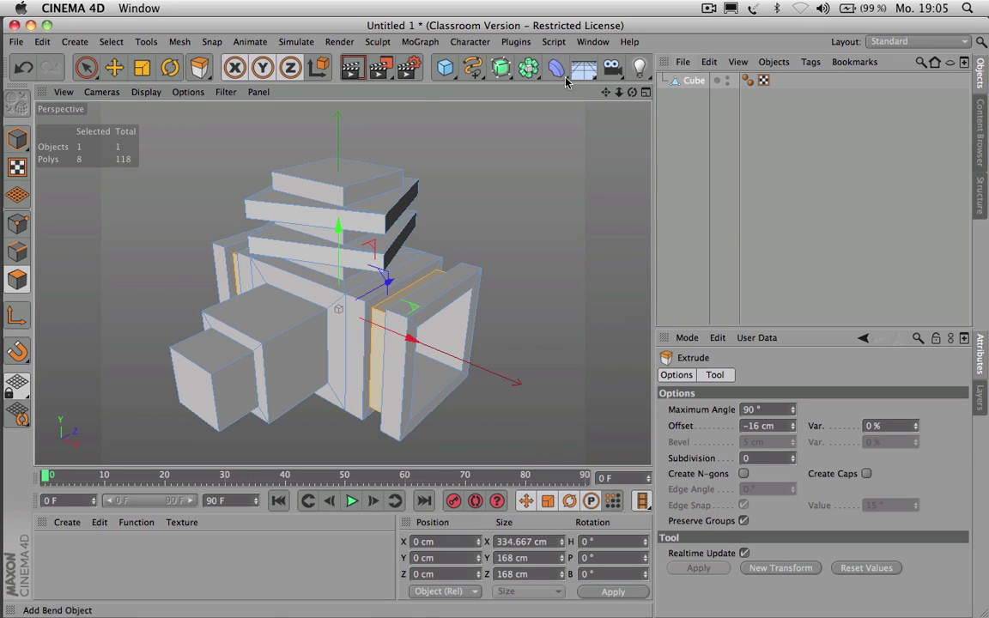
Step: Delete the cube object and replace it with a new Polygon primitive converted to an editable object
click(692, 82)
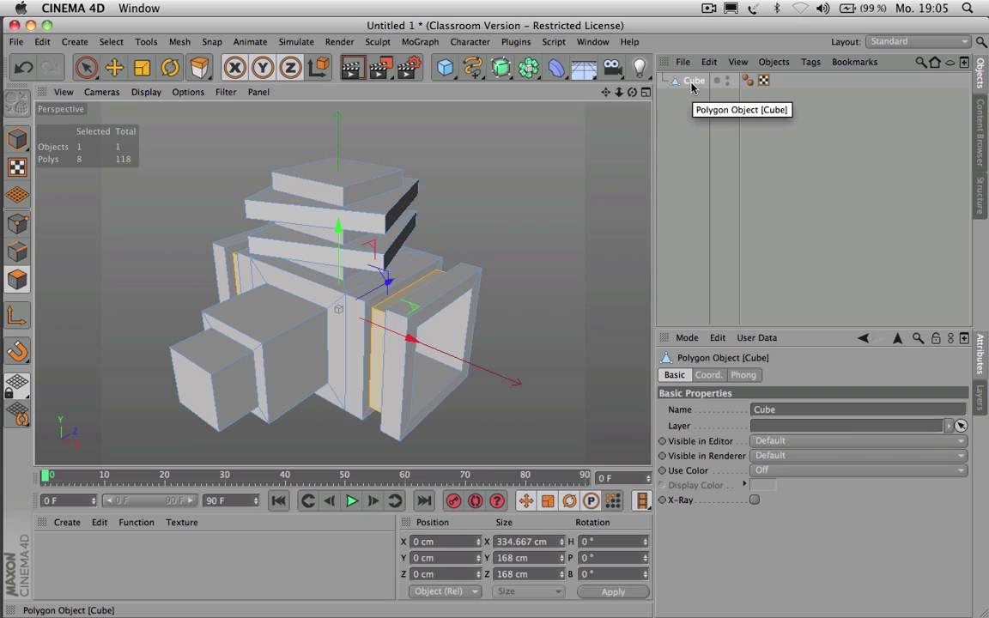
key(Delete)
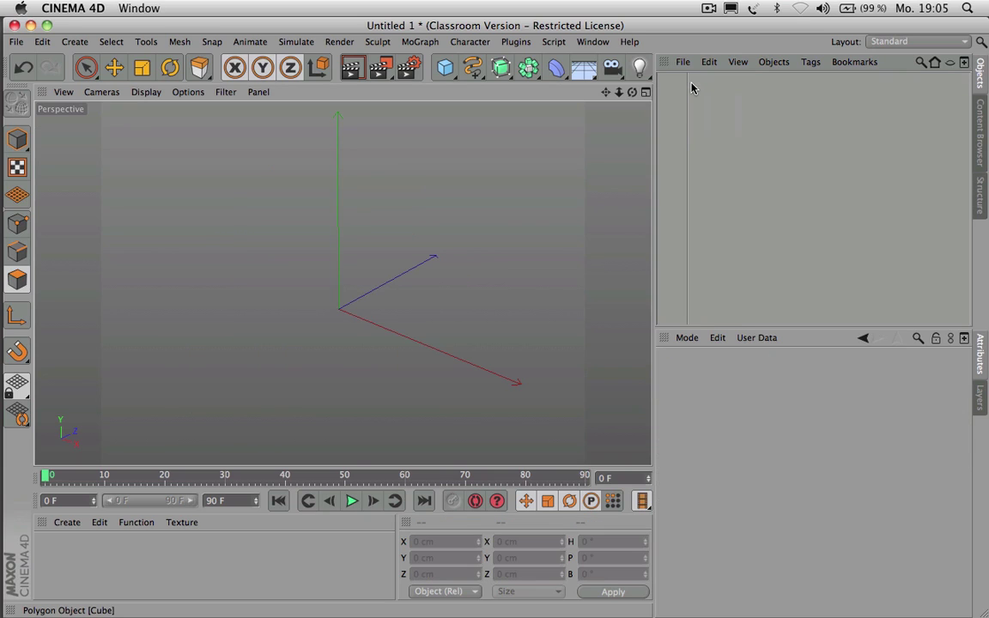
click(445, 68)
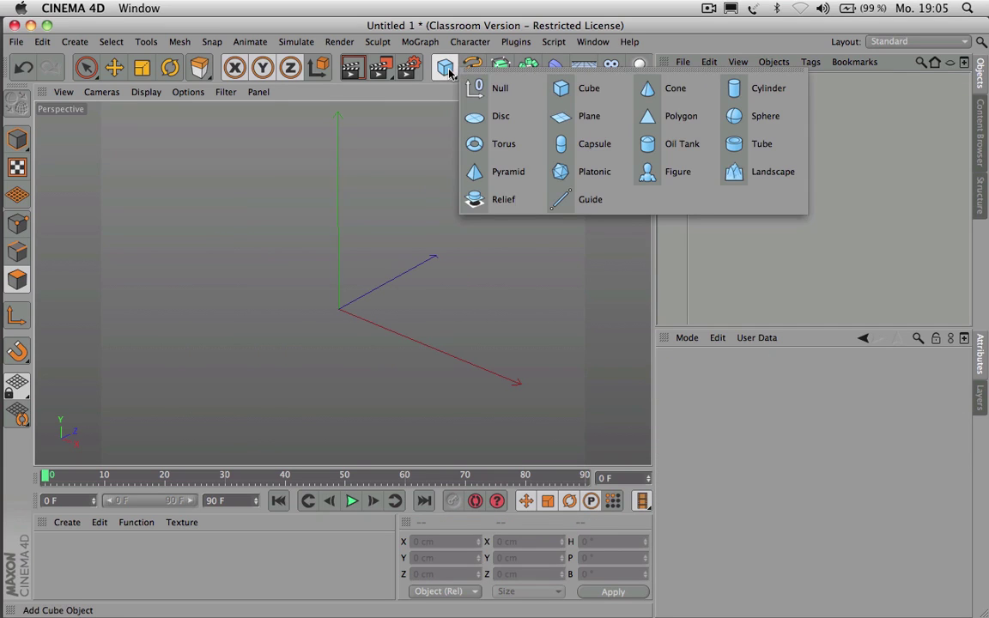
click(671, 119)
scroll(340, 282, up, 5)
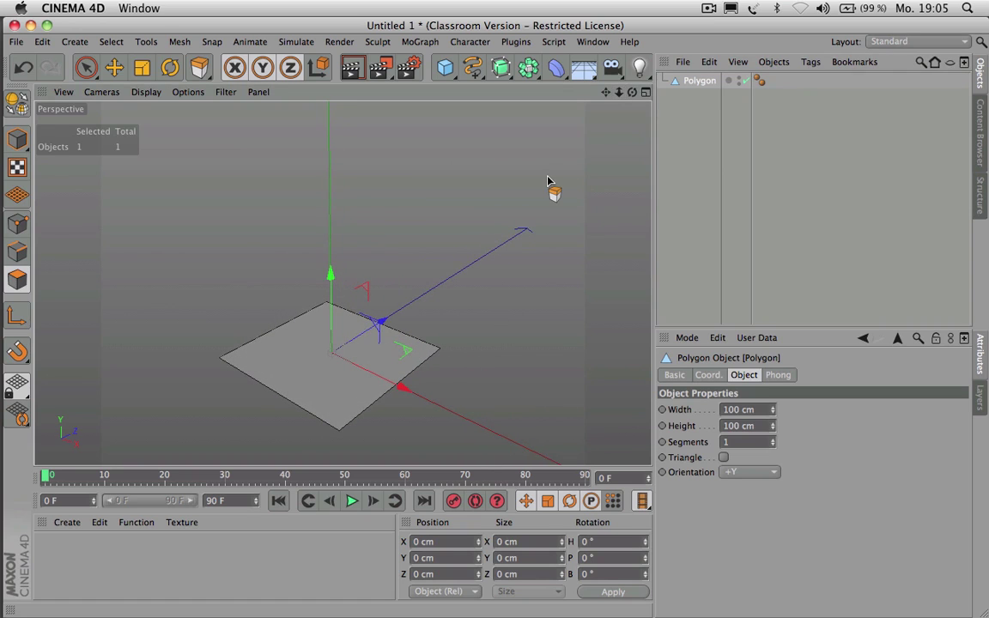
key(h)
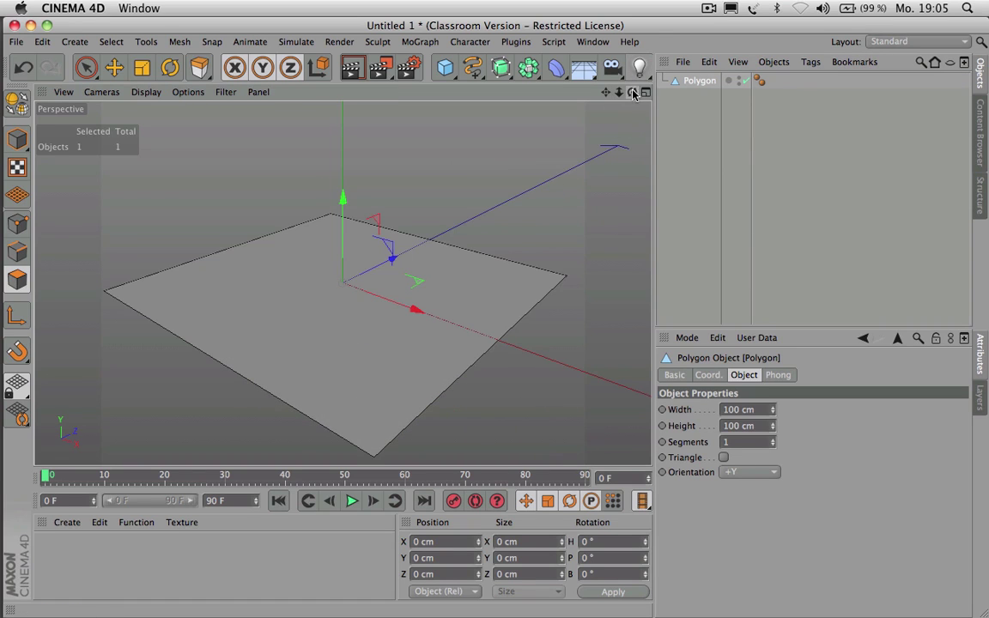
drag(632, 92, 654, 133)
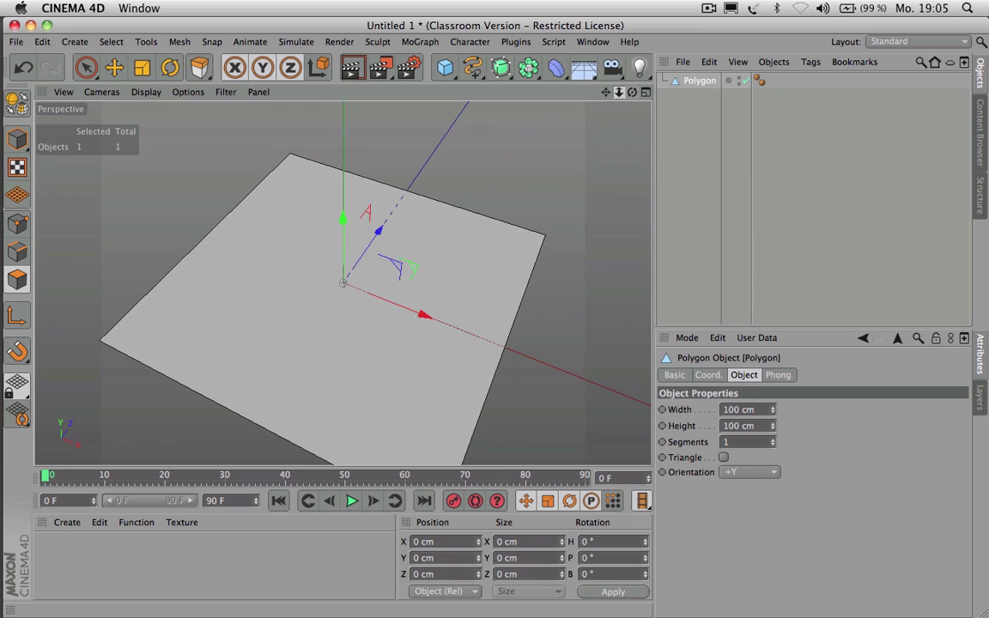
drag(619, 92, 581, 91)
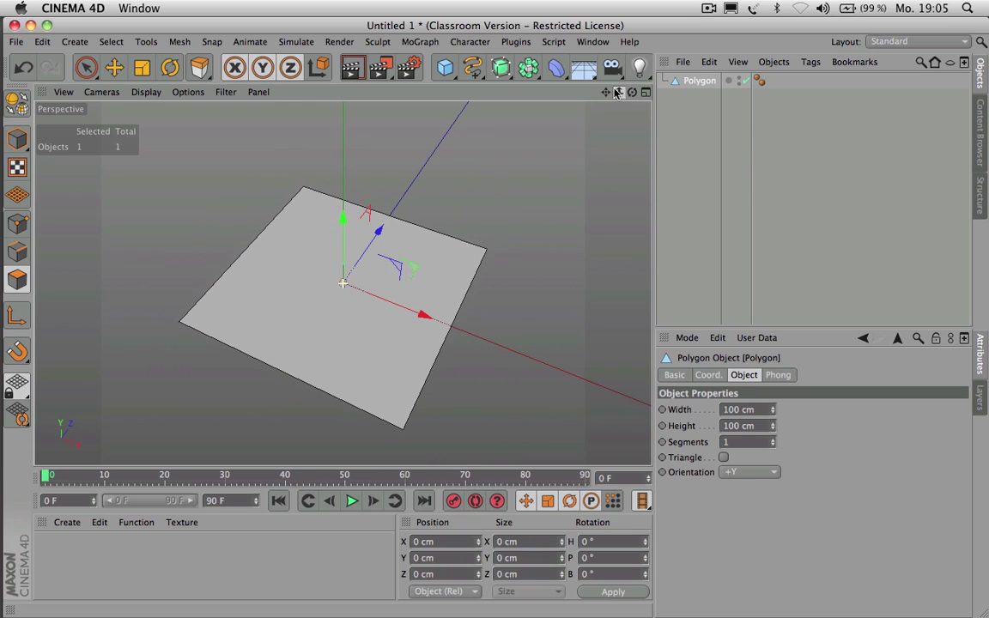
click(15, 103)
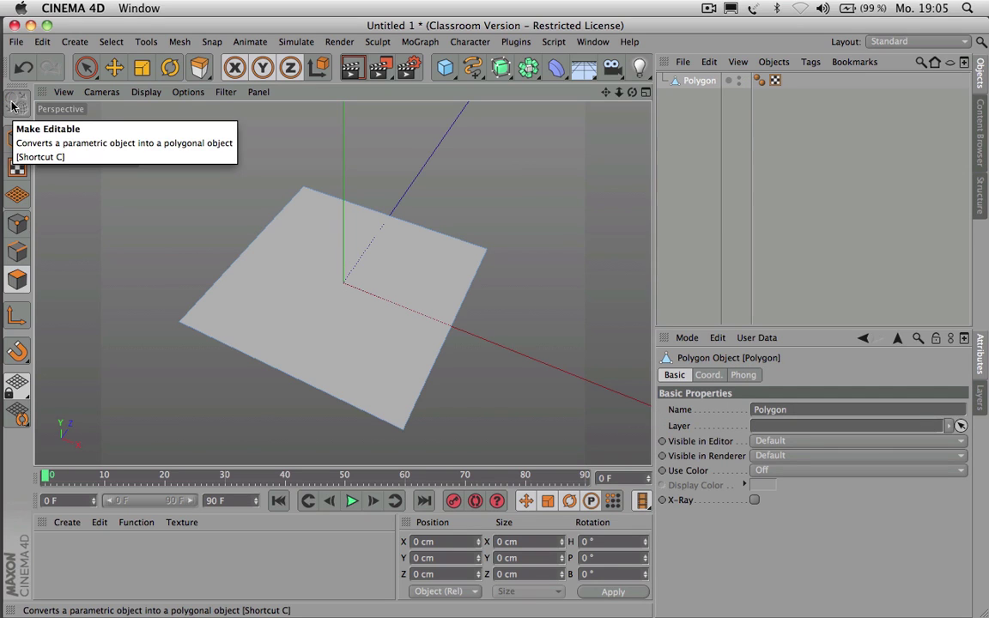
Step: Switch to Point mode and change the interface layout to Modeling
click(19, 223)
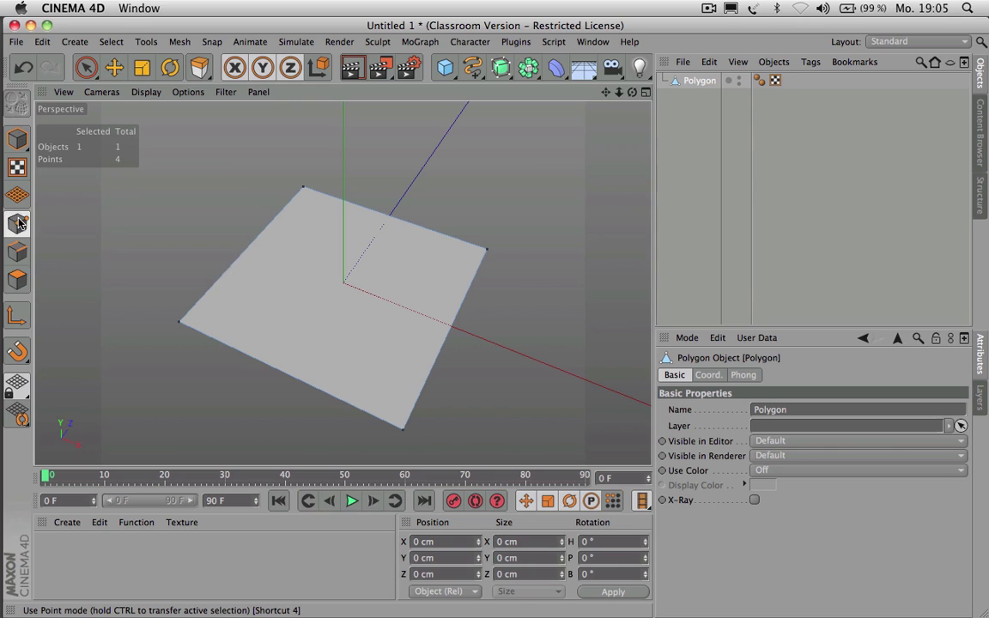
click(917, 43)
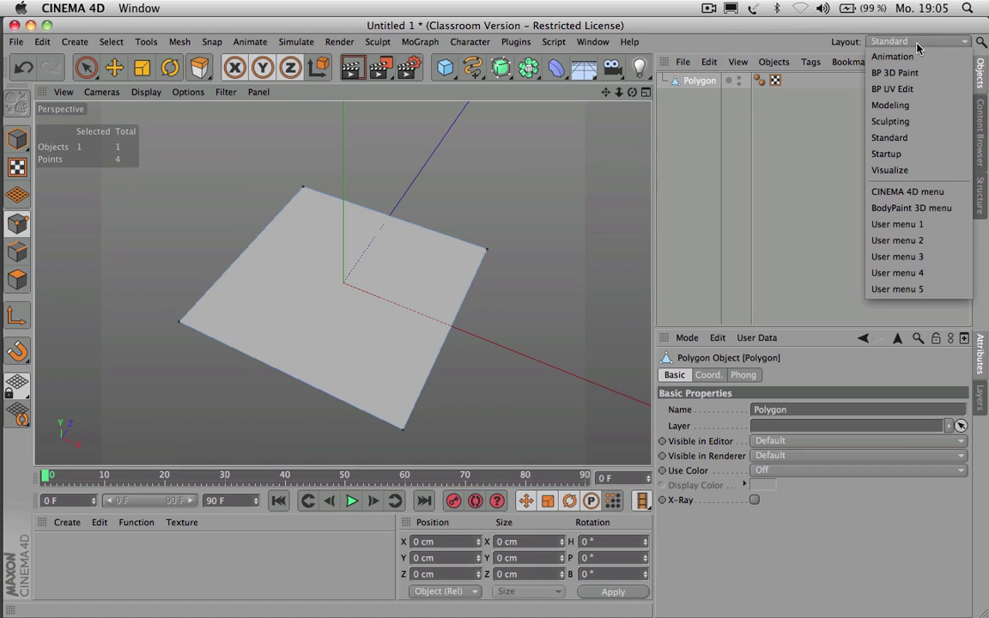
click(896, 104)
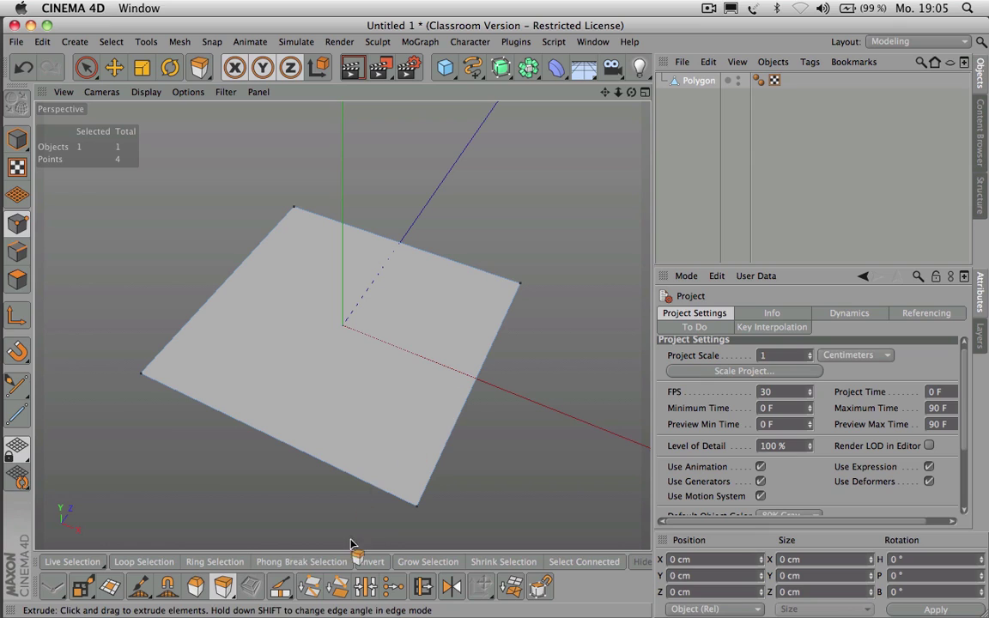
Step: With the Knife in Line mode, cut the polygon along its diagonal, from a corner to that diagonal, between opposite edges, and straight across
click(279, 587)
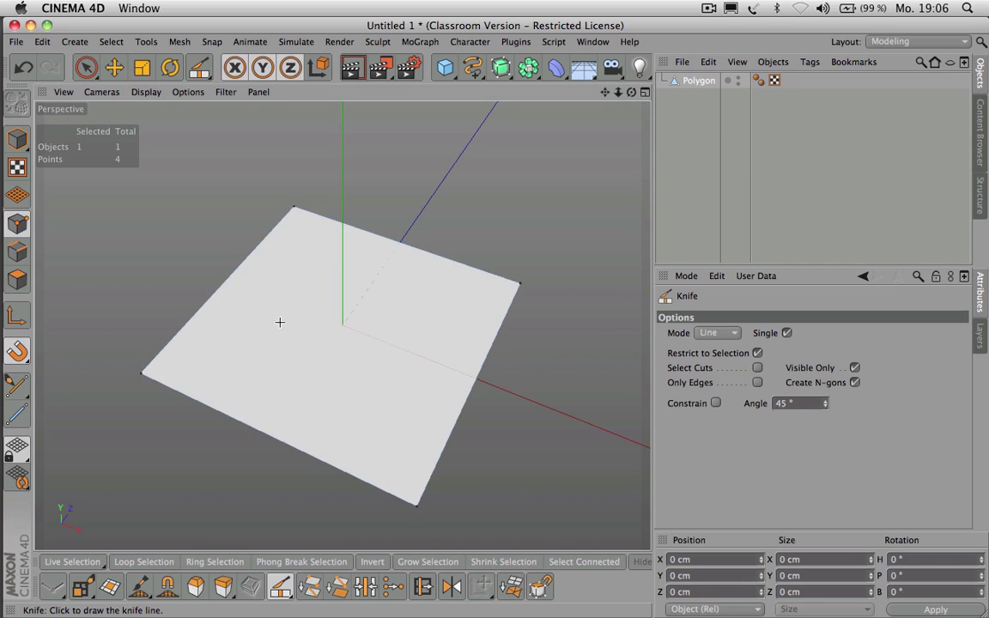
drag(141, 375, 521, 282)
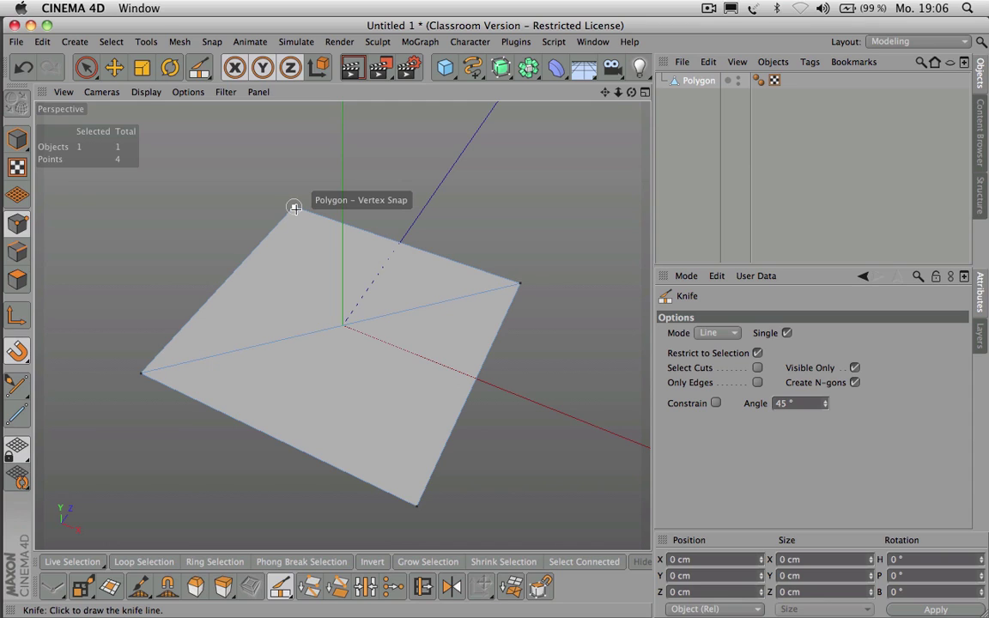
drag(294, 207, 244, 348)
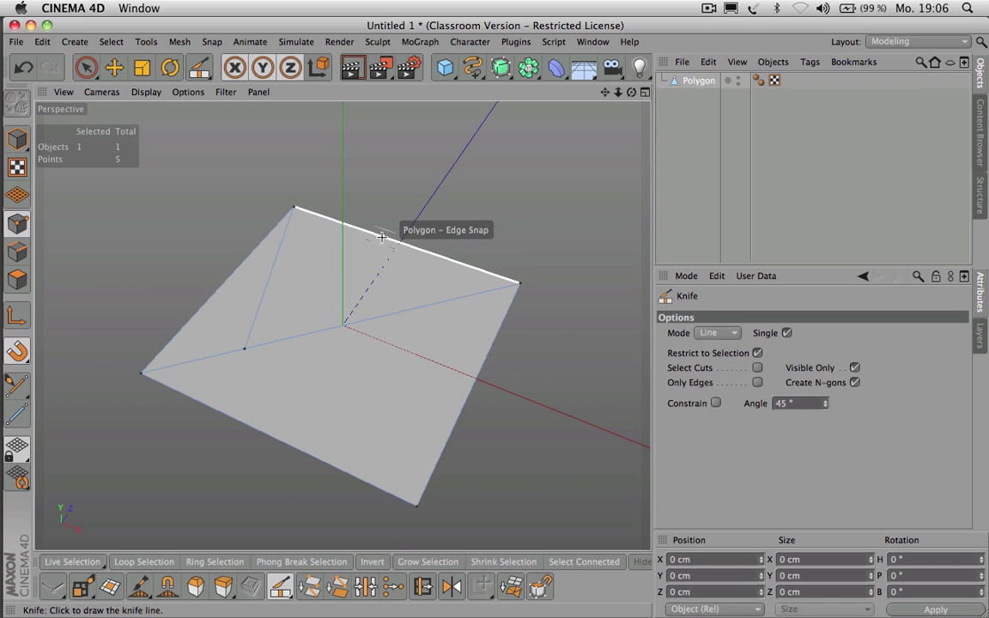
mouse_move(381, 237)
mouse_down()
mouse_move(316, 322)
mouse_move(300, 379)
mouse_move(266, 434)
mouse_up()
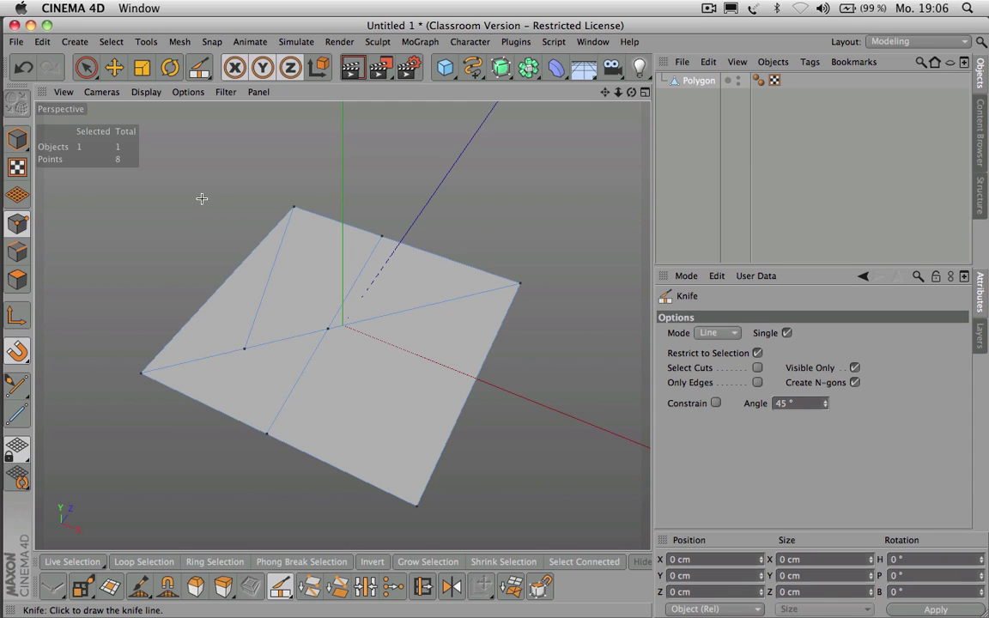
drag(199, 198, 575, 398)
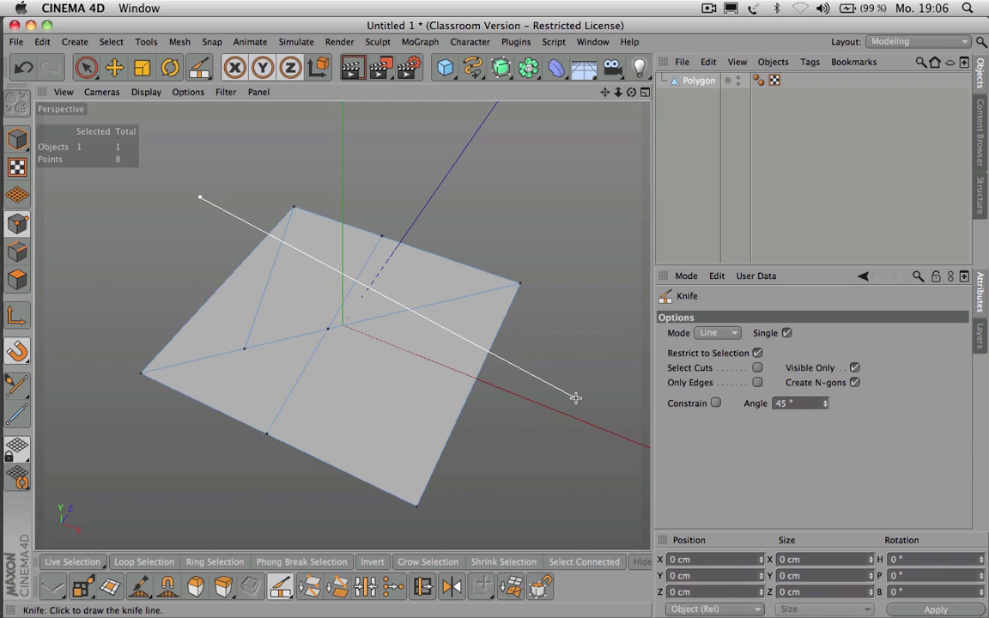
drag(575, 397, 576, 398)
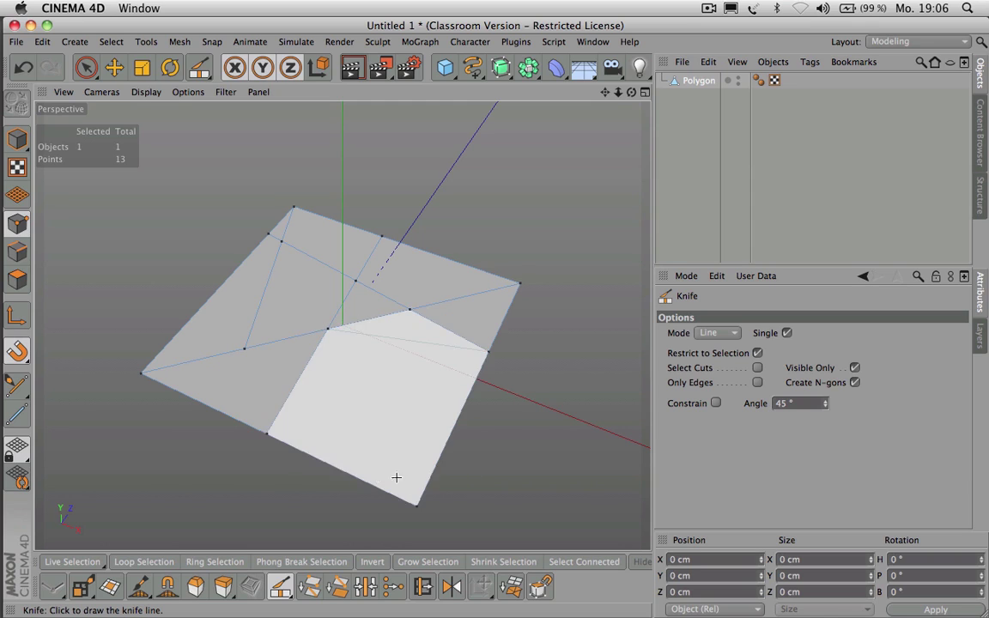
drag(487, 349, 409, 309)
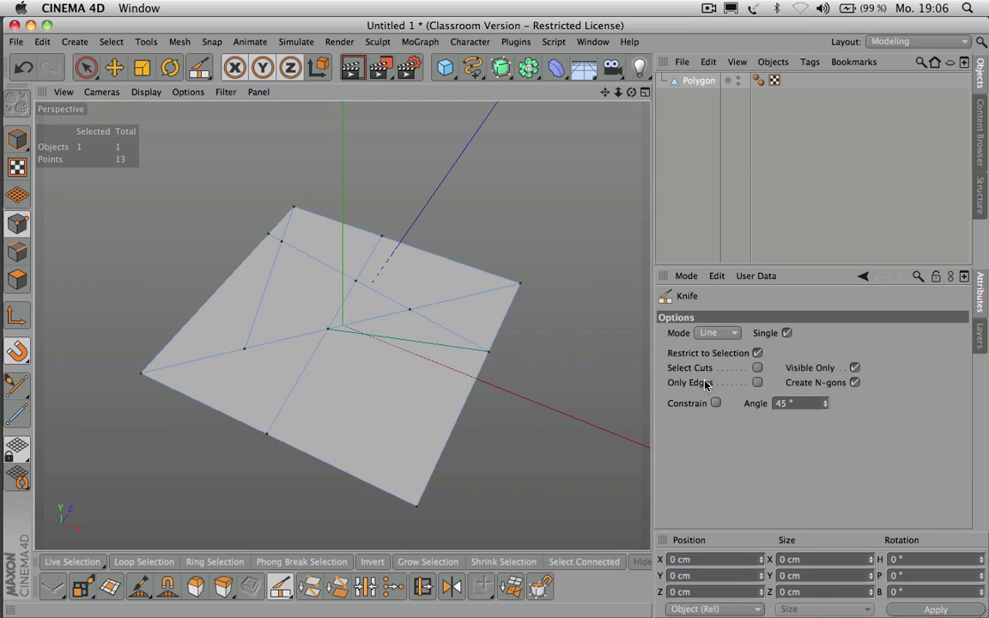
Step: Turn off Create N-gons for the Knife and make three more line cuts to existing points, including one to the far corner
click(855, 383)
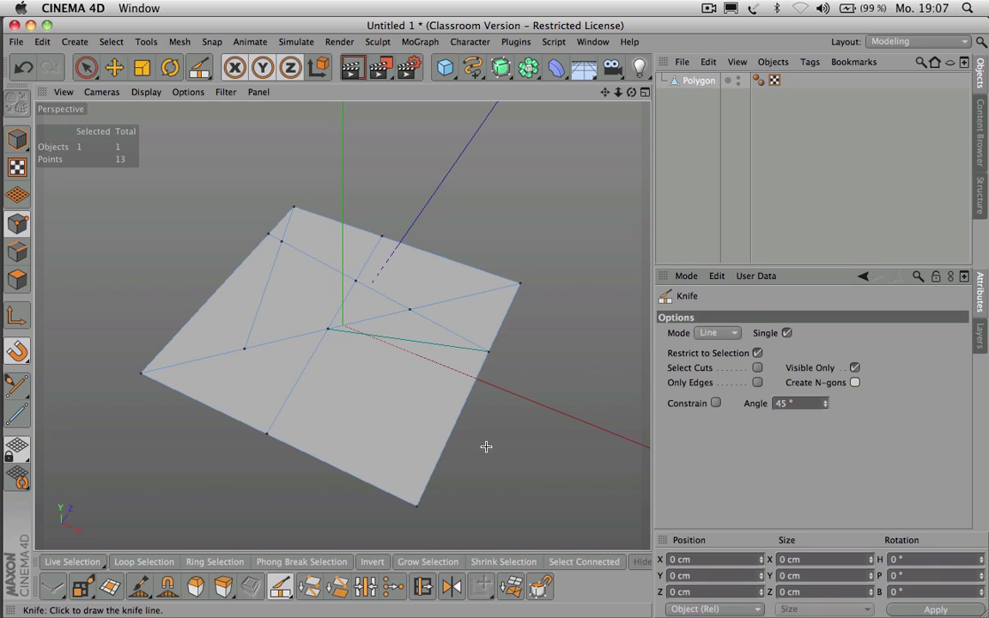
drag(486, 447, 409, 310)
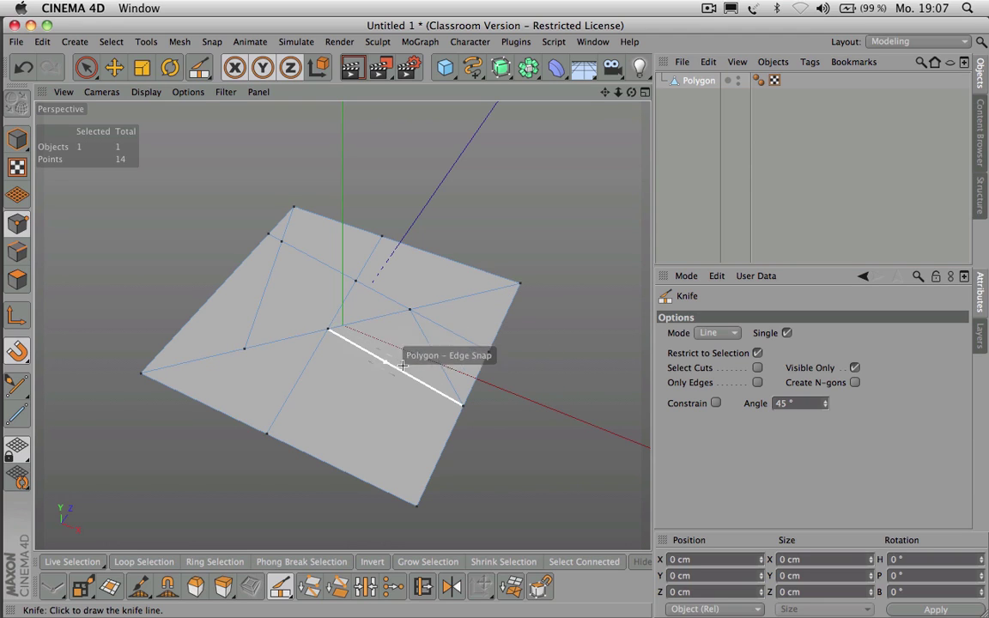
drag(401, 368, 267, 433)
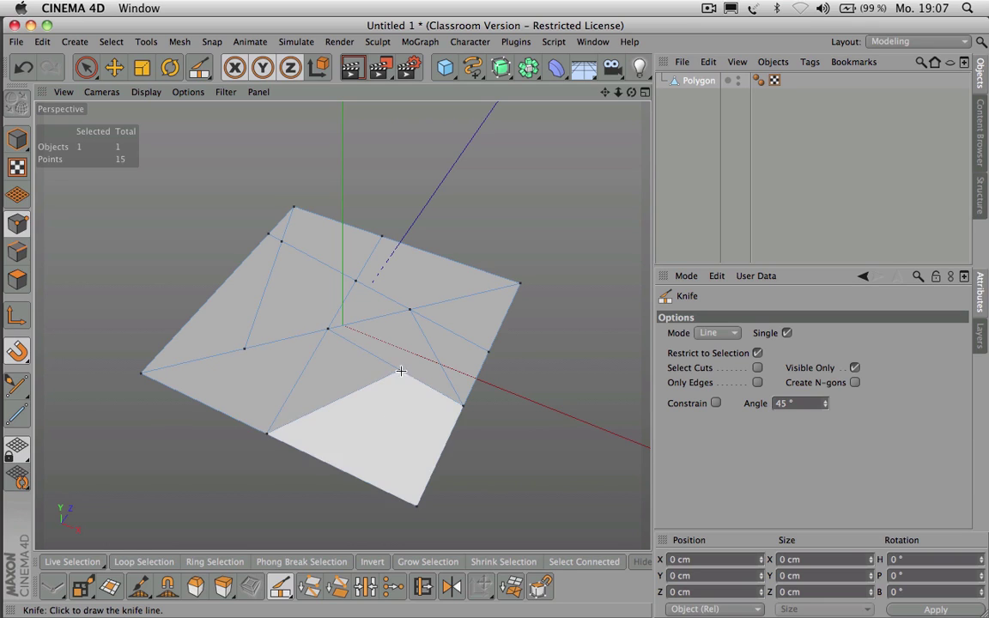
drag(401, 365, 293, 209)
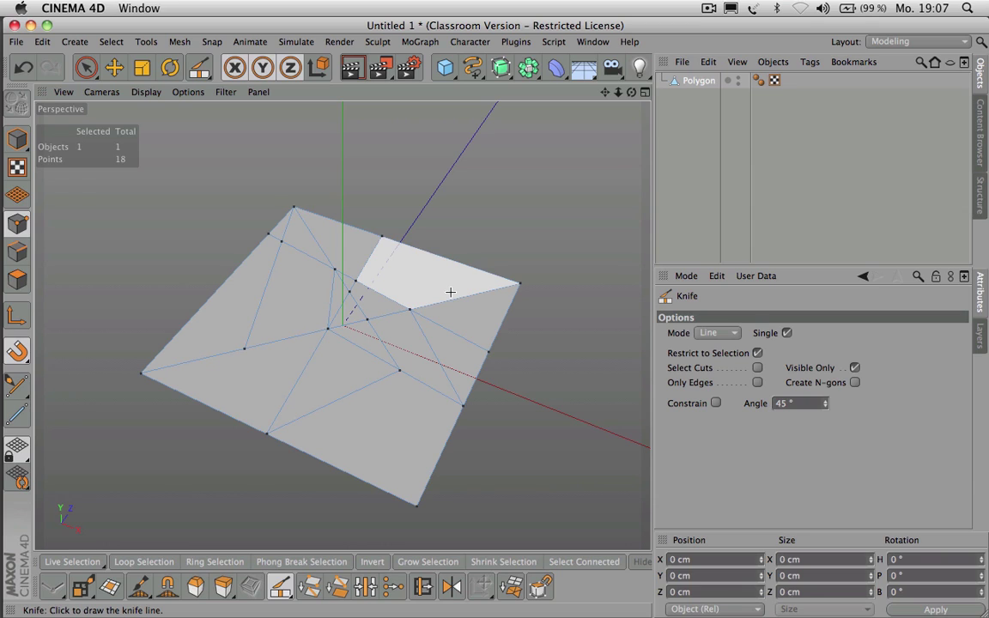
Step: Undo all Knife line cuts on the polygon
key(super+z)
key(super+z)
key(super+z)
key(super+z)
key(super+z)
key(super+z)
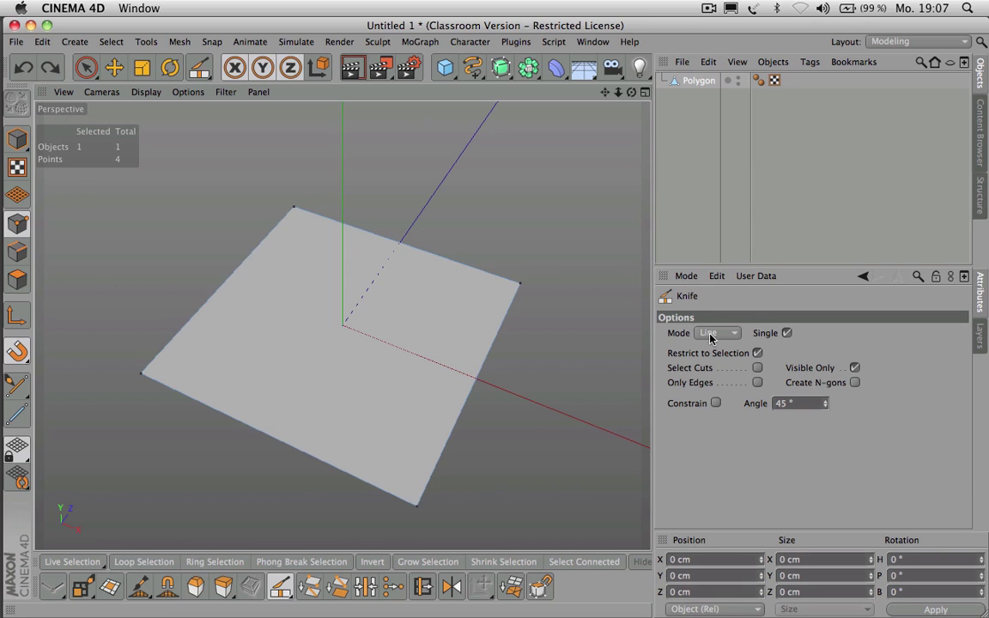
Step: Set the Knife to Hole mode and cut a closed four-sided hole in the middle of the polygon
click(710, 333)
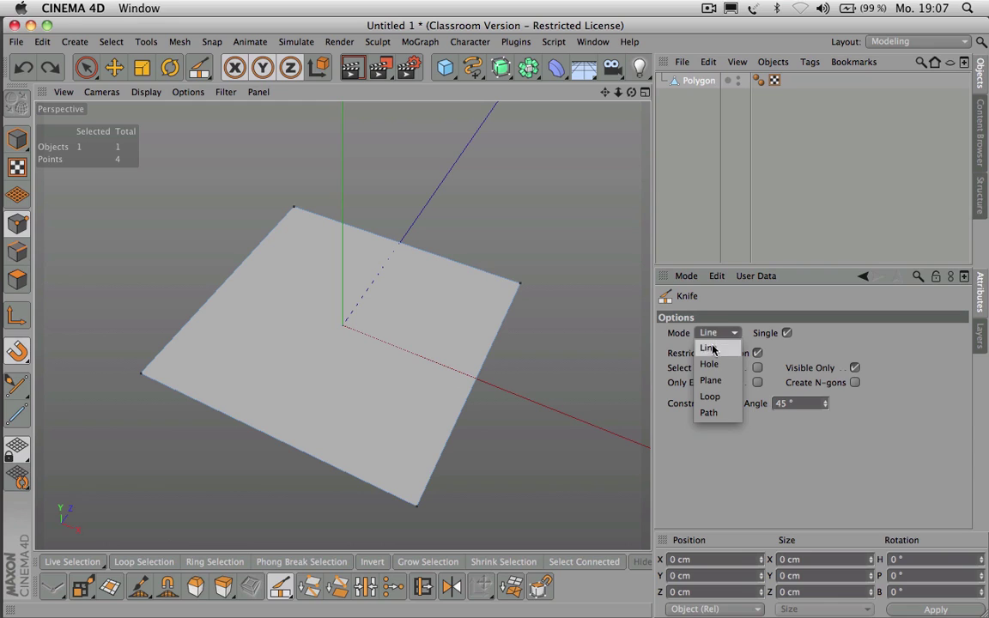
click(712, 364)
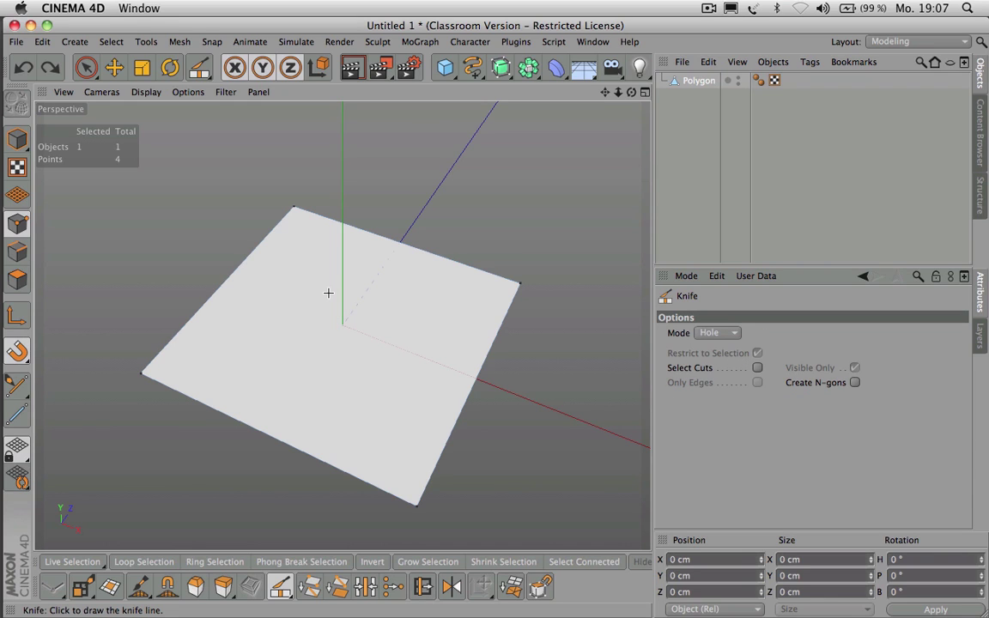
click(323, 285)
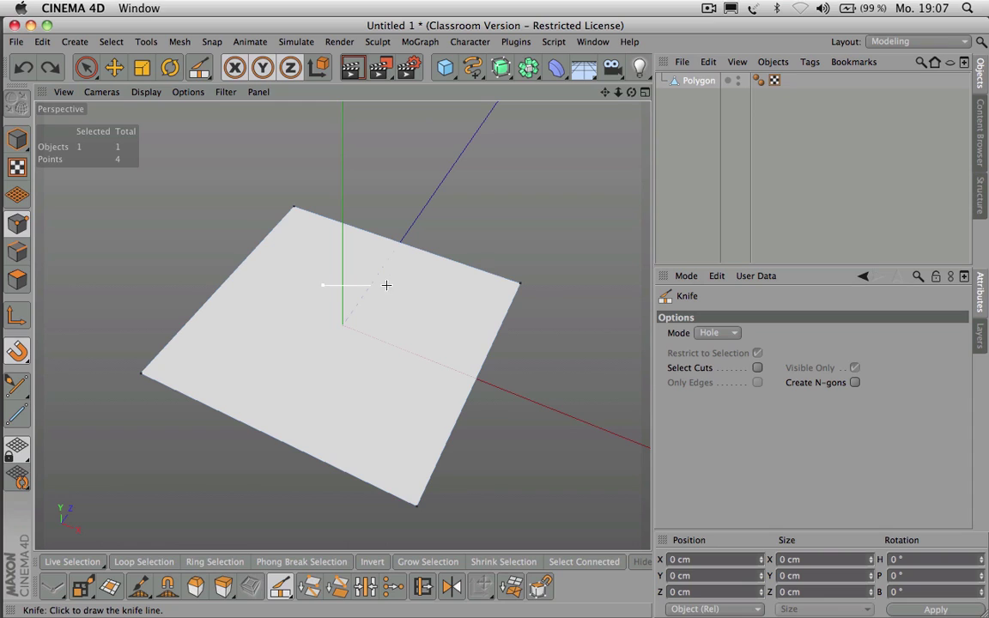
click(400, 281)
click(381, 384)
click(285, 321)
click(324, 284)
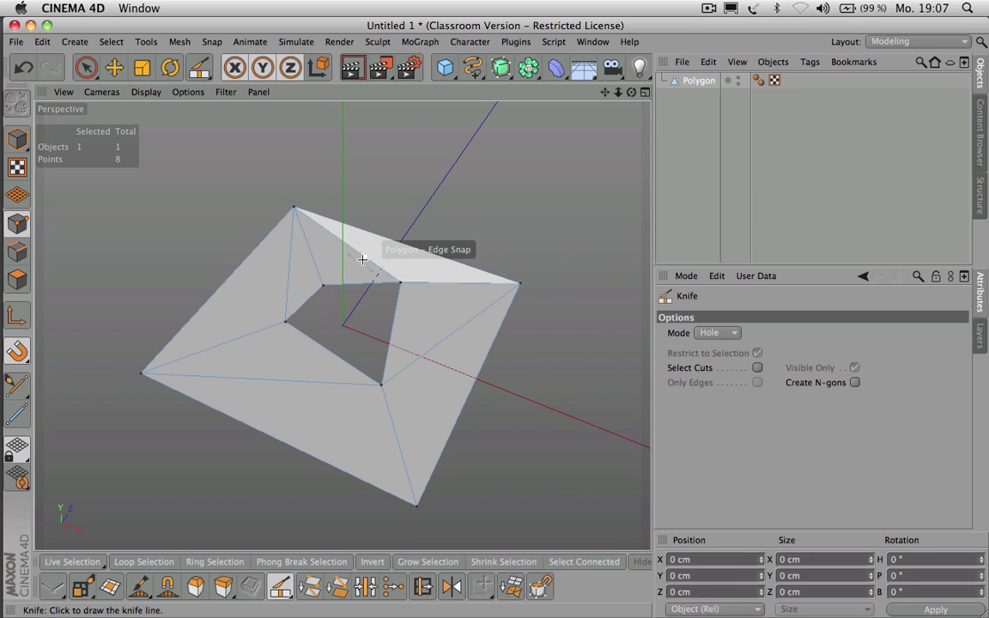
Step: Undo the hole cut in the polygon and switch the Knife to Plane mode
key(super+z)
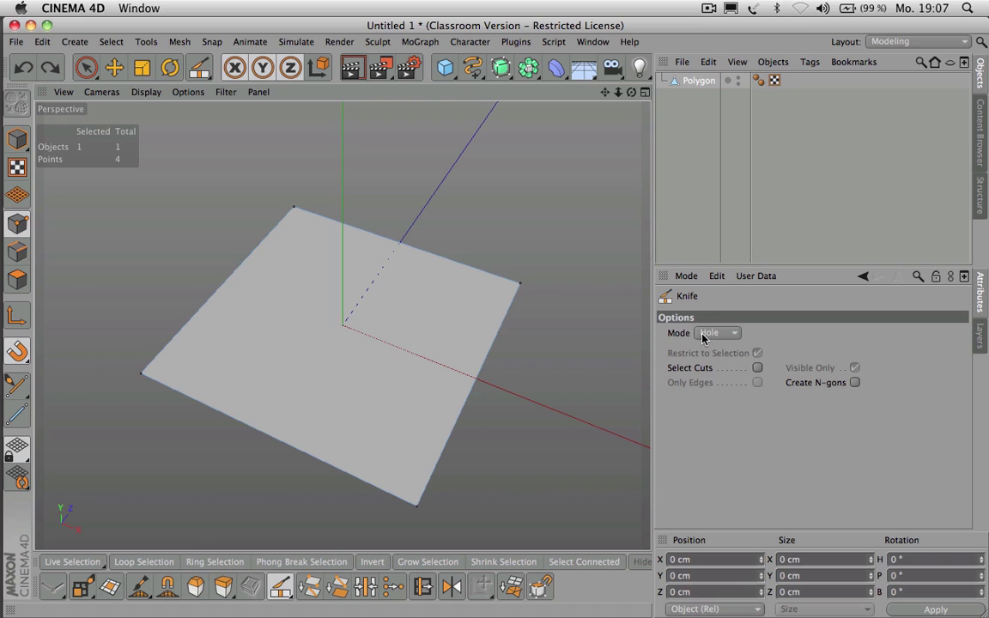
click(704, 334)
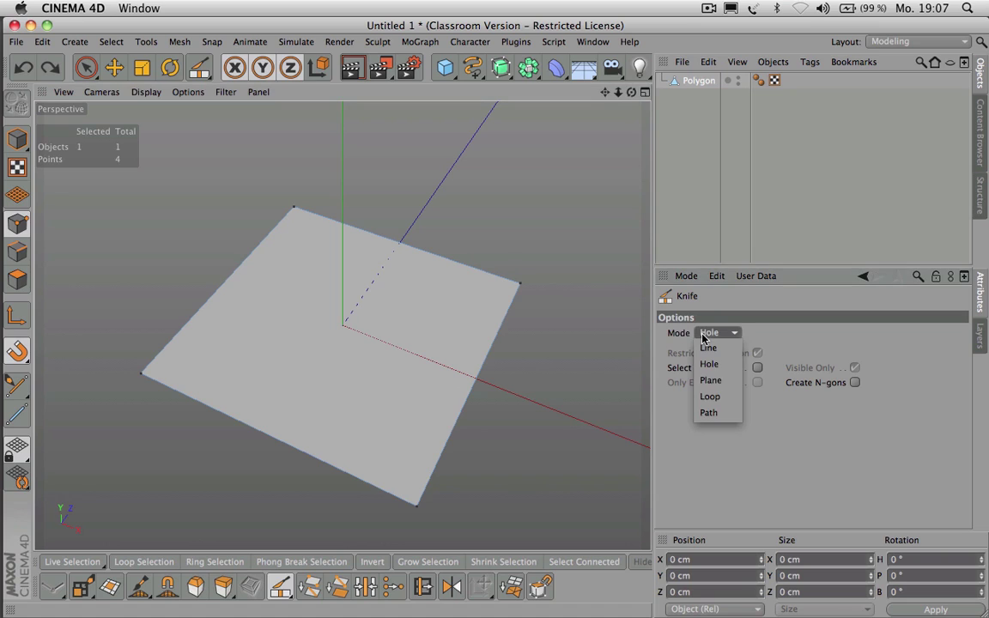
click(711, 381)
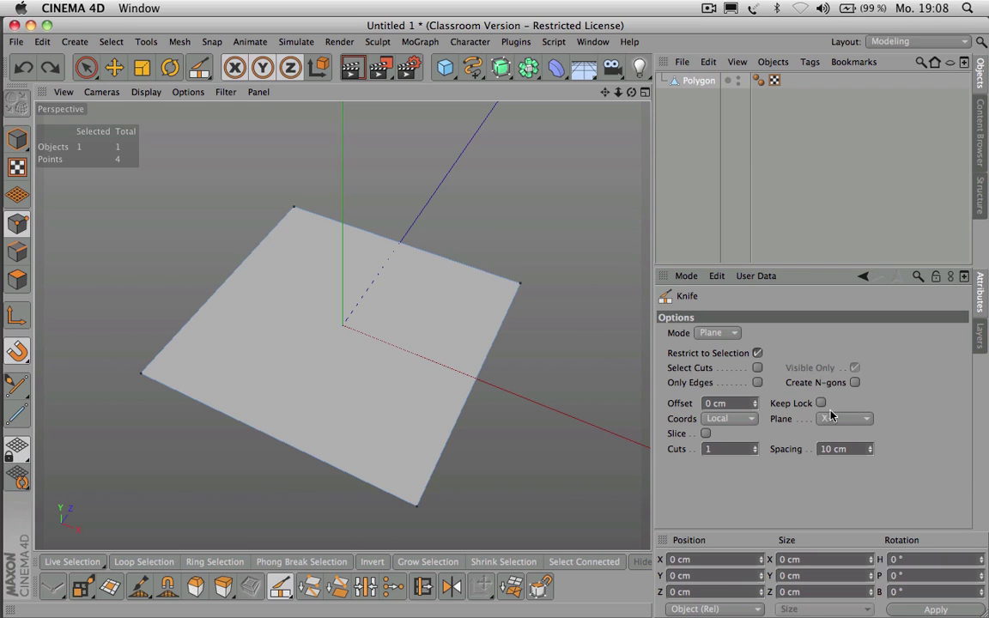
Step: Select the polygon's back edge in edge mode and raise it to a Y position of about 43.7 cm
click(86, 67)
click(17, 252)
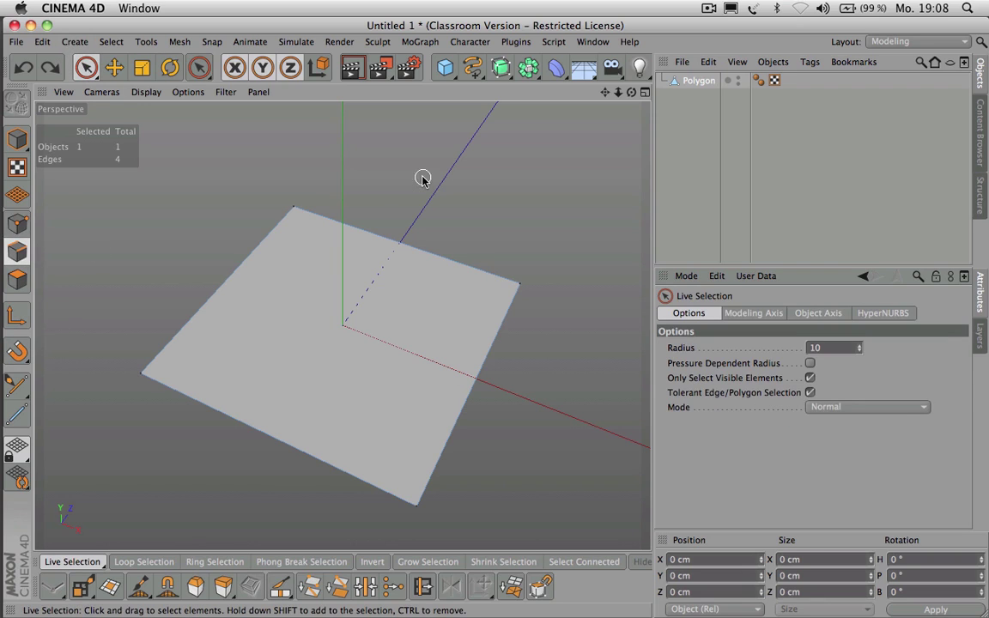
click(410, 244)
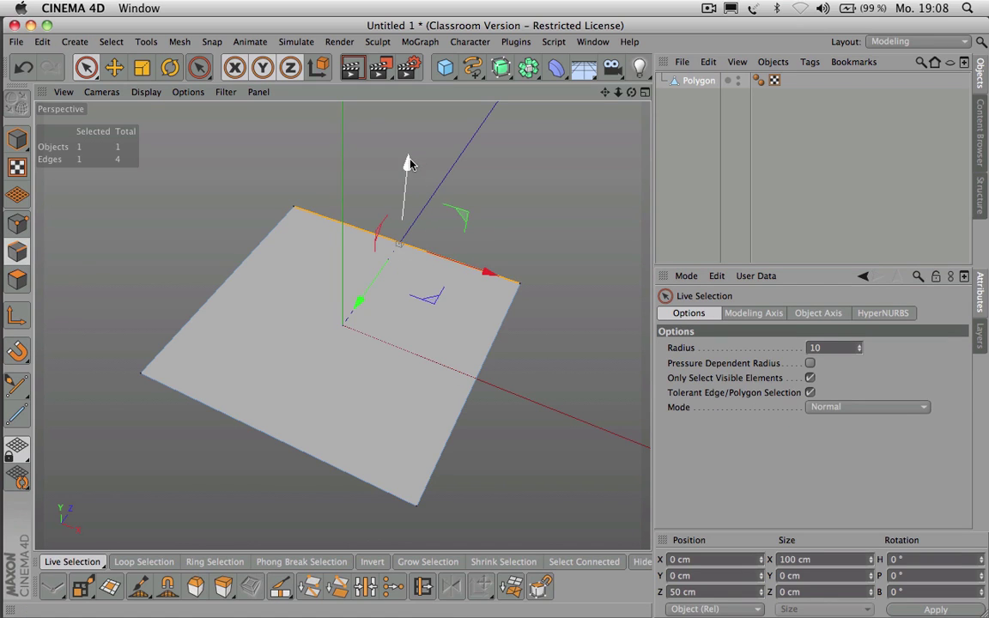
mouse_move(631, 92)
mouse_down()
mouse_move(686, 120)
mouse_move(636, 93)
mouse_up()
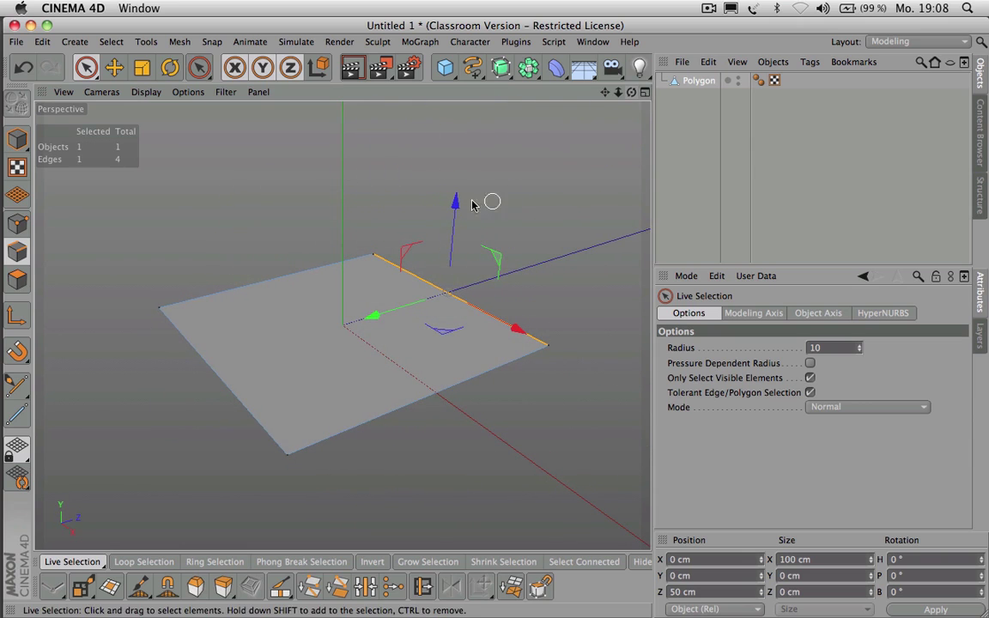
mouse_move(457, 201)
mouse_down()
mouse_move(452, 131)
mouse_move(464, 95)
mouse_move(460, 199)
mouse_up()
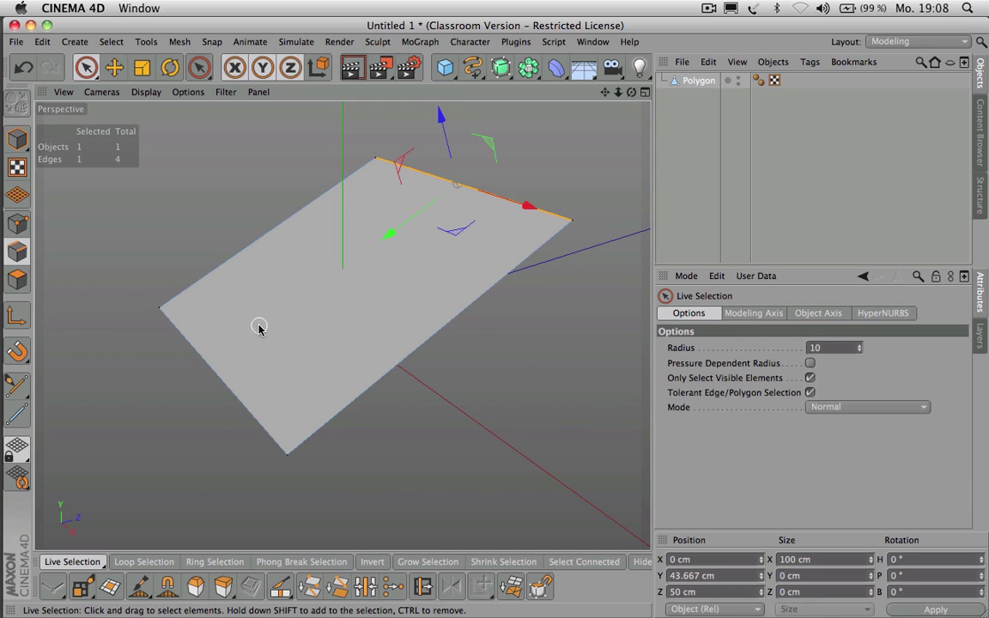
Step: Select the polygon's lower front edge and try a single X-Y plane cut with Restrict to Selection on
click(194, 344)
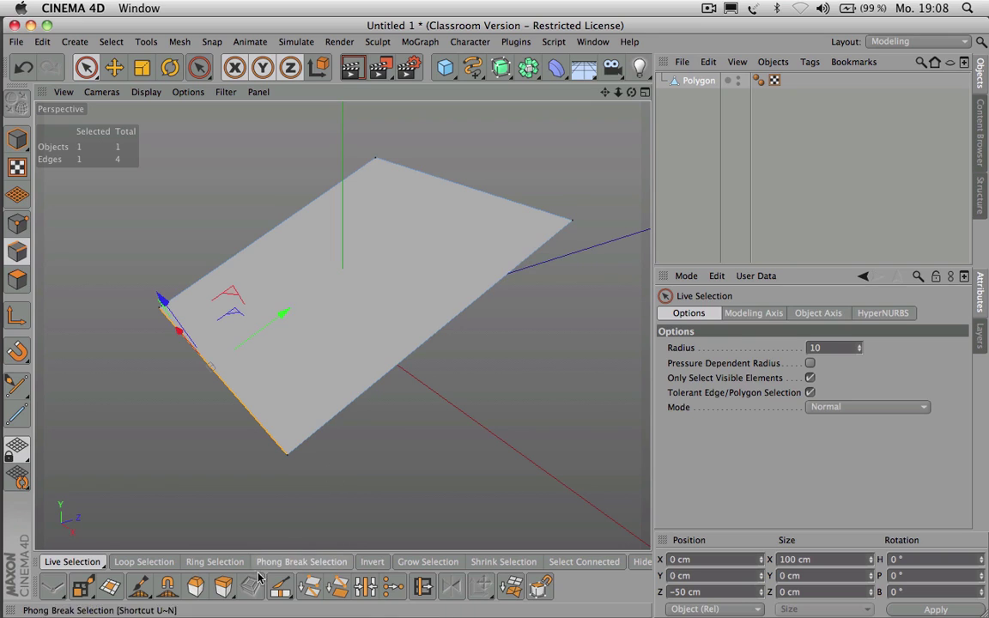
click(280, 587)
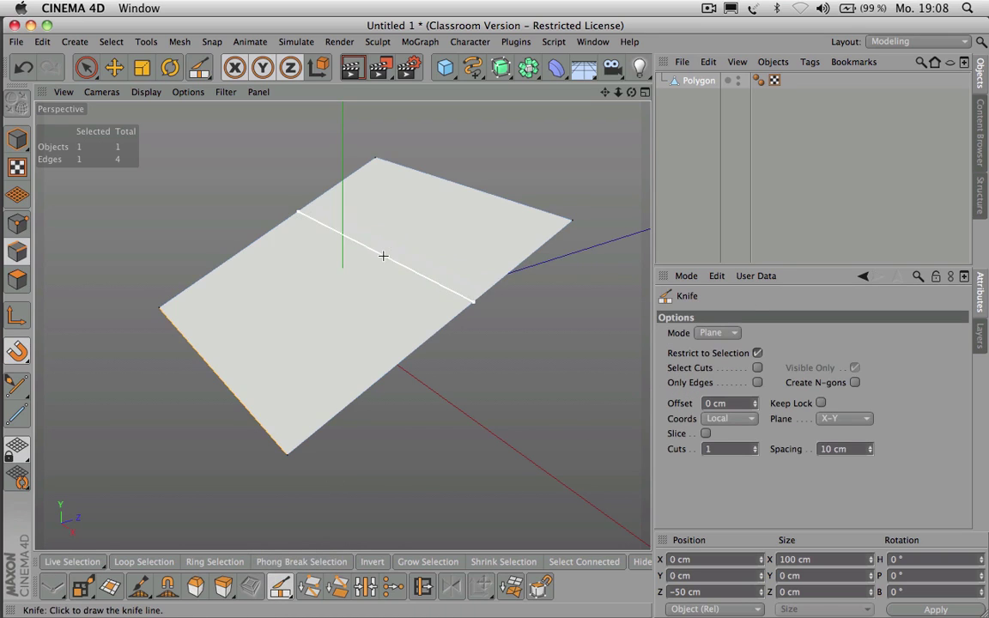
click(336, 283)
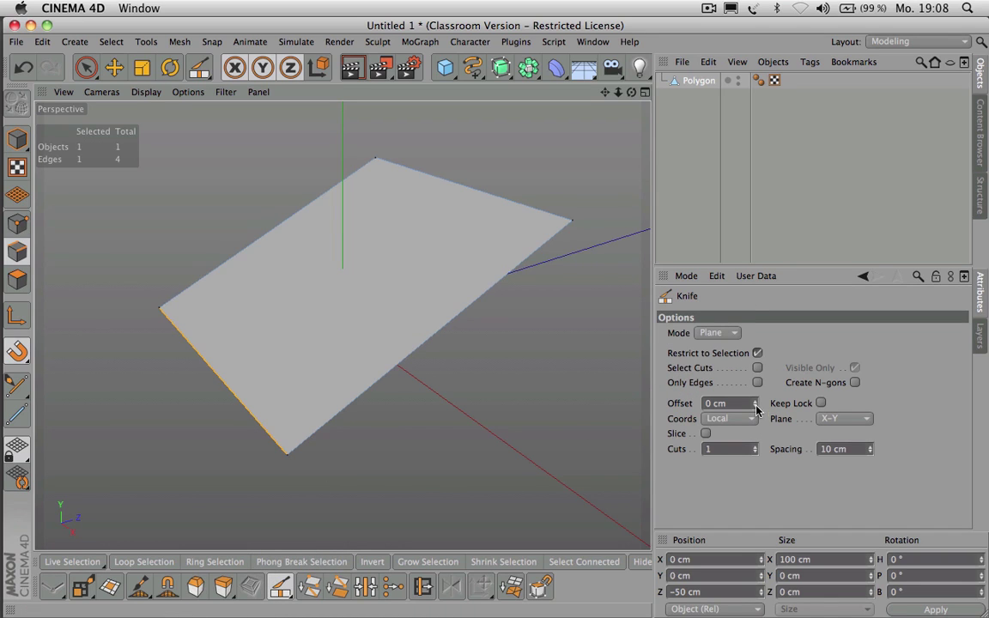
Step: Set the Knife to 8 cuts with 5 cm spacing, turn off Restrict to Selection, and cut across the polygon's middle
click(755, 448)
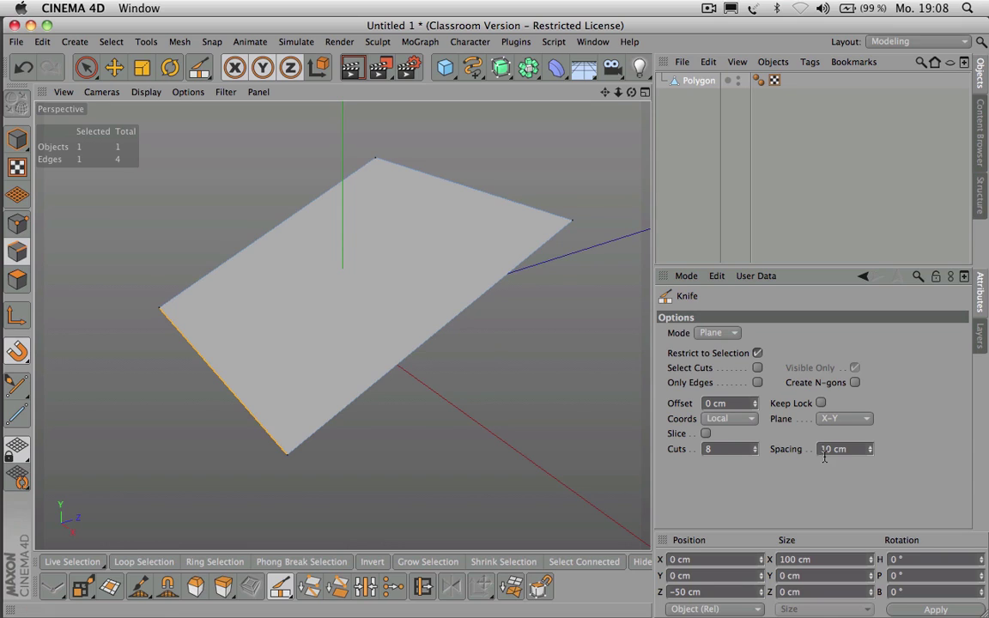
key(BackSpace)
key(BackSpace)
text(5)
click(757, 353)
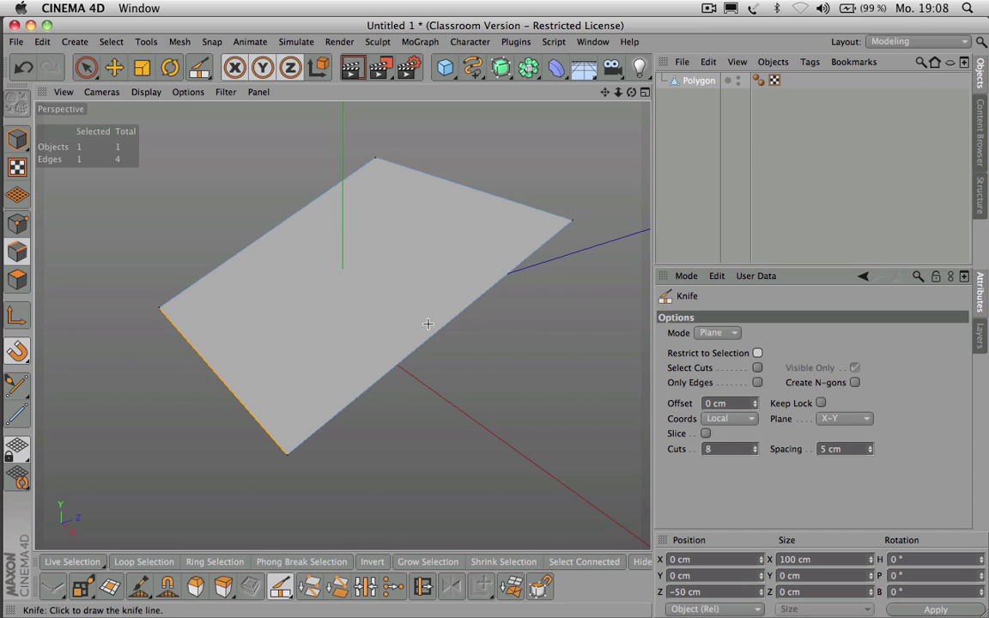
click(432, 330)
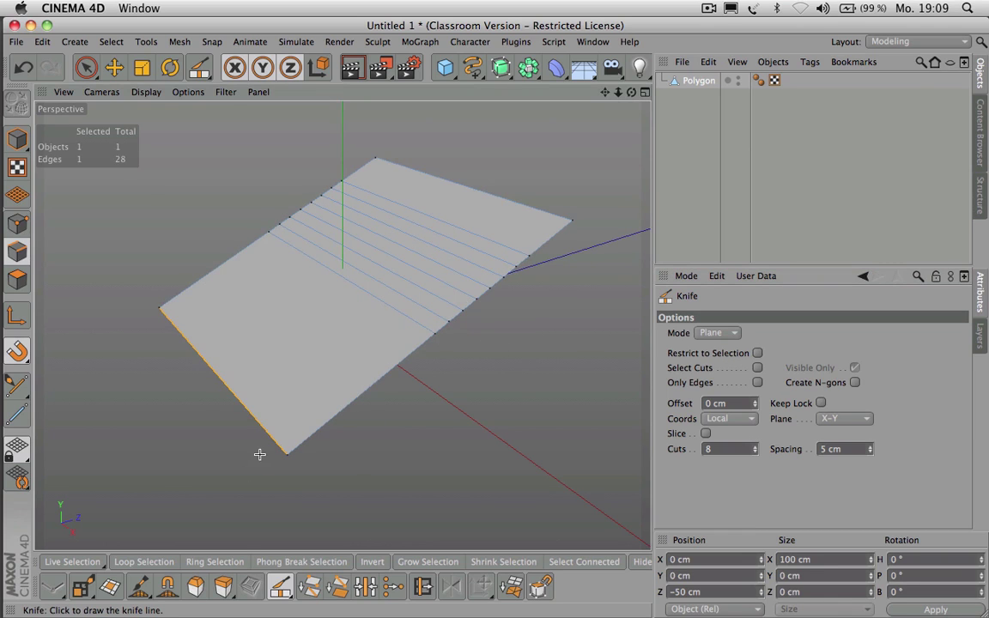
Step: Set the Knife's spacing to 2 cm and make another set of plane cuts near the polygon's front edge
click(826, 449)
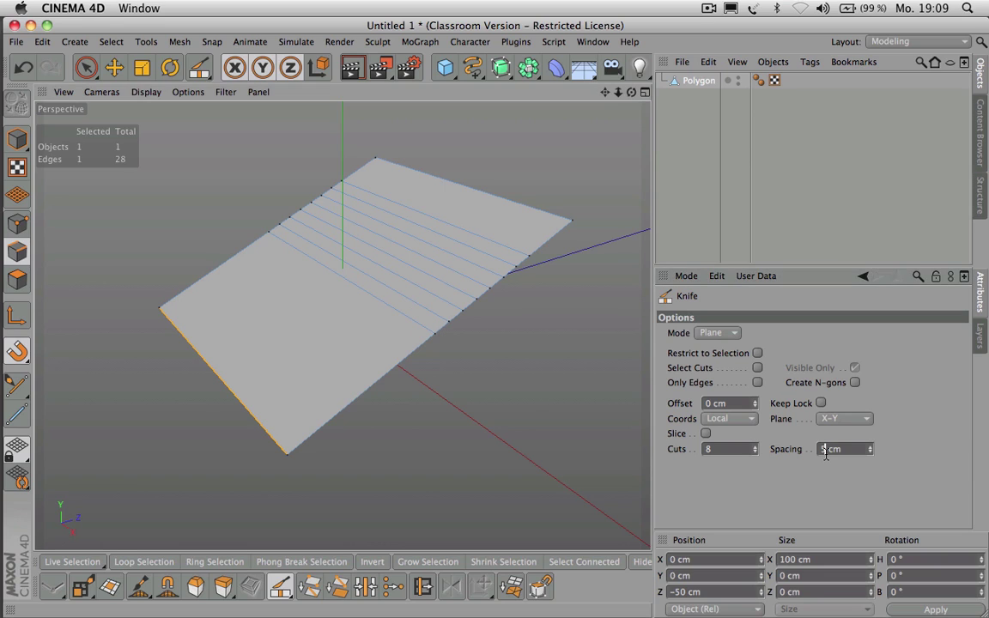
text(2)
key(Return)
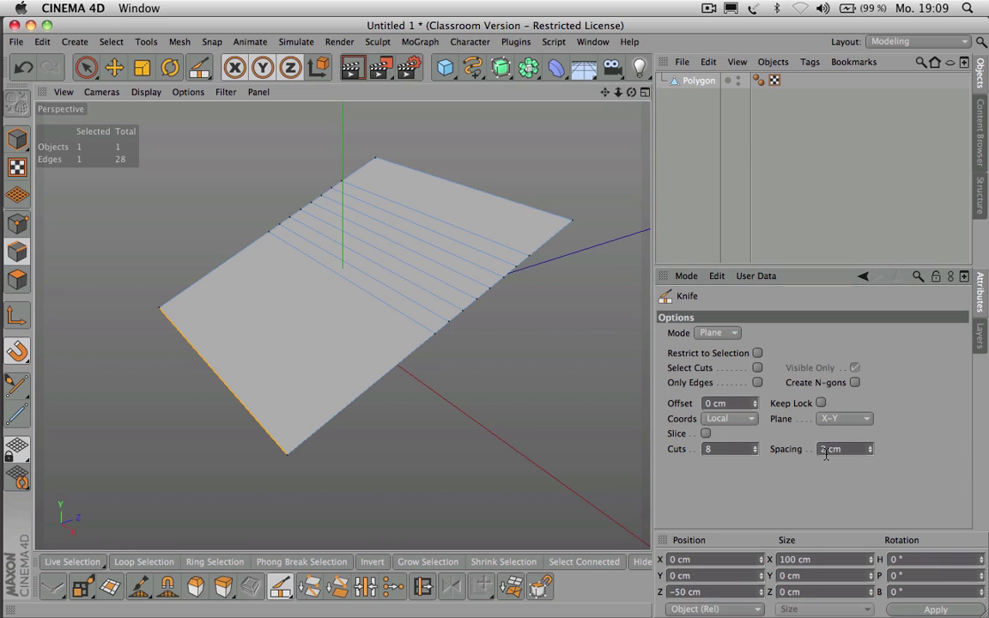
click(318, 402)
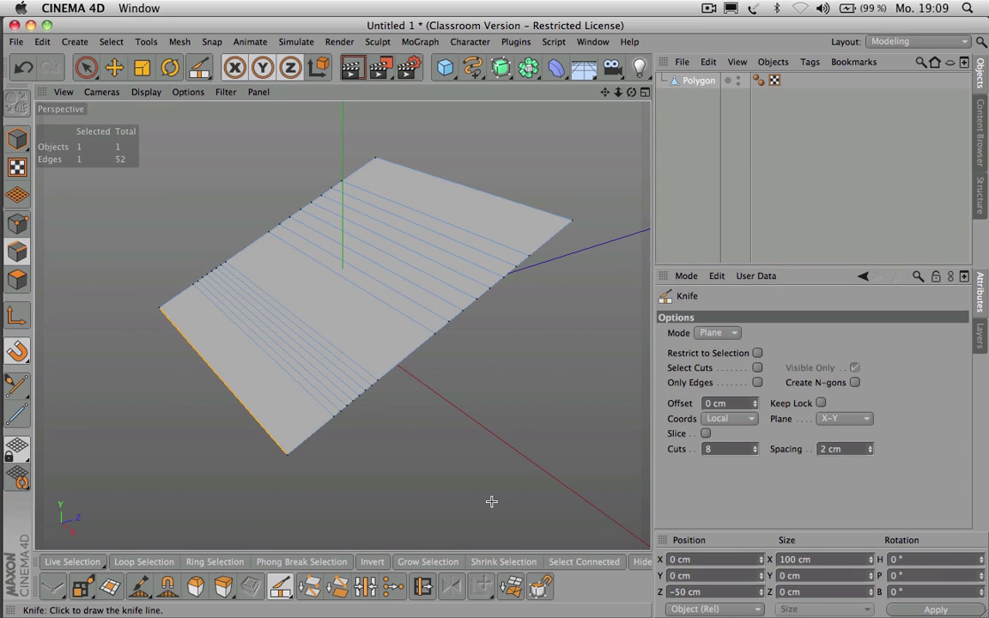
drag(631, 92, 721, 101)
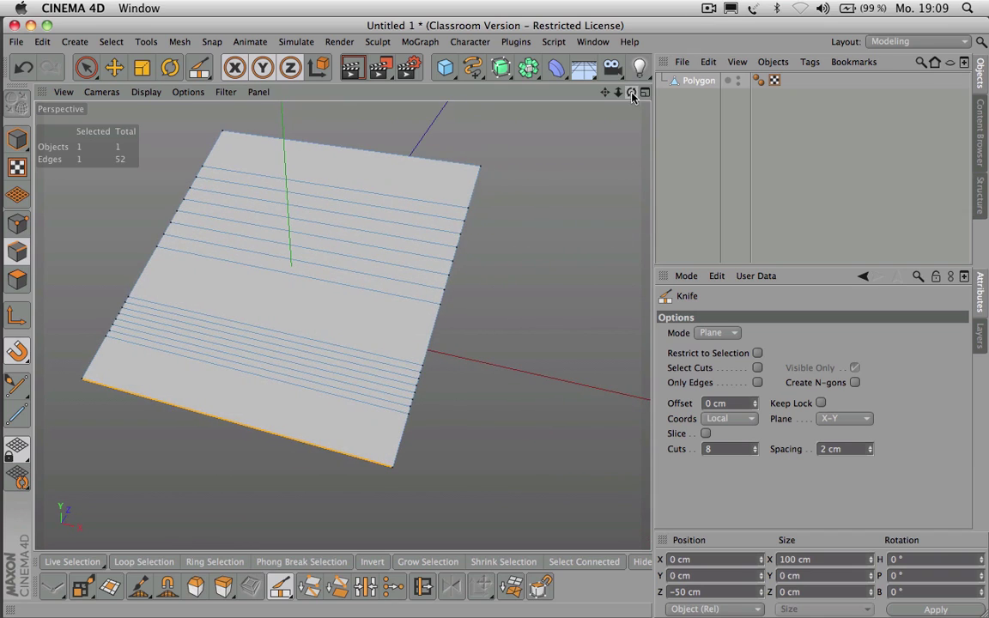
Step: Delete the cut polygon, create a new 100 × 100 cm polygon object and make it editable
click(695, 81)
key(Delete)
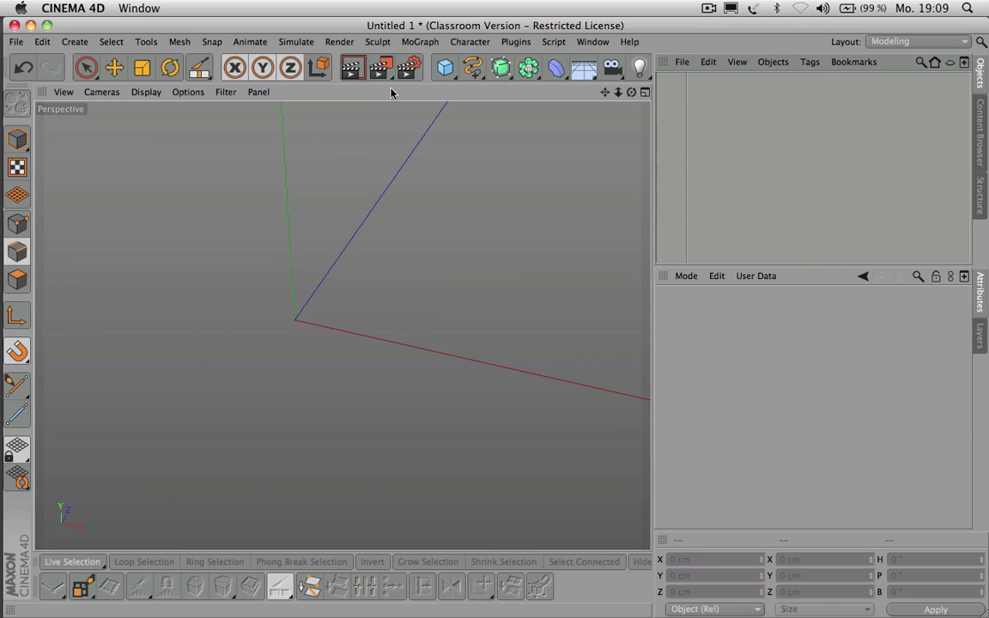
drag(445, 78, 647, 123)
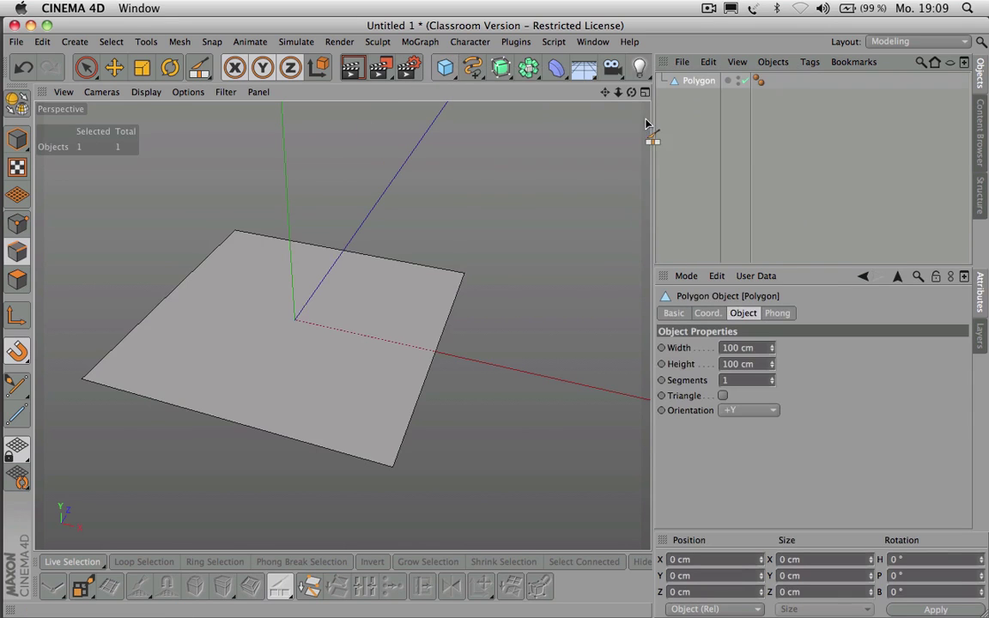
click(17, 102)
Step: Select the new polygon's front edge and scale it to about 193.7 cm wide
click(86, 67)
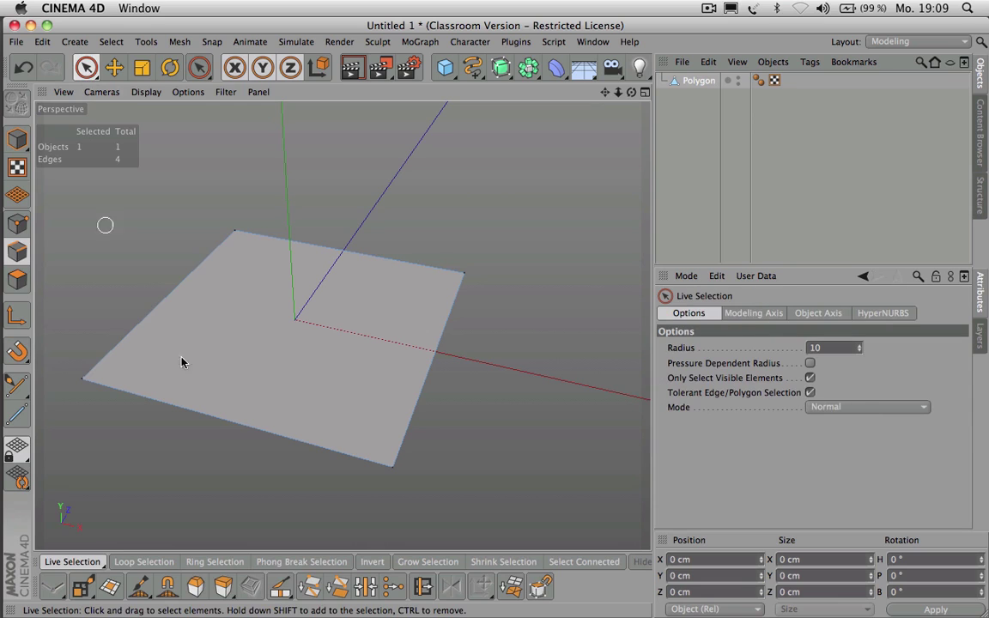
click(221, 431)
key(t)
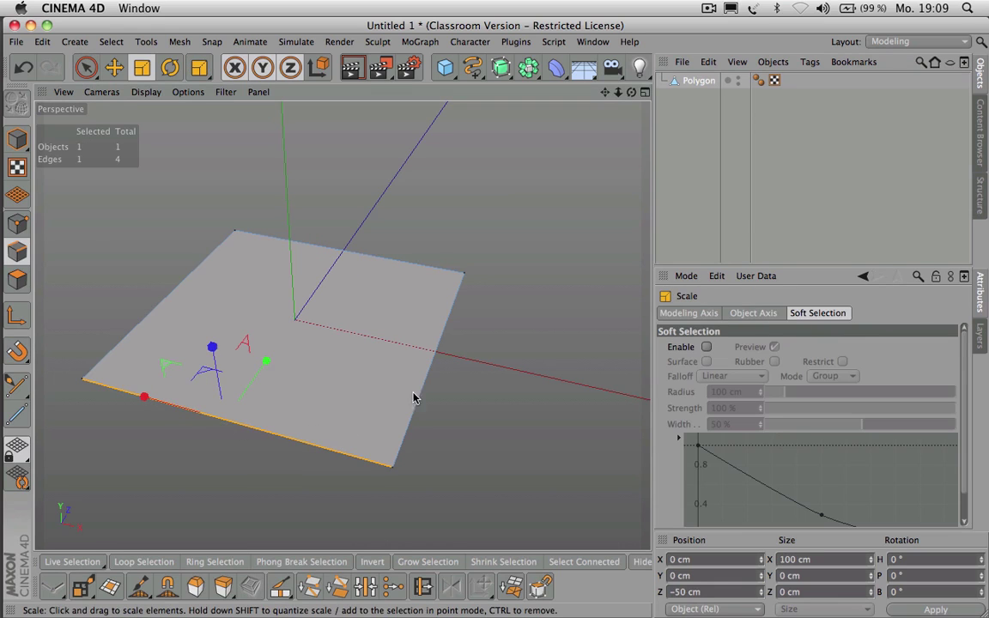
drag(494, 388, 445, 344)
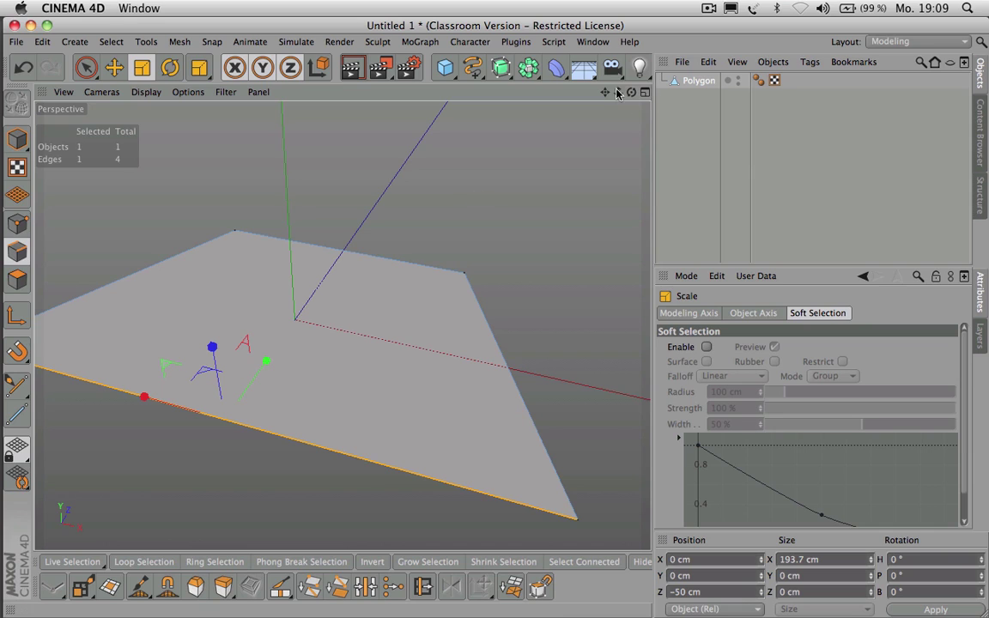
Step: Select the polygon's shorter back edge and move it up to a Y position of about 67.7 cm
drag(605, 92, 636, 34)
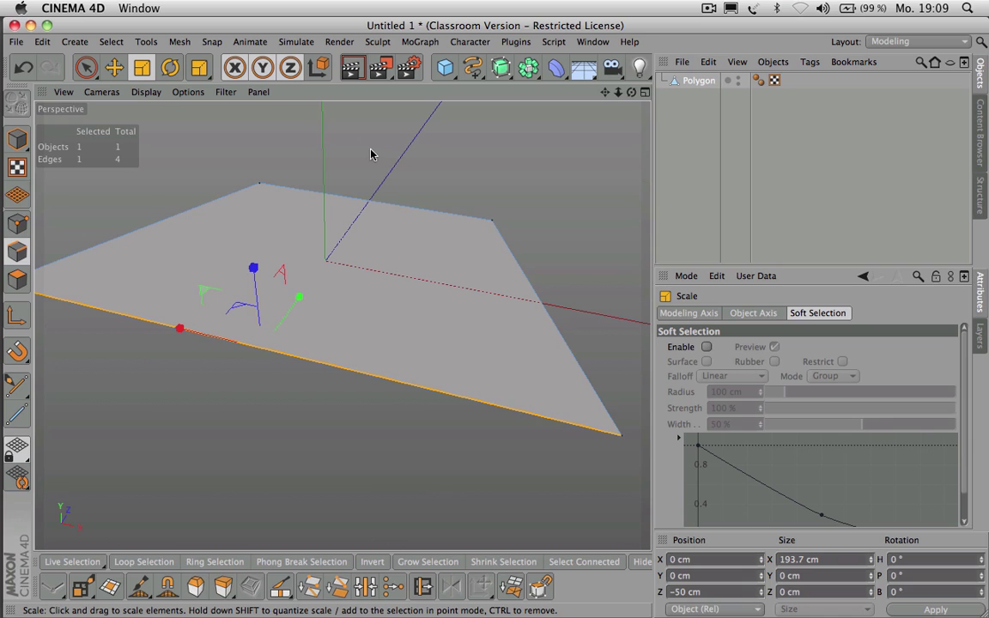
drag(631, 92, 586, 122)
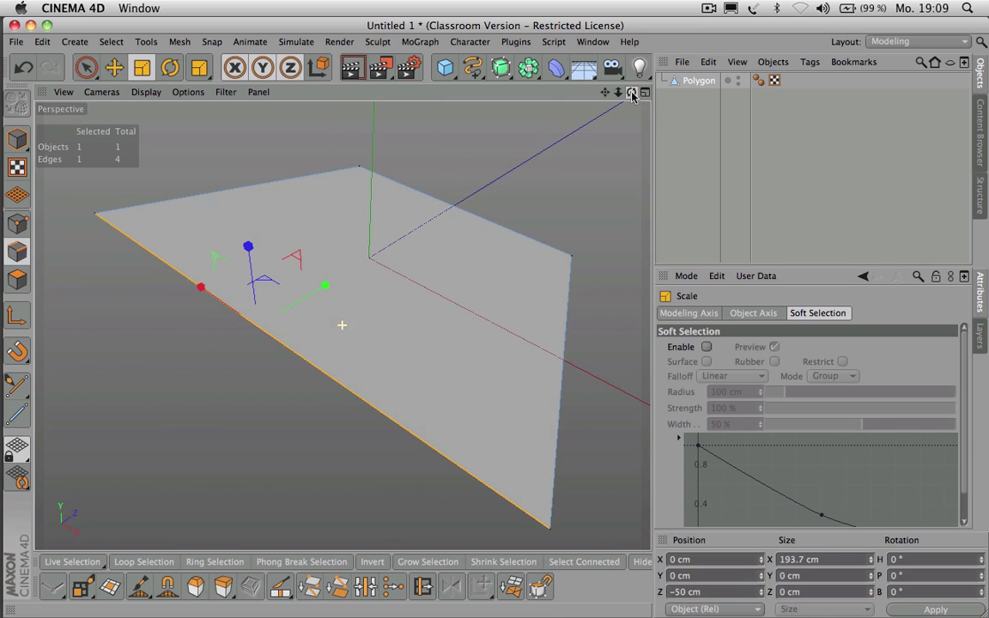
click(491, 222)
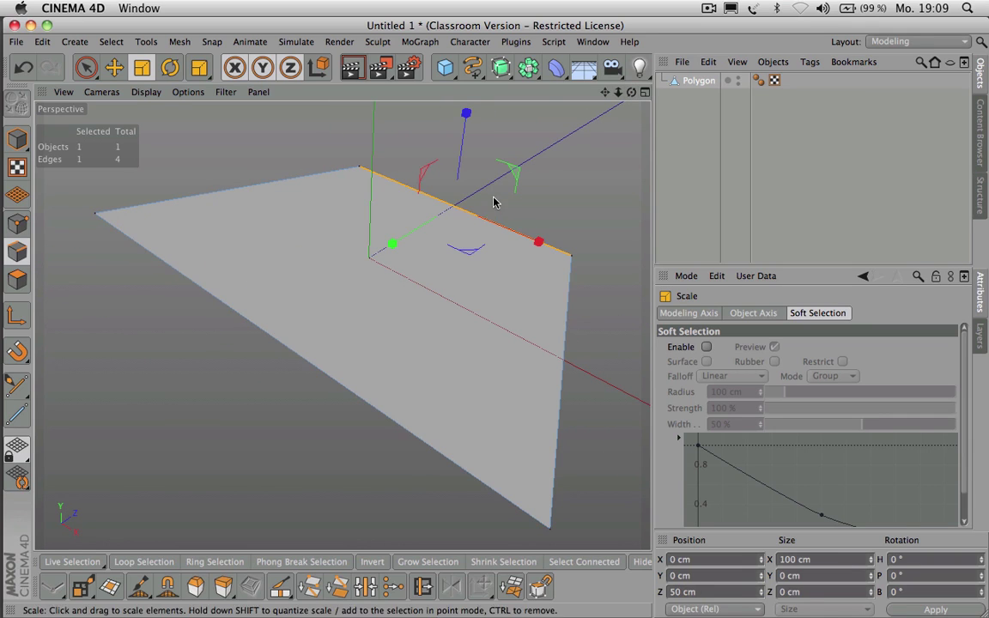
click(114, 67)
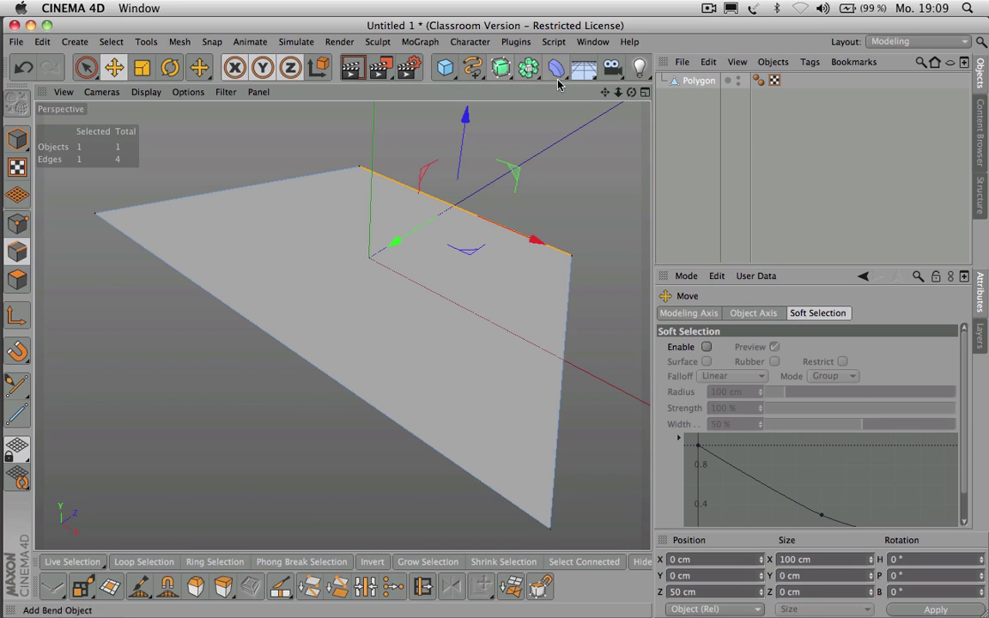
drag(618, 92, 618, 96)
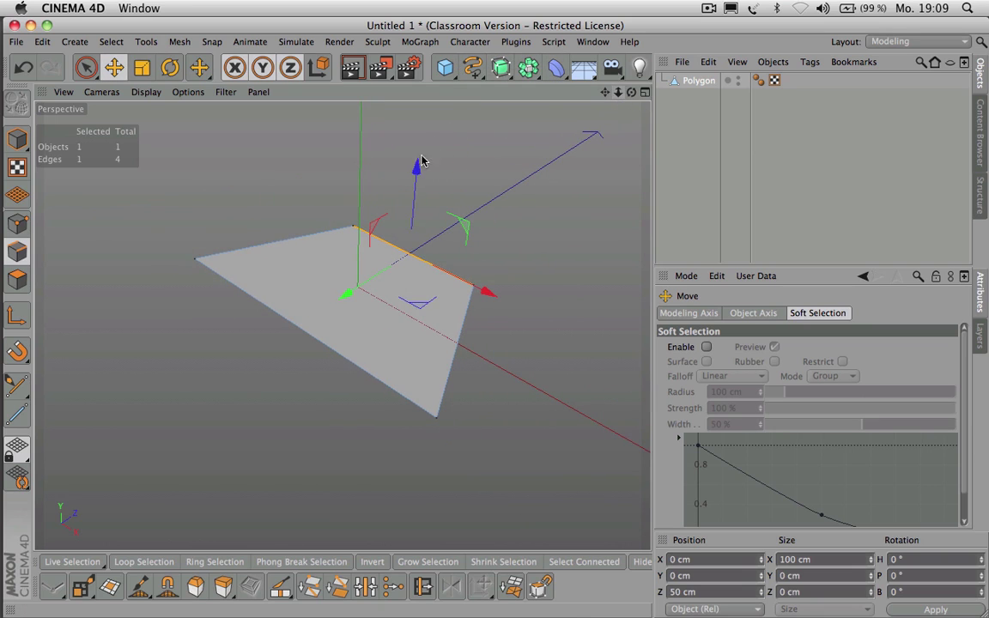
drag(413, 166, 421, 72)
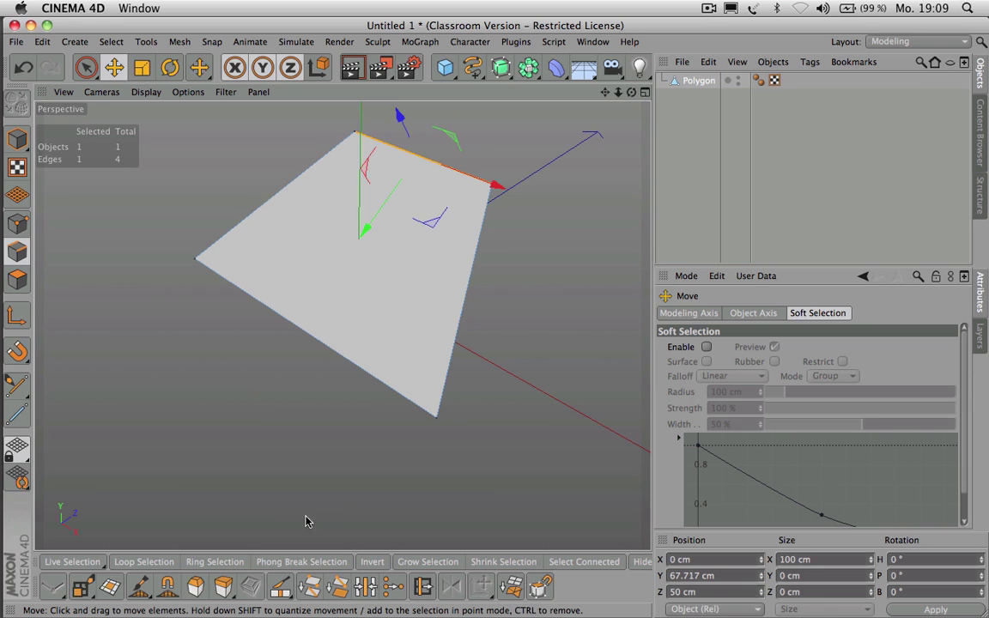
Step: Set the Knife's cutting plane to Y-Z with 20 cm spacing and preview the plane cuts on the polygon
click(280, 587)
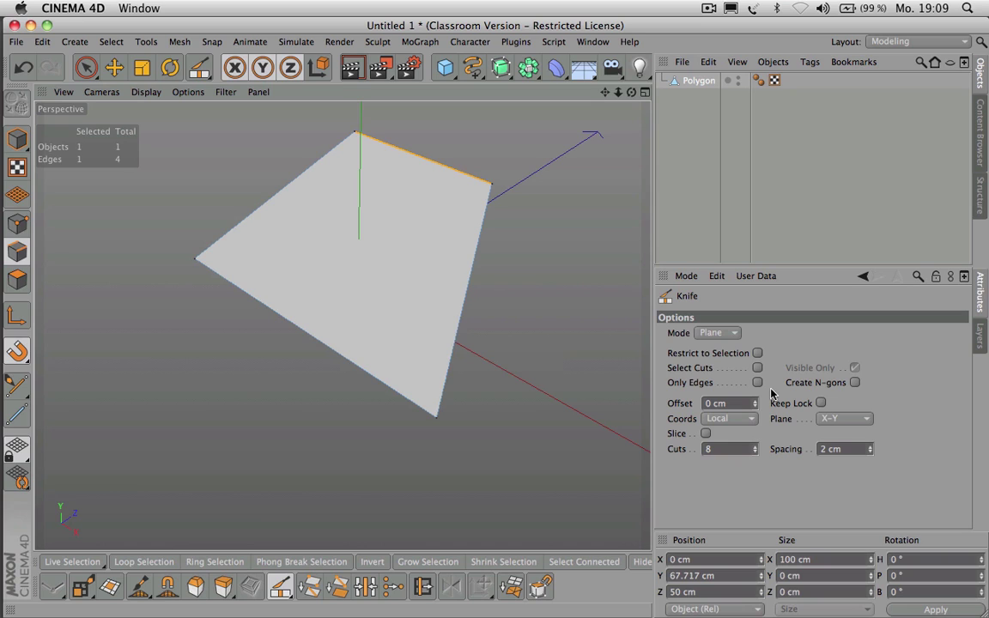
click(829, 424)
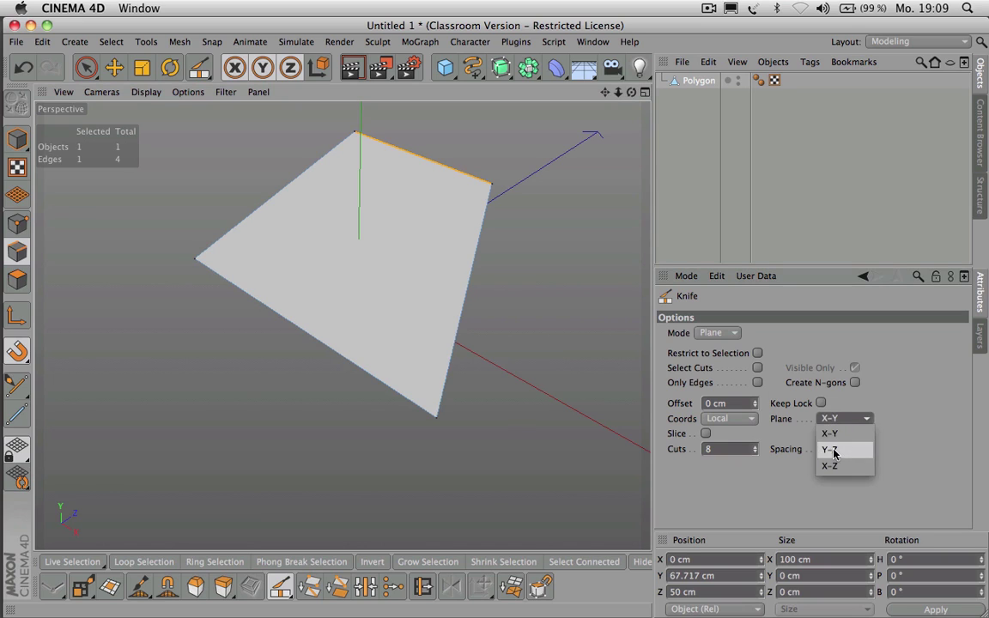
click(830, 450)
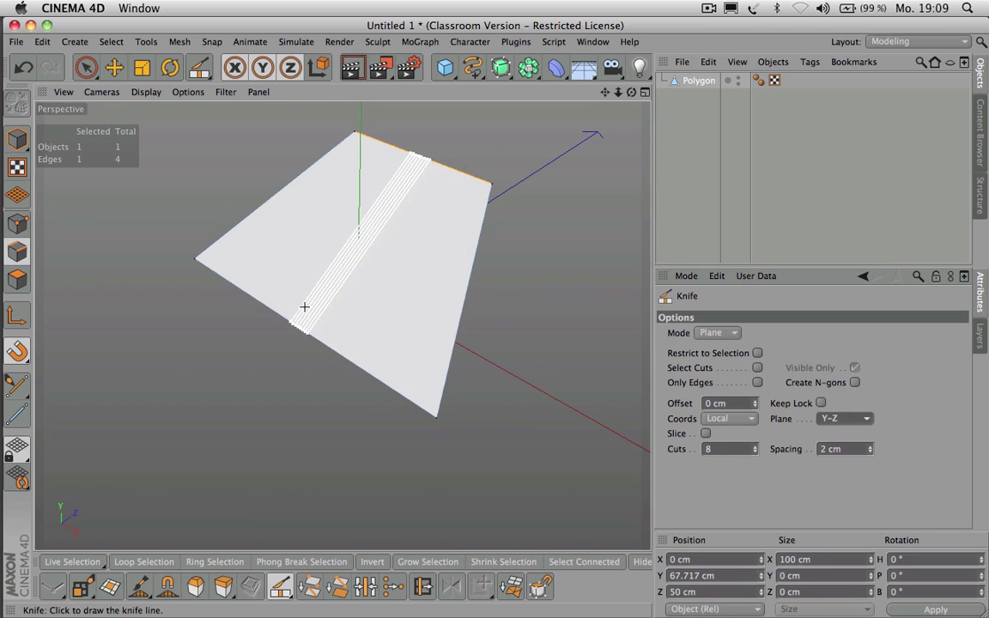
click(824, 452)
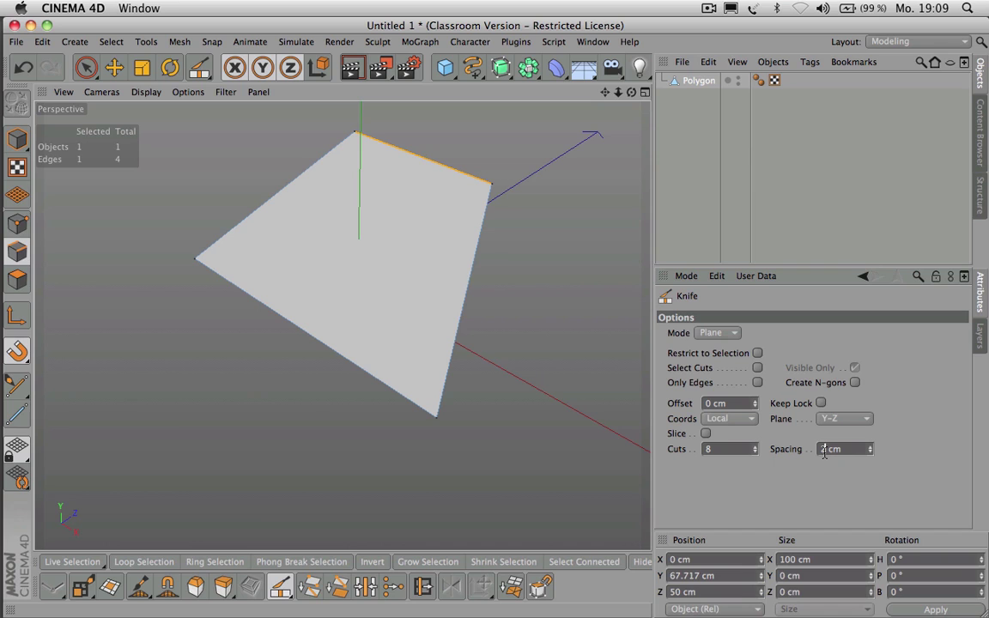
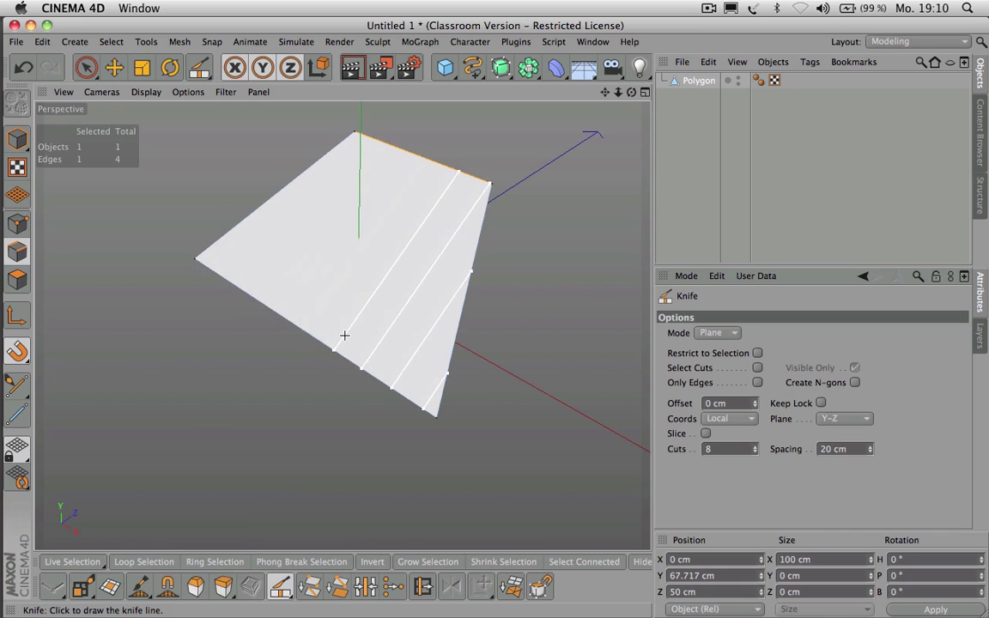
Step: Select the polygon's long front edge and set its X size to 200 cm
click(86, 67)
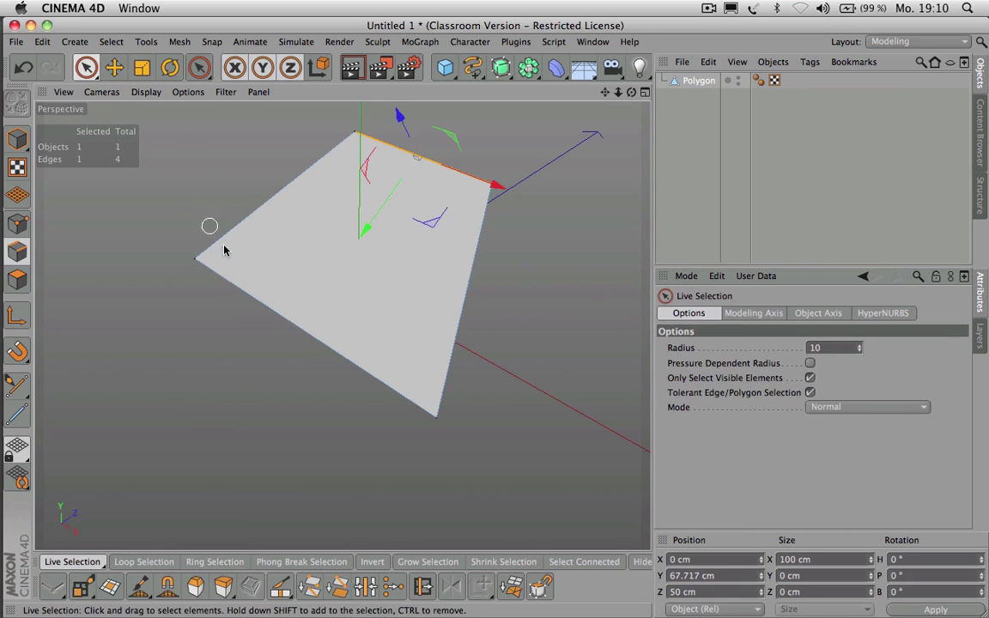
click(221, 285)
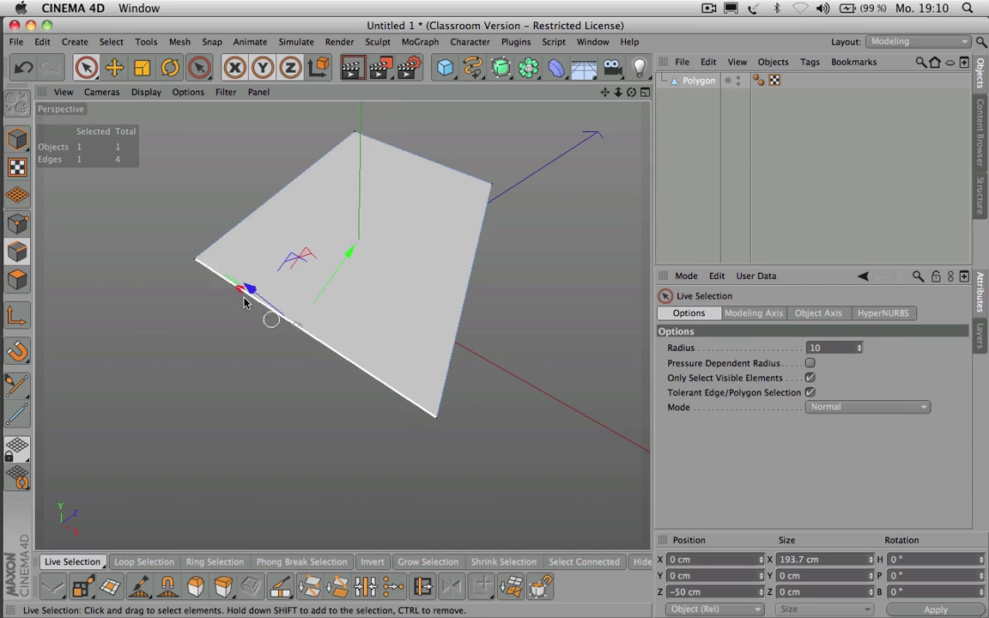
click(795, 560)
text(2)
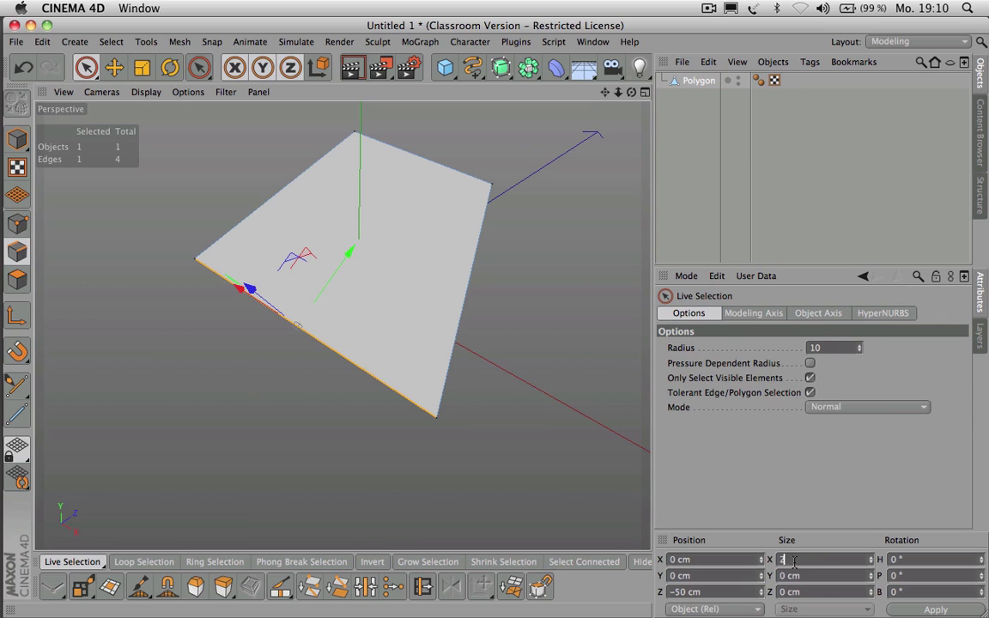
text(00)
key(Return)
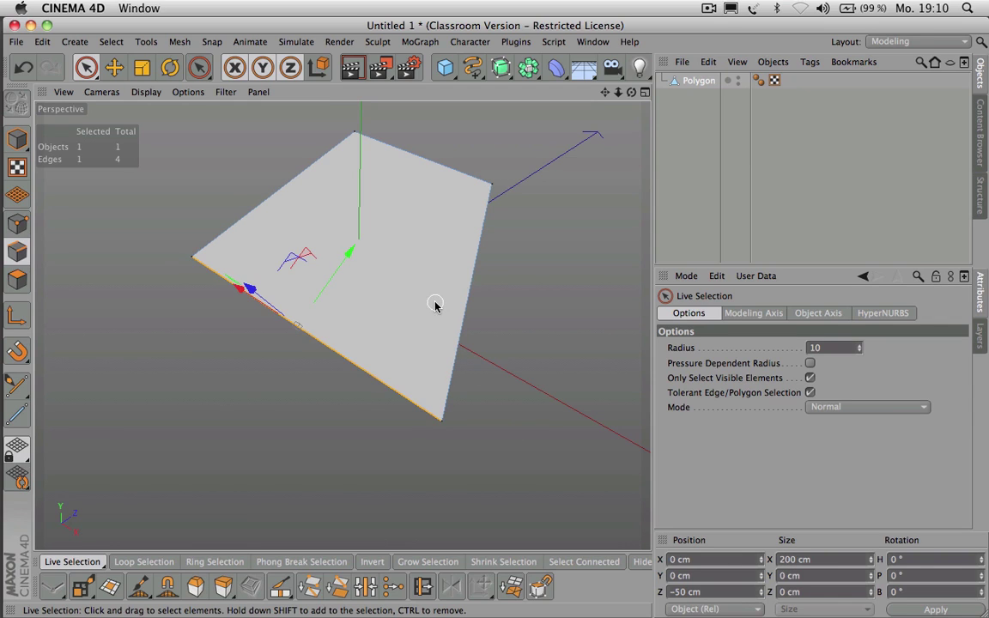
Step: Set the Knife to 10 cuts and apply the Y-Z plane cuts starting at the polygon's front corner
click(281, 586)
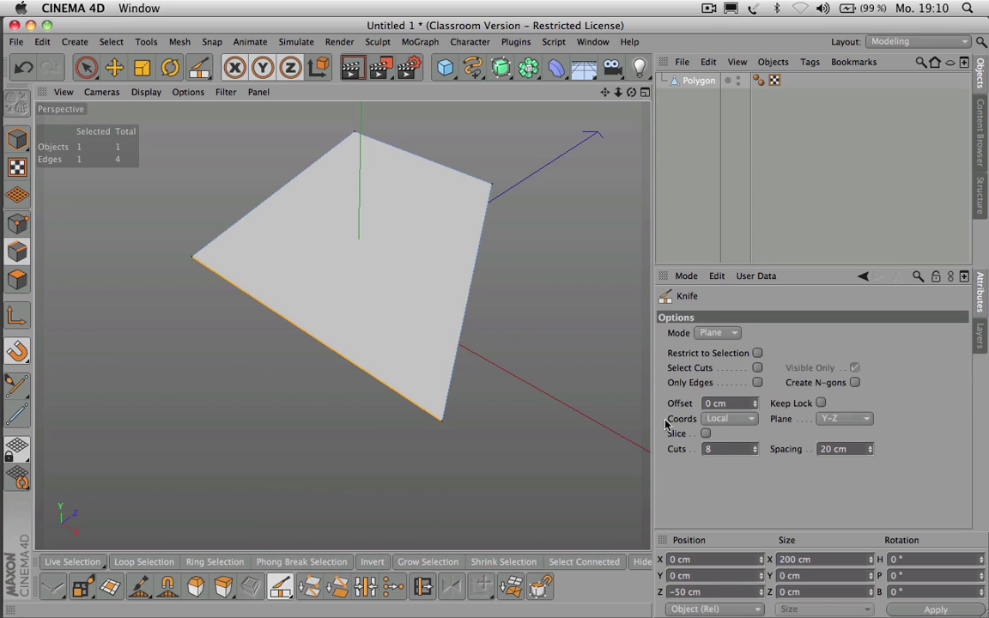
click(743, 454)
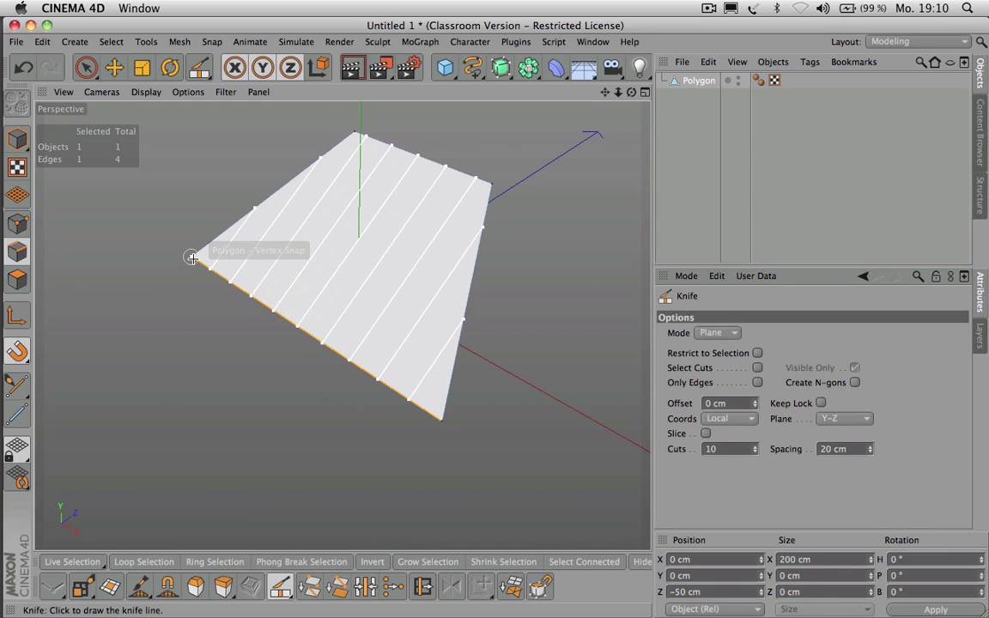
click(191, 257)
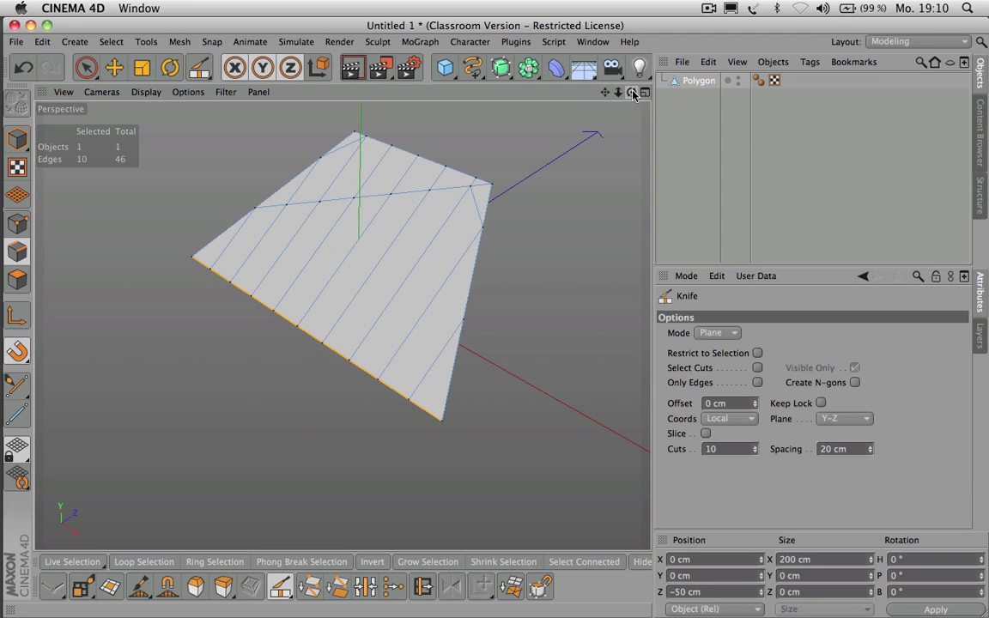
Step: Enable Create N-gons for the Knife, undo the previous plane cuts and repeat them from the same corner of the polygon
click(855, 383)
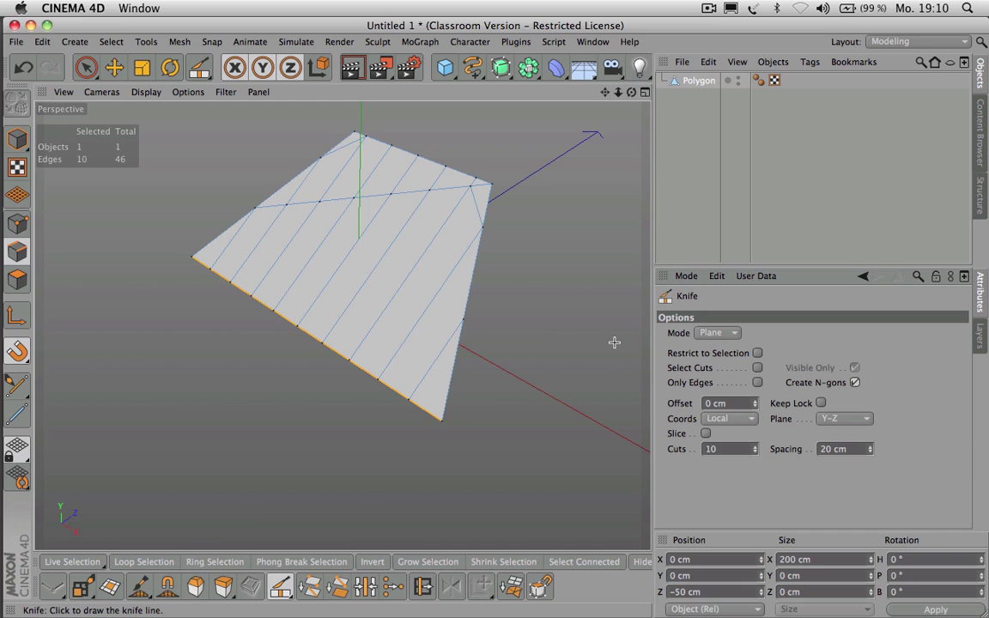
key(super+z)
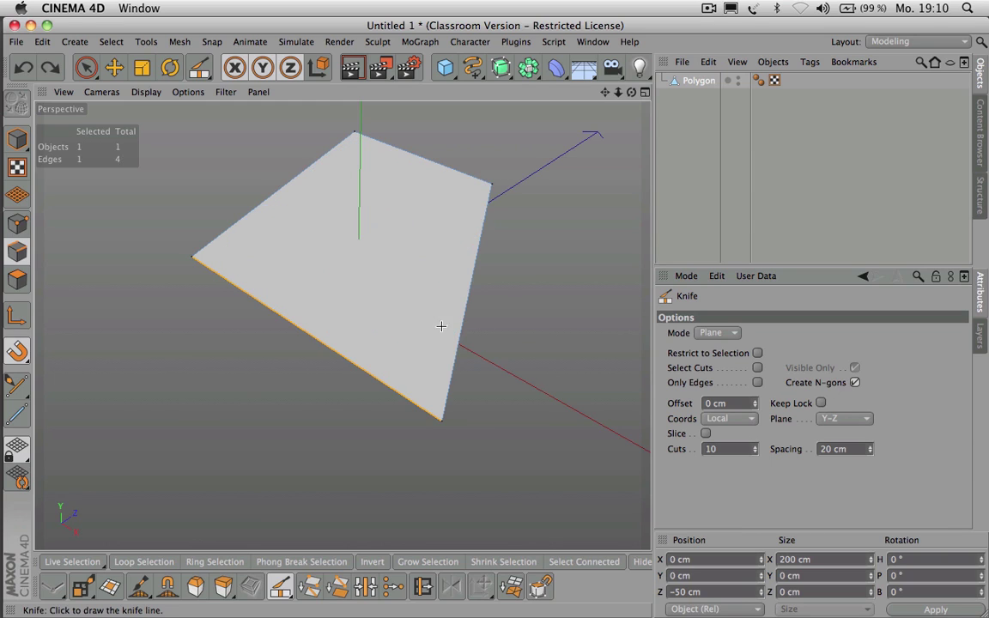
click(190, 257)
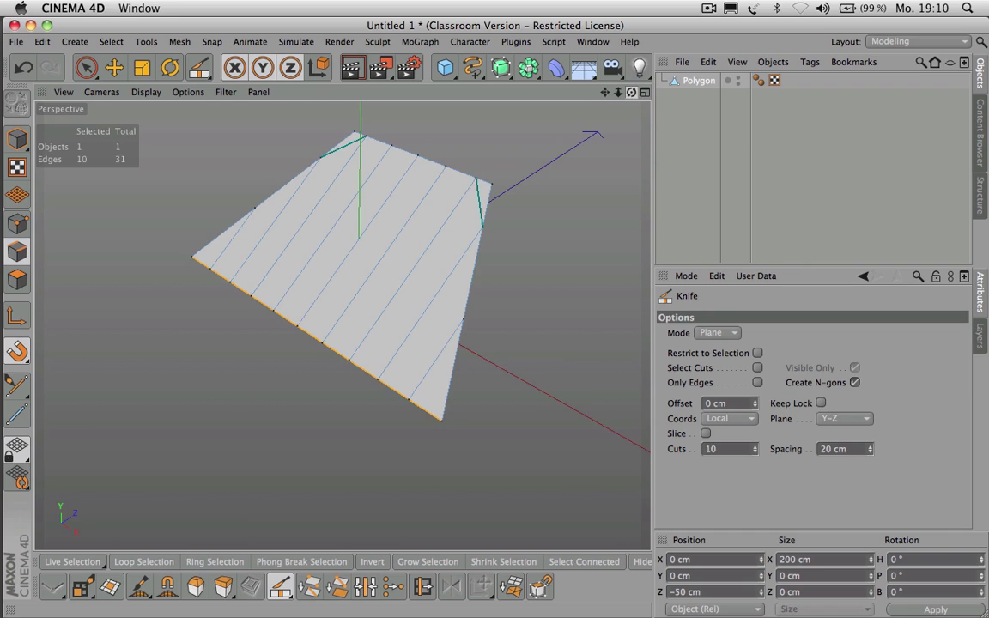
drag(631, 92, 576, 105)
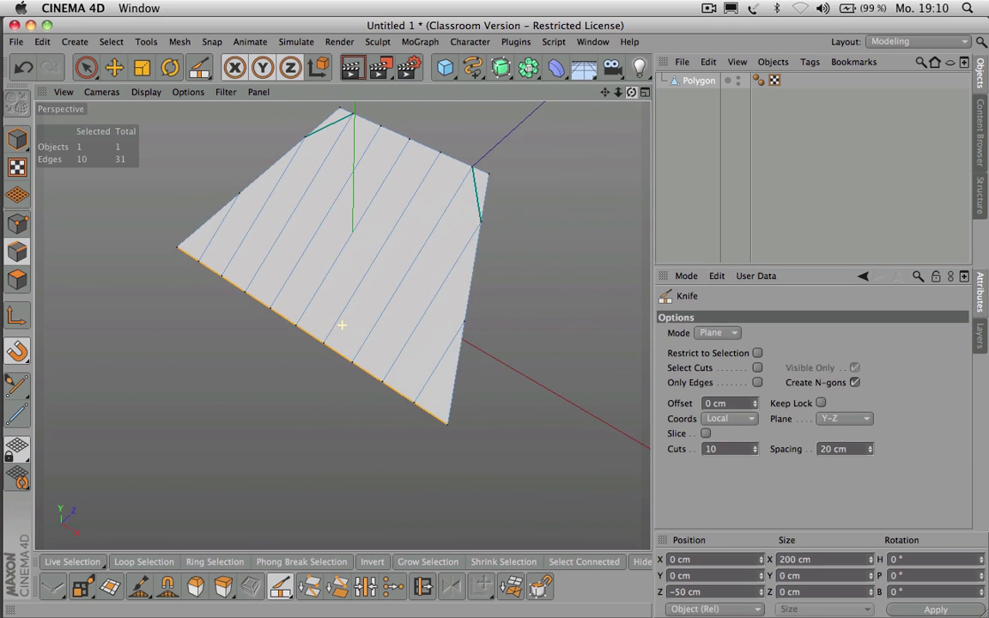
Step: Set the Knife's cutting plane to X-Y and cut the polygon crosswise into a grid, starting at the other front corner
click(835, 418)
click(831, 434)
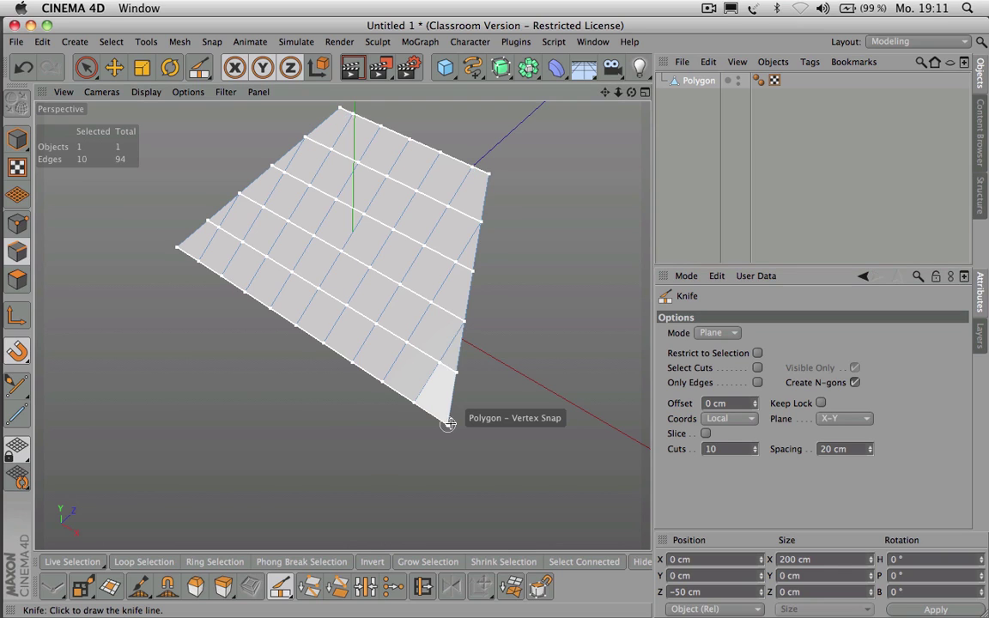
click(447, 425)
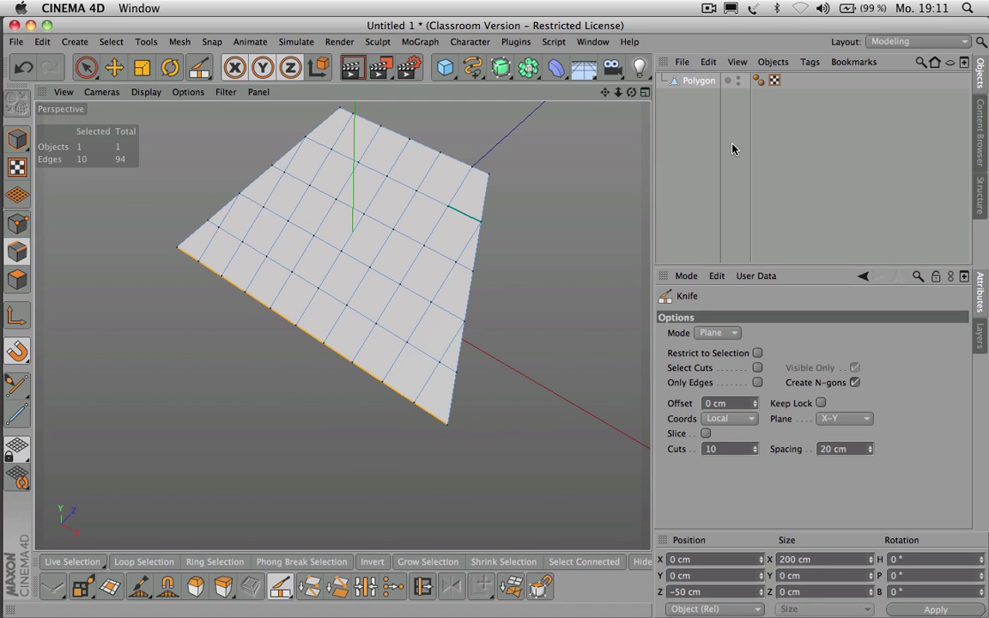
click(643, 94)
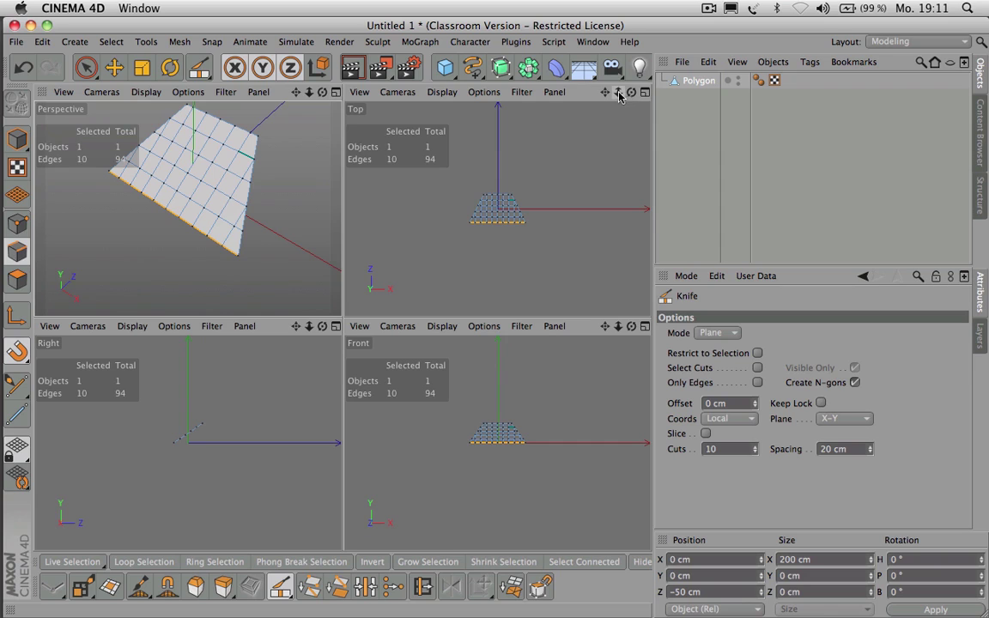
drag(618, 96, 725, 96)
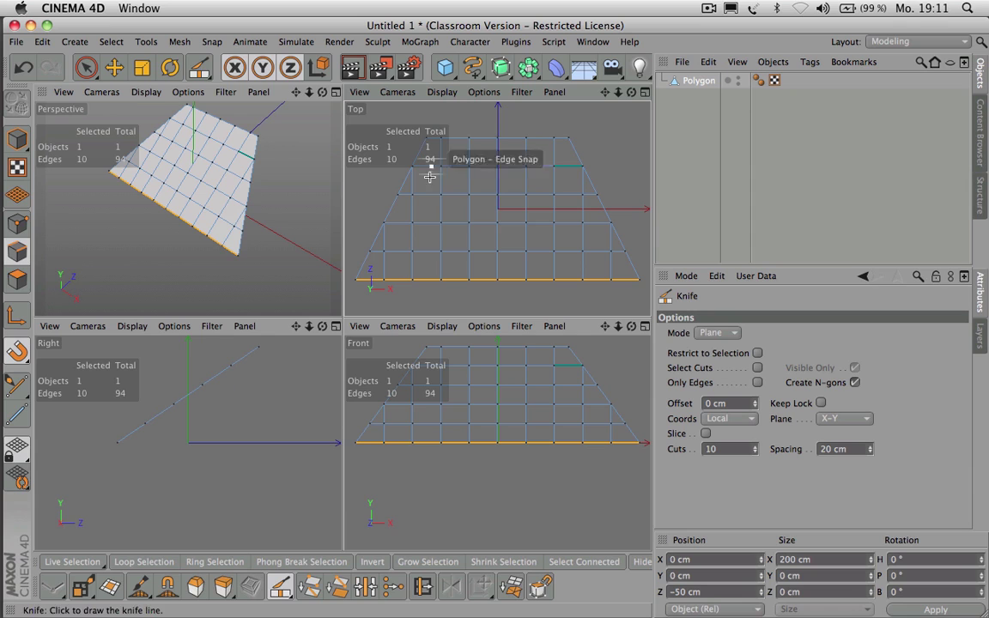
click(336, 92)
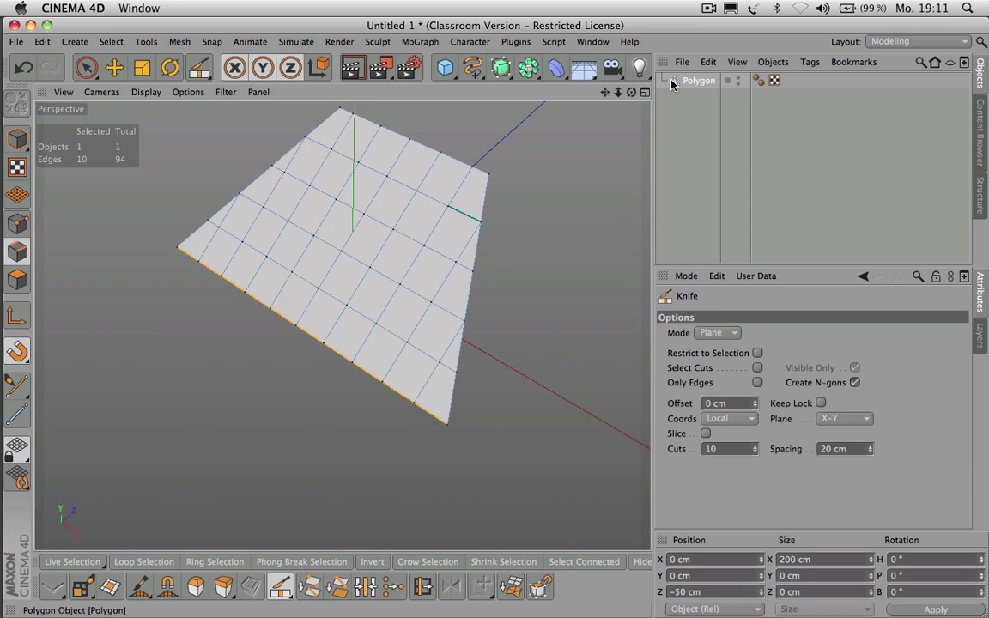
alt+drag(342, 324, 341, 324)
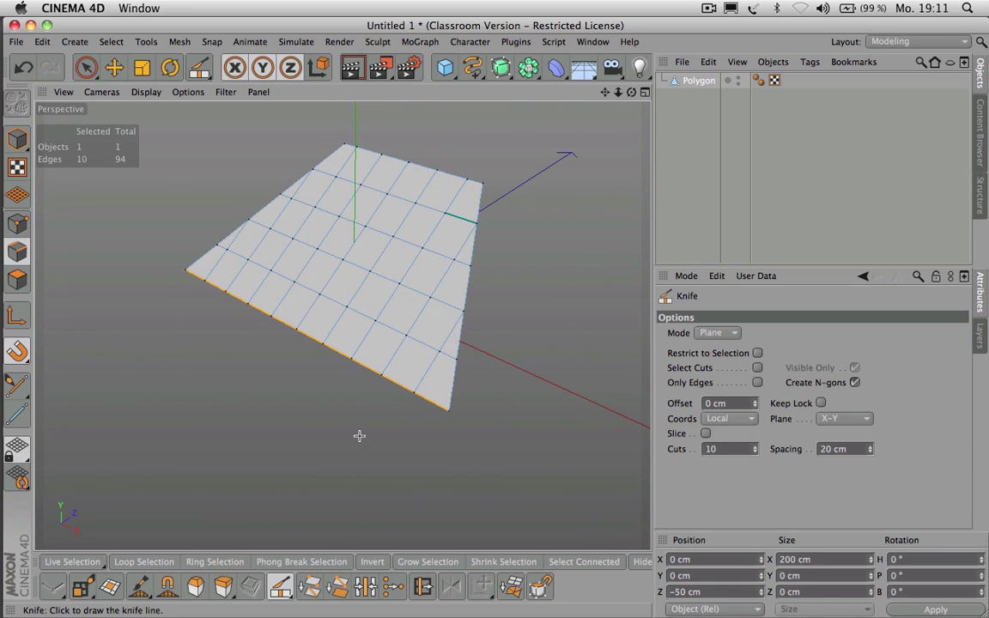
Step: Delete the gridded polygon, create a new 100 × 100 cm polygon object and make it editable
click(700, 81)
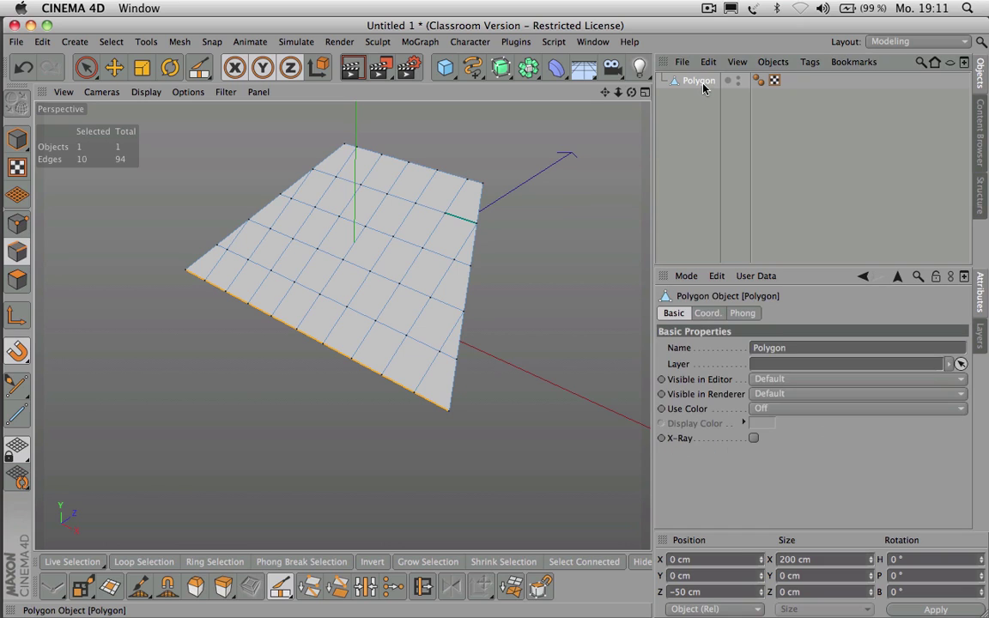
key(Delete)
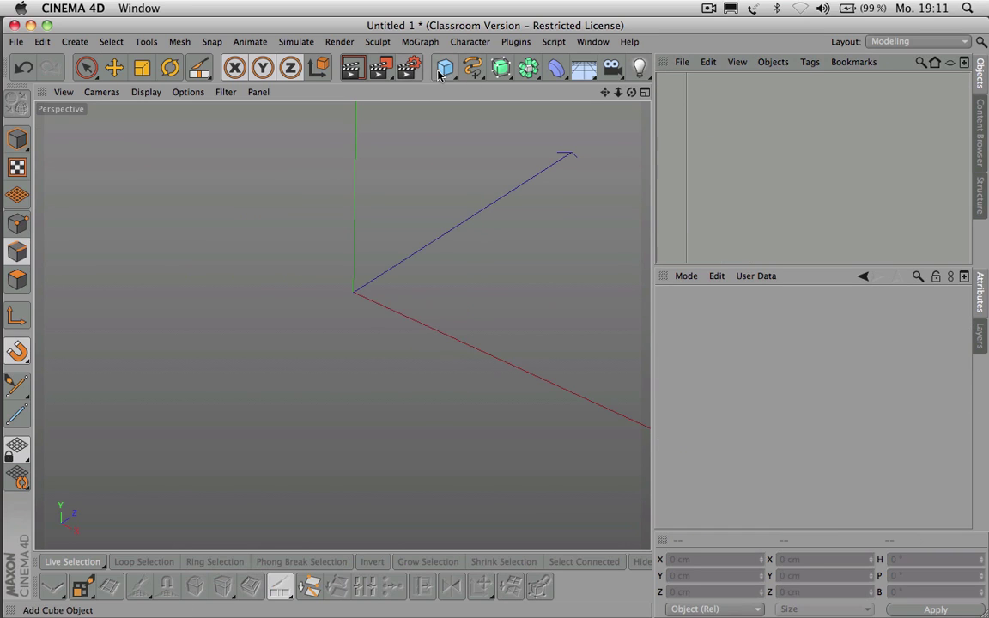
drag(445, 67, 669, 116)
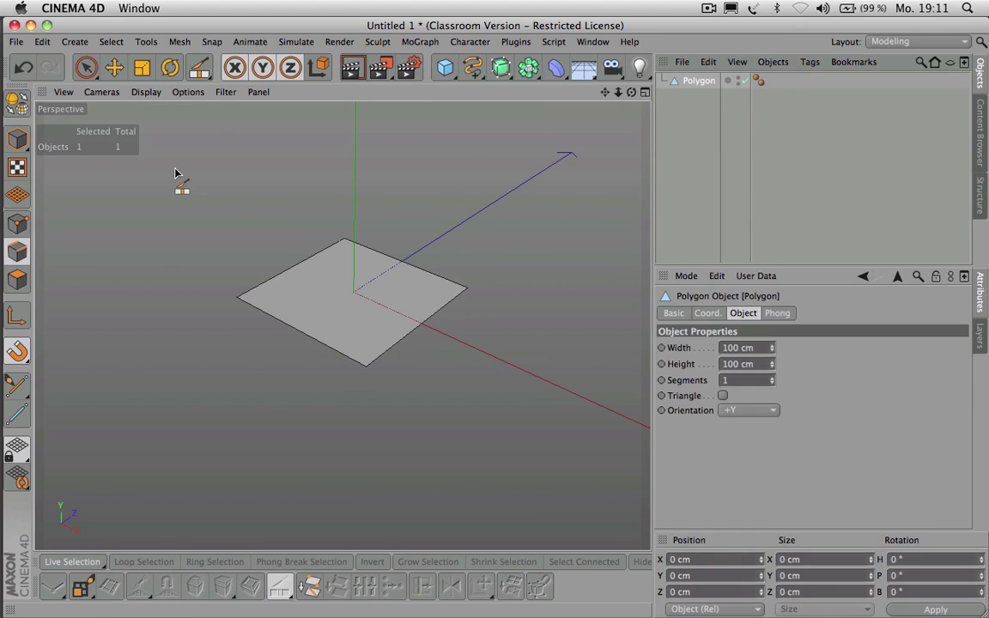
click(17, 102)
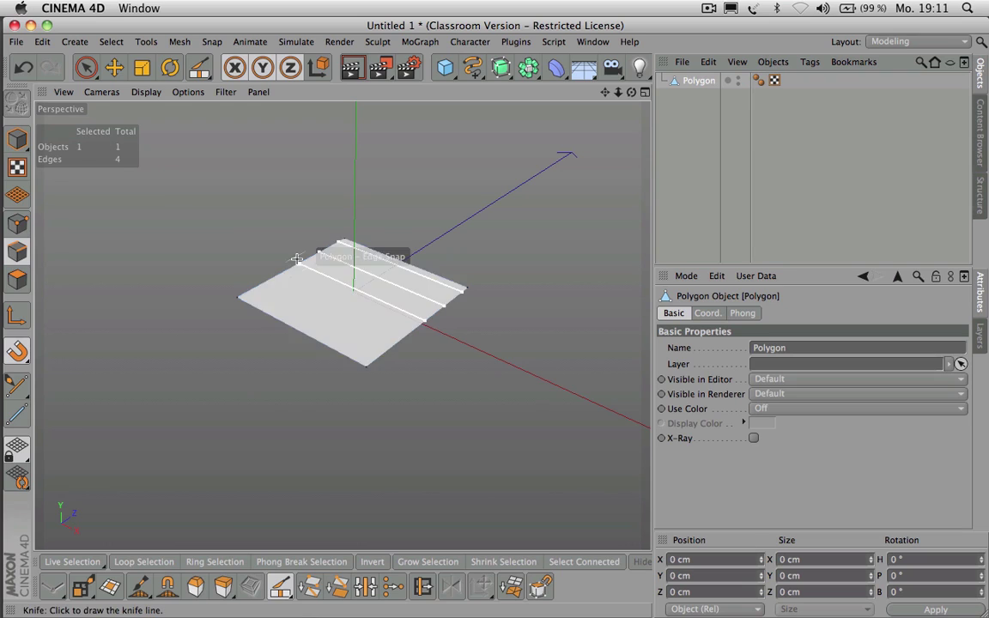
Step: Set the Knife to Loop mode and preview a loop cut along the new polygon's edges
click(280, 587)
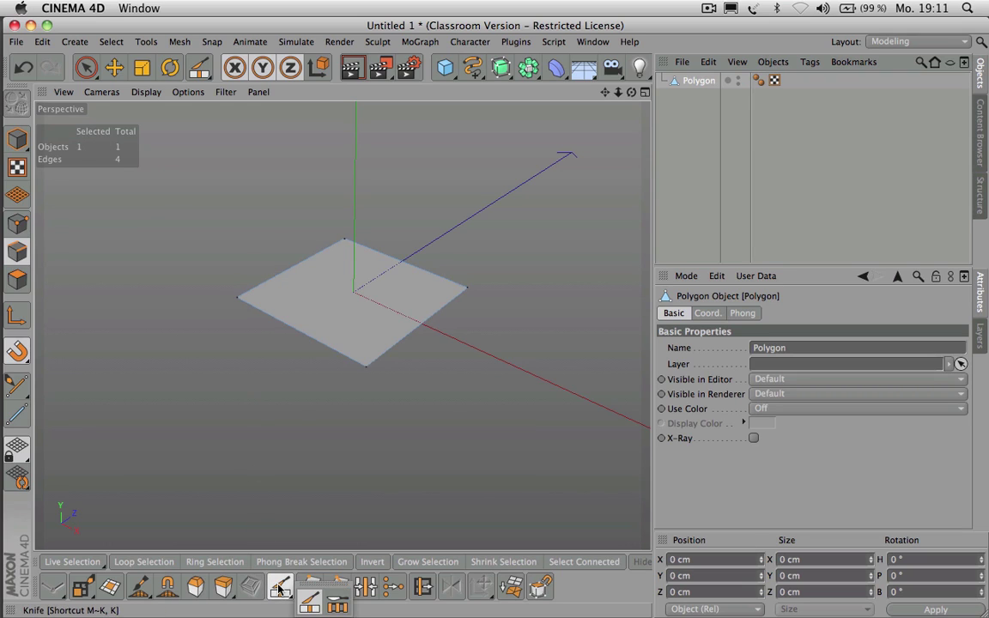
click(280, 587)
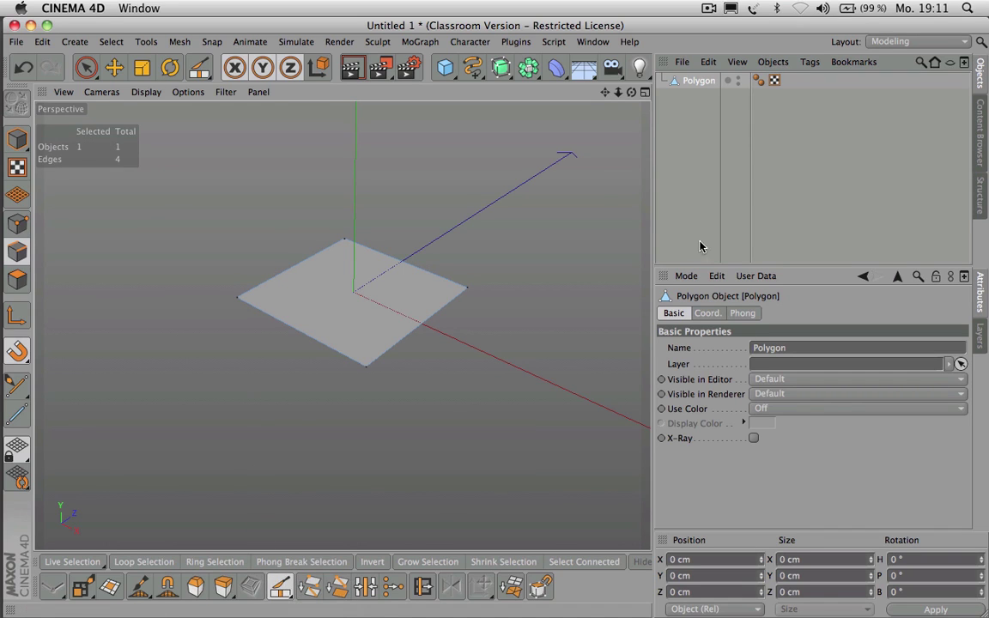
click(283, 586)
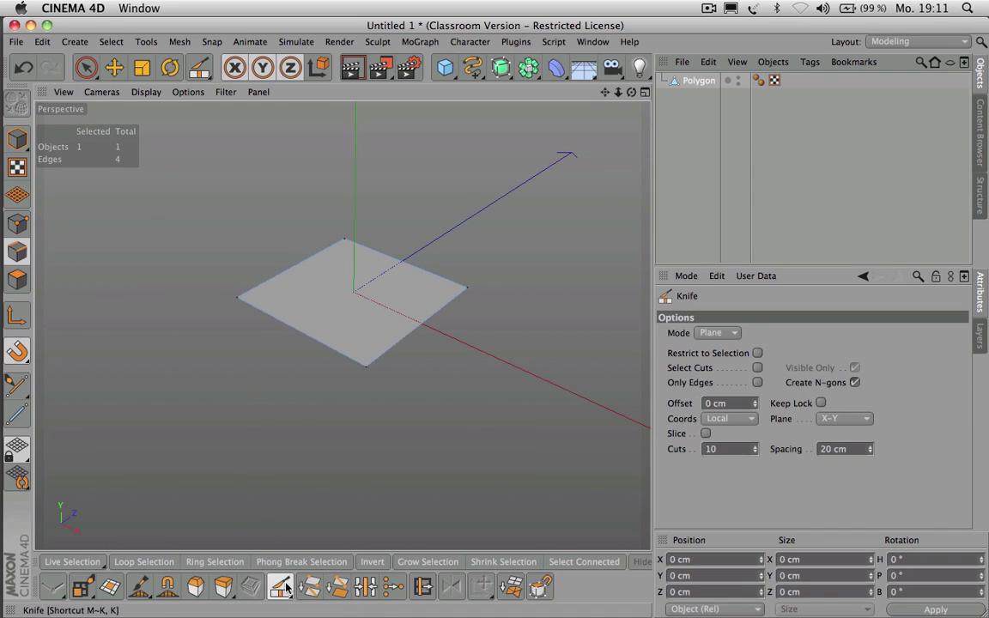
click(733, 333)
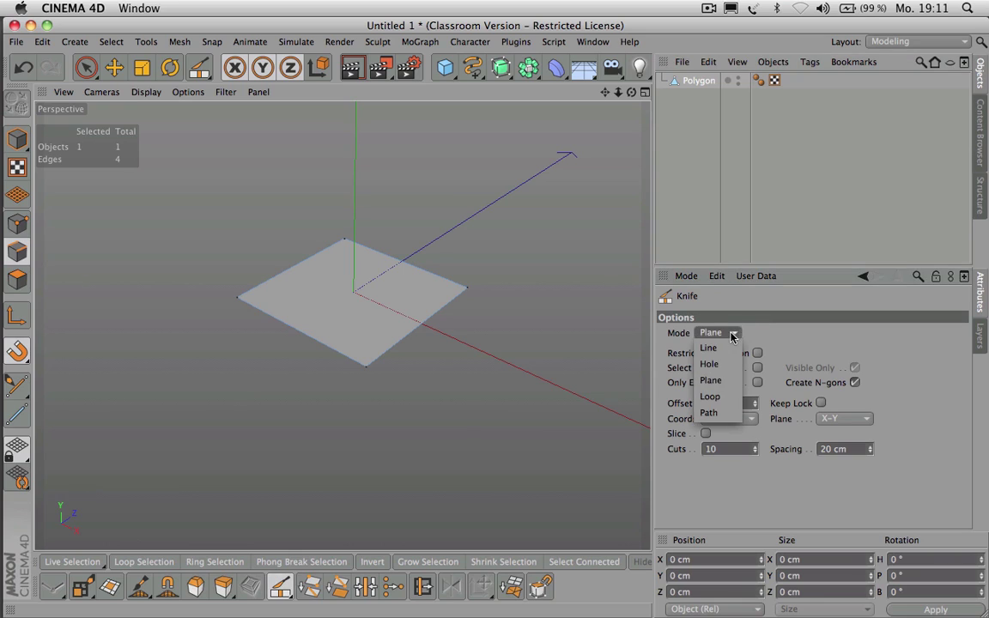
click(709, 399)
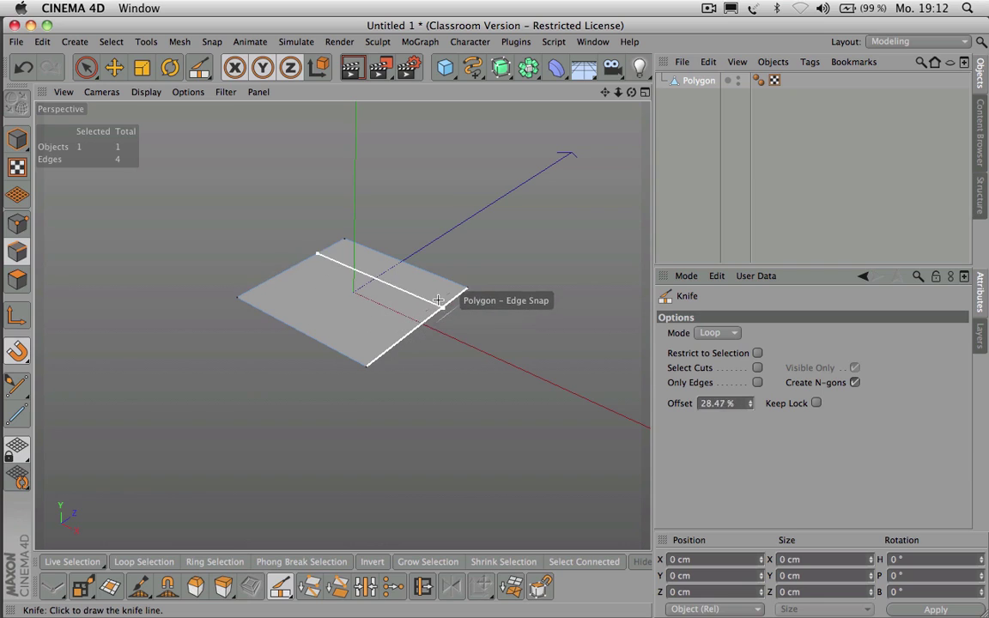
Step: Delete the polygon, create a 200 cm cube and make it editable
click(706, 86)
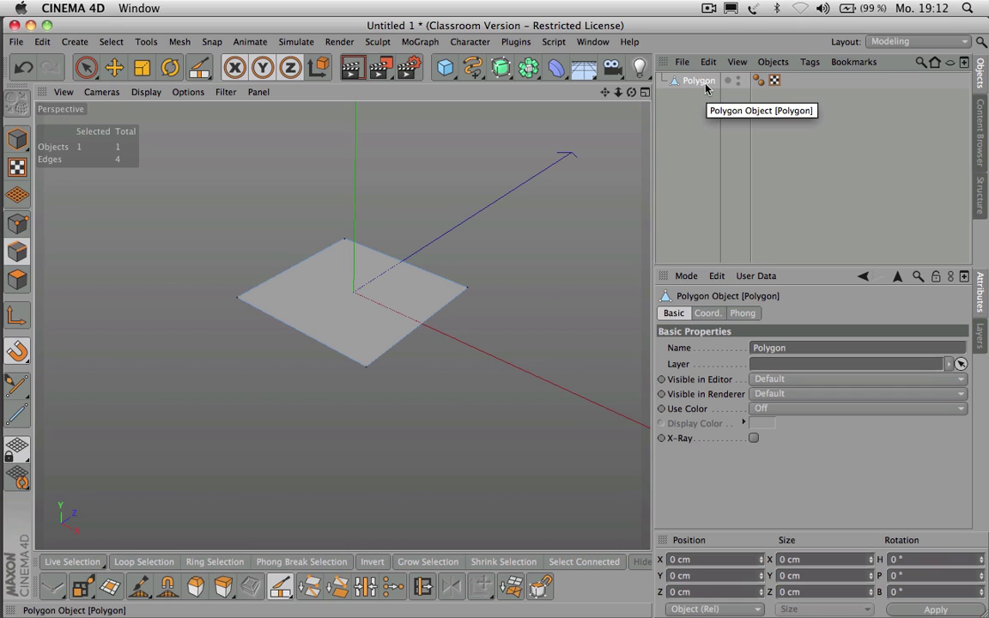
key(Delete)
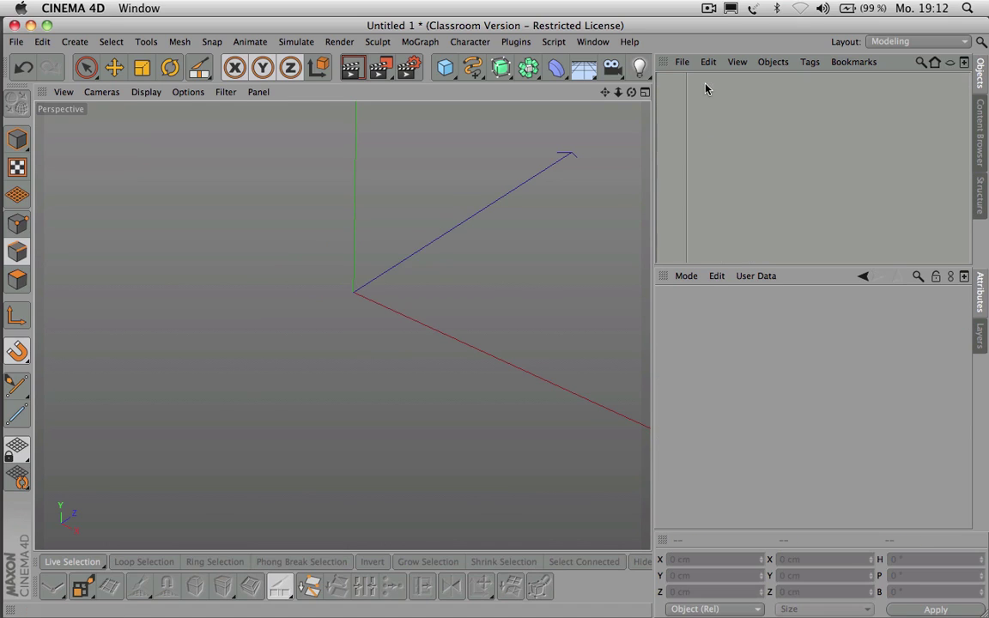
click(444, 68)
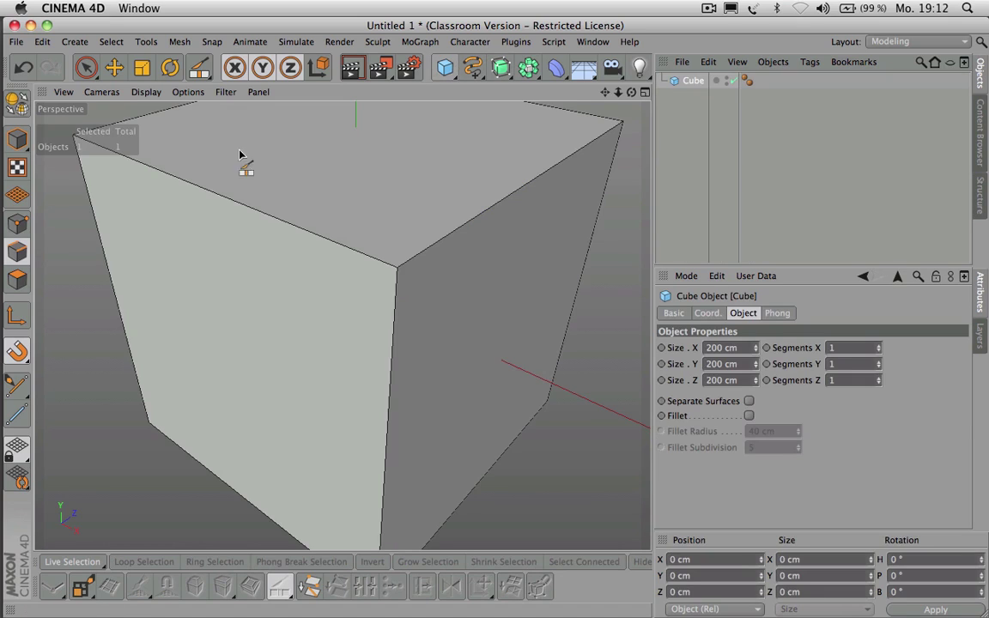
click(17, 103)
Step: Cut three loops around the cube with the Knife: one horizontal near its top and two vertical across its top and side
drag(619, 92, 541, 93)
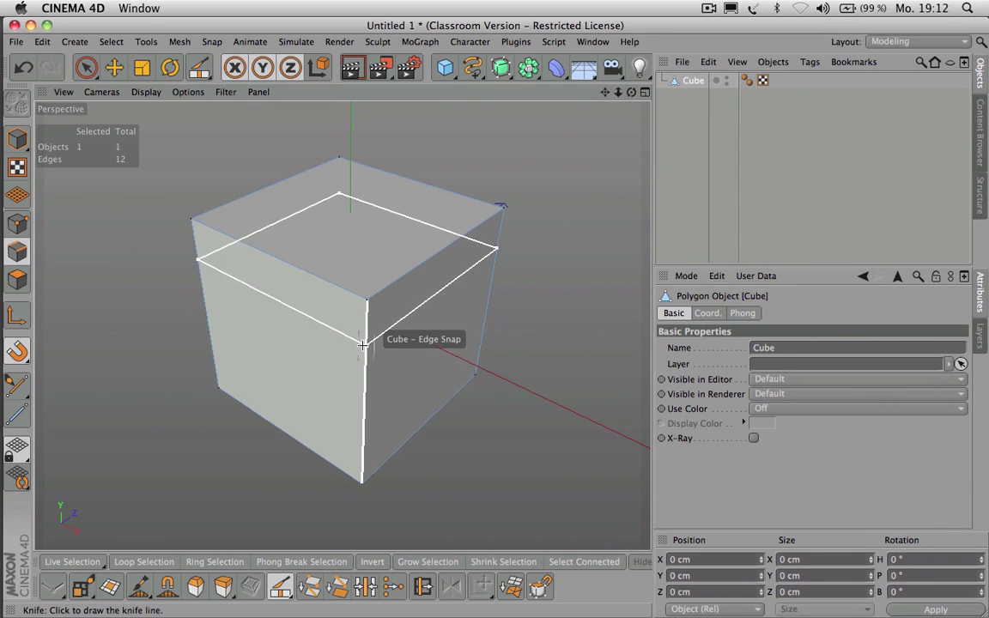
click(364, 329)
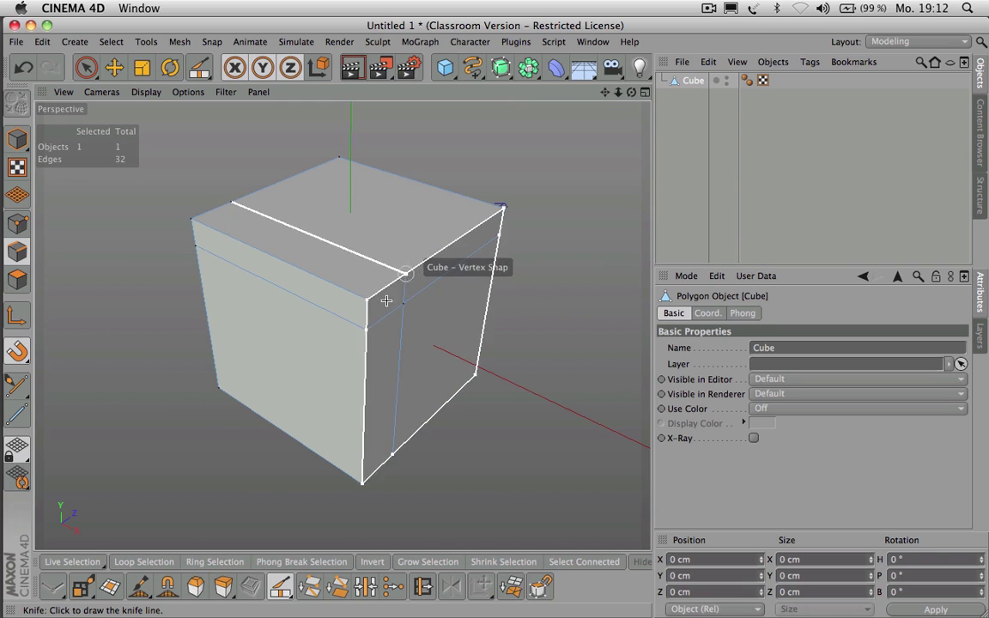
click(406, 273)
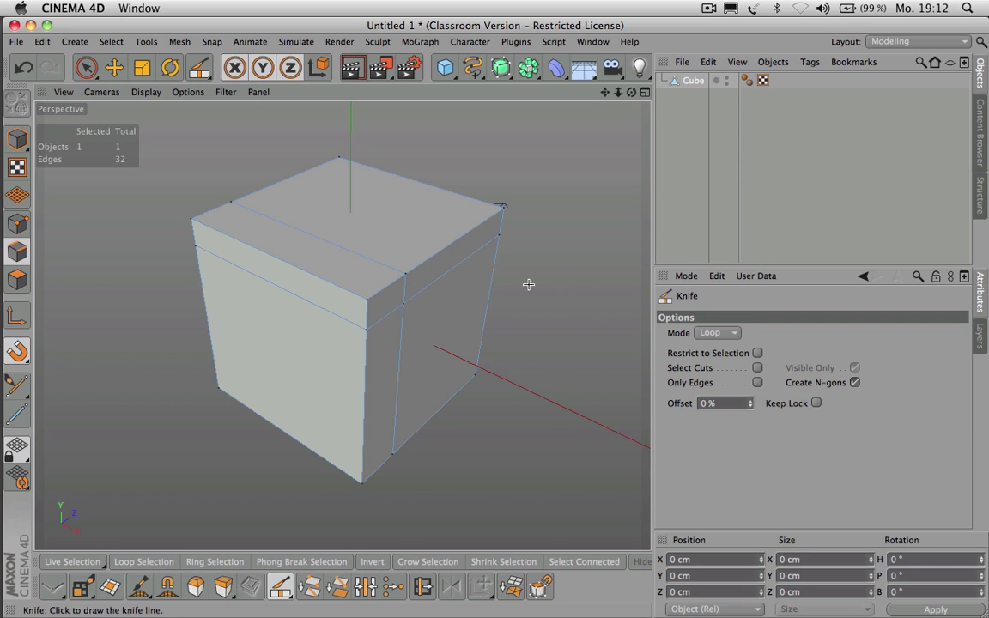
click(446, 248)
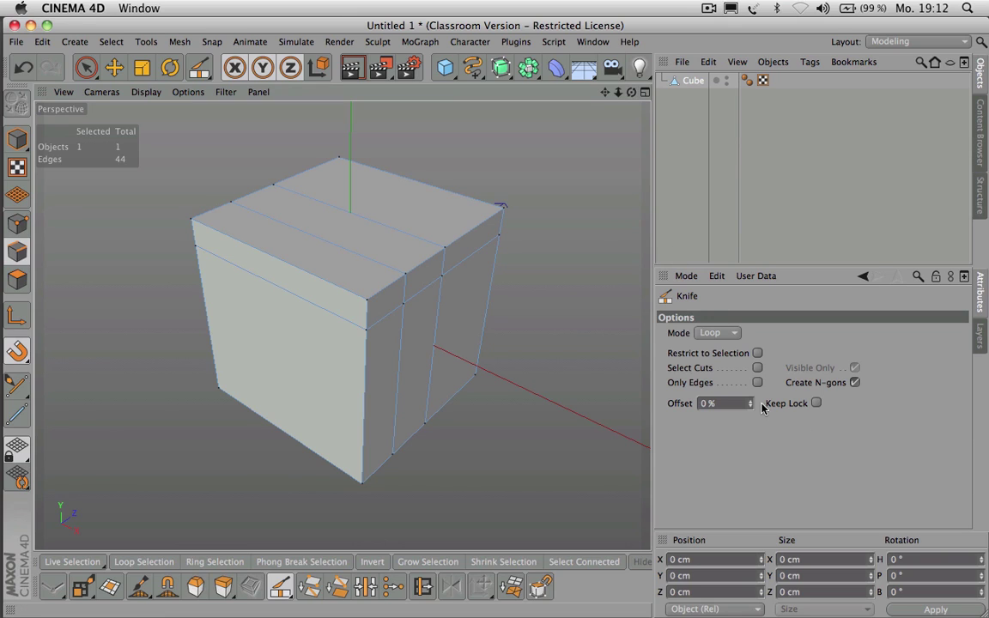
Step: Set the Knife to Path mode, preview its edge snapping on the cube, and switch to the Edge Cut tool
click(729, 335)
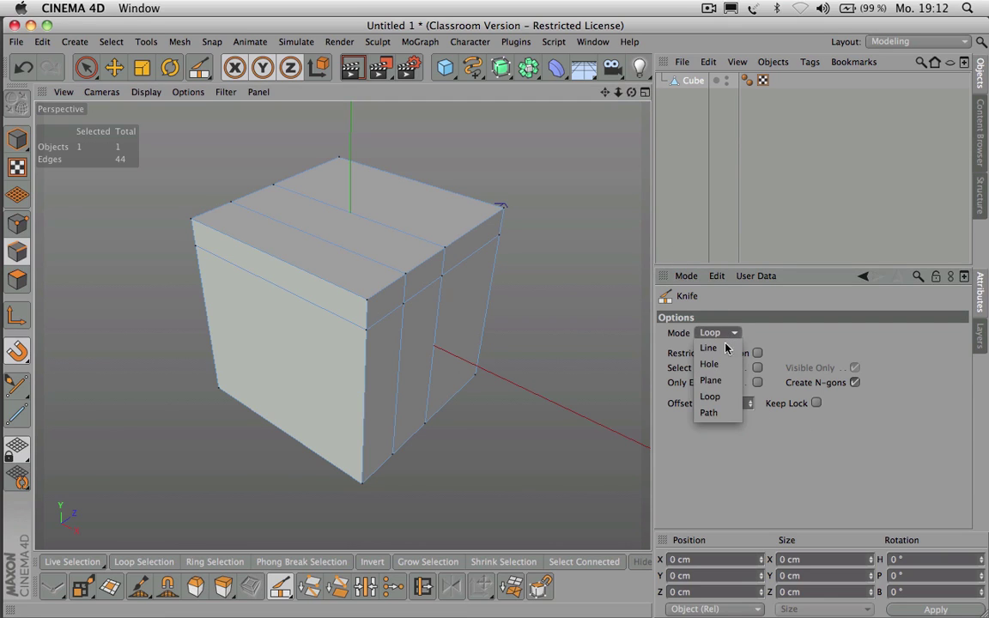
click(708, 412)
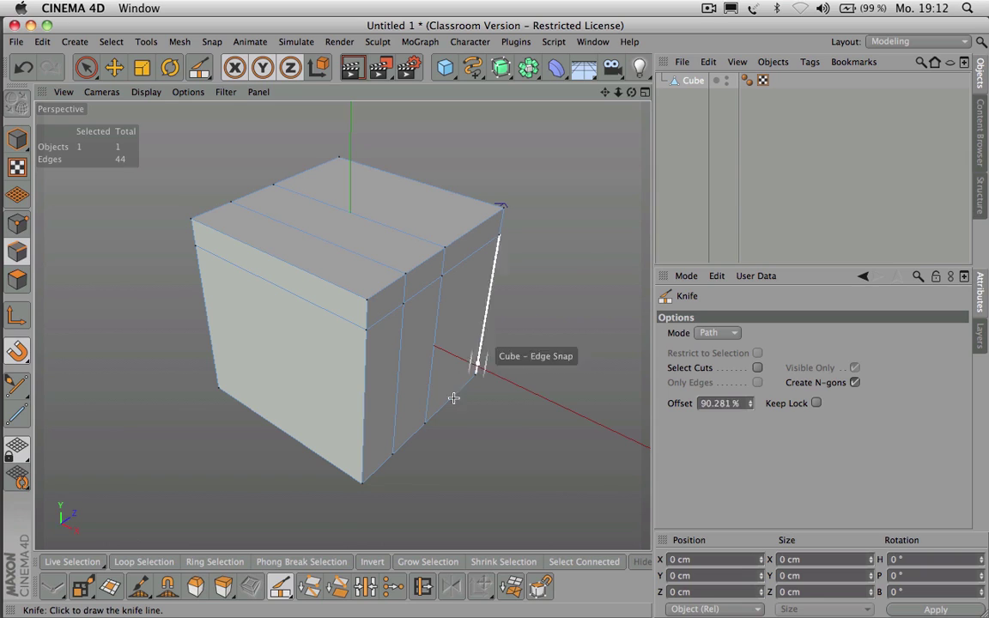
drag(280, 586, 310, 600)
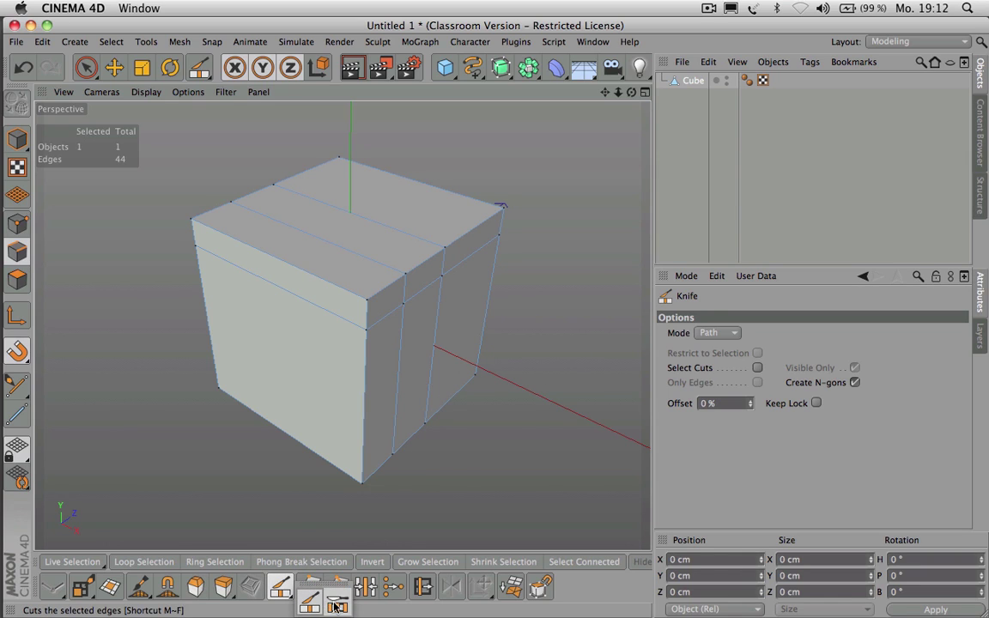
click(335, 604)
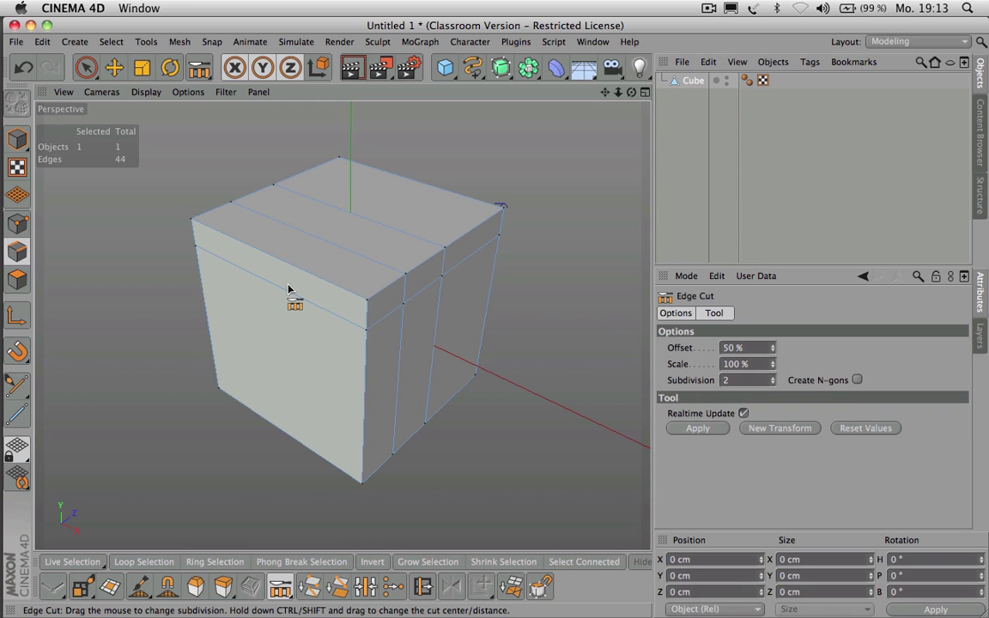
Step: Ring-select the parallel edges that run across the cube's front face and over its top
click(225, 562)
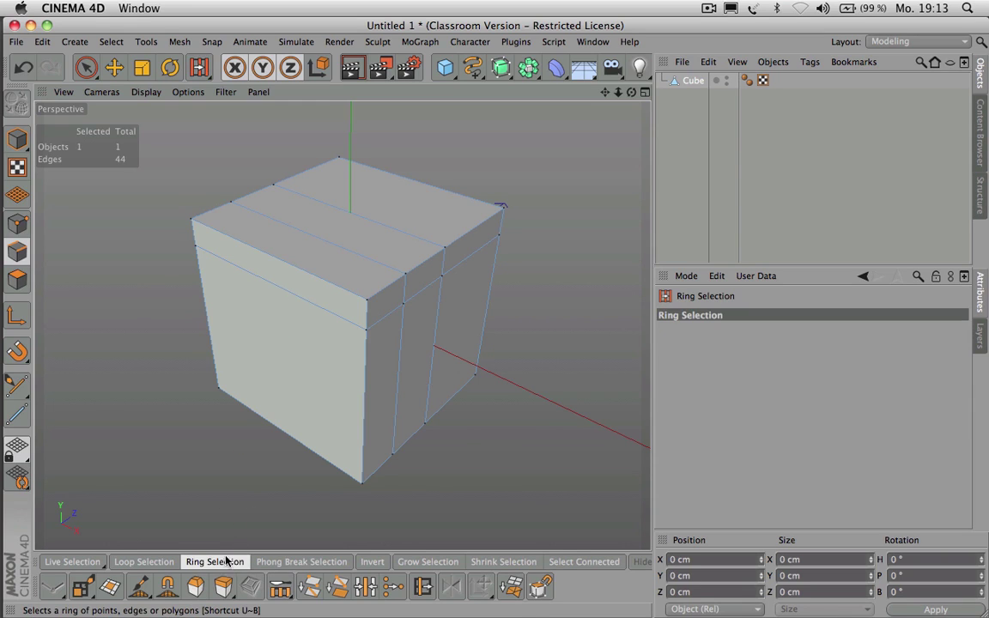
click(319, 280)
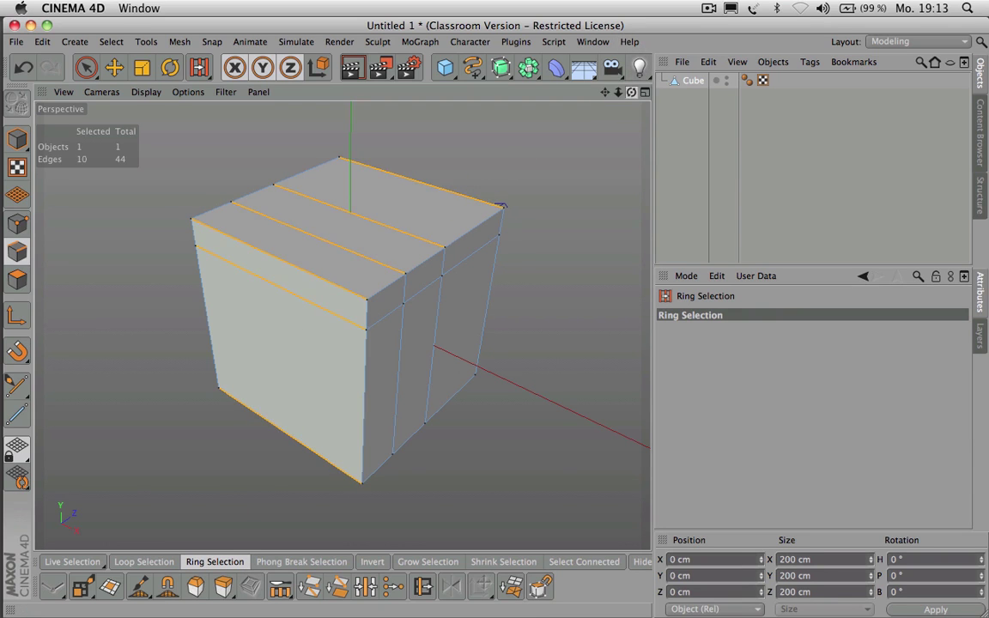
drag(631, 92, 403, 51)
drag(342, 325, 341, 325)
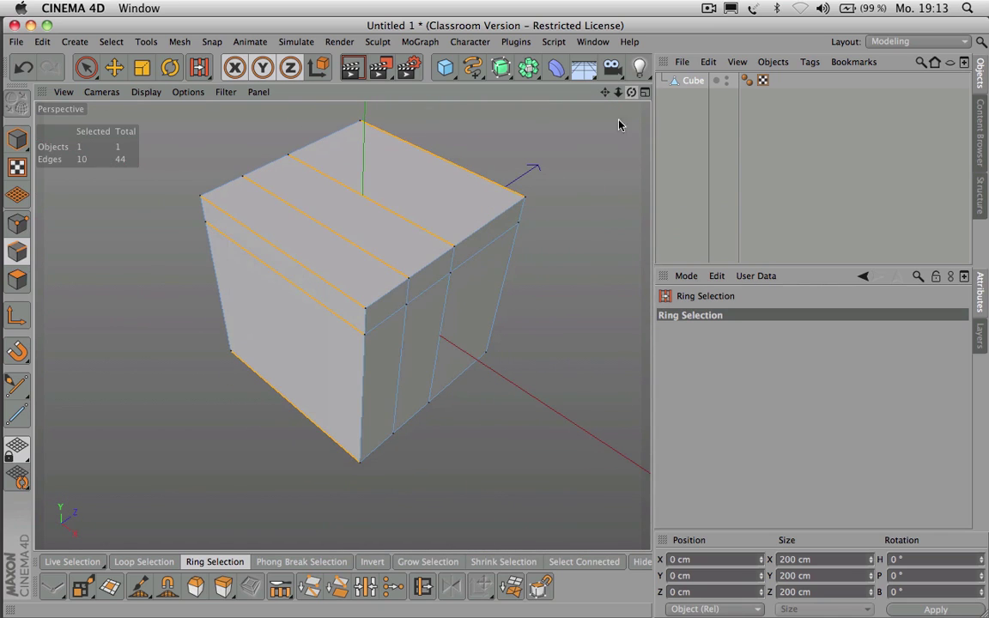
Step: Apply an Edge Cut to the selected edge ring and raise its subdivision to 6
click(279, 587)
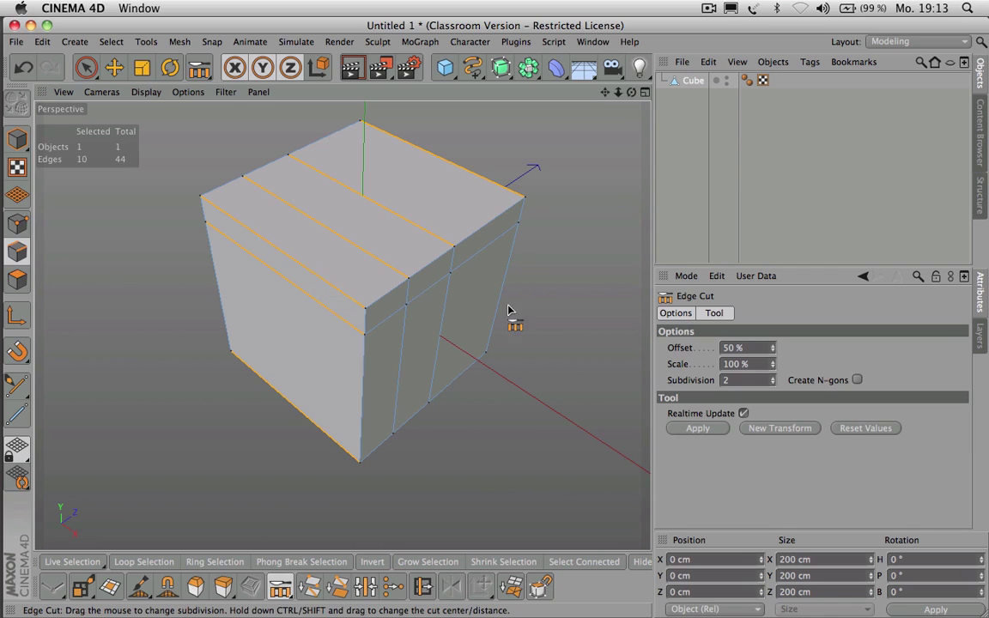
click(701, 431)
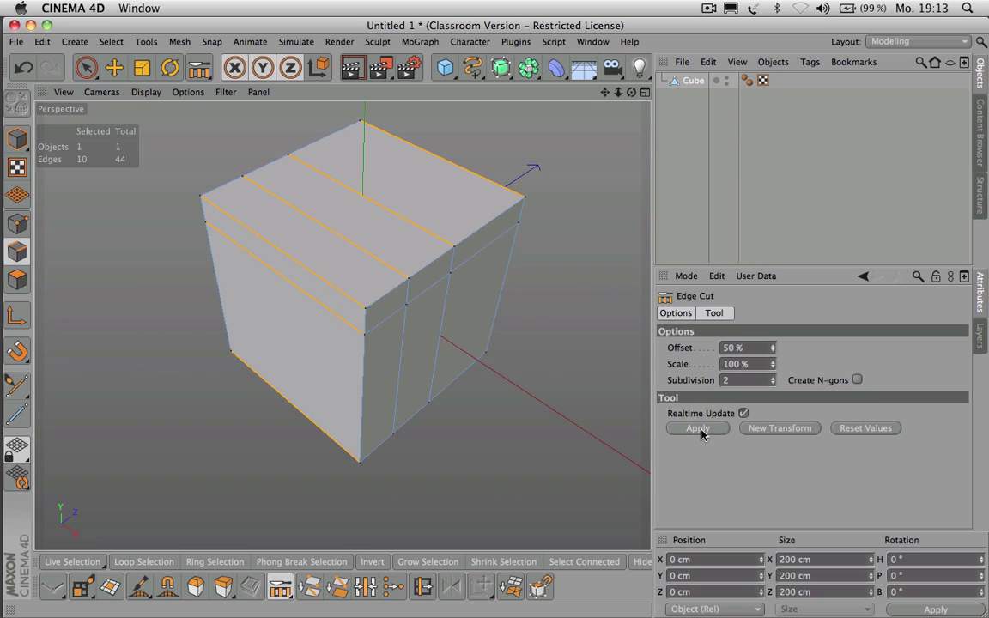
click(700, 431)
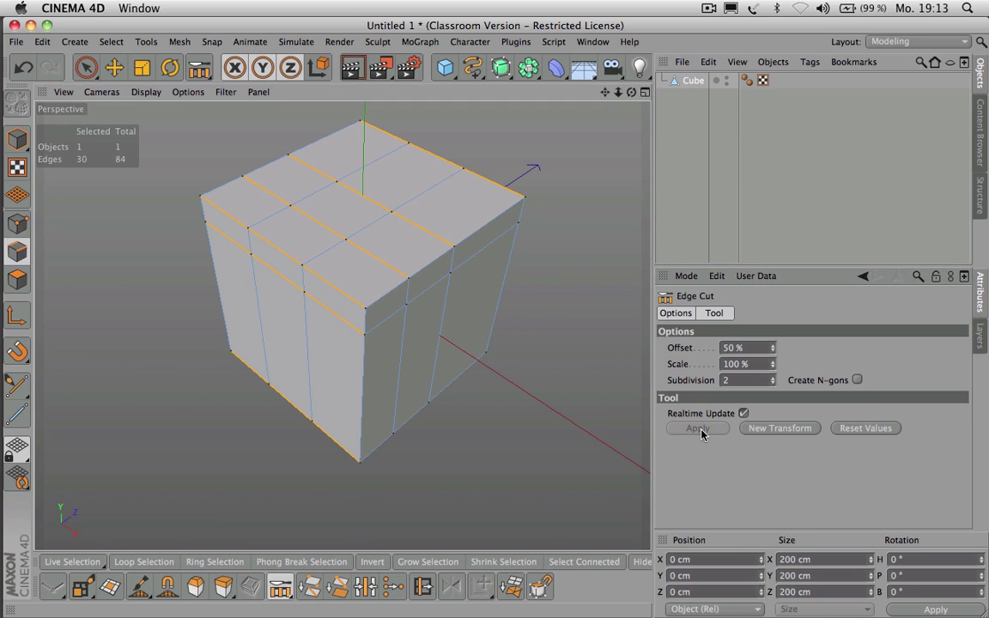
click(772, 378)
click(772, 377)
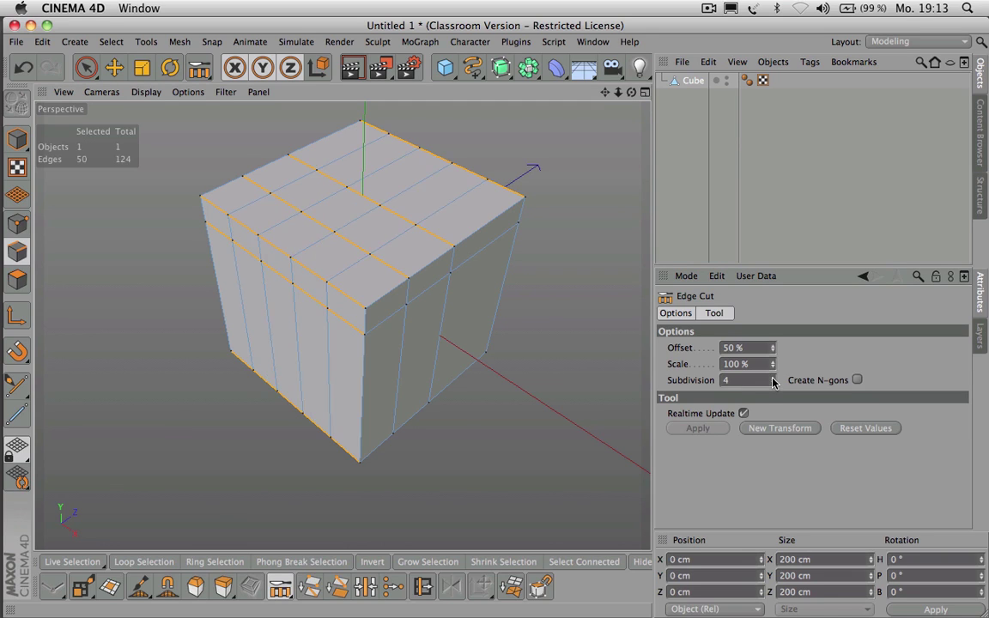
click(772, 378)
click(772, 377)
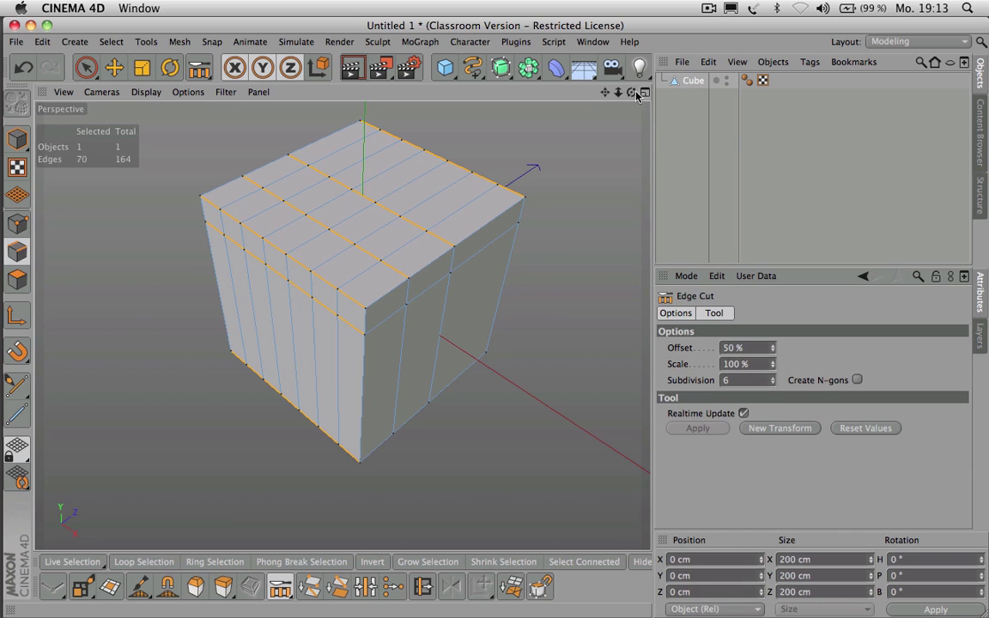
drag(632, 92, 343, 326)
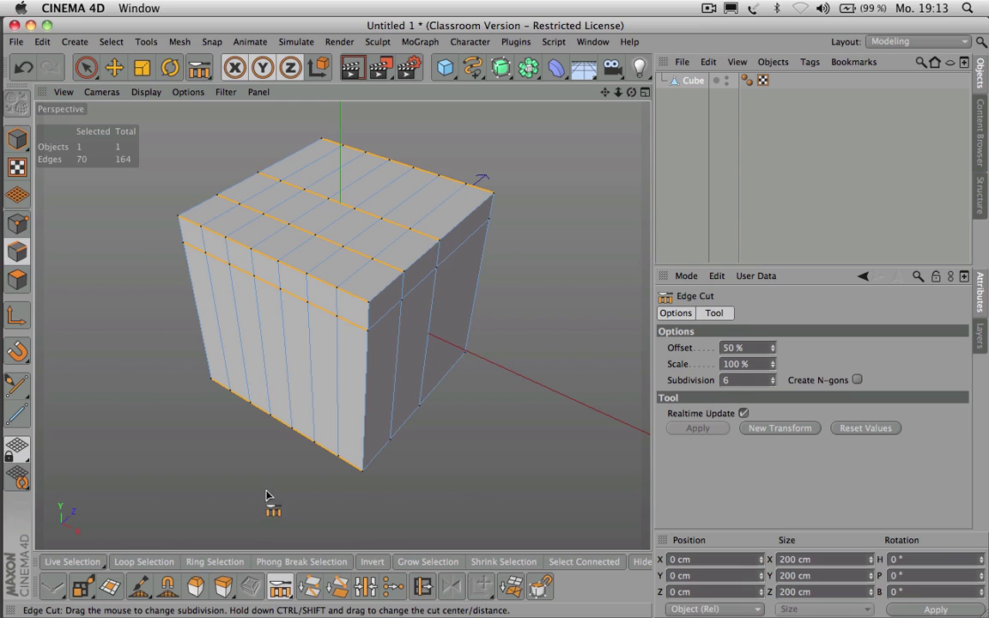
Step: Cut the cube's top diagonally from the back corner to the front corner with the Knife in Line mode
click(282, 589)
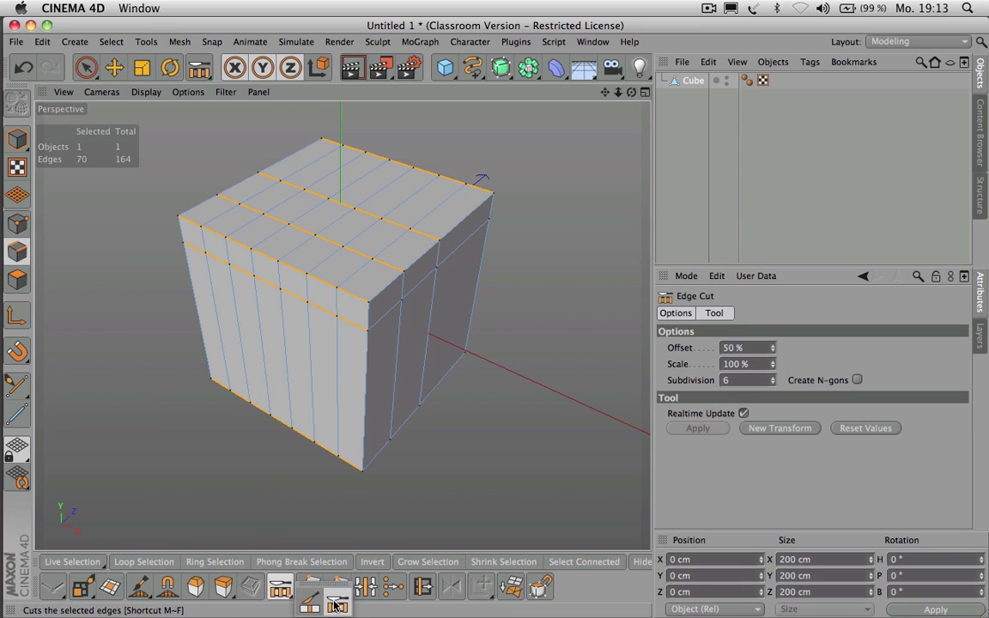
click(314, 605)
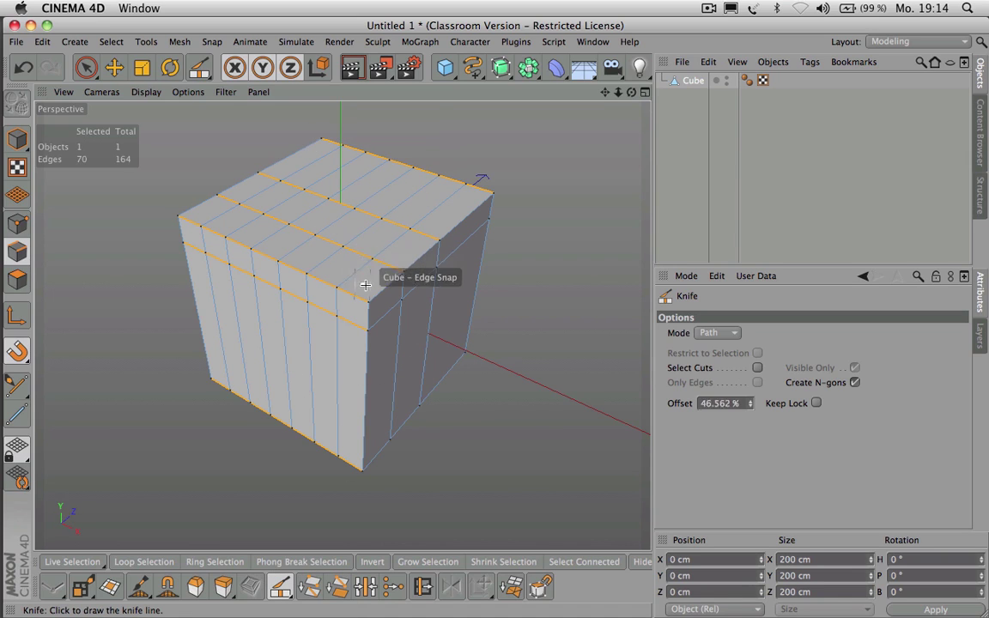
click(709, 334)
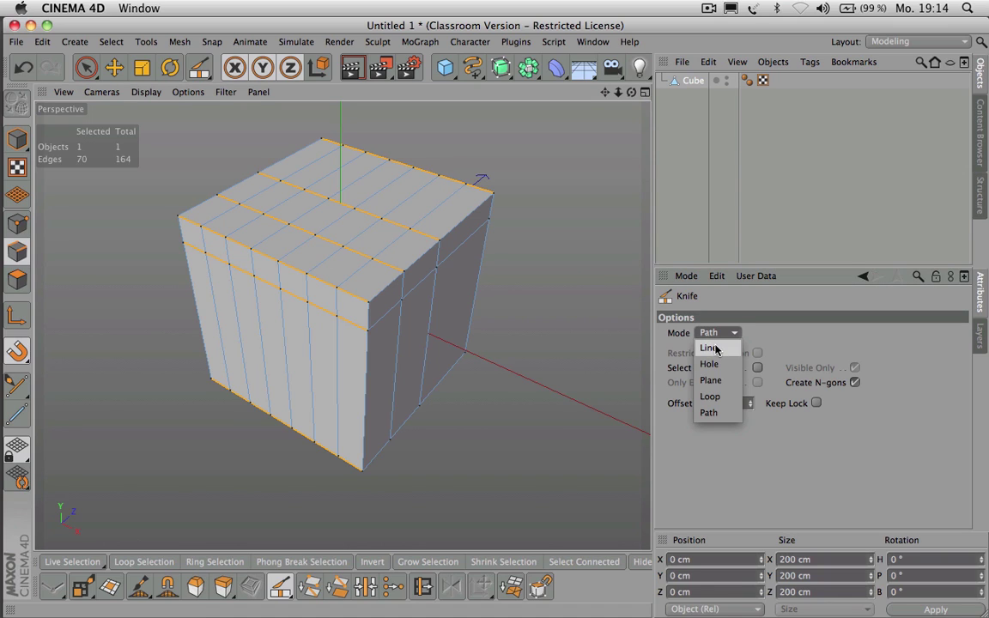
click(711, 347)
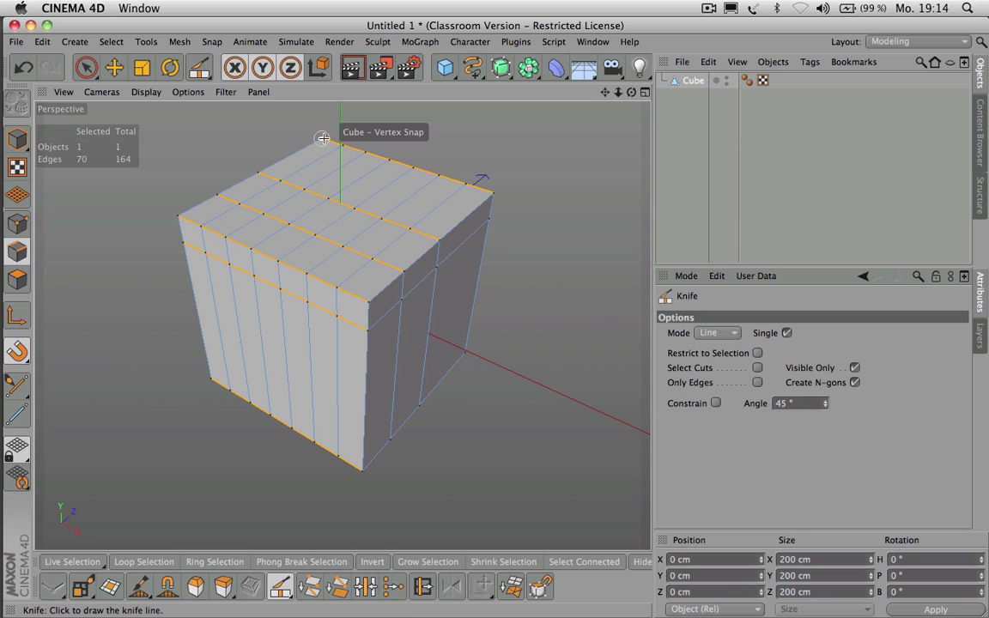
drag(323, 137, 368, 302)
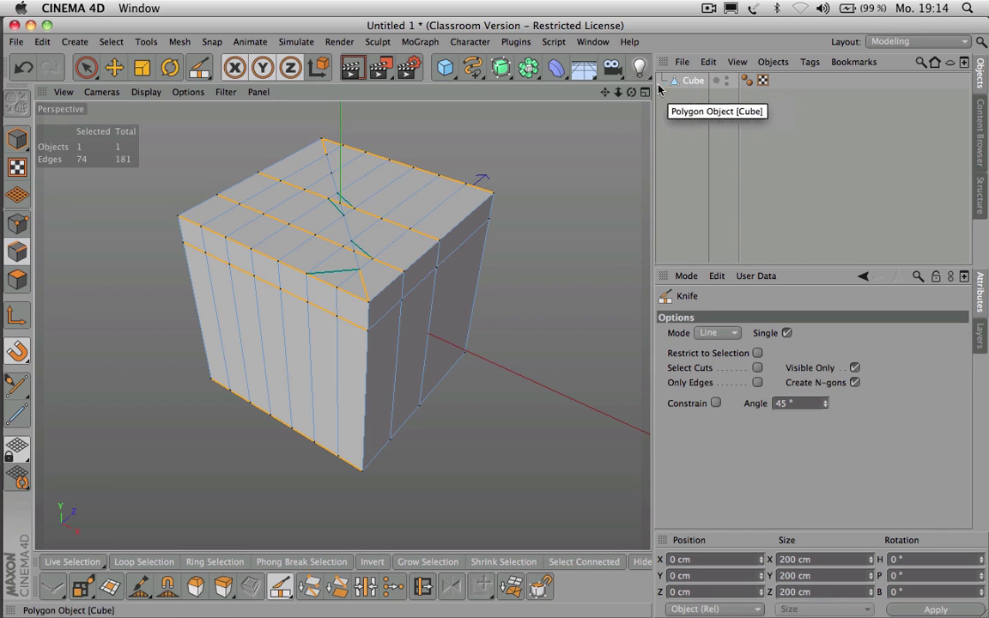
Step: Ring-select the vertical edges around the cube's sides below the upper horizontal loop
drag(632, 92, 645, 44)
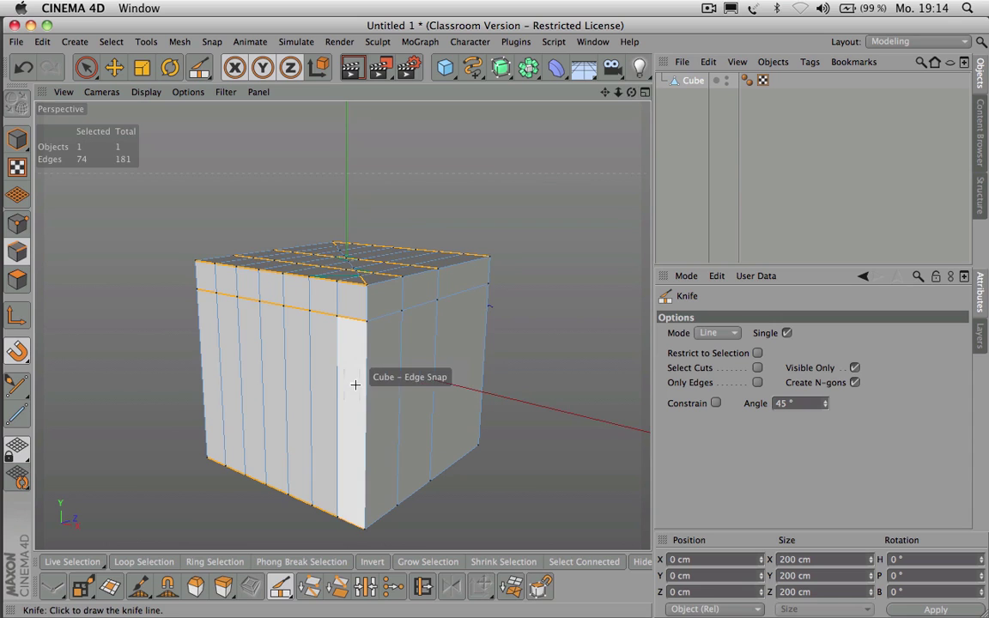
key(u)
key(b)
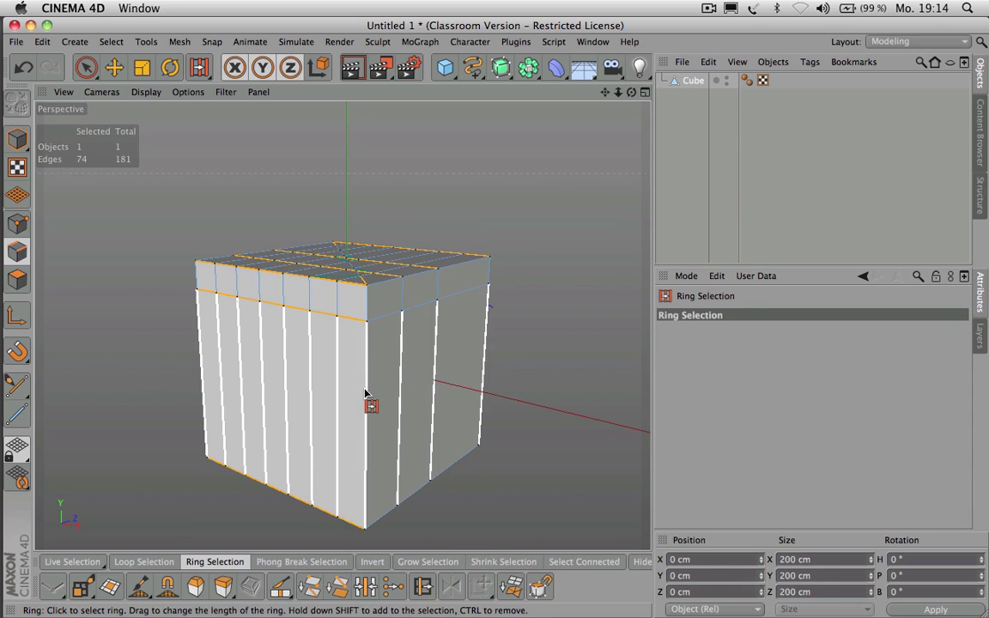
click(364, 397)
mouse_move(632, 93)
mouse_down()
mouse_move(570, 131)
mouse_move(637, 87)
mouse_up()
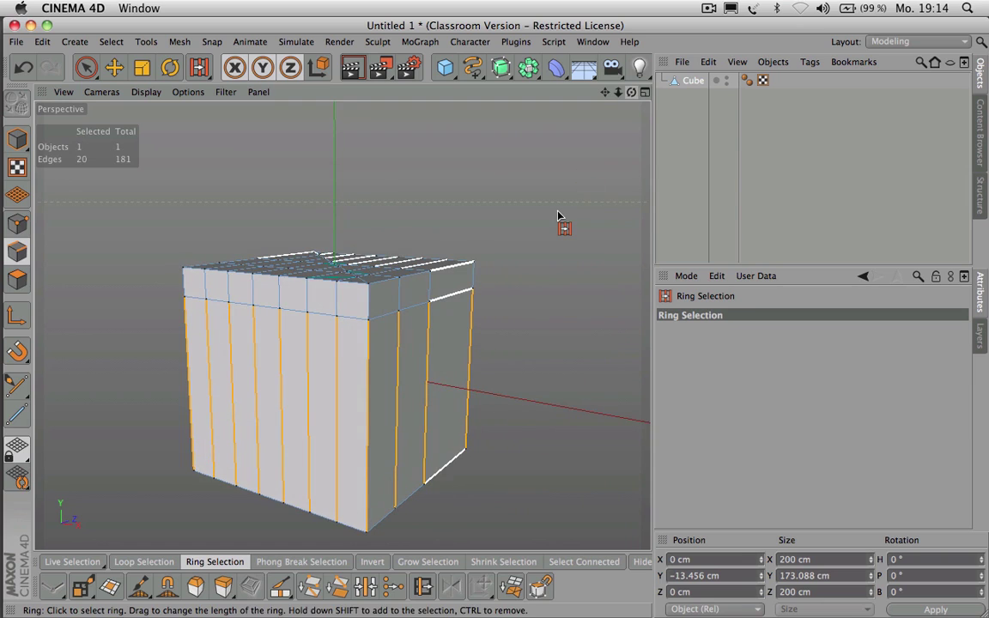
Step: Edge Cut the selected vertical edges interactively with a subdivision of 16
key(m)
key(f)
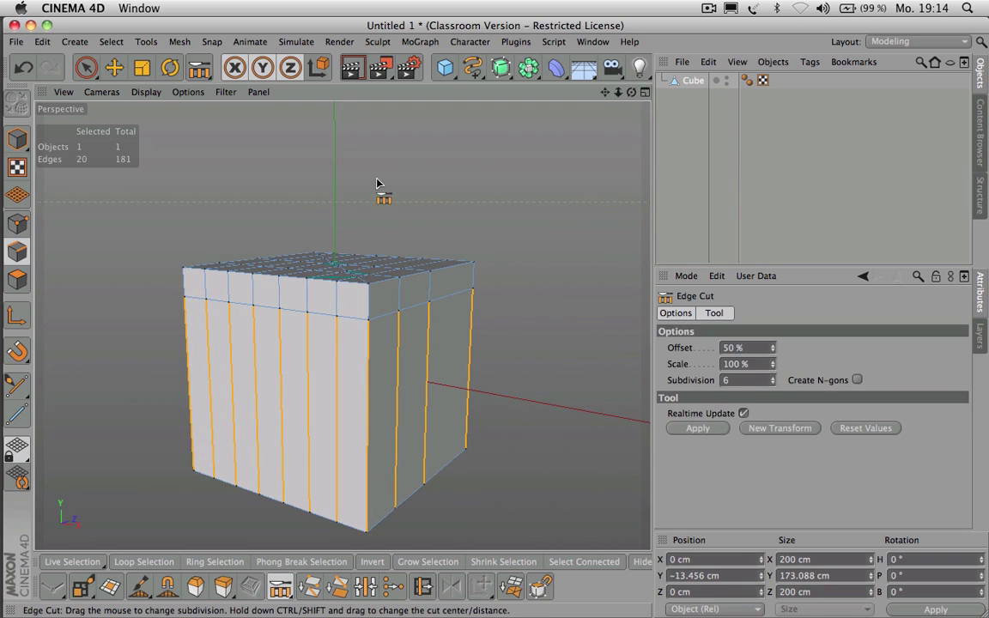
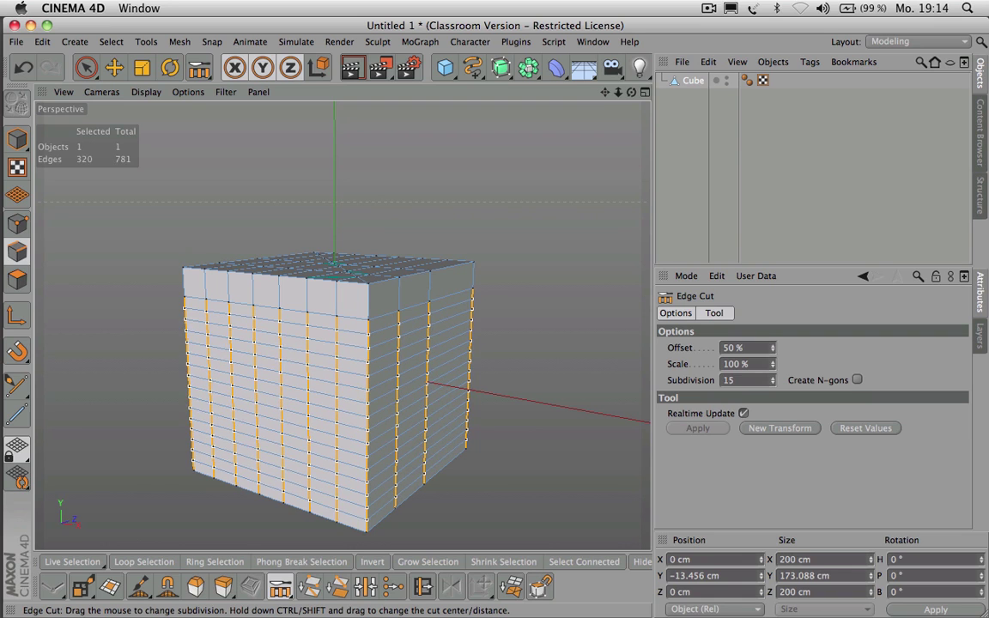
drag(291, 172, 300, 172)
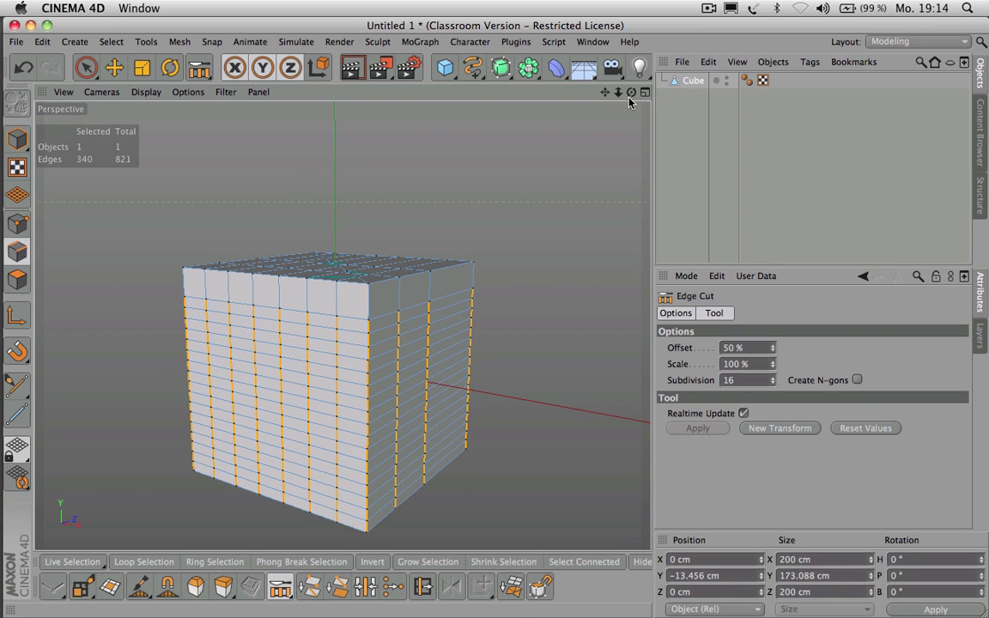
mouse_move(631, 93)
mouse_down()
mouse_move(631, 52)
mouse_move(631, 111)
mouse_up()
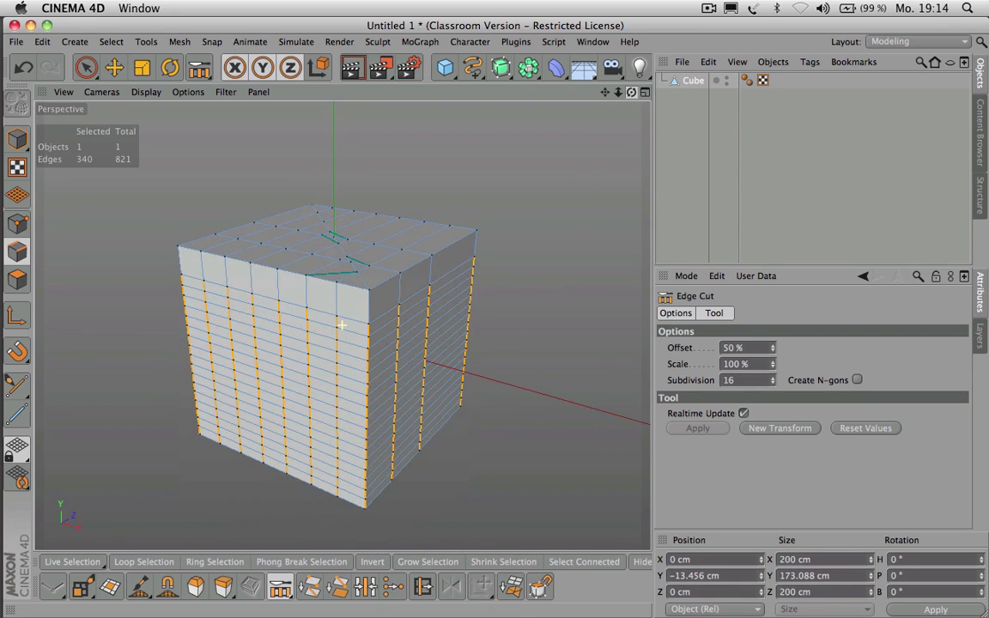
Step: Delete the cube, create a new polygon object and make it editable
click(689, 85)
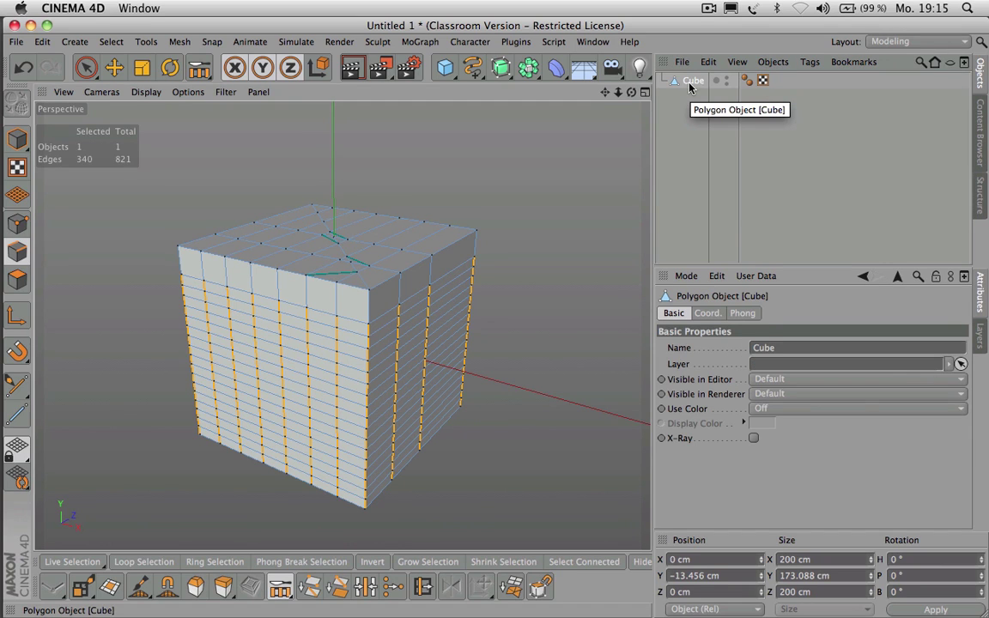
key(Delete)
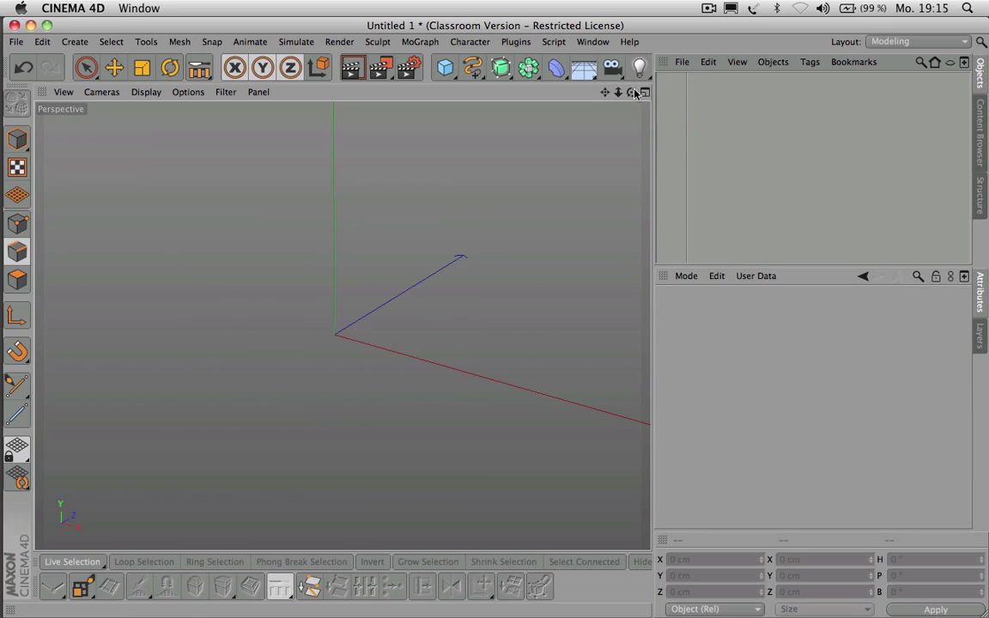
click(444, 67)
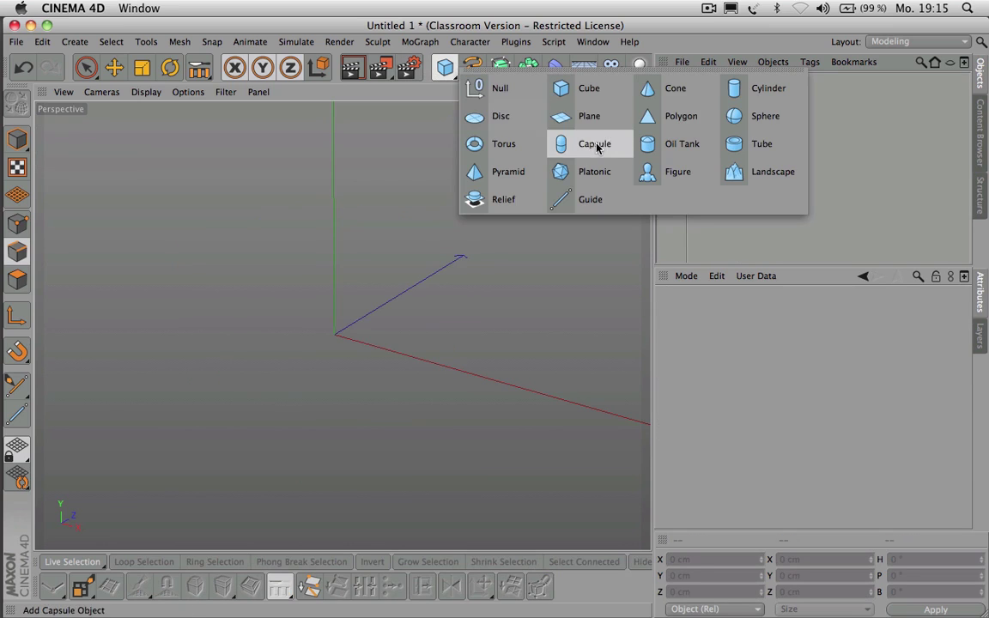
click(651, 126)
click(18, 103)
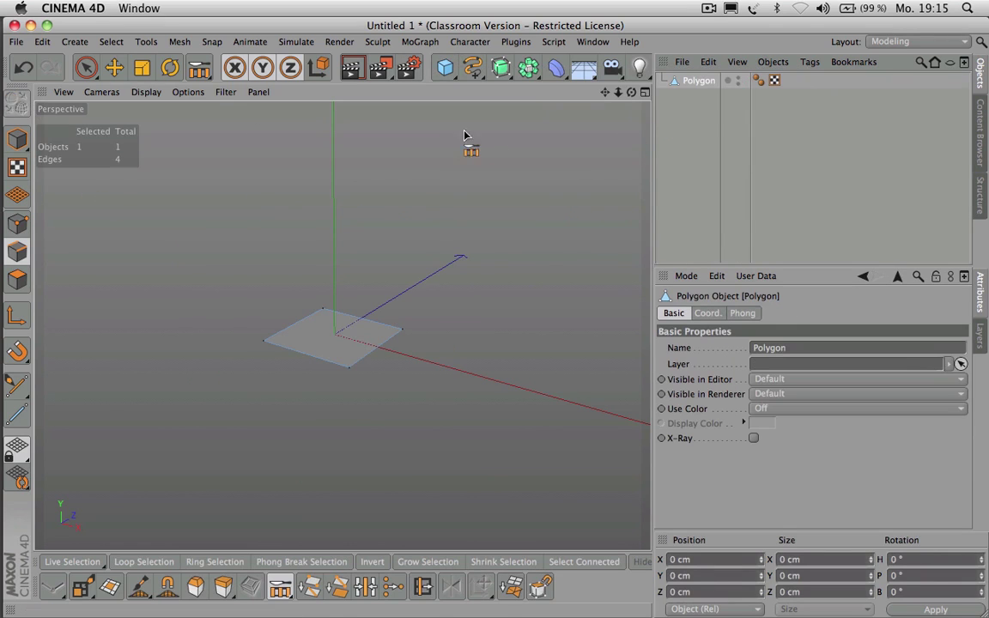
Step: Cut a four-sided hole in the middle of the polygon with the Knife in Hole mode
click(104, 591)
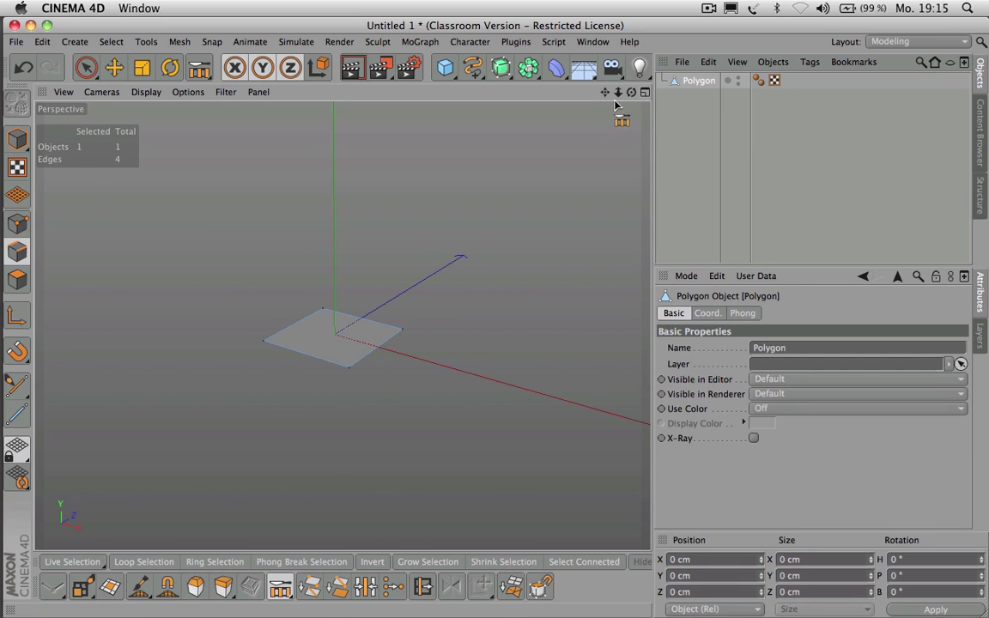
mouse_move(618, 92)
mouse_down()
mouse_move(630, 105)
mouse_move(630, 94)
mouse_up()
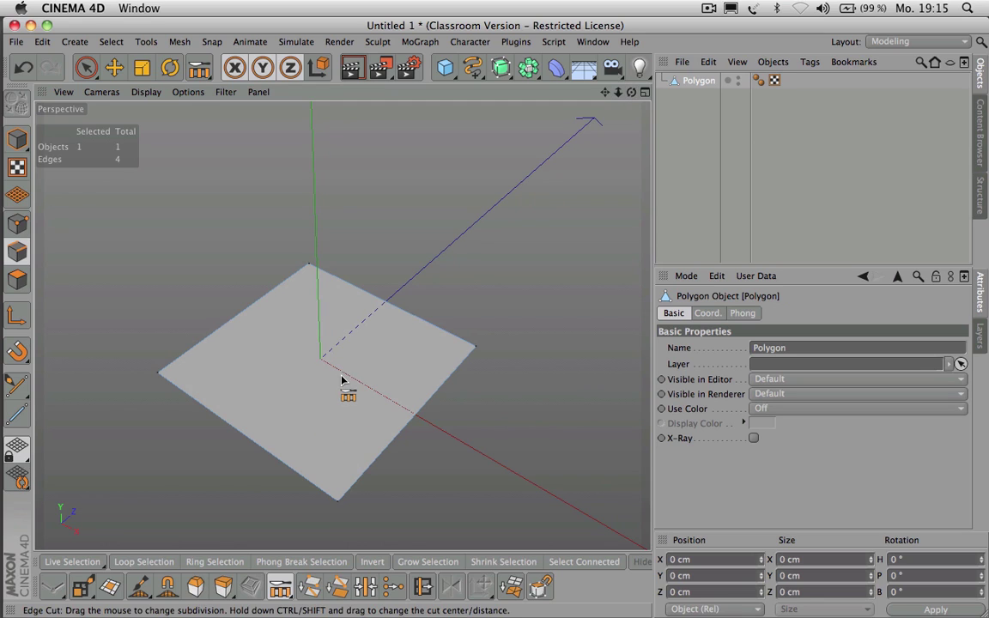
key(k)
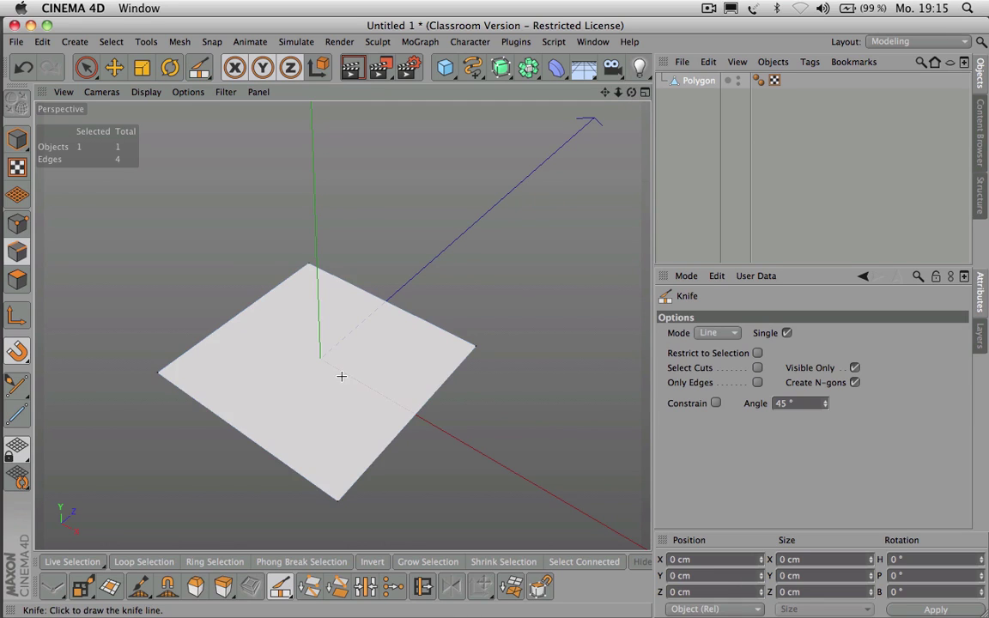
click(717, 332)
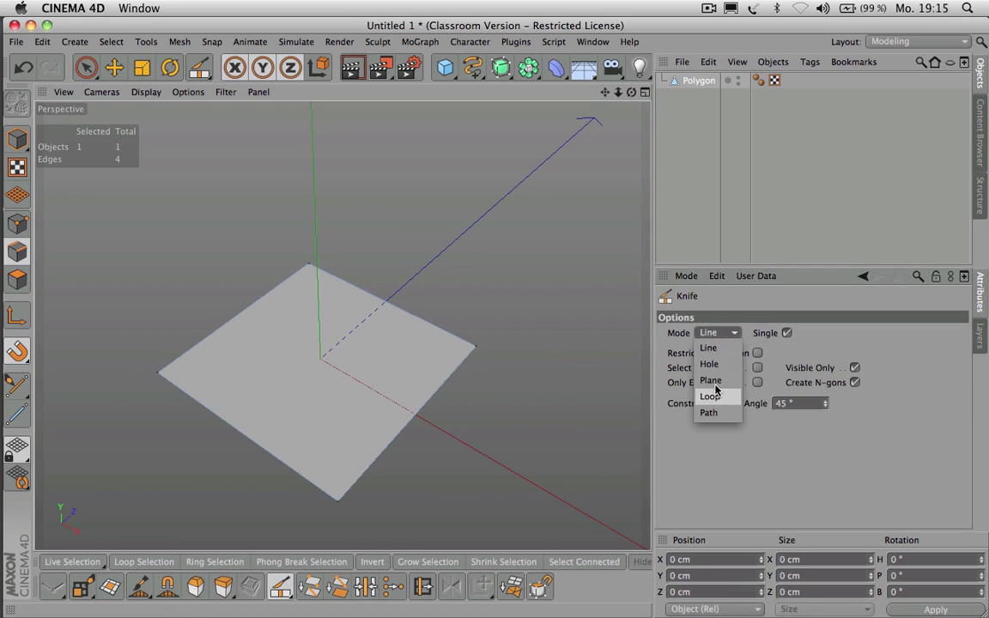
click(711, 364)
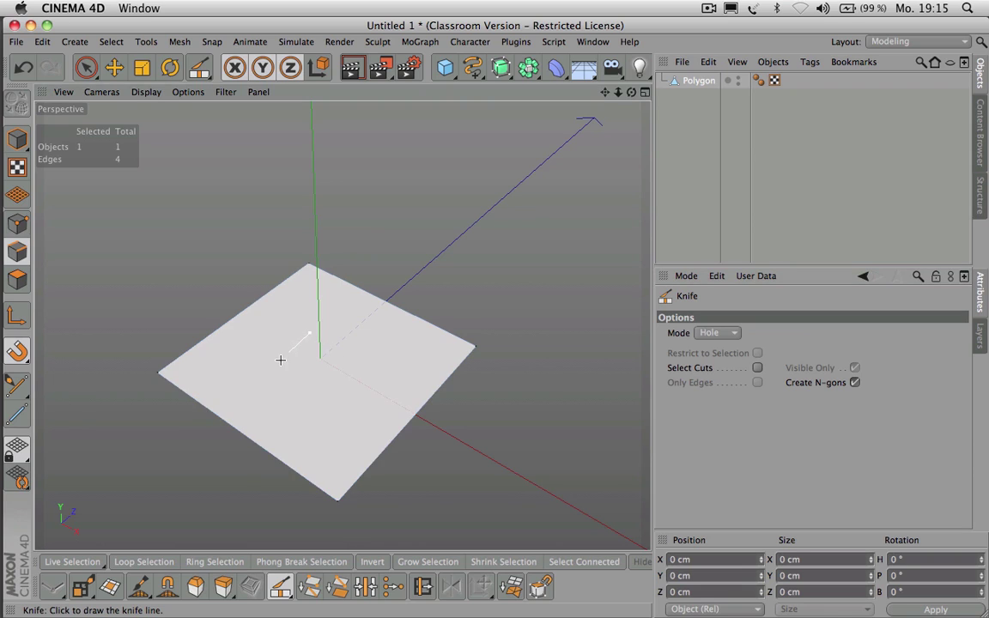
click(388, 352)
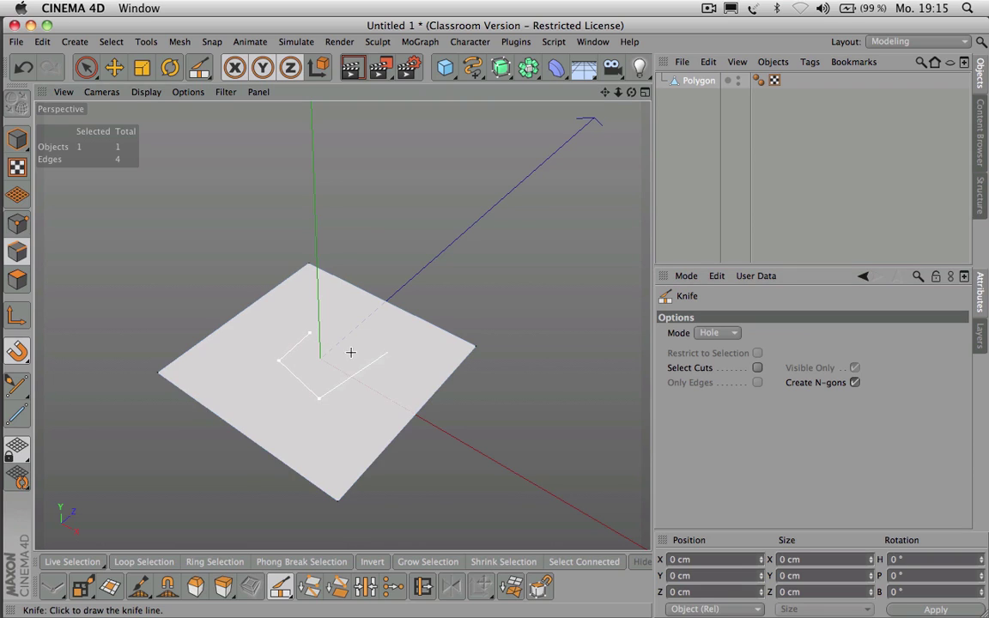
click(310, 333)
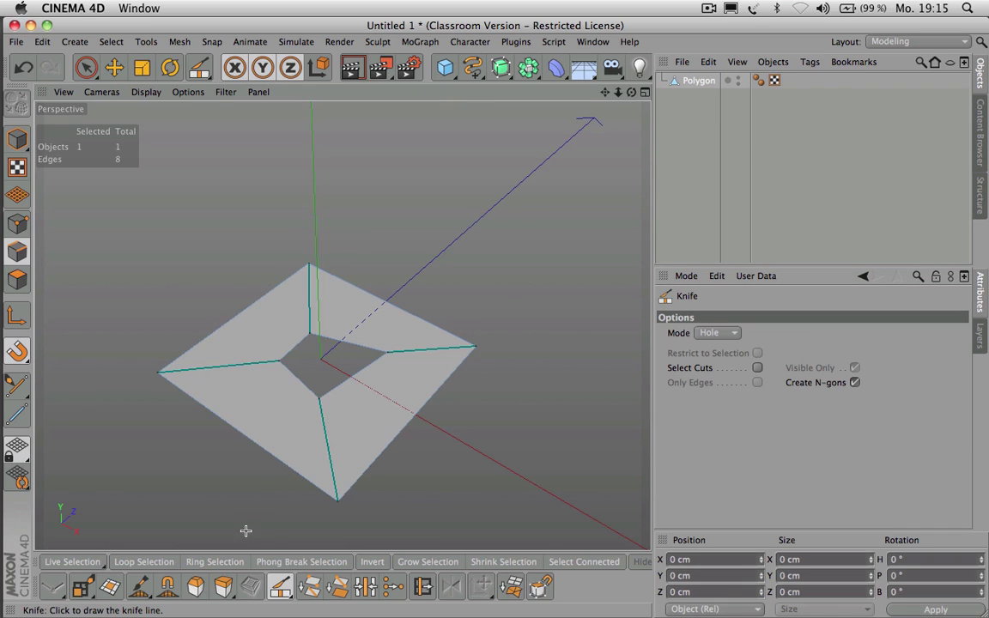
Step: Close the hole with Close Polygon Hole, and undo both the closing and the hole cut
click(110, 587)
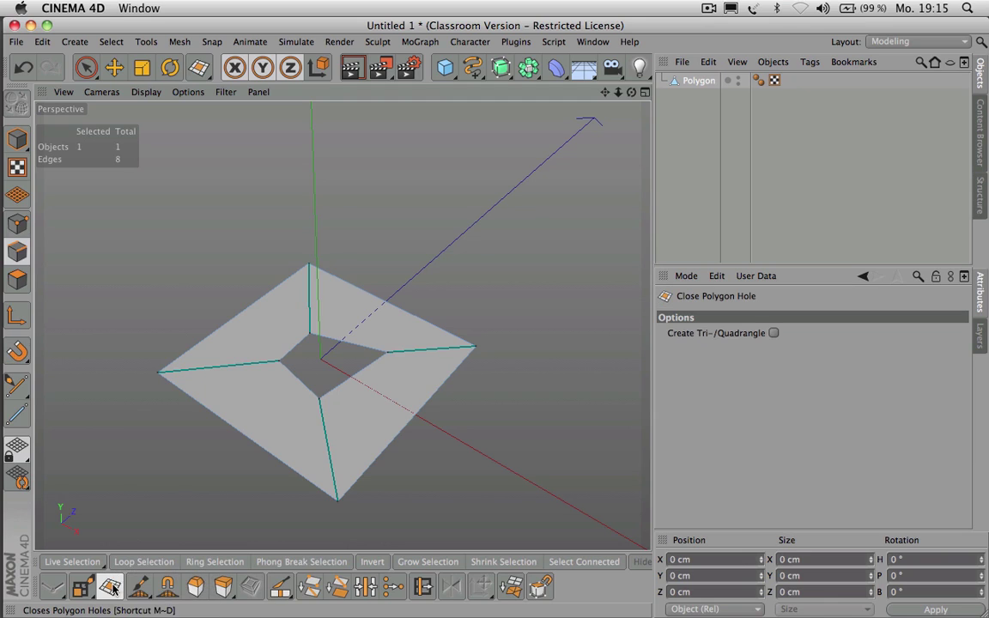
click(339, 347)
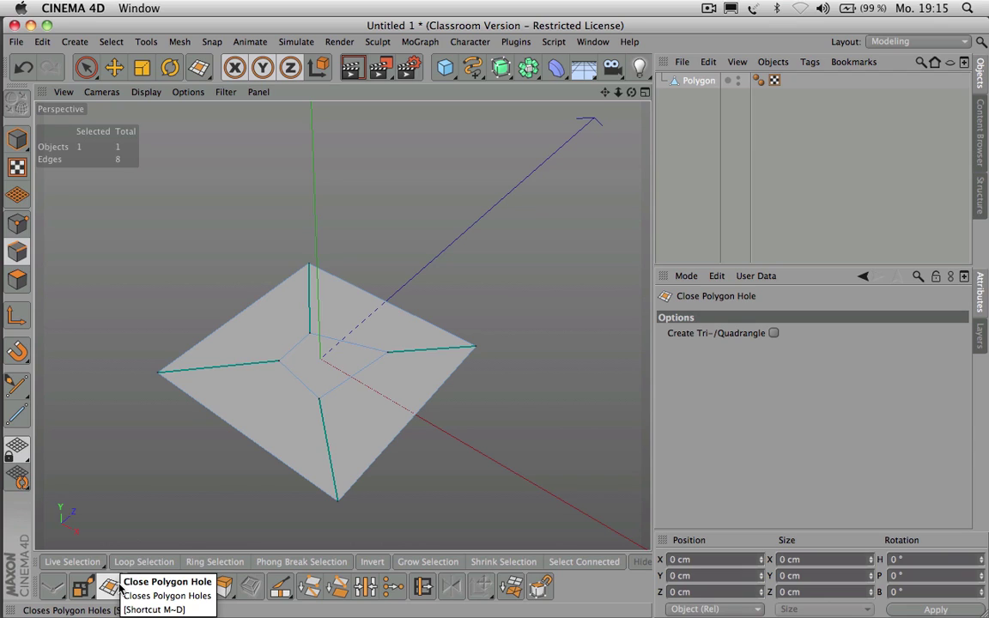
key(super+z)
key(super+z)
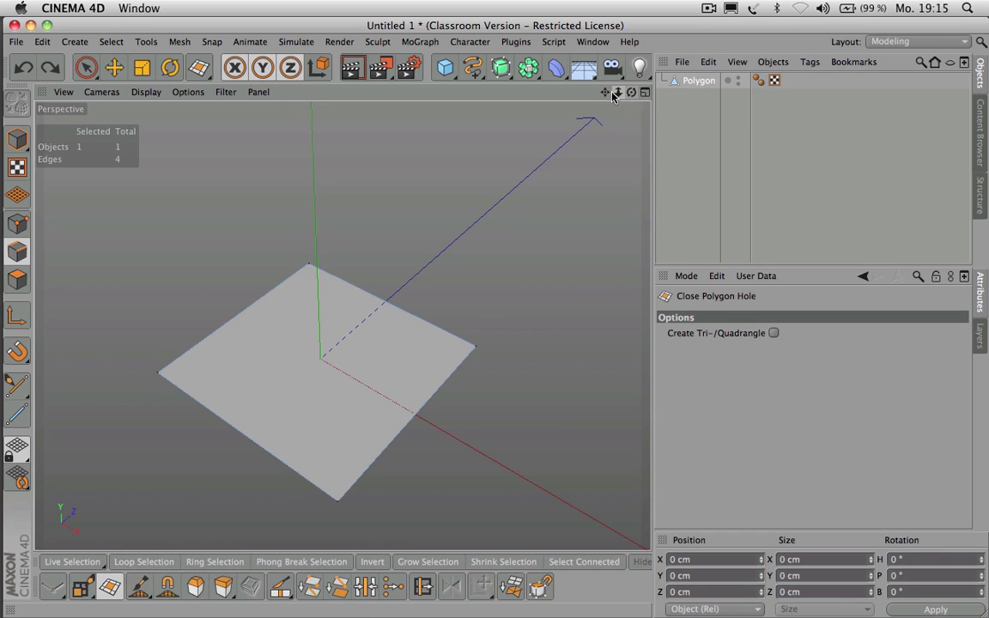
Step: Switch to polygon mode and select the Polygon object's single face with Live Selection
drag(606, 92, 636, 36)
click(699, 85)
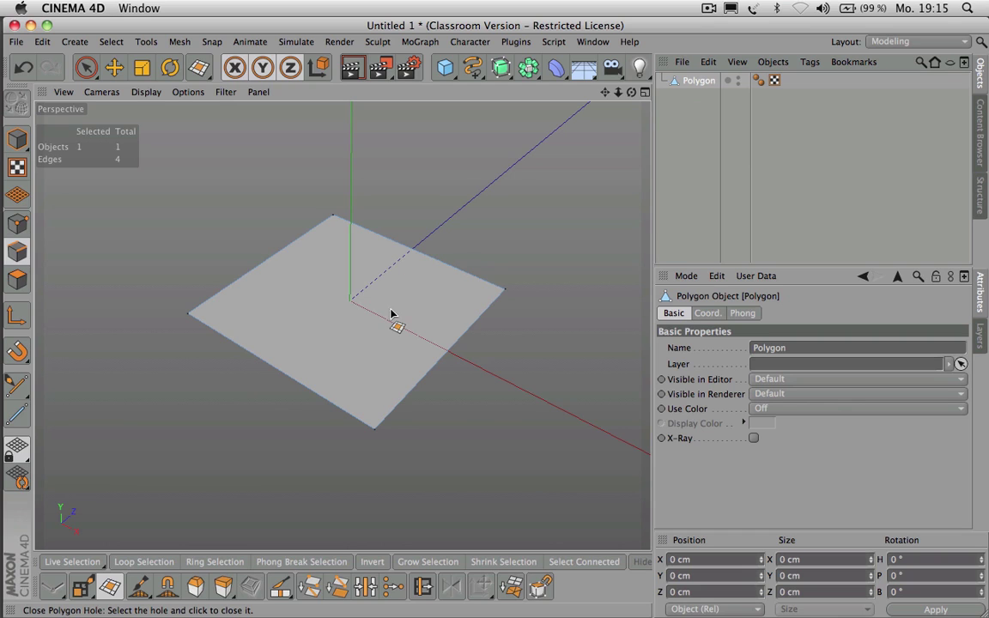
click(19, 281)
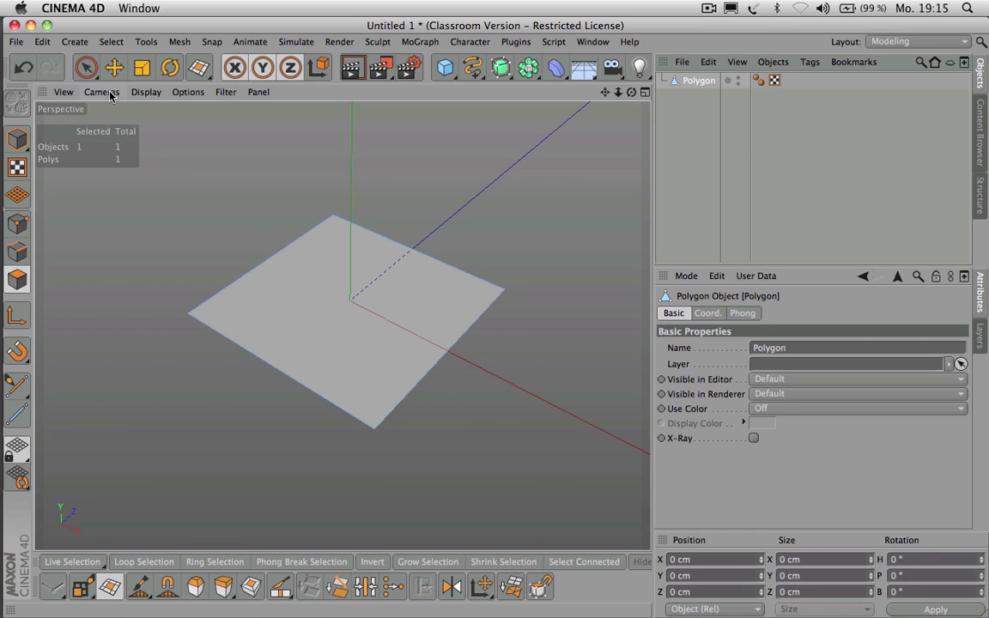
click(86, 67)
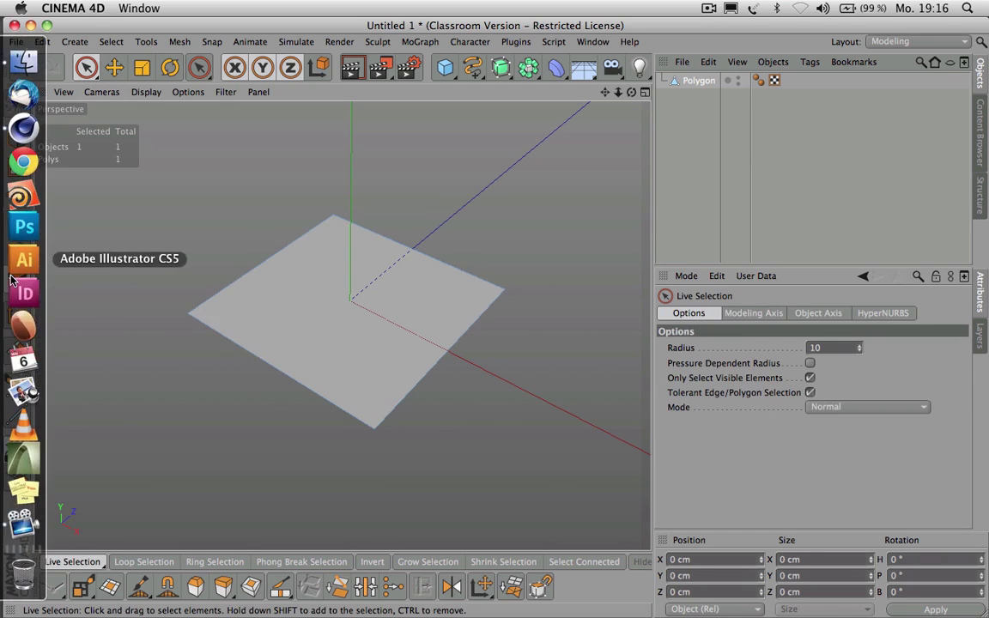
click(322, 296)
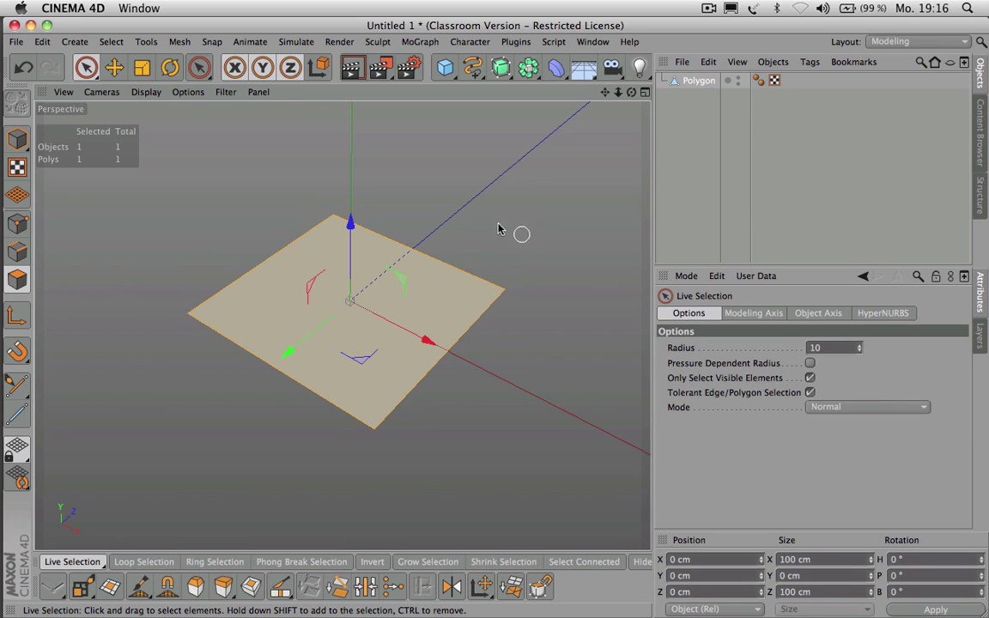
Step: Try subdividing the selected polygon repeatedly with the default settings, and undo the subdivisions
key(u)
key(u)
key(s)
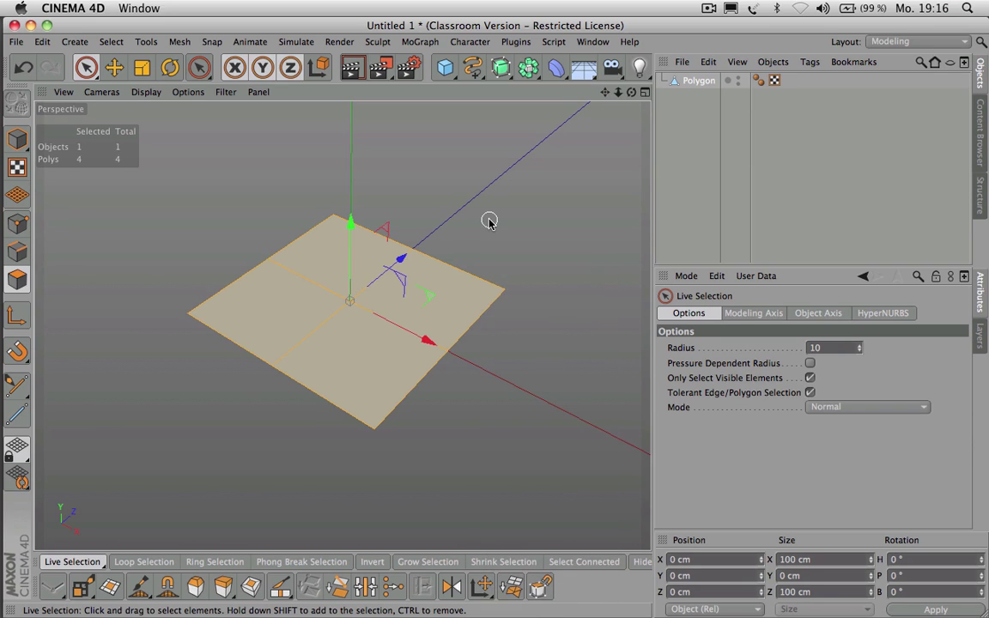
key(u)
key(s)
key(super+z)
key(super+z)
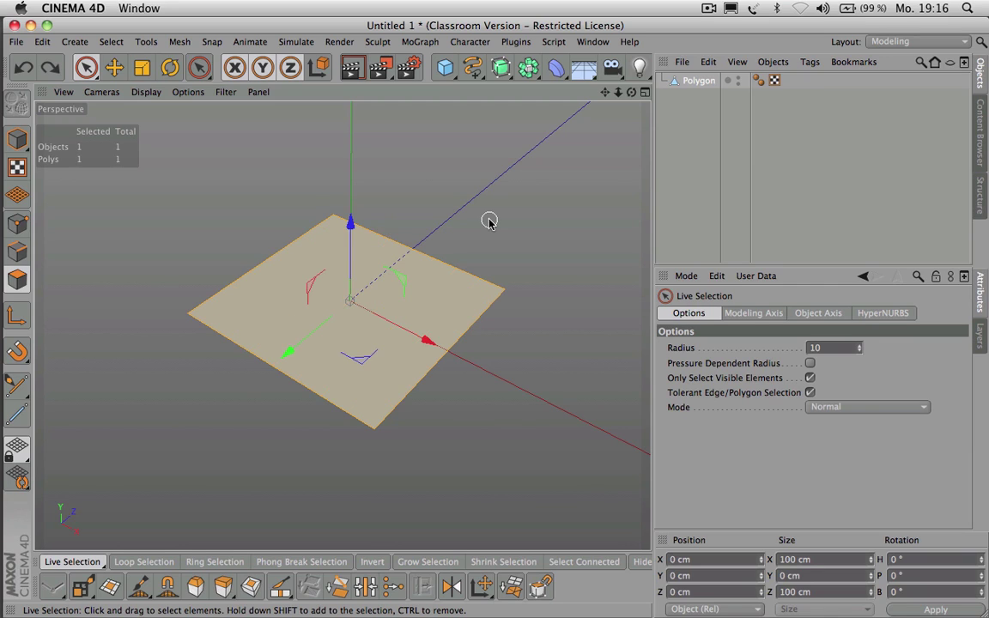
Step: Subdivide the selected polygon into 256 polygons by raising the Subdivision value in the Subdivide options, without HyperNURBS Subdivide
key(u)
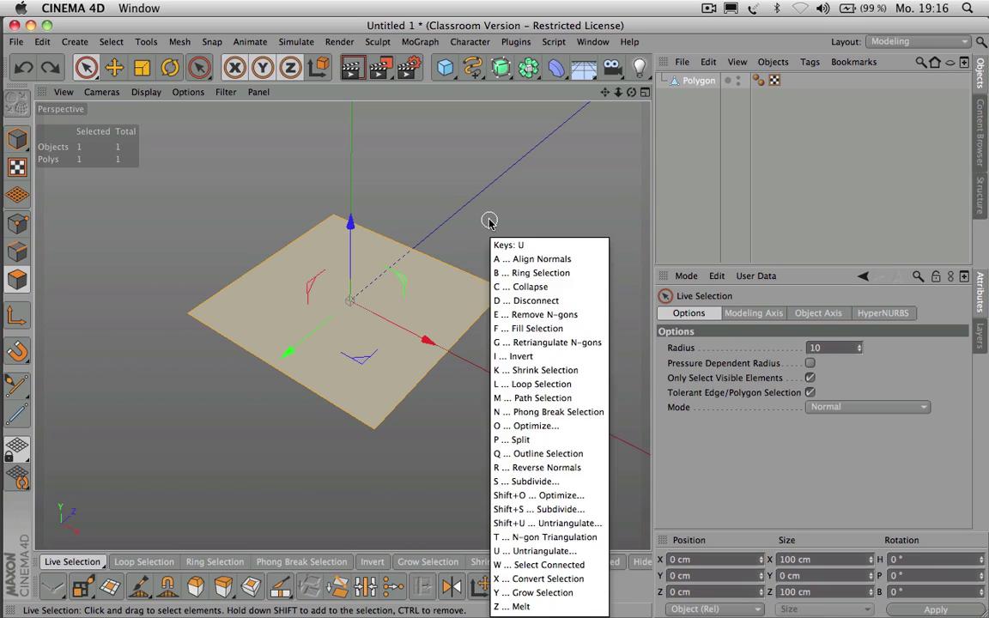
key(s)
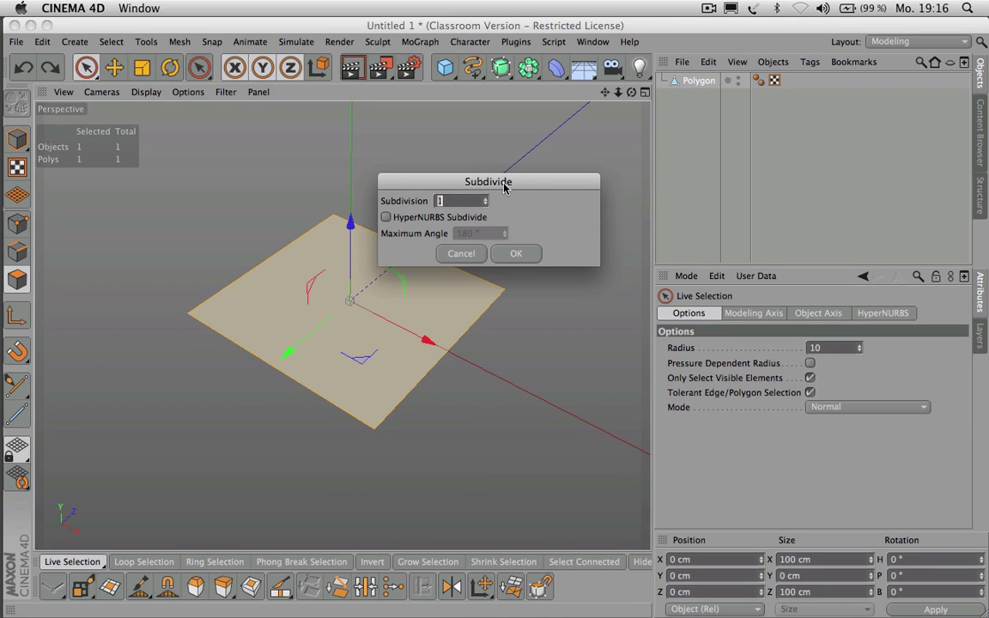
drag(505, 188, 512, 164)
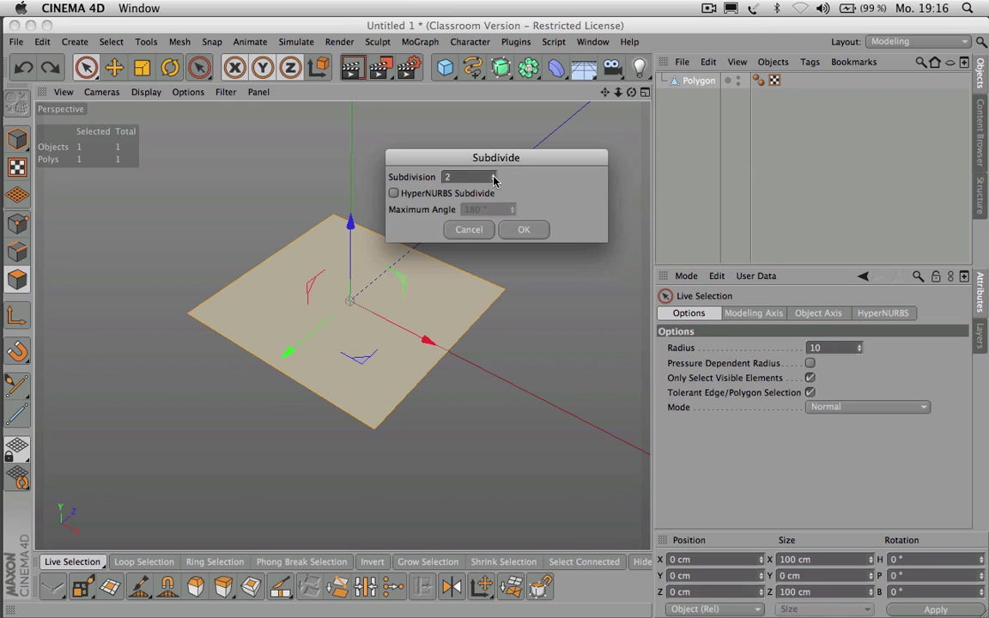
click(522, 231)
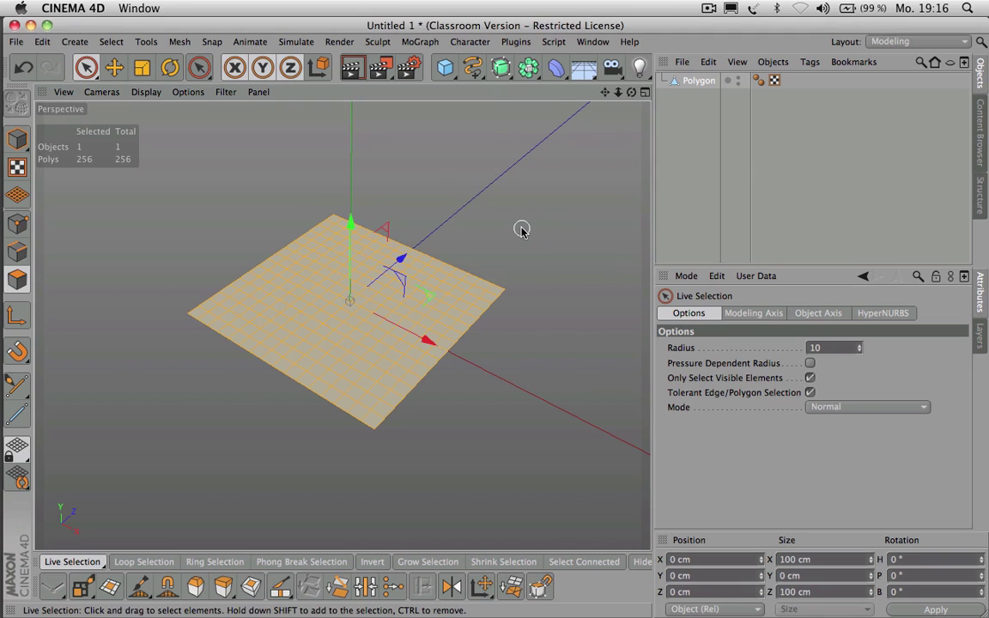
Step: Activate the Brush, enlarge the area showing its options and set its radius to 20 cm
click(140, 586)
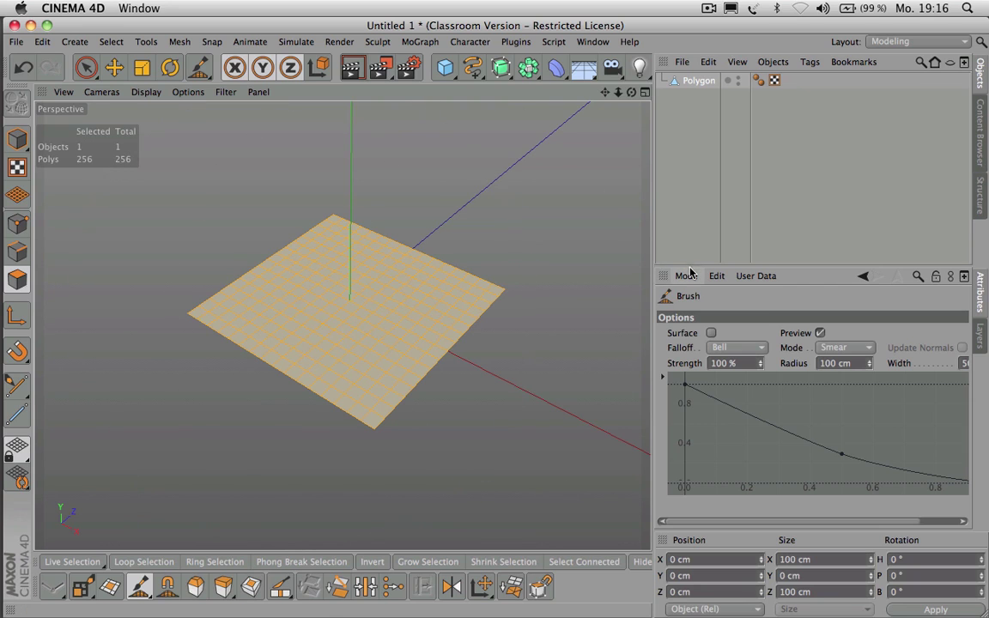
drag(689, 267, 689, 220)
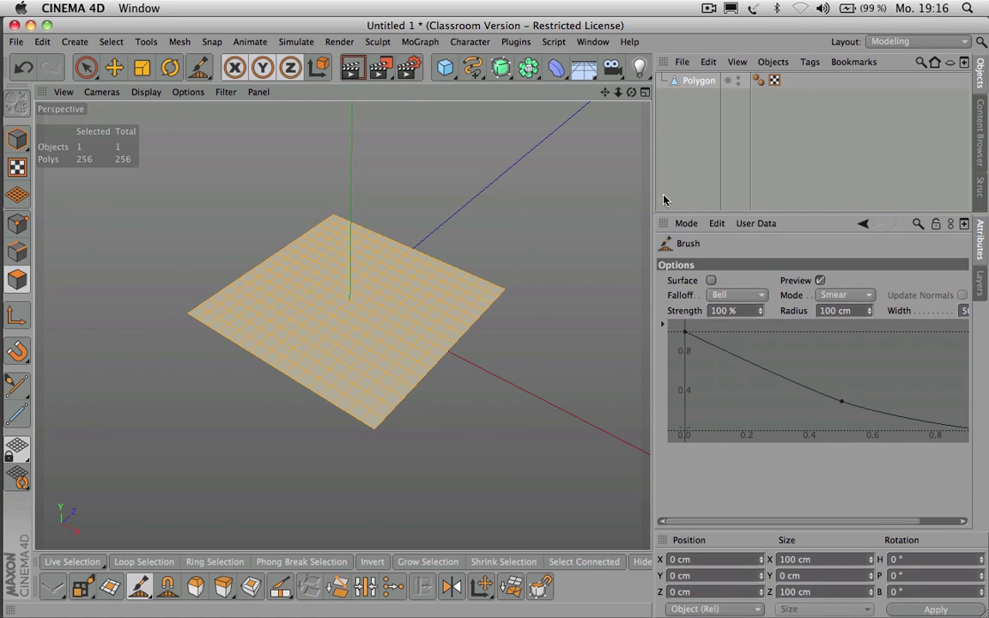
drag(654, 189, 592, 185)
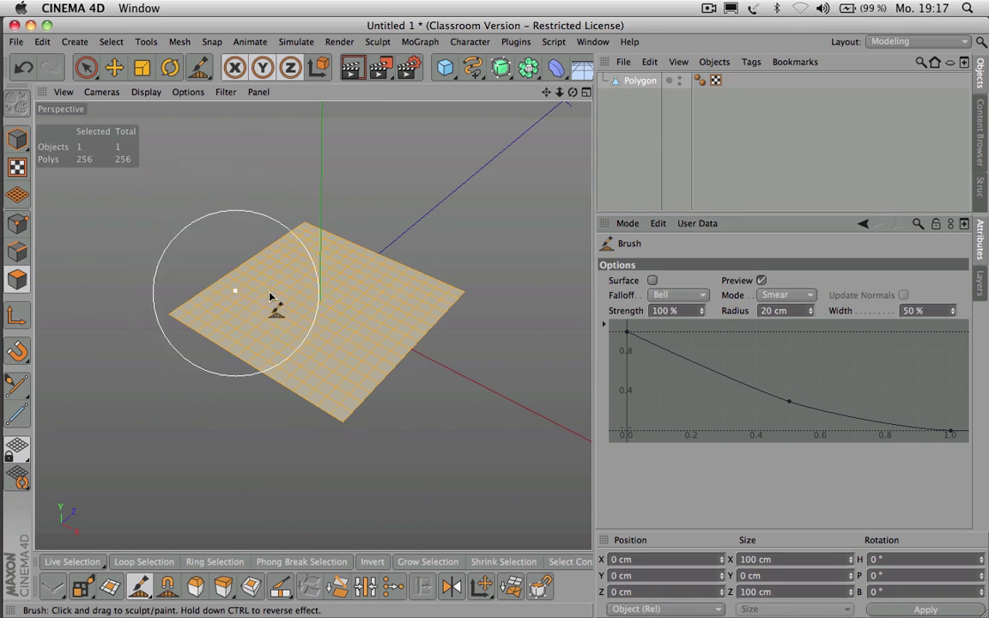
Step: Try smearing the subdivided polygon with the Brush using Bell falloff, and undo the stroke
mouse_move(397, 300)
mouse_down()
mouse_move(306, 356)
mouse_move(379, 275)
mouse_move(265, 268)
mouse_move(438, 296)
mouse_move(336, 380)
mouse_move(311, 326)
mouse_move(369, 356)
mouse_up()
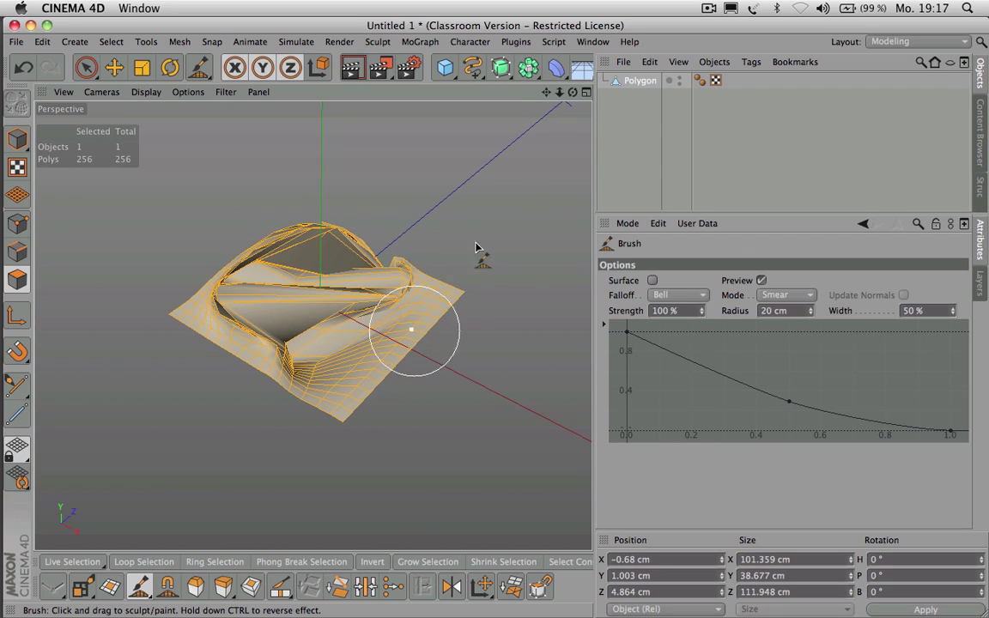
mouse_move(572, 92)
mouse_down()
mouse_move(549, 17)
mouse_move(554, 78)
mouse_move(573, 92)
mouse_up()
key(super+z)
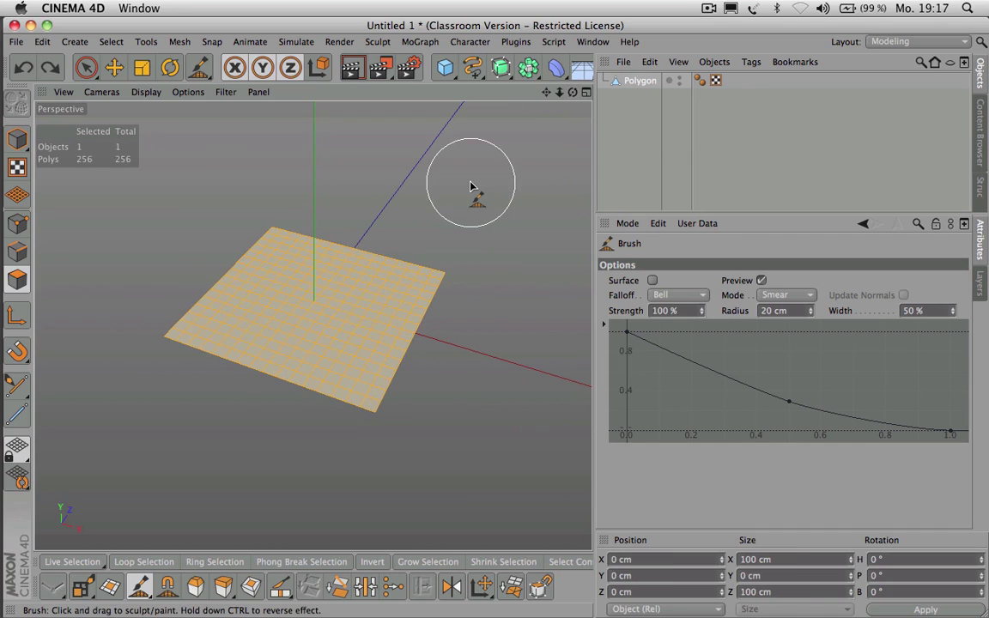
Step: Set the Brush falloff to Linear, try a Smear stroke across the middle of the mesh and undo it
click(678, 296)
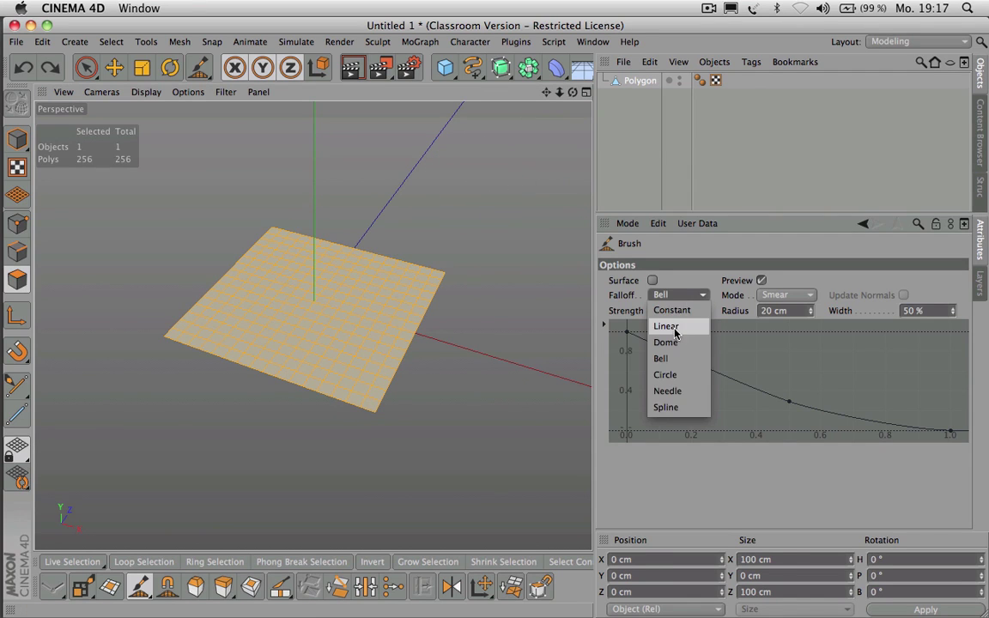
click(665, 327)
mouse_move(371, 312)
mouse_down()
mouse_move(281, 330)
mouse_move(292, 313)
mouse_move(344, 286)
mouse_move(378, 292)
mouse_move(269, 281)
mouse_move(318, 279)
mouse_up()
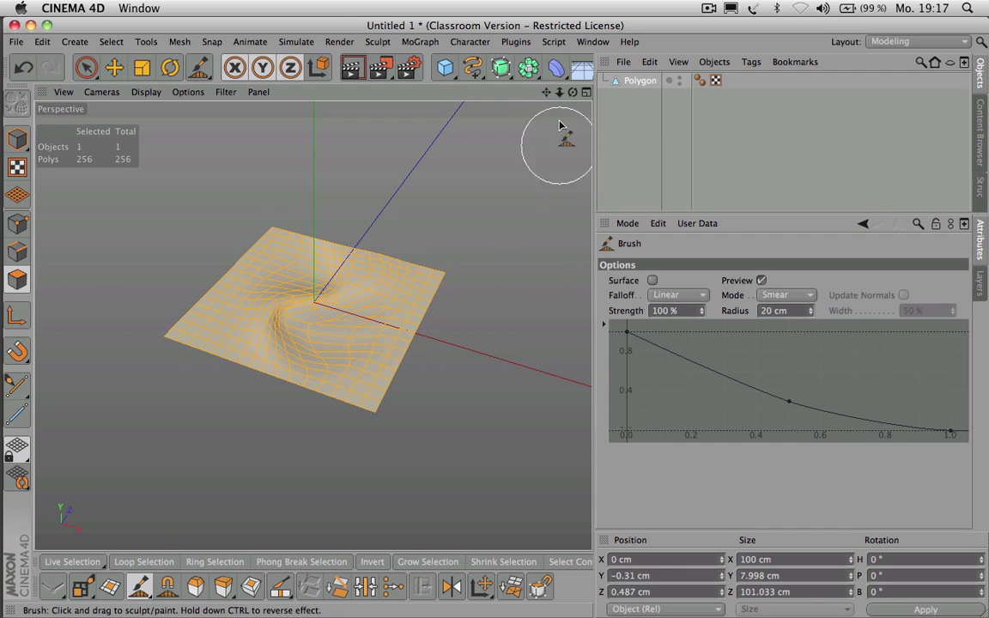
mouse_move(573, 92)
mouse_down()
mouse_move(687, 73)
mouse_move(573, 110)
mouse_up()
key(super+z)
key(super+z)
key(super+z)
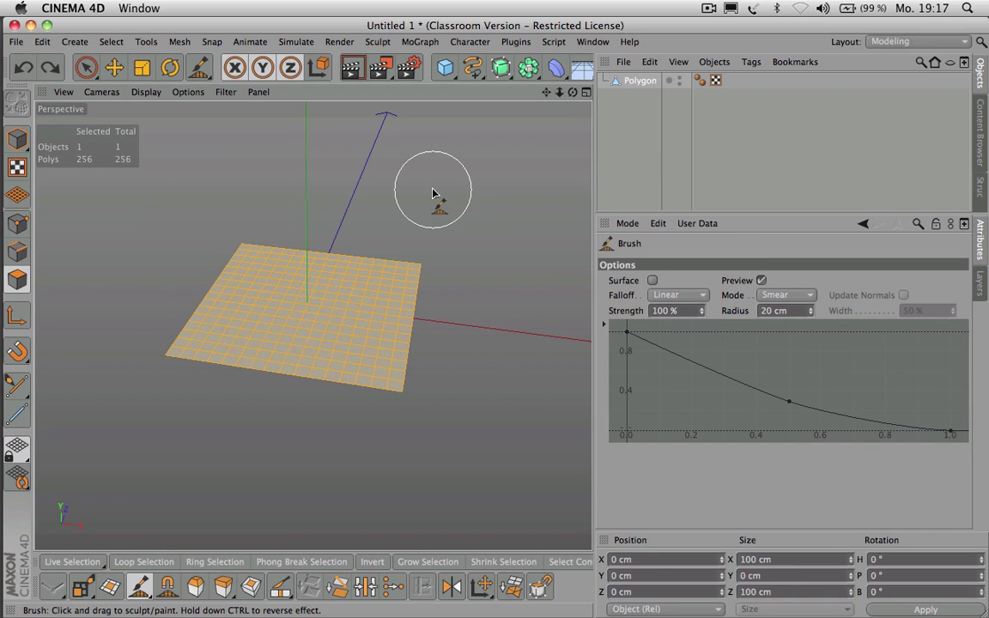
Step: Set the Brush mode to Pull and raise hills across the mesh
click(773, 295)
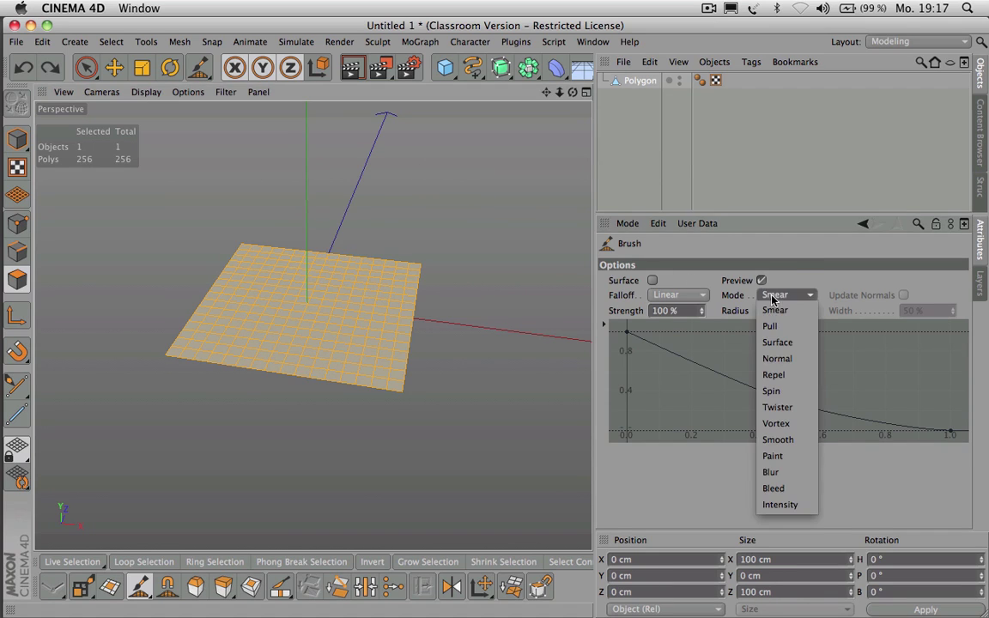
click(771, 326)
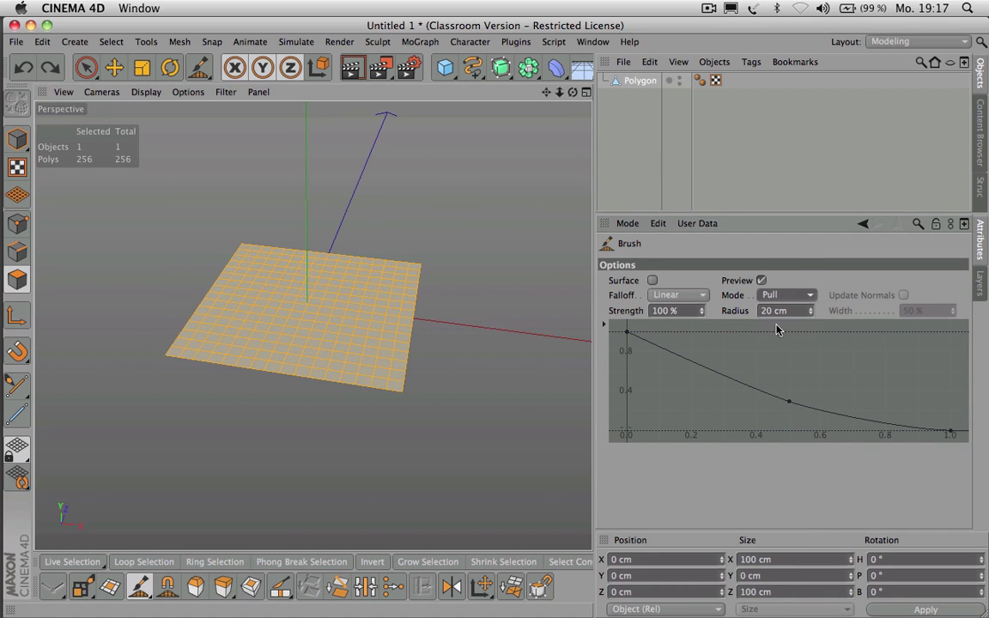
mouse_move(314, 289)
mouse_down()
mouse_move(379, 293)
mouse_move(229, 341)
mouse_move(294, 264)
mouse_up()
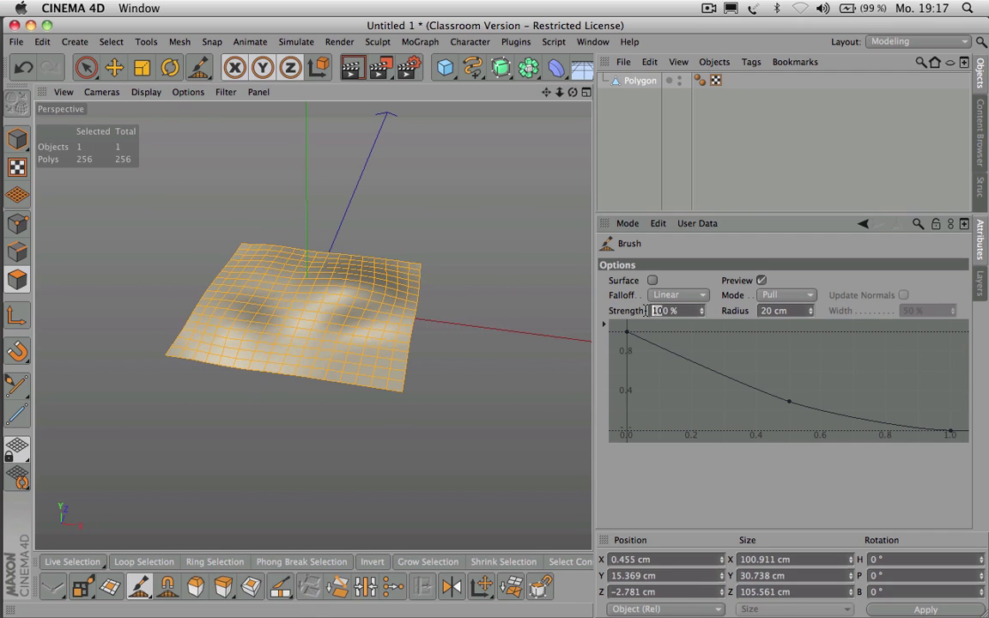
Step: Set the Brush strength to 30% and pull the raised areas of the mesh further from a close side view
text(3)
mouse_move(559, 92)
mouse_down()
mouse_move(601, 92)
mouse_move(570, 92)
mouse_move(523, 60)
mouse_move(472, 86)
mouse_move(515, 107)
mouse_up()
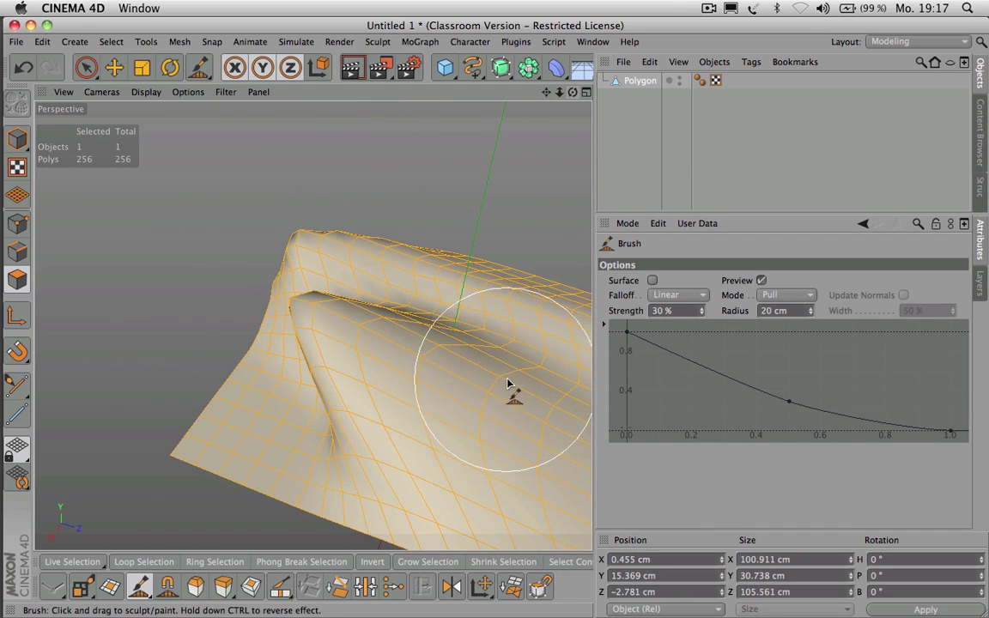
drag(460, 375, 491, 404)
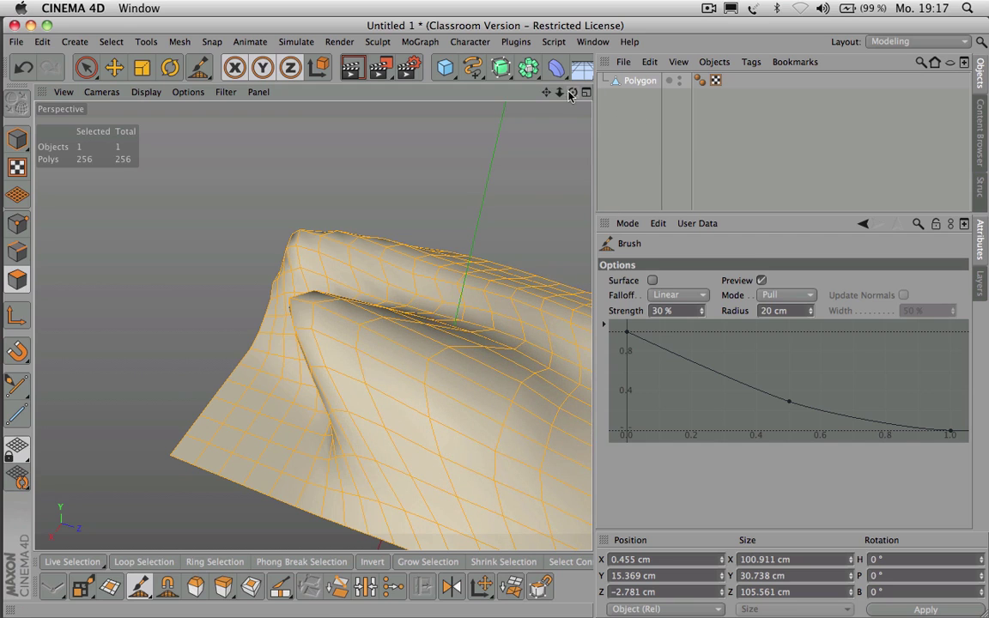
drag(563, 93, 507, 84)
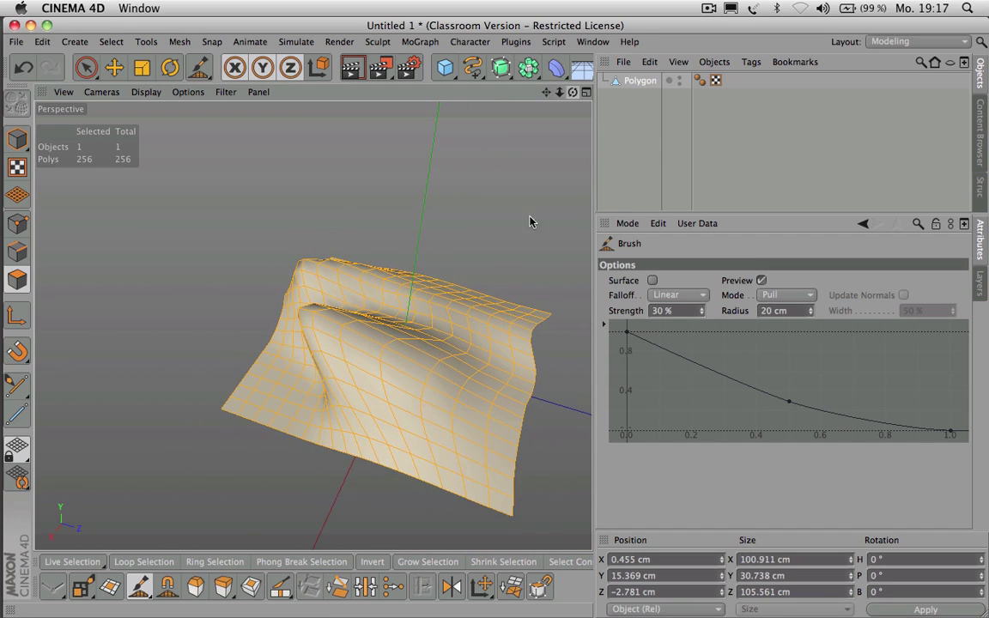
mouse_move(572, 92)
mouse_down()
mouse_move(680, 120)
mouse_move(573, 95)
mouse_up()
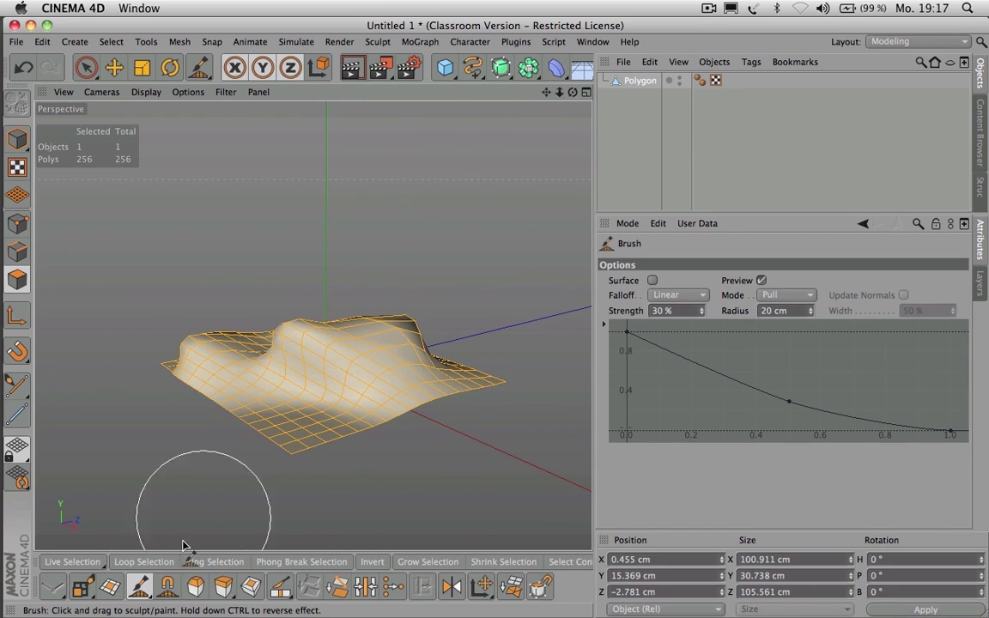
Step: Smooth the sculpted hills of the mesh with the Iron tool, varying the percentage between -100% and 100%
click(147, 592)
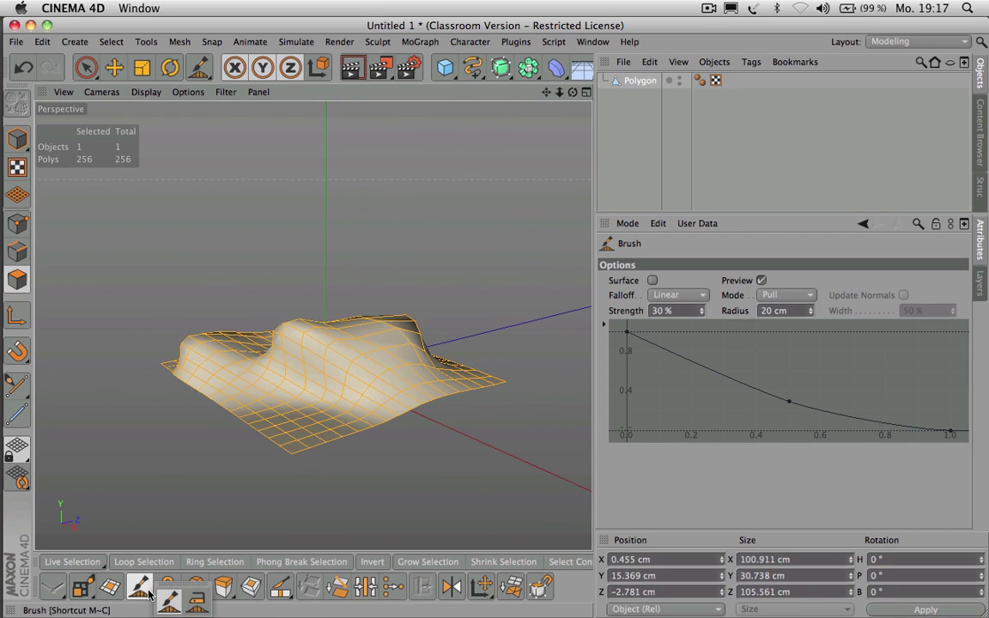
click(196, 606)
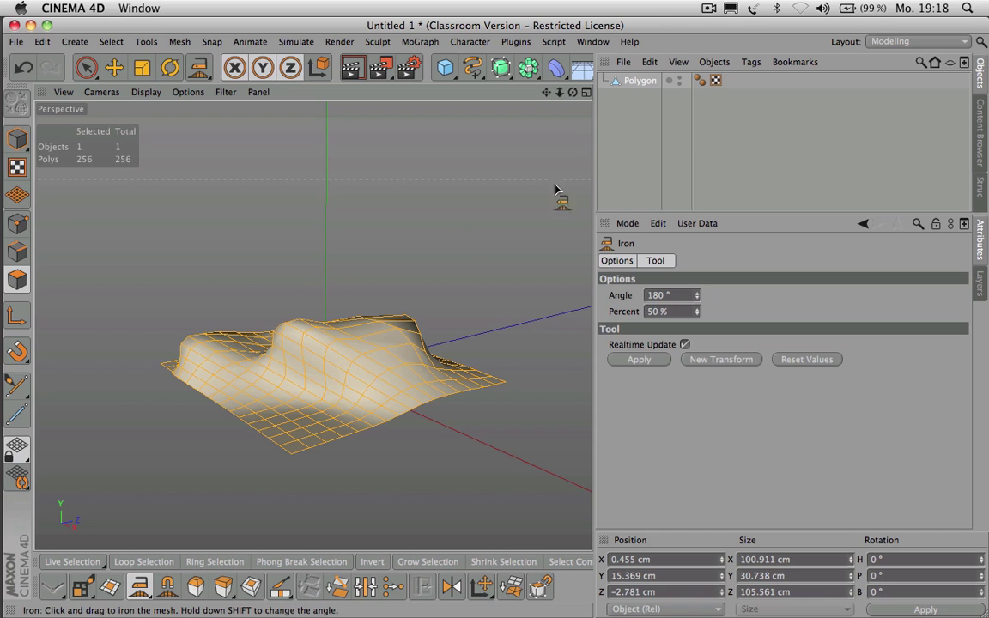
drag(573, 91, 623, 152)
drag(277, 232, 206, 234)
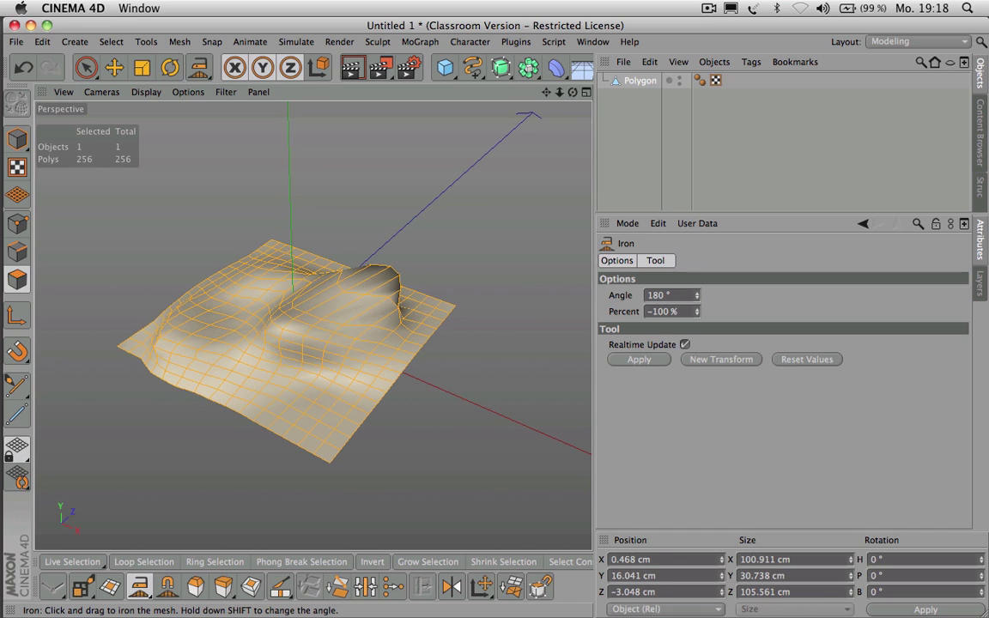
drag(215, 233, 343, 234)
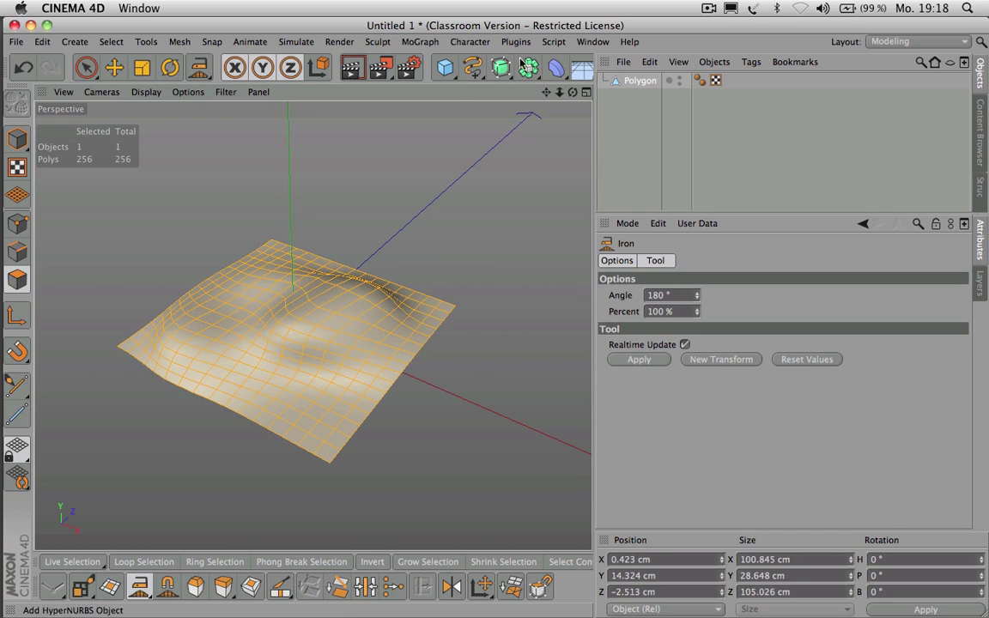
Step: Pull several peaks out of the smoothed mesh with the Magnet tool, working from different sides
drag(573, 92, 661, 74)
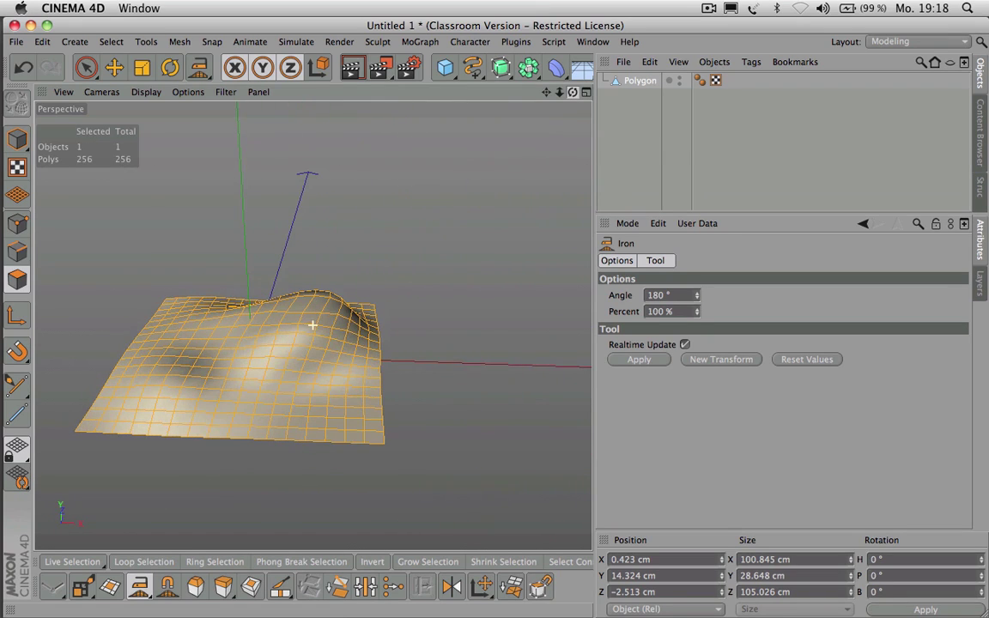
click(169, 587)
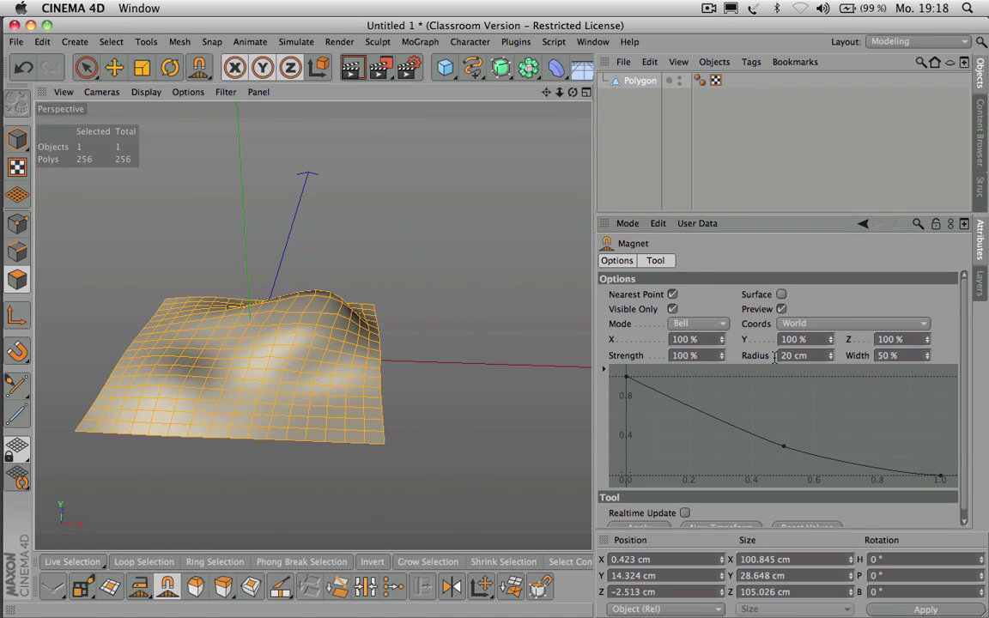
drag(258, 329, 210, 302)
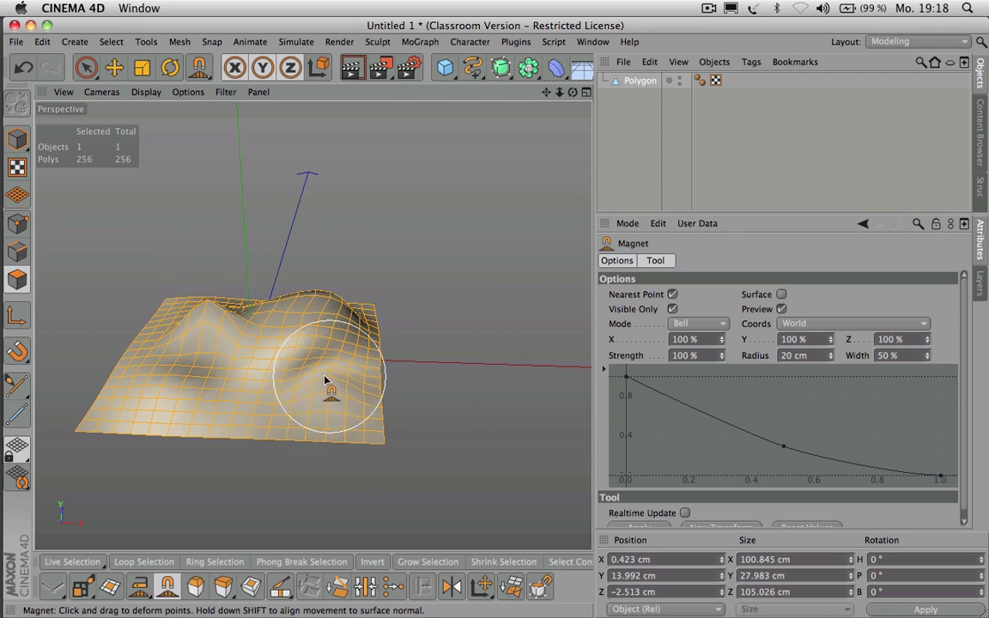
drag(325, 379, 360, 284)
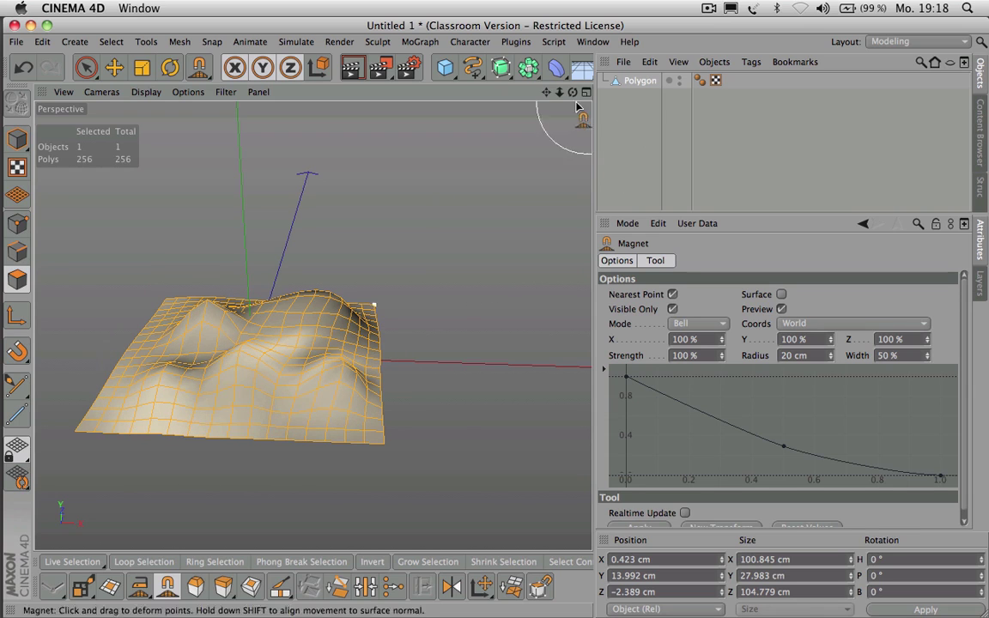
drag(573, 92, 786, 71)
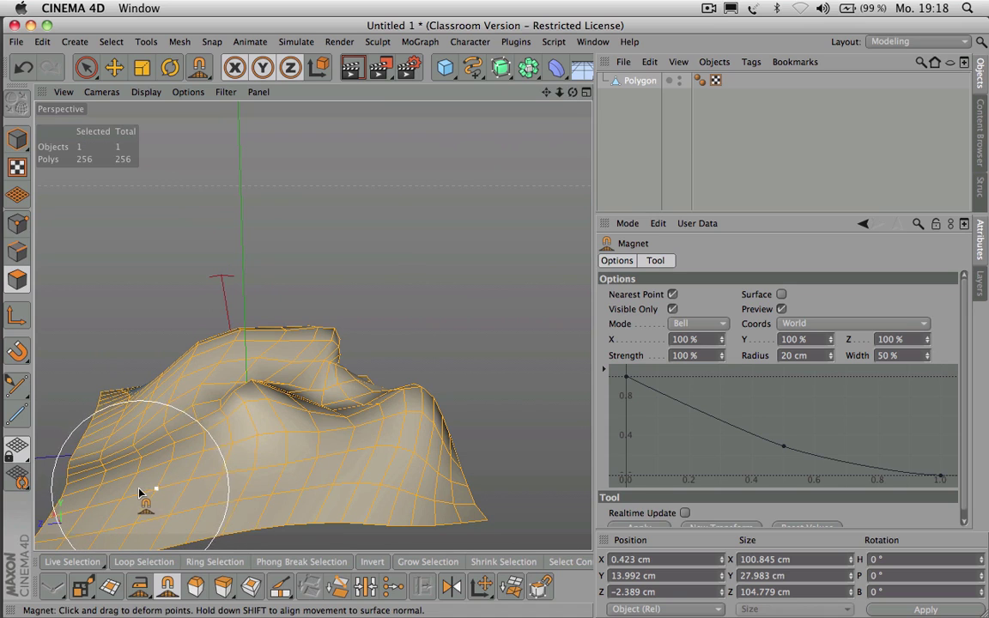
drag(139, 492, 119, 450)
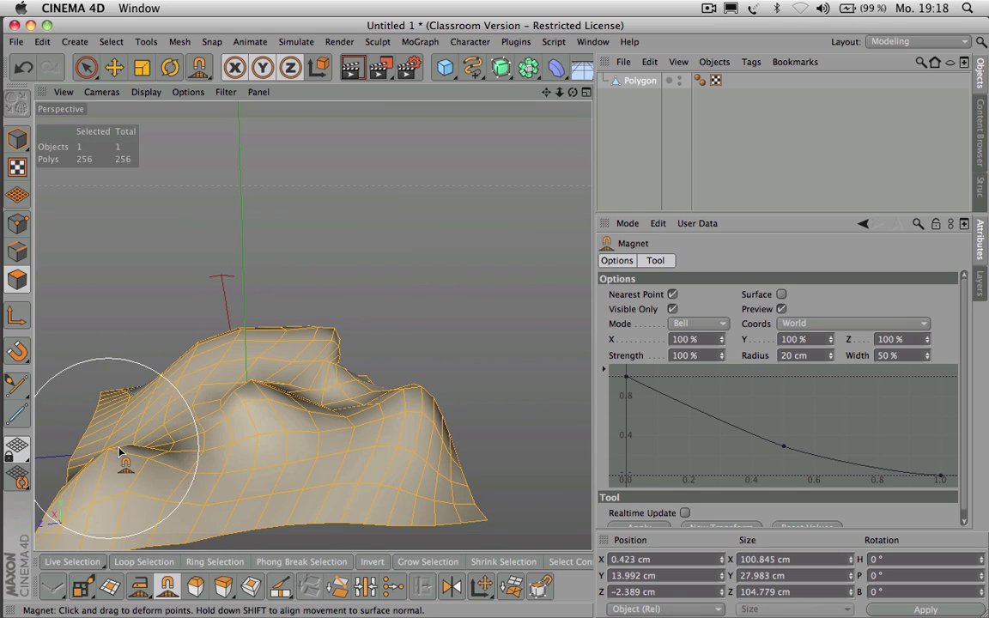
Step: Delete the sculpted Polygon mesh from the scene
alt+drag(312, 325, 313, 325)
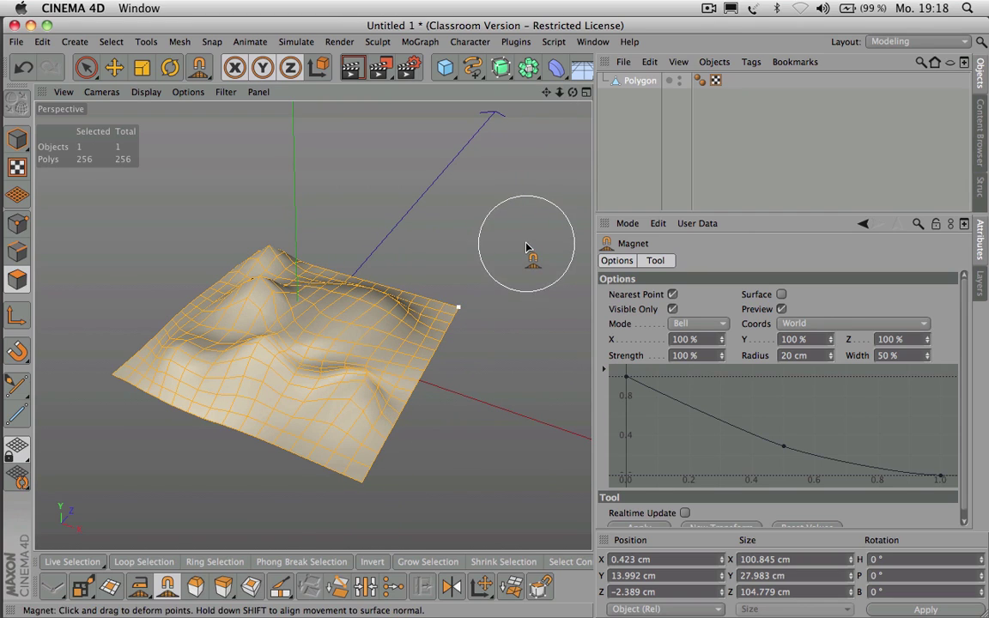
click(649, 81)
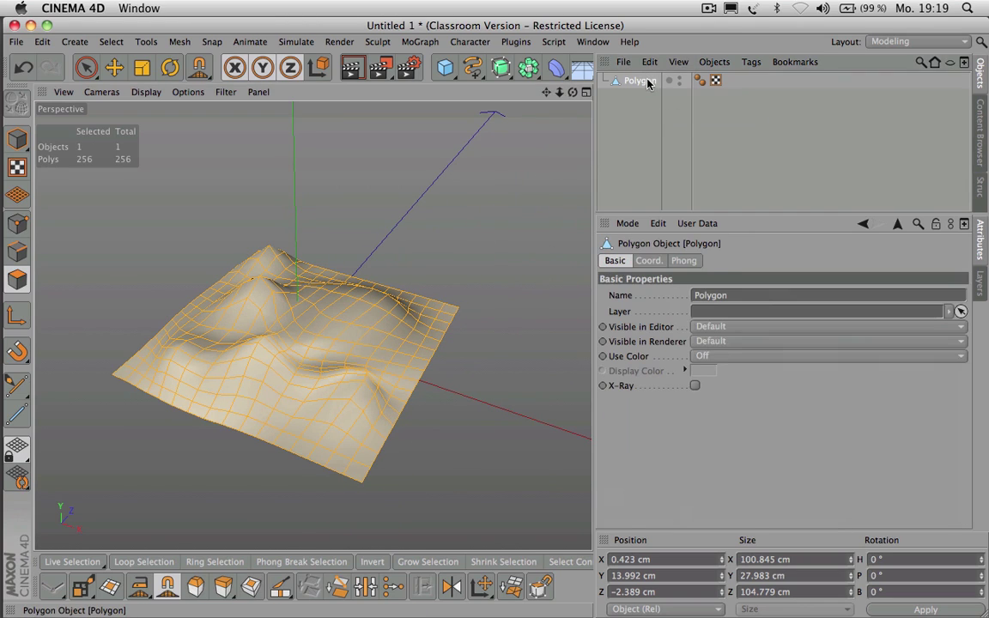
key(Delete)
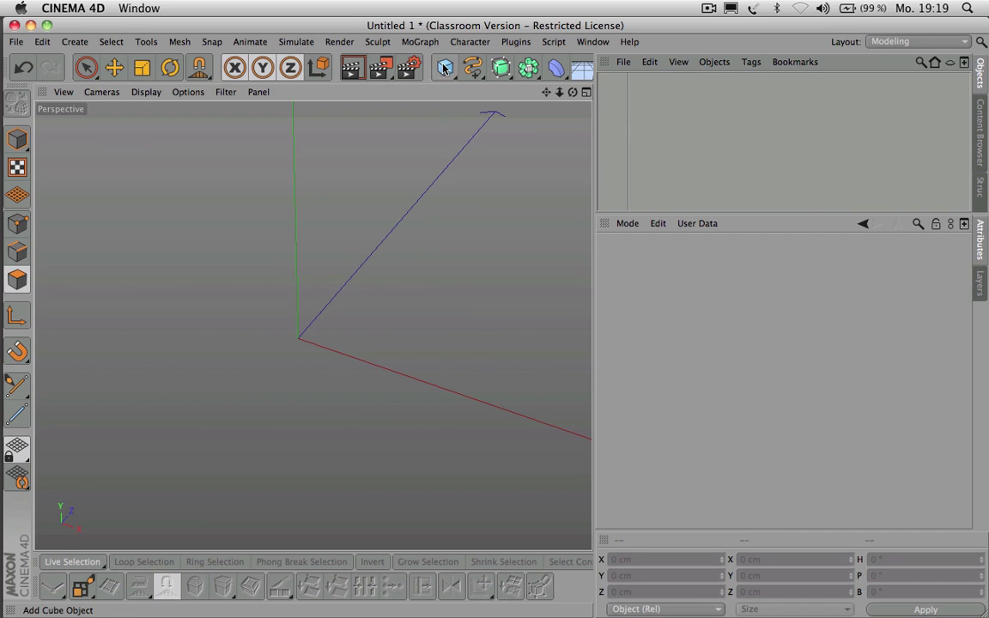
Step: Add a new Polygon primitive and make it editable
click(444, 69)
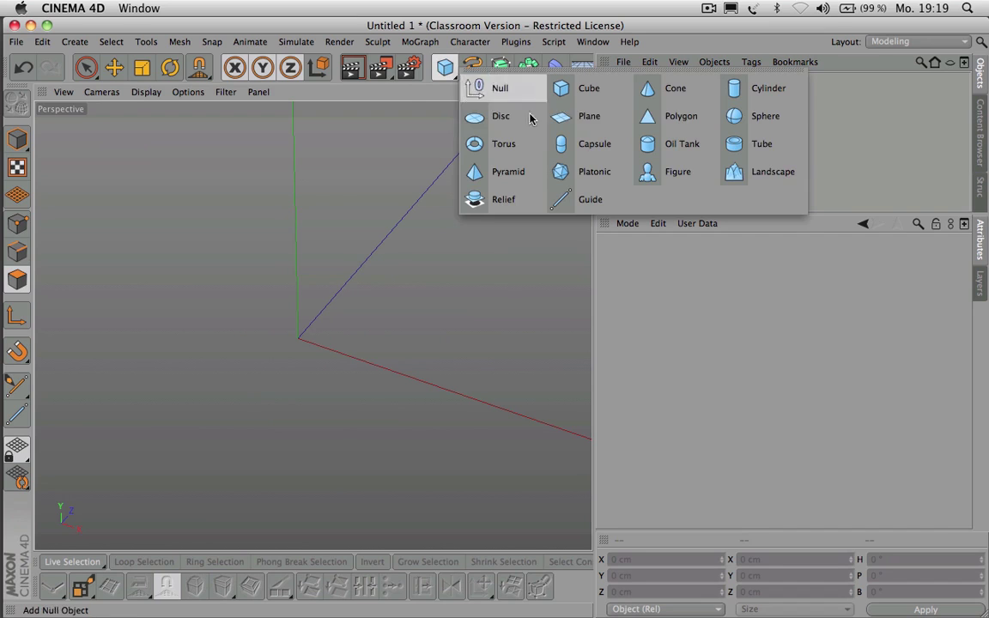
click(650, 120)
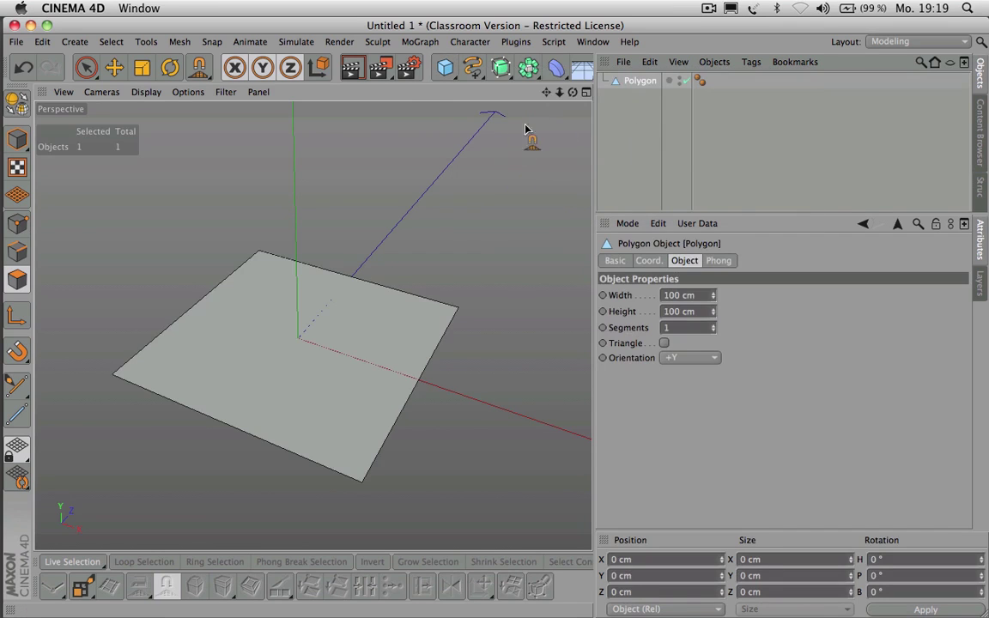
click(17, 102)
key(m)
key(i)
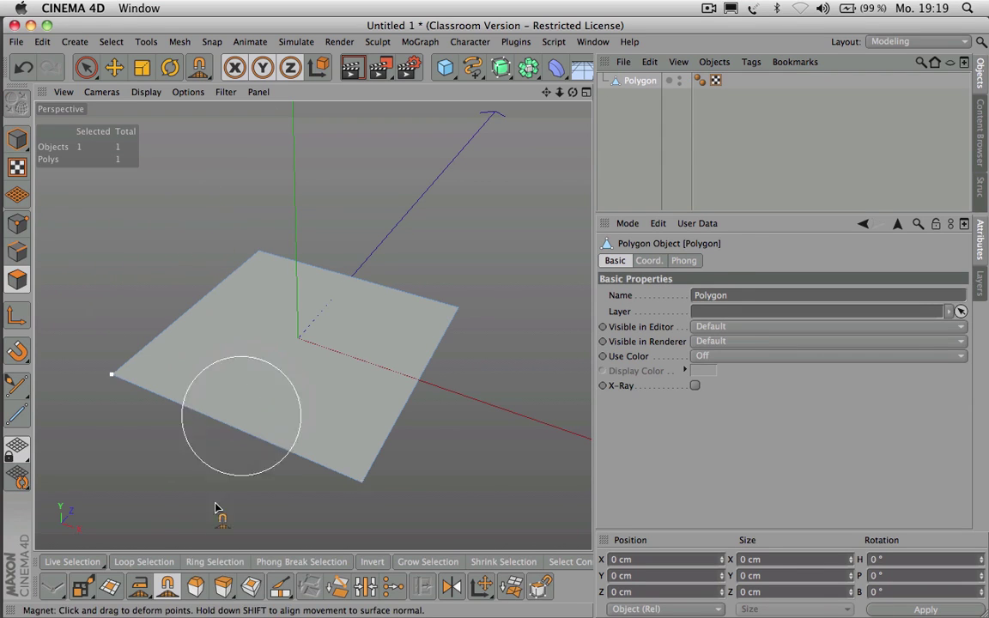
Step: Select the single polygon and inset it about 16.1 cm with Extrude Inner
click(251, 587)
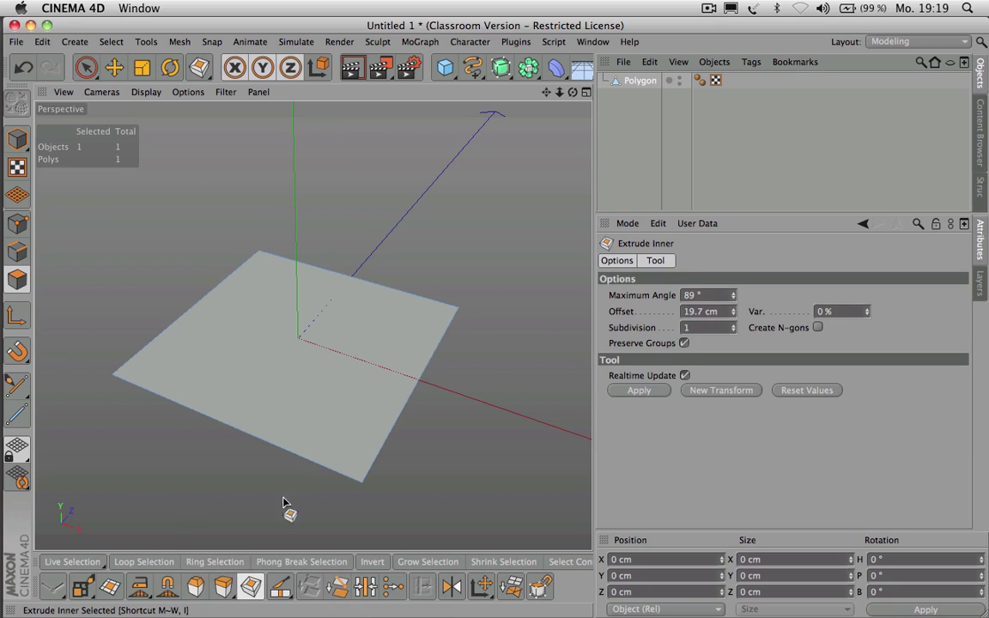
click(343, 372)
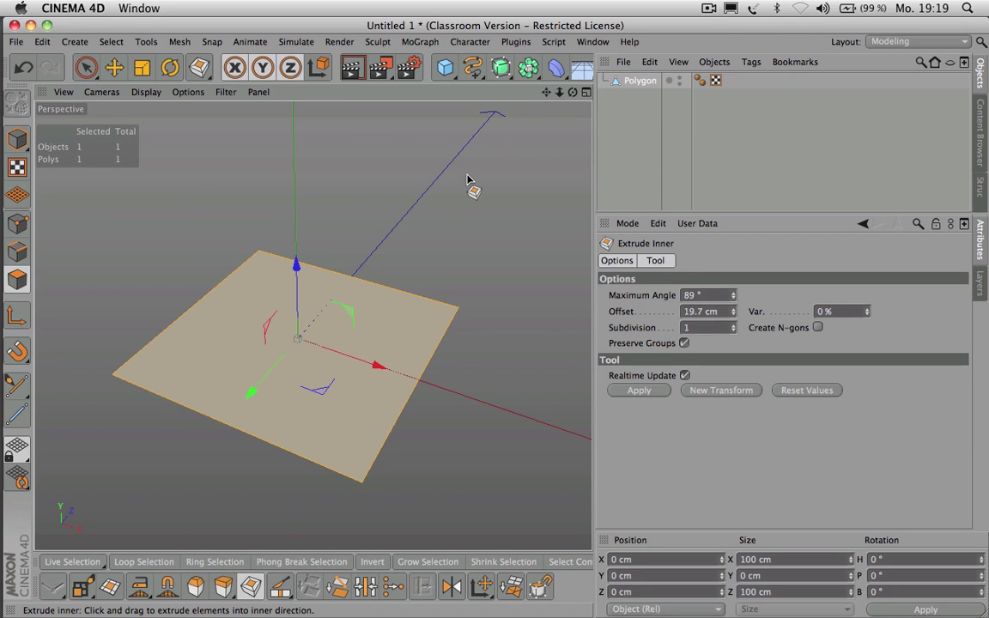
drag(468, 180, 471, 181)
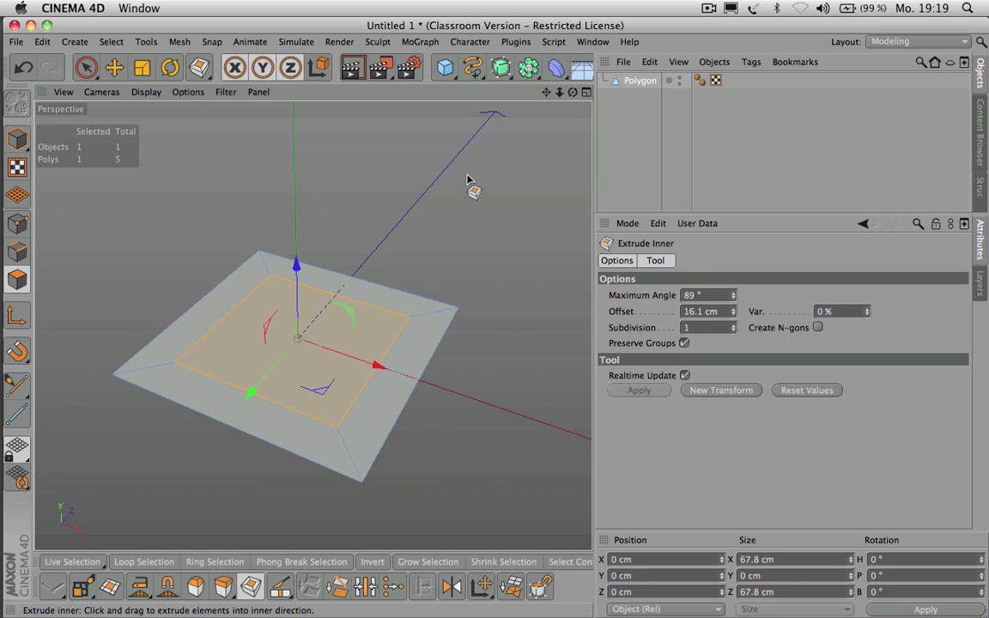
Step: Extrude the selected inner polygon
click(222, 586)
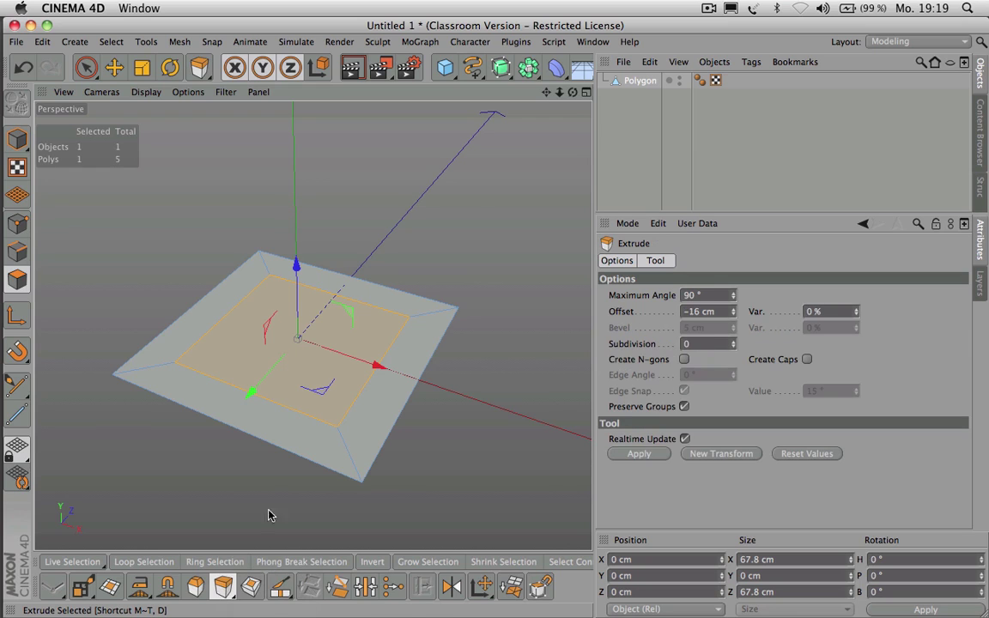
Step: Sink the selected inner polygon in three tiers, alternating downward extrusions (first about 9.3 cm, last about 7 cm) with insets, the first about 6.1 cm
drag(470, 224, 424, 225)
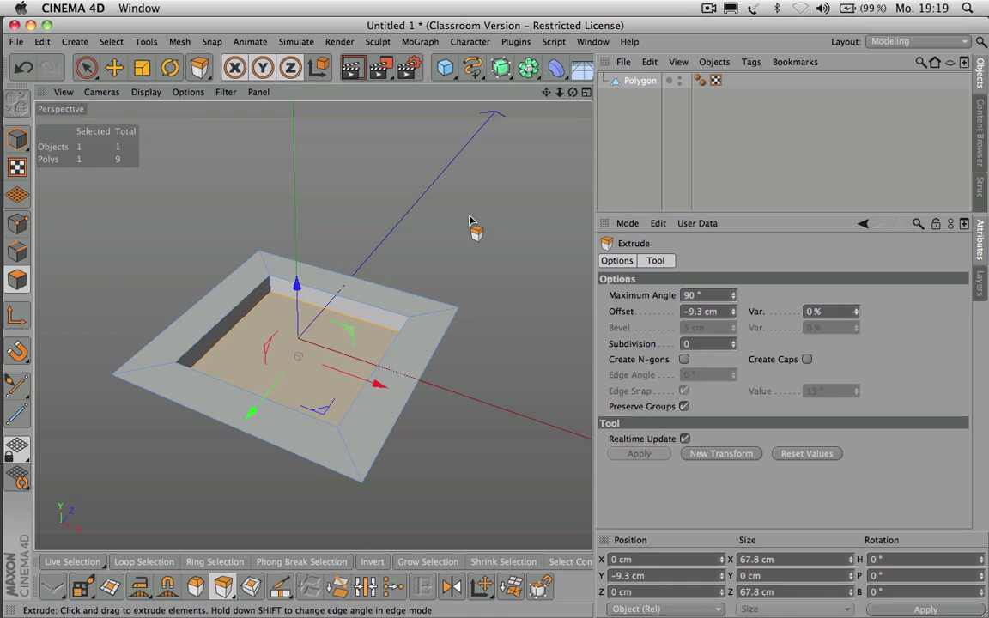
click(251, 587)
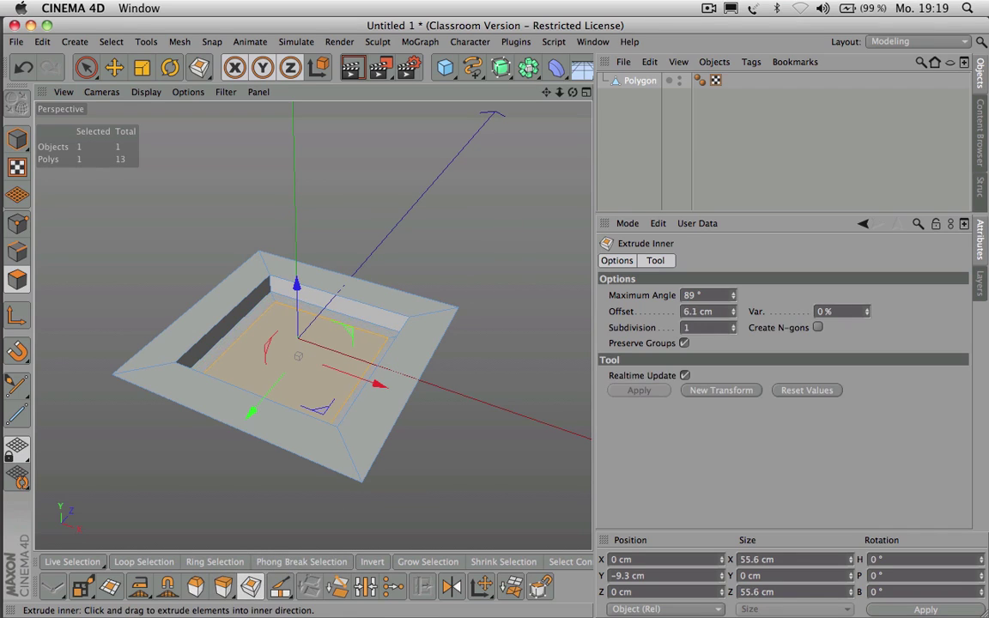
click(223, 587)
mouse_move(459, 211)
mouse_down()
mouse_move(428, 214)
mouse_move(457, 214)
mouse_up()
key(i)
key(d)
key(i)
key(d)
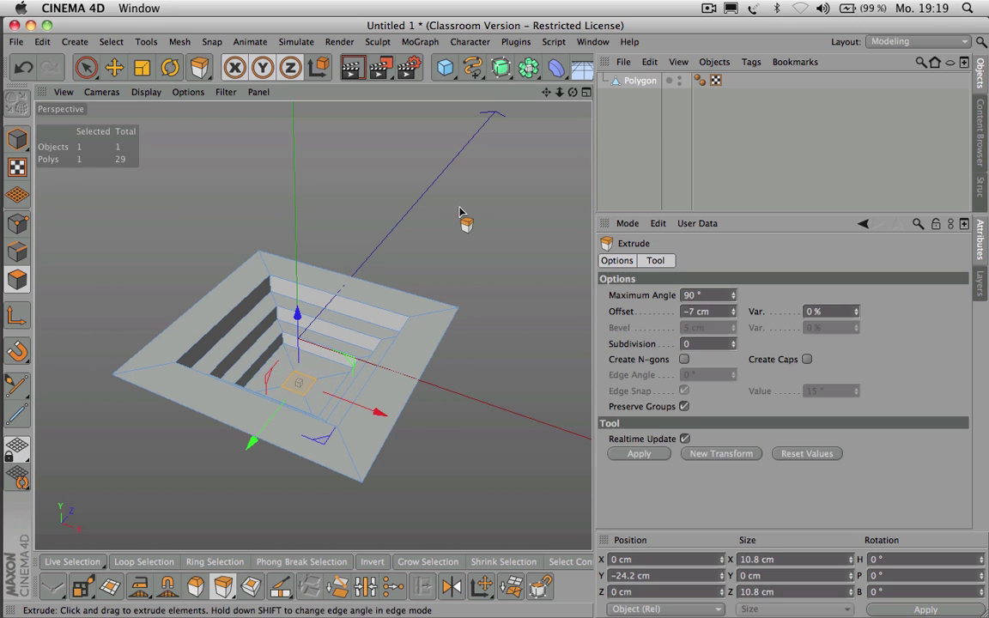
Step: Extrude the small centre polygon upward about 51.6 cm into a pillar and bevel its top polygon by about 2.4 cm
drag(477, 260, 557, 260)
drag(572, 92, 507, 90)
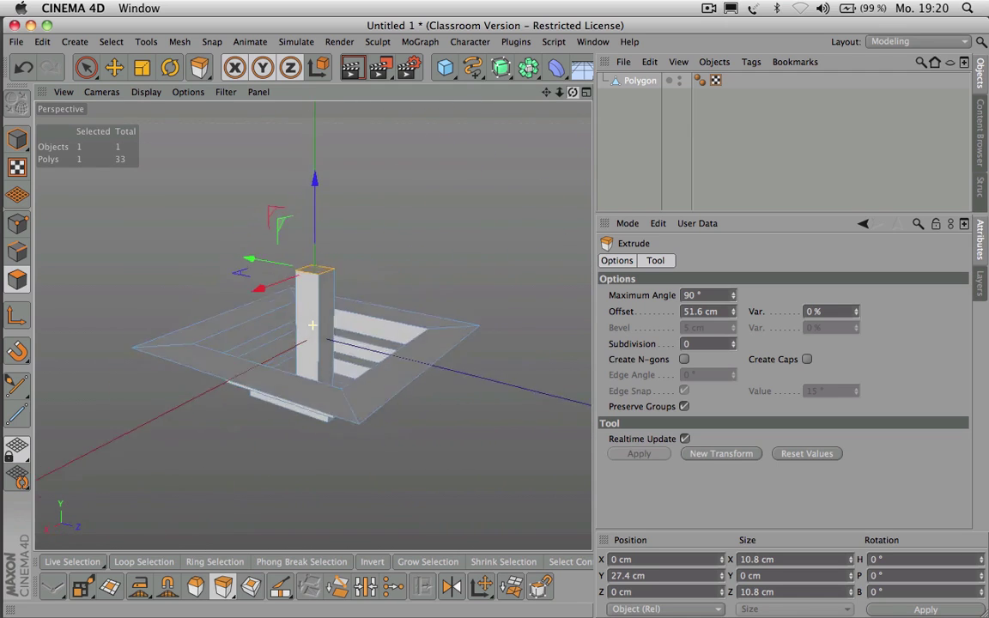
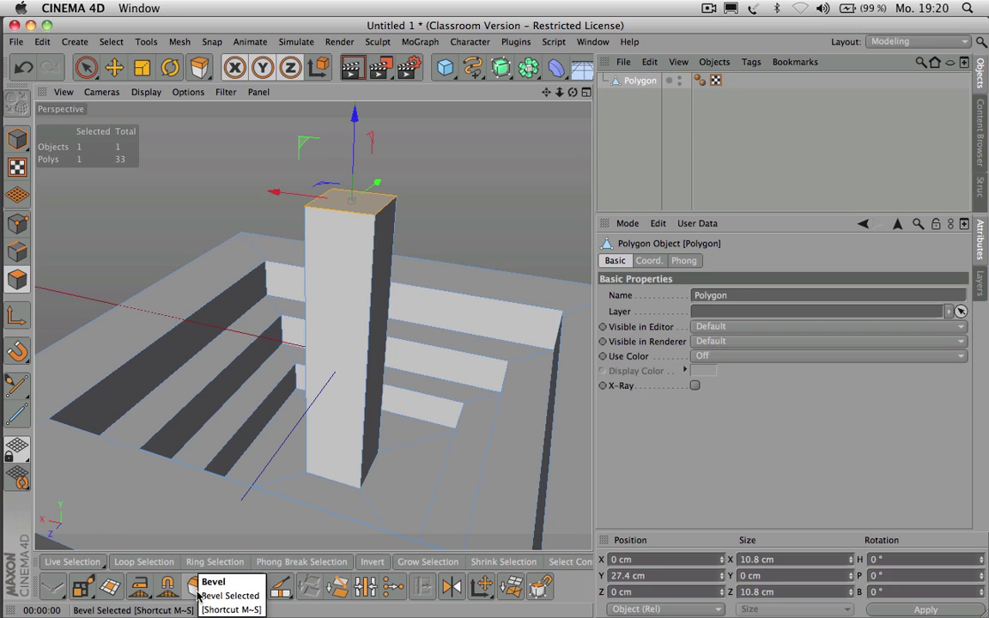
click(223, 586)
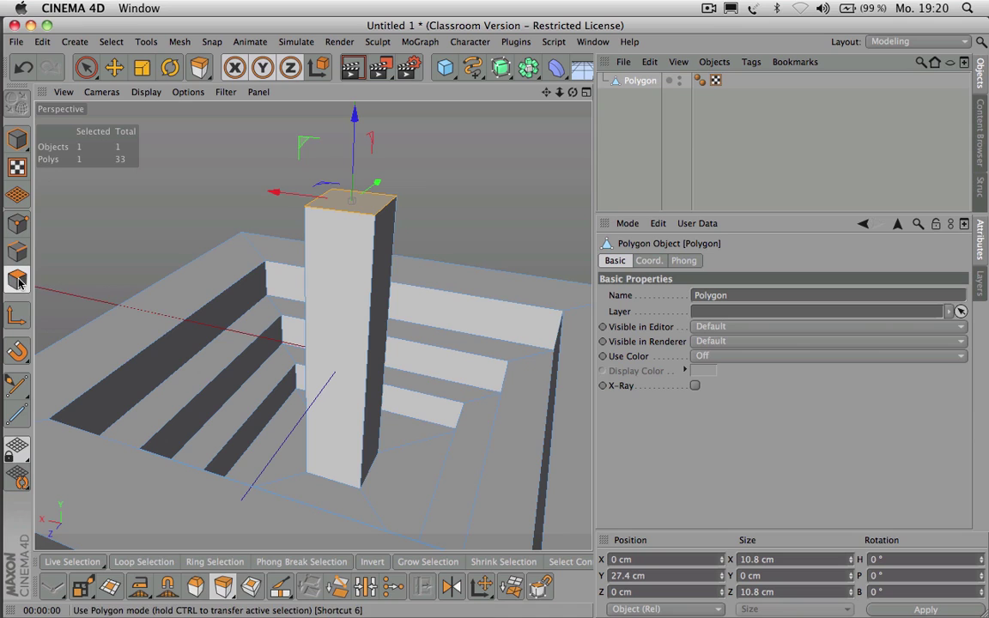
click(195, 588)
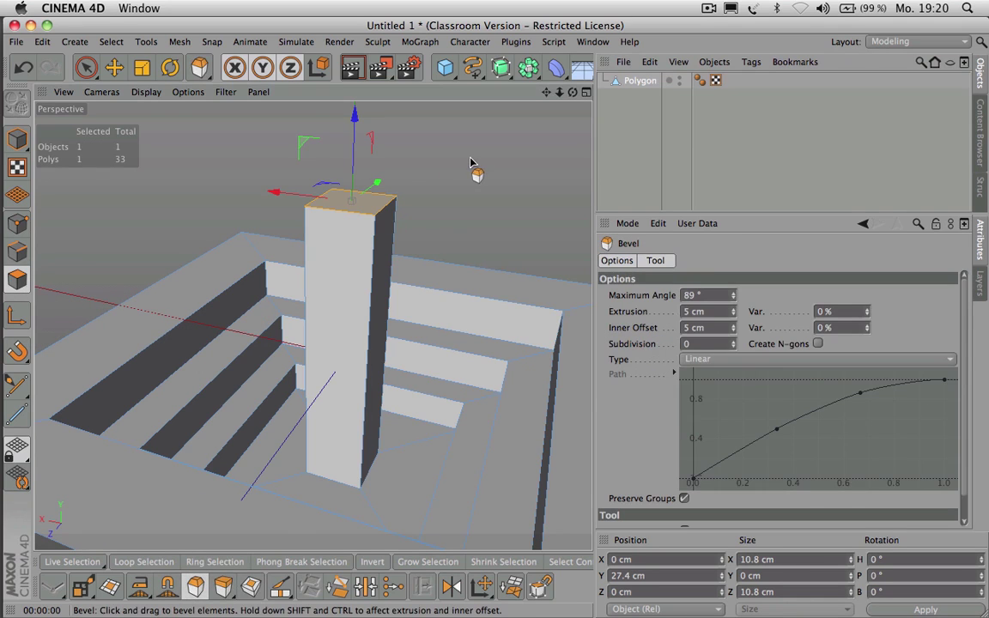
drag(471, 160, 502, 168)
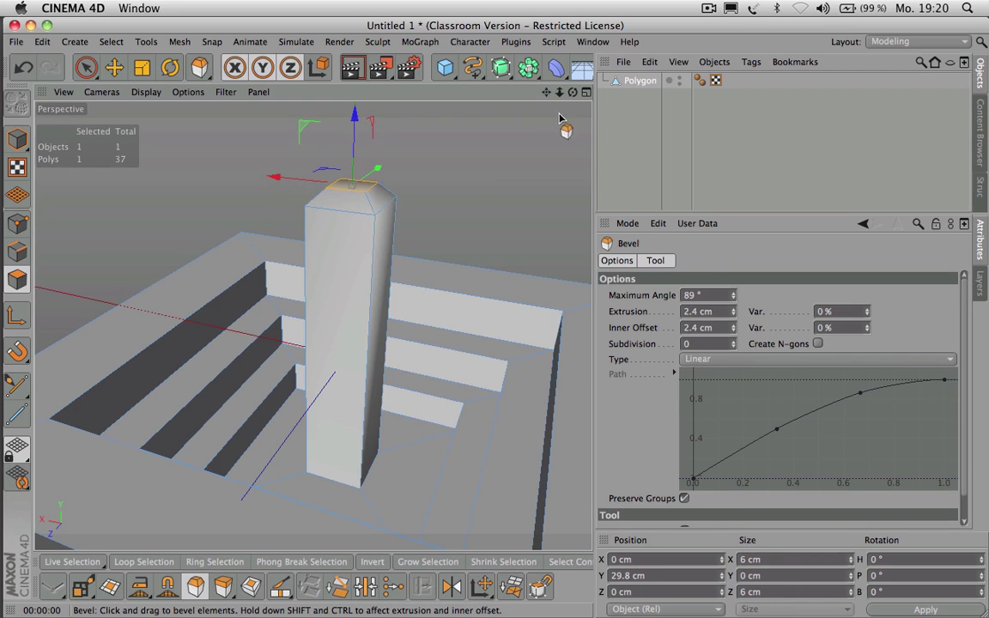
Step: Loop-select the pillar's upper rim and all edge loops of the recessed tiers, and bevel them with a 0.2 cm inner offset
drag(573, 92, 531, 129)
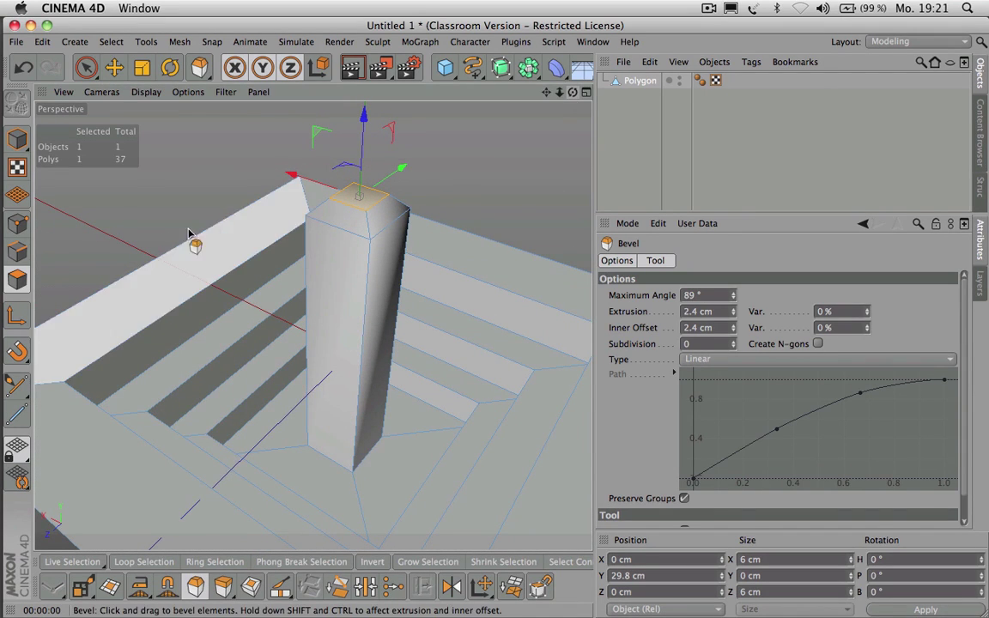
click(18, 251)
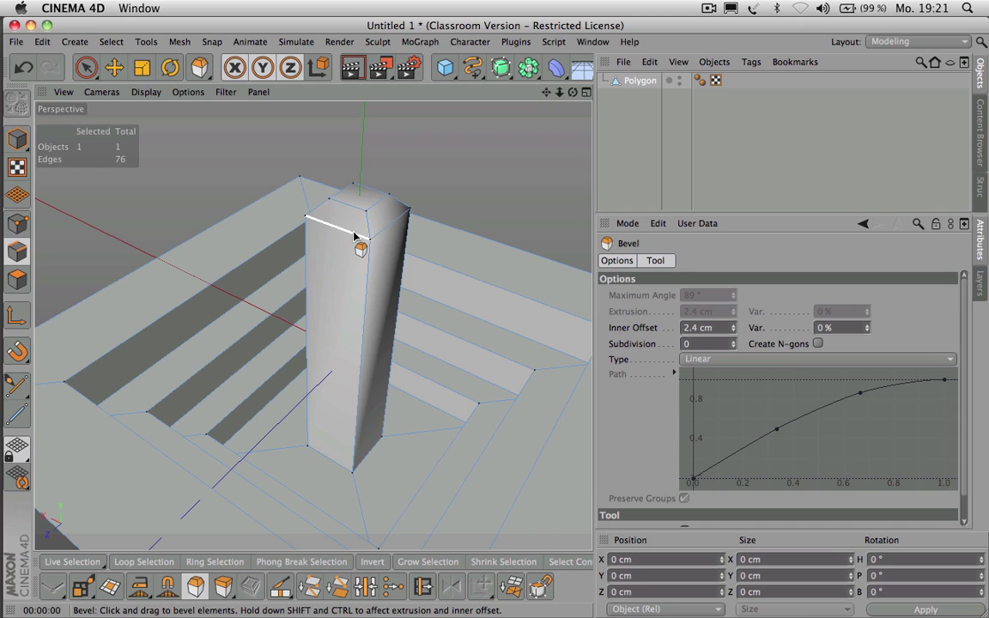
click(142, 562)
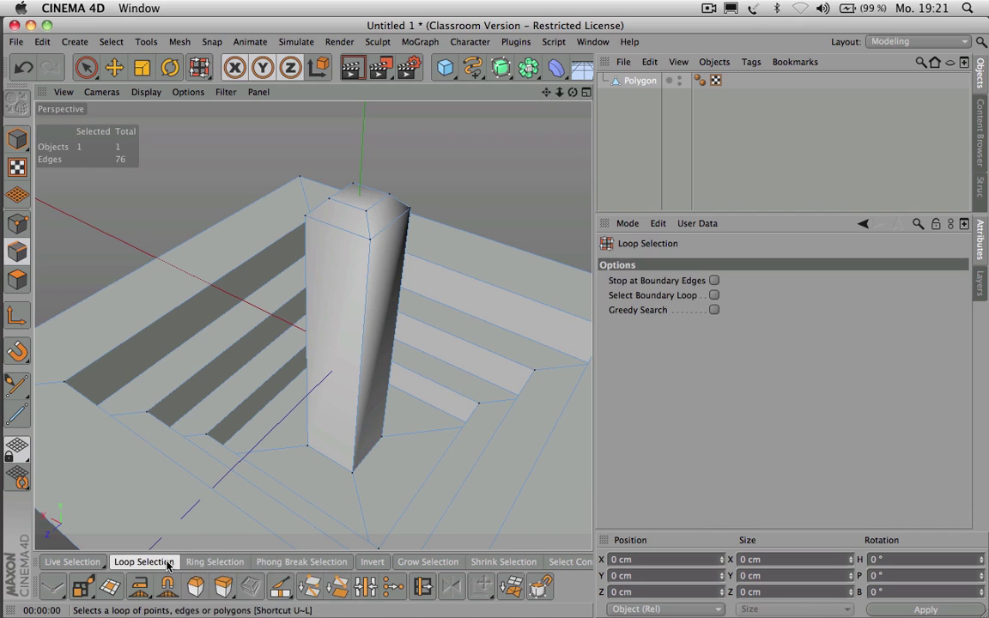
click(353, 233)
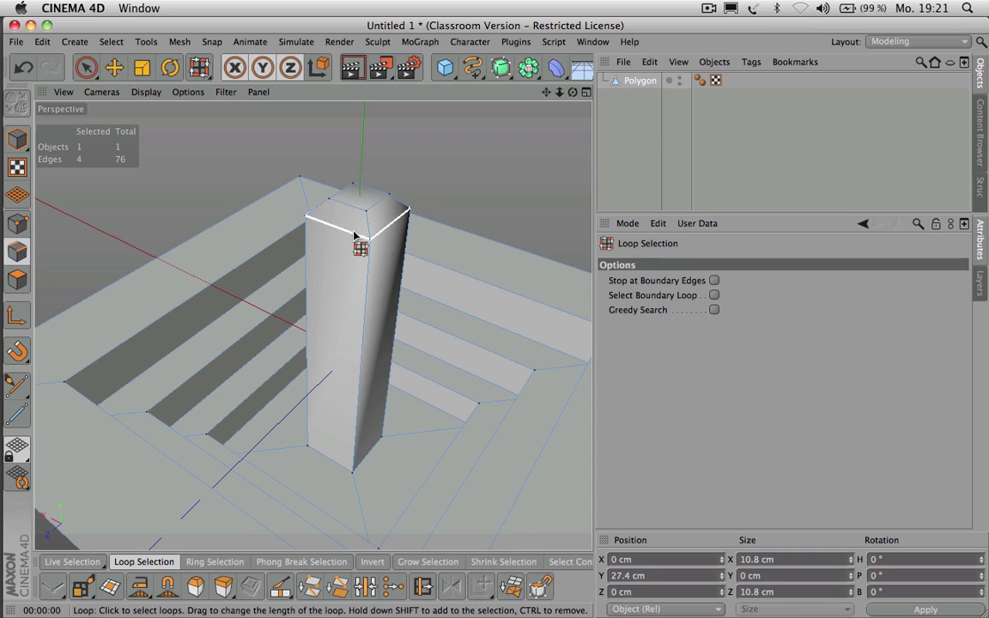
shift+click(467, 272)
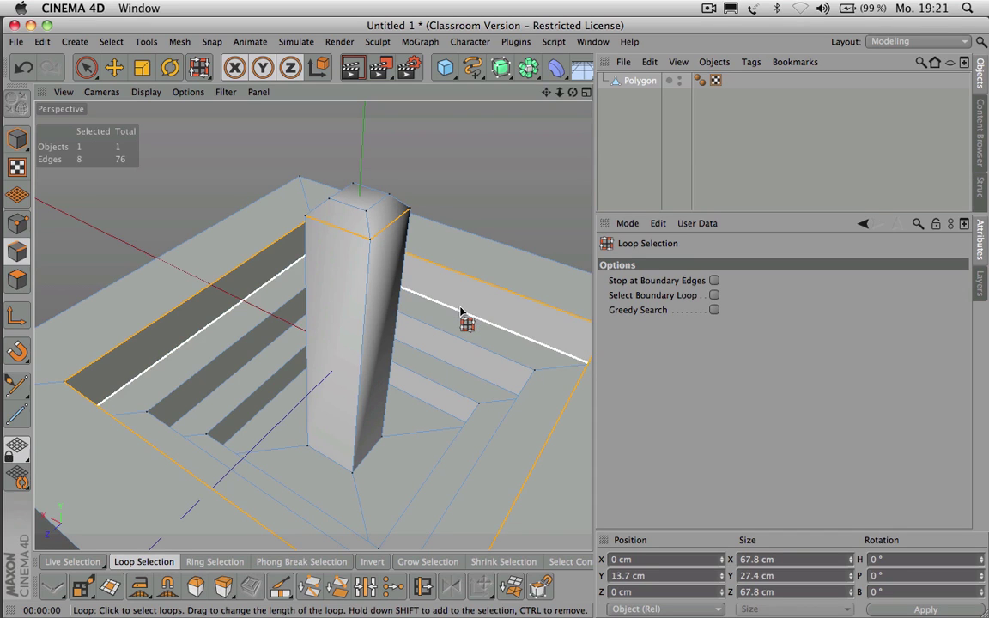
shift+click(455, 368)
shift+click(445, 397)
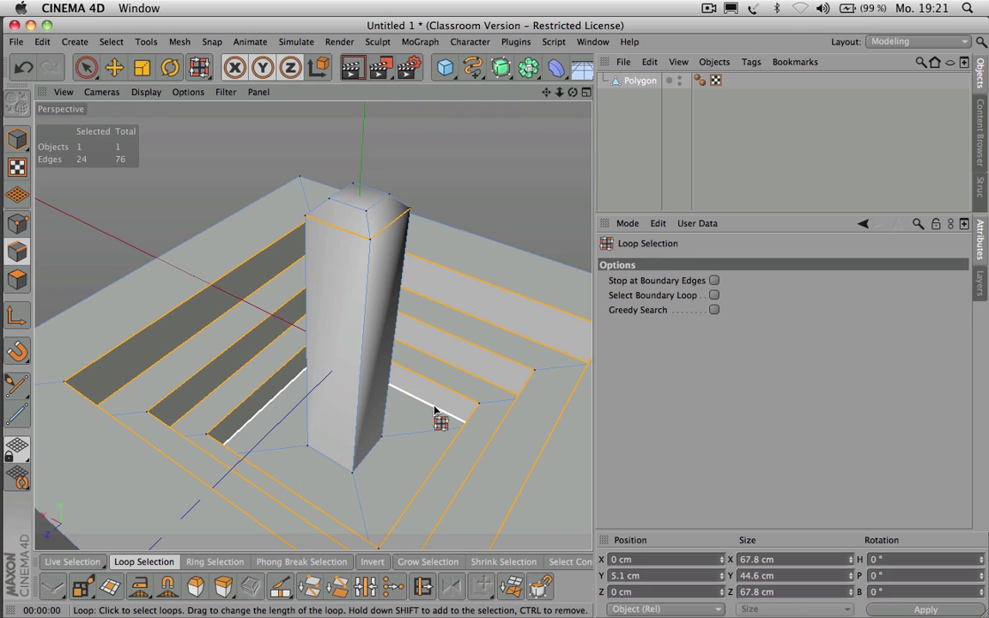
click(197, 585)
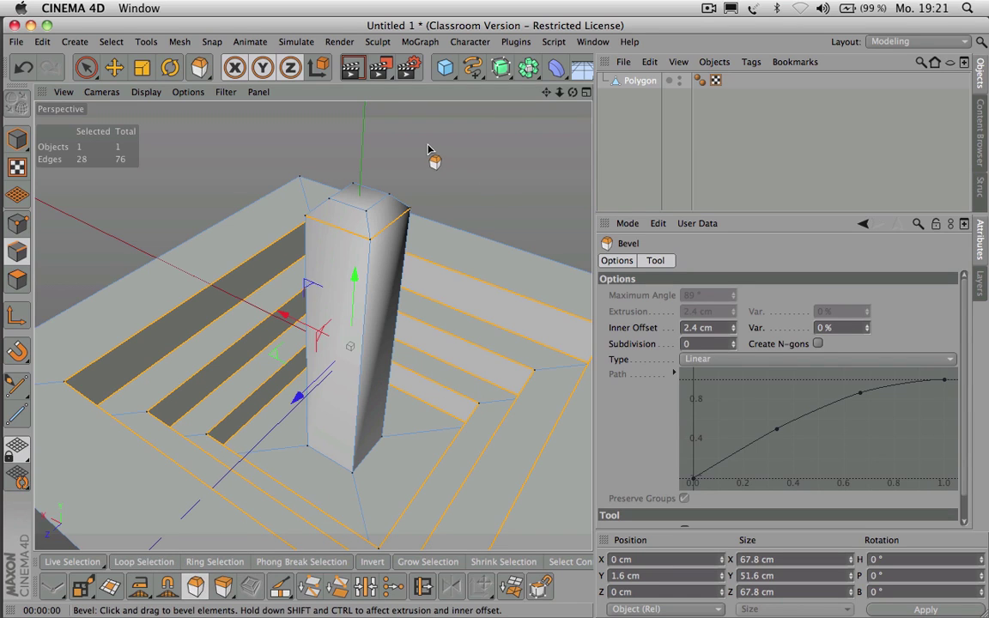
drag(427, 149, 431, 148)
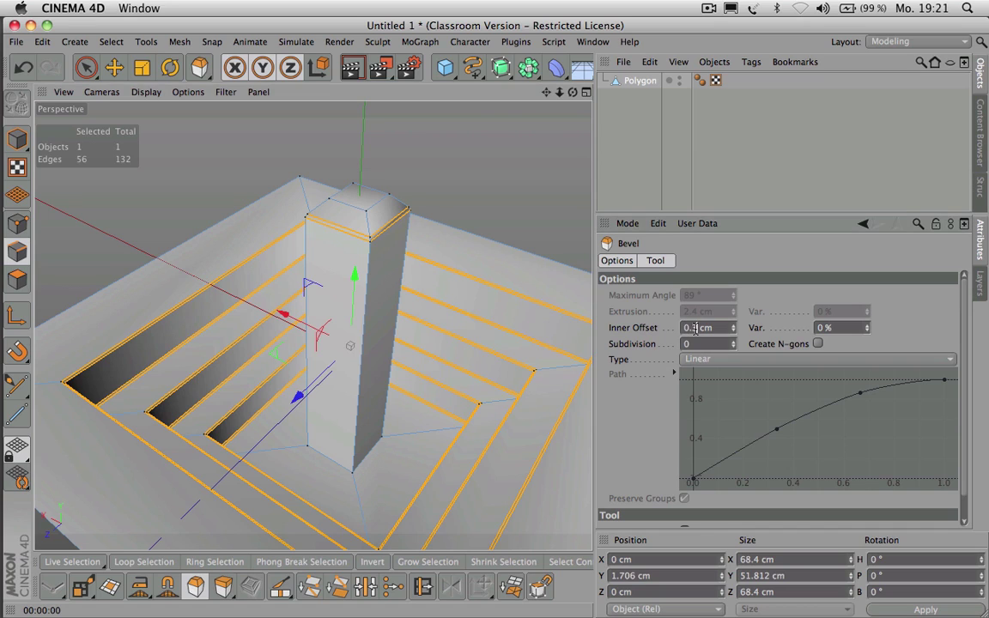
key(Return)
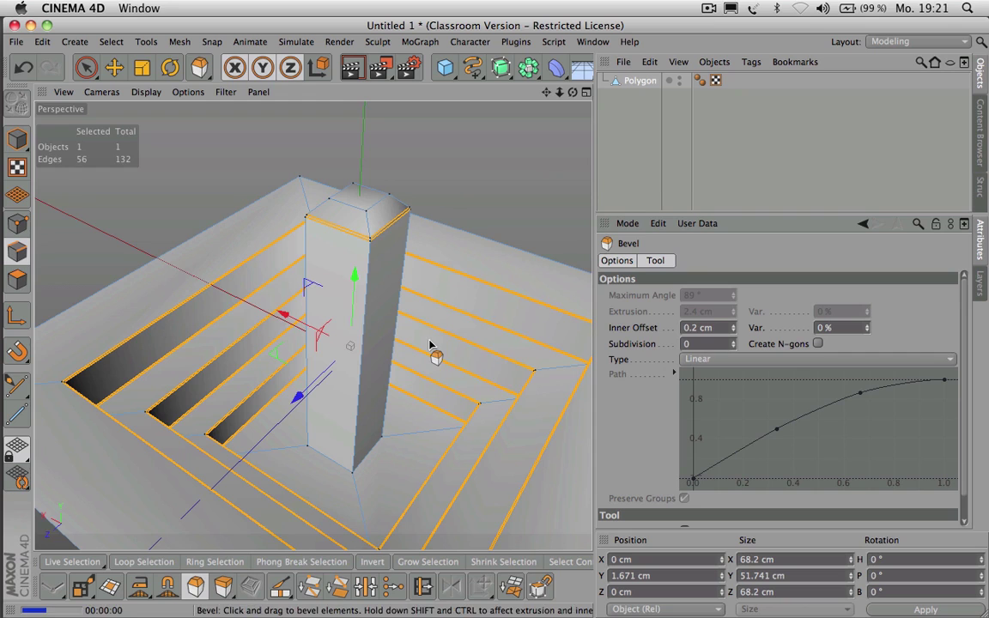
Step: Render the view from the current distance and in close-up to check the shading of the beveled edges
key(ctrl+r)
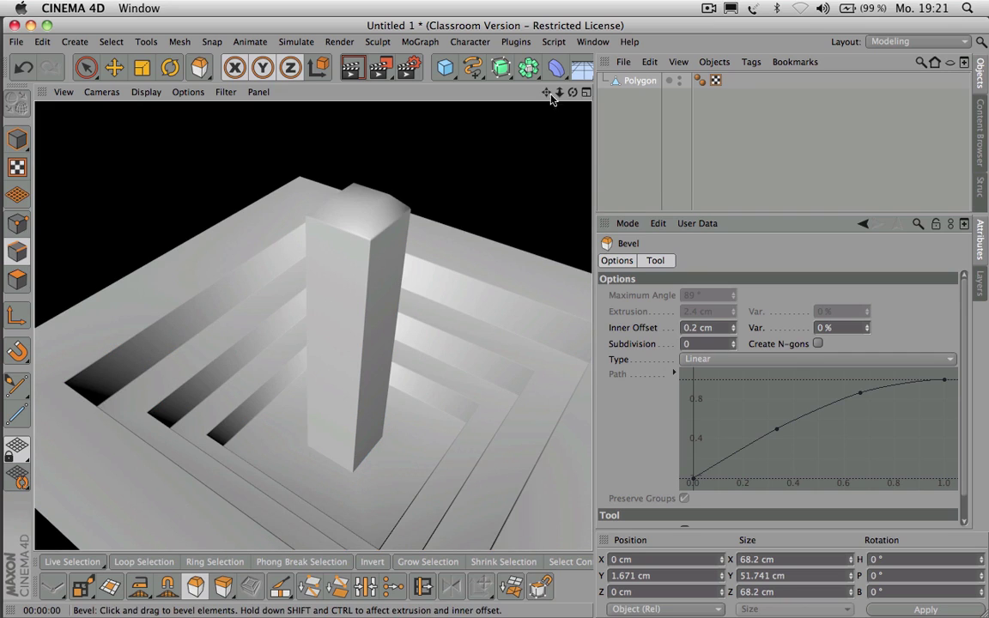
drag(557, 93, 564, 92)
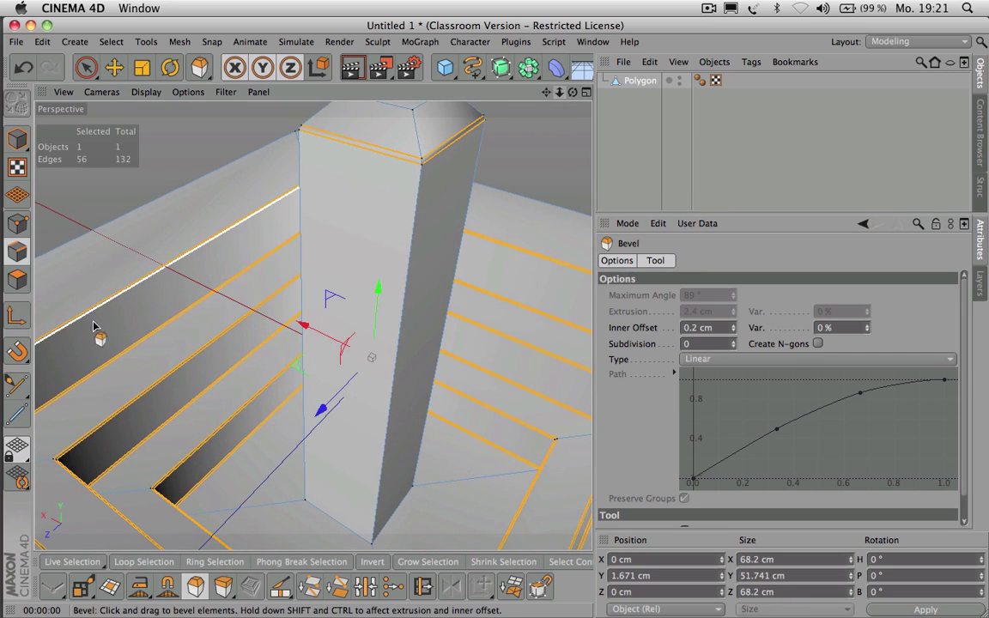
key(ctrl+r)
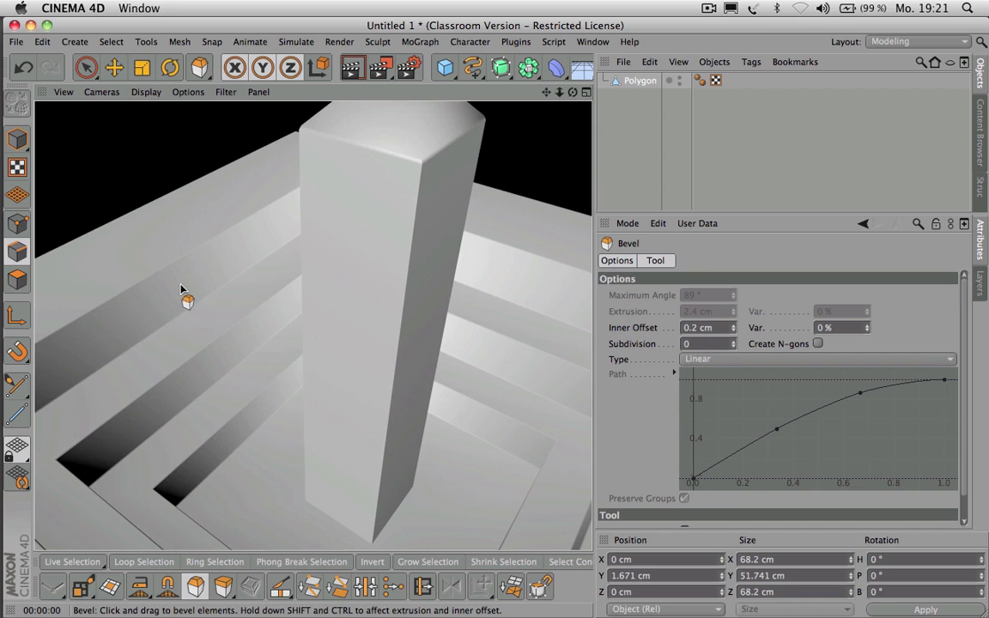
Step: Set the Phong Angle in the Polygon object's Phong tag to 20° and reactivate the Bevel tool
click(637, 84)
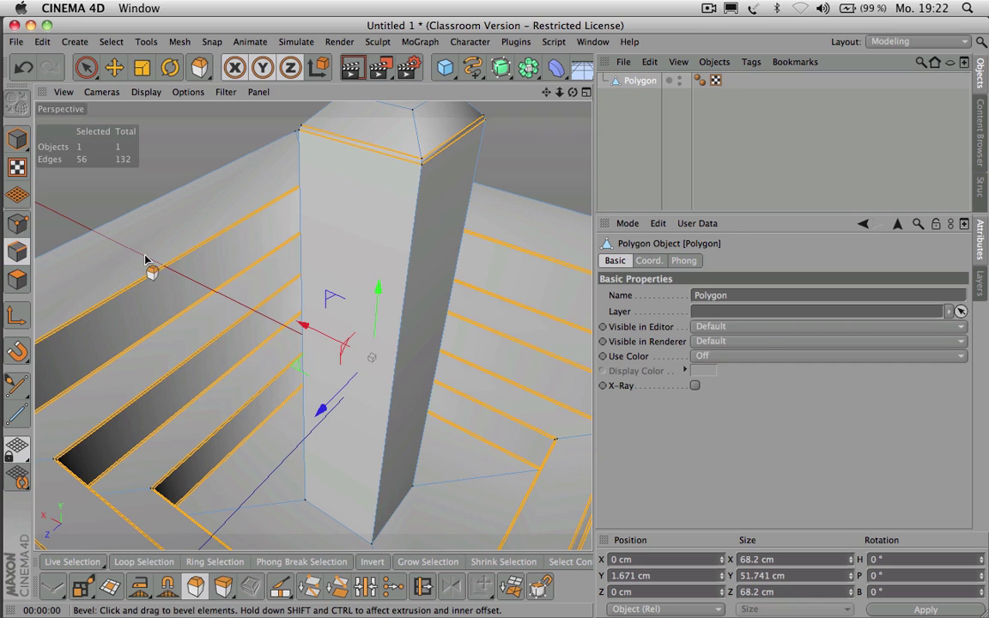
click(705, 85)
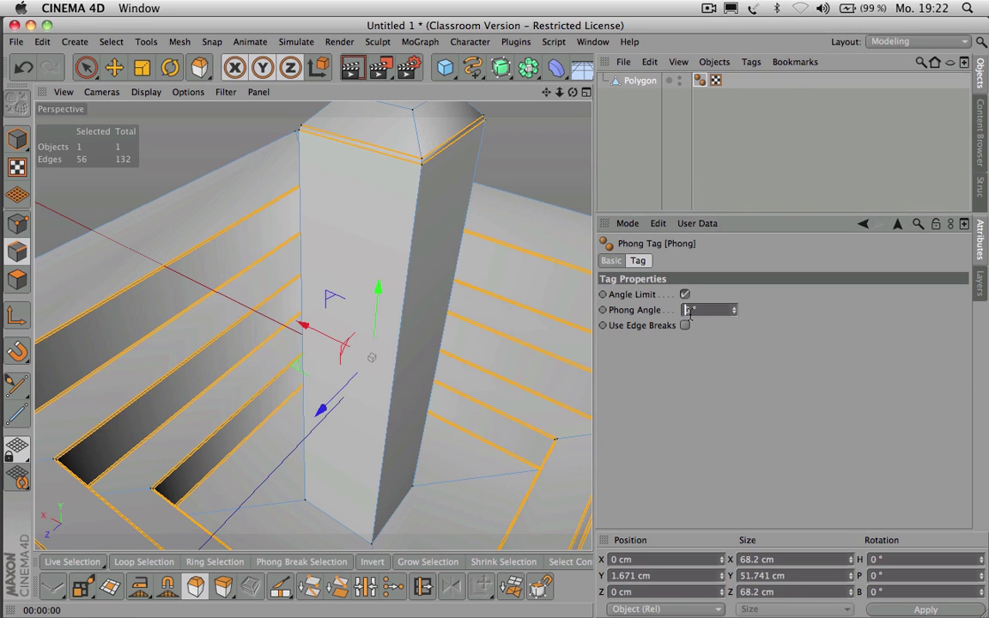
key(Return)
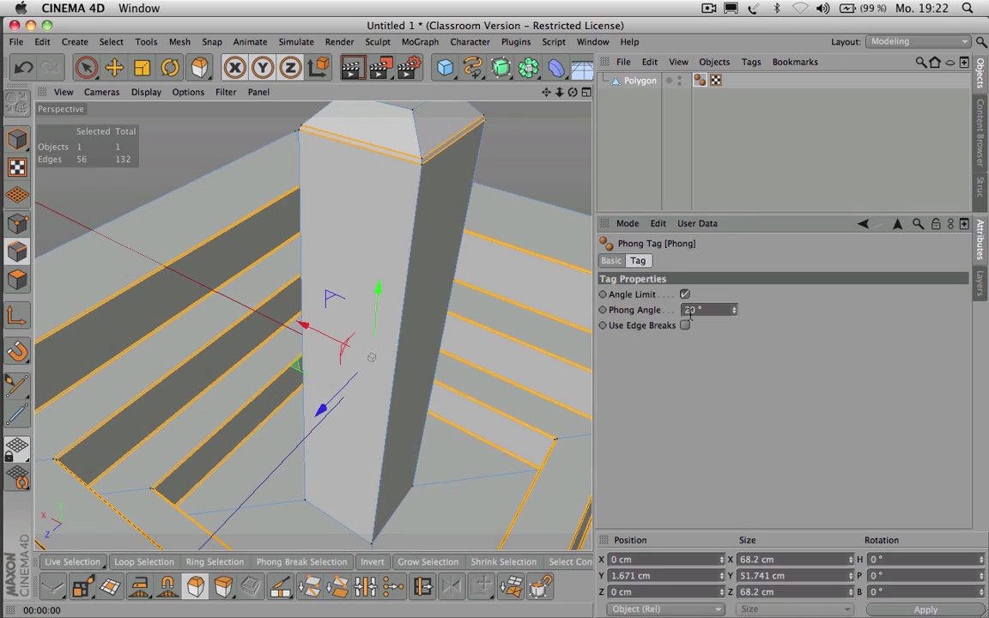
key(m)
key(s)
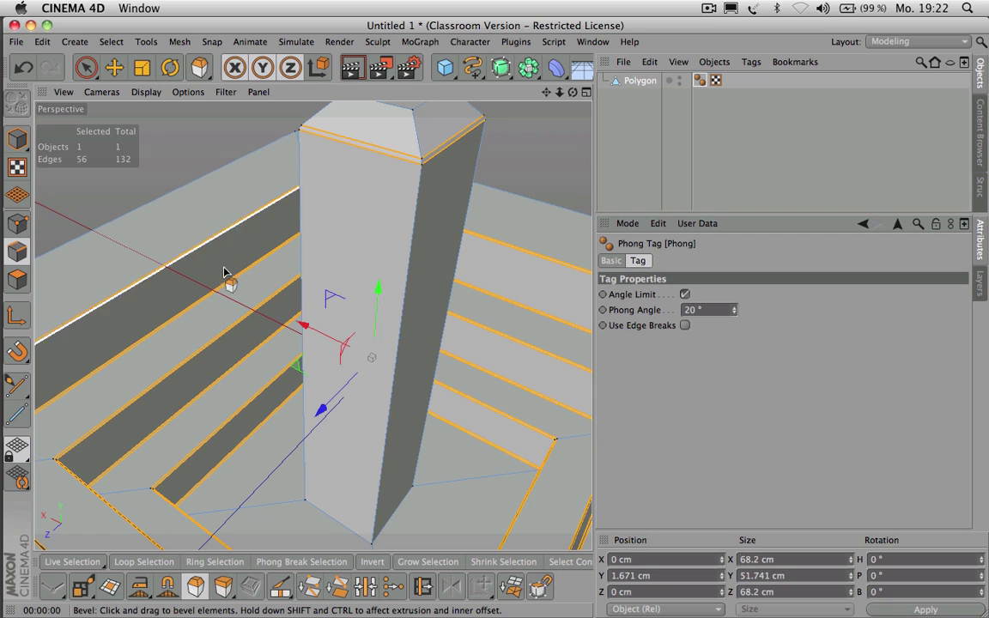
Step: Render the model in close-up and from farther away to examine the light edges with the limited phong angle
key(super+r)
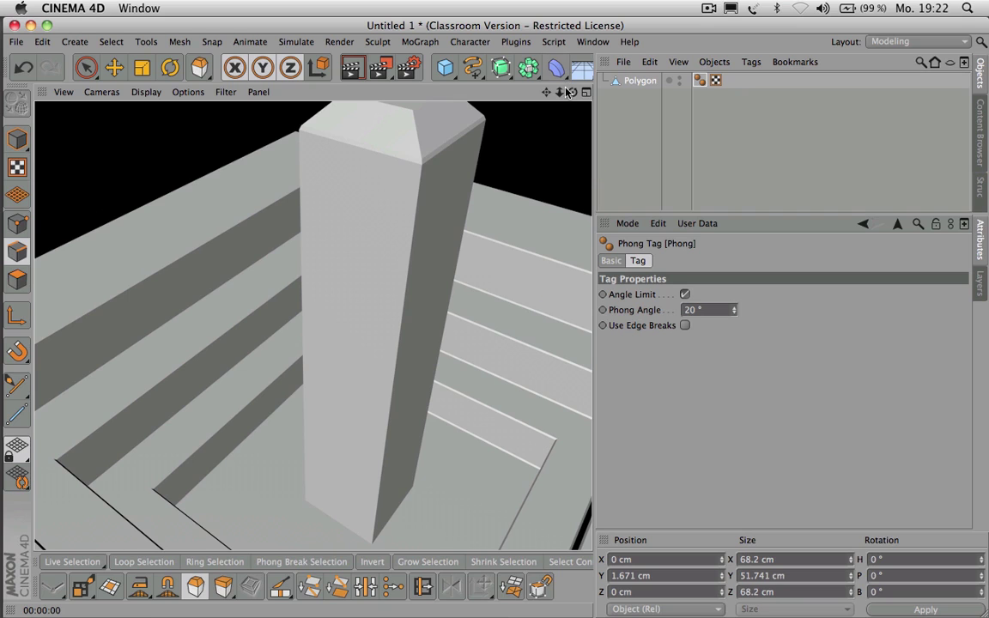
drag(567, 91, 461, 57)
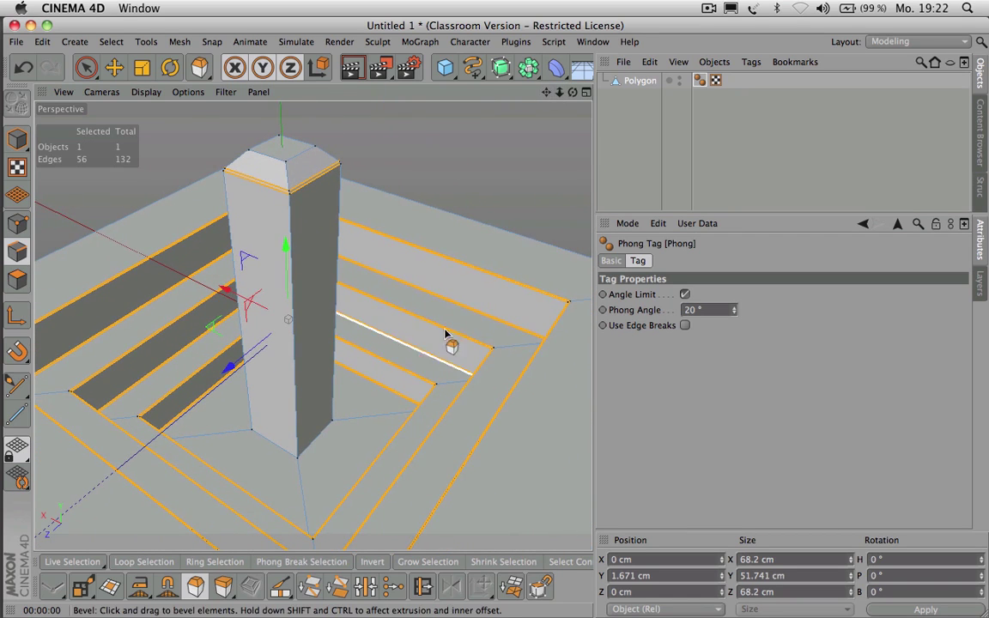
key(ctrl+r)
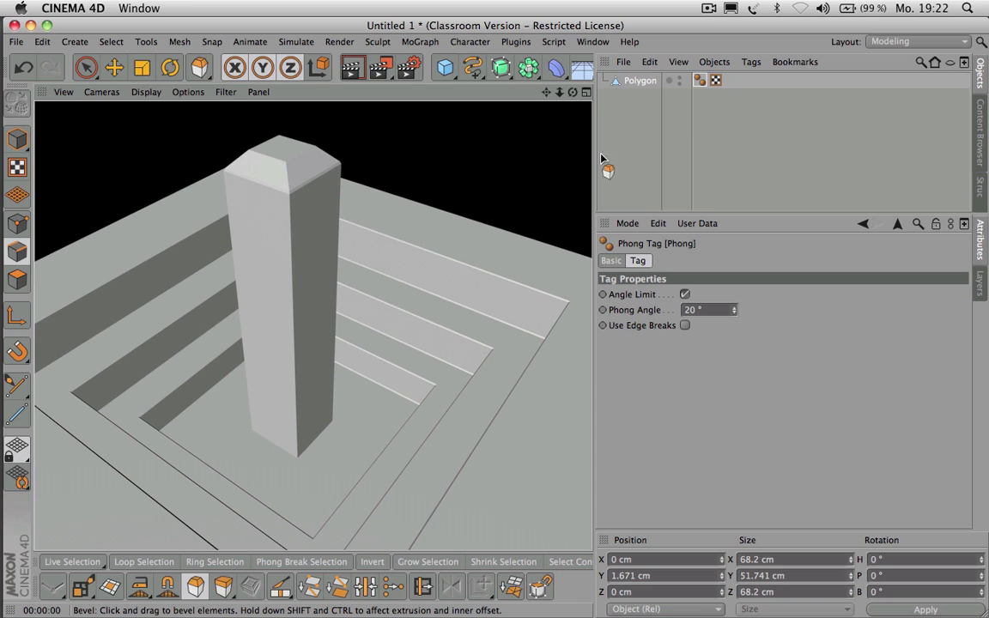
Step: Ring-select the pillar's four vertical edges and bevel them with an inner offset of about 0.16 cm
click(638, 81)
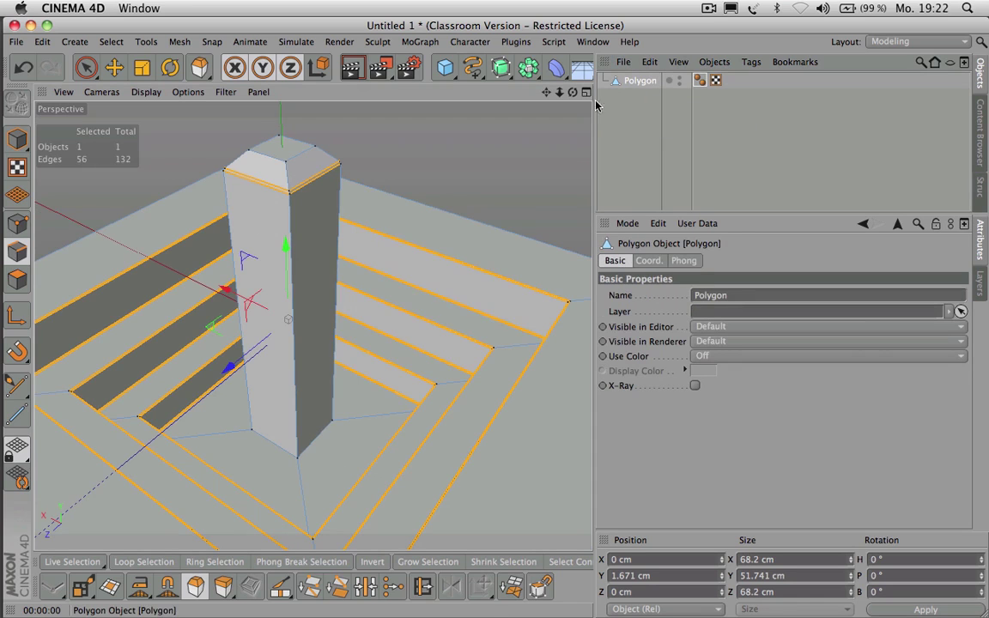
key(u)
key(b)
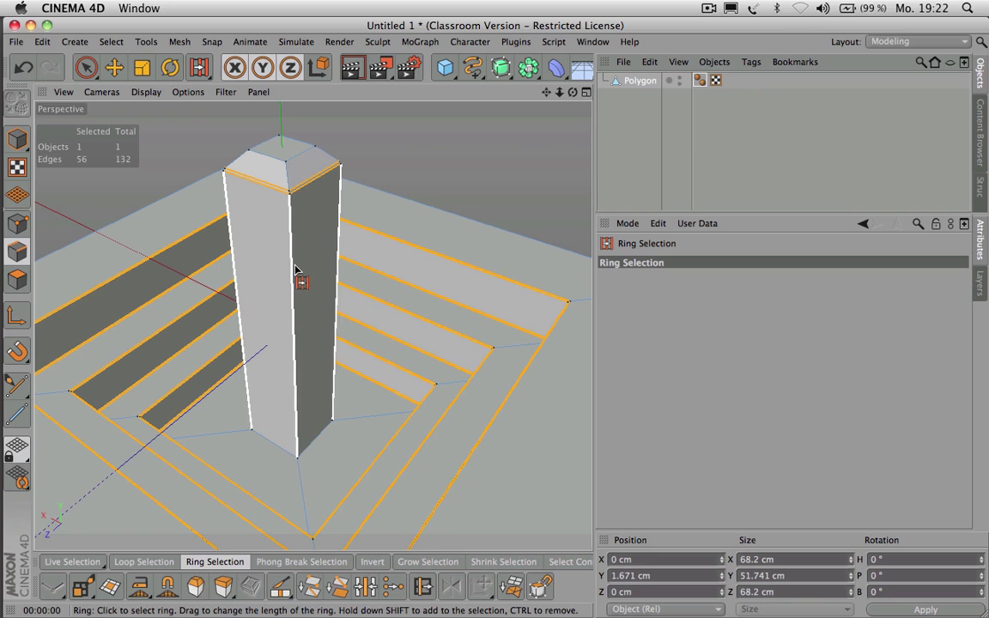
click(300, 279)
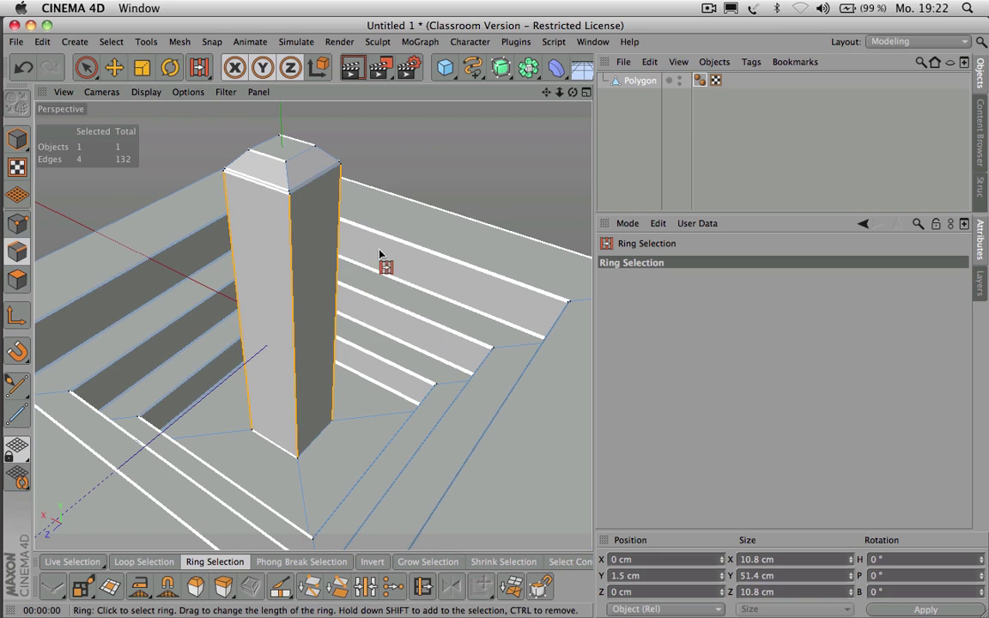
click(196, 586)
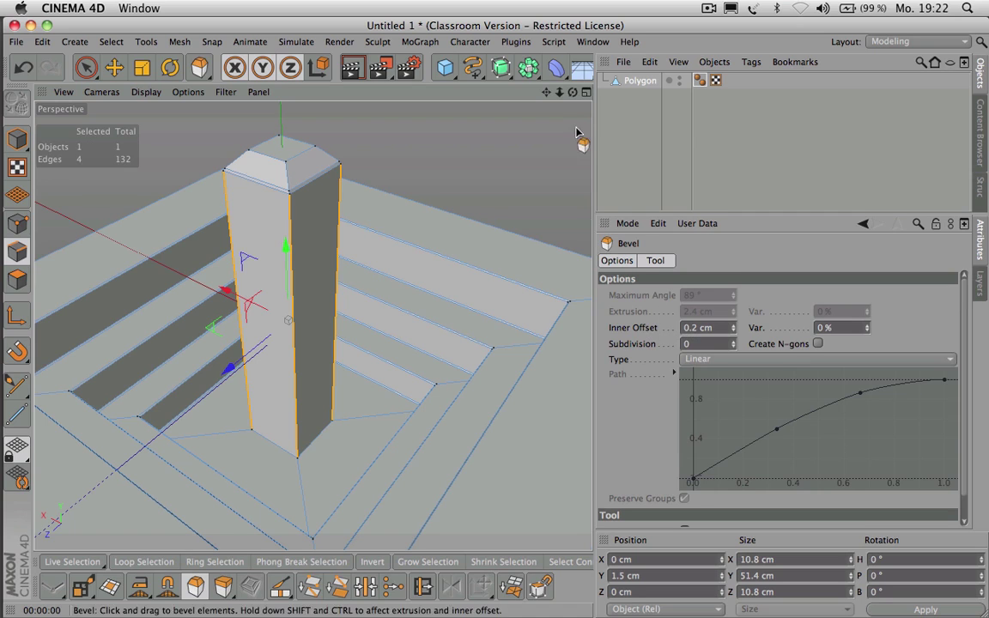
drag(560, 93, 305, 326)
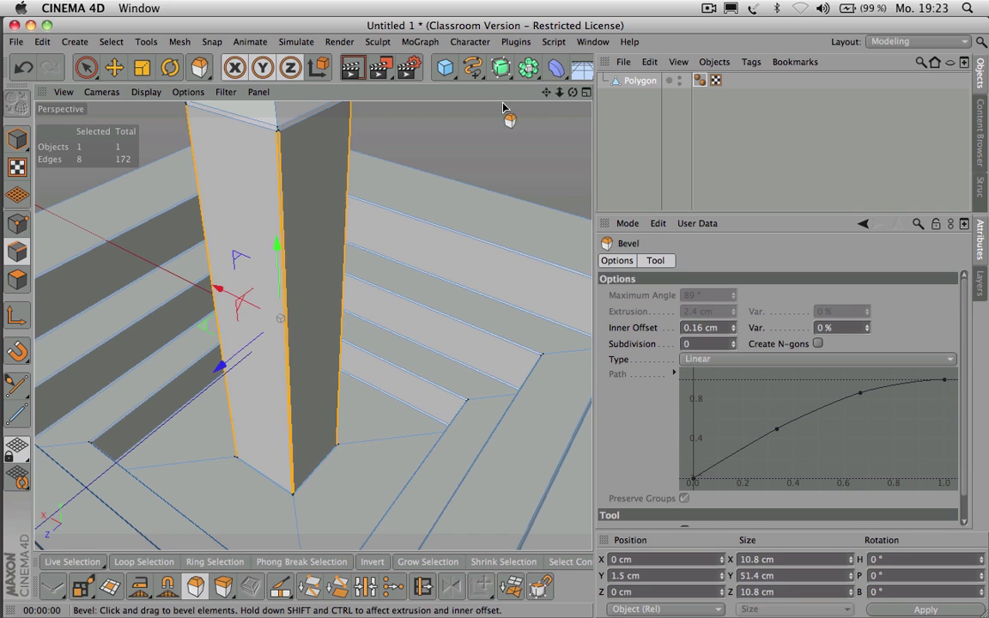
Step: Render the view of the whole pillar to check its beveled vertical edges
drag(559, 92, 558, 92)
scroll(309, 327, down, 5)
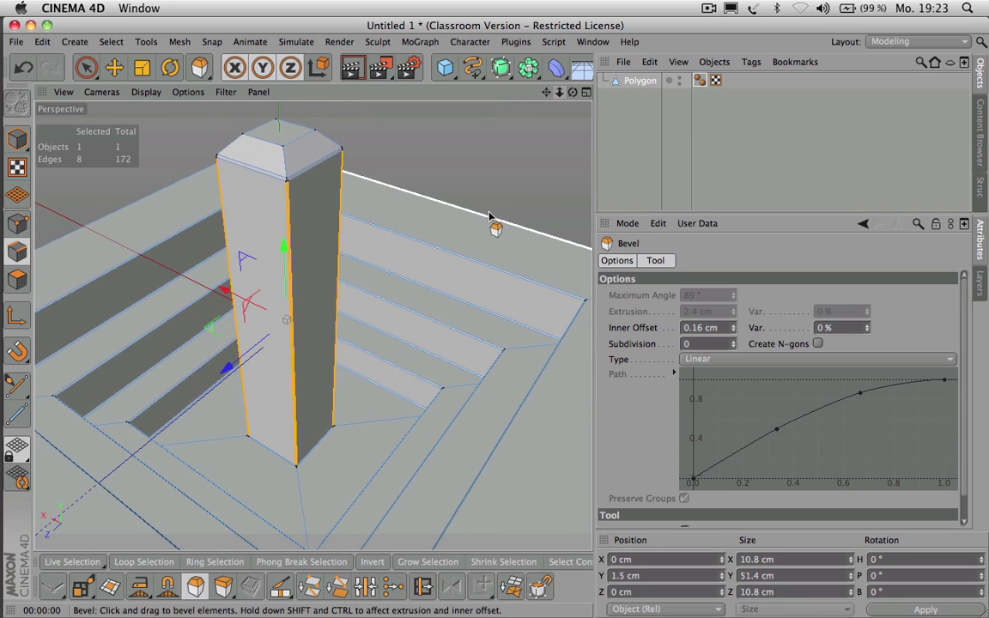
key(ctrl+r)
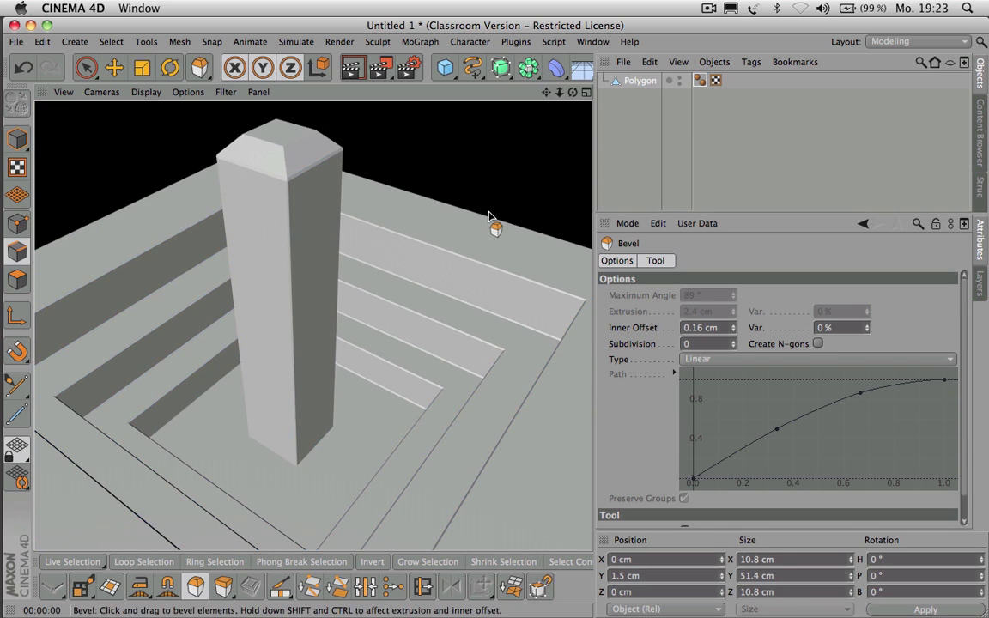
click(641, 81)
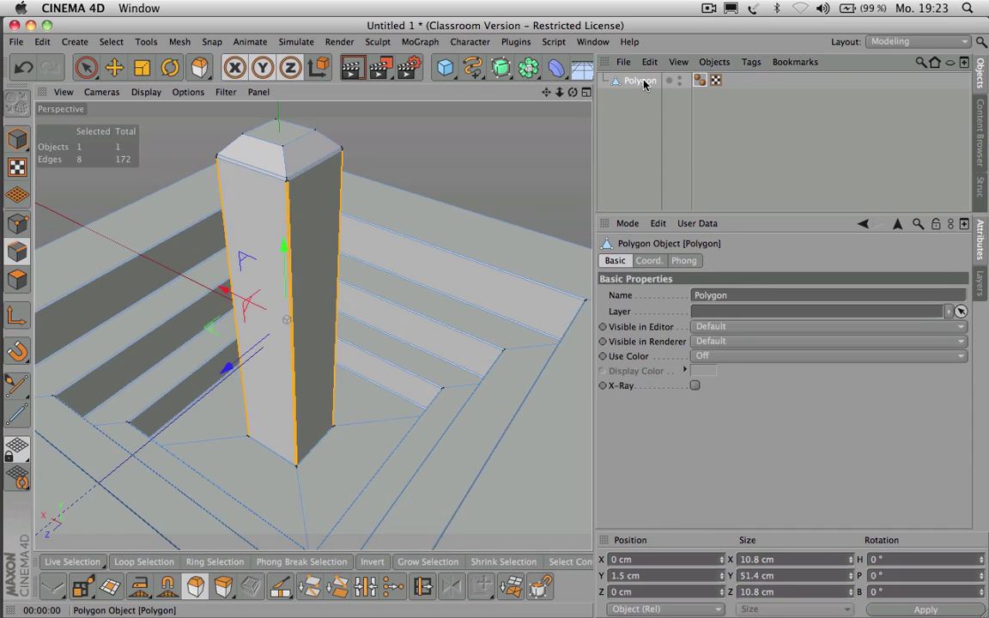
Step: Delete the Polygon object, add a cube at its default size of 200 cm, and convert it to an editable object
key(Delete)
click(445, 67)
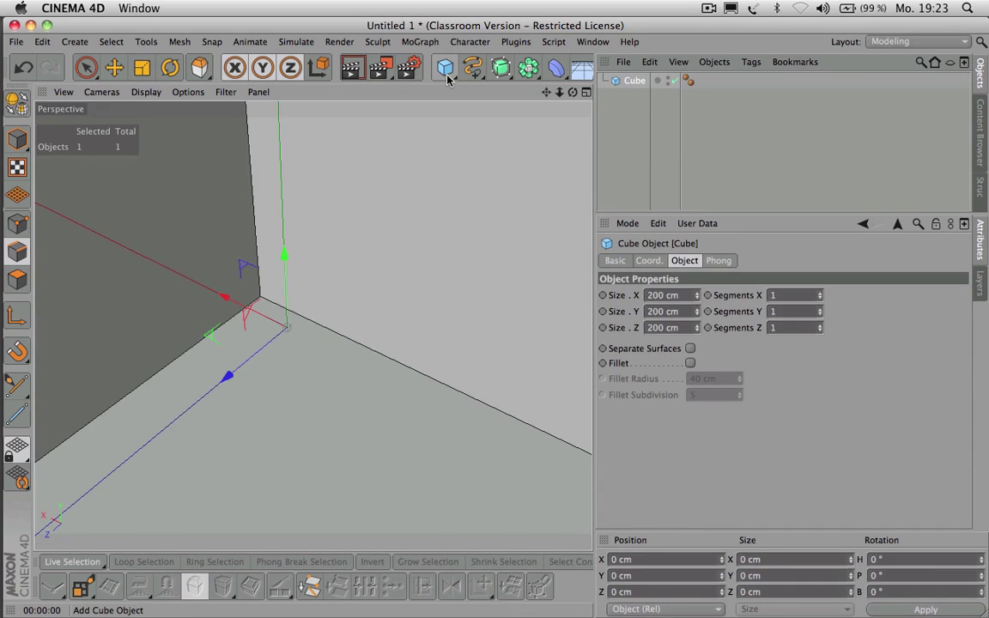
drag(560, 93, 386, 93)
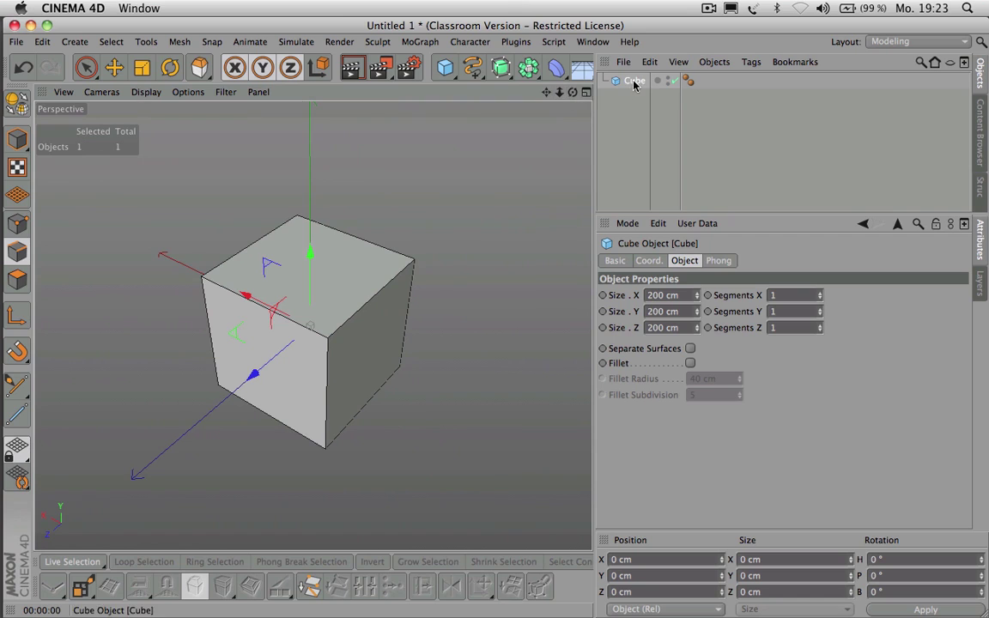
click(17, 101)
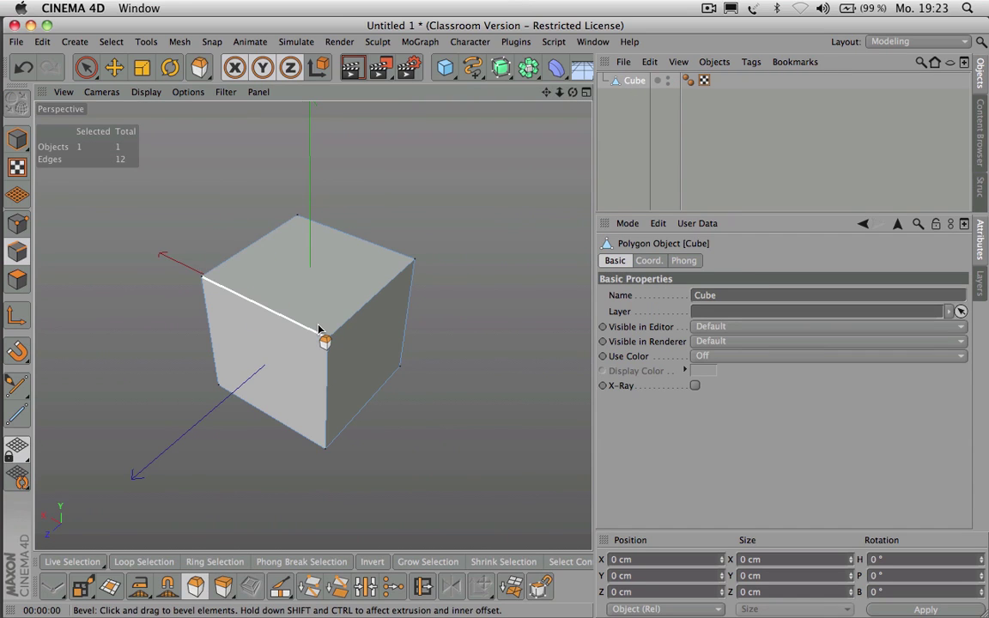
Step: Select all twelve edges of the cube and bevel them with an inner offset of about 23 cm
key(super+a)
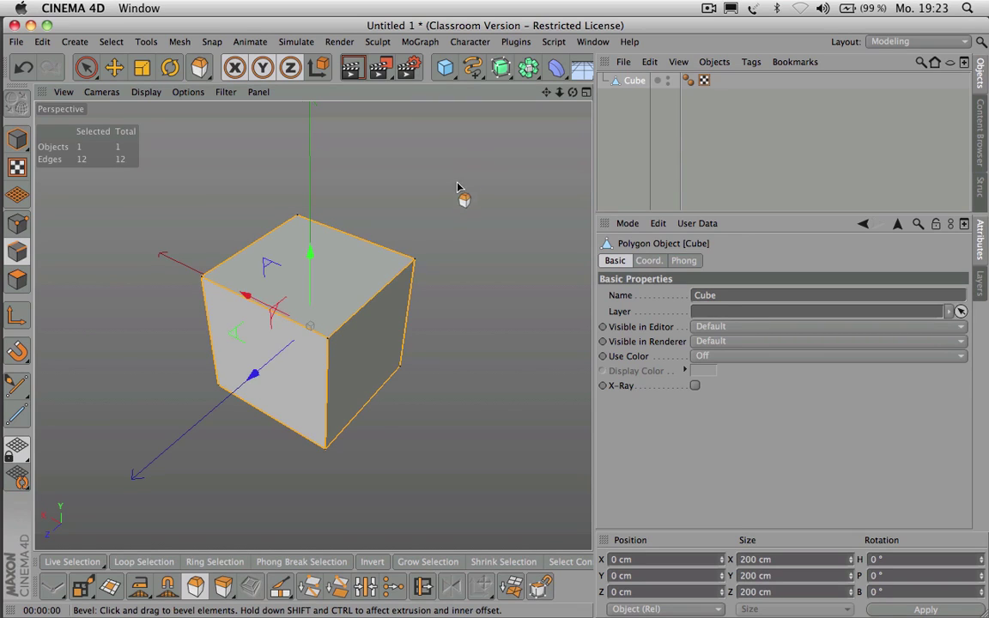
drag(437, 209, 494, 209)
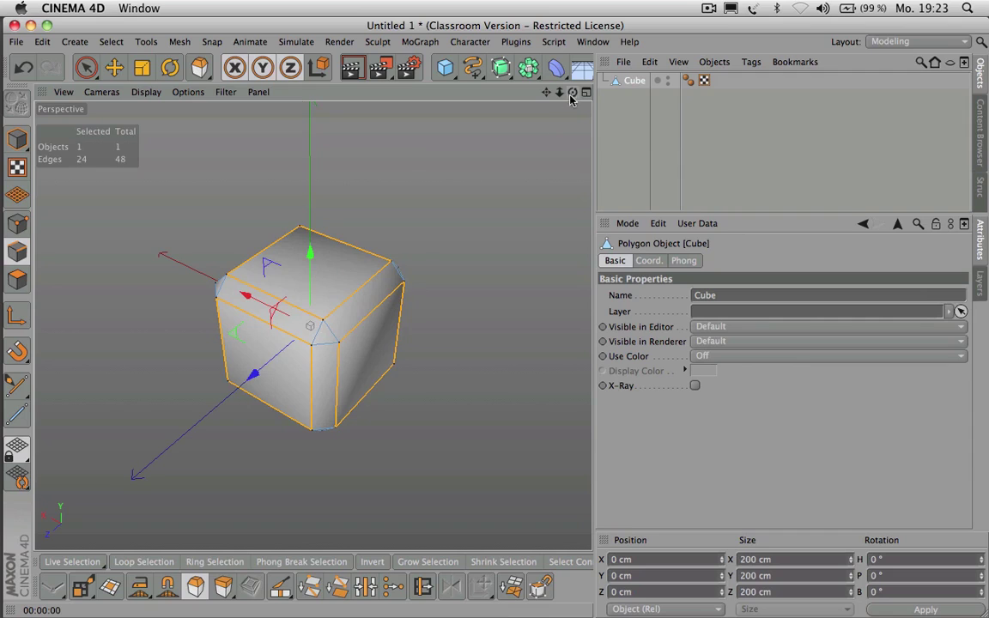
drag(572, 92, 580, 53)
alt+drag(312, 324, 282, 292)
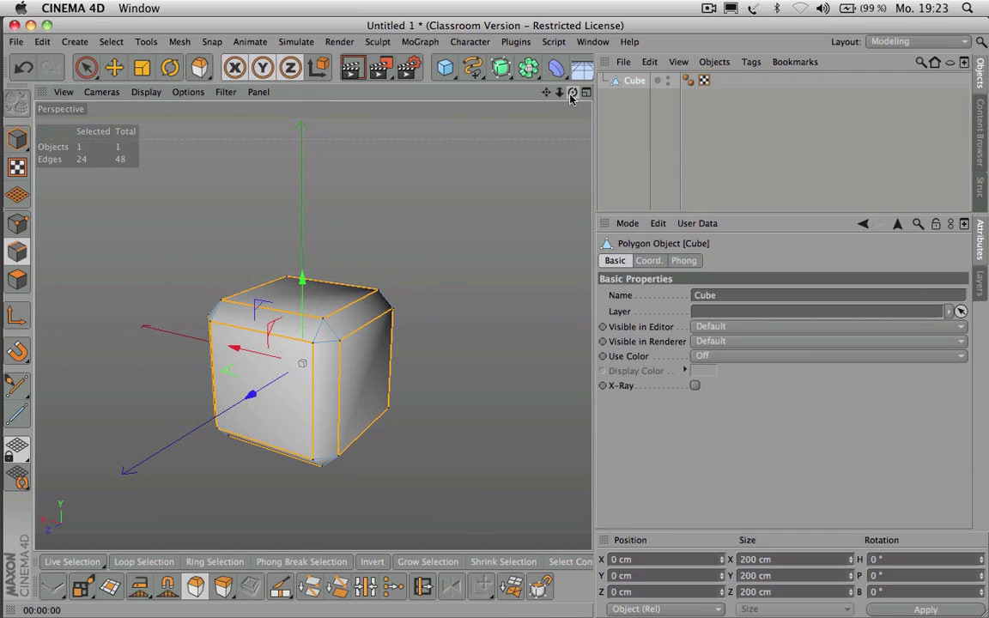
Step: Set the Subdivision of the cube's edge bevel to 3 and inspect the flat beveled corners from other angles
click(195, 586)
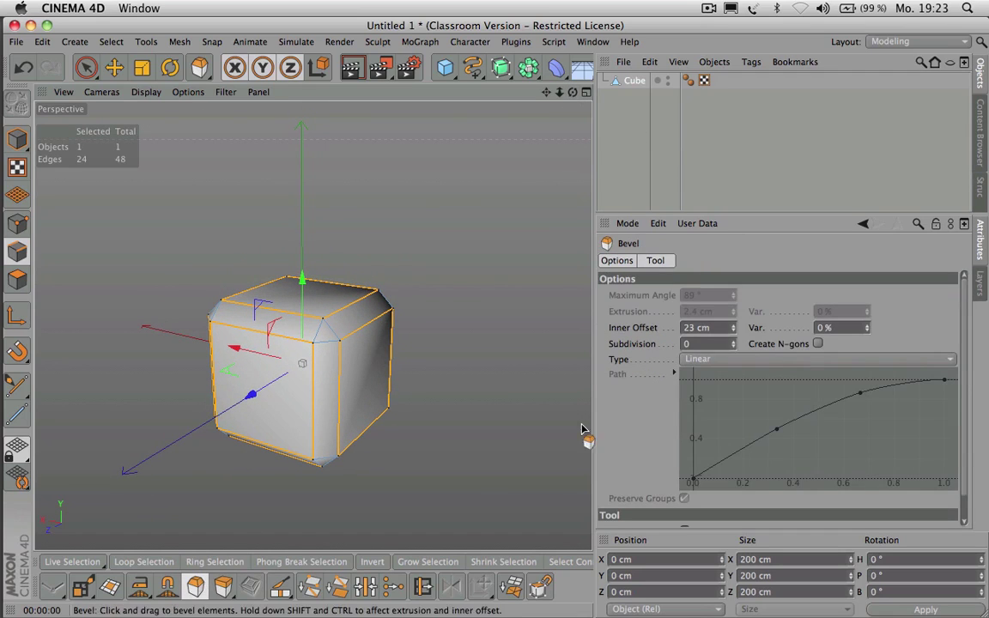
click(733, 341)
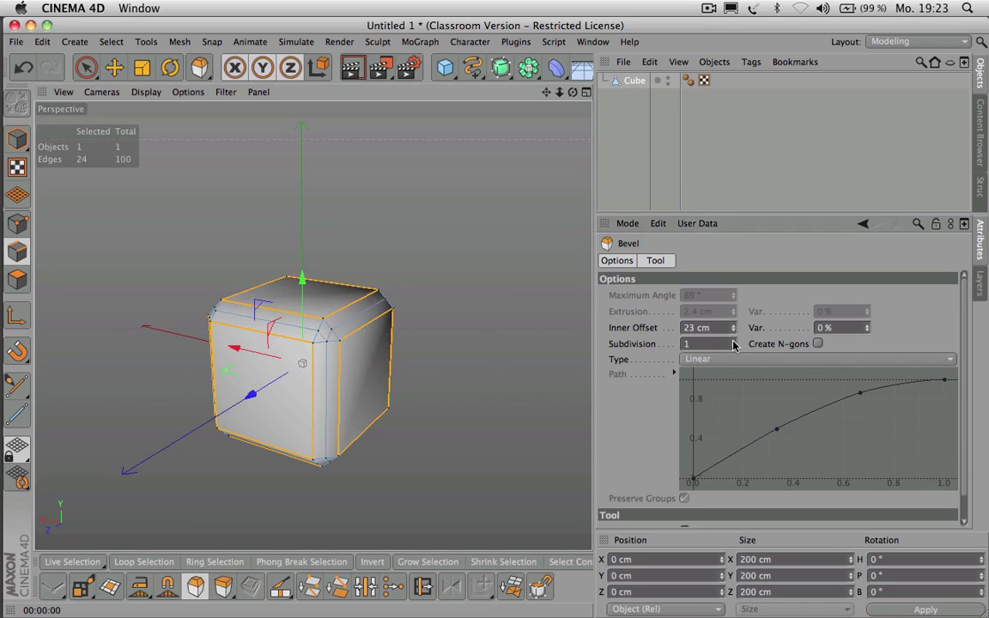
click(733, 342)
click(733, 342)
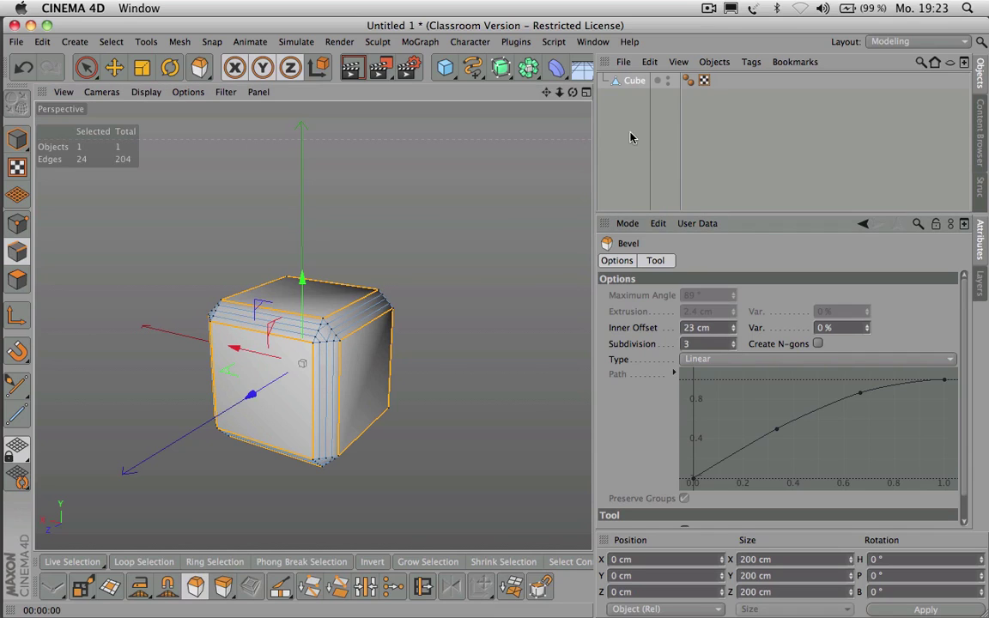
drag(572, 92, 625, 70)
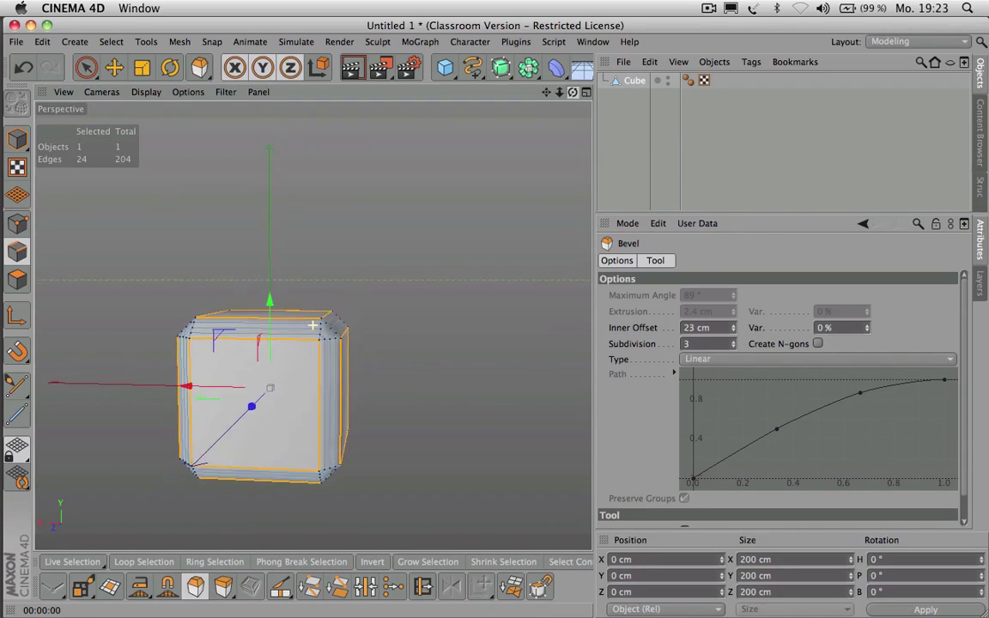
drag(313, 325, 313, 325)
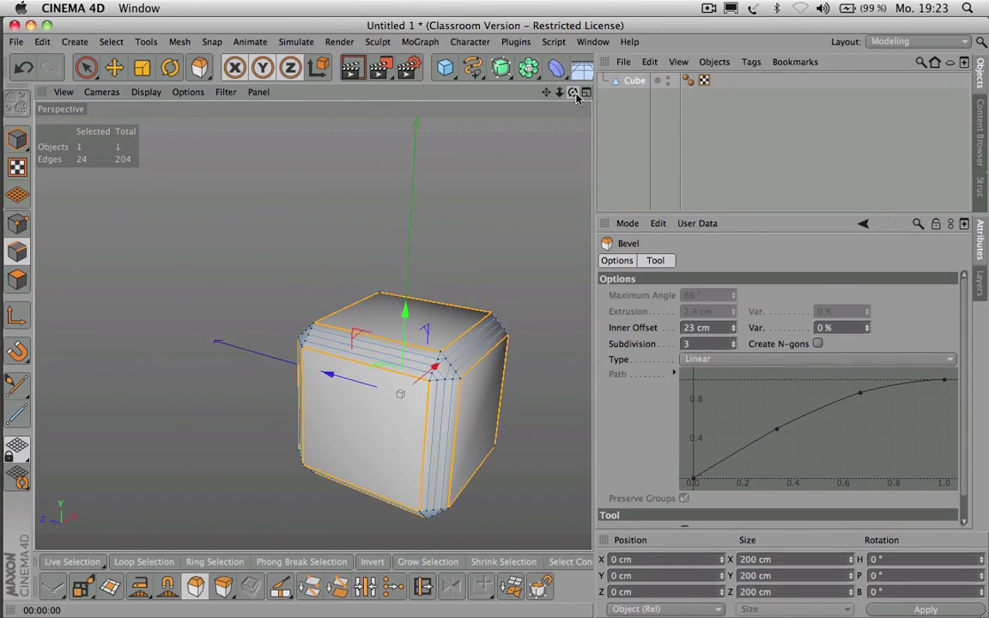
Step: Change the cube's bevel type from Linear to Convex and examine a rounded corner up close
click(725, 359)
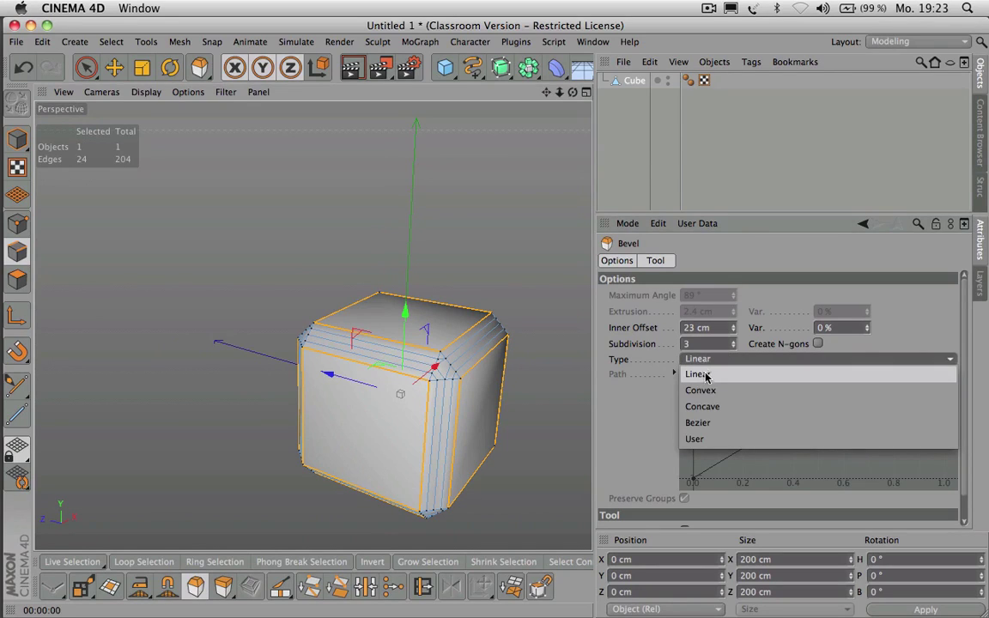
click(702, 392)
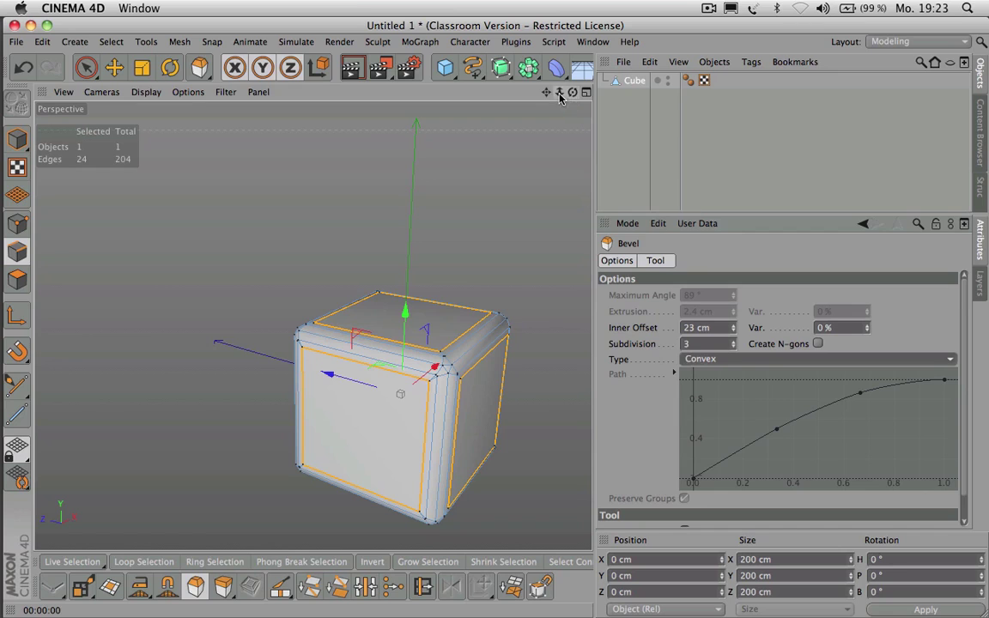
drag(559, 97, 558, 97)
alt+drag(313, 325, 313, 326)
drag(573, 92, 573, 94)
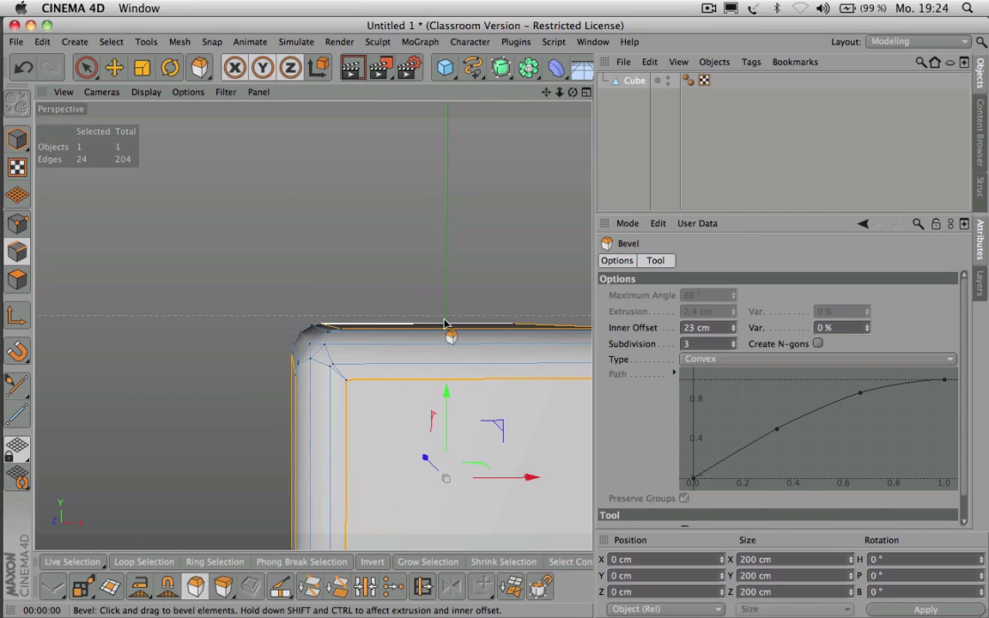
Step: Set the convex bevel's Subdivision to 5 and render the whole cube to check its rounded edges
click(733, 342)
click(733, 343)
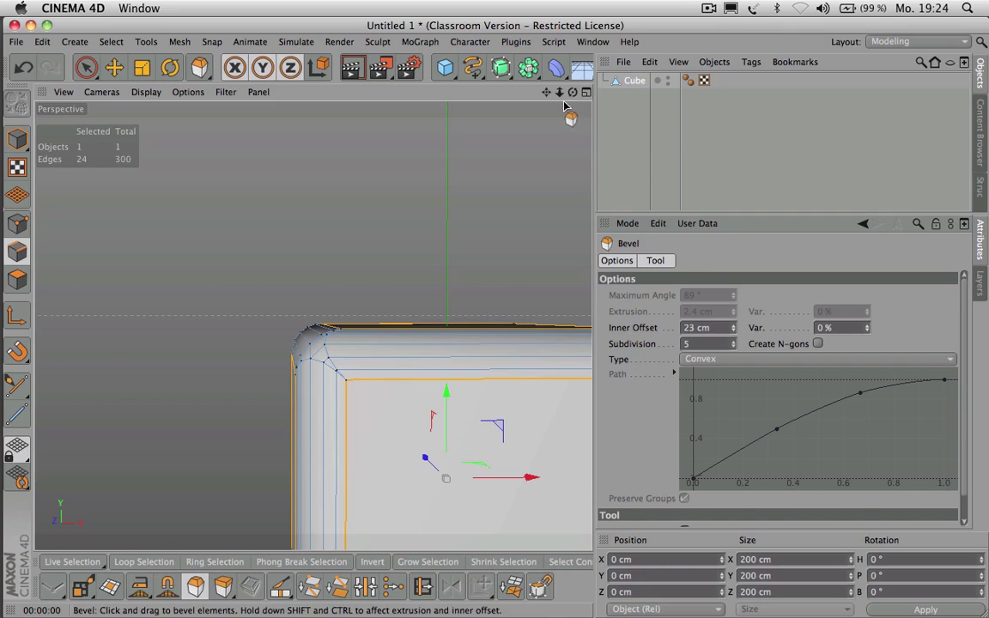
drag(559, 92, 312, 325)
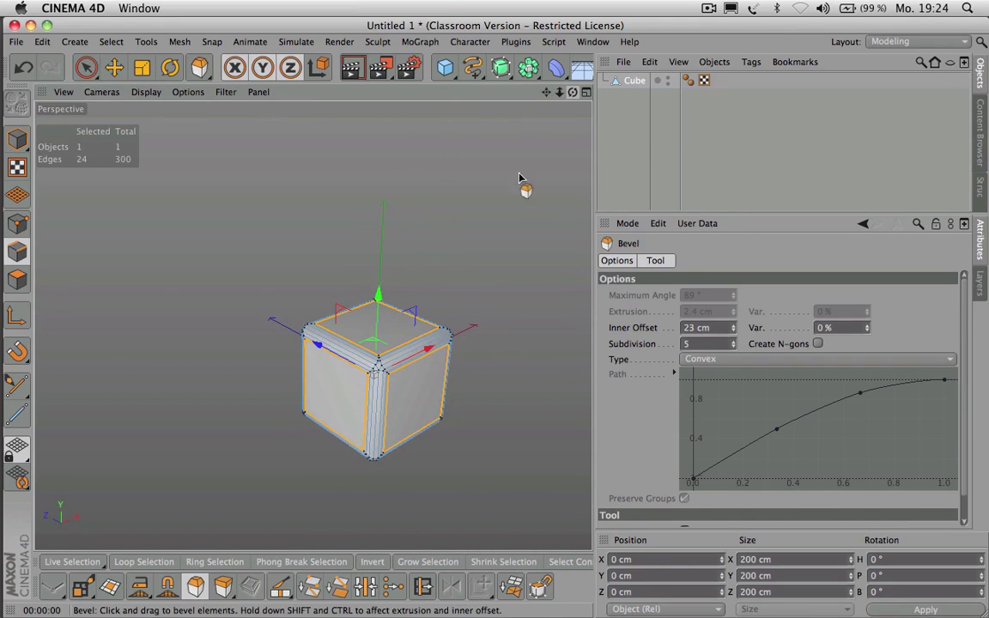
key(super+r)
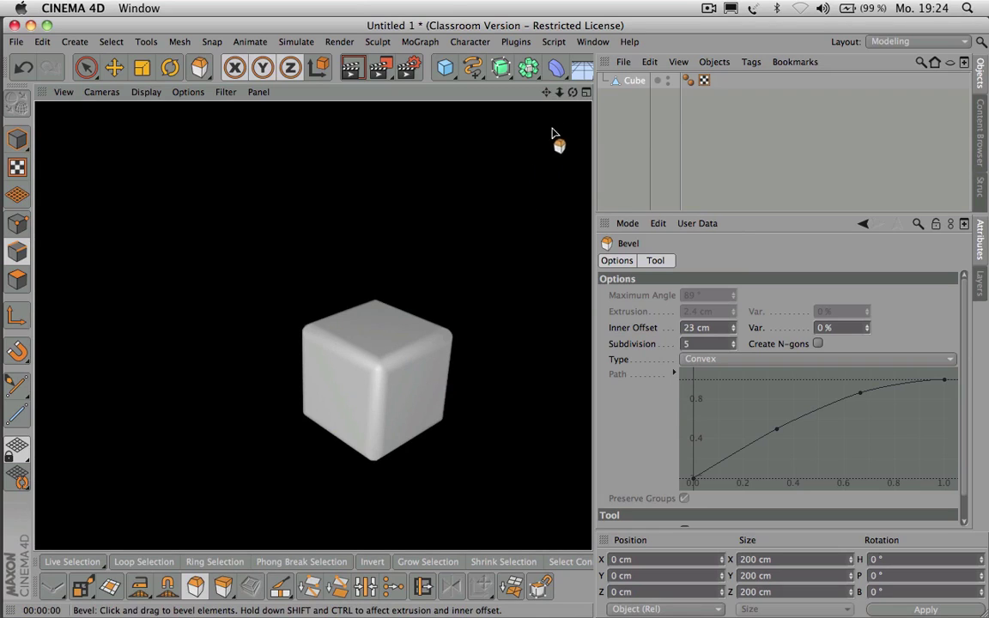
drag(572, 94, 519, 53)
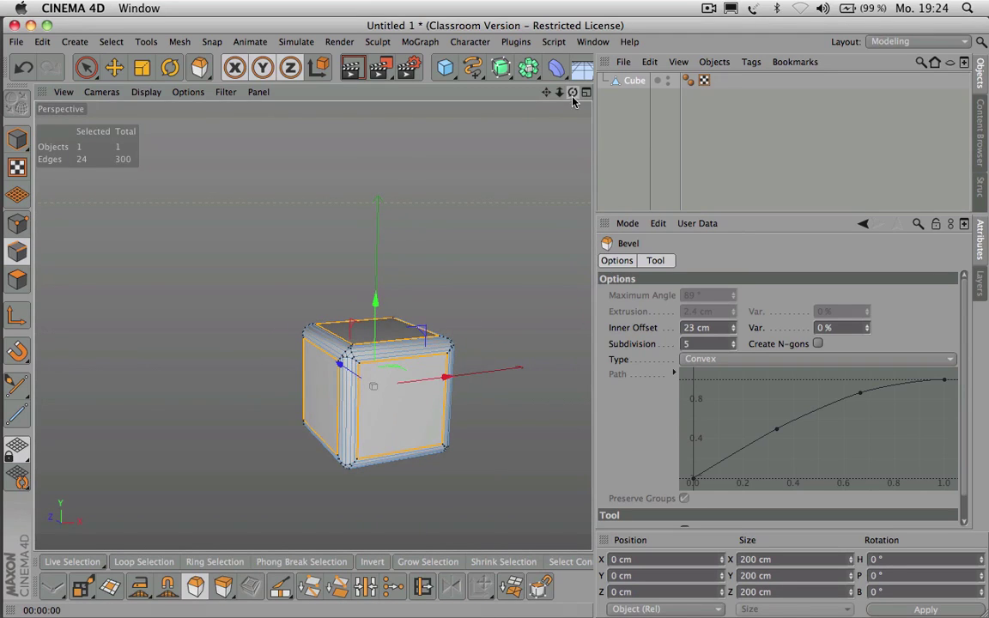
Step: Replace the cube with a new Polygon object of 100 × 100 cm and make it editable
click(636, 82)
key(Delete)
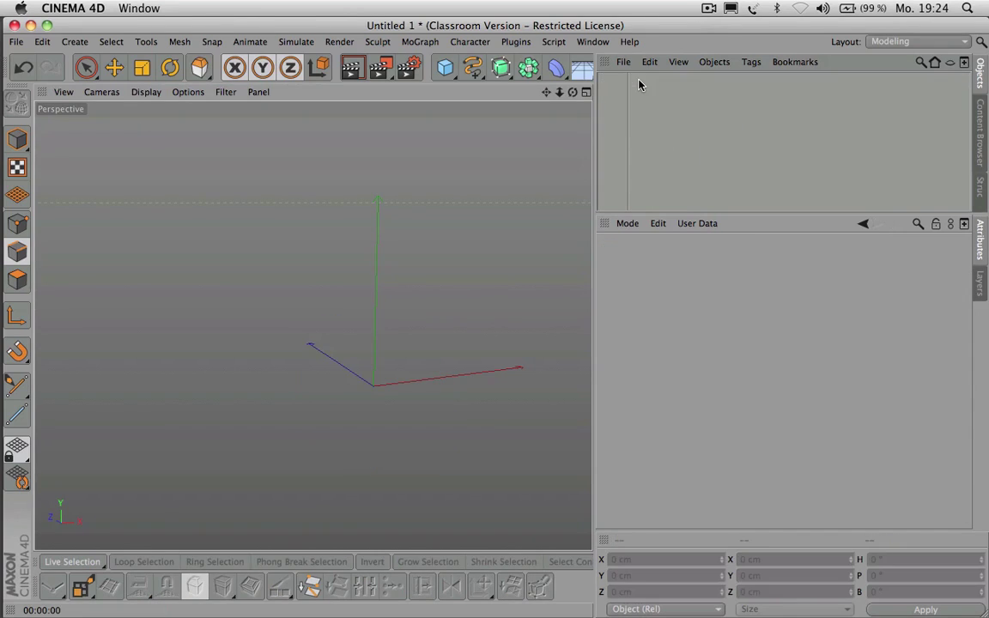
click(445, 67)
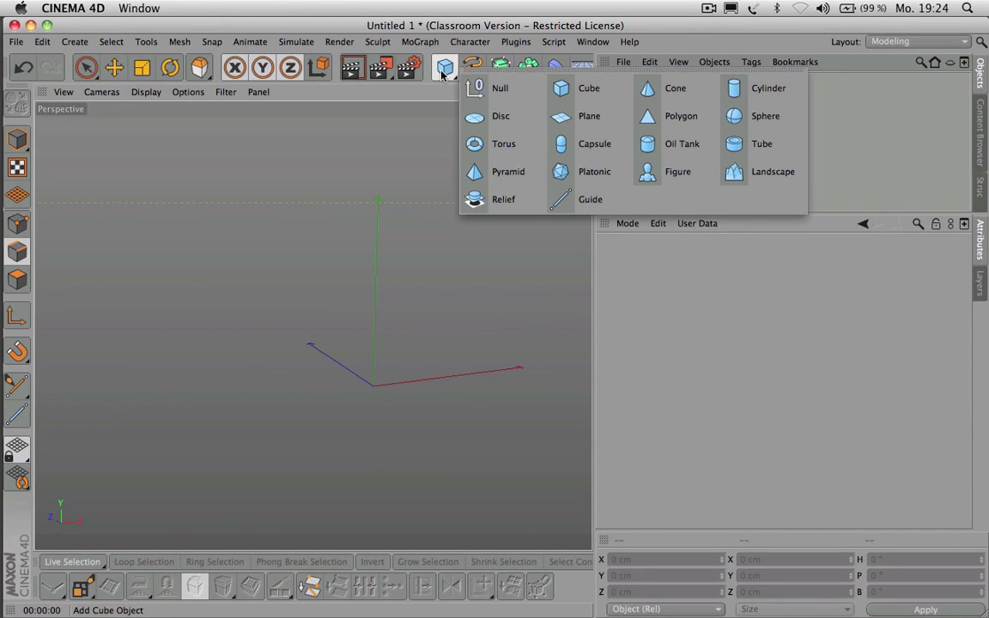
click(656, 116)
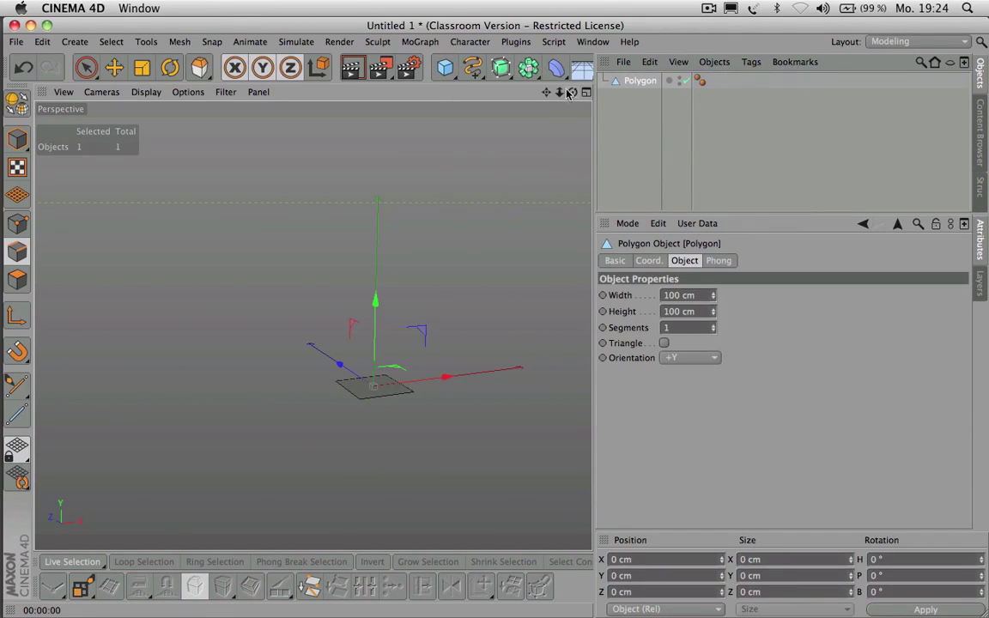
drag(560, 96, 601, 121)
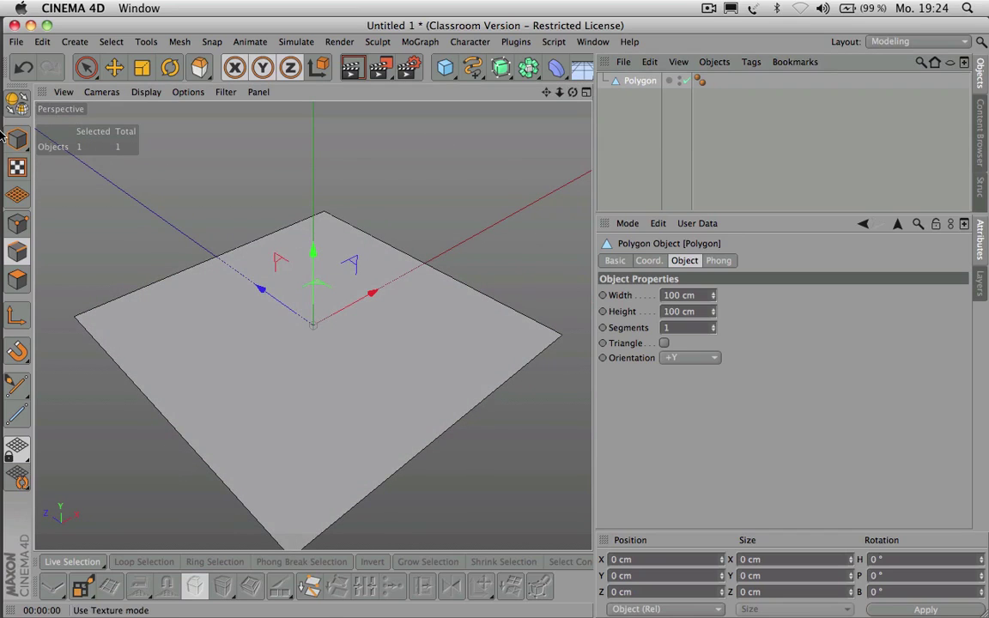
click(17, 108)
Step: Select the polygon face, inset it with Extrude Inner to about 59 cm wide, and extrude it upward about 50.7 cm
click(86, 67)
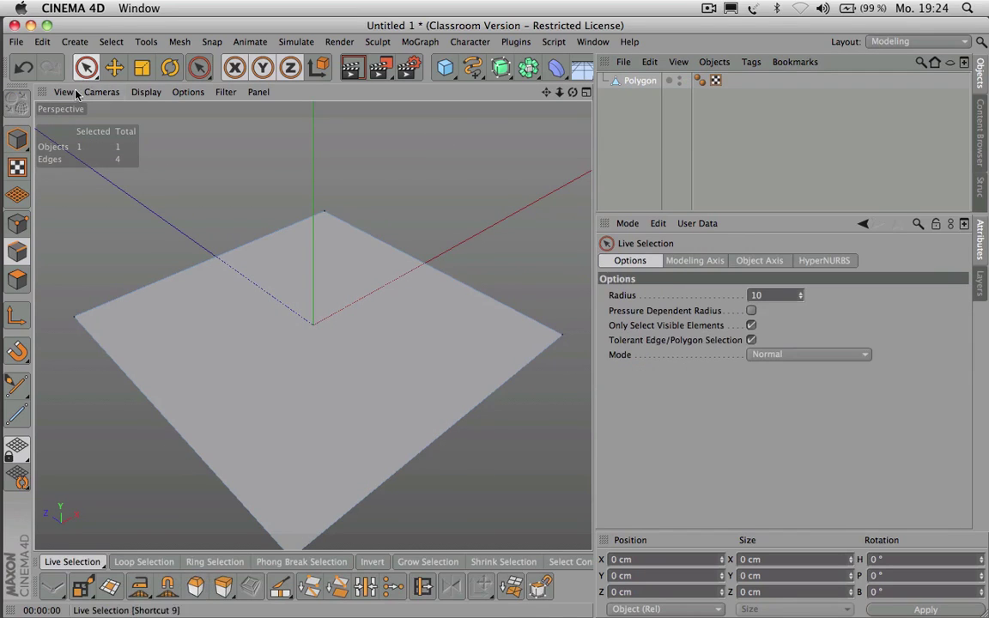
click(17, 279)
click(206, 283)
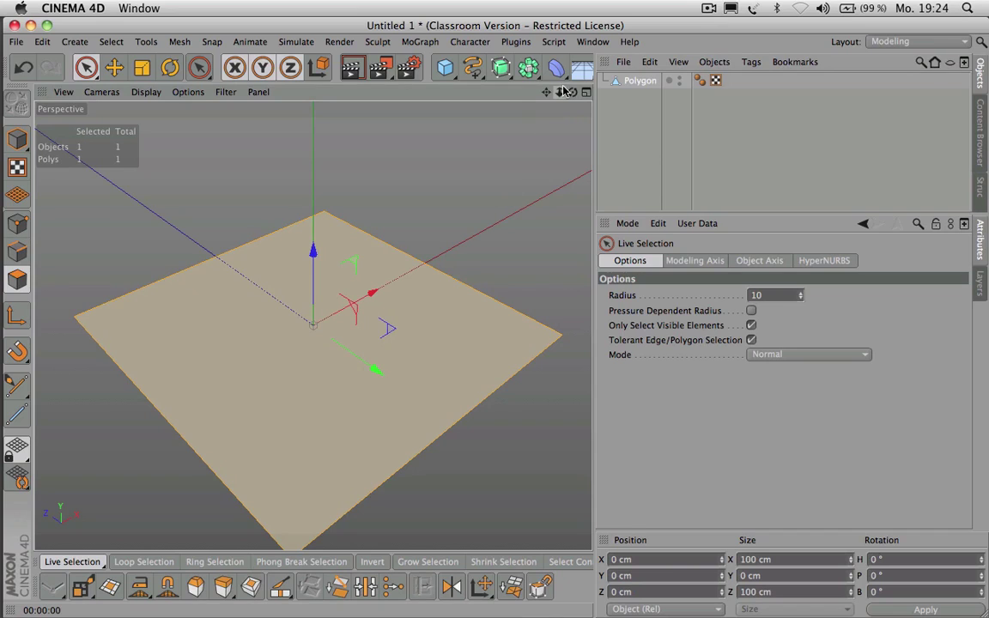
drag(559, 92, 497, 81)
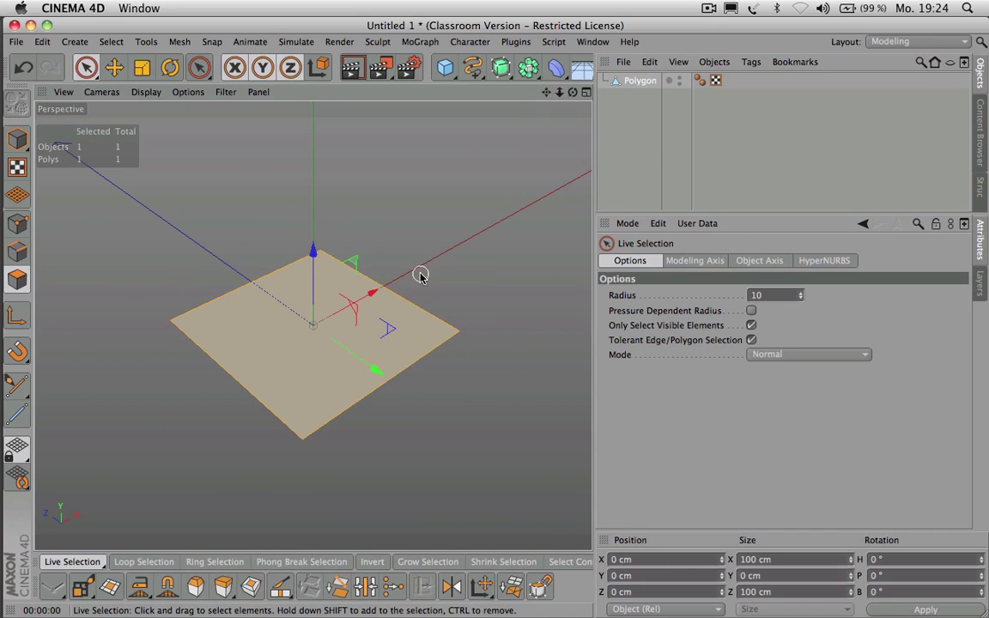
key(i)
drag(471, 218, 567, 219)
key(d)
drag(398, 214, 471, 218)
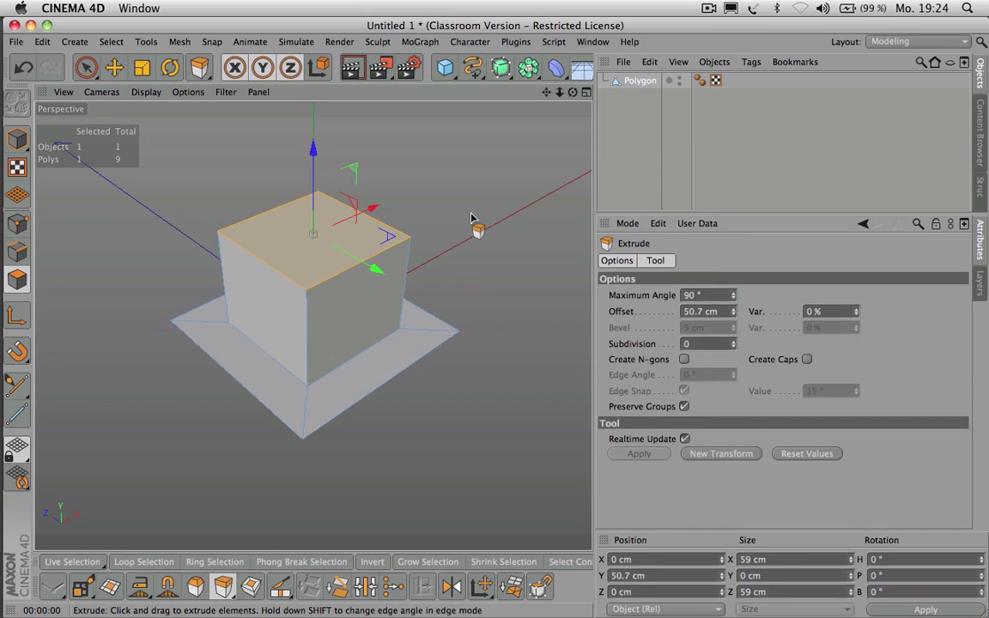
Step: Loop-select the four edges around the block's top face and bevel them with an inner offset of about 1.6 cm
click(17, 251)
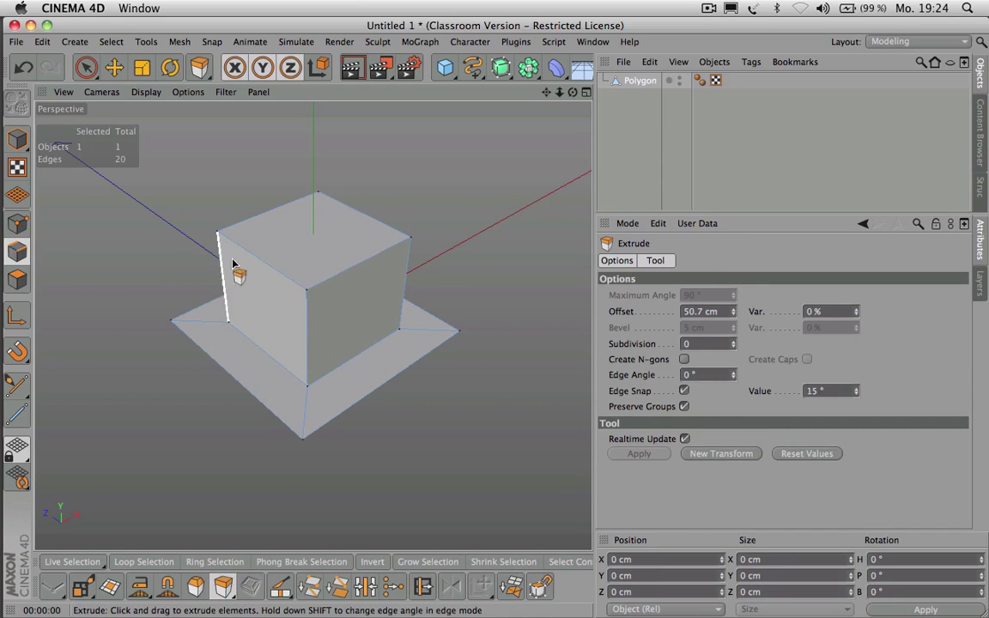
key(u)
click(257, 272)
click(329, 280)
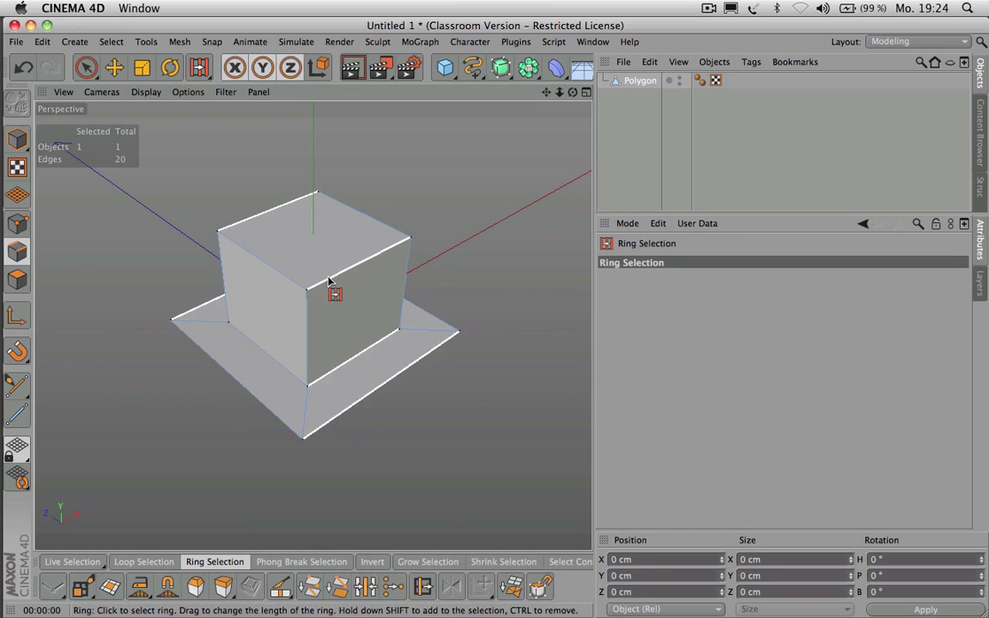
key(u)
key(l)
click(335, 287)
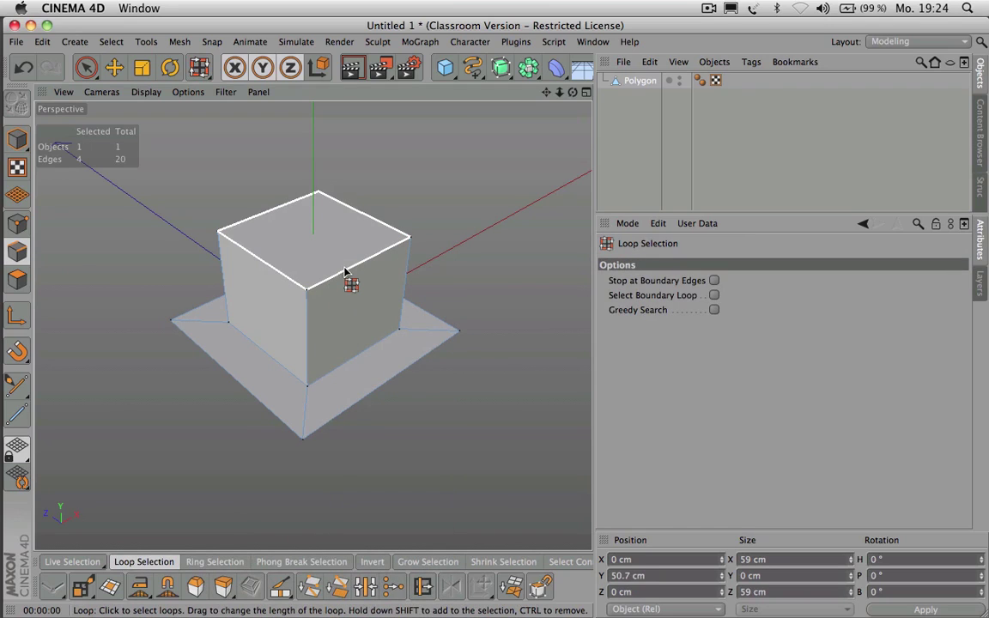
key(m)
key(s)
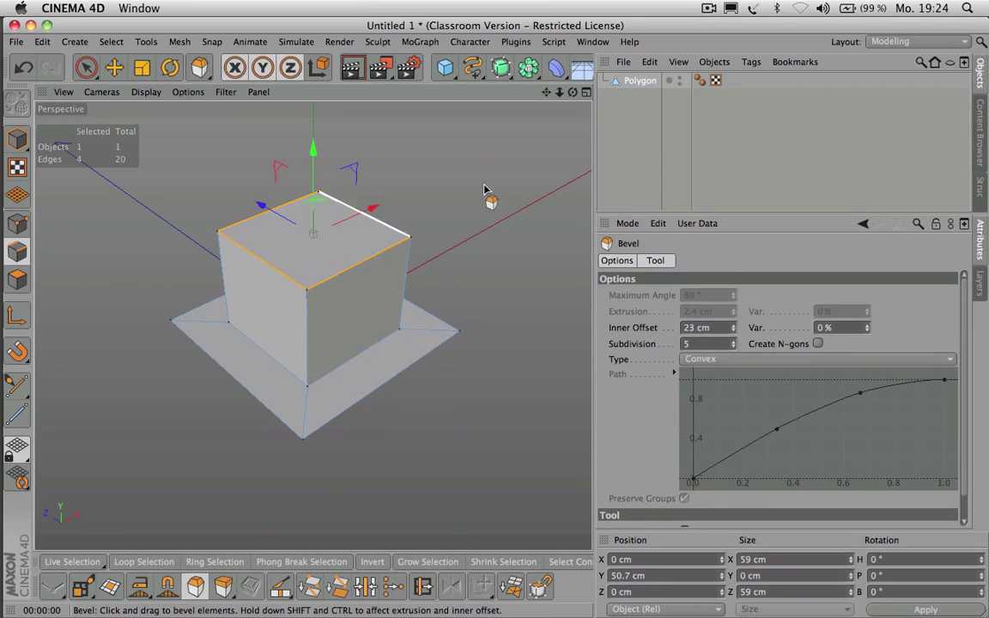
drag(498, 223, 449, 160)
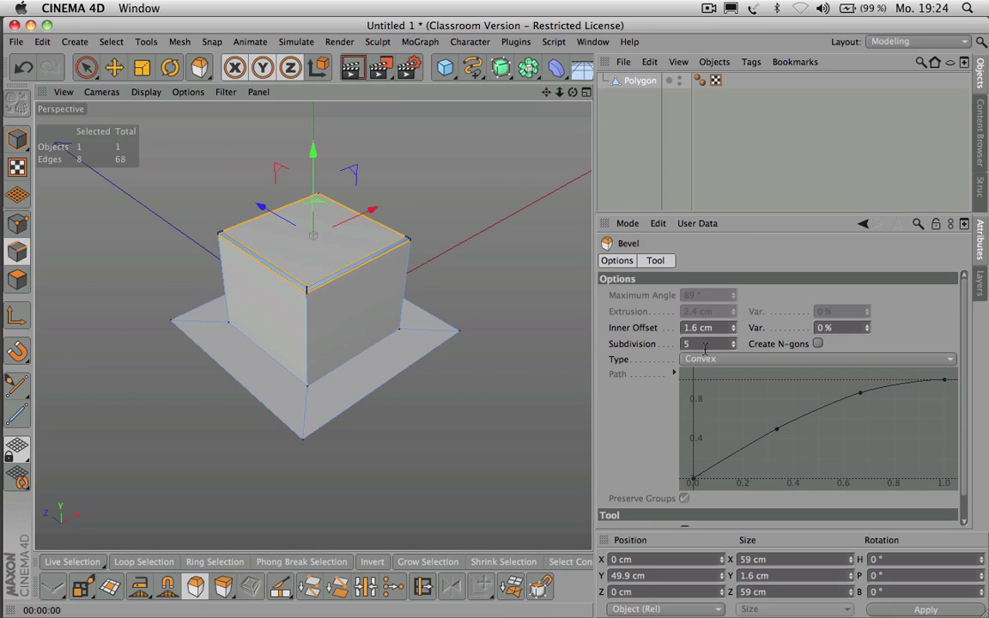
Step: Set the top-edge bevel's Subdivision to 0 and its type to Linear
click(732, 347)
click(732, 347)
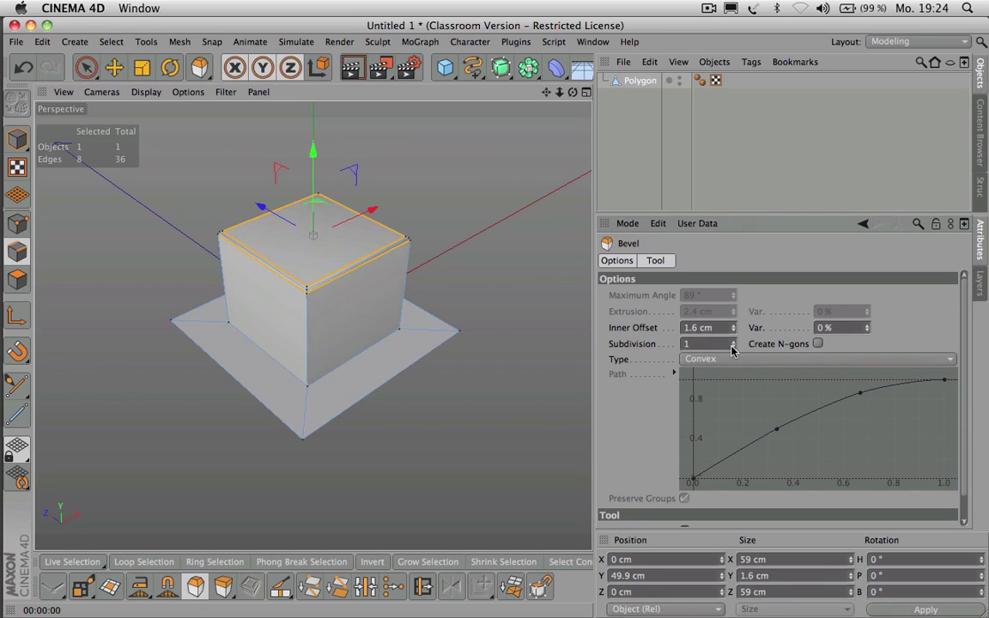
click(732, 347)
click(729, 361)
click(724, 375)
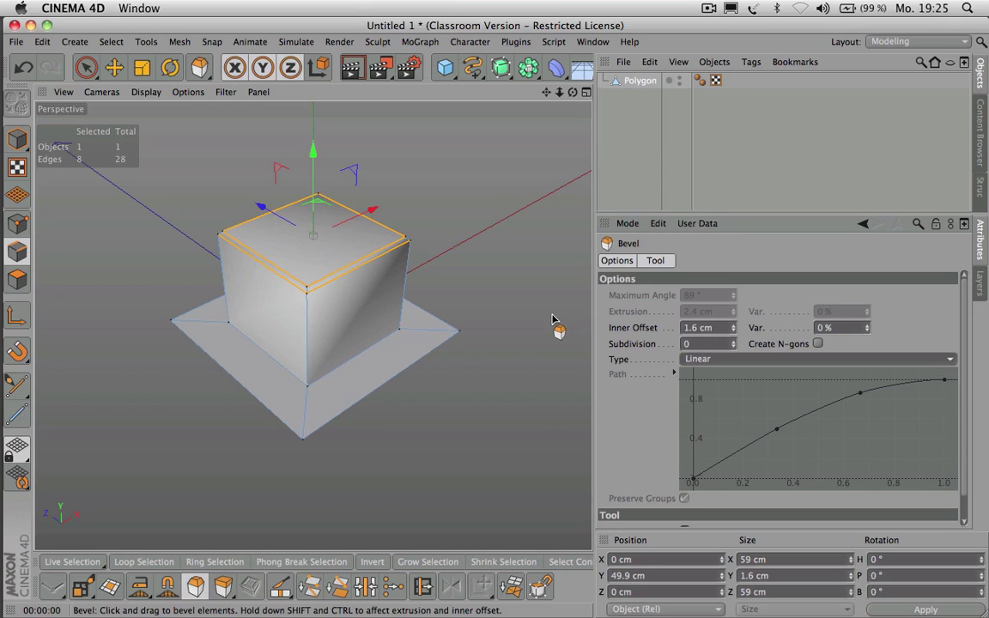
click(280, 585)
click(311, 585)
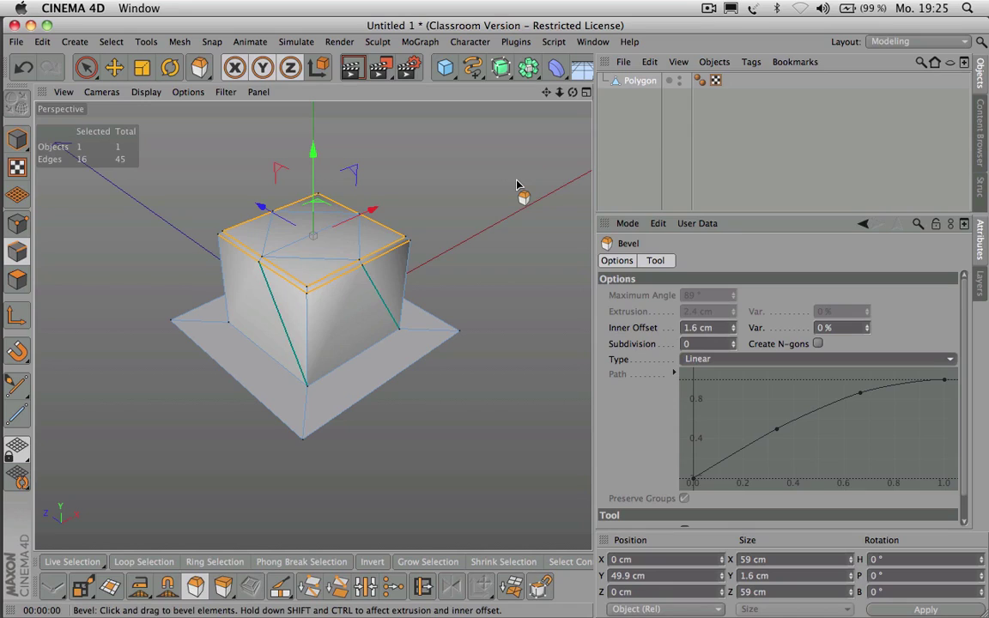
key(super+z)
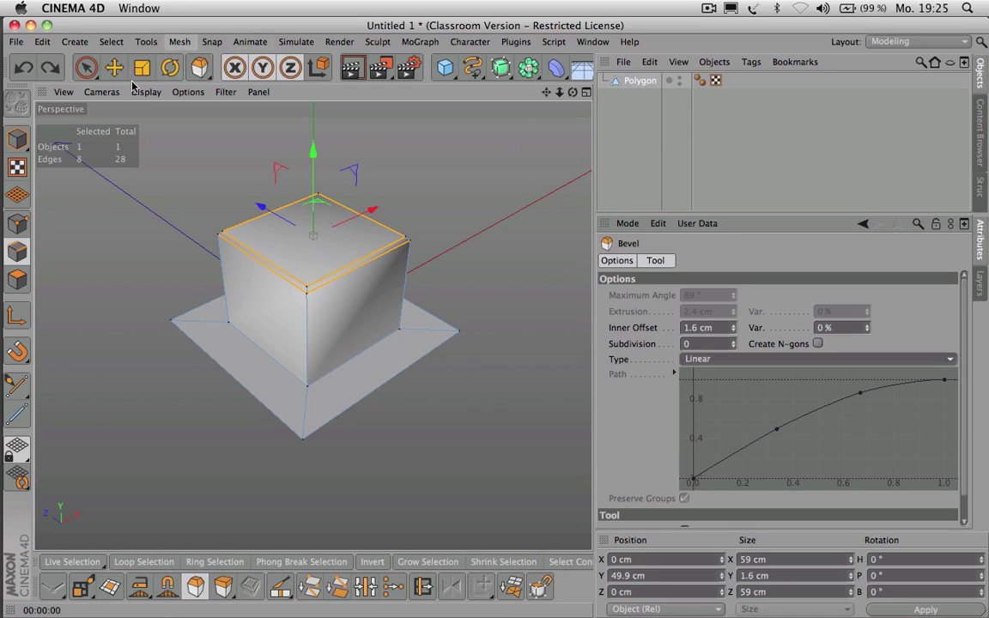
Step: Select one inner base corner point and the diagonally opposite outer corner point of the same rim face, and connect them with an edge
click(86, 67)
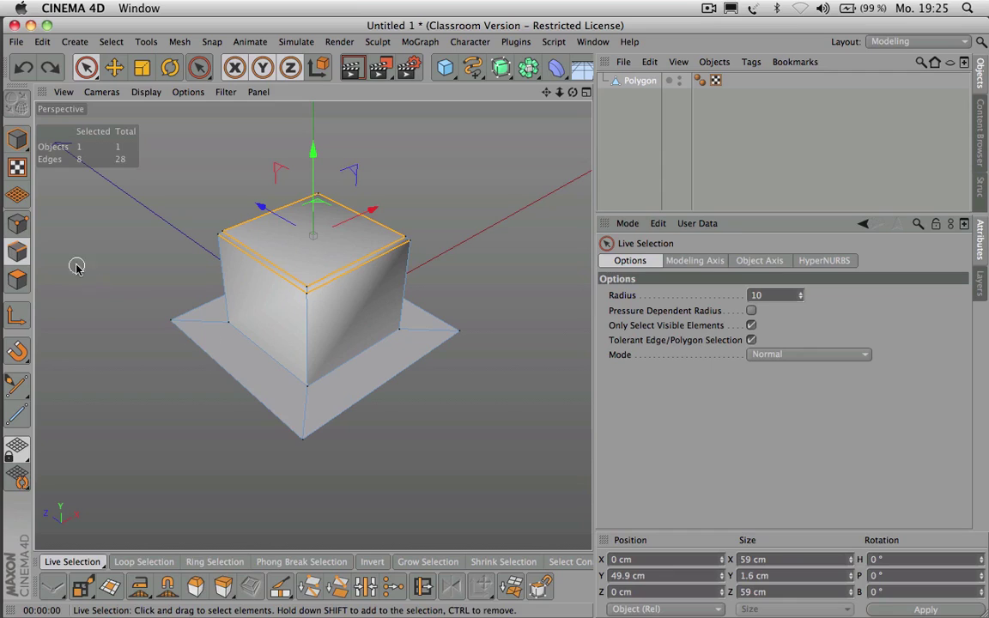
click(17, 224)
click(228, 326)
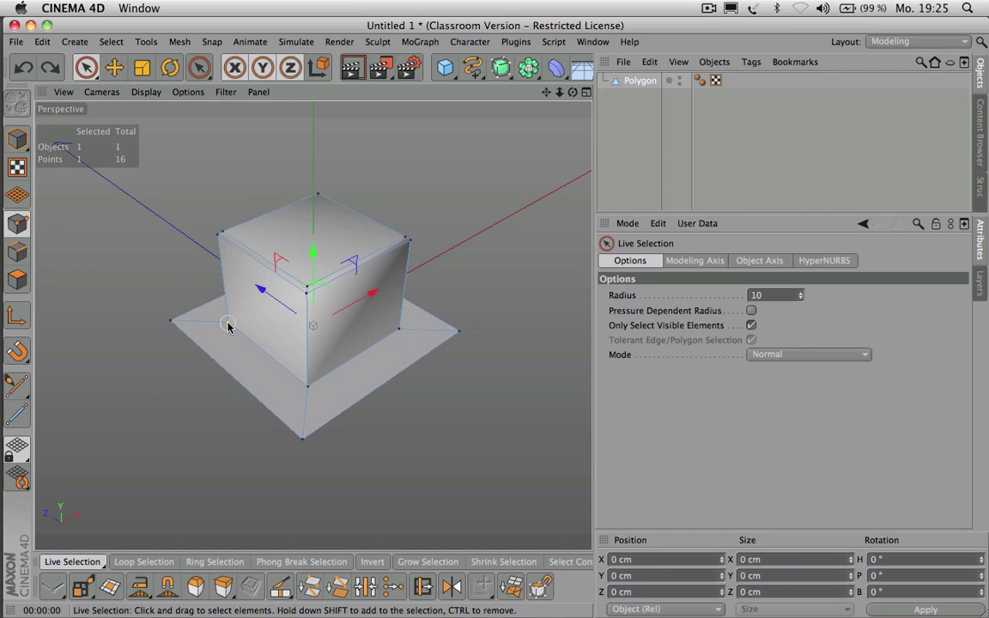
shift+click(306, 439)
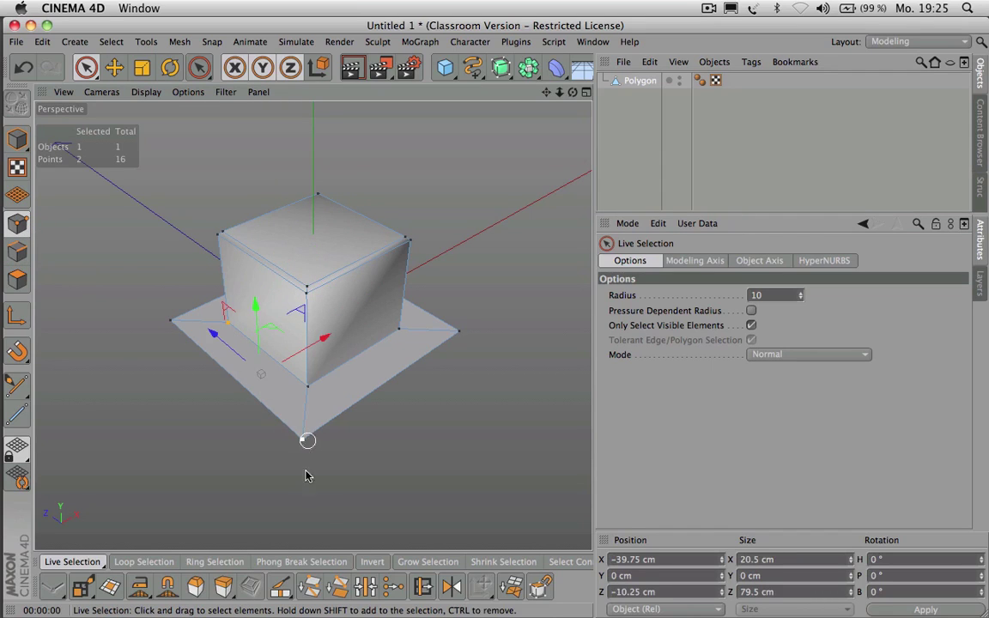
click(314, 587)
Step: Select the two triangles of the split rim face and dissolve them into one polygon
click(18, 280)
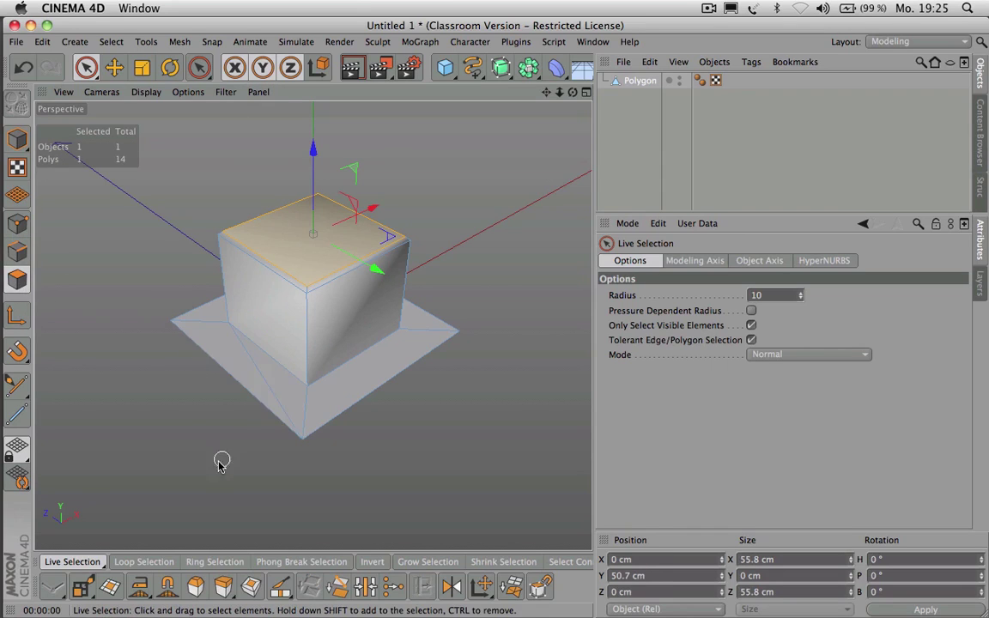
click(275, 394)
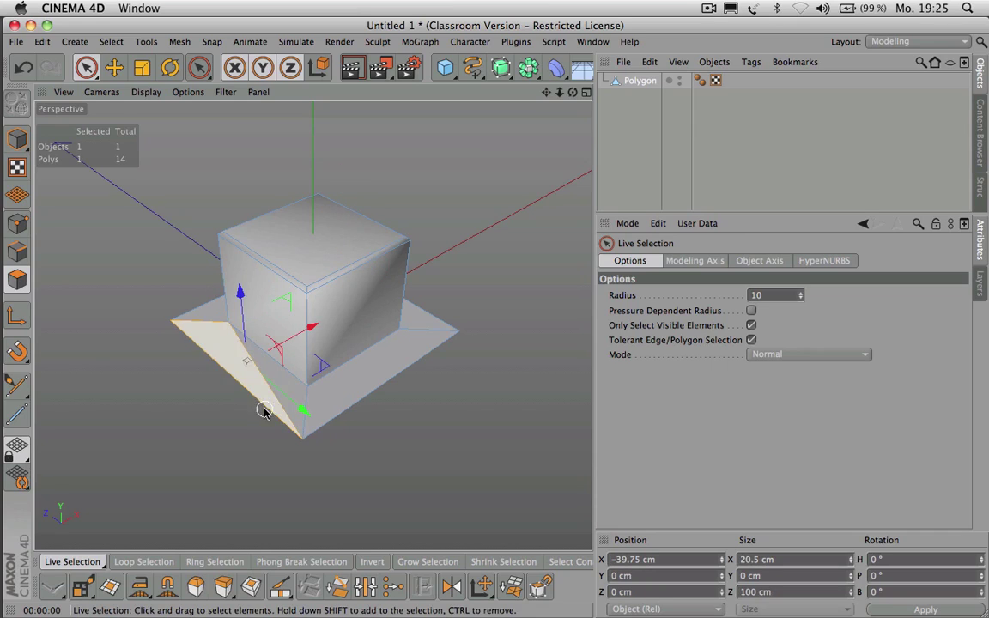
shift+click(276, 409)
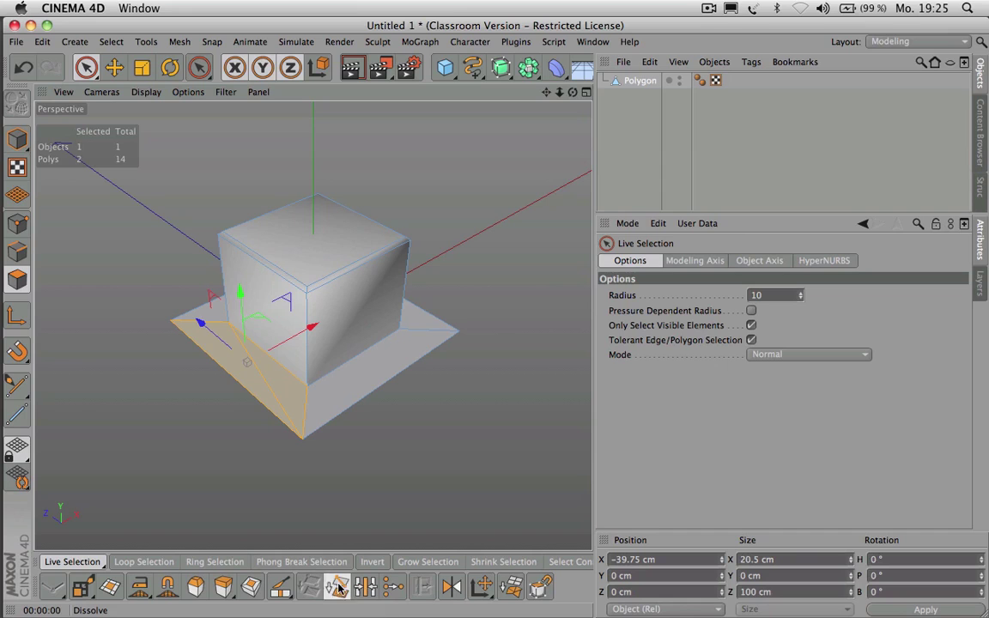
click(339, 587)
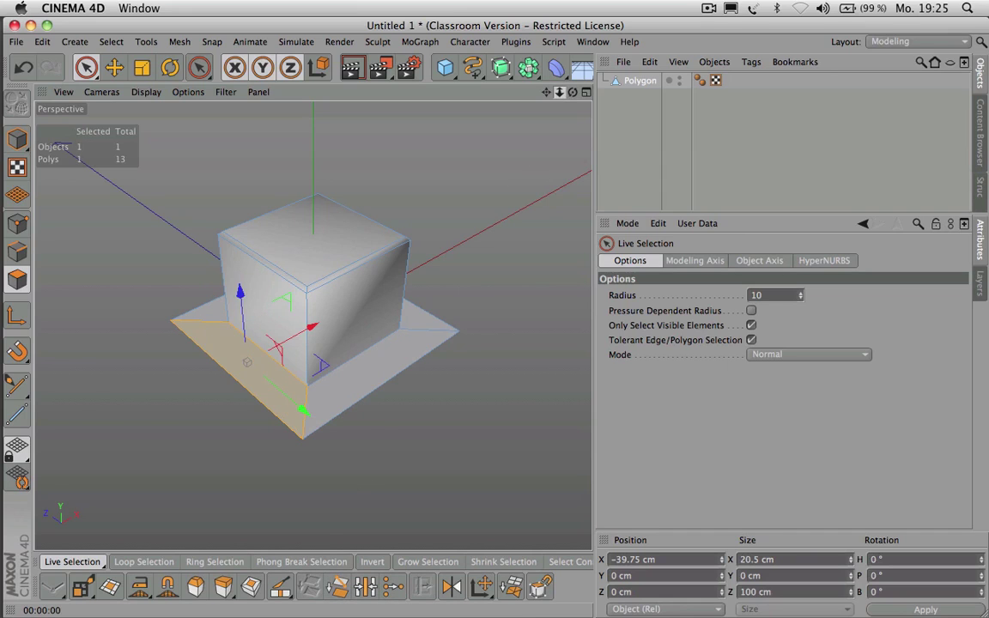
Step: Cut the same rim face diagonally from its inner corner to the opposite outer corner with the Knife in Line mode
mouse_move(559, 92)
mouse_down()
mouse_move(543, 61)
mouse_move(568, 84)
mouse_move(540, 58)
mouse_move(572, 92)
mouse_up()
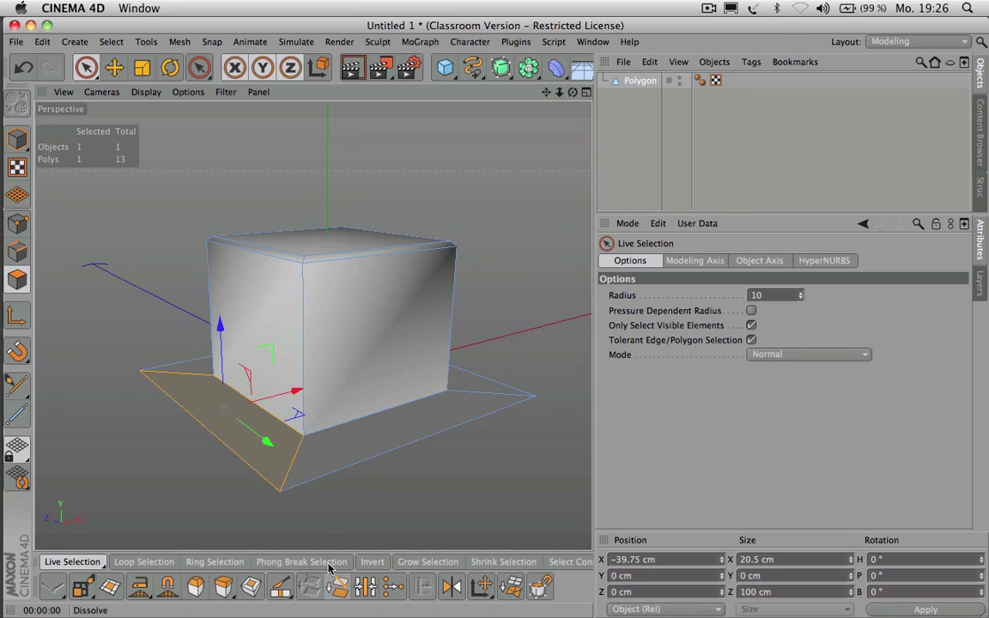
key(k)
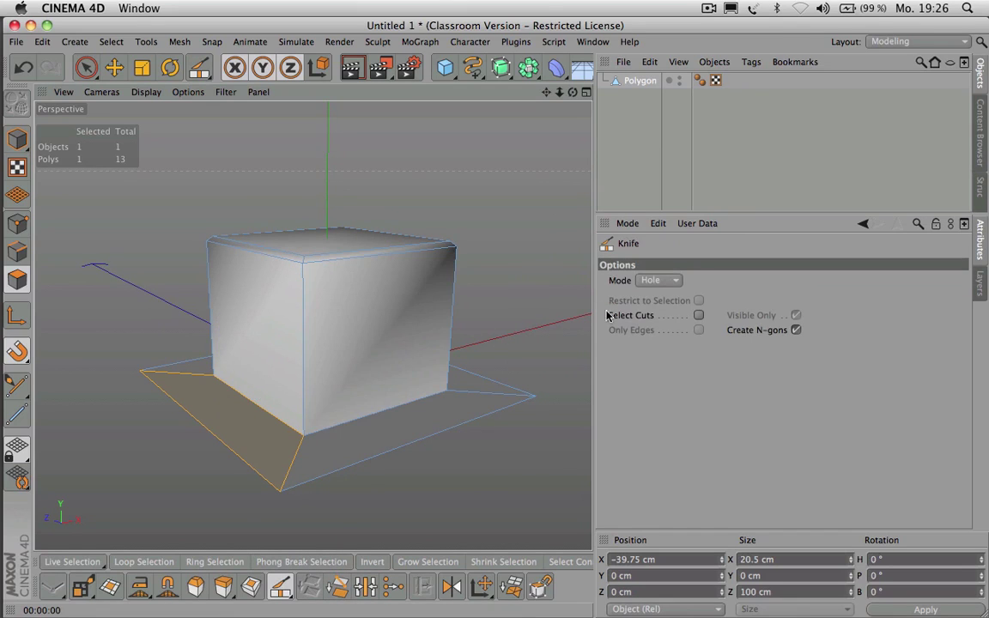
click(649, 281)
click(653, 290)
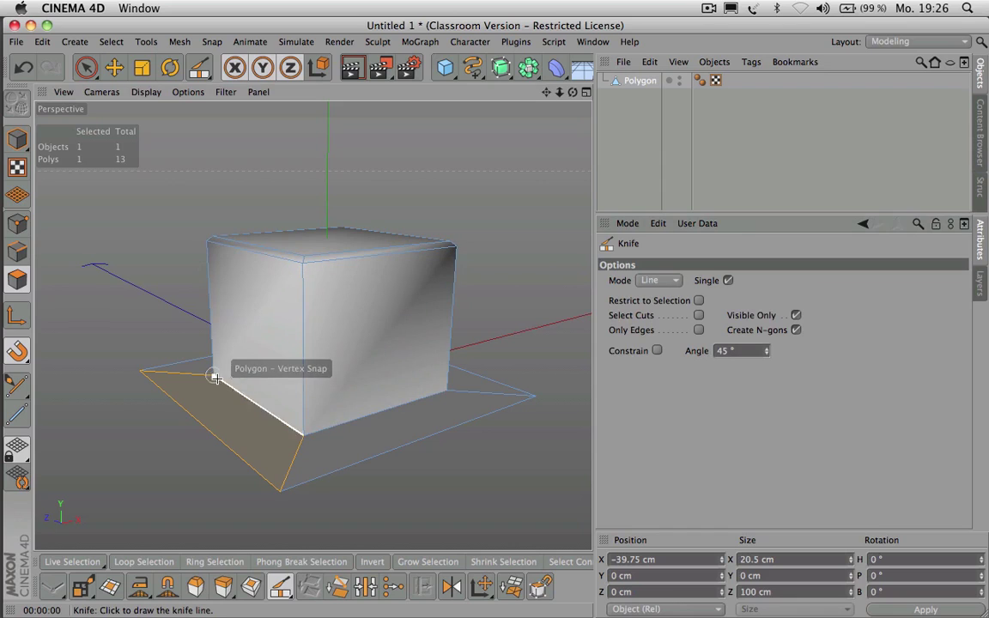
drag(214, 375, 280, 491)
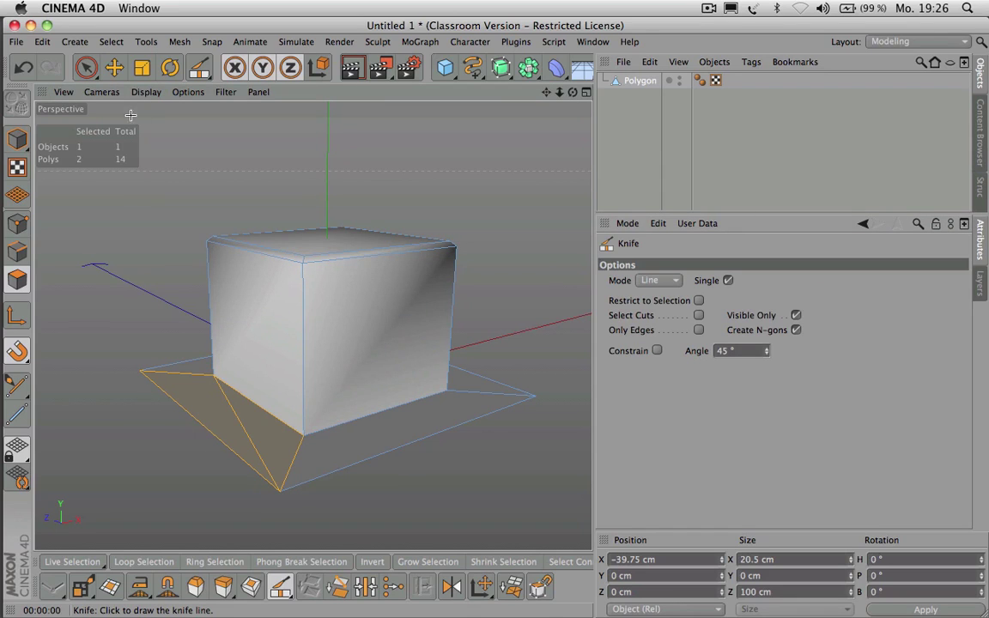
Step: Select the outer edge of the cut rim face and move it down about 9.8 cm along Y
click(86, 67)
click(17, 251)
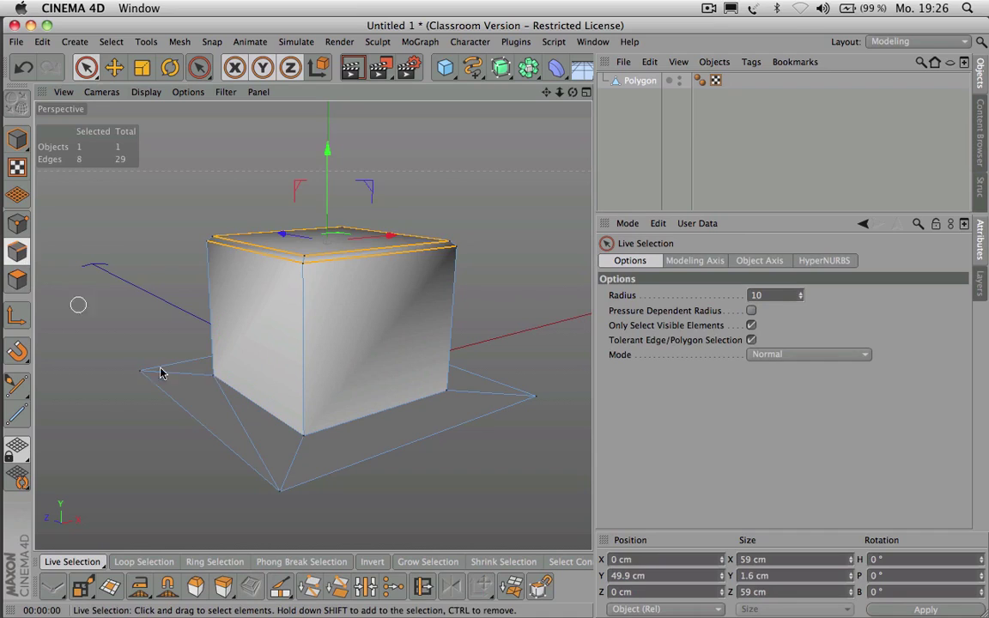
click(195, 413)
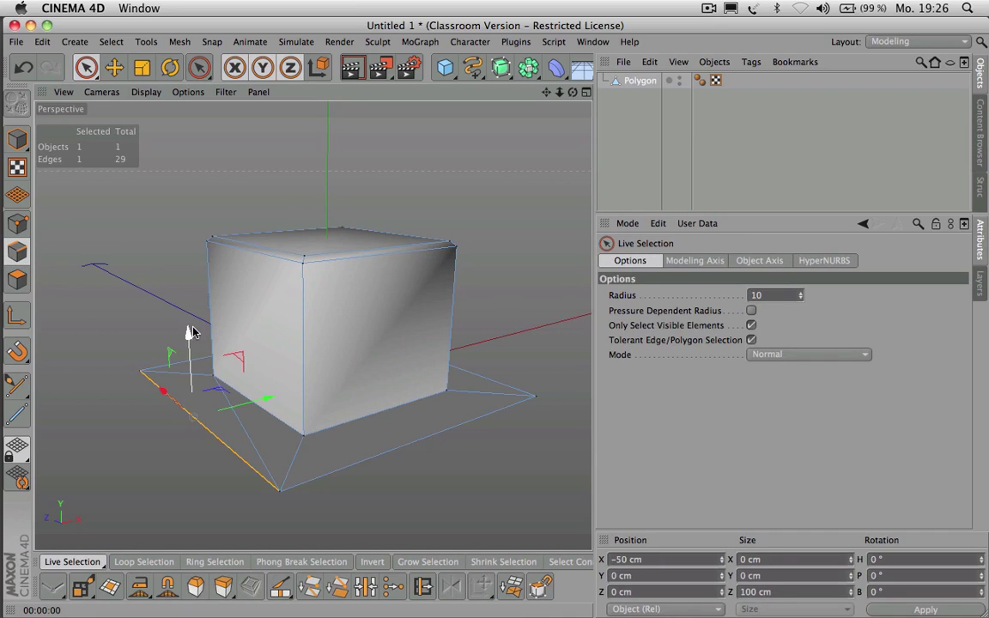
drag(189, 332, 192, 360)
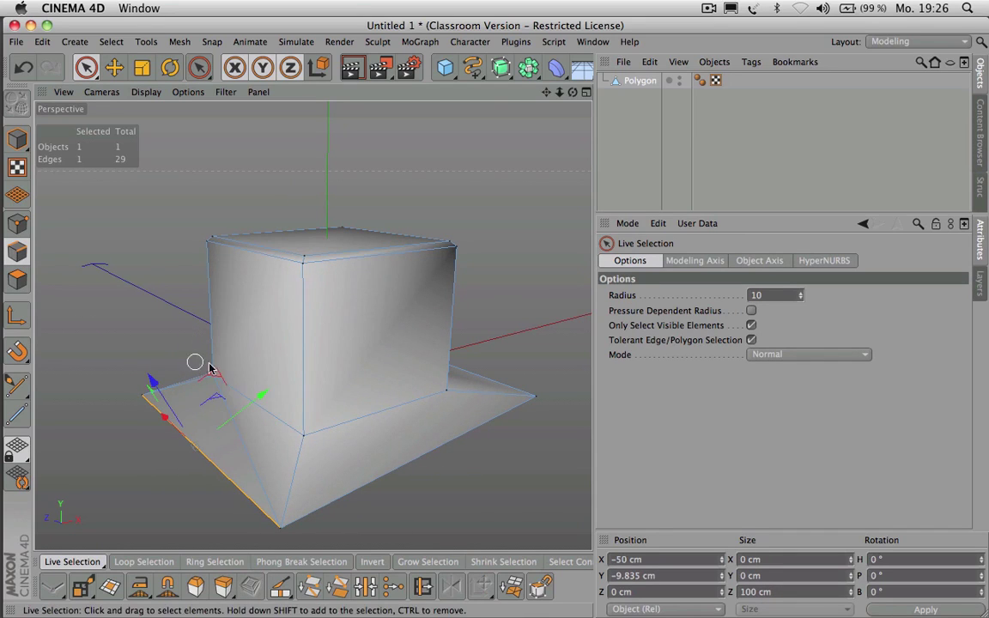
Step: Select the block's near base corner point beside the lowered rim edge and raise it about 12.5 cm along Y
drag(572, 92, 468, 170)
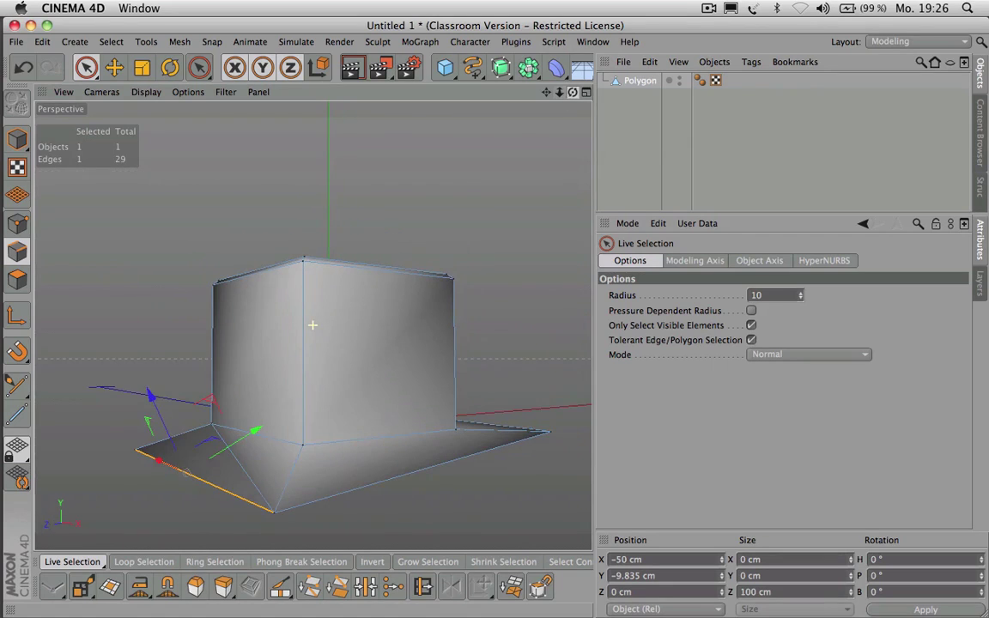
click(17, 224)
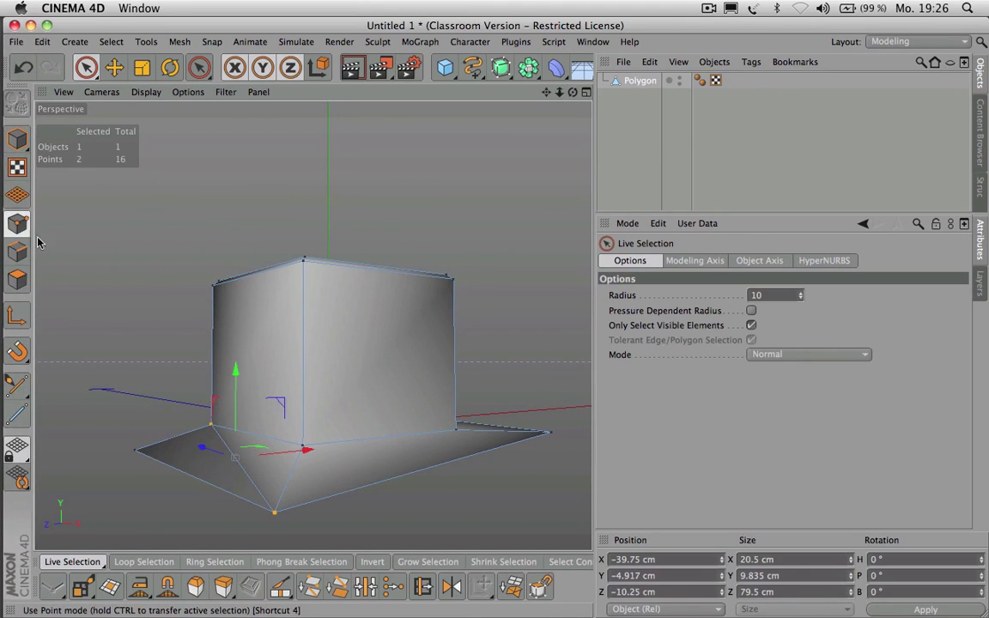
click(308, 442)
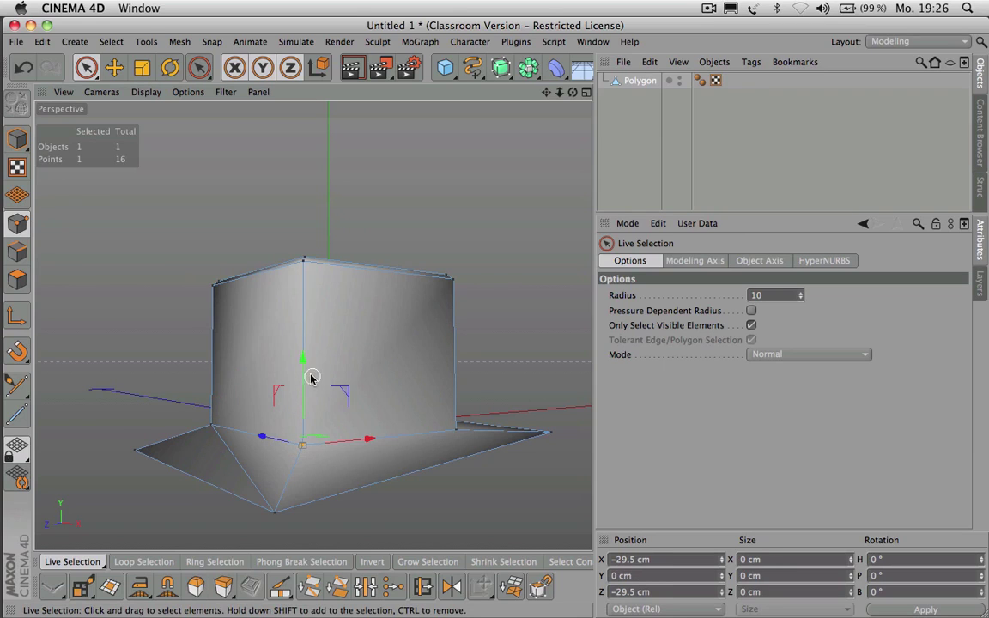
drag(305, 361, 330, 307)
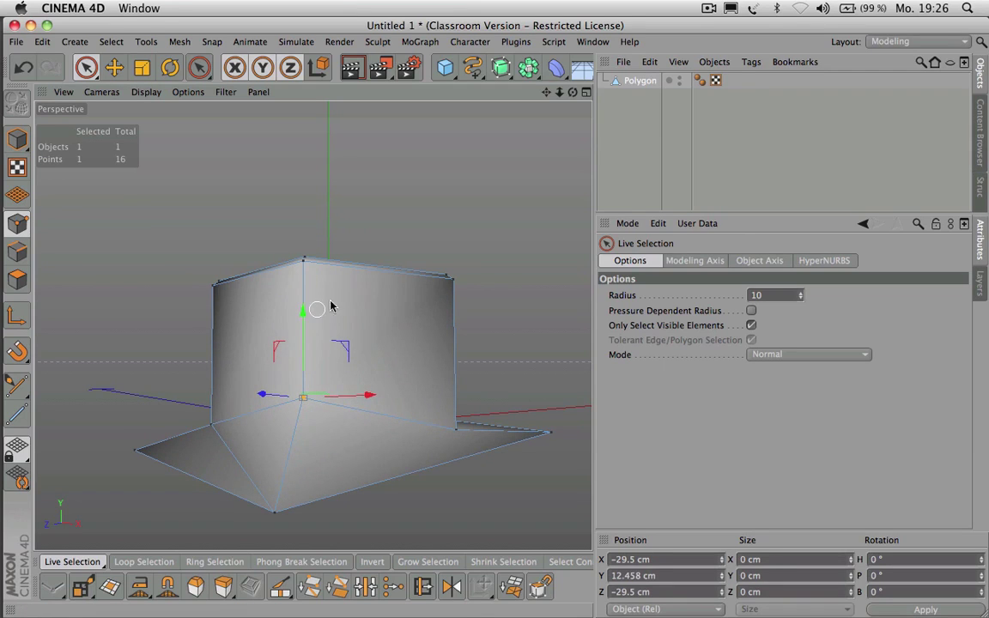
Step: Select the two triangles of the bent rim face and dissolve them into a single polygon
drag(573, 92, 528, 69)
alt+drag(312, 325, 312, 326)
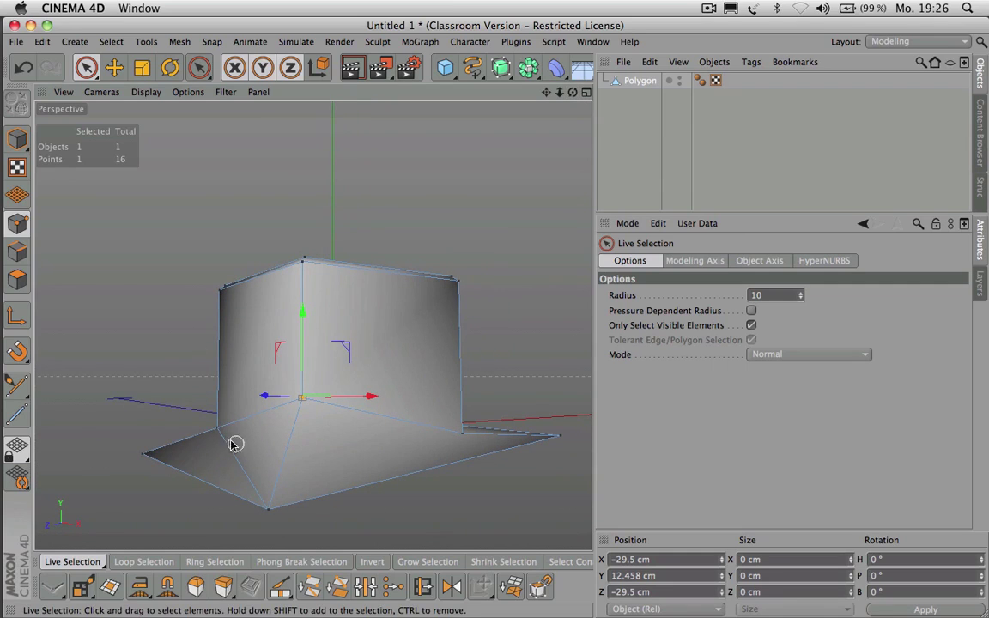
click(15, 284)
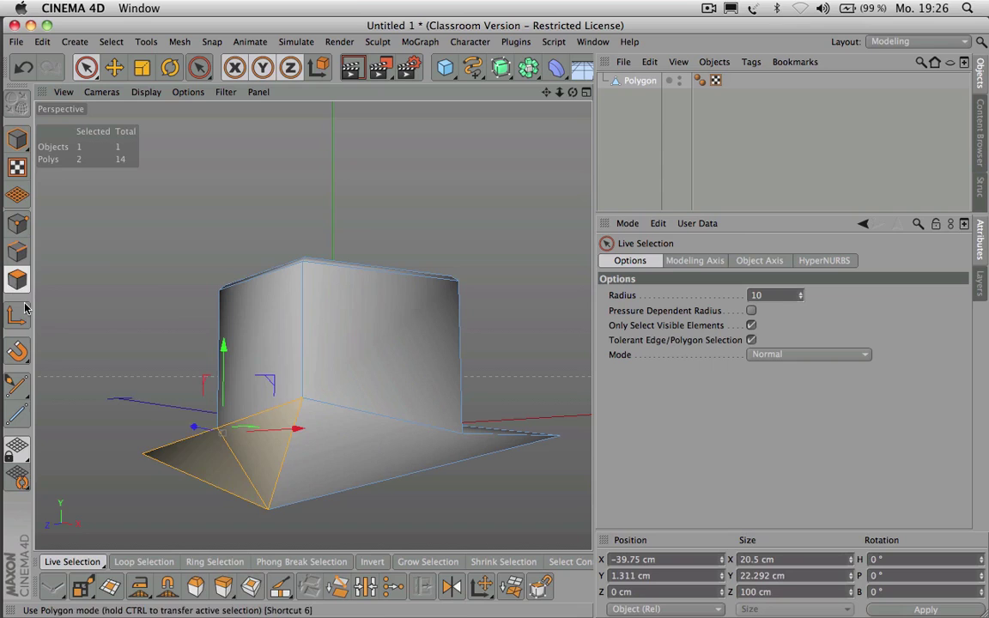
click(198, 470)
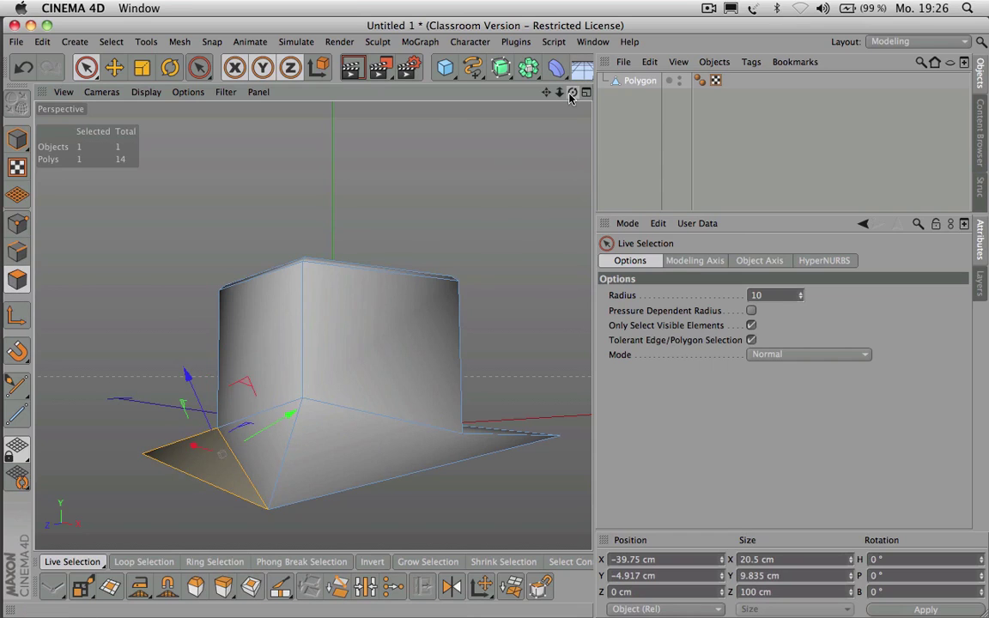
alt+drag(311, 326, 311, 324)
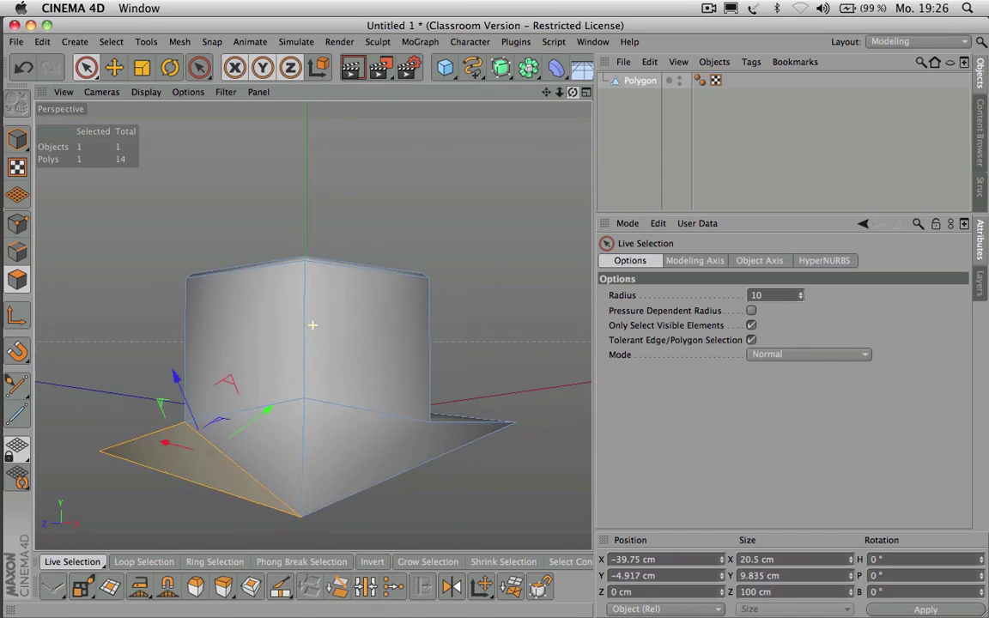
click(267, 463)
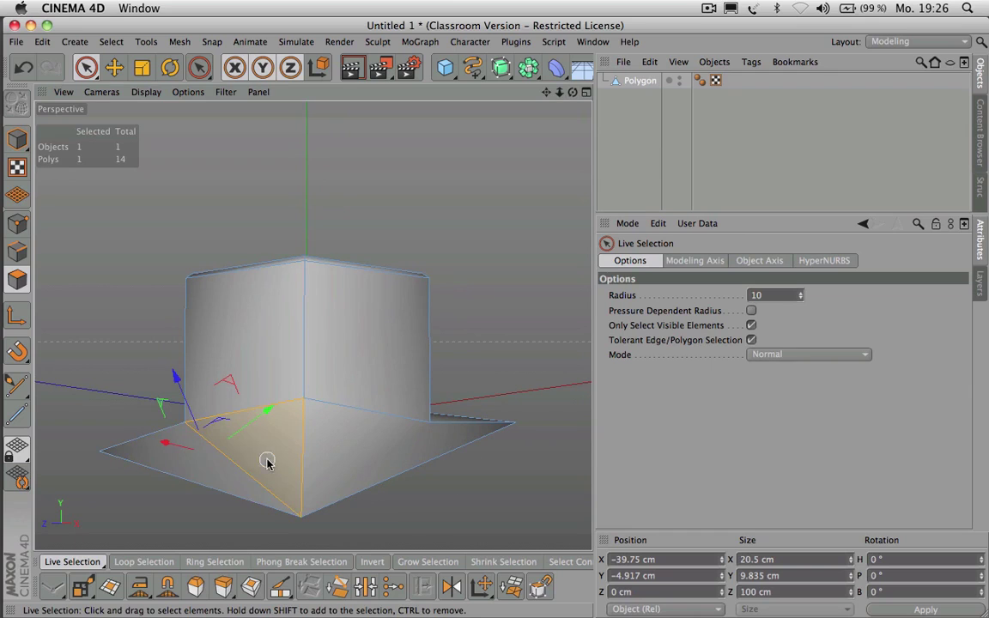
click(340, 589)
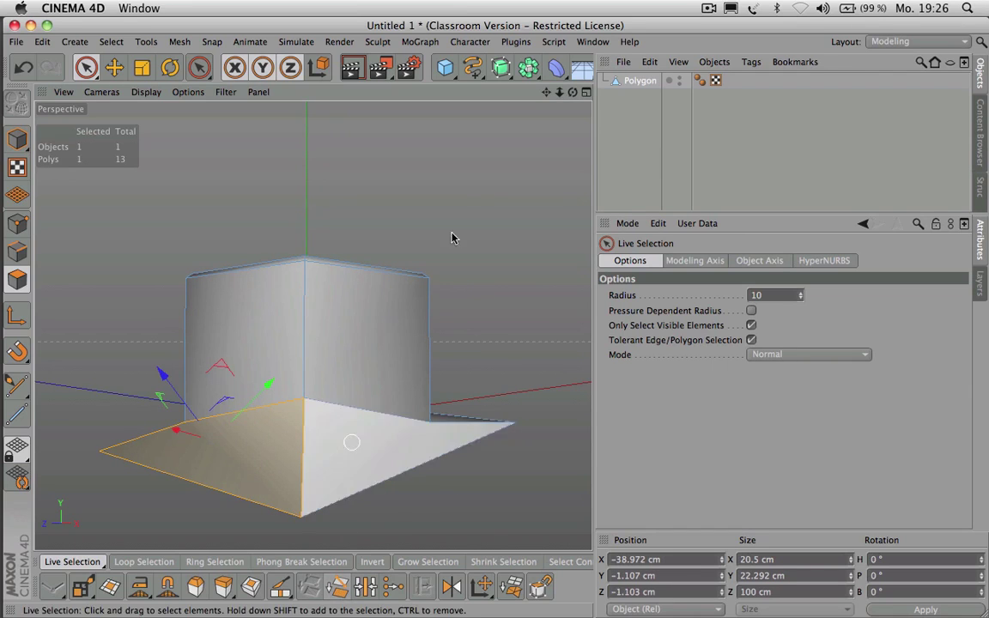
Step: Cut the block's side wall above the bent rim face diagonally, from its upper corner to the raised base corner, with the Knife
drag(571, 93, 644, 82)
alt+drag(313, 325, 408, 321)
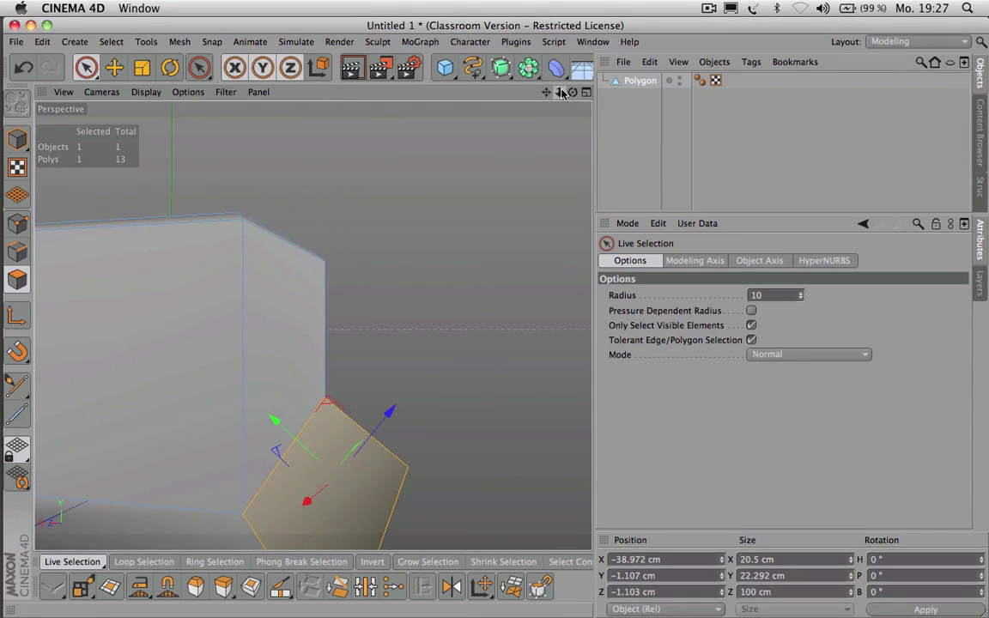
drag(560, 92, 506, 129)
key(k)
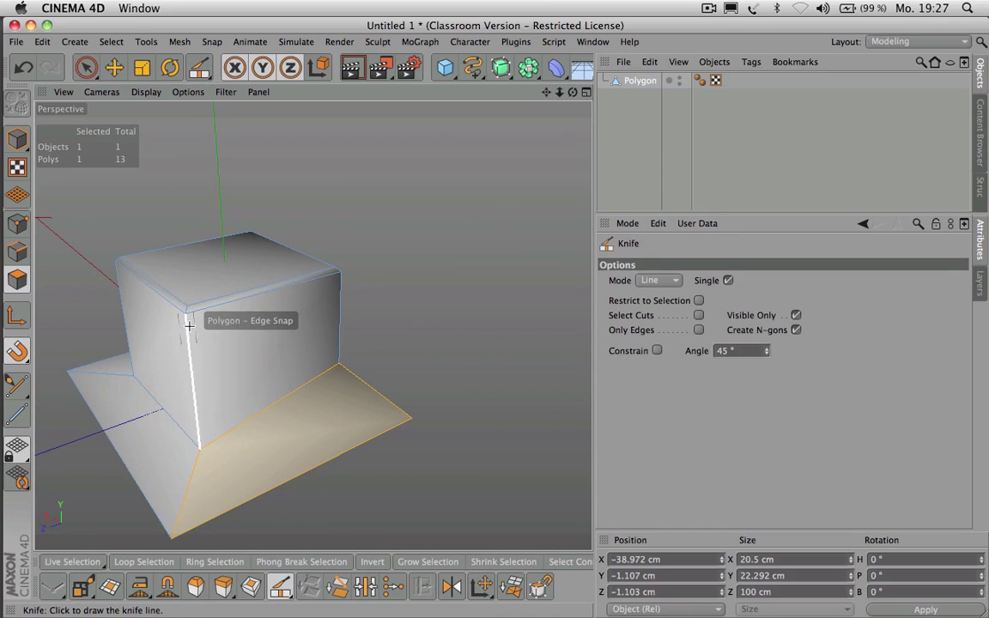
drag(186, 315, 335, 359)
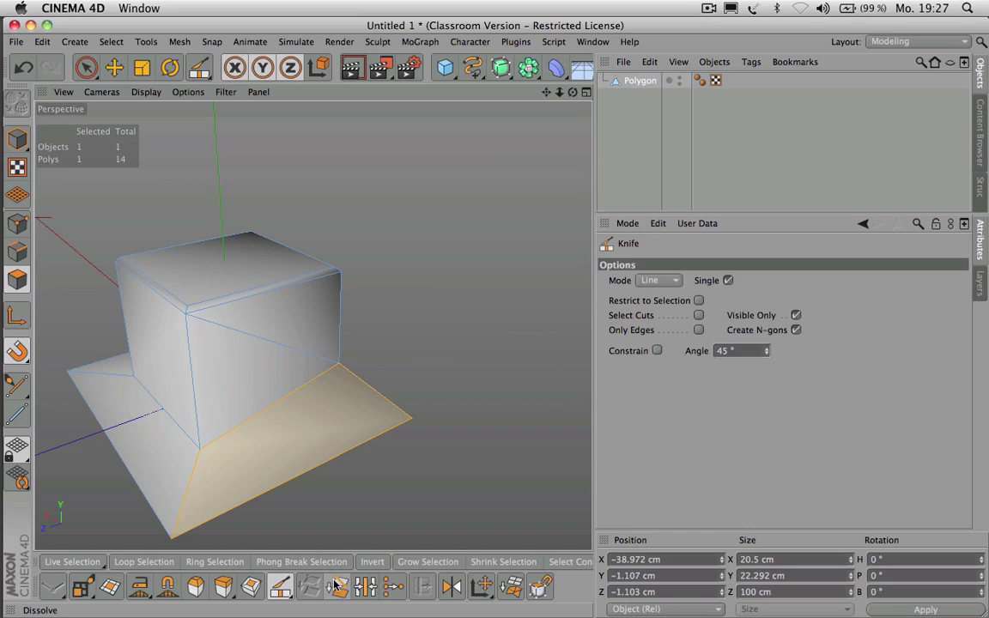
Step: Select both halves of the cut side wall and dissolve them into one polygon
key(space)
click(286, 335)
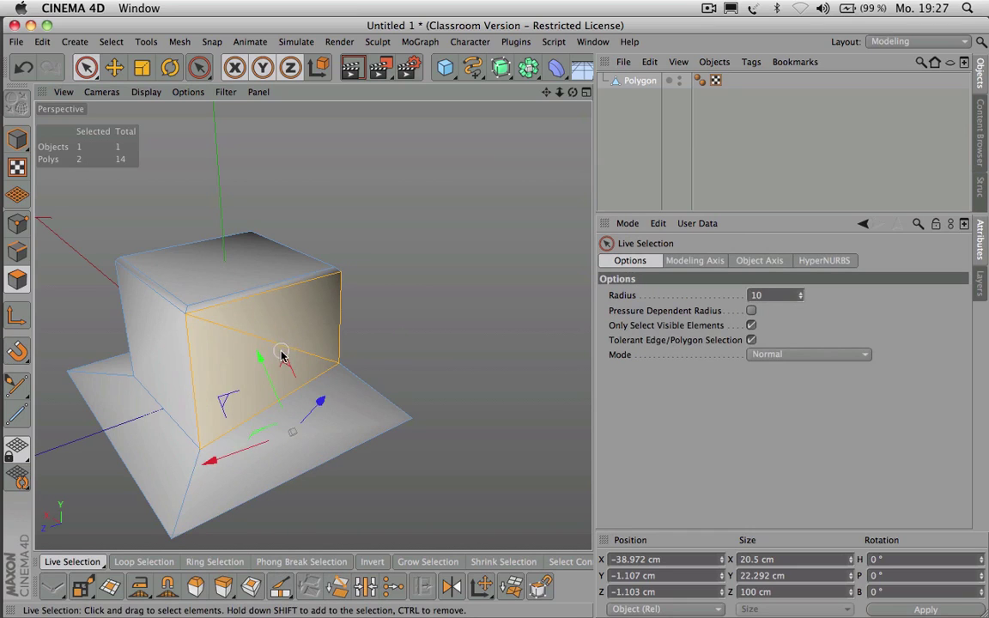
shift+click(279, 361)
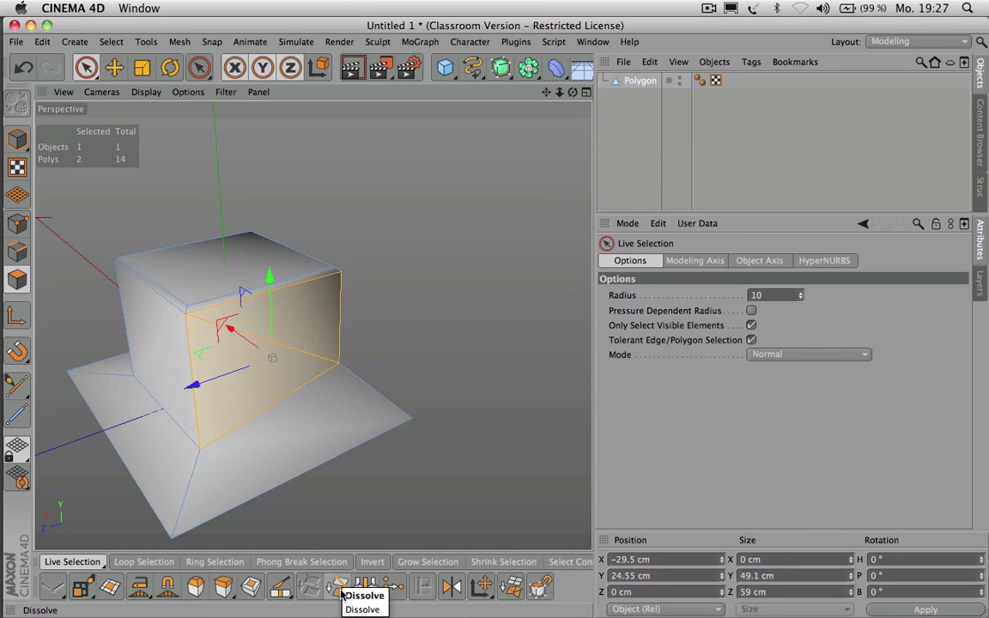
click(343, 592)
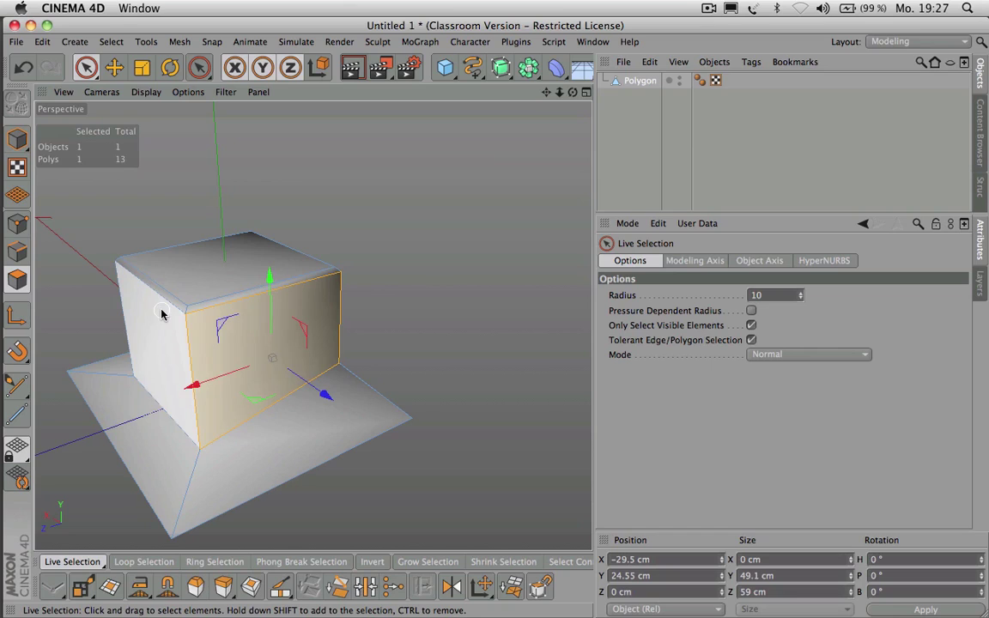
Step: Select the block's adjoining side wall, its bevel strip and the top face, and delete the three polygons
mouse_move(162, 313)
mouse_down()
mouse_move(151, 281)
mouse_move(174, 292)
mouse_up()
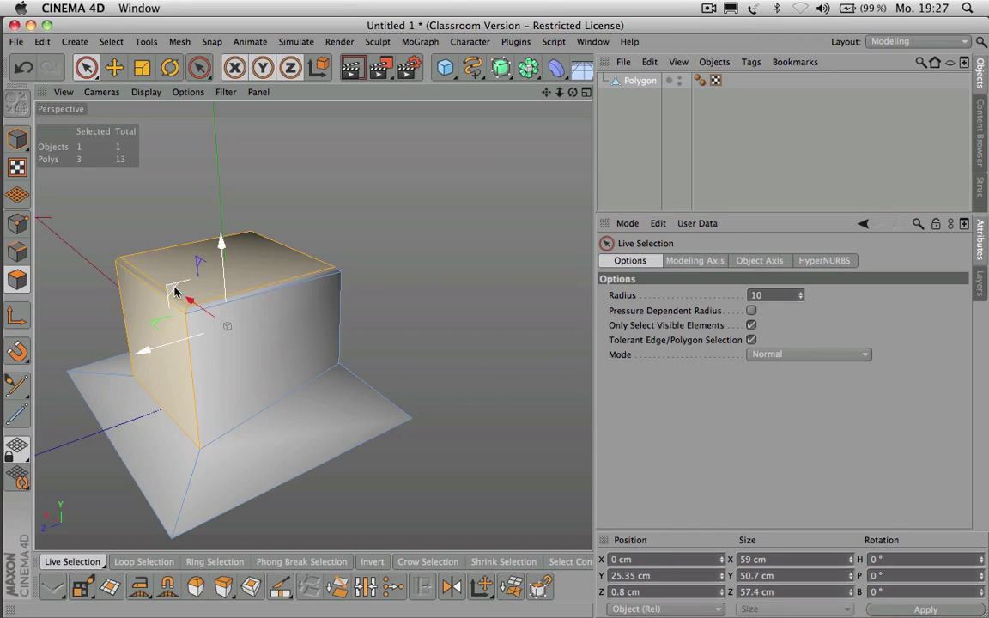
key(Delete)
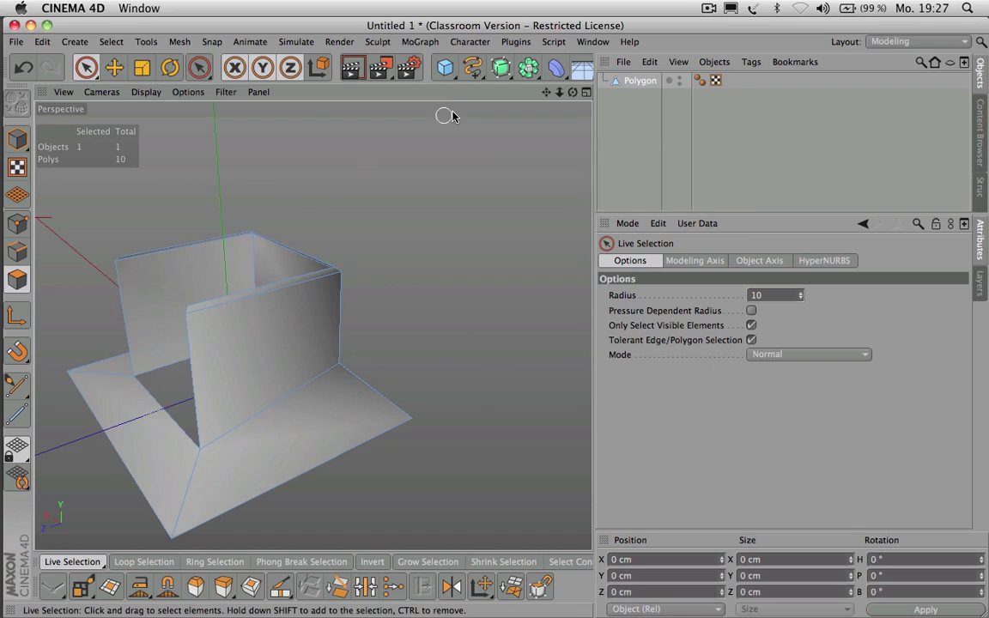
Step: In point mode, select the two upper wall corner points that face each other across the opened side of the block
drag(574, 96, 515, 86)
click(17, 223)
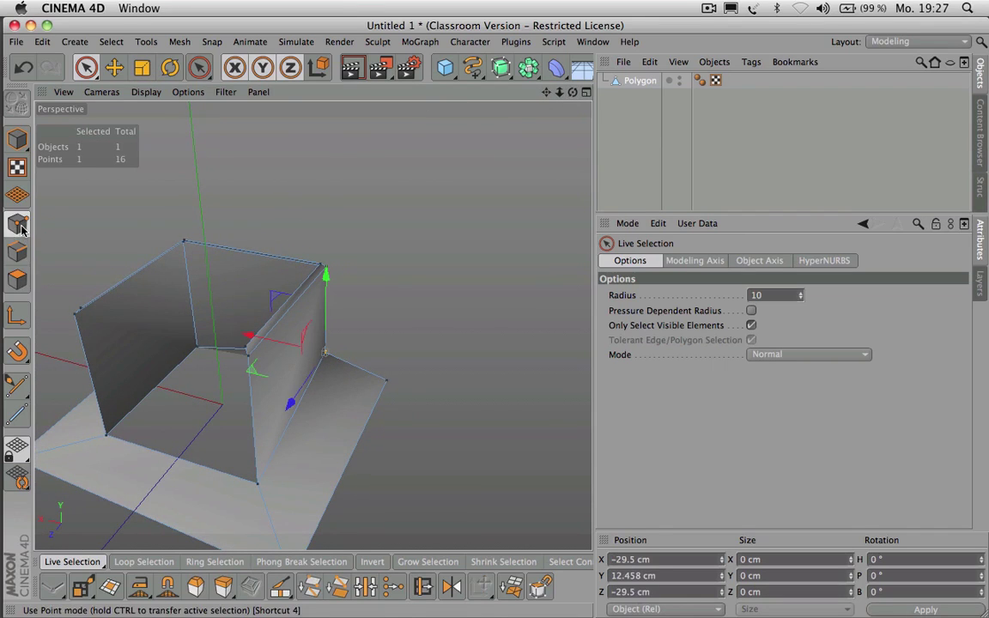
shift+click(76, 315)
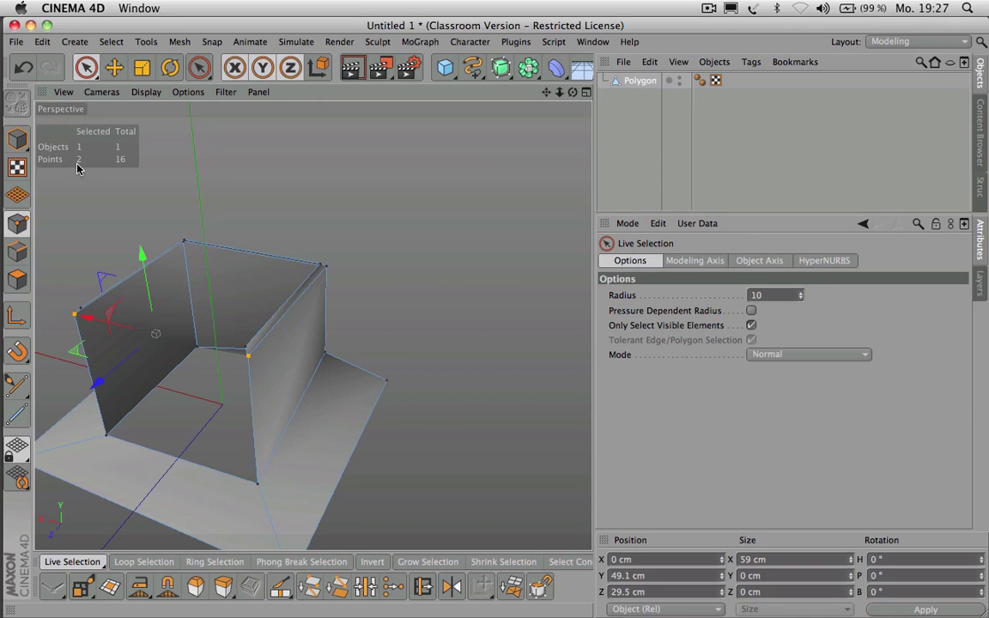
Step: Open the perspective viewport's HUD settings and enlarge the settings area to view the information options
key(shift+v)
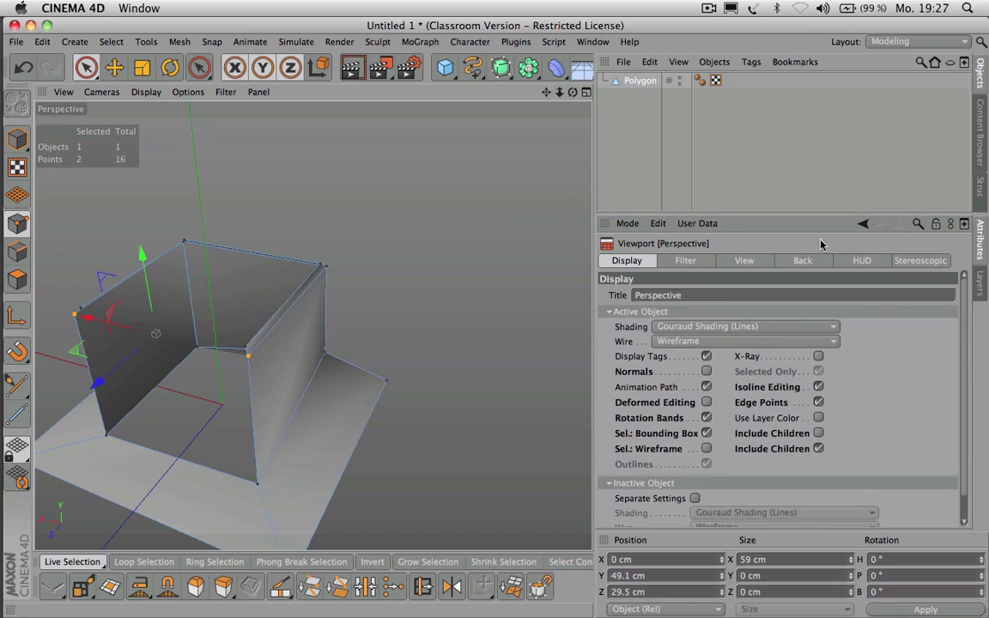
click(862, 261)
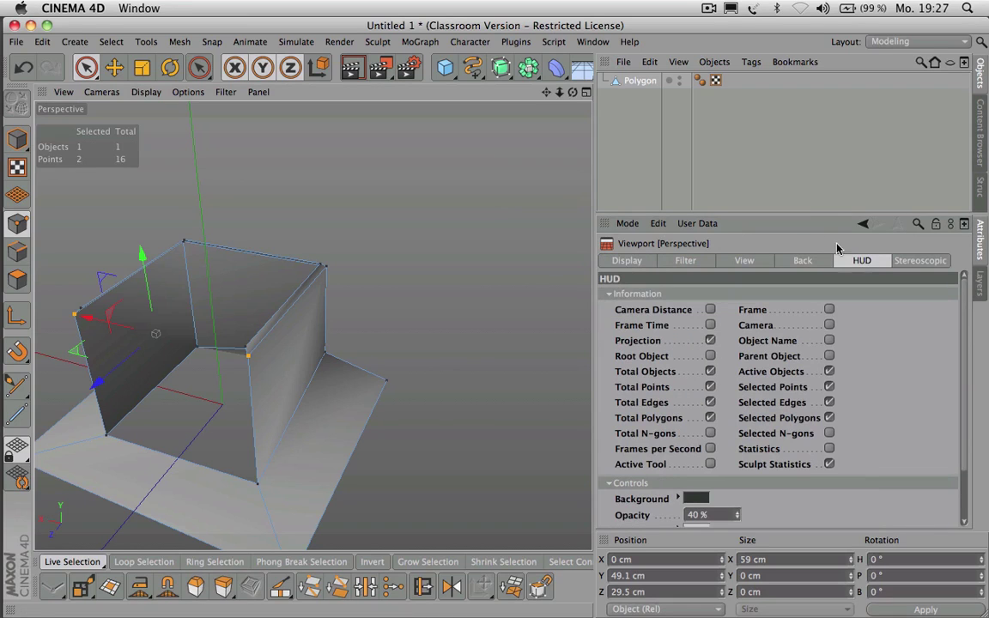
drag(807, 212, 794, 140)
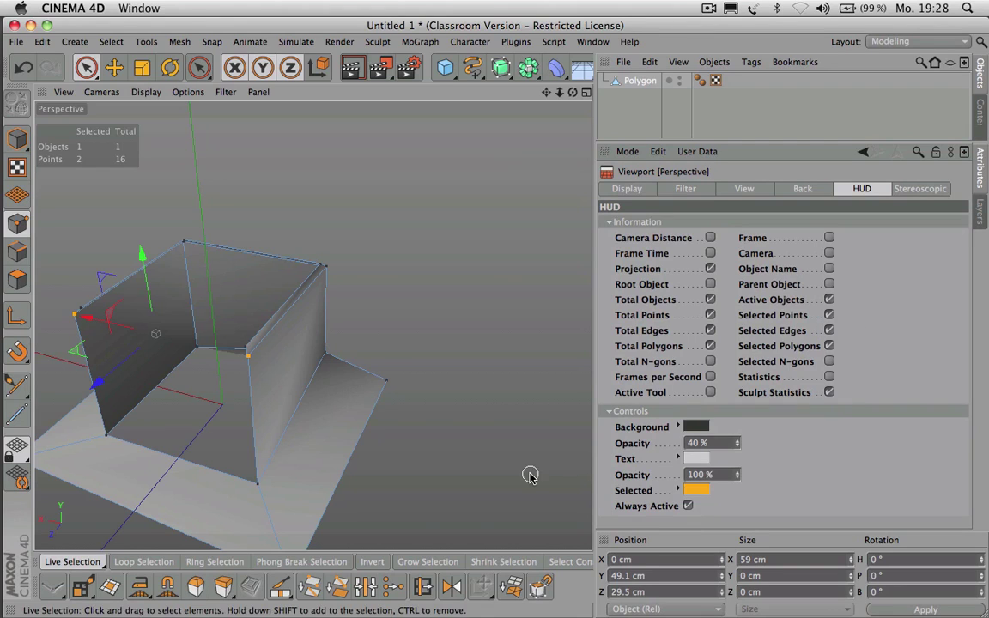
Step: Merge one wall's upper corner point onto the opposite wall's upper corner point with Stitch and Sew
click(364, 588)
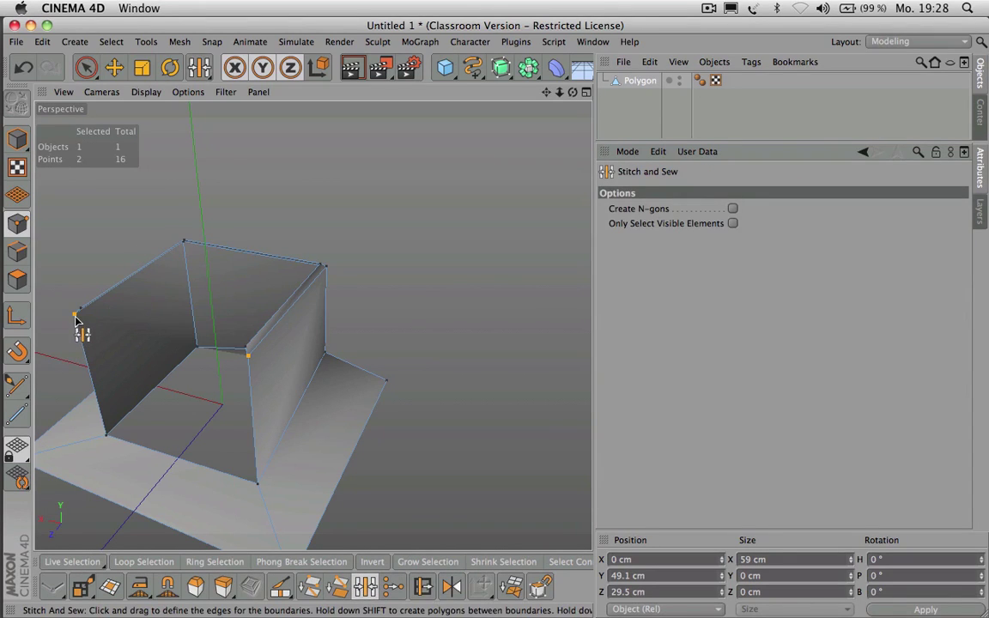
drag(76, 320, 250, 361)
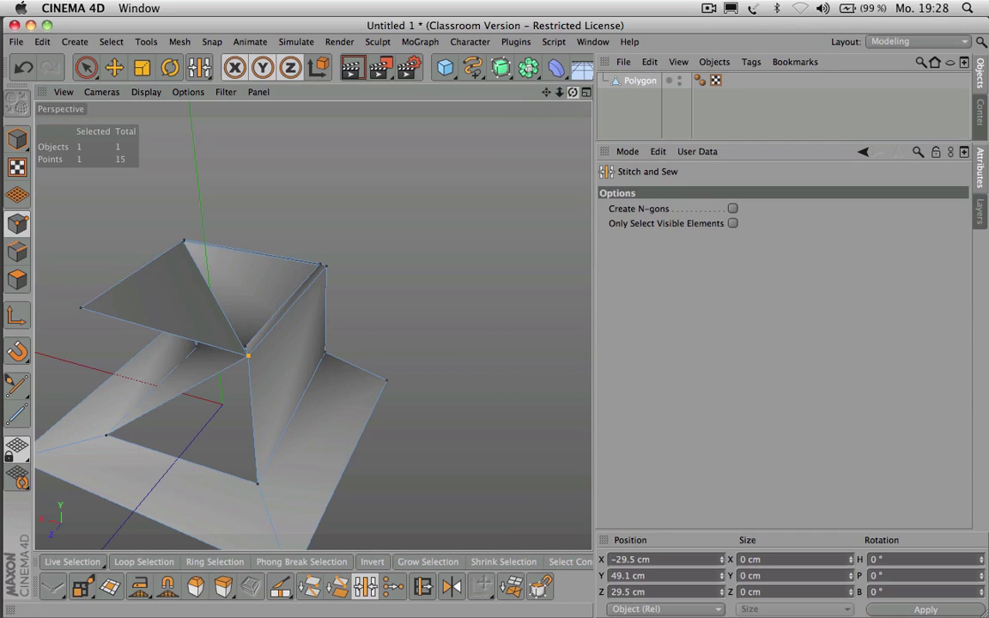
mouse_move(573, 92)
mouse_down()
mouse_move(663, 49)
mouse_move(555, 105)
mouse_move(582, 94)
mouse_up()
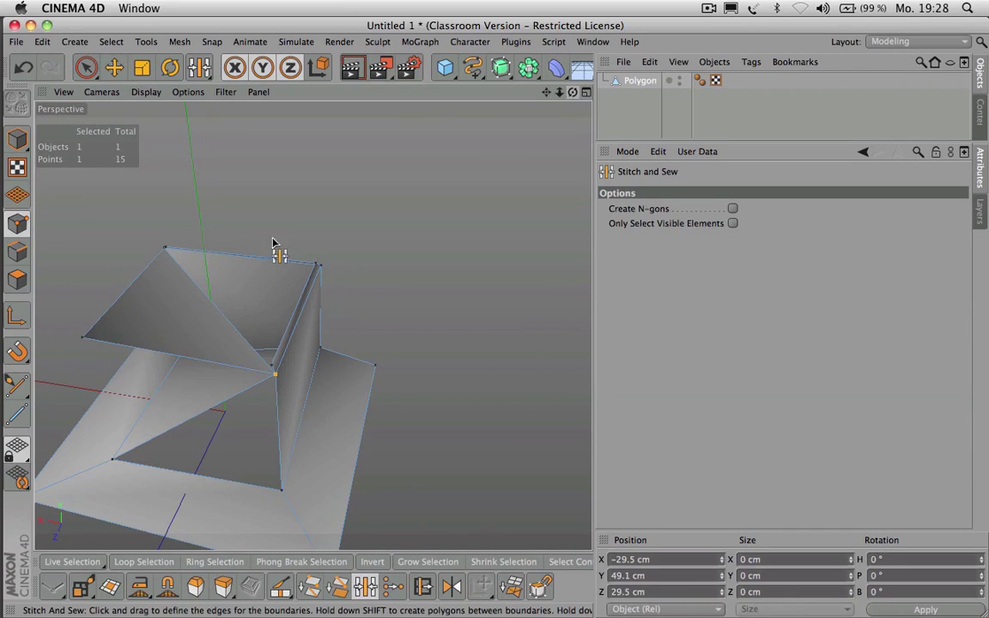
Step: Select the free corner point of the upper bevel strip and try to stitch it onto the merged corner point
click(85, 68)
click(85, 335)
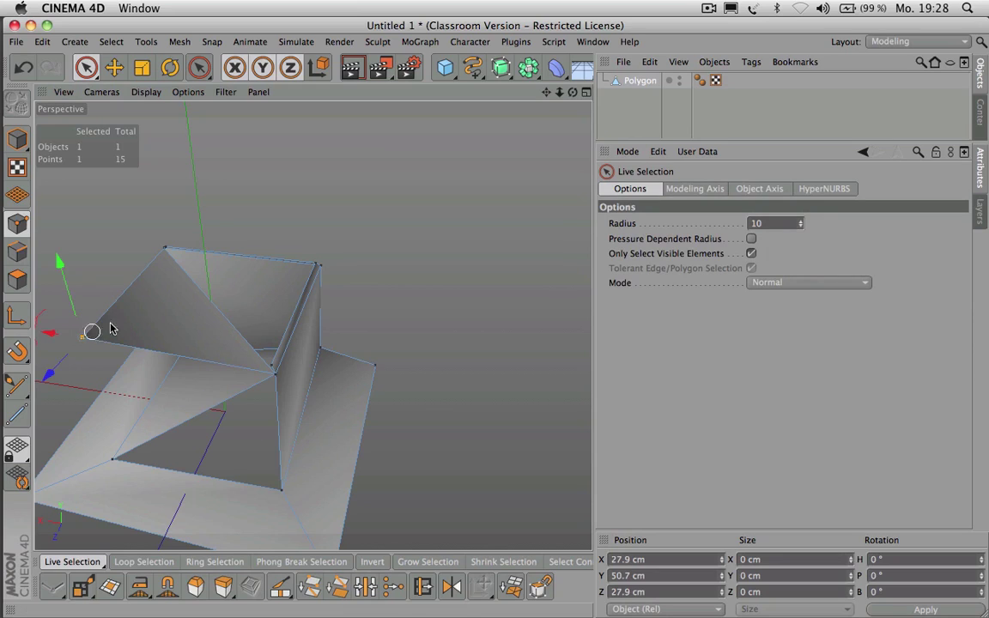
click(365, 587)
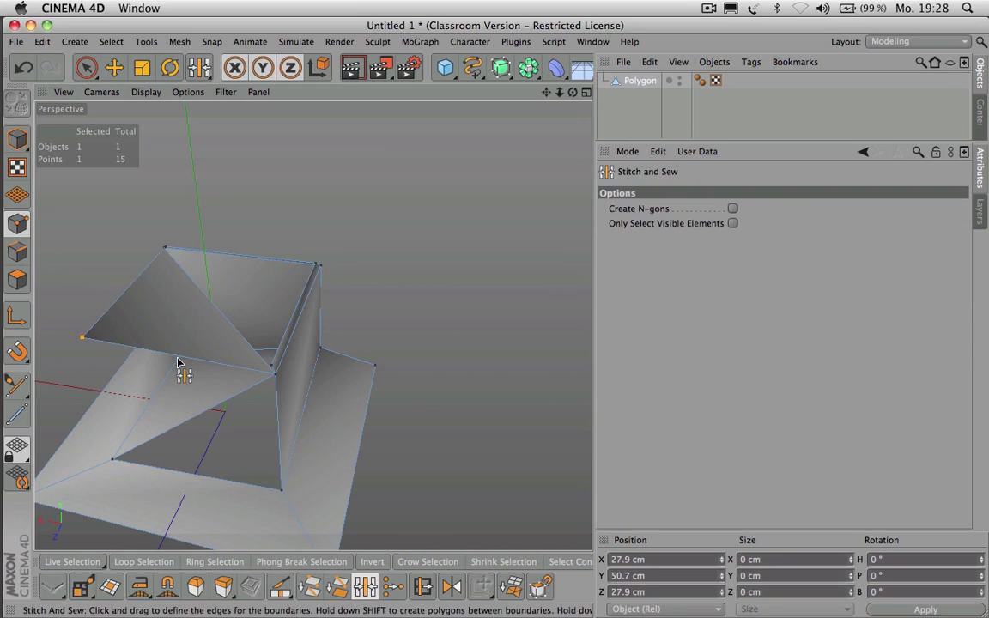
drag(82, 338, 276, 374)
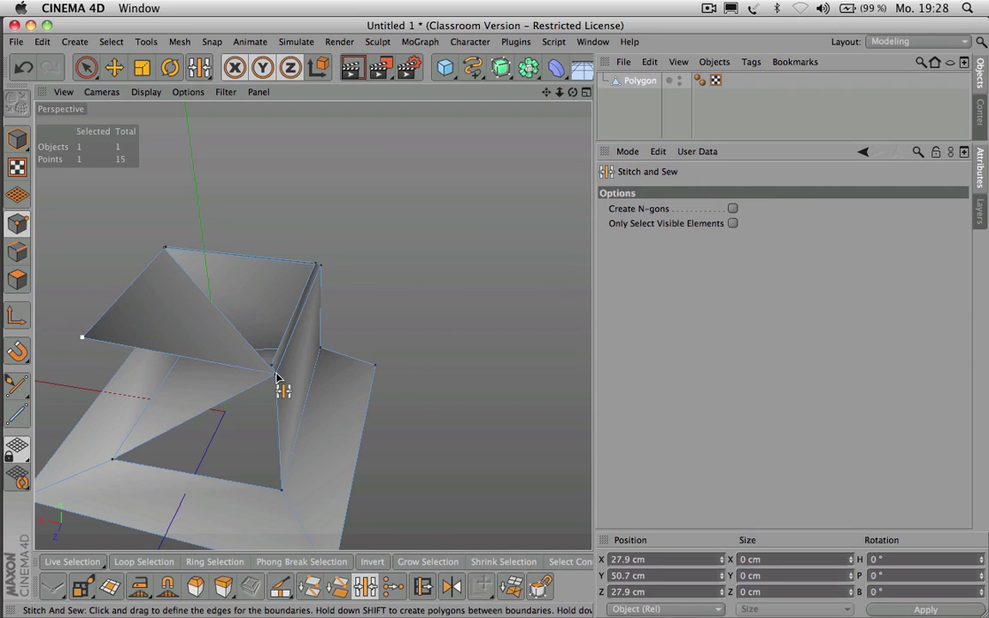
Step: Add the base corner point below to the selection and sew the strip's free corner point onto it with Stitch and Sew
click(86, 67)
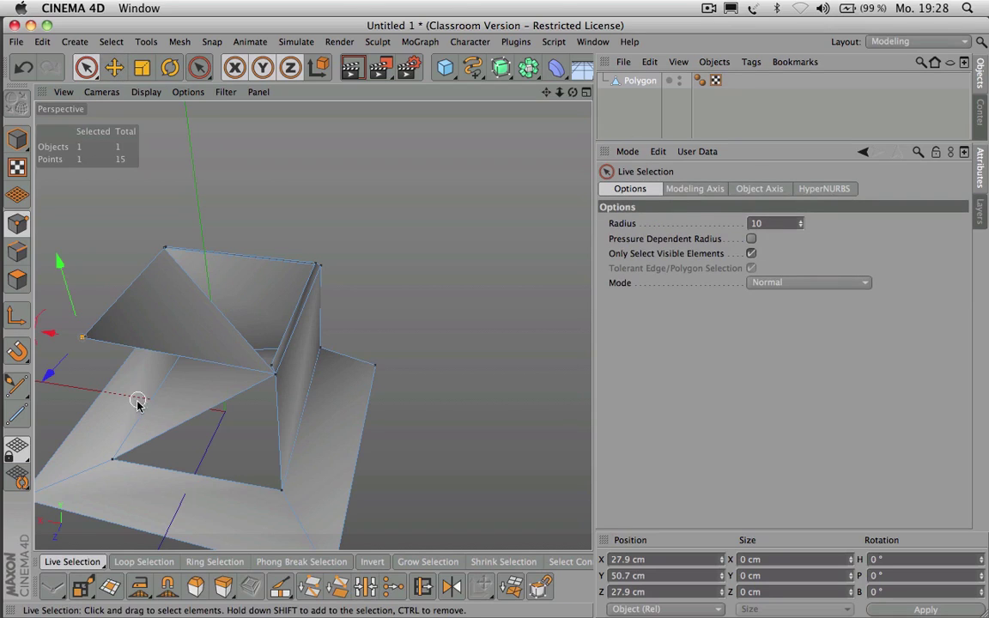
shift+click(113, 460)
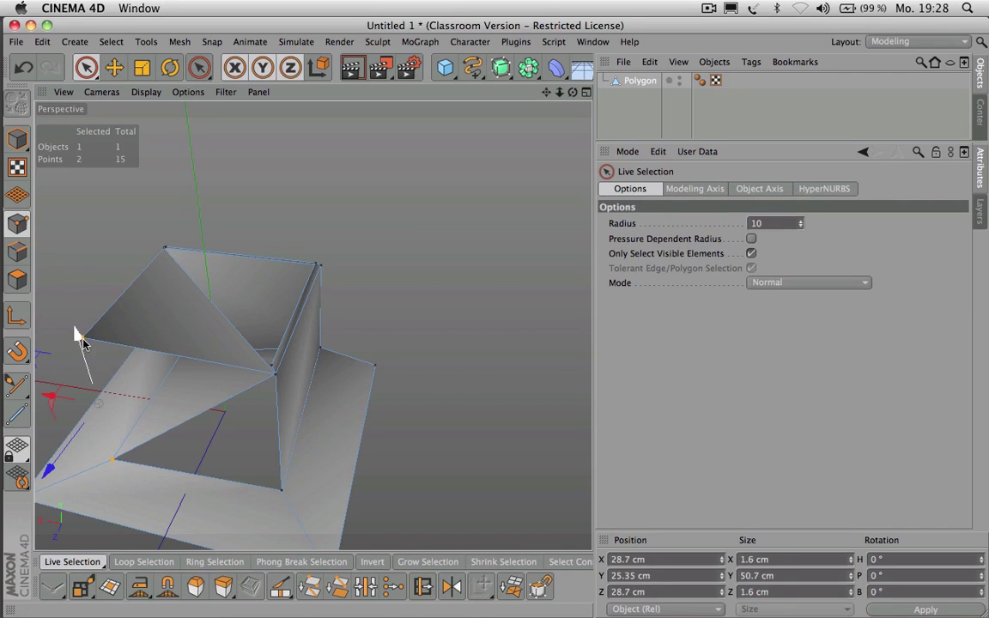
click(369, 586)
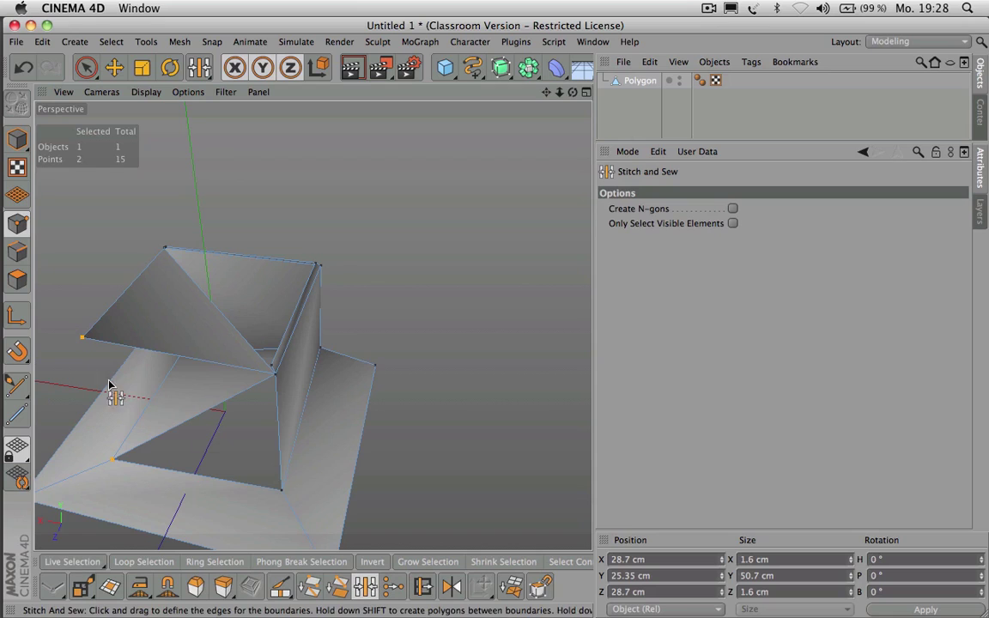
drag(84, 341, 115, 459)
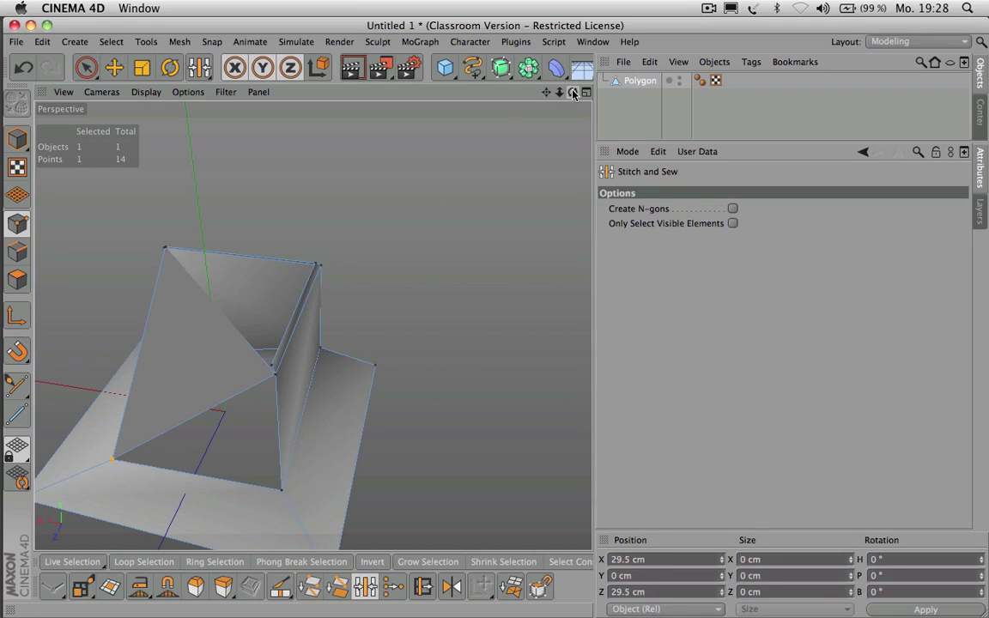
drag(573, 92, 312, 325)
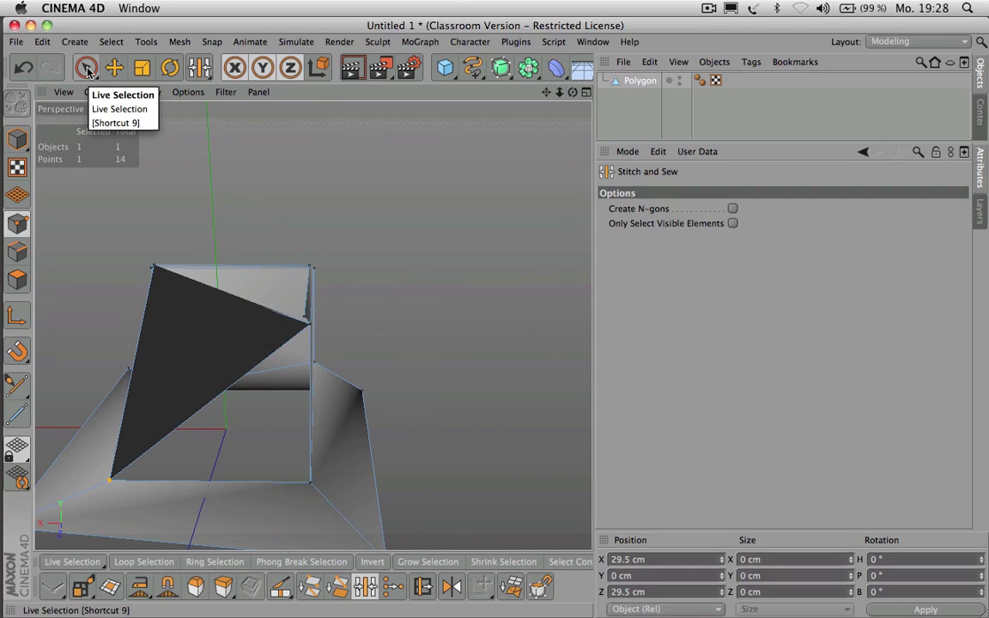
Step: Select the stretched bevel-strip polygon in front of the twisted wall and delete it
click(87, 69)
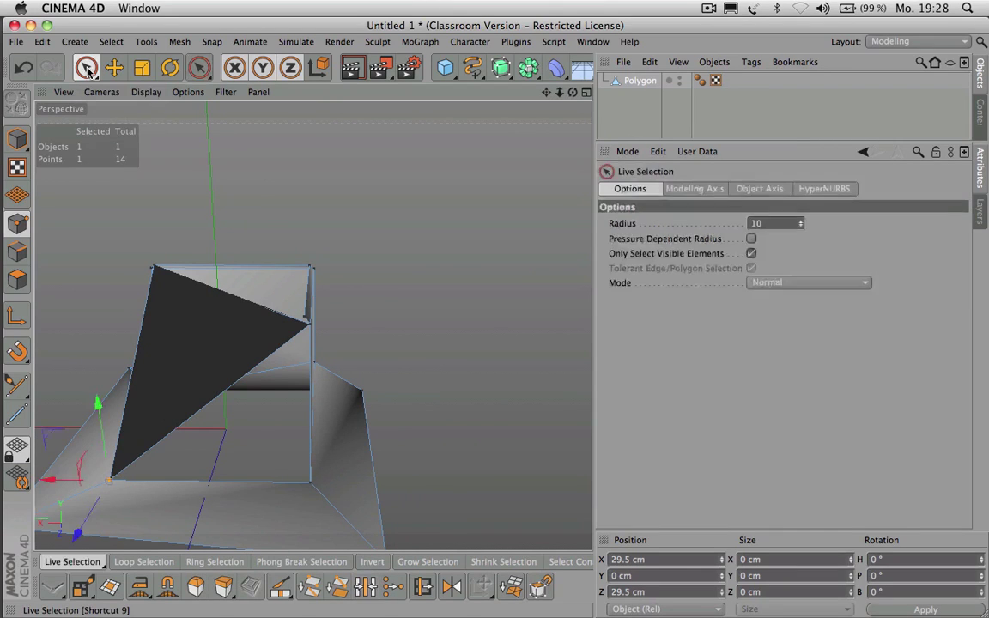
click(23, 284)
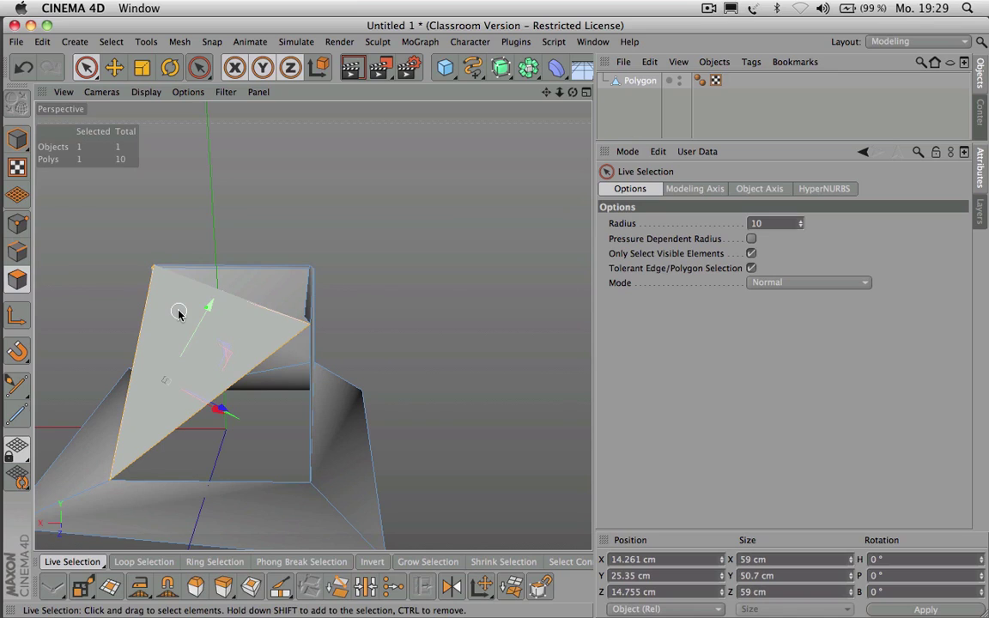
key(Delete)
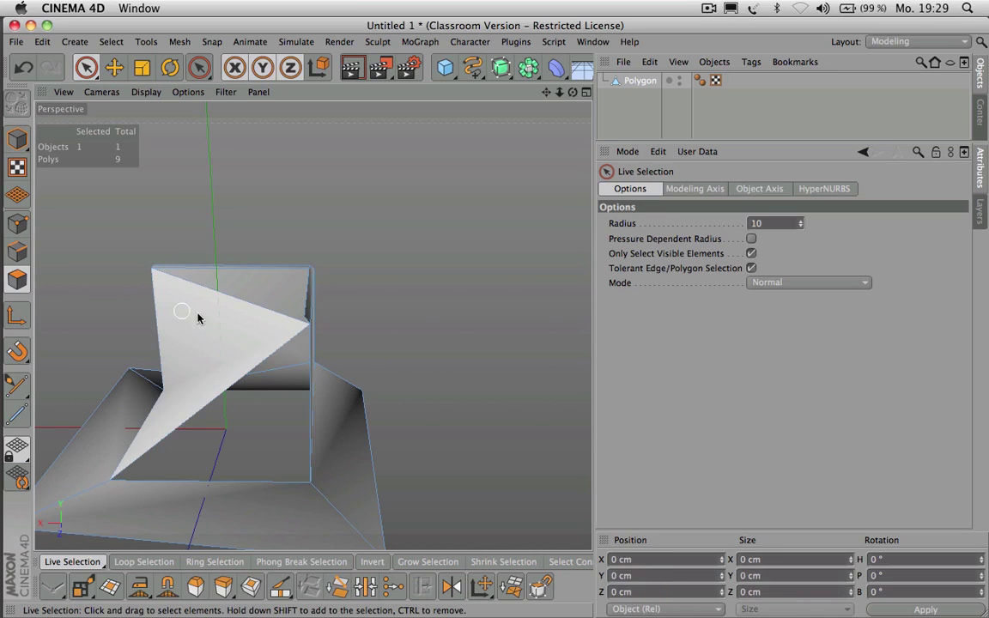
click(233, 335)
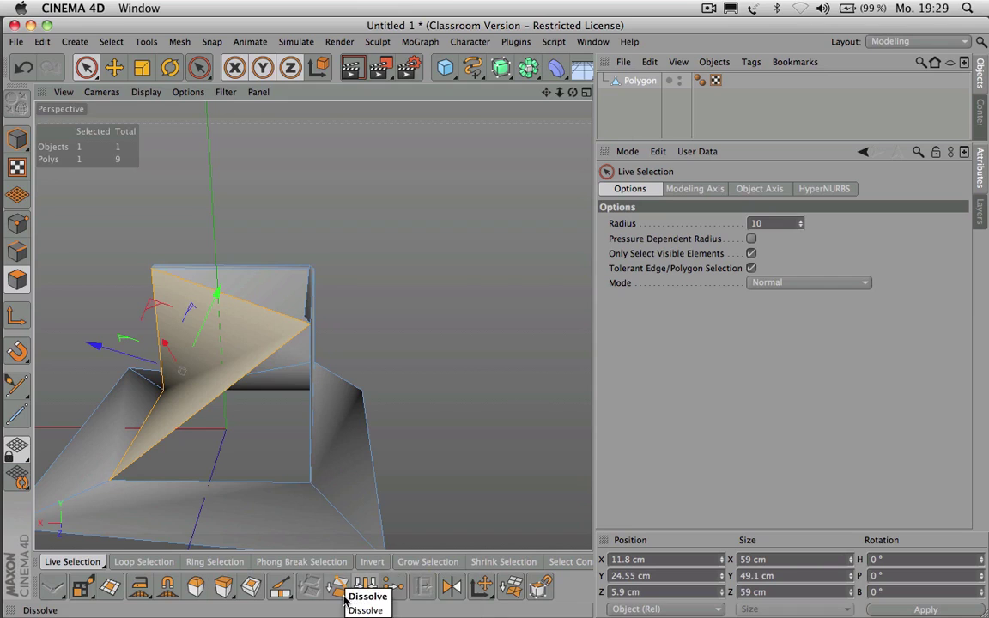
click(367, 589)
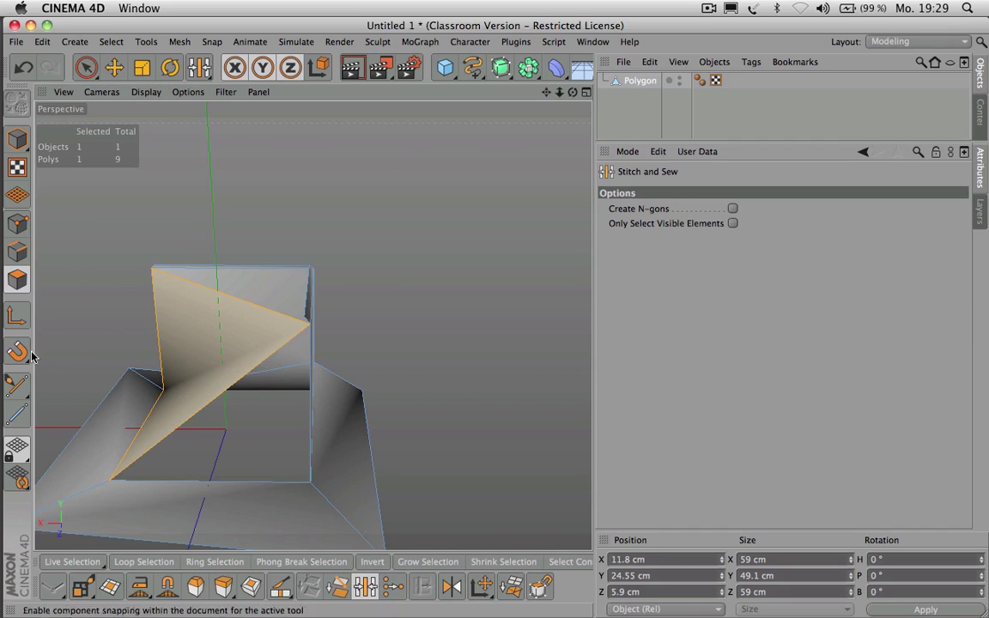
key(k)
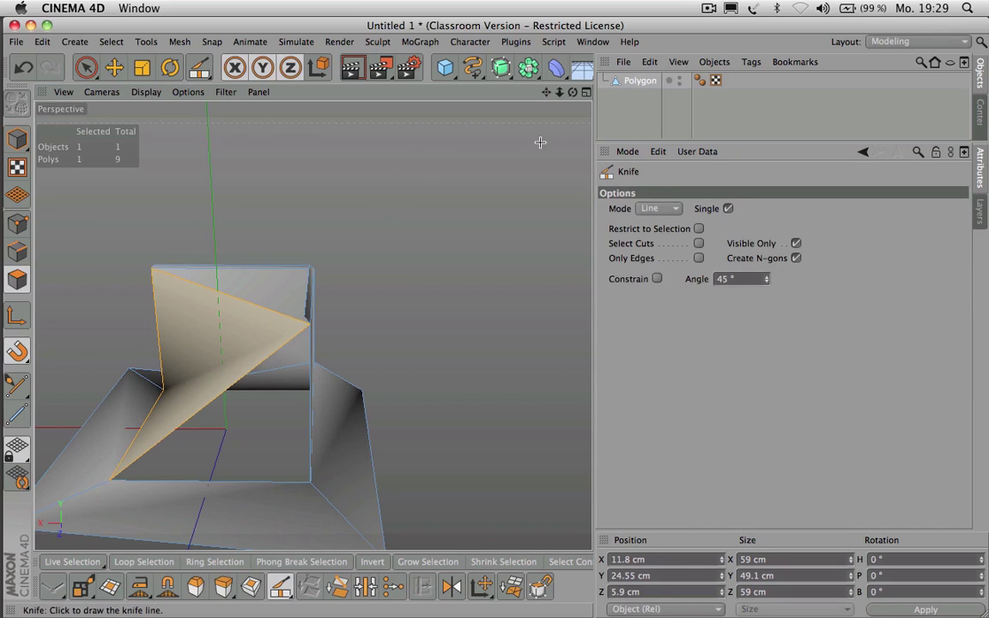
Step: Select the three points along the block's opposite vertical corner and weld them into one point at their centre
drag(573, 92, 691, 96)
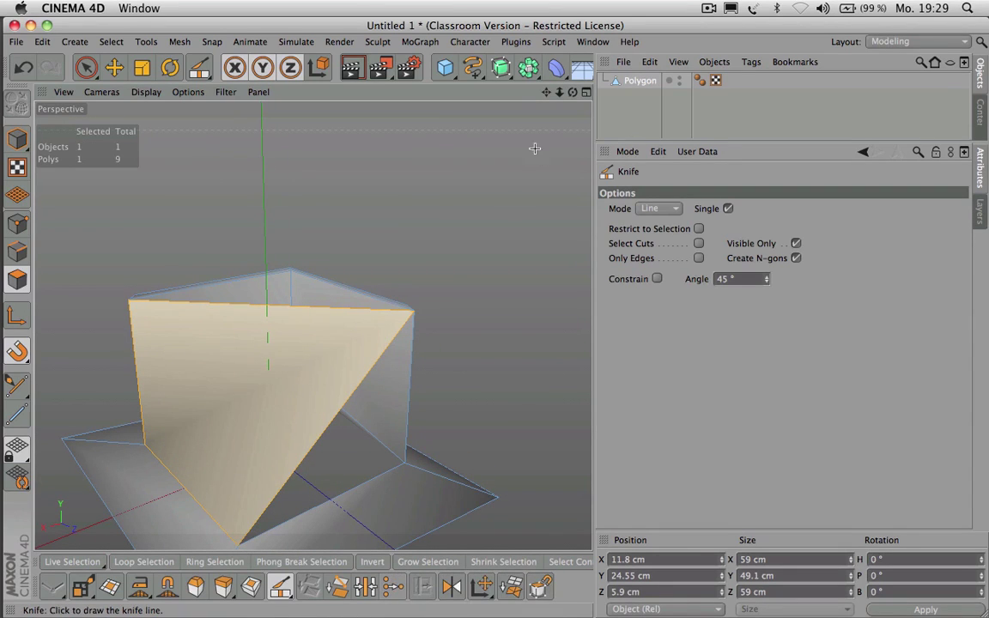
drag(573, 92, 481, 146)
alt+drag(312, 326, 311, 326)
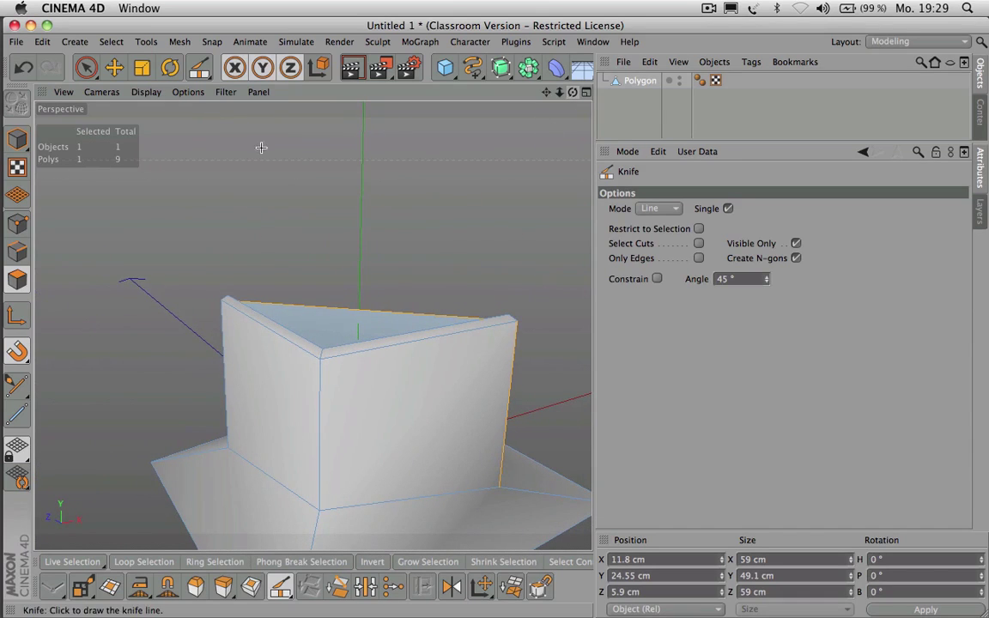
click(86, 67)
click(12, 230)
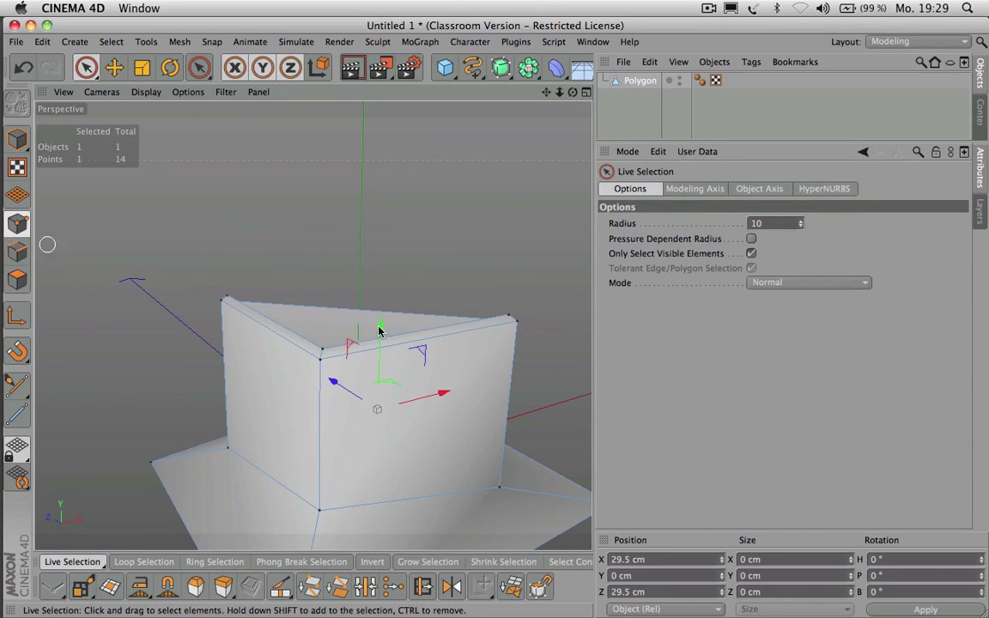
shift+click(318, 512)
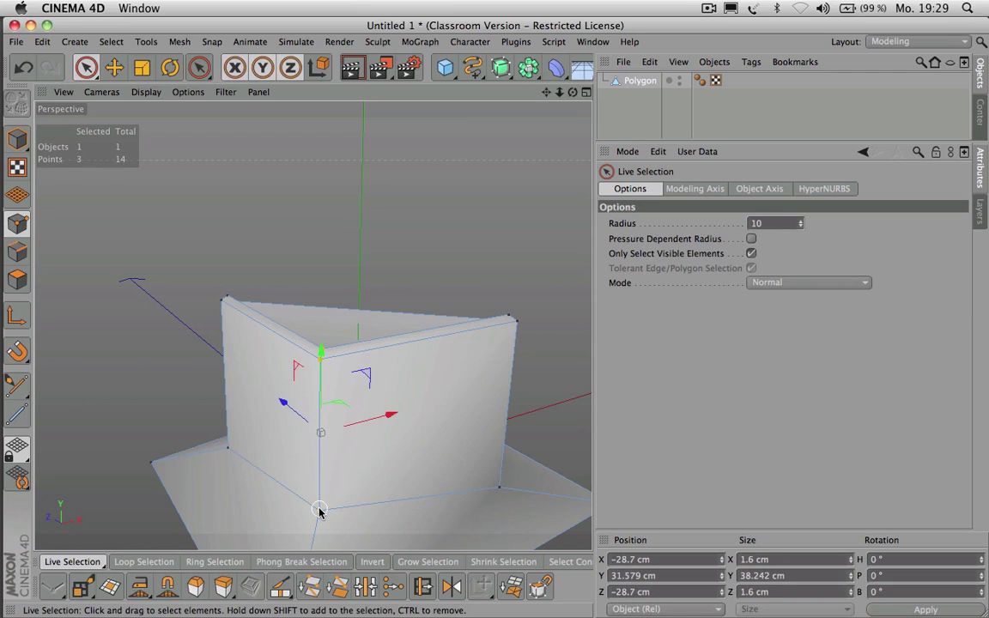
click(394, 588)
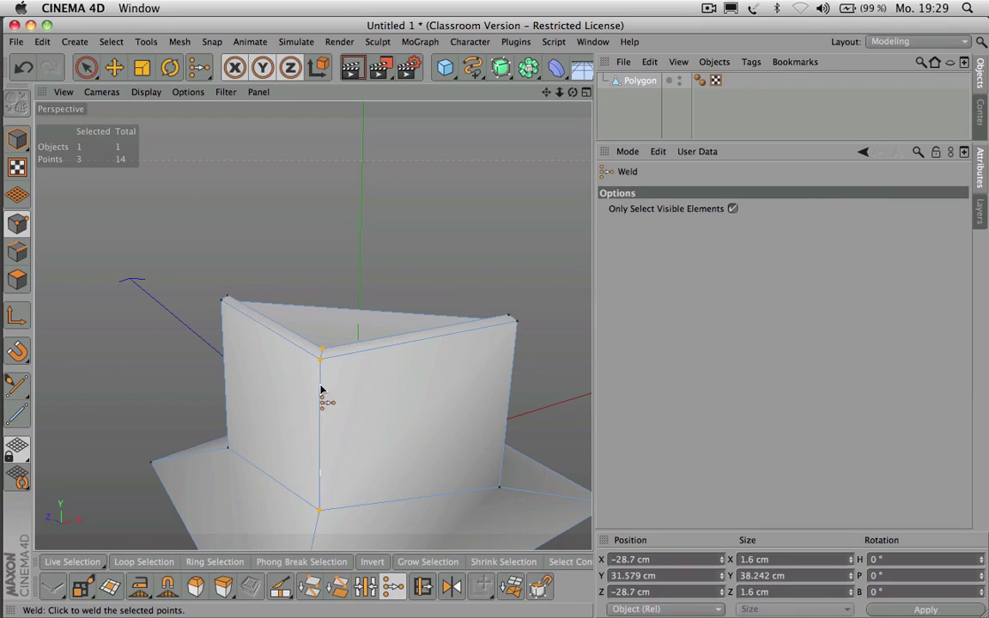
drag(572, 92, 505, 125)
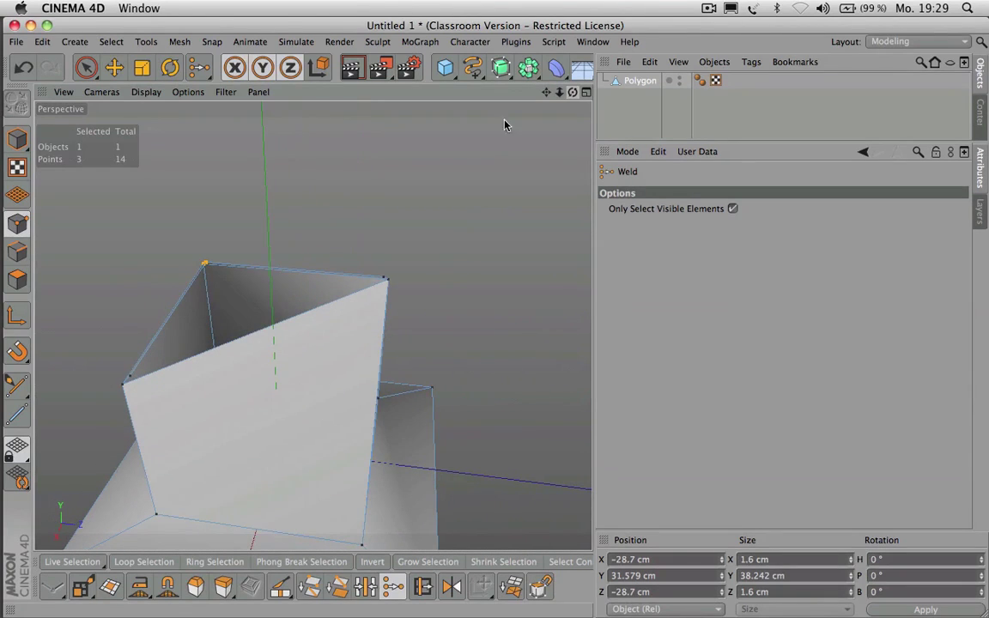
click(208, 299)
alt+drag(497, 322, 312, 325)
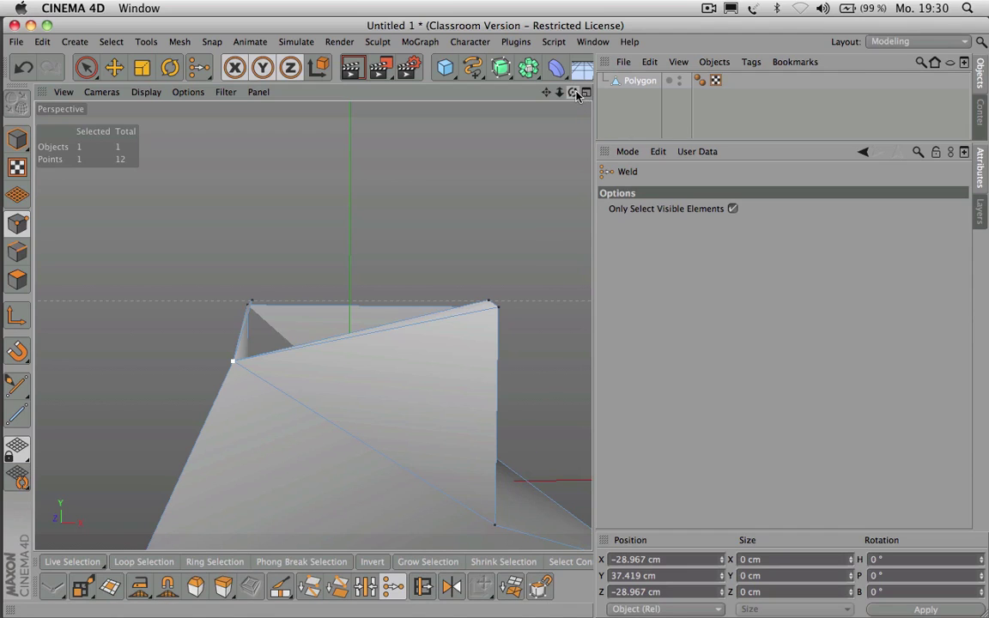
Step: Ring-select the three horizontal edges of the diagonal side wall and its rim face, and apply Edge Cut with a subdivision of 2
drag(559, 92, 415, 187)
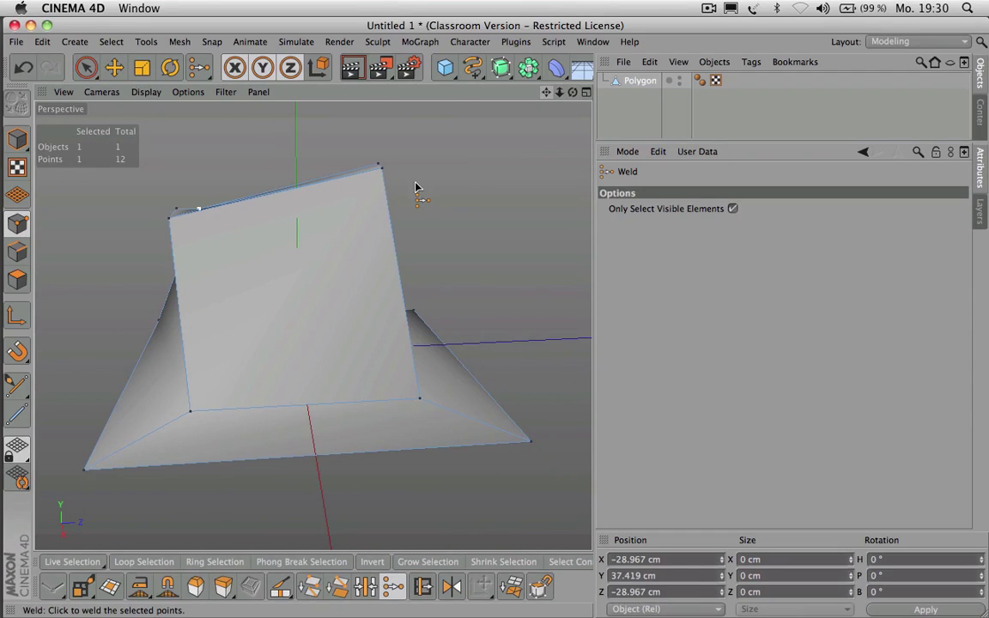
click(17, 251)
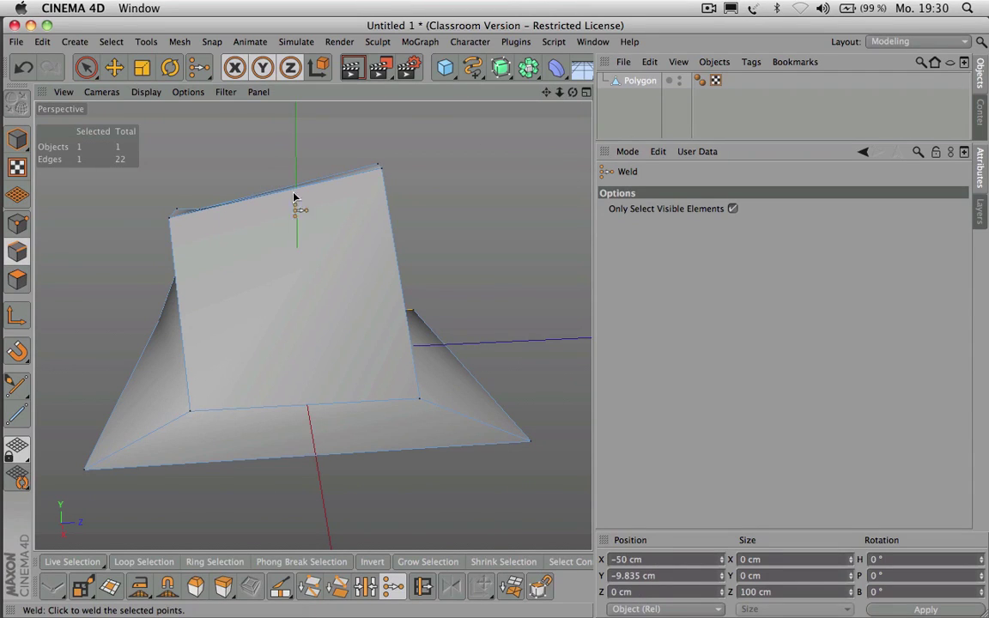
click(215, 562)
click(286, 424)
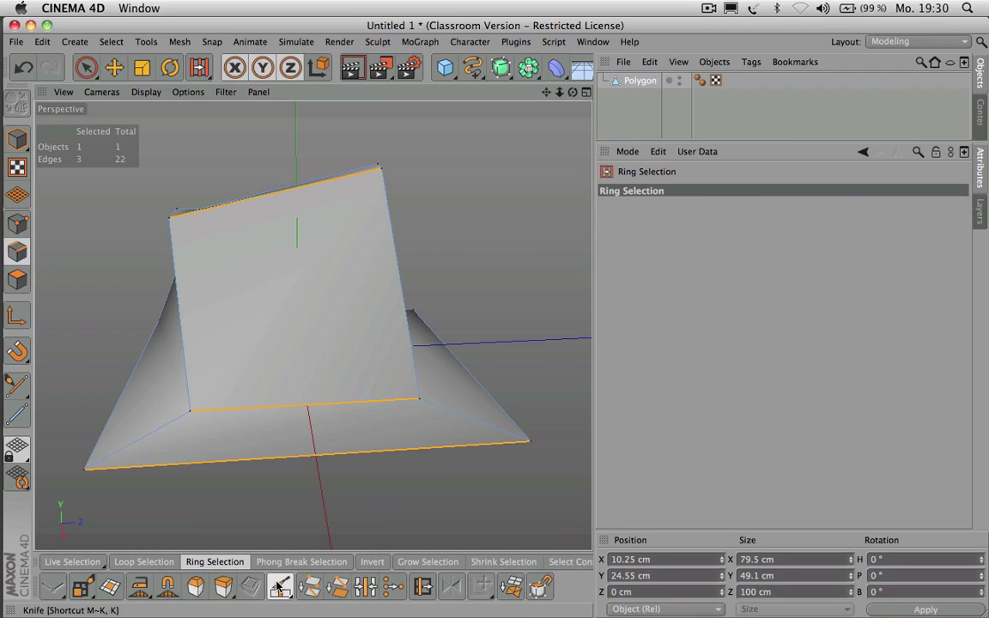
drag(279, 587, 346, 606)
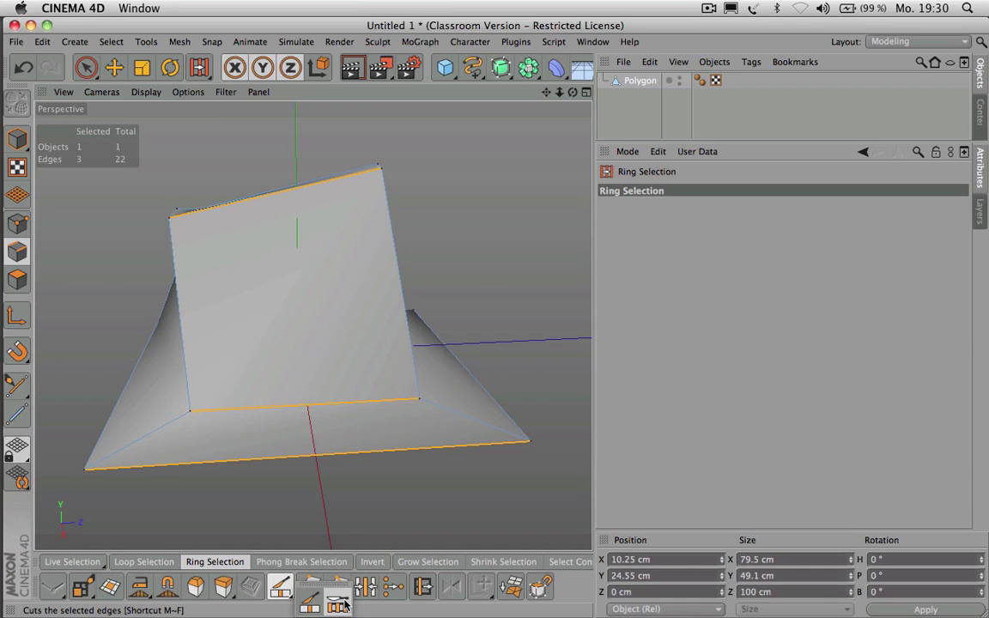
drag(345, 606, 343, 600)
click(515, 214)
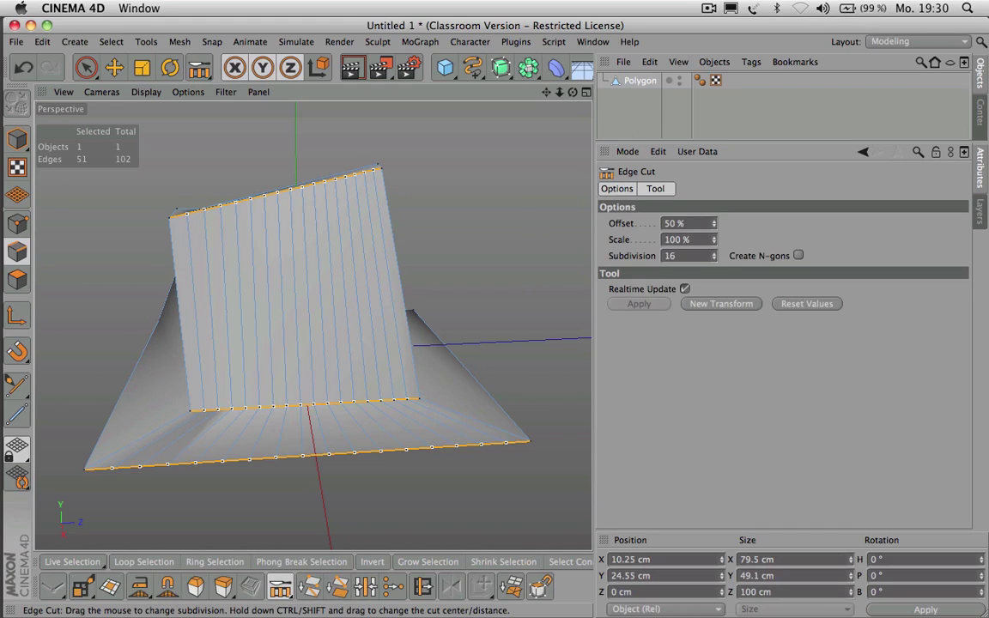
drag(514, 214, 394, 214)
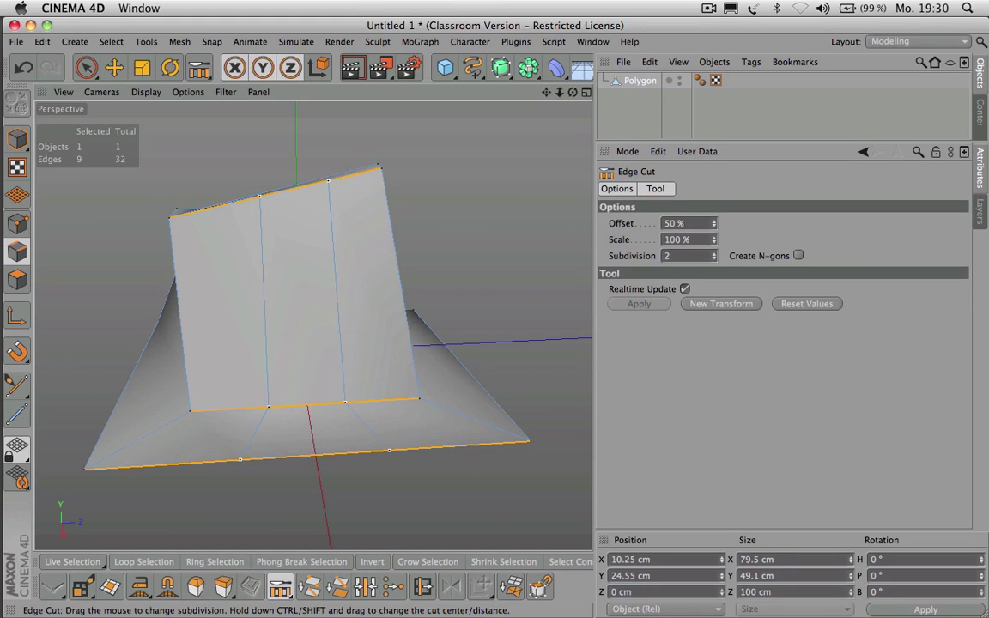
Step: Select the first of the two upright cut edges on the diagonal side wall with Live Selection
click(86, 68)
click(265, 286)
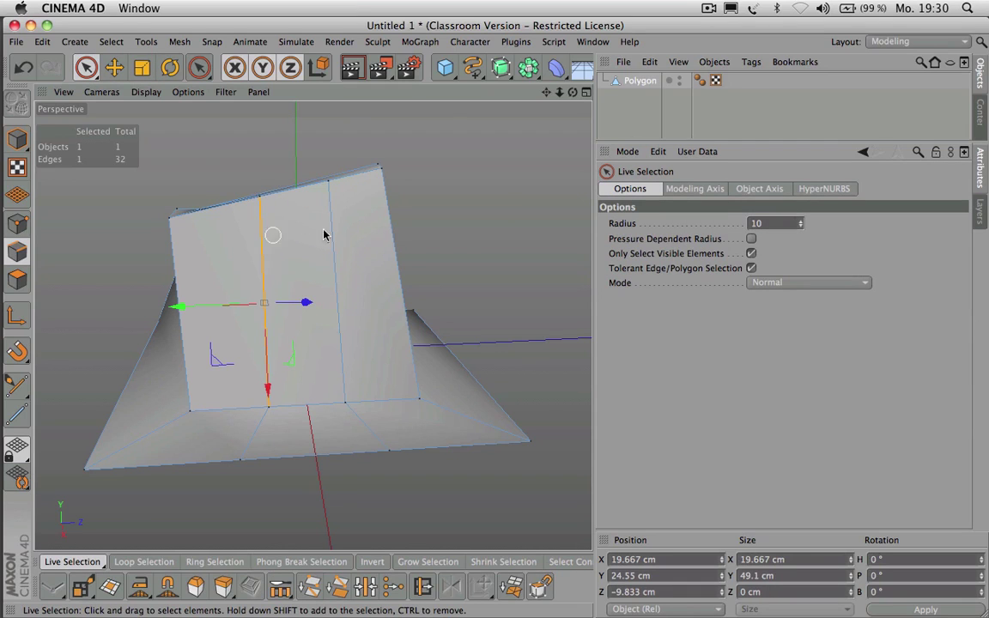
Step: Try moving the selected upright edge freely along its axes, viewed from above, and undo the move
drag(573, 92, 653, 189)
alt+drag(312, 325, 312, 326)
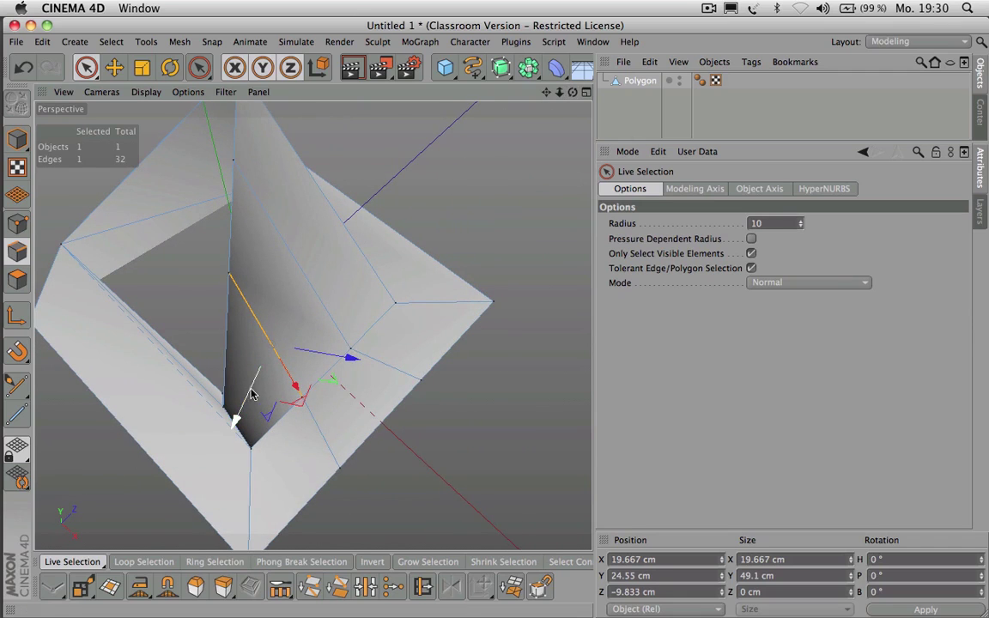
drag(251, 394, 279, 353)
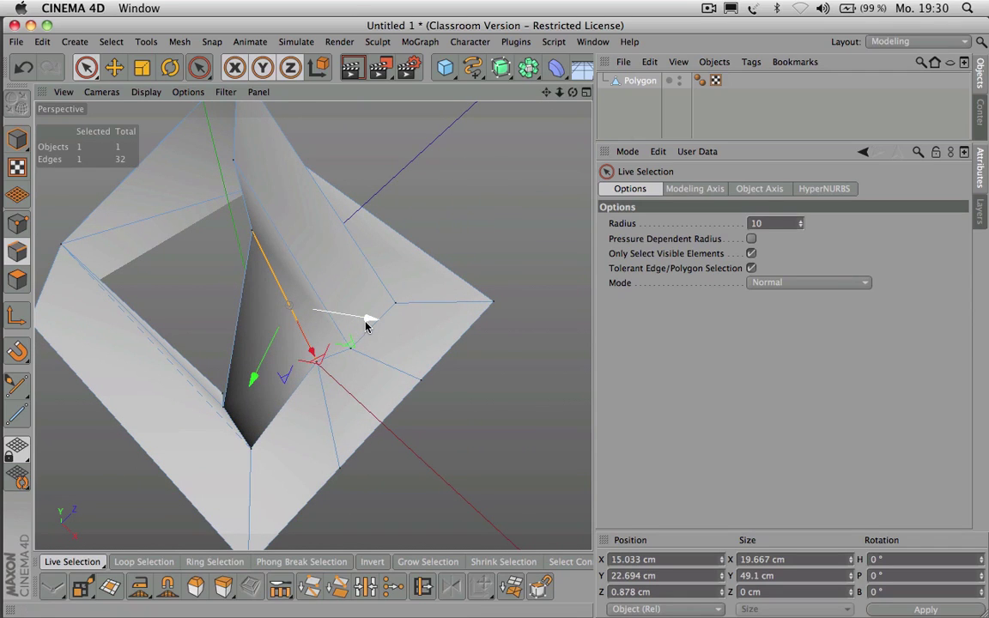
key(super+z)
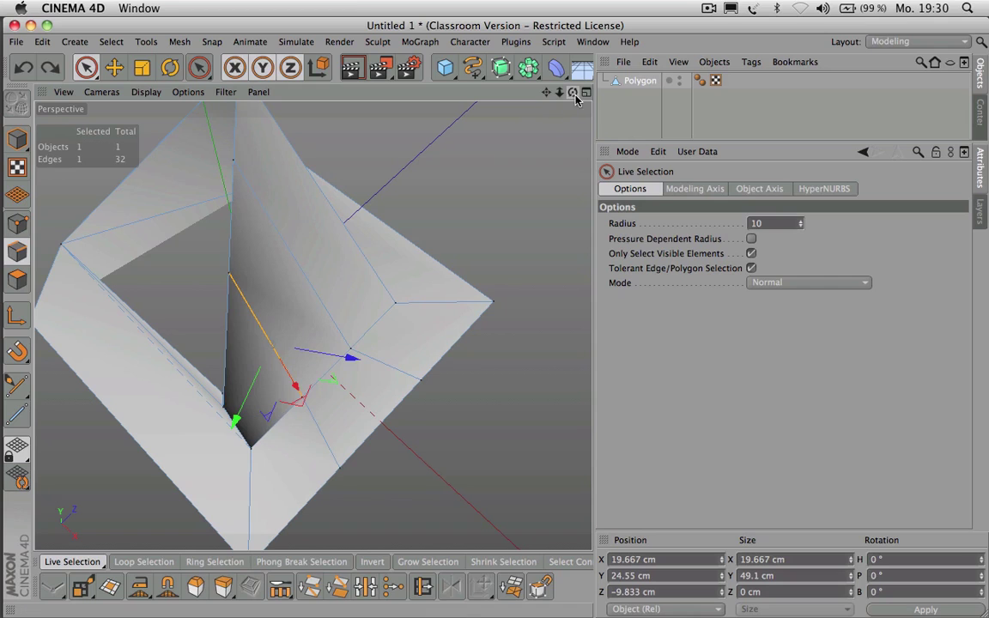
Step: Slide the selected upright cut edge along the wall towards the second cut, to a value of about 66 %
drag(572, 94, 498, 43)
drag(637, 115, 644, 120)
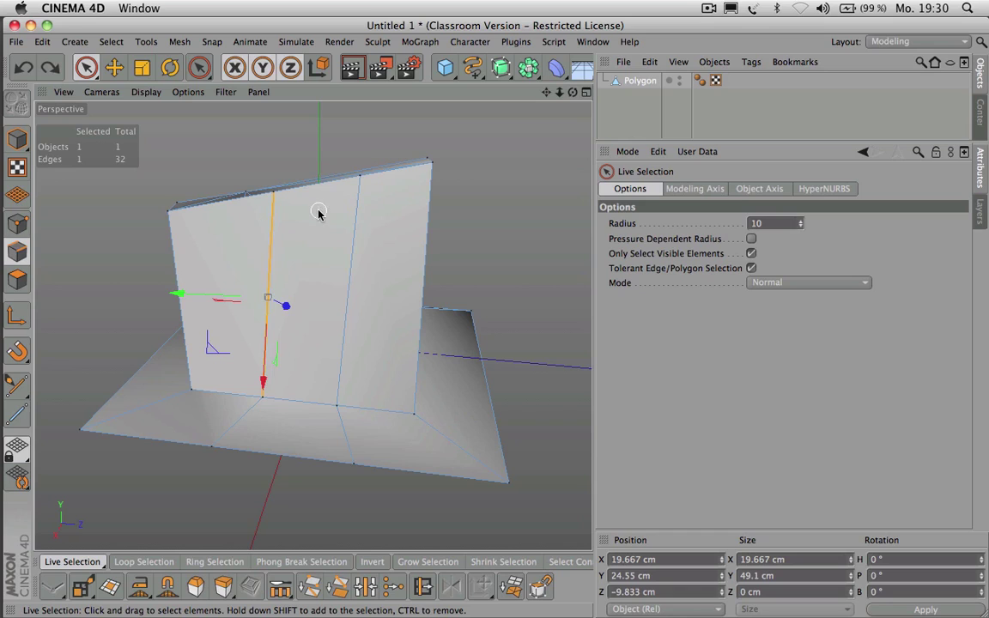
click(423, 586)
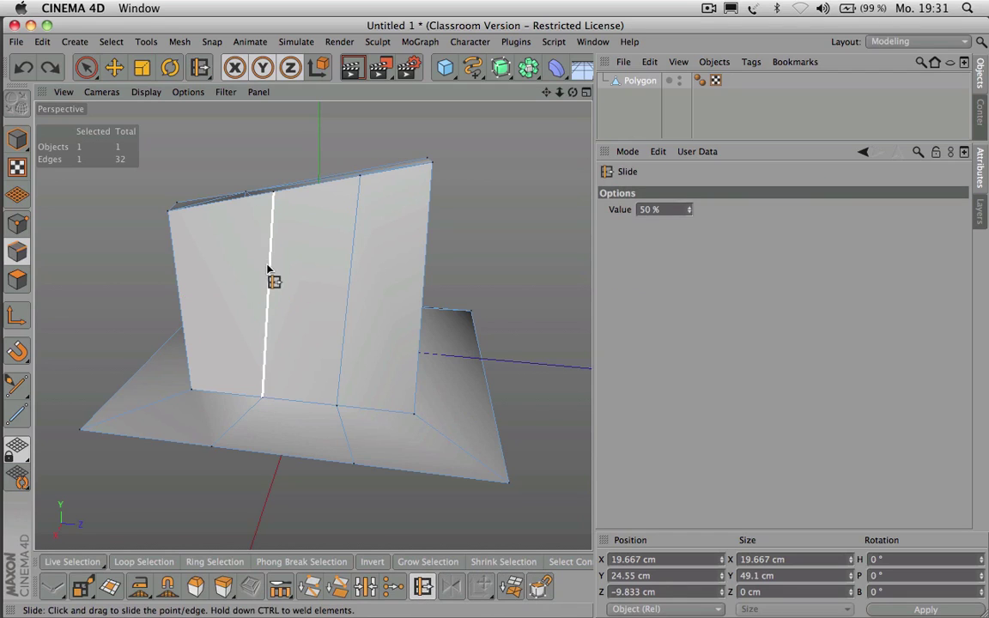
drag(271, 280, 307, 275)
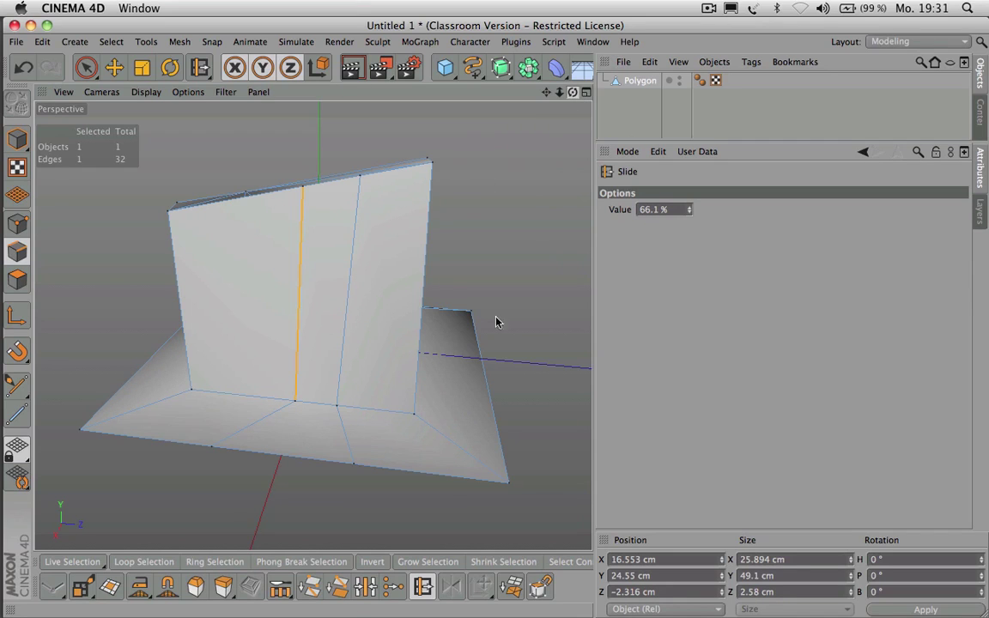
Step: Select the four upright edges of the diagonal wall and apply Edge Cut with a subdivision of 2
alt+drag(496, 322, 312, 325)
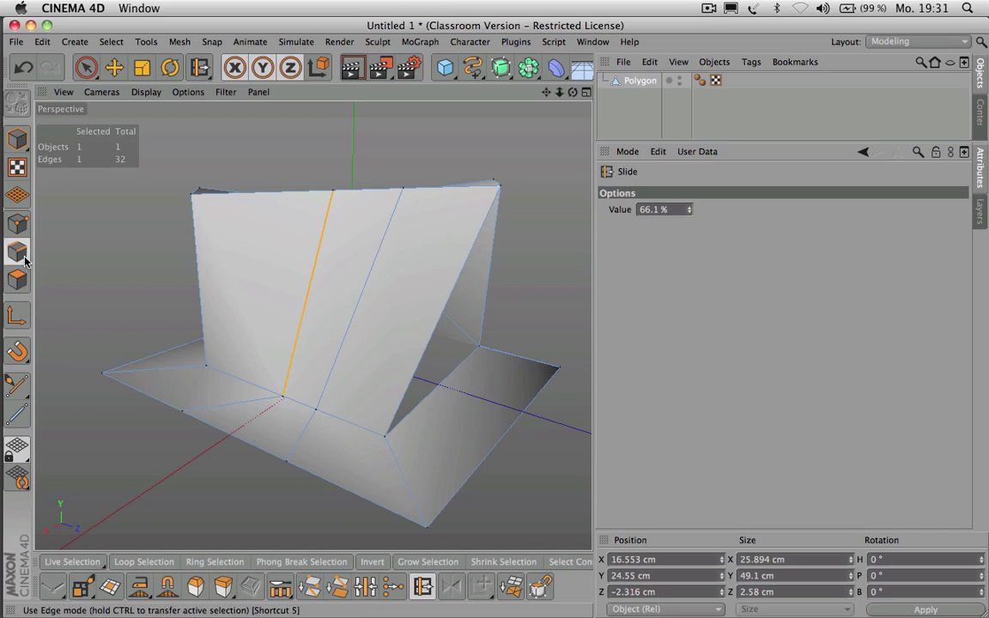
click(85, 68)
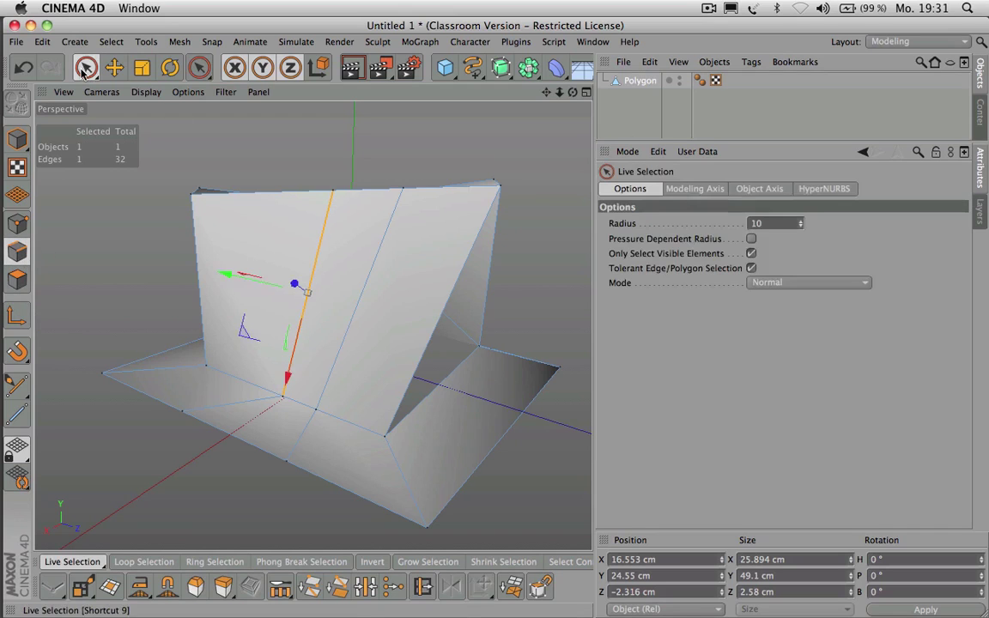
click(184, 263)
drag(230, 271, 355, 295)
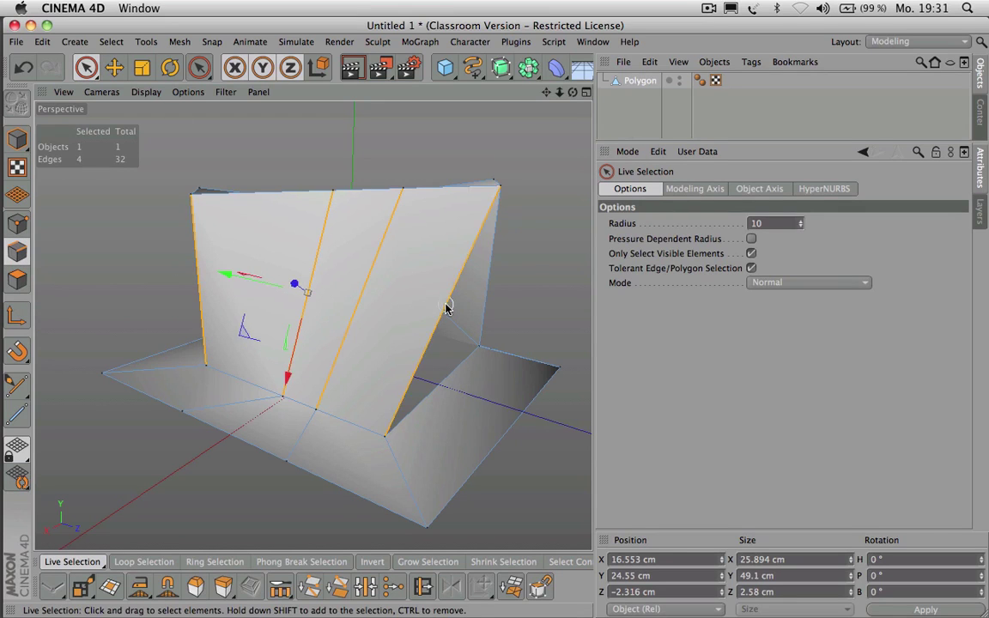
shift+click(464, 266)
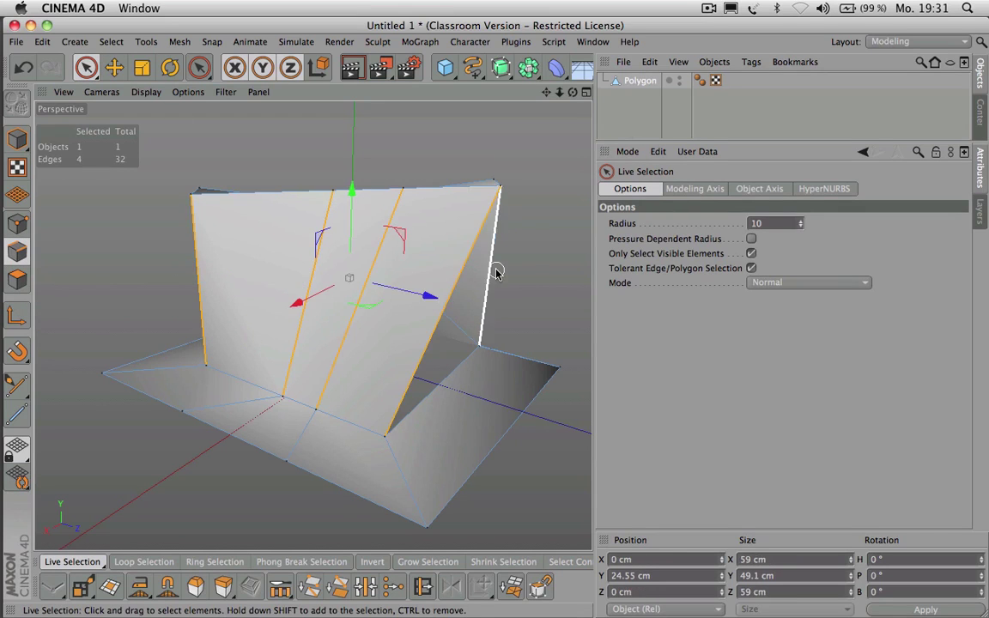
click(280, 586)
click(342, 181)
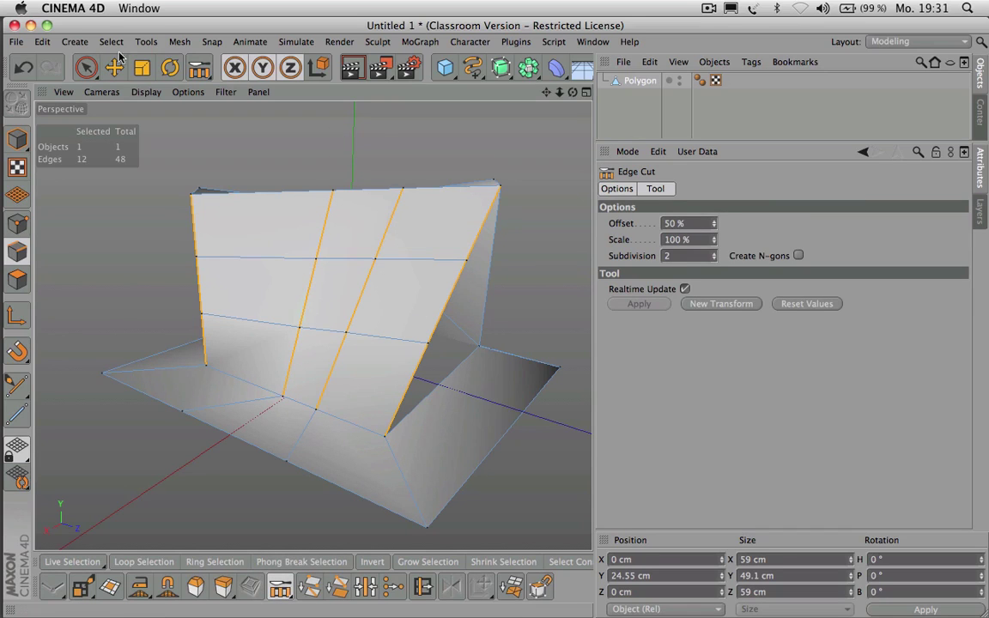
Step: Select only the middle segment of the wall's lower horizontal cut and try to slide it downwards
click(86, 67)
click(244, 315)
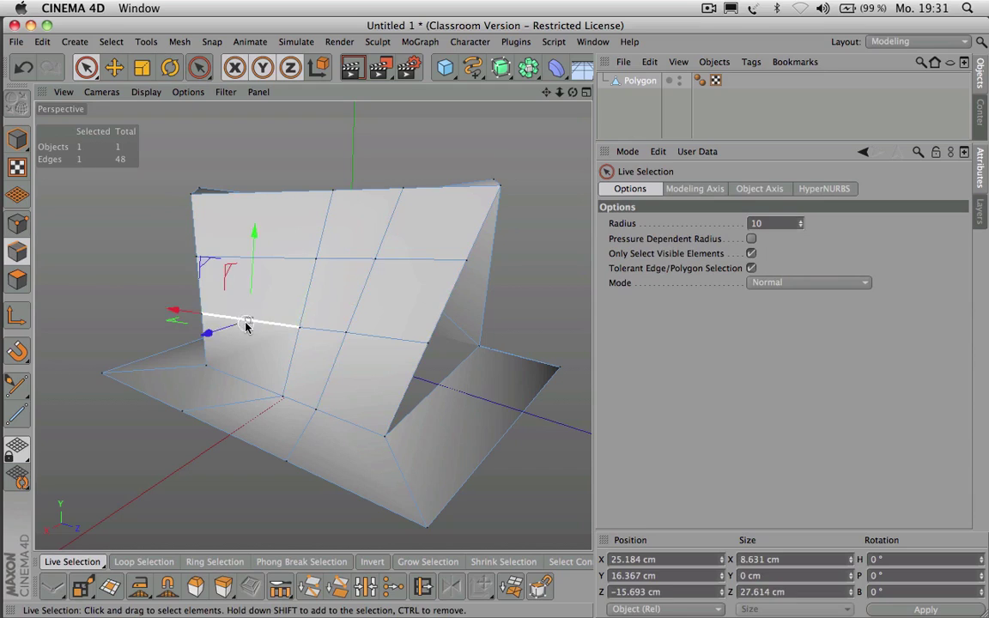
click(327, 334)
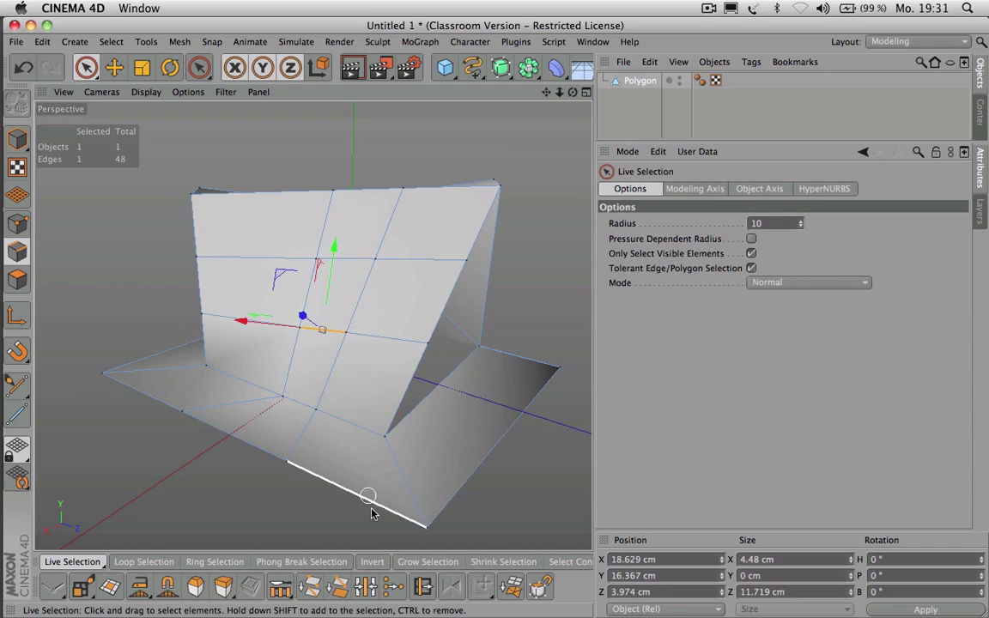
click(423, 586)
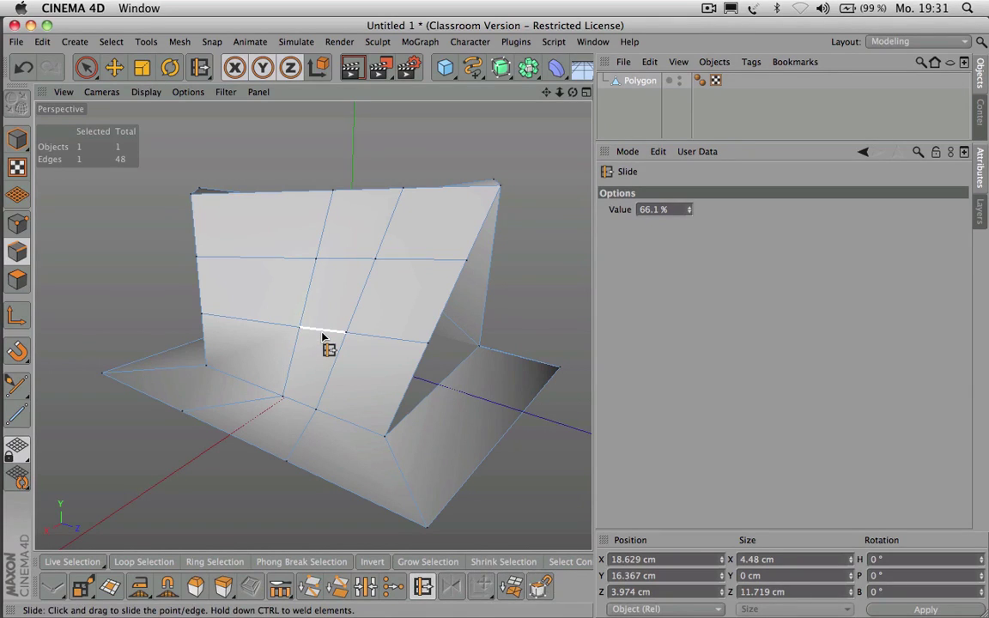
drag(276, 328, 277, 330)
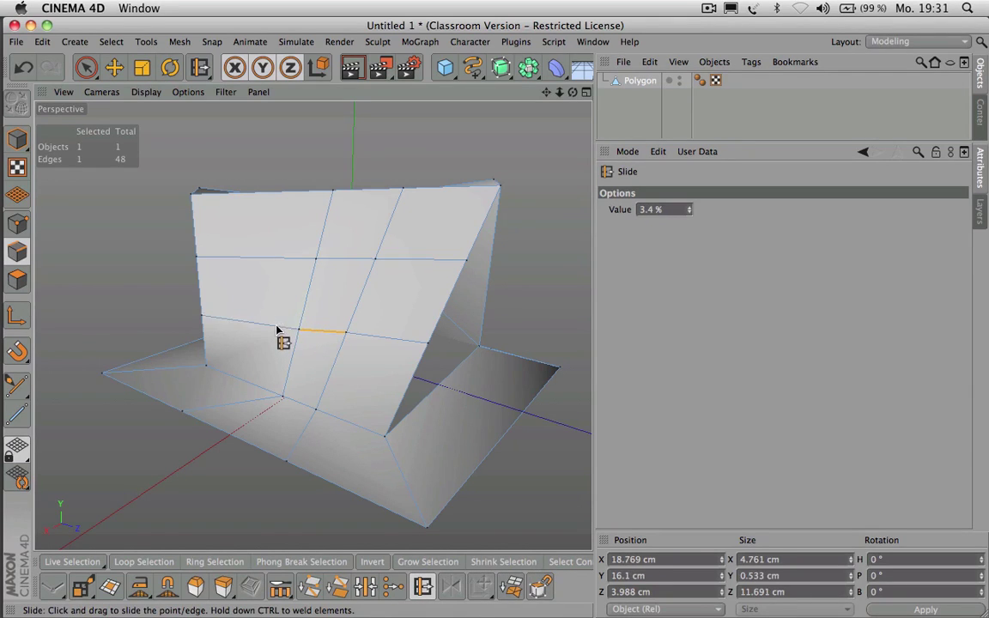
Step: Select all three segments of the lower horizontal cut and slide the middle one down to a value of about 52 %
click(86, 67)
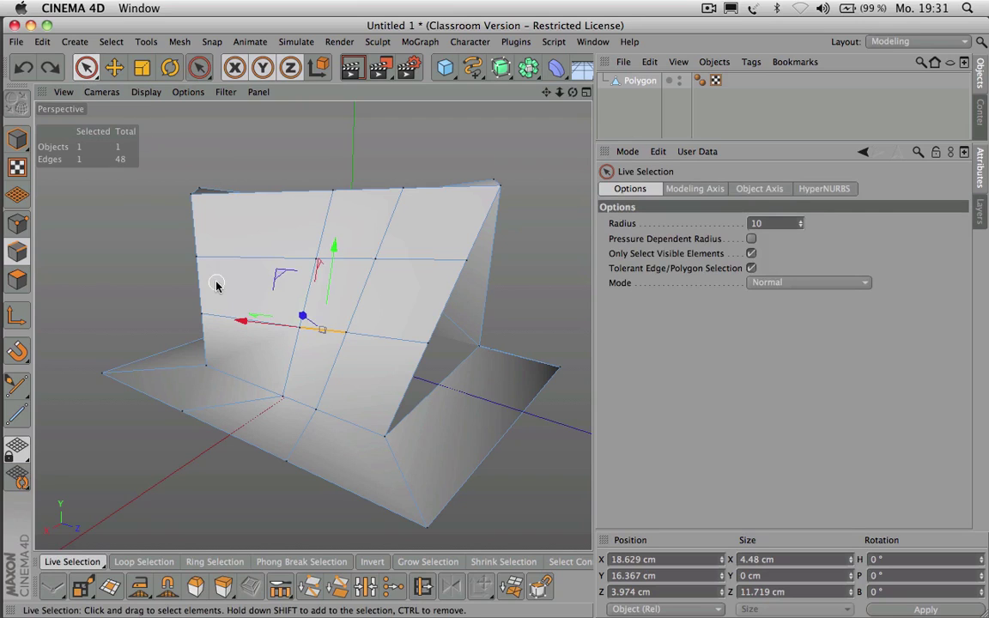
shift+click(236, 330)
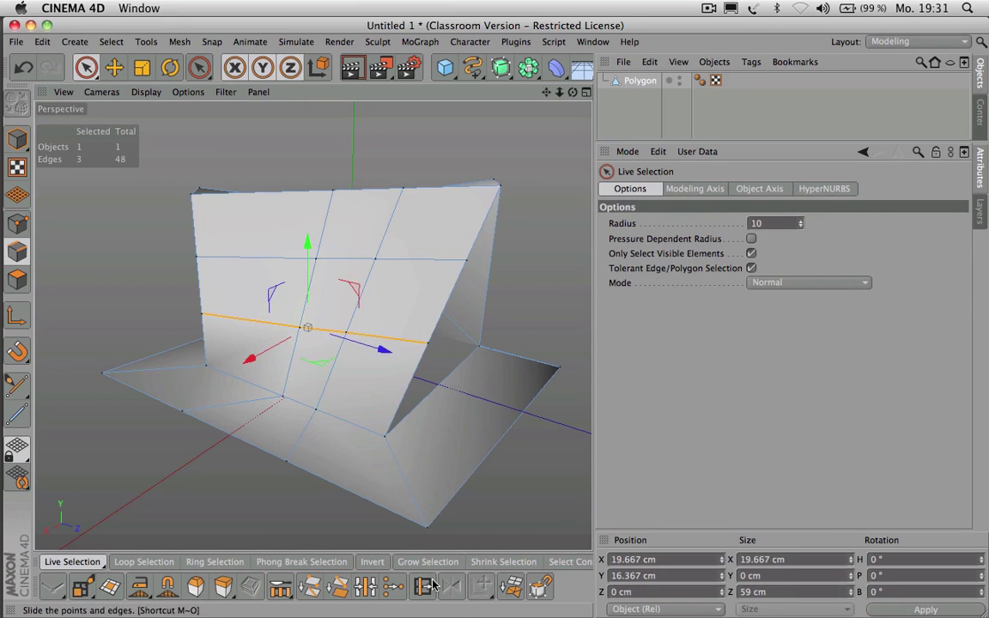
key(m)
key(o)
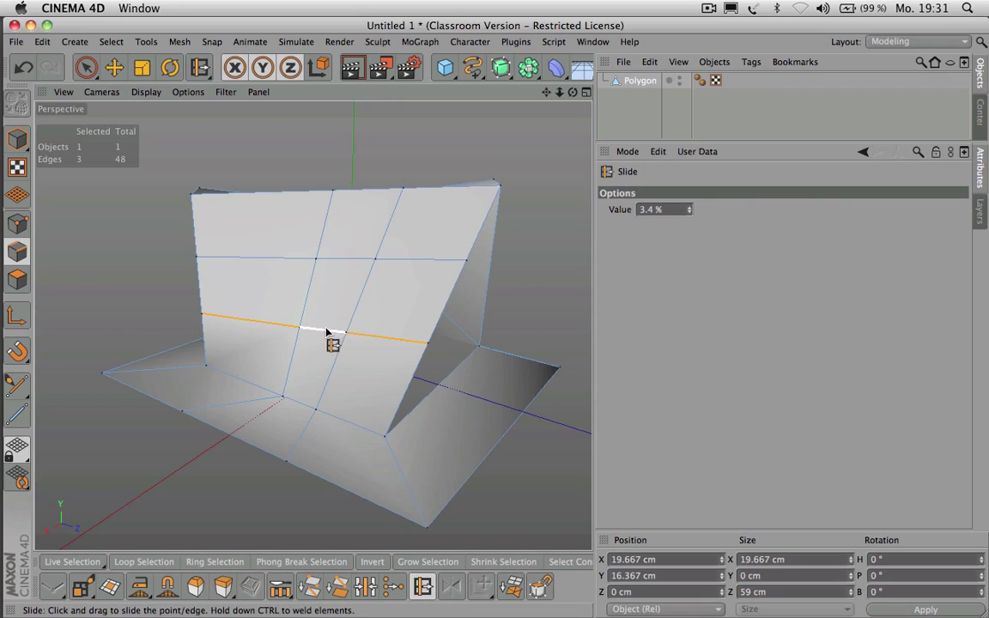
drag(327, 332, 316, 353)
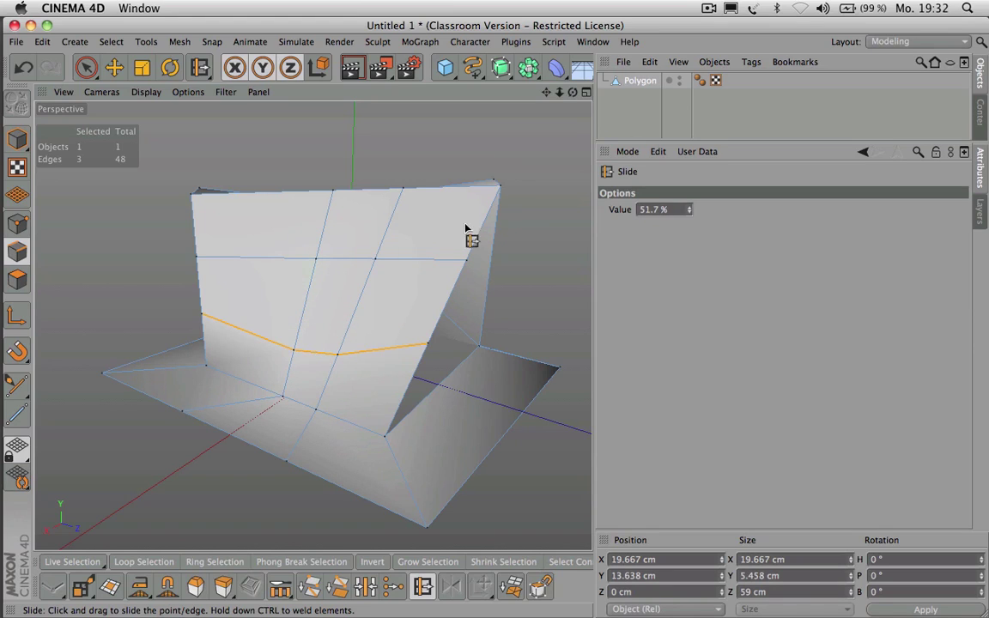
Step: Delete the entire Polygon object from the scene
drag(572, 91, 345, 335)
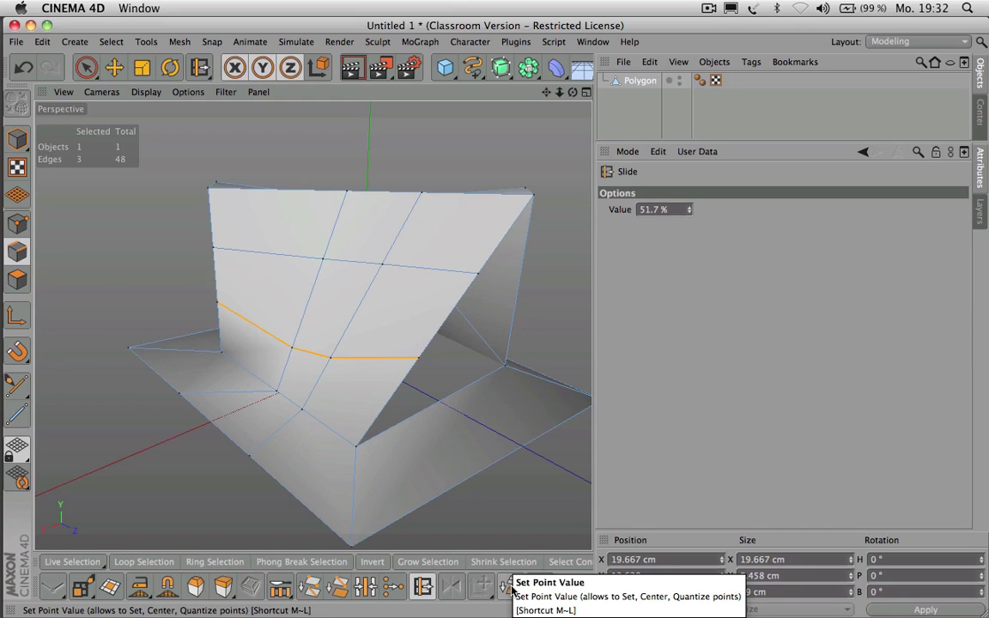
click(637, 80)
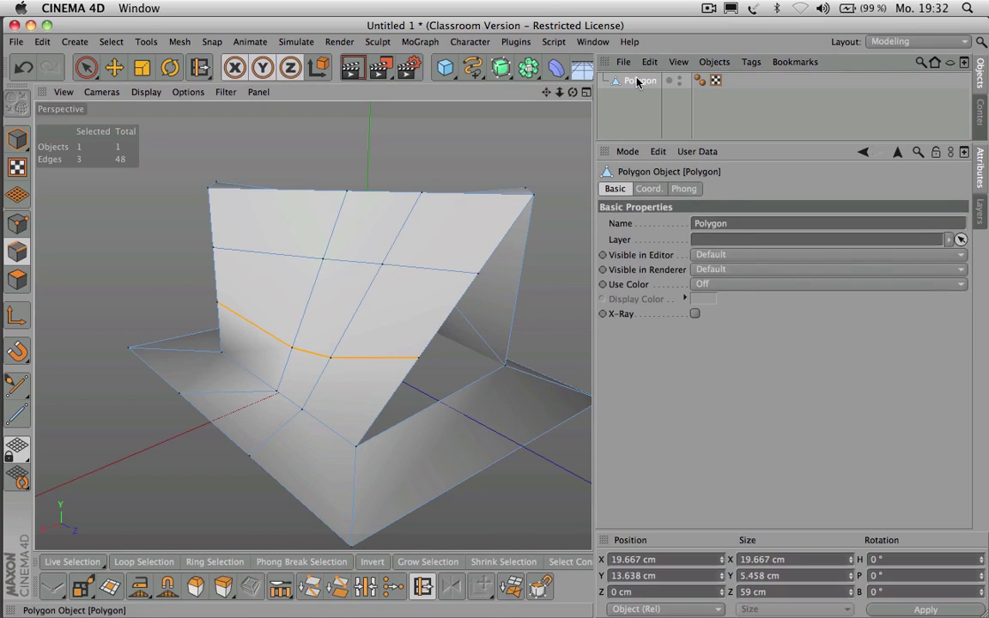
key(Delete)
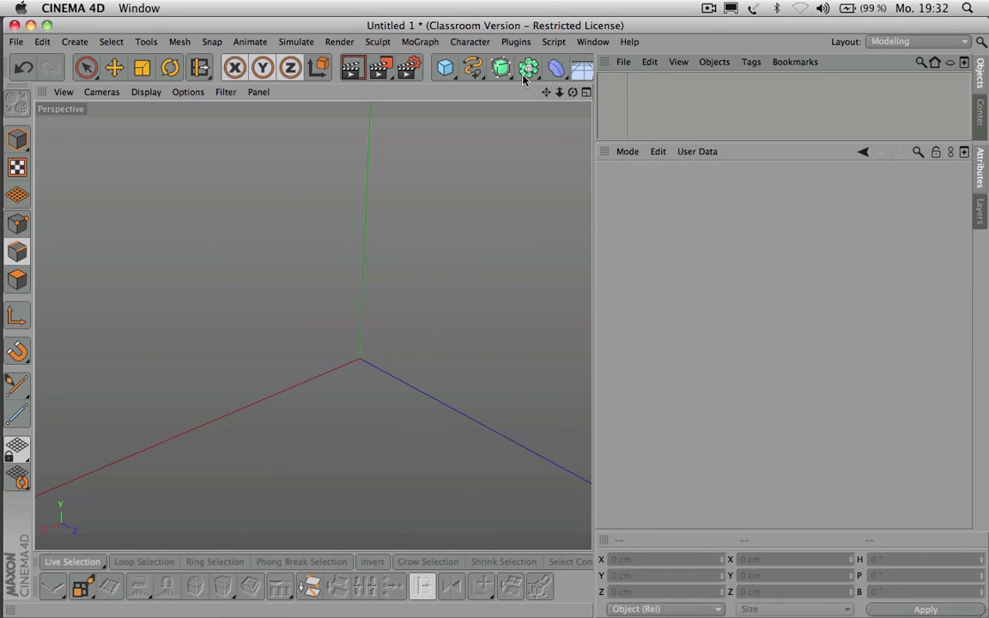
Step: Add a Plane primitive to the empty scene and convert it into an editable polygon object
click(444, 67)
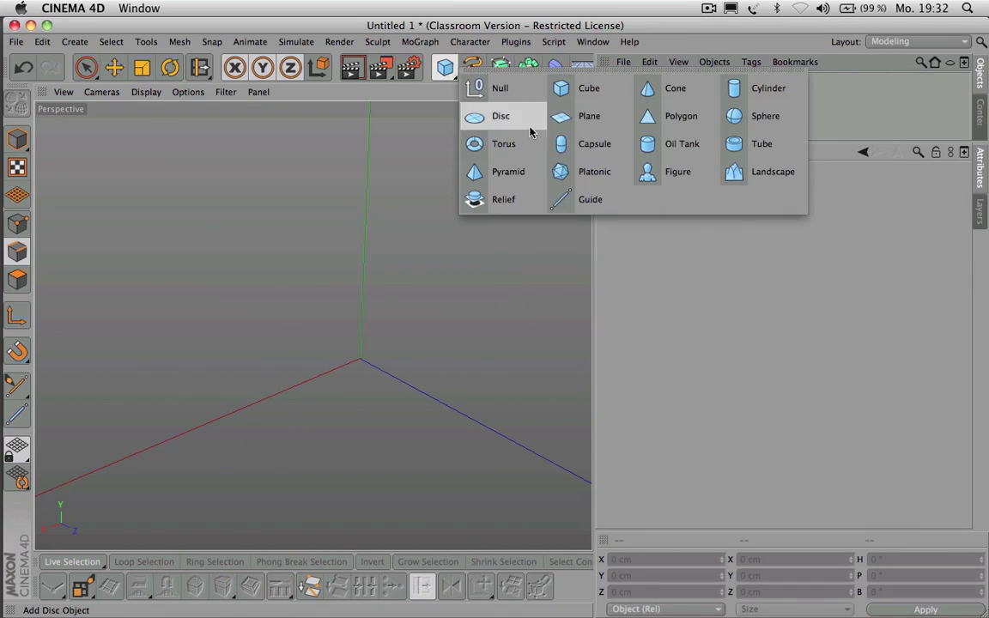
click(593, 118)
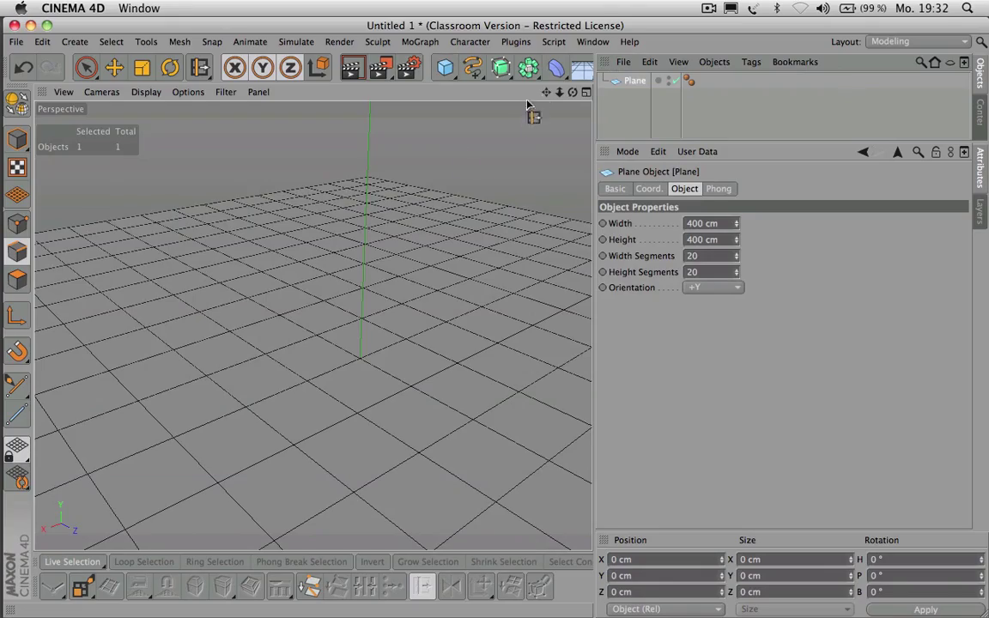
drag(559, 92, 571, 52)
scroll(313, 325, down, 6)
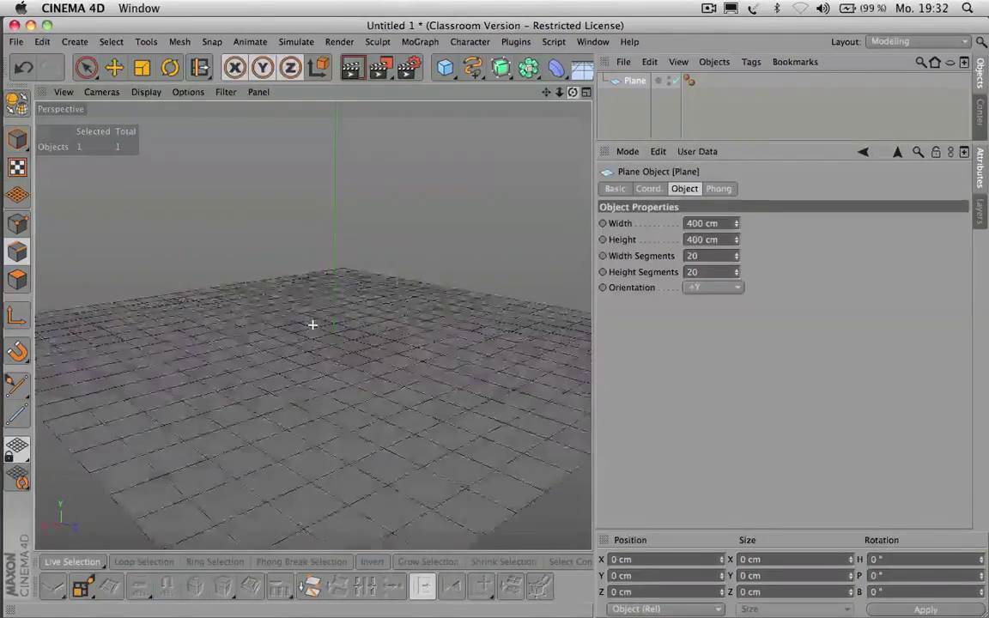
drag(546, 92, 590, 92)
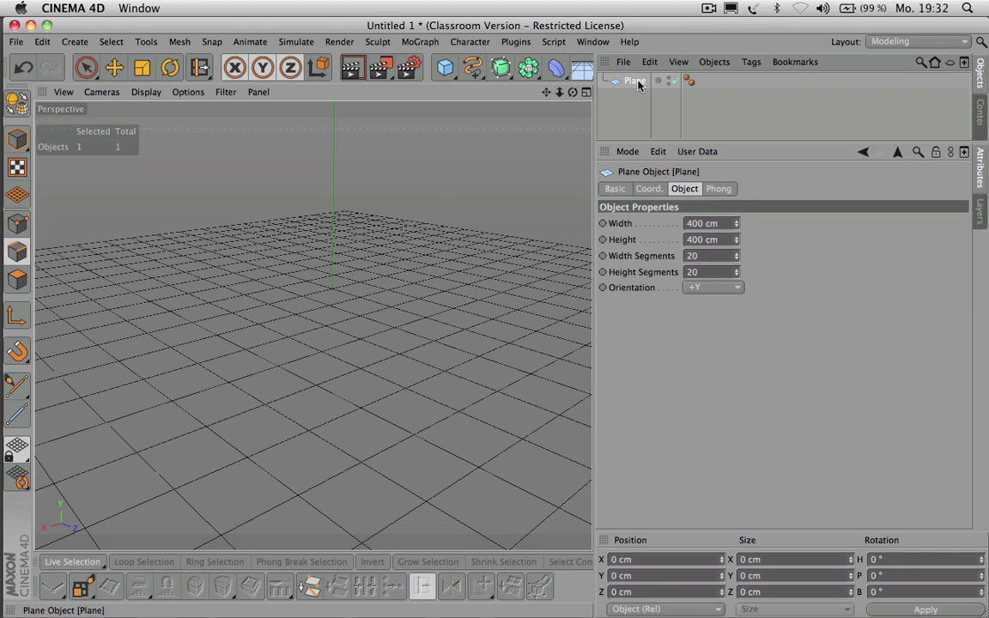
click(11, 112)
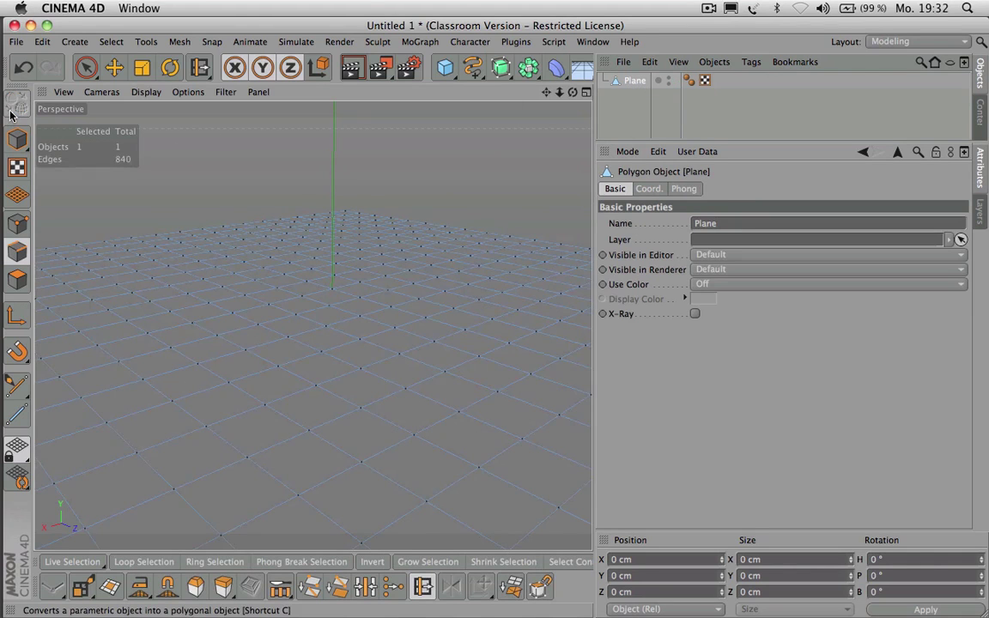
Step: Select all polygons of the plane in polygon mode and apply Extrude Inner with Preserve Groups on and an offset of about 1.3 cm
click(17, 280)
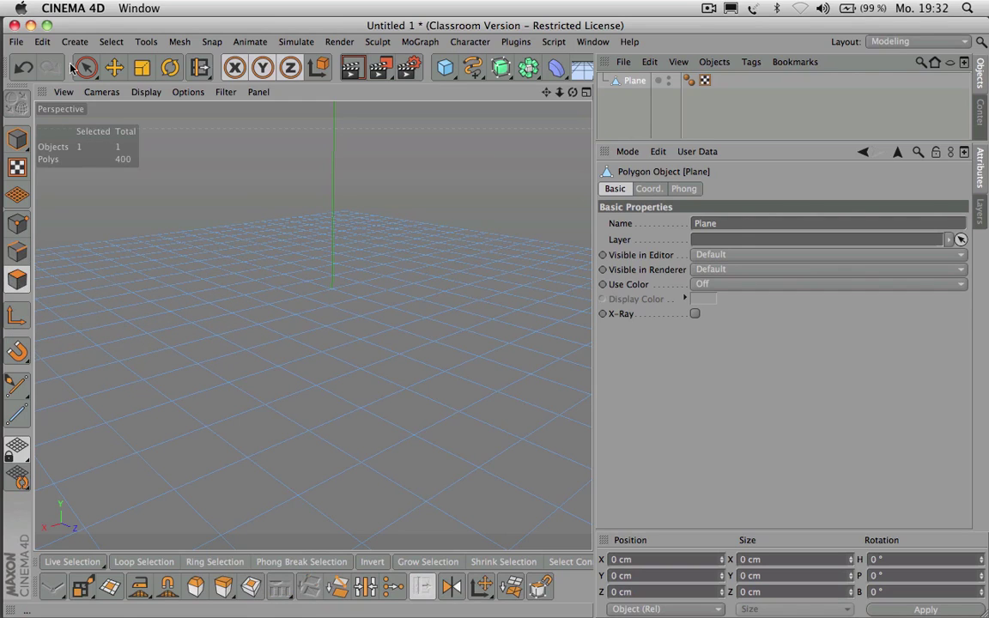
click(86, 67)
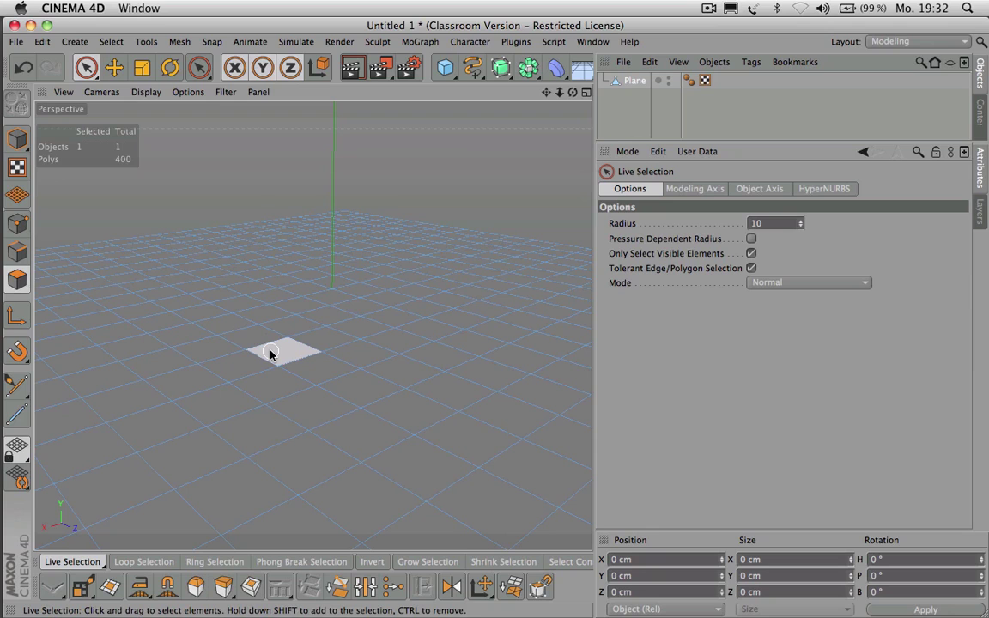
click(271, 354)
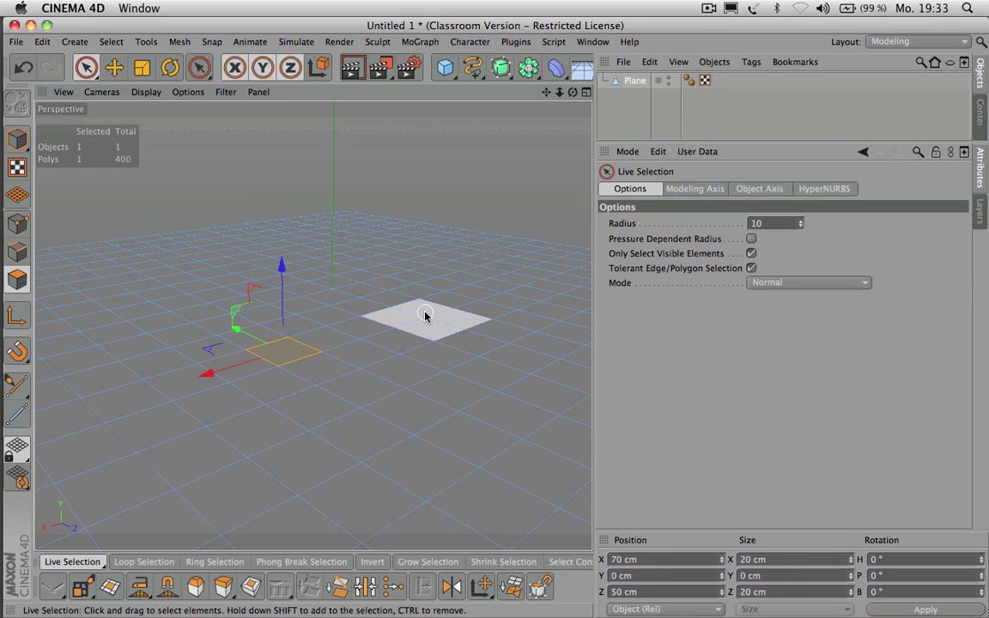
key(super+a)
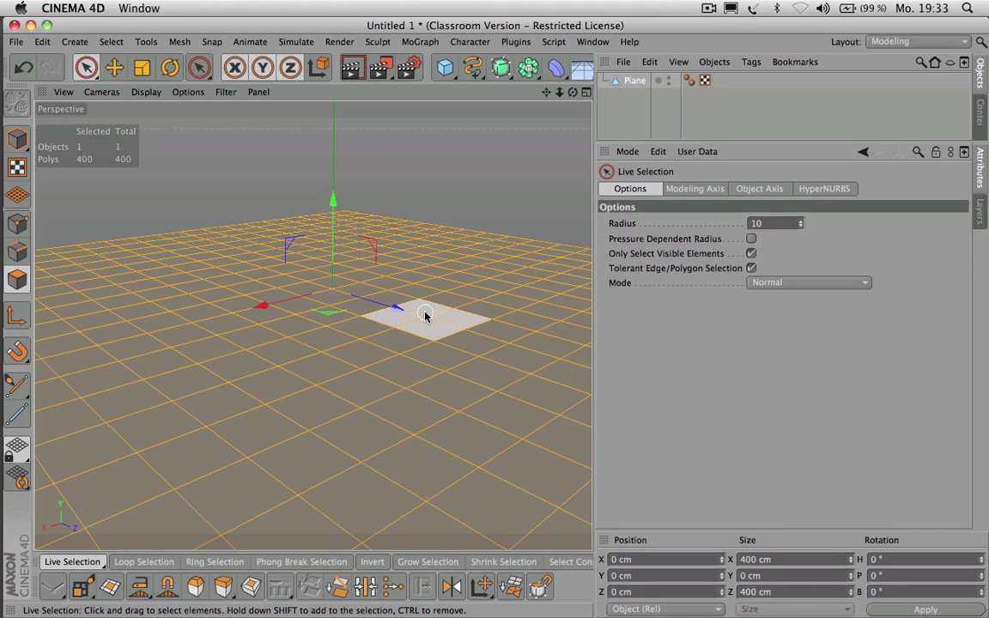
click(250, 586)
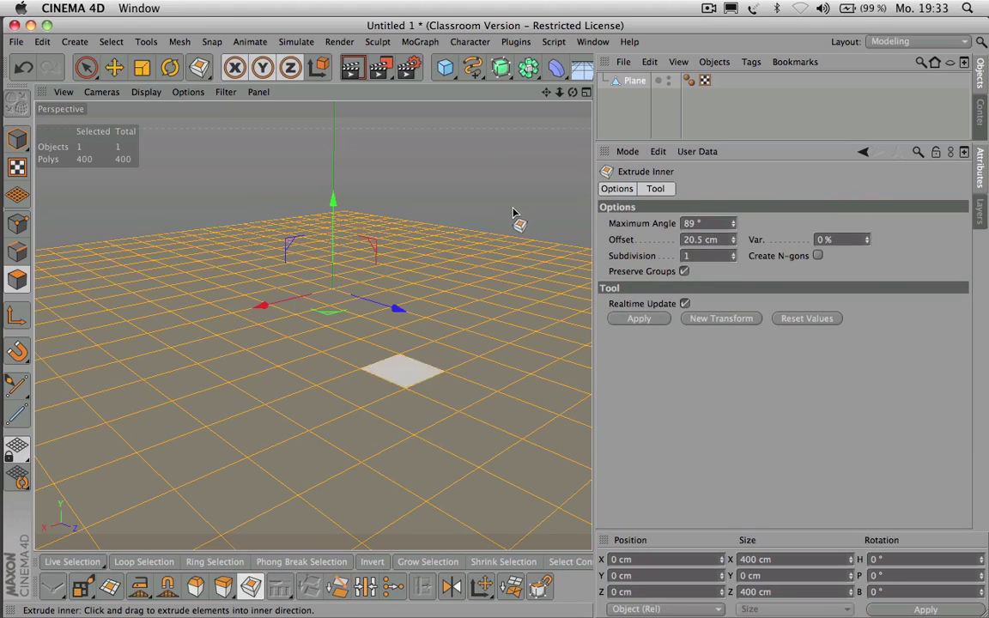
drag(515, 206, 551, 206)
drag(344, 215, 514, 219)
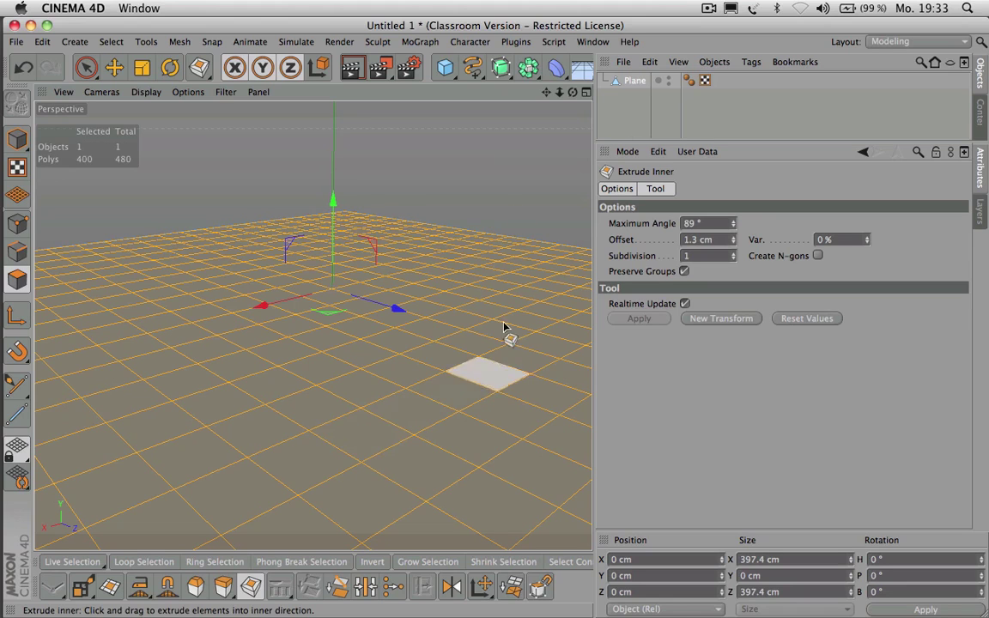
drag(574, 92, 518, 92)
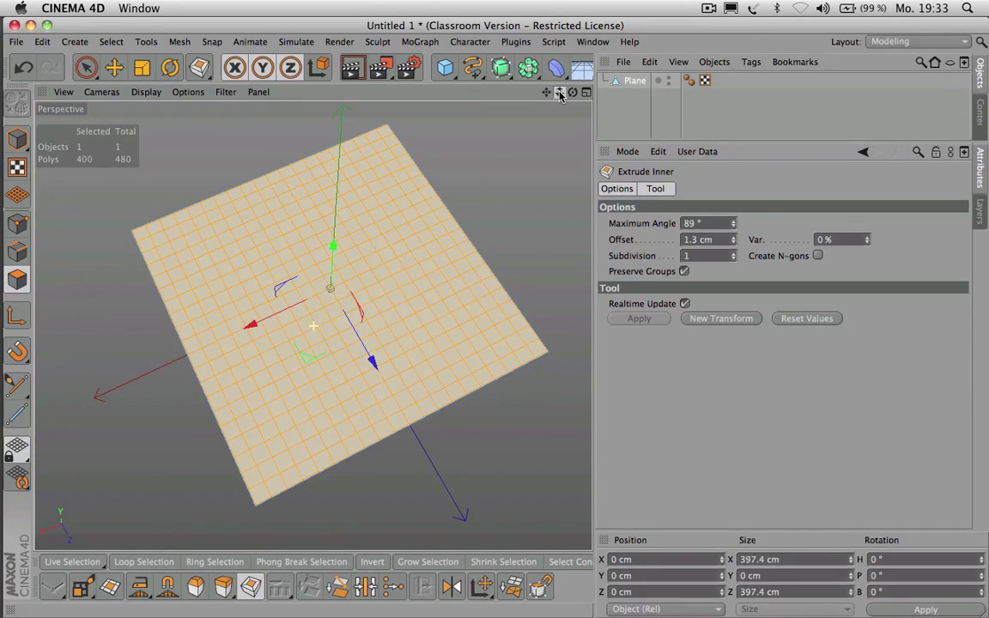
Step: Turn off Preserve Groups for the plane's inner extrusion and set the offset to 0.2 cm
mouse_move(734, 245)
mouse_down()
mouse_move(745, 199)
mouse_move(741, 240)
mouse_up()
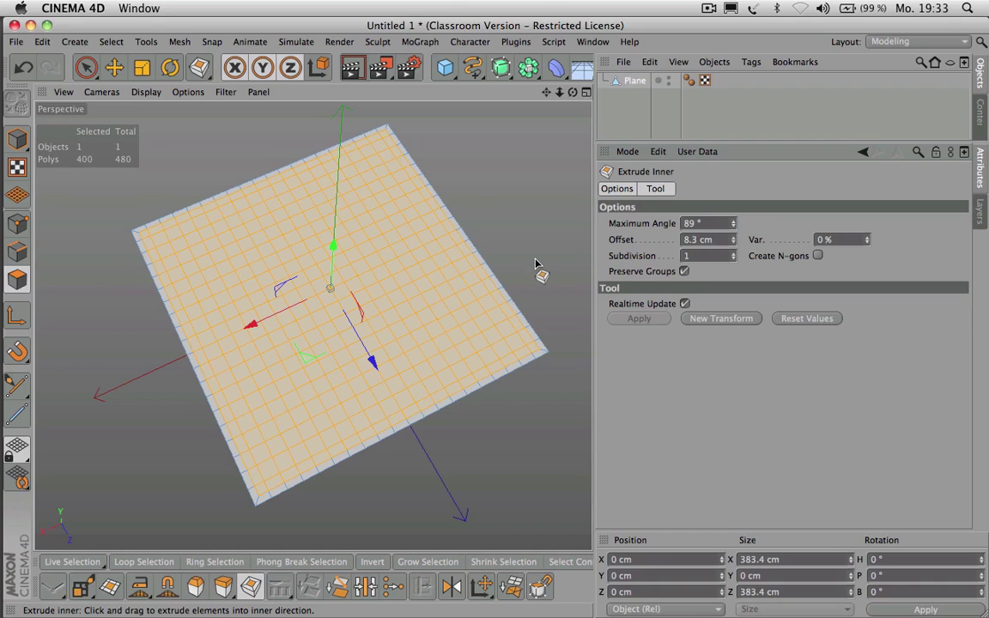
click(684, 271)
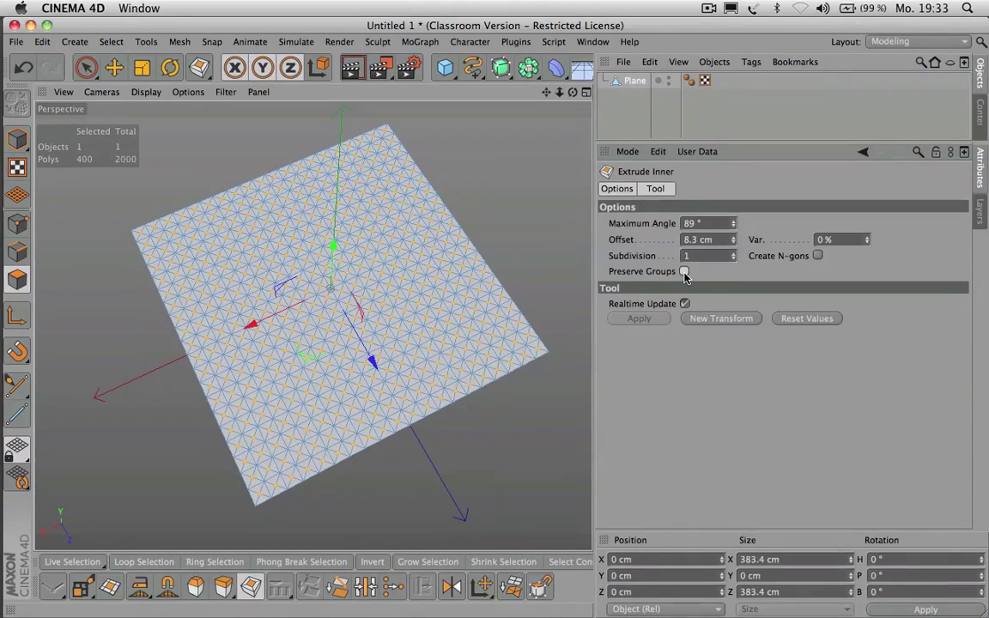
drag(561, 93, 736, 268)
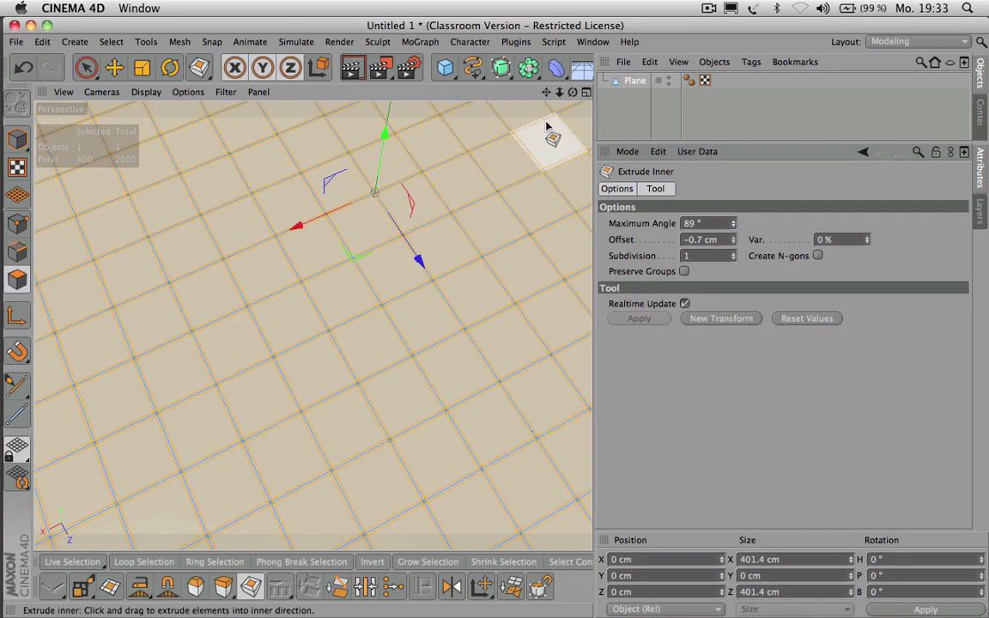
drag(559, 93, 618, 112)
scroll(313, 325, up, 5)
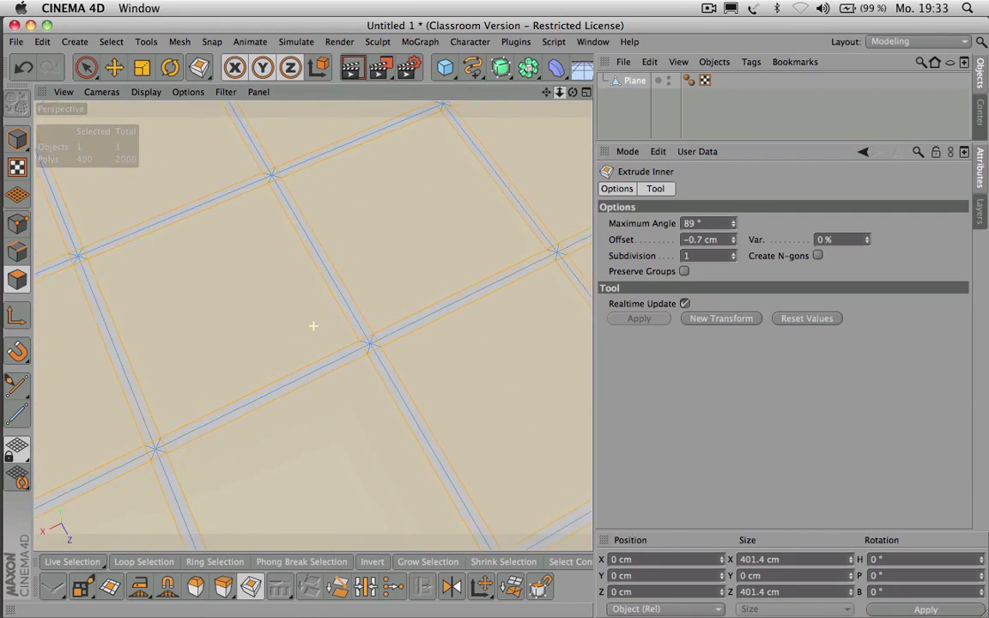
click(734, 240)
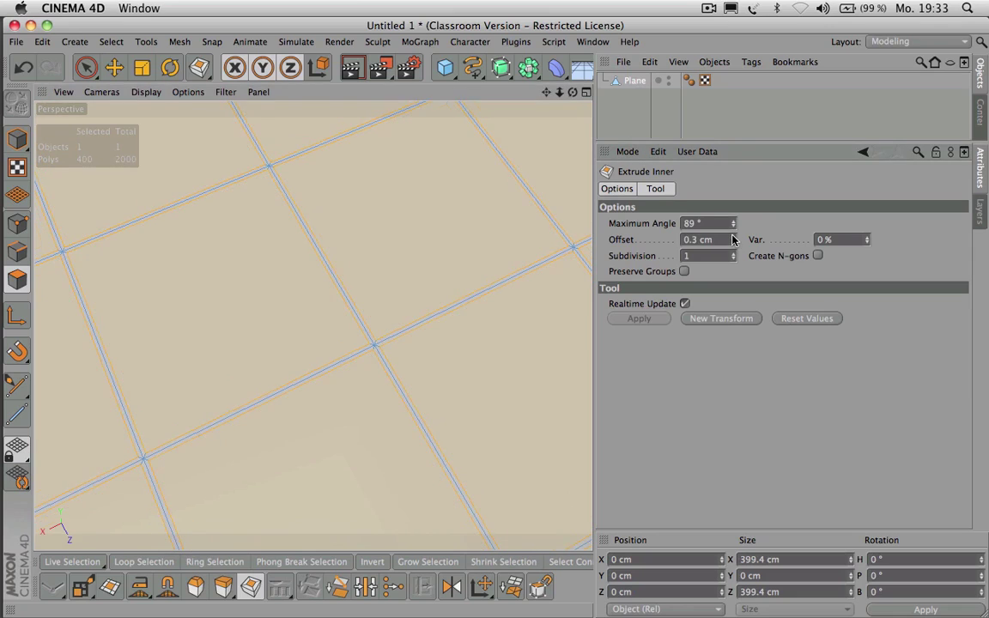
click(734, 240)
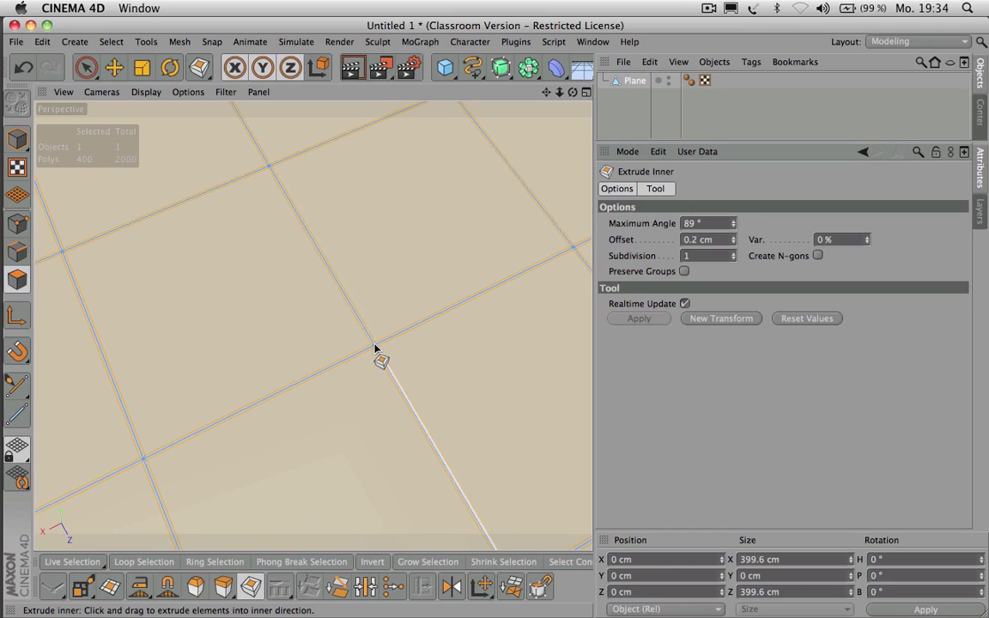
Step: Invert the selection to the narrow gap polygons, delete them, and invert again to select the separate tiles
click(372, 563)
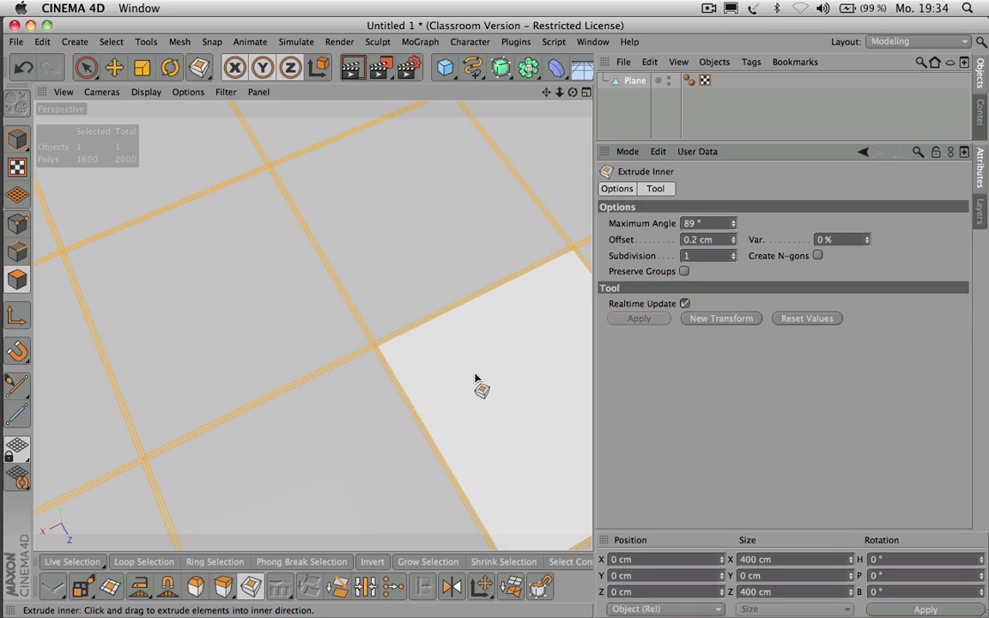
key(super+z)
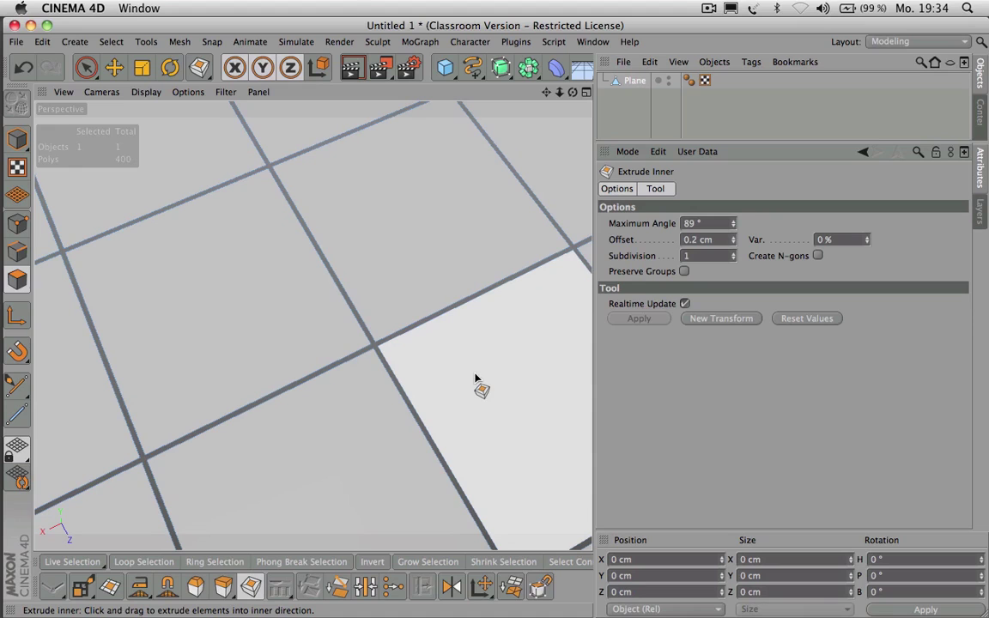
click(382, 562)
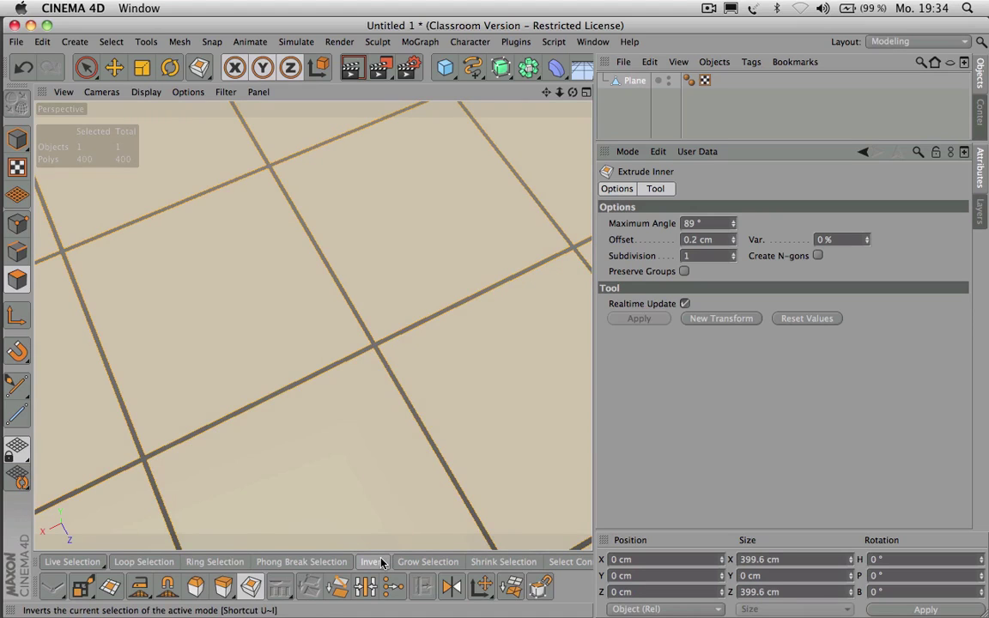
Step: Extrude all tiles by about 0.57 cm without caps and inspect them from below
drag(558, 93, 558, 26)
scroll(312, 325, down, 2)
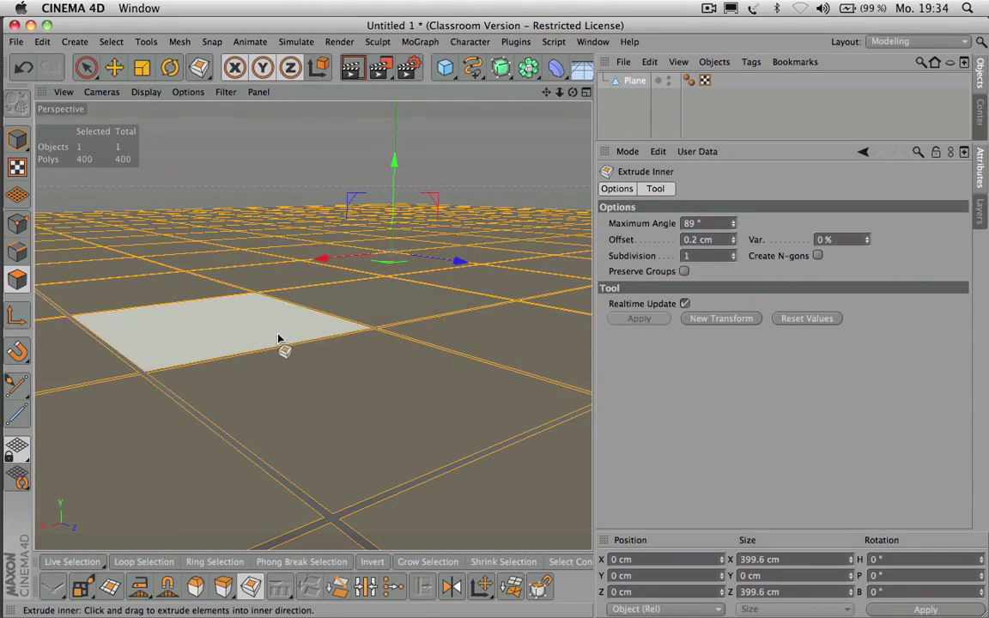
click(223, 586)
drag(236, 354, 241, 351)
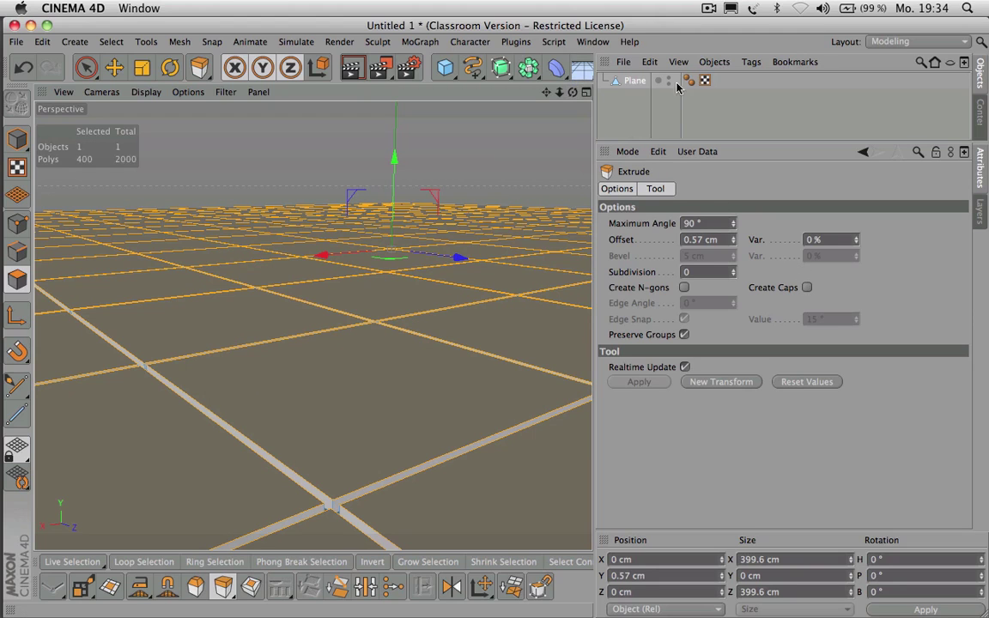
drag(572, 92, 619, 54)
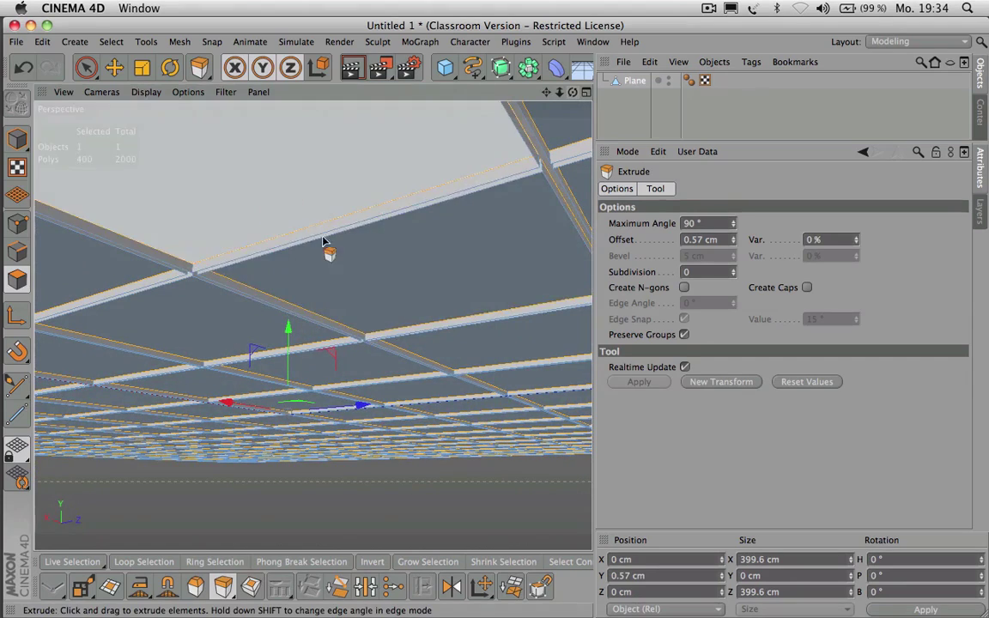
drag(325, 242, 420, 155)
Step: Enable Create Caps for the tile extrusion and render the perspective view
click(808, 288)
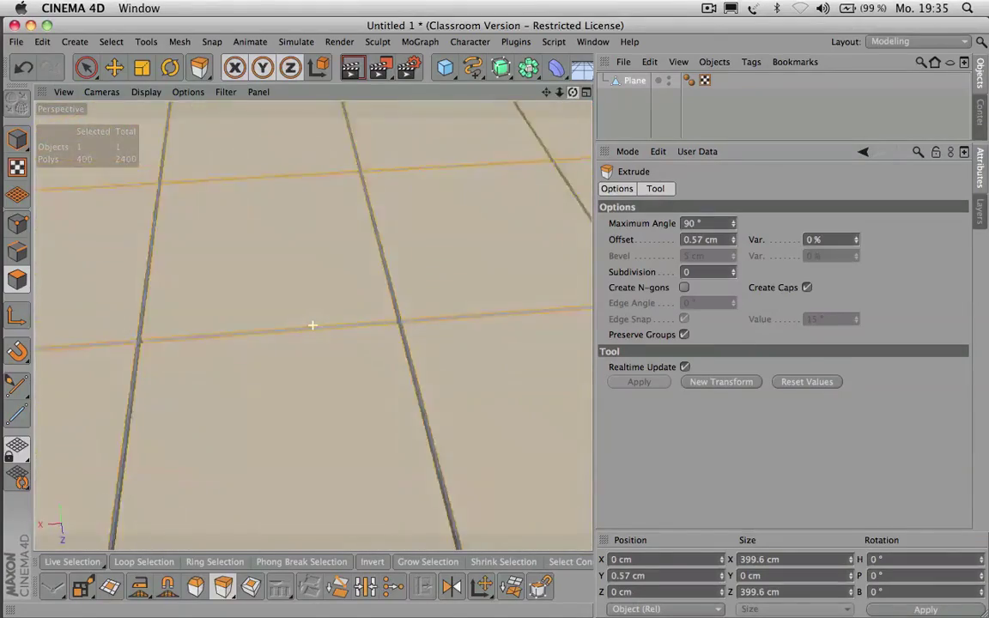
alt+drag(313, 325, 313, 325)
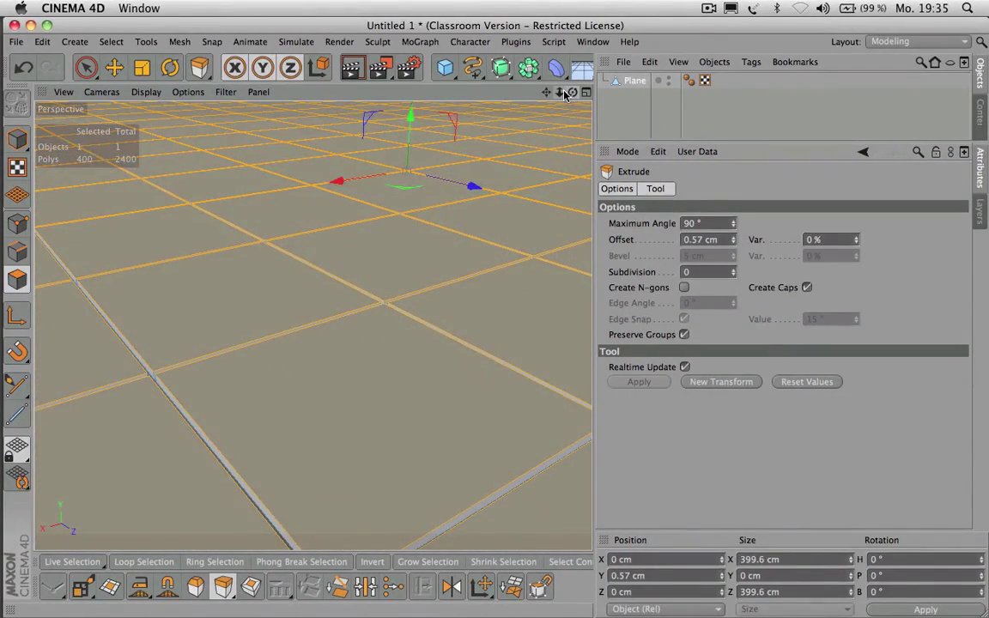
drag(560, 92, 313, 324)
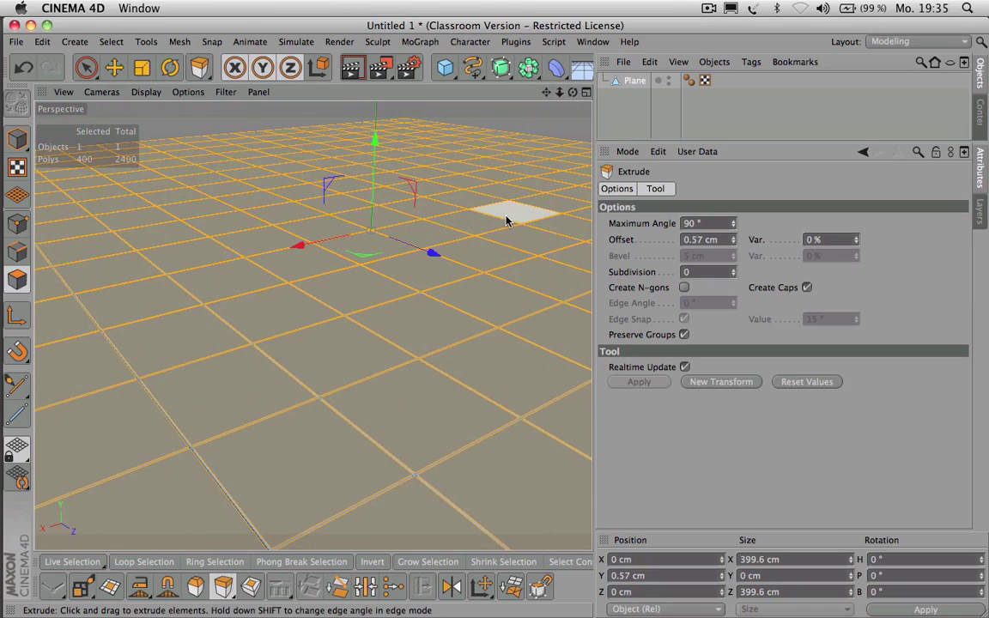
key(super+r)
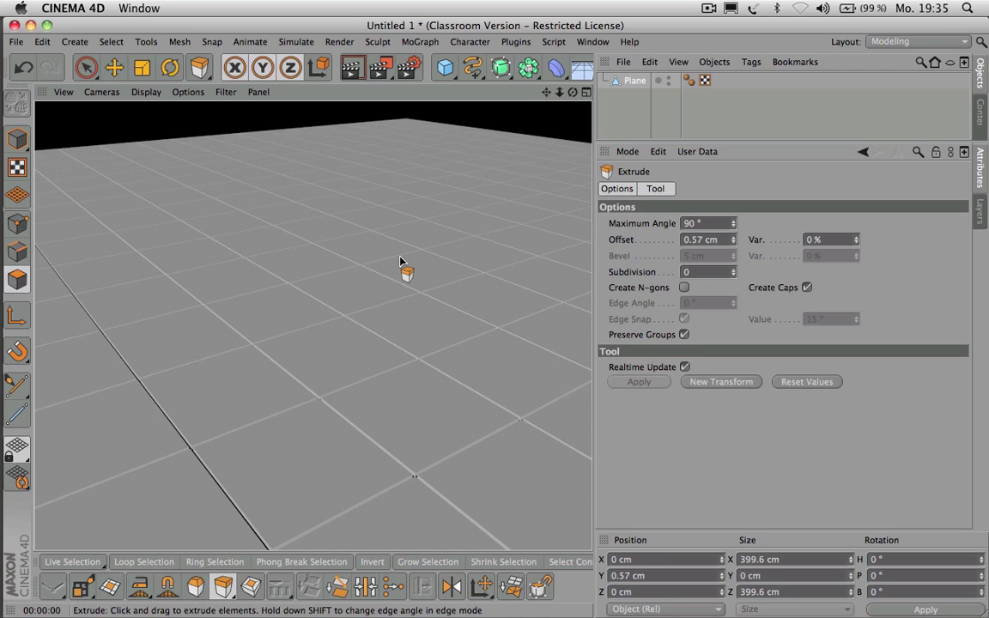
Step: Undo the tile extrusion and the gap deletion, back to the selected gap polygons
key(super+z)
key(super+z)
key(super+z)
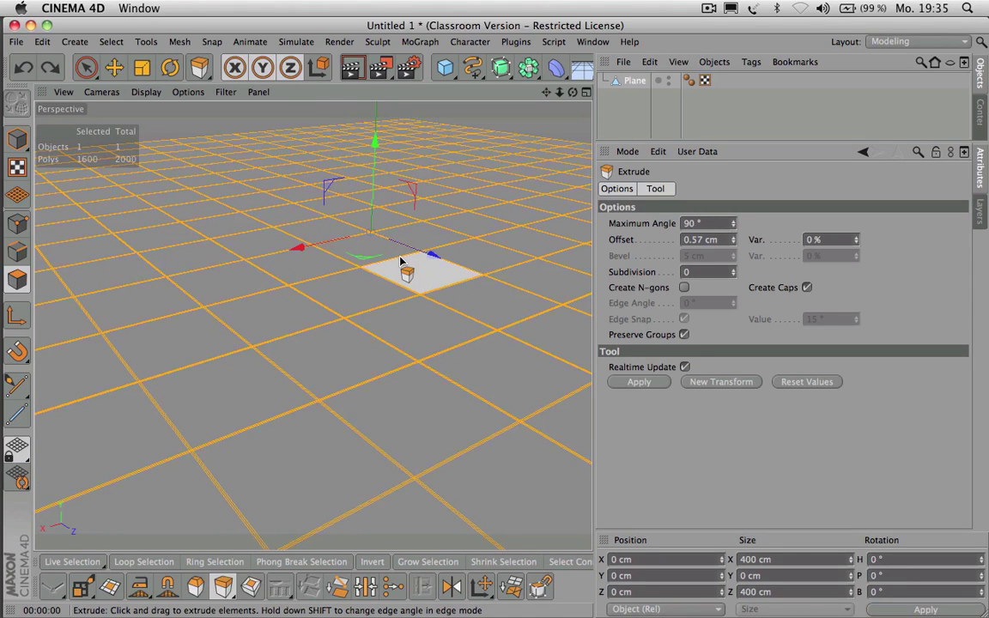
Step: Delete the selected gap polygons and invert the selection so that all tiles are selected
key(Delete)
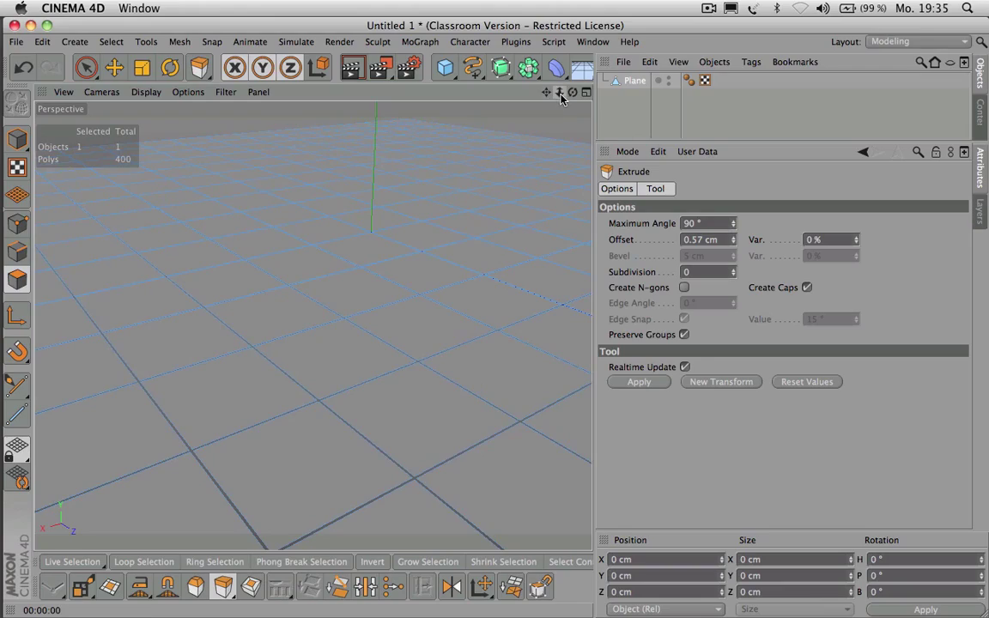
drag(562, 98, 313, 324)
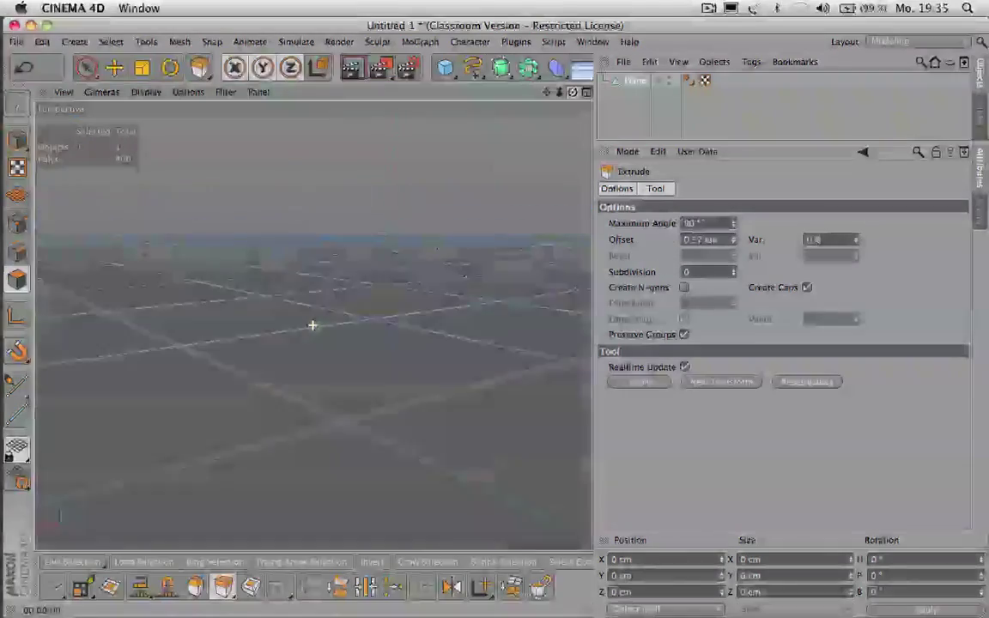
drag(312, 325, 313, 324)
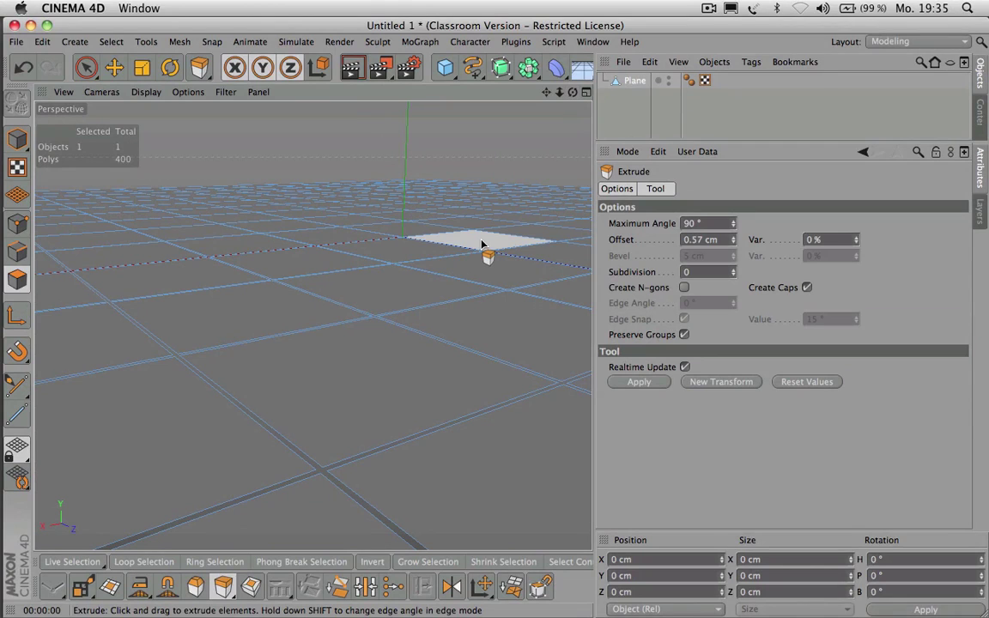
key(u)
key(w)
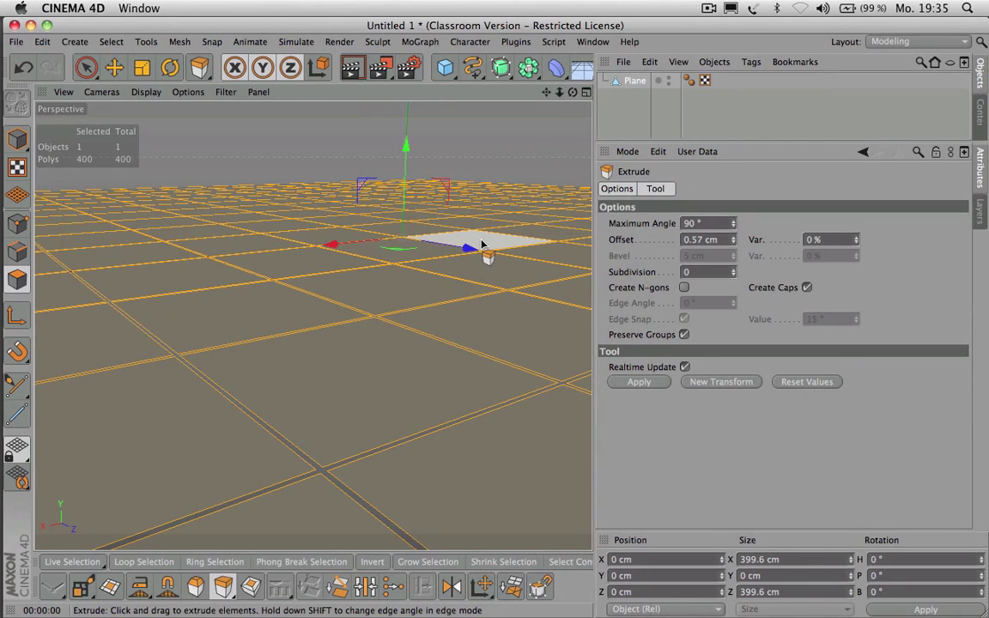
Step: Apply Set Point Value to the selected tiles with Crumple [Normal] and a value of 4 cm
click(509, 589)
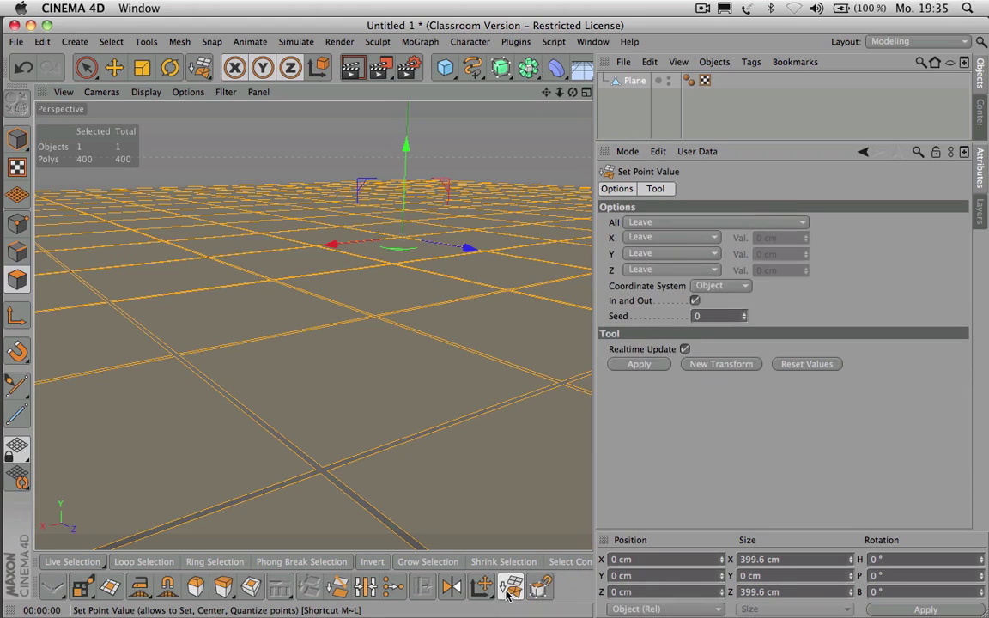
click(656, 222)
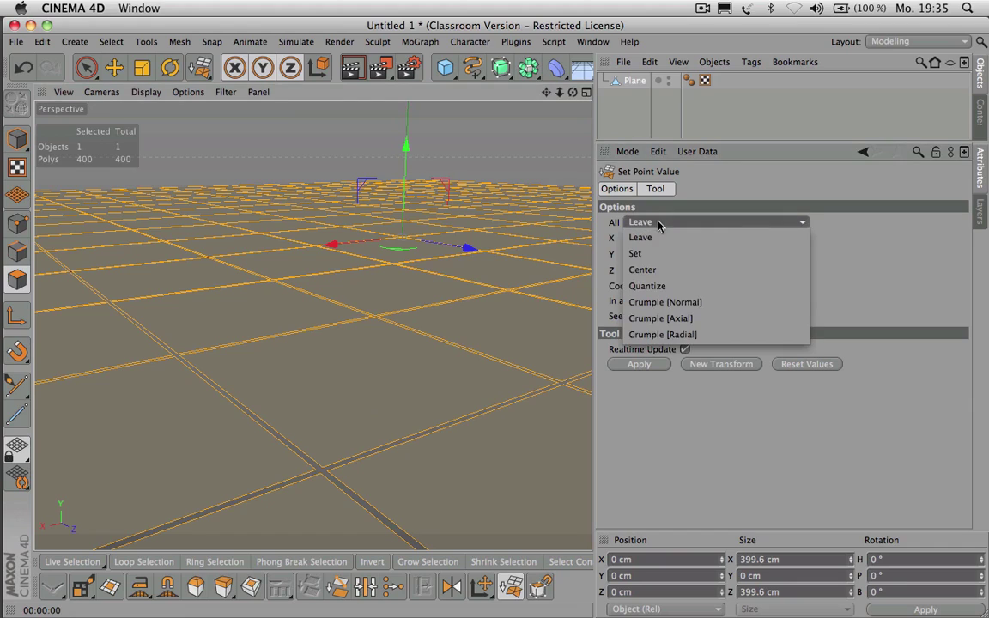
click(654, 303)
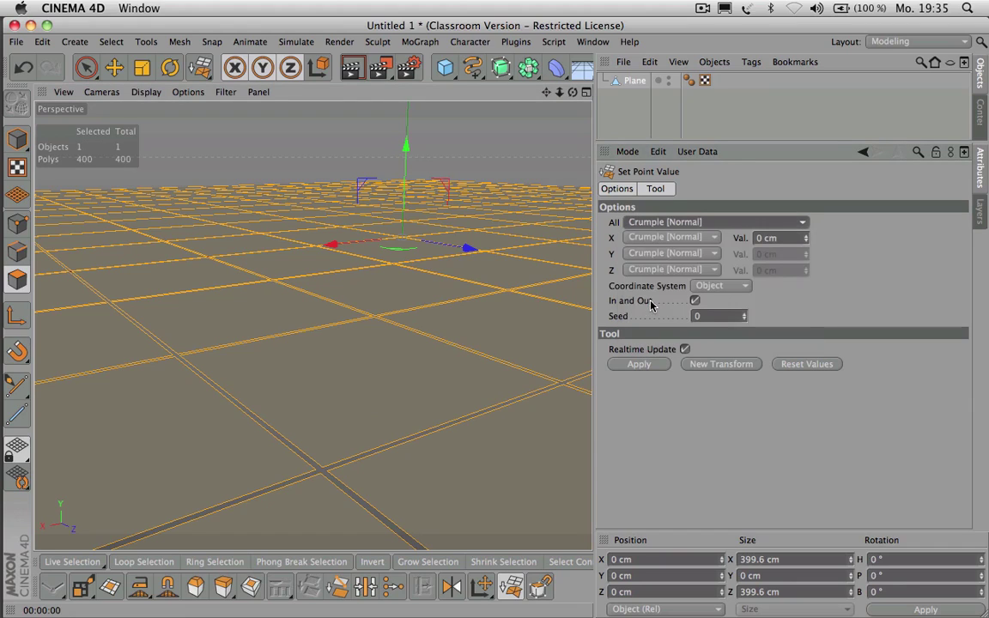
click(777, 238)
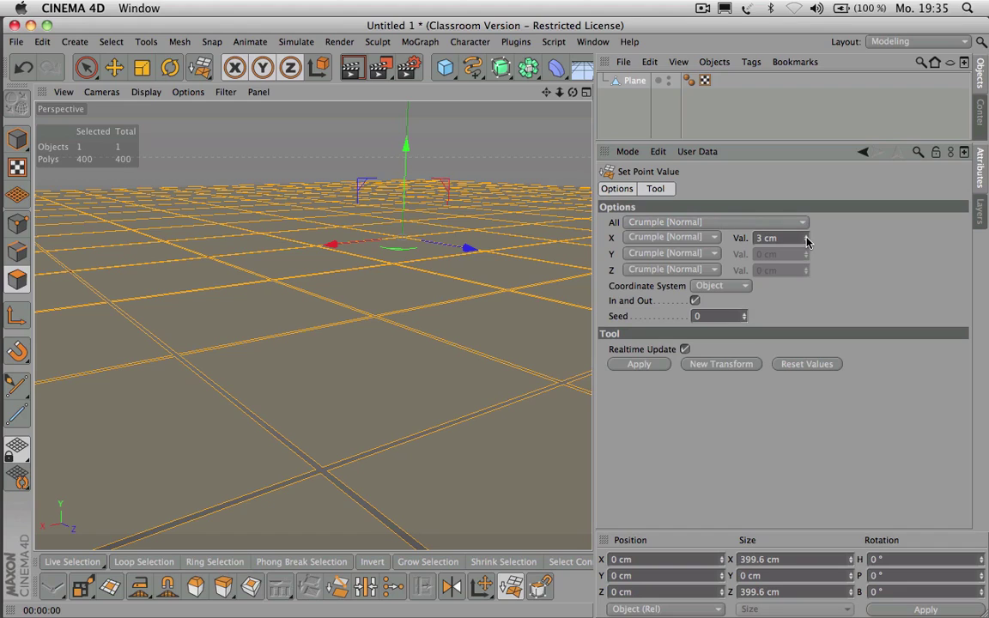
text(4)
key(Return)
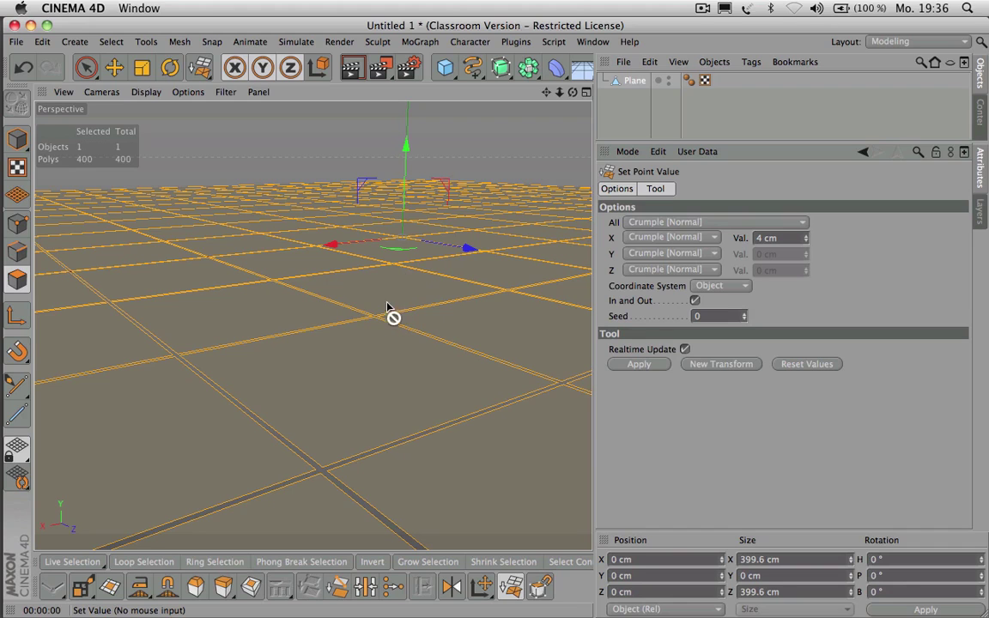
click(639, 364)
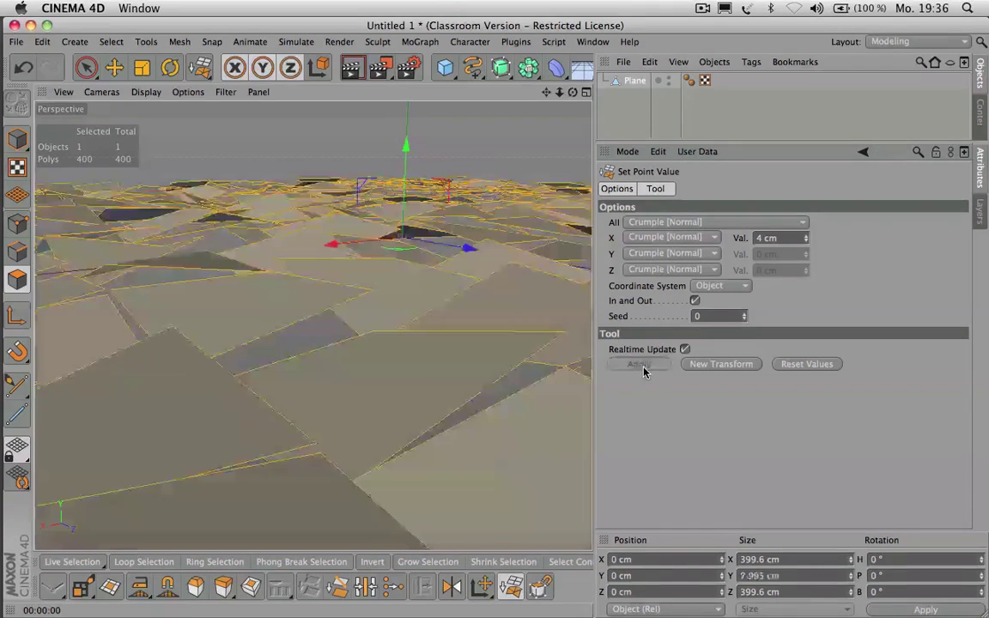
Step: Reduce the Crumple [Normal] value to 0.2 cm and render the view to check the tiles
click(805, 242)
click(805, 241)
click(805, 241)
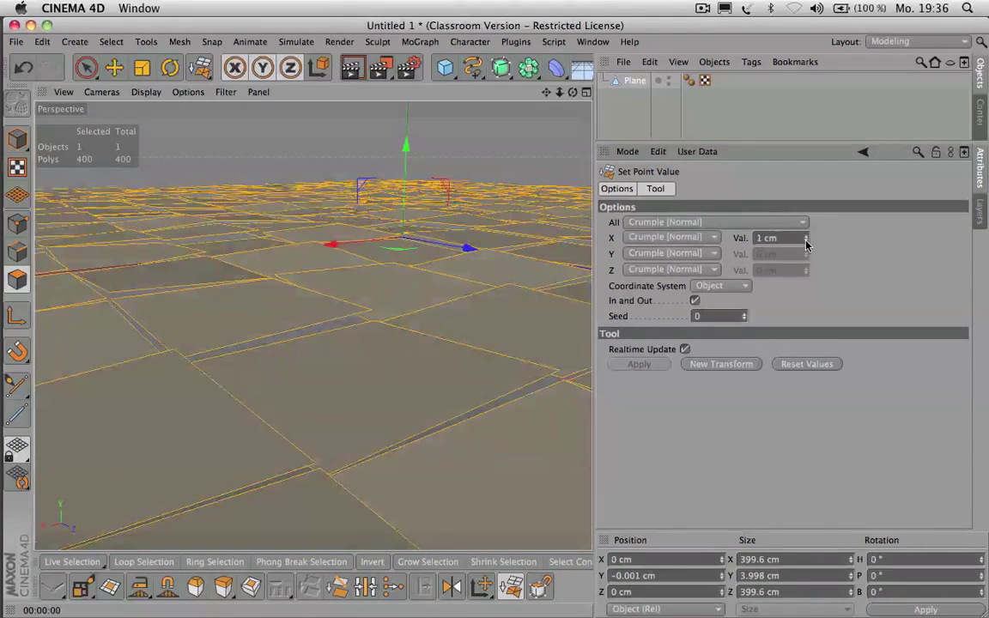
click(806, 241)
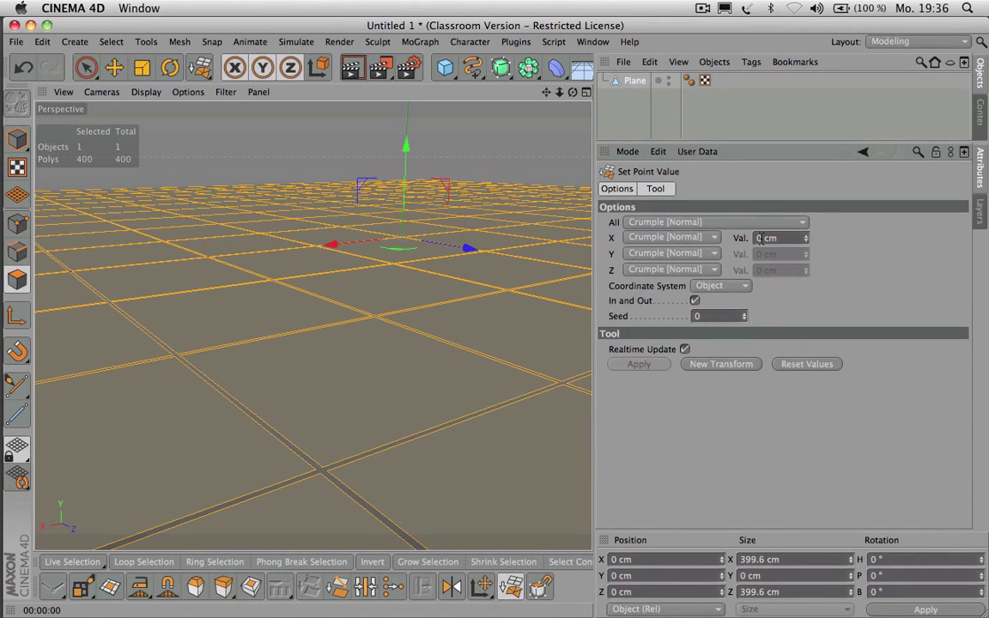
text(0.2)
key(Return)
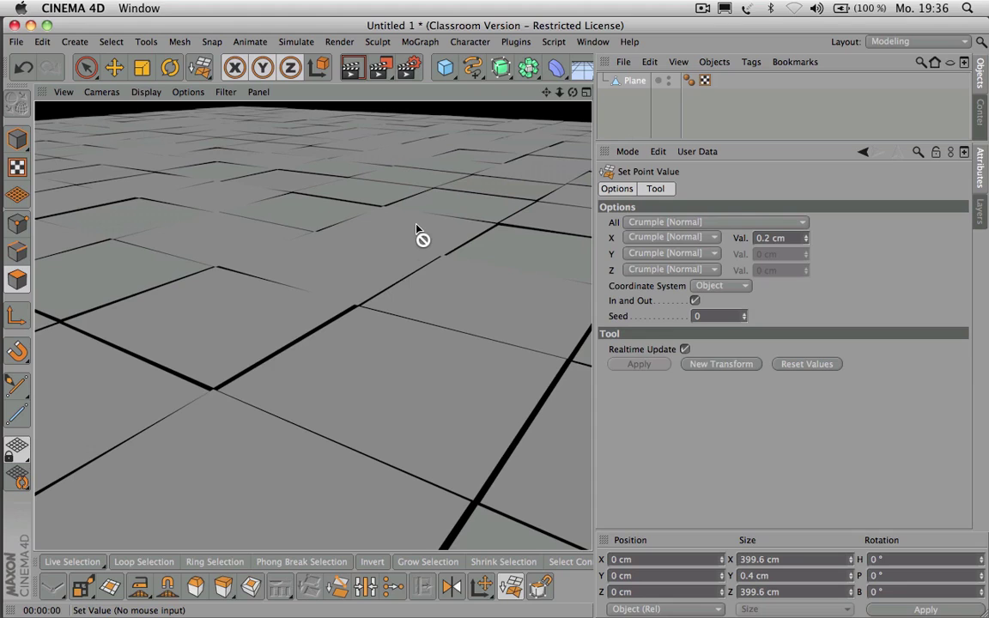
Step: Extrude all tiles by about 0.52 cm with Create Caps on, render the result, and widen the viewport
click(635, 81)
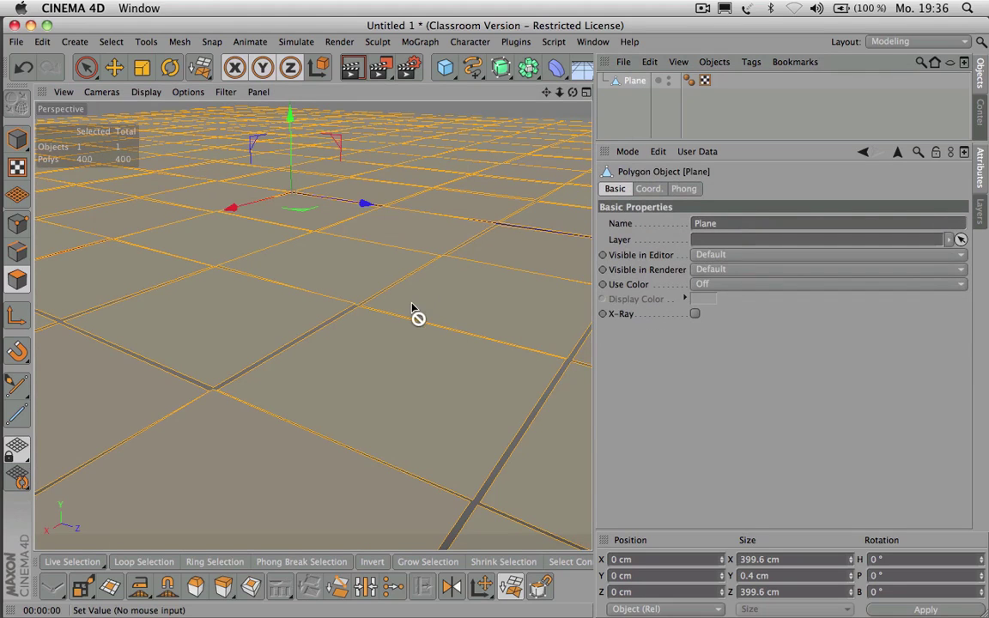
click(221, 589)
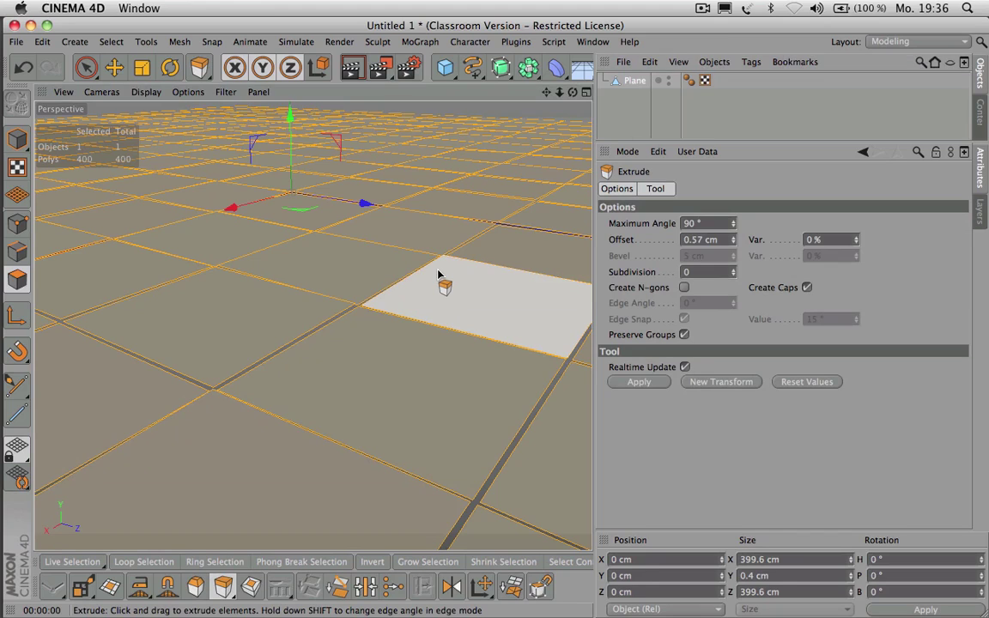
drag(393, 242, 432, 244)
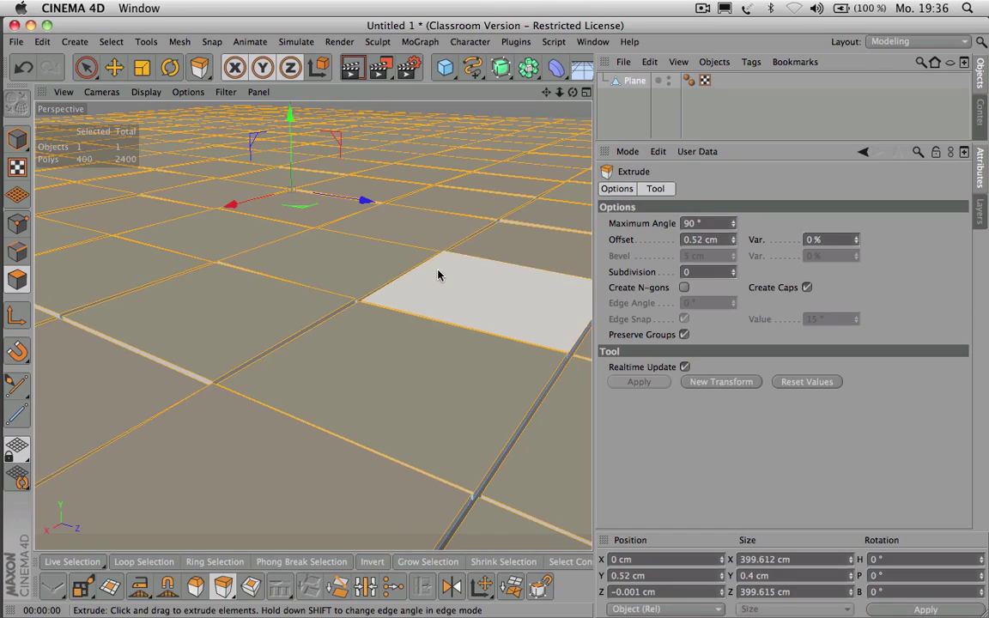
key(super+r)
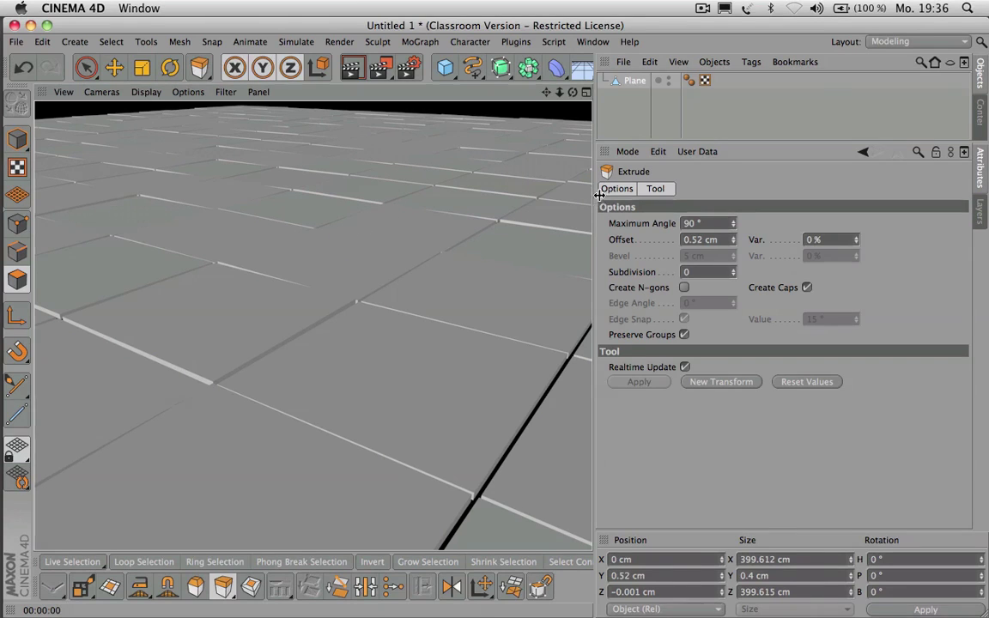
drag(595, 195, 672, 195)
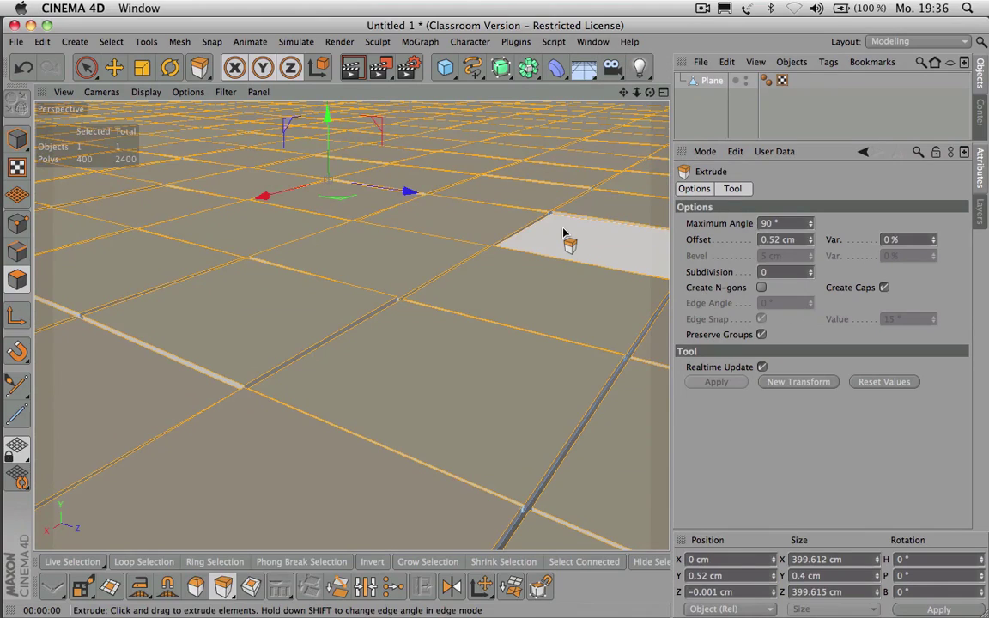
Step: Render the view to check the extruded tiles, and select all edges of the plane in edge mode
key(Return)
key(super+r)
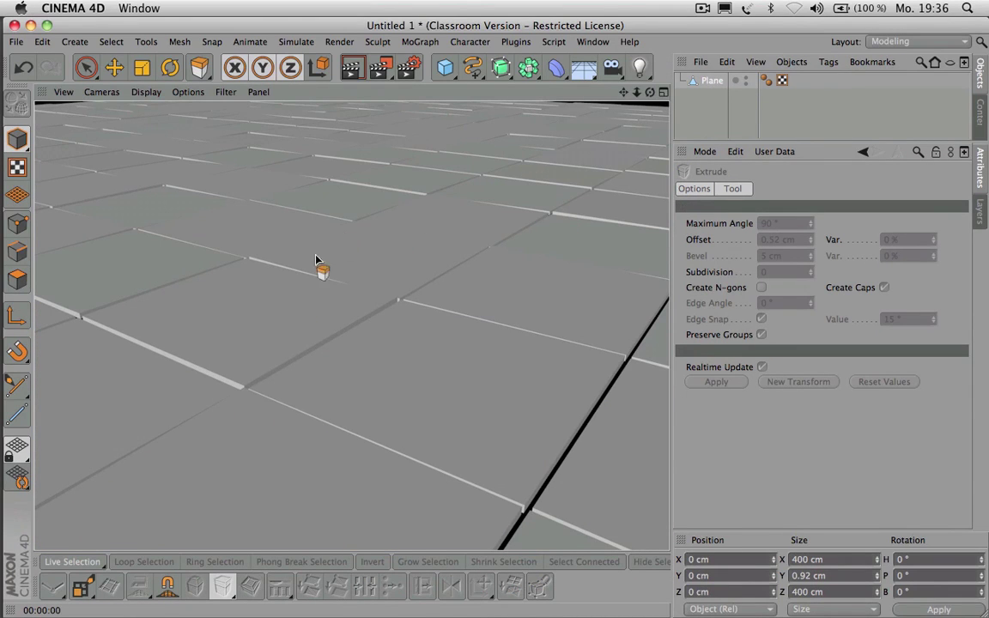
click(711, 83)
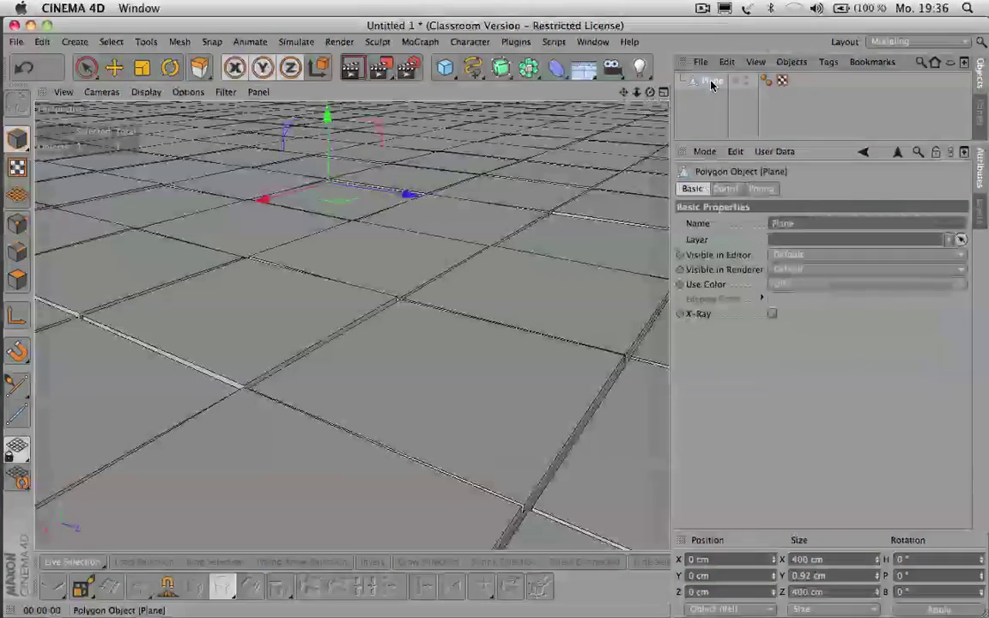
click(21, 250)
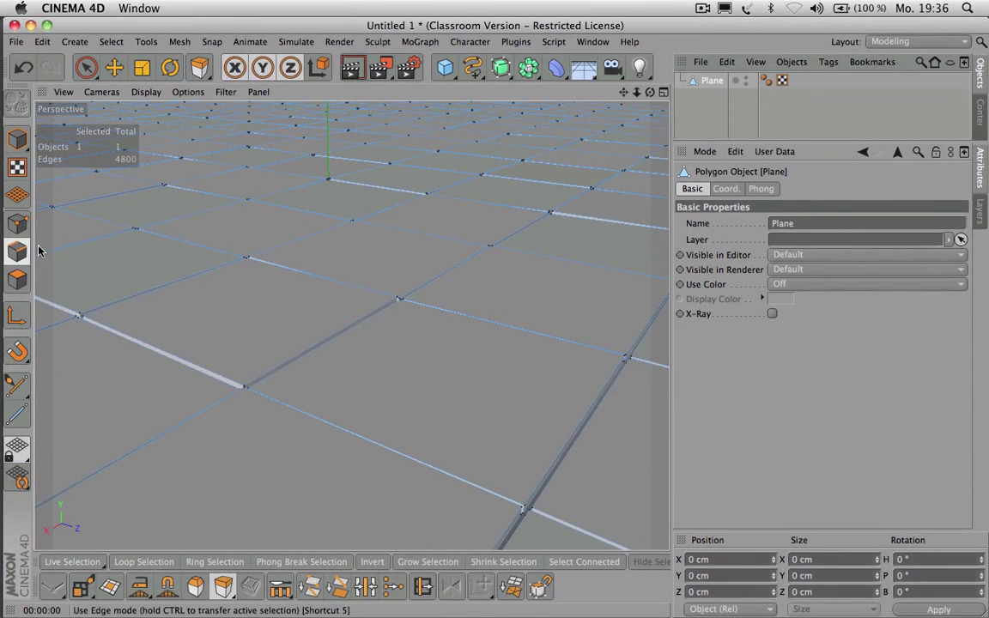
key(d)
click(219, 212)
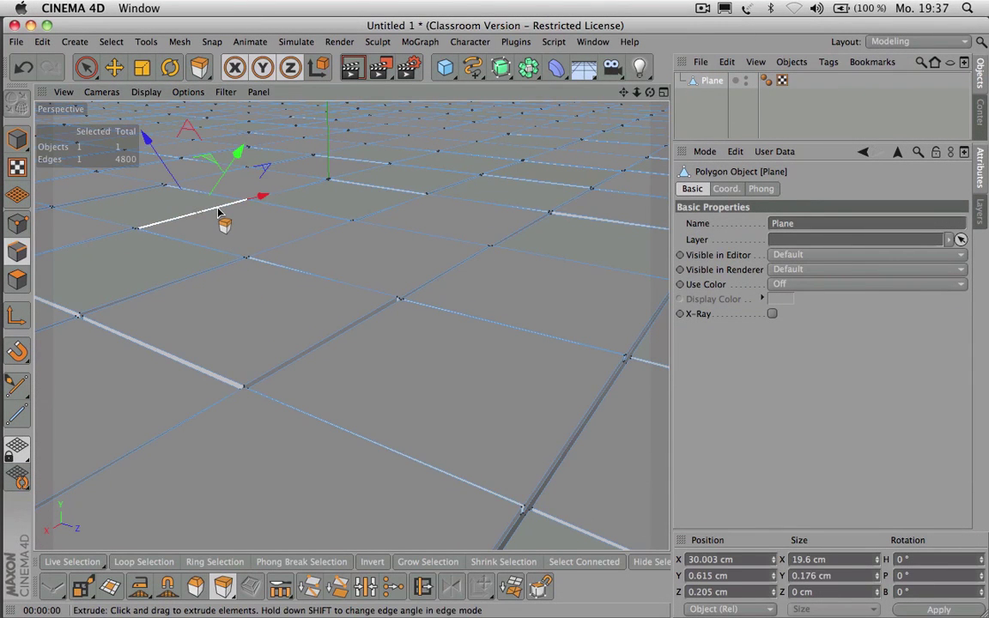
key(super+a)
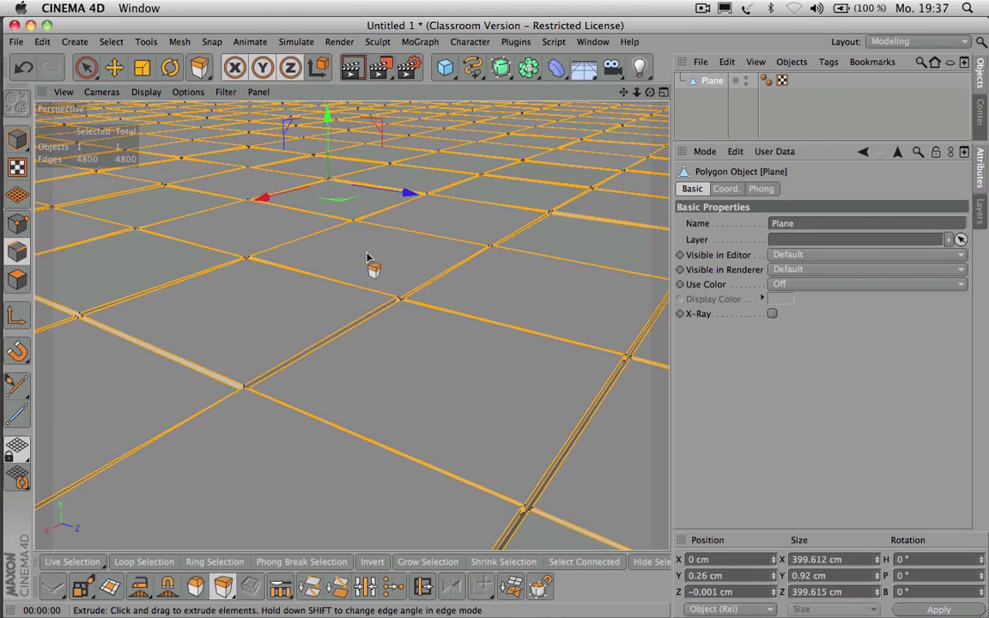
Step: Bevel all selected tile edges with a linear Inner Offset of 0.07 cm
click(196, 586)
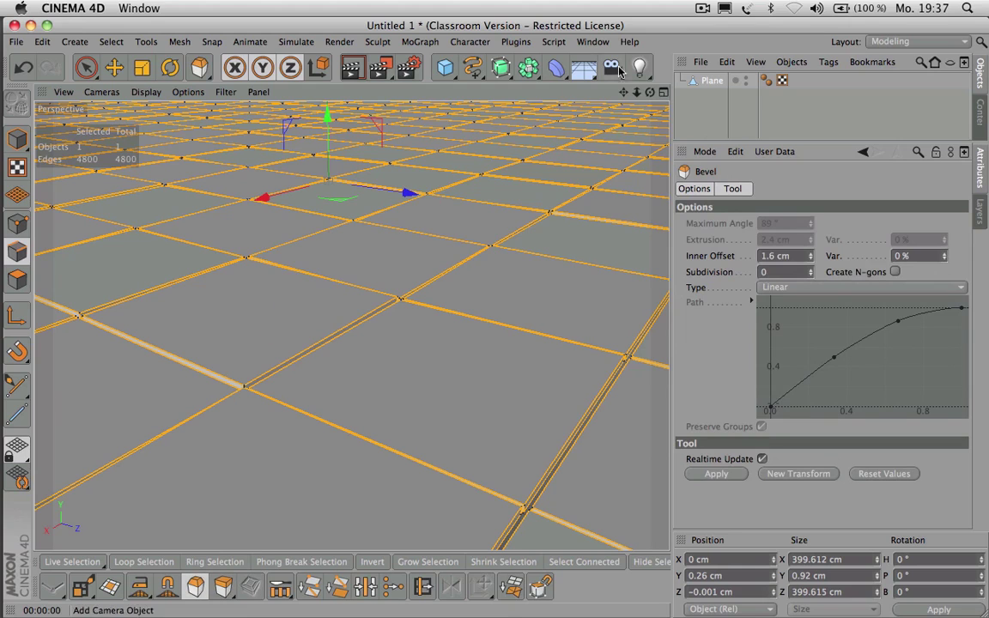
drag(636, 92, 721, 53)
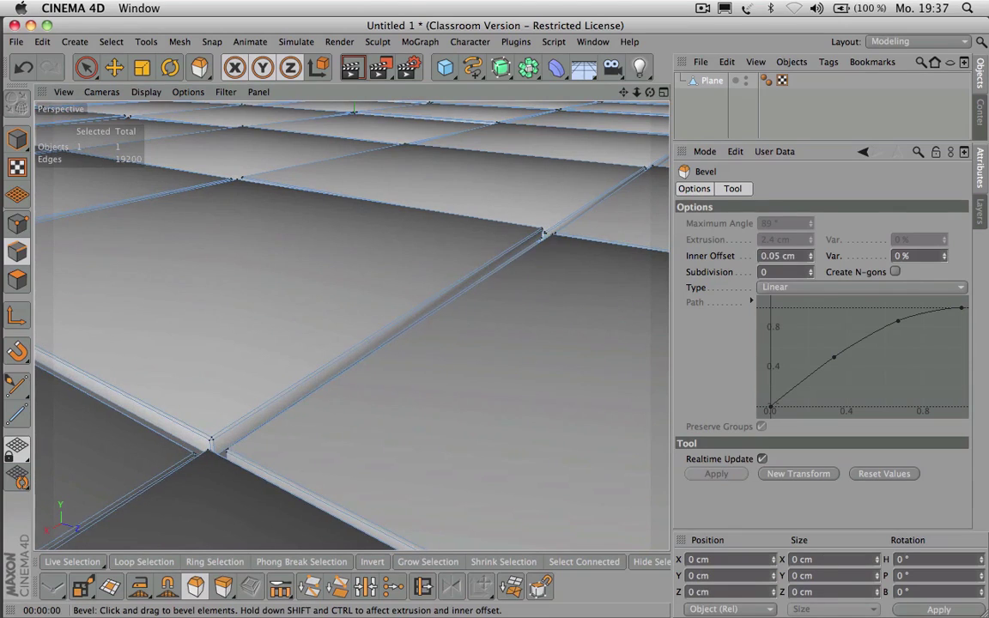
drag(173, 409, 176, 410)
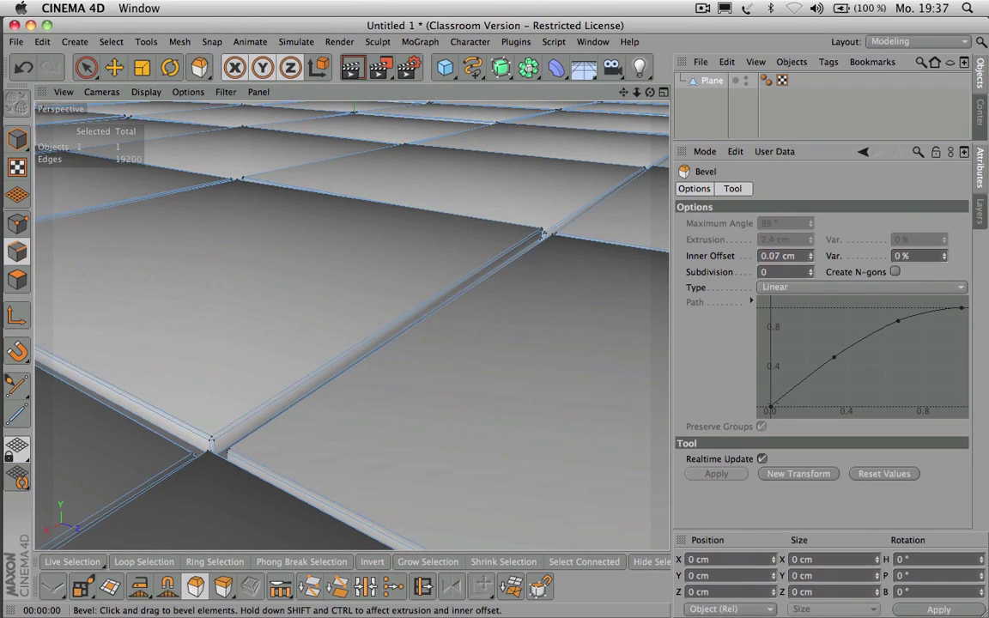
Step: Set the plane's Phong Angle to 20° and render the tiled floor in model mode to check the bevelled edges
click(767, 80)
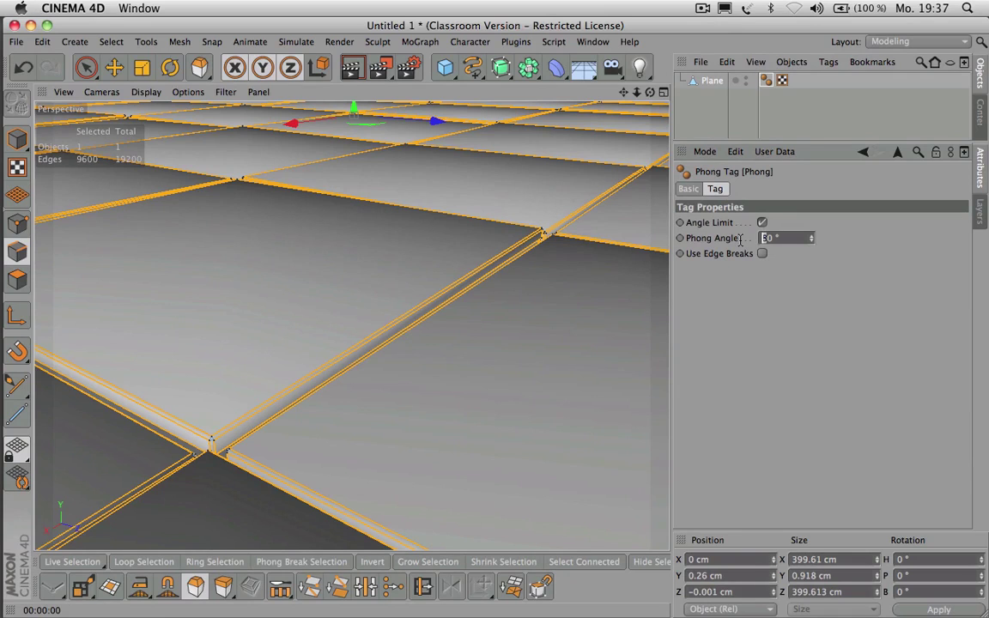
key(Return)
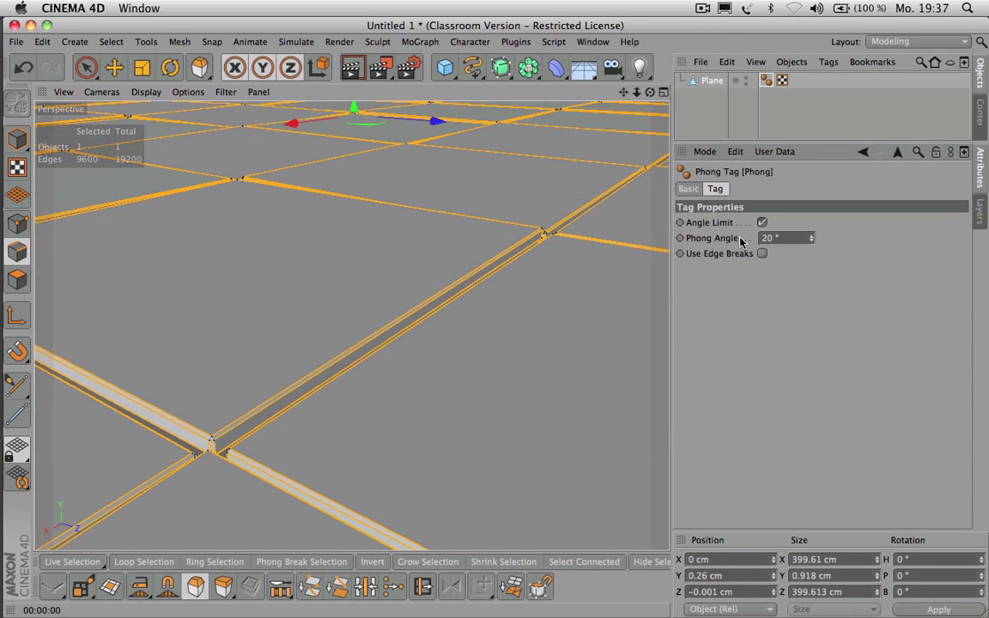
drag(637, 91, 352, 326)
key(super+r)
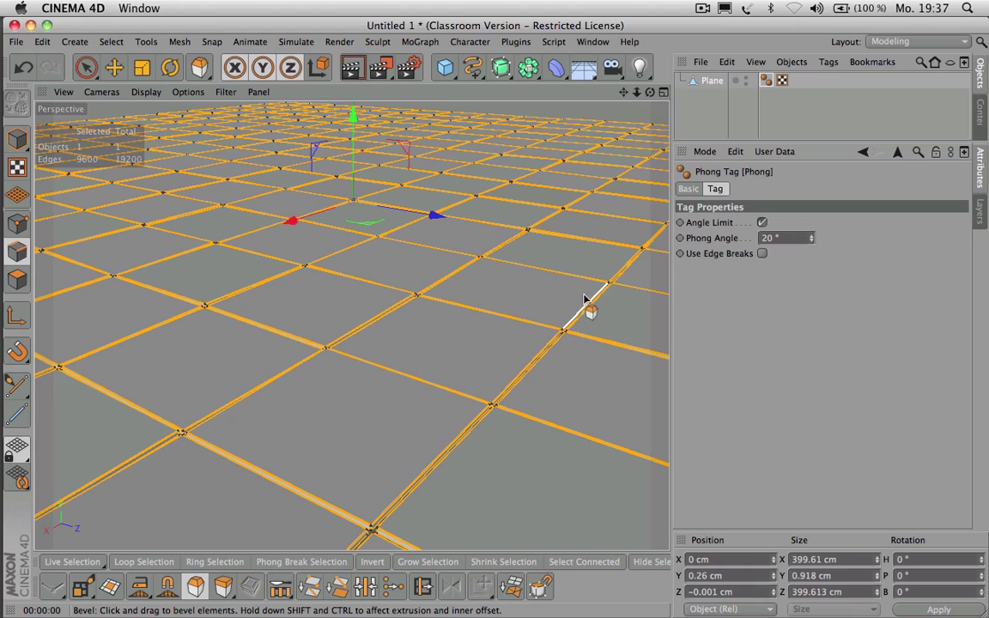
click(18, 137)
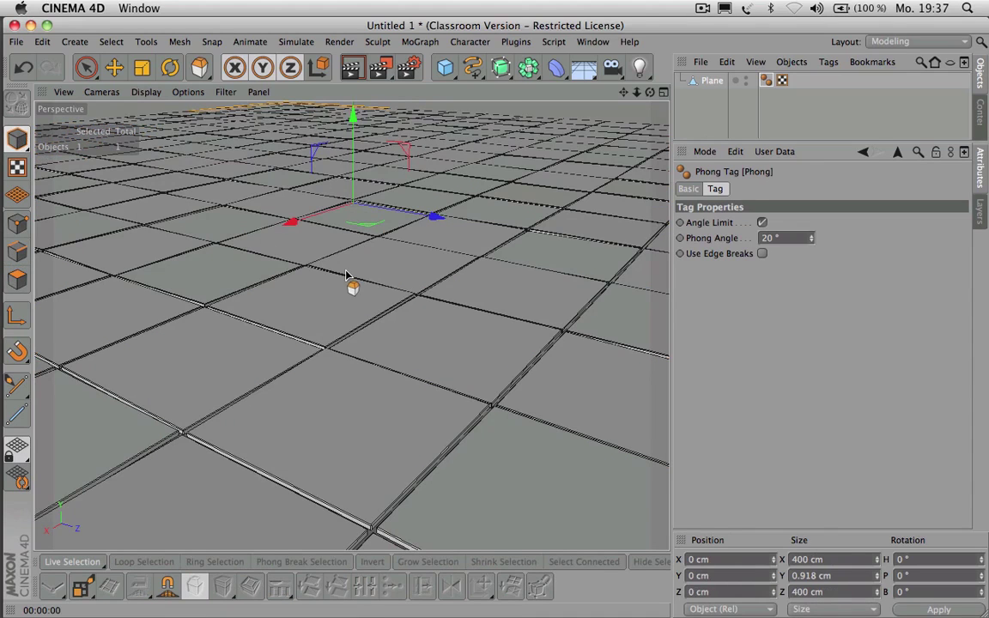
key(super+r)
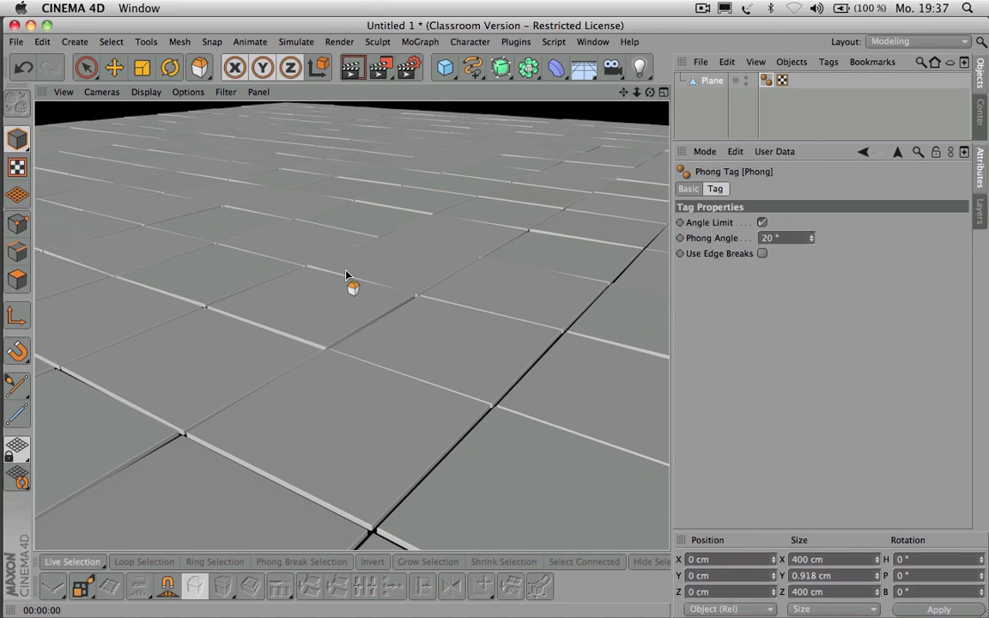
Step: Delete the tiled floor and add a new Plane object to the empty scene
click(712, 81)
key(Delete)
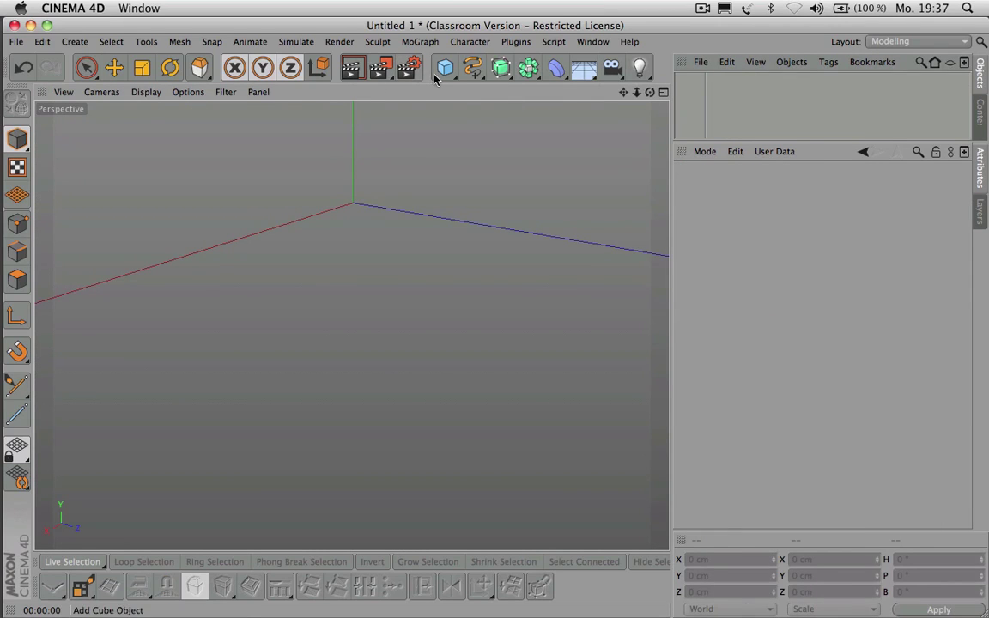
drag(444, 67, 581, 123)
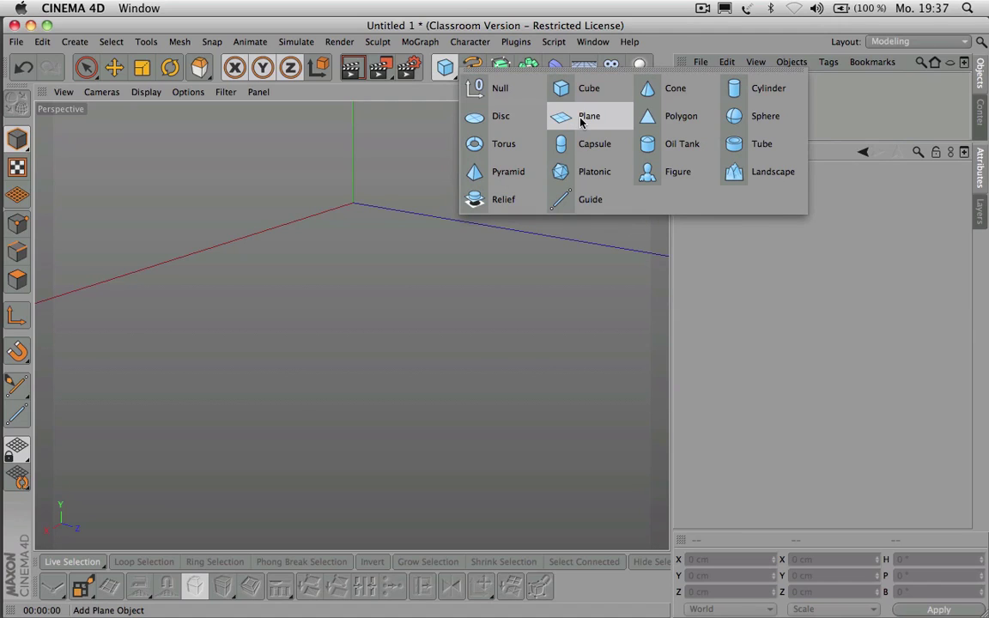
drag(582, 122, 583, 124)
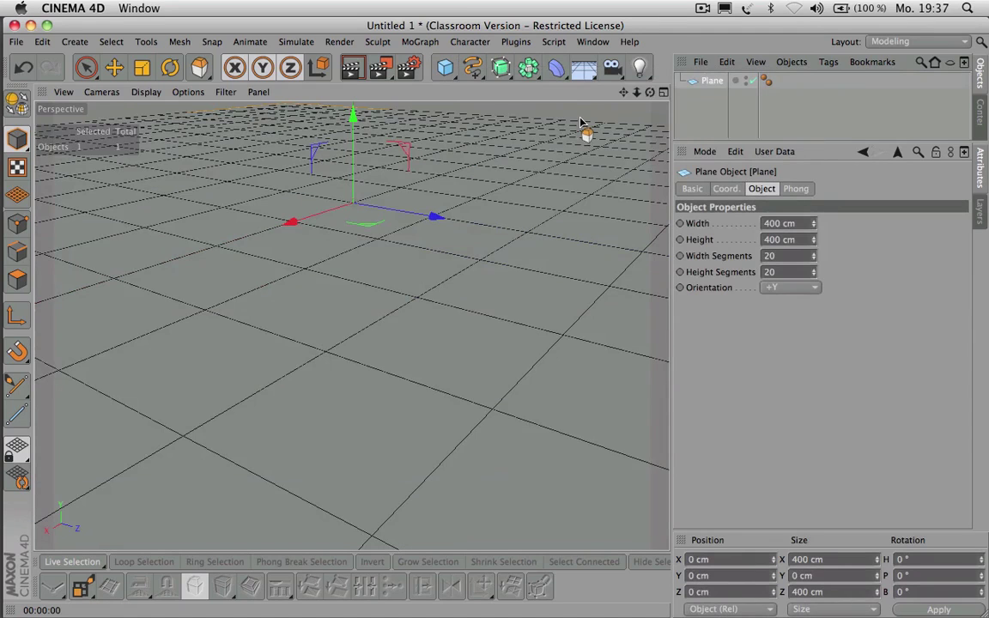
Step: Set the new plane's Width to 40 cm and its Width Segments to 5
double_click(776, 225)
text(40)
key(Return)
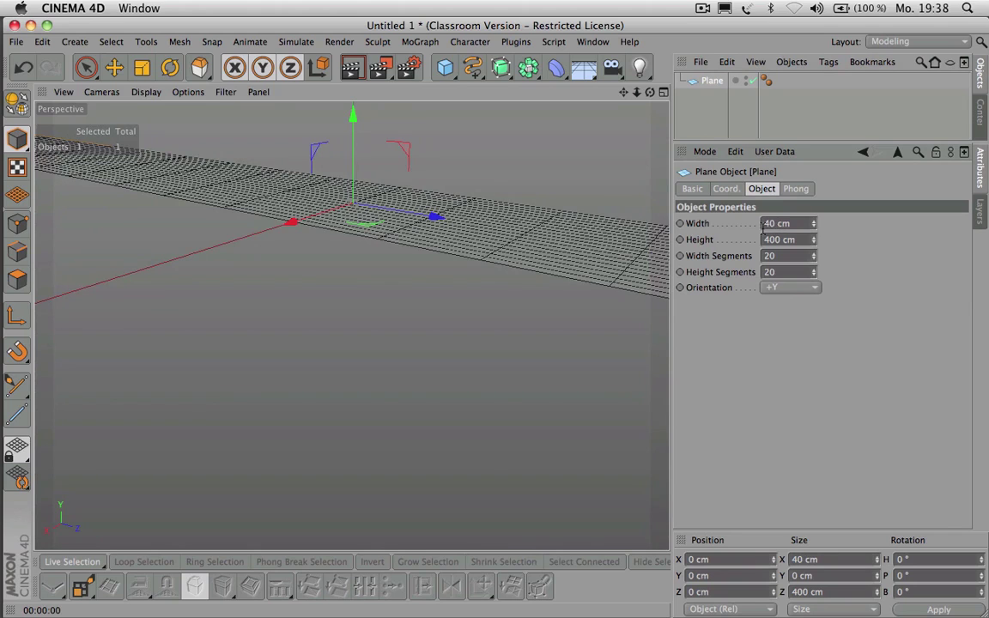
drag(650, 92, 493, 119)
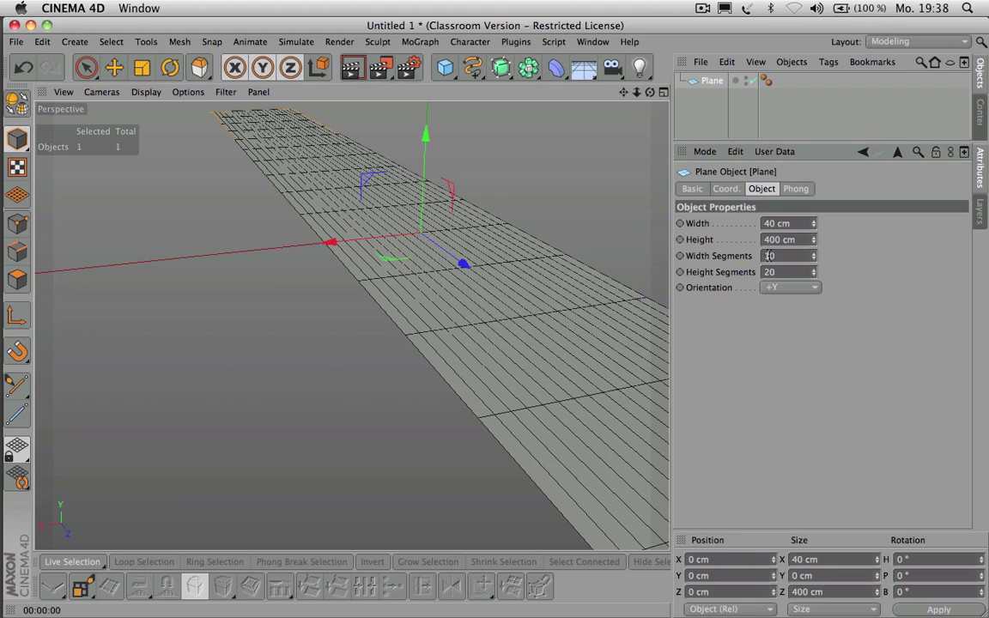
key(Return)
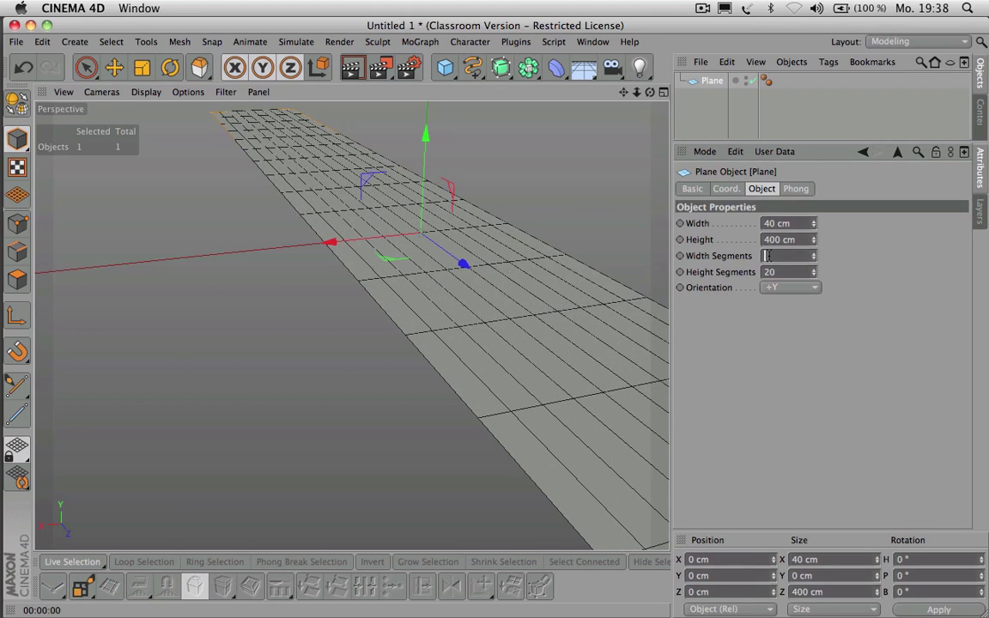
text(5)
key(Return)
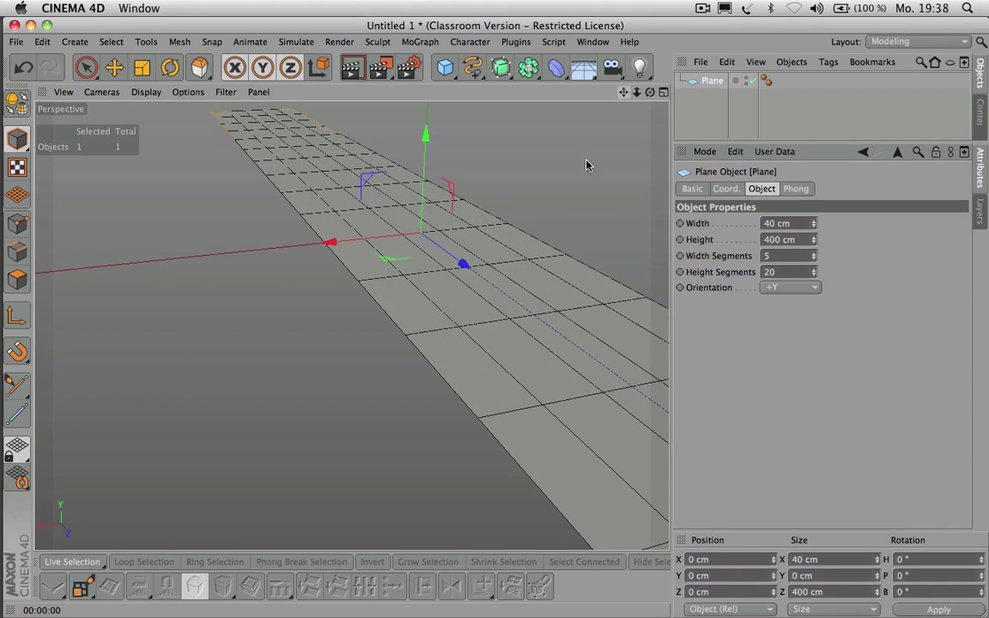
Step: Make the narrow plane editable and select all of its points
alt+middle_drag(432, 317, 352, 325)
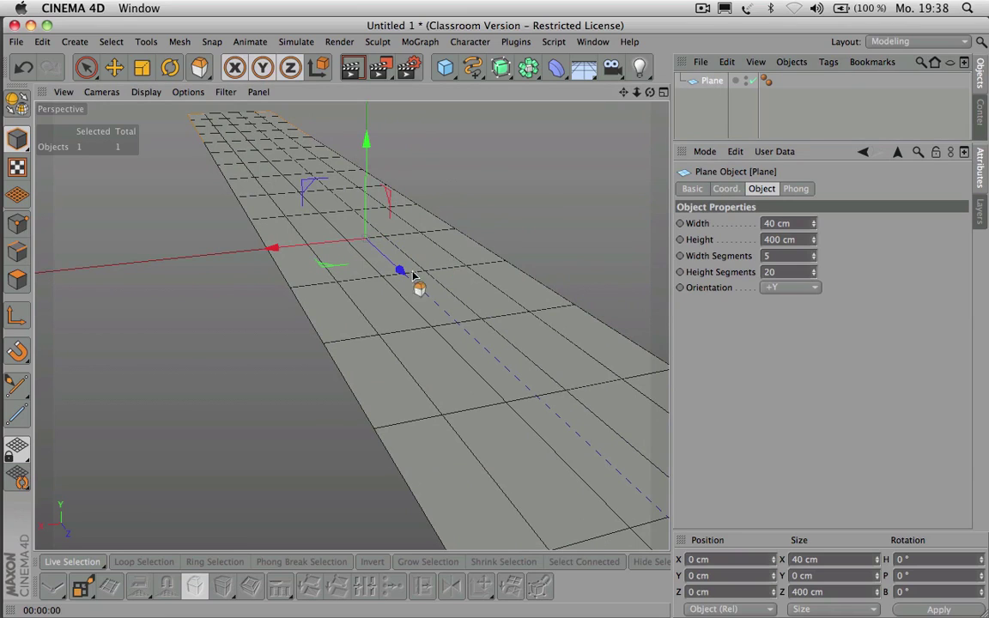
click(22, 106)
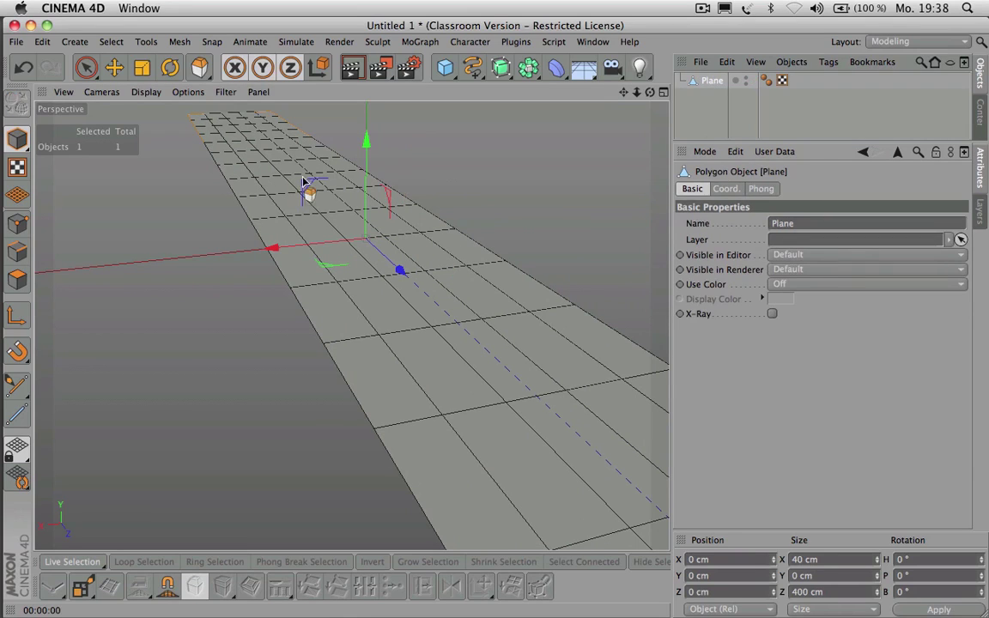
key(Return)
key(9)
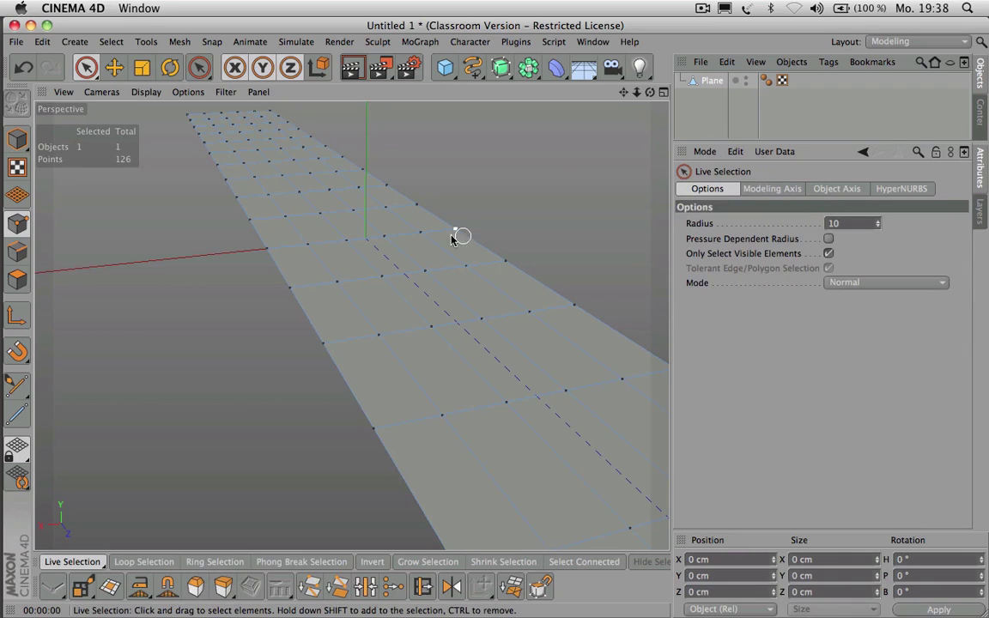
key(super+a)
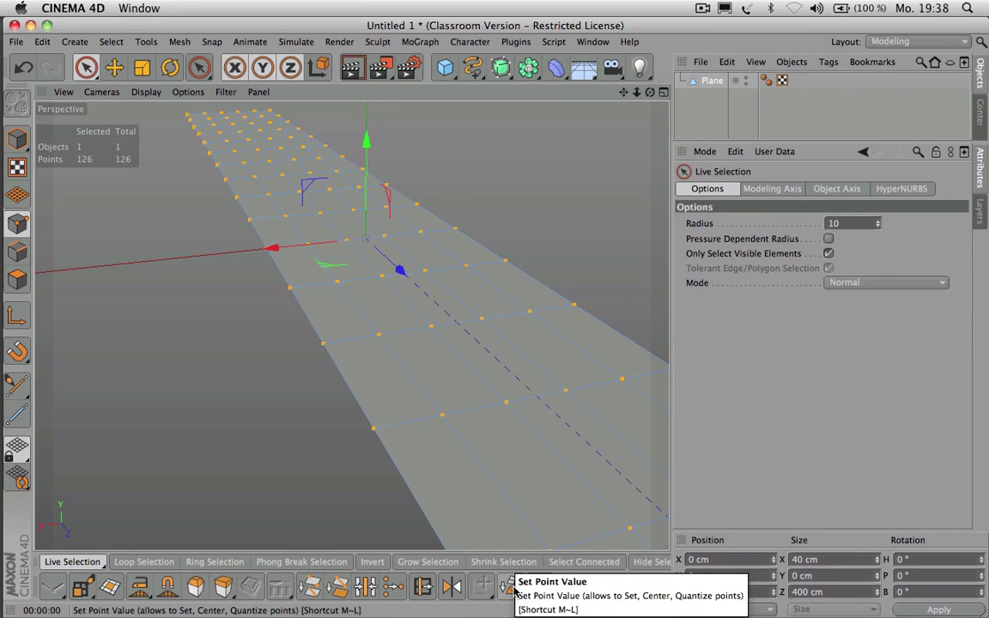
Step: Apply Set Point Value with Crumple [Normal] at 12 cm to all points, and reduce the value to 5 cm
click(513, 586)
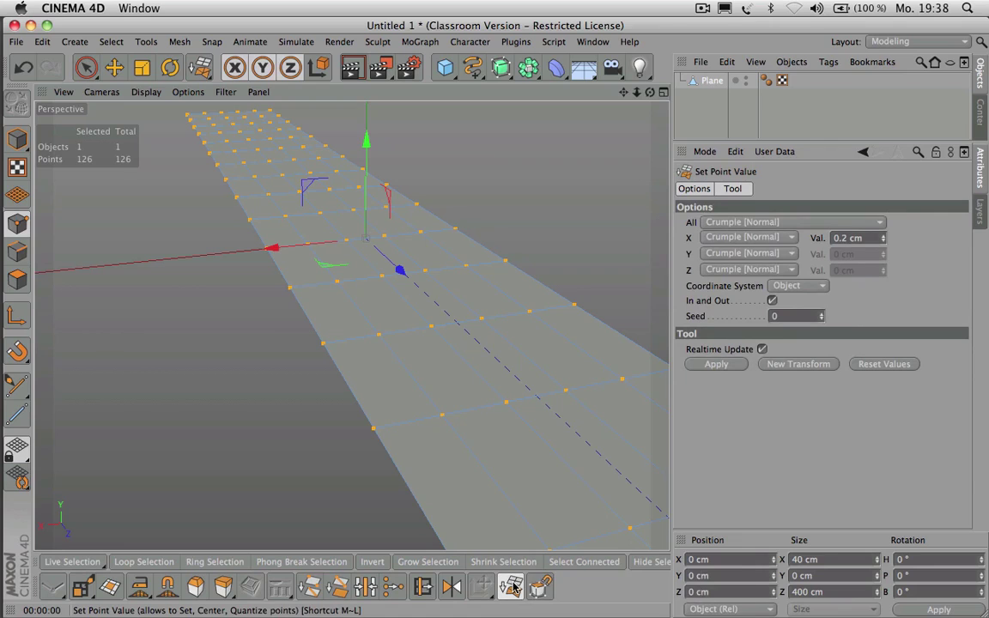
click(863, 239)
text(12)
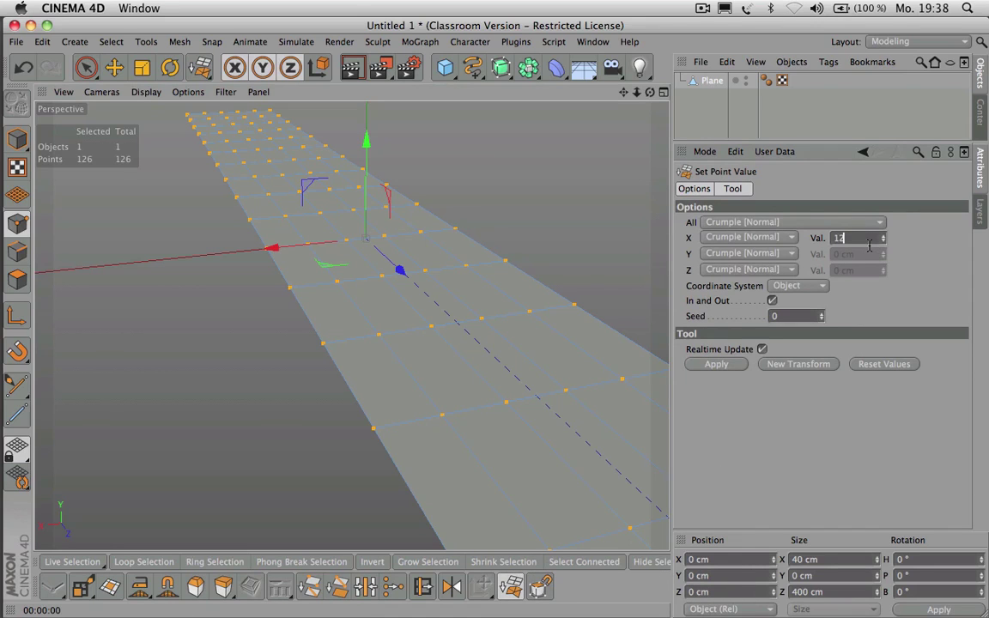
click(715, 365)
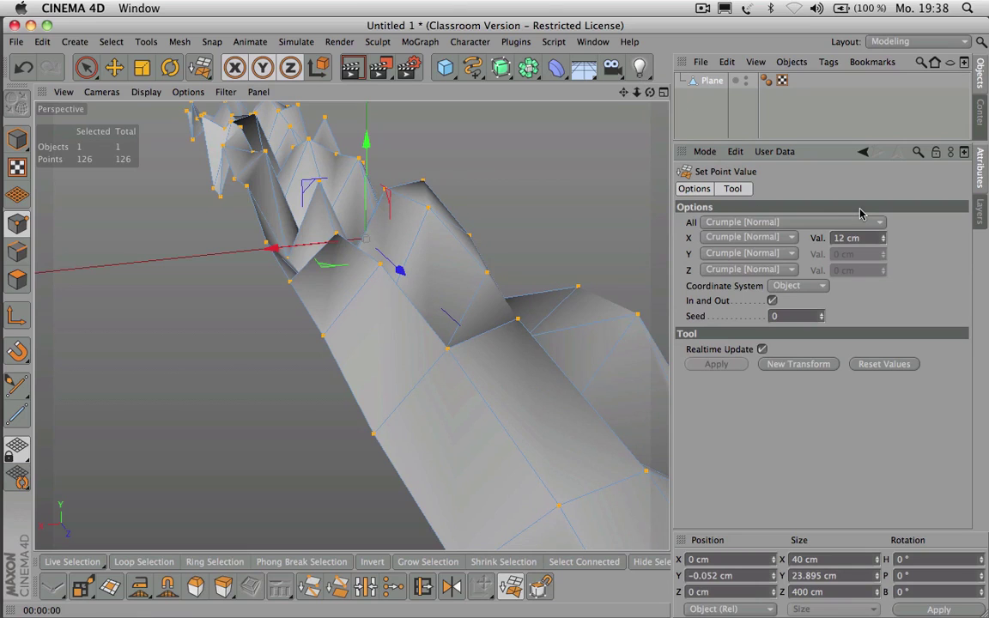
drag(882, 239, 883, 244)
drag(651, 93, 352, 325)
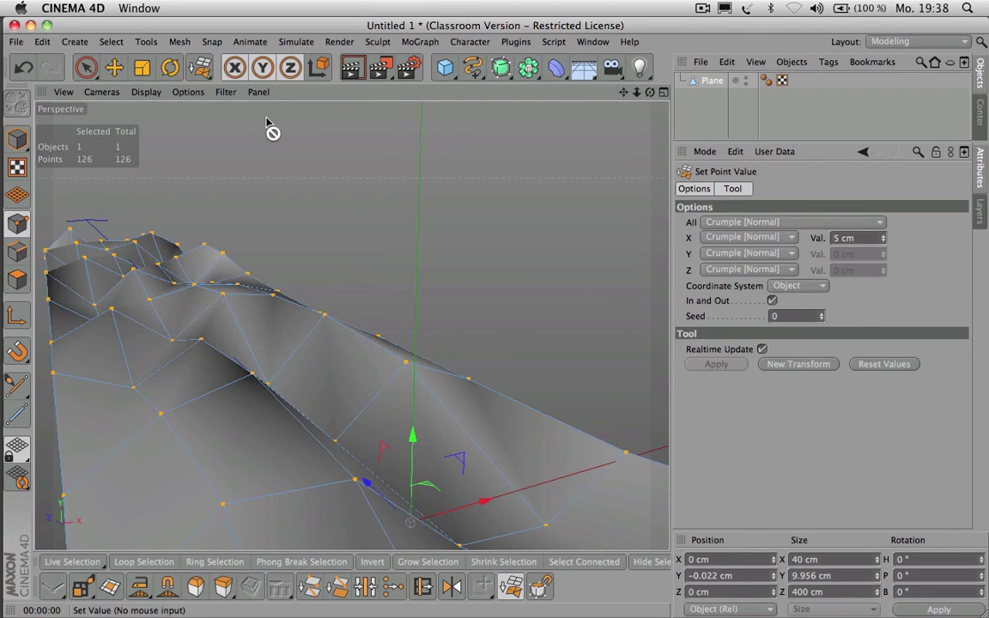
Step: In polygon mode, select a patch of polygons across the crumpled strip with Live Selection and grow the selection
click(78, 67)
drag(636, 93, 648, 137)
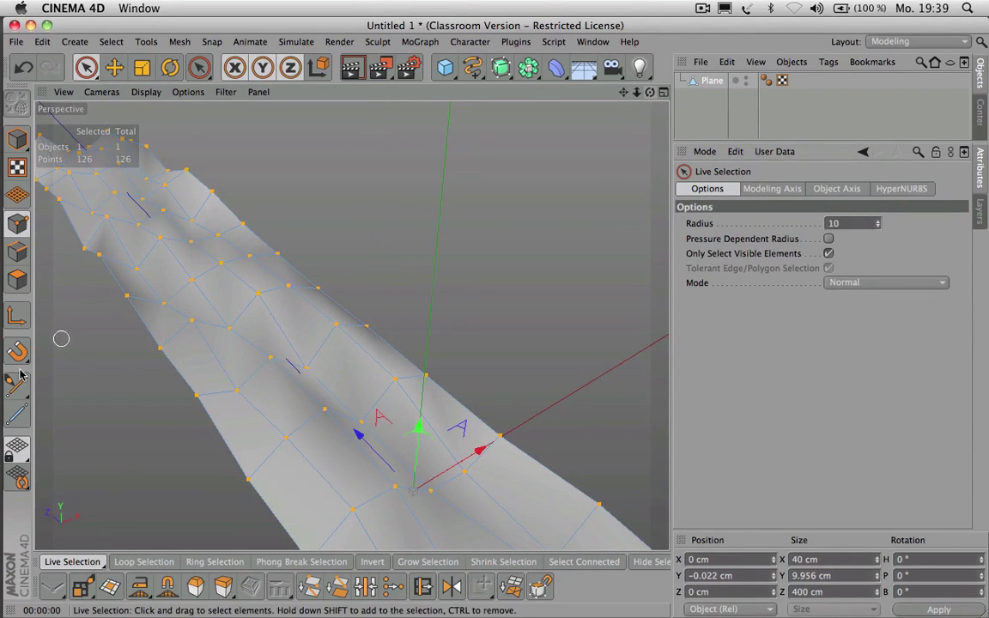
click(17, 279)
click(289, 297)
mouse_move(263, 302)
mouse_down()
mouse_move(243, 347)
mouse_move(208, 358)
mouse_move(275, 397)
mouse_move(328, 384)
mouse_move(247, 435)
mouse_up()
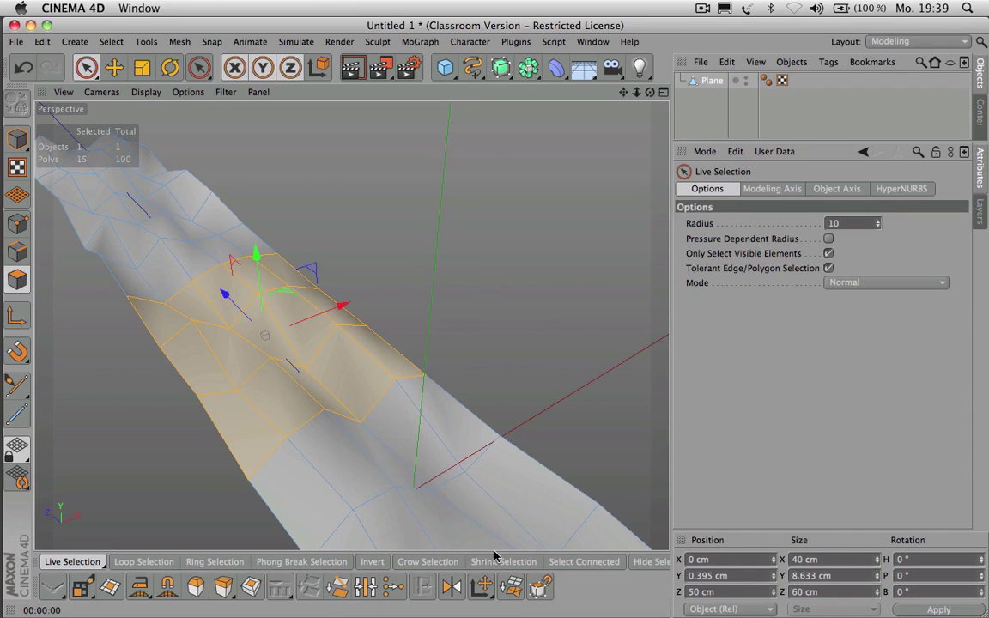
click(440, 564)
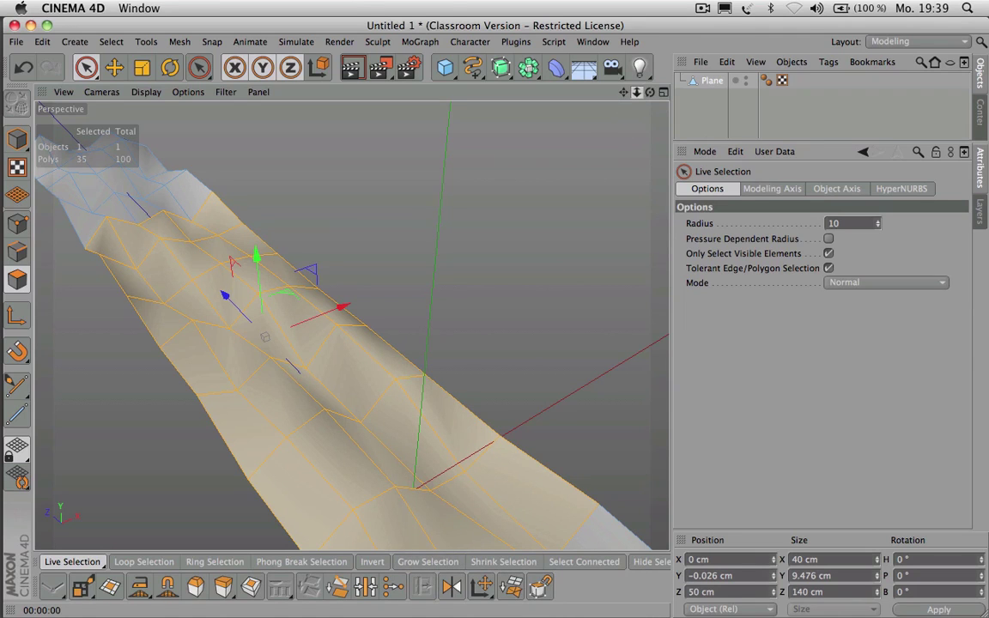
drag(636, 92, 588, 92)
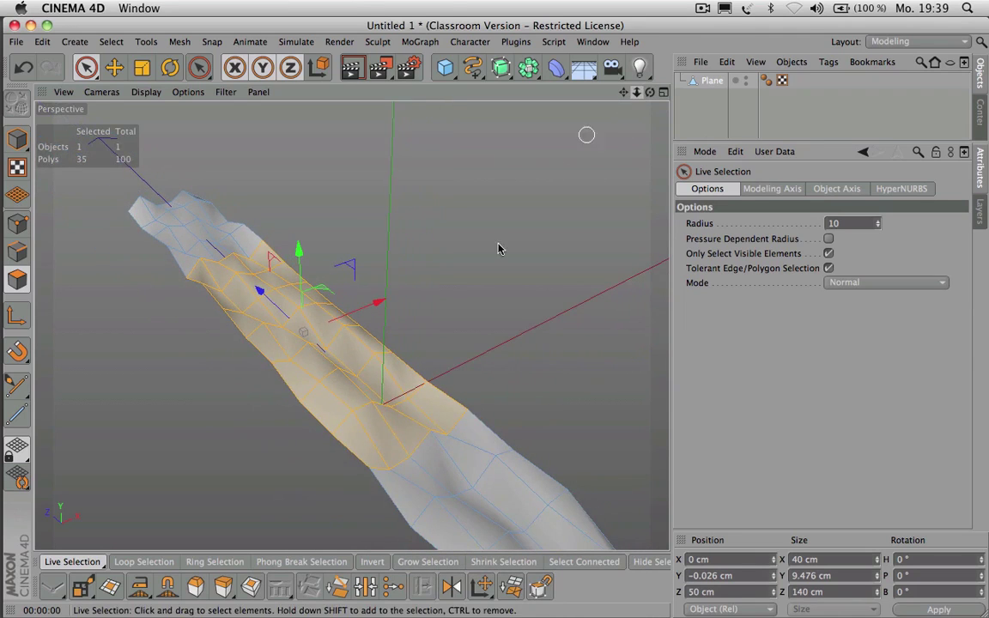
Step: Select two neighbouring polygons near the strip's centre, grow the selection, and shrink it again
click(407, 417)
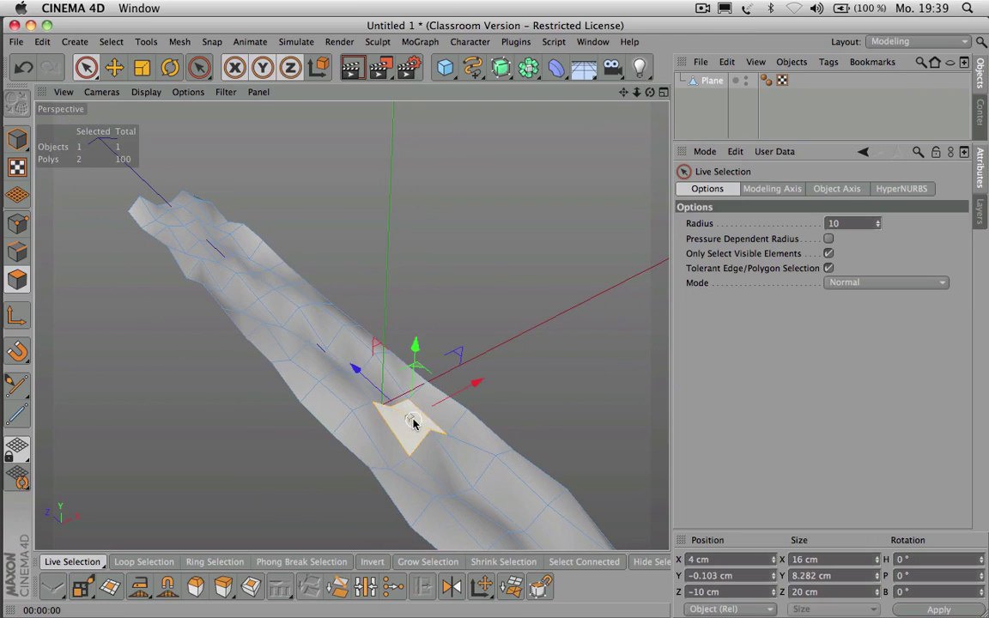
click(417, 567)
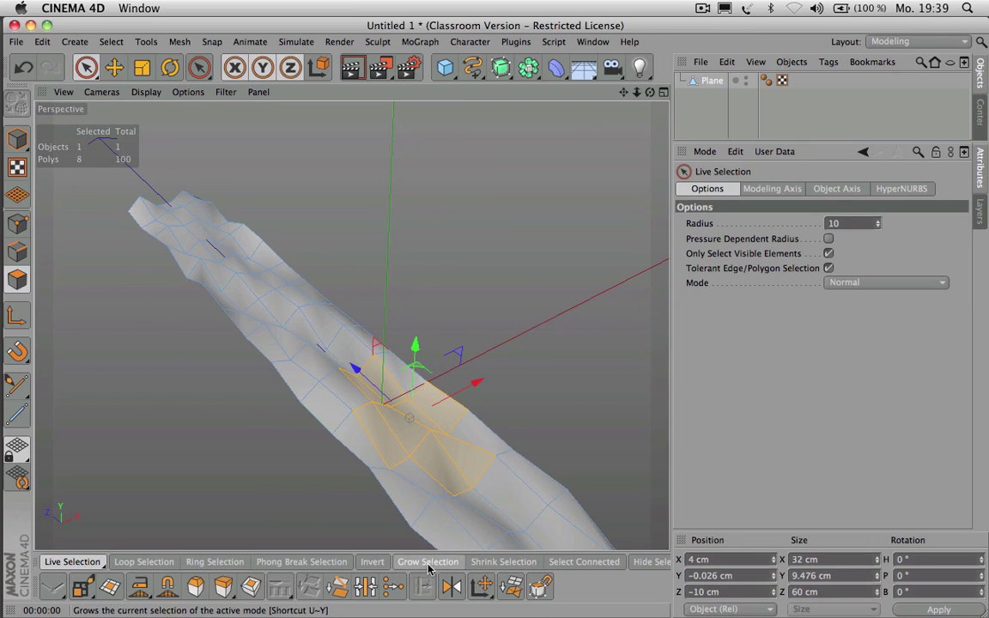
click(495, 563)
click(496, 563)
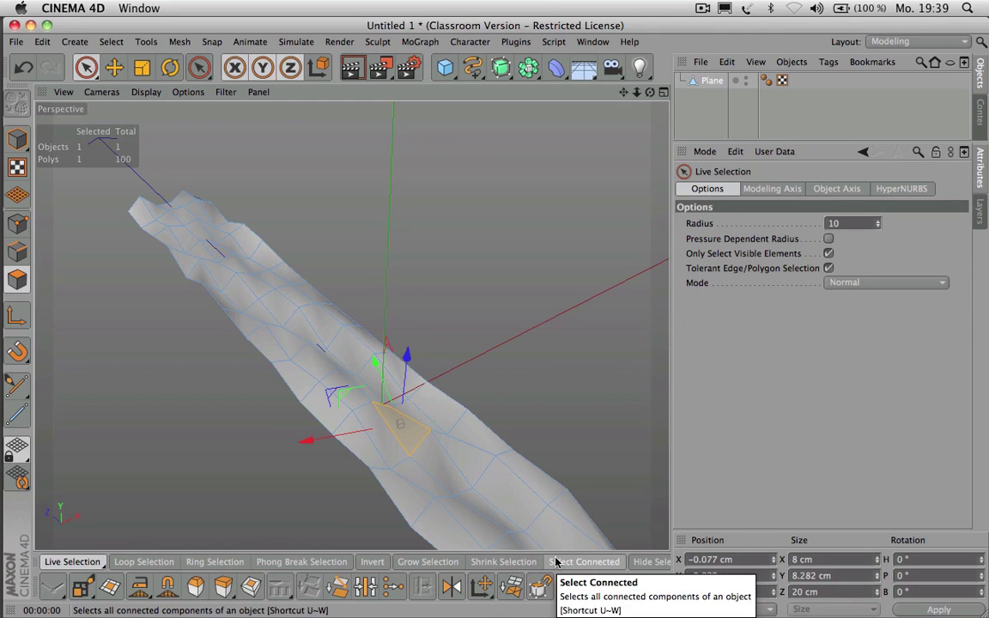
Step: Extend a small polygon selection to the whole strip with Select Connected, and delete a two-row band of polygons across the strip's middle
click(274, 312)
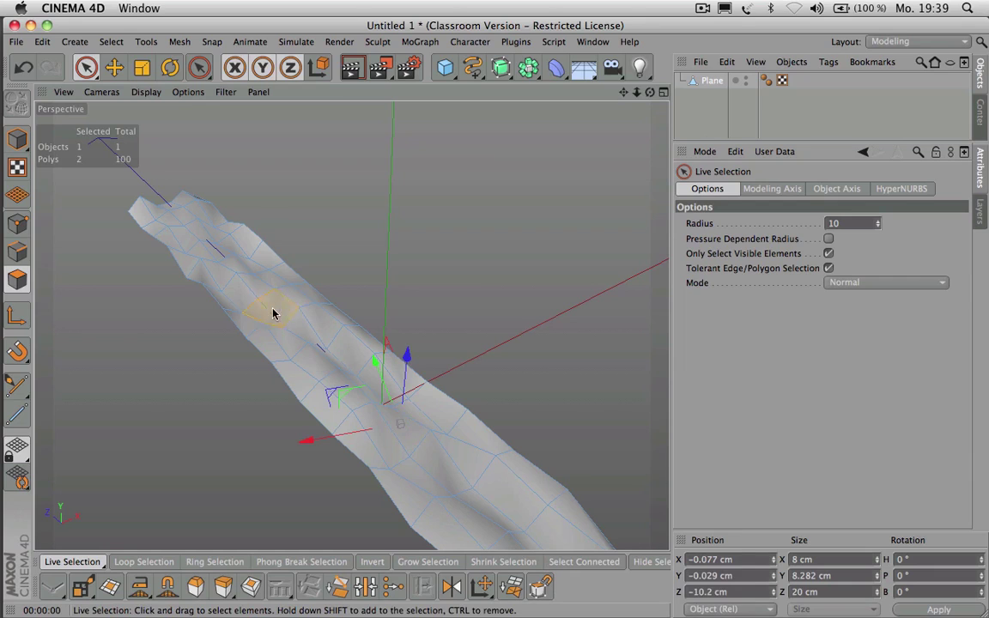
click(567, 562)
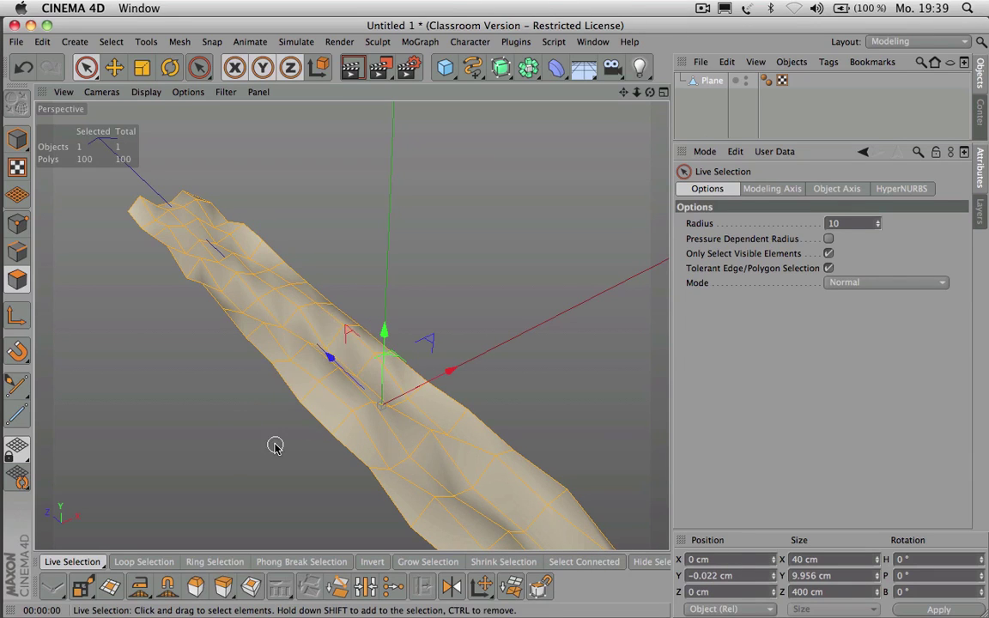
mouse_move(276, 446)
mouse_down()
mouse_move(481, 364)
mouse_move(275, 445)
mouse_up()
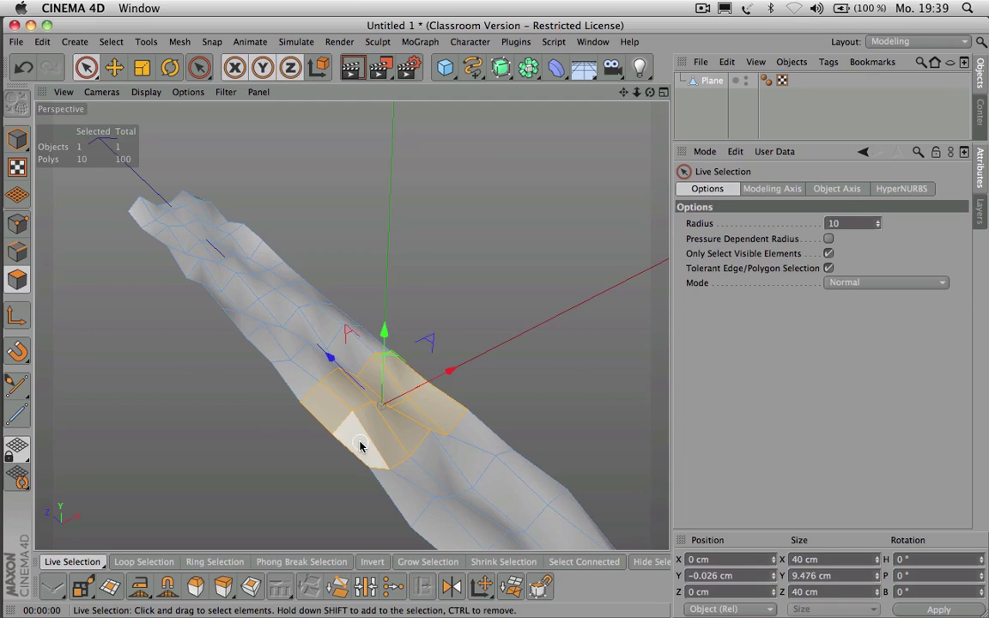
key(Delete)
Step: Select two polygons on the far piece of the split strip and extend the selection to that entire piece with Select Connected
click(285, 302)
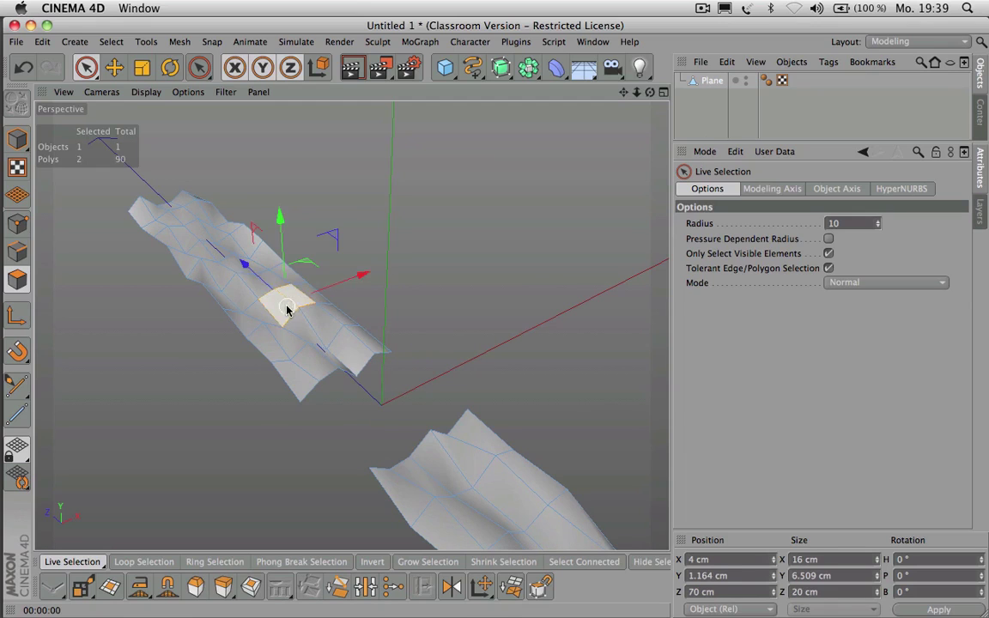
click(564, 562)
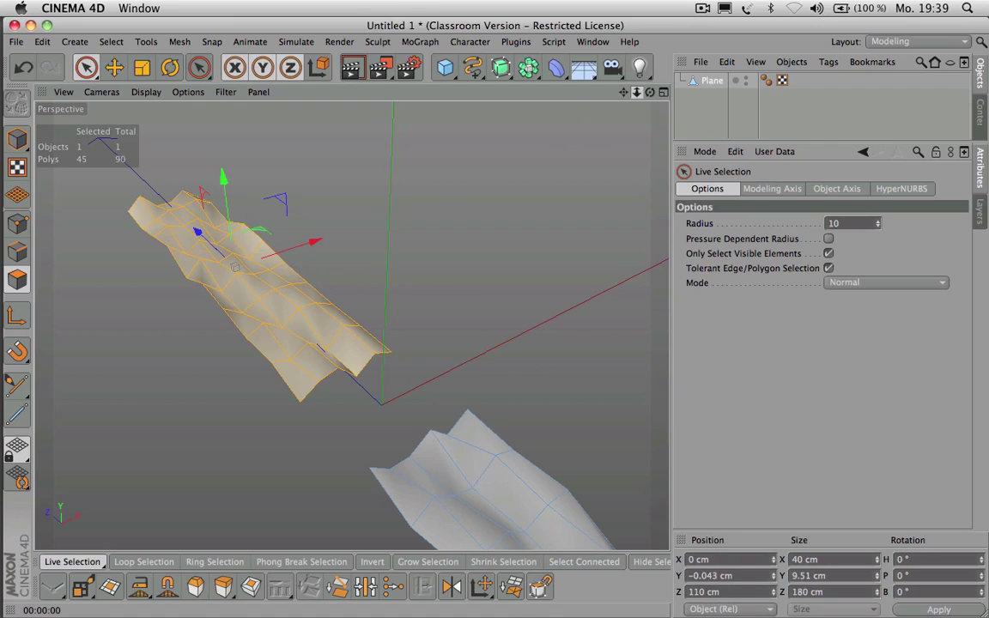
drag(636, 91, 558, 92)
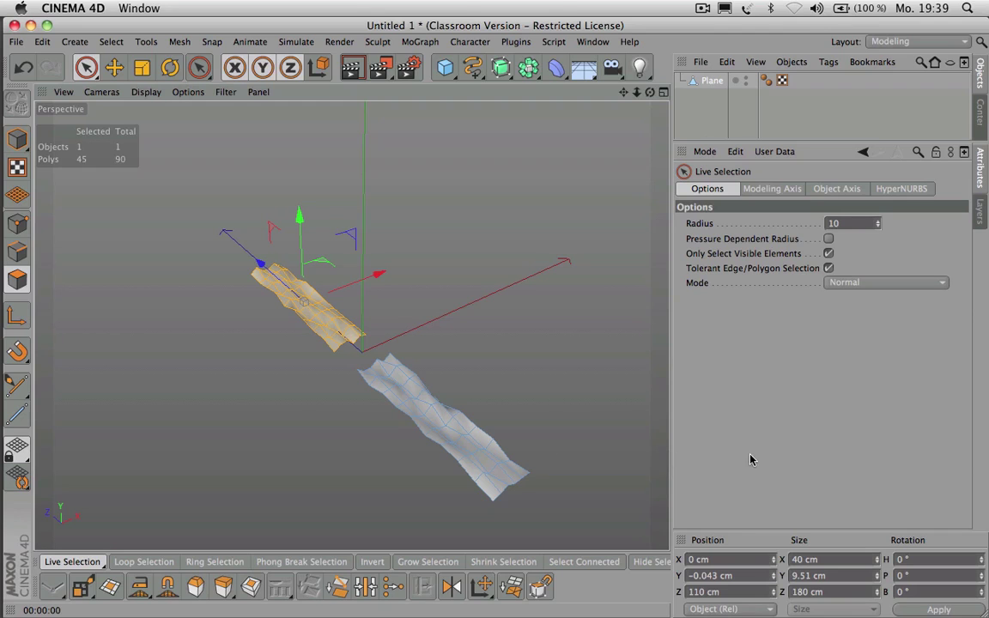
Step: Shrink the far piece's polygon selection by one ring so its border polygons are left out
click(511, 587)
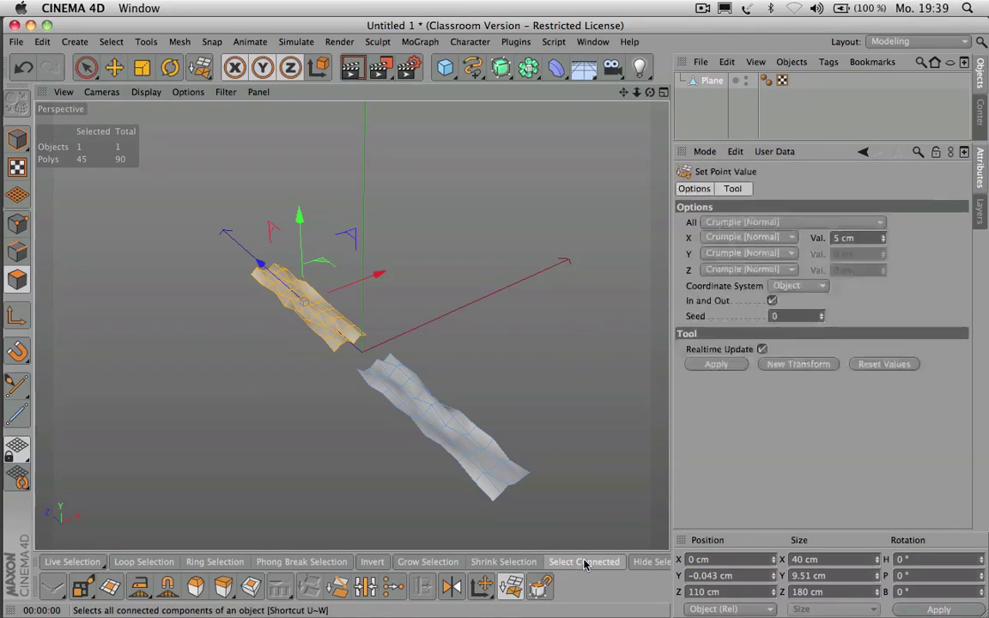
key(space)
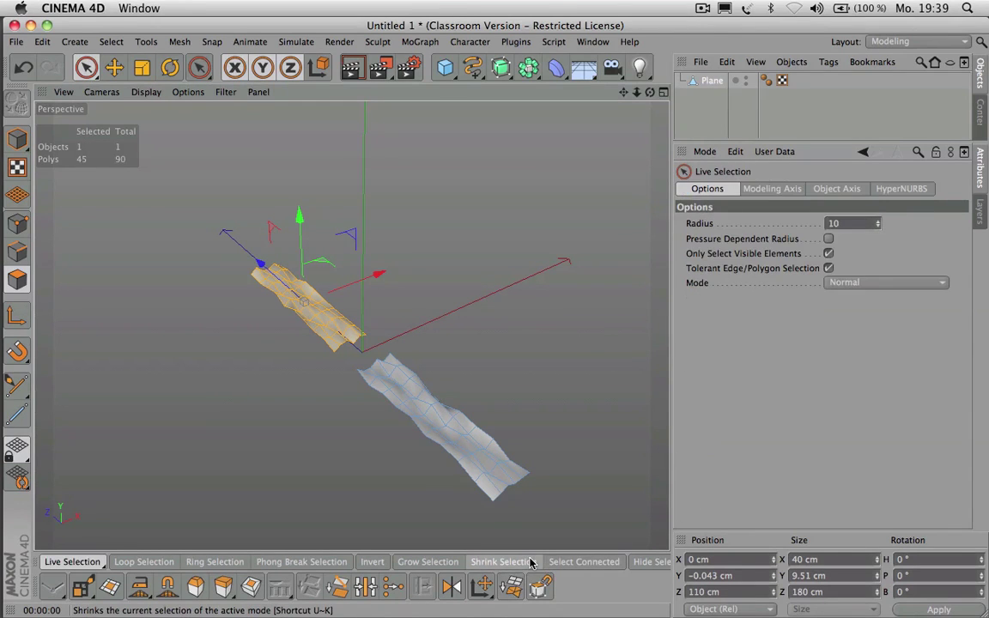
click(468, 564)
key(space)
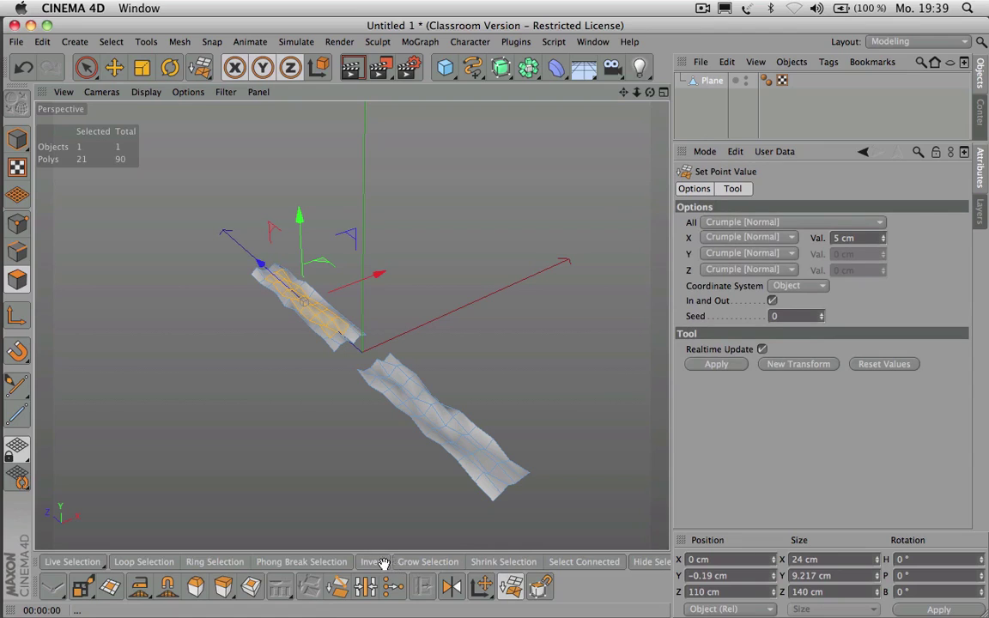
Step: Open the Convert Selection dialog and place it beside the far piece of the strip
middle_drag(384, 562, 78, 558)
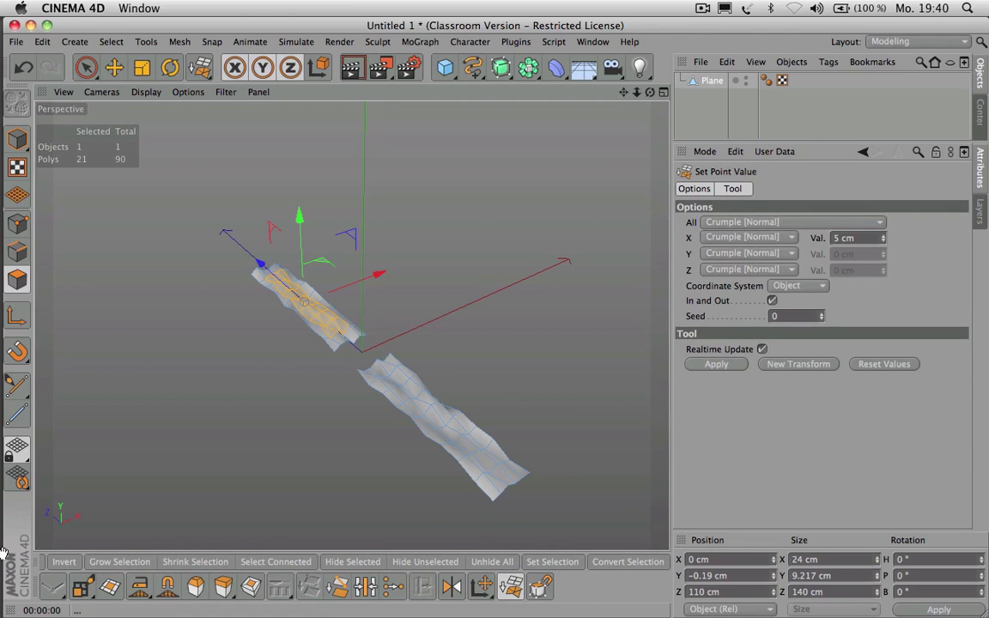
middle_drag(4, 553, 56, 546)
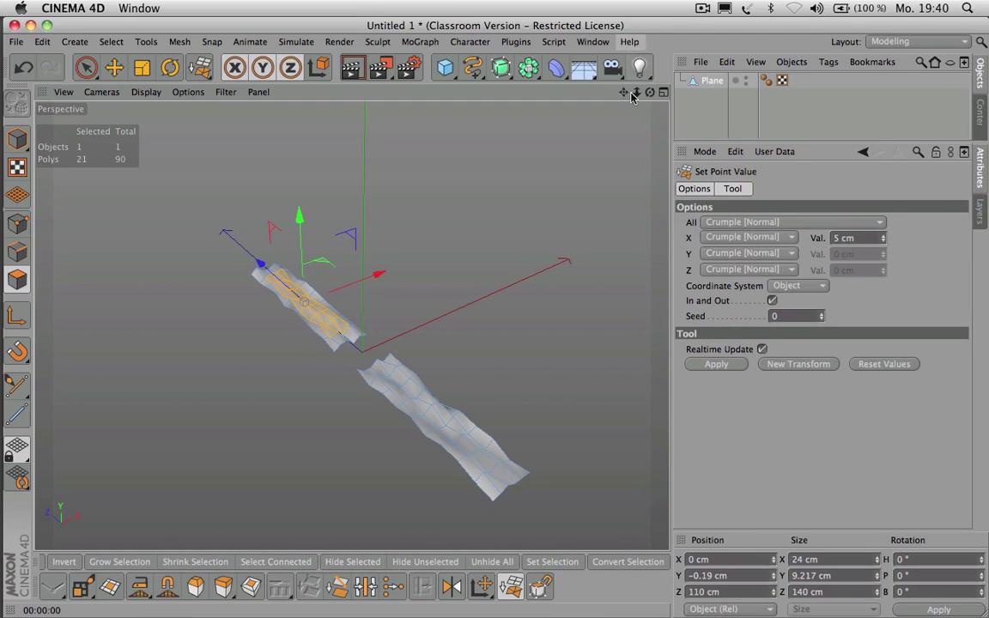
drag(637, 92, 348, 326)
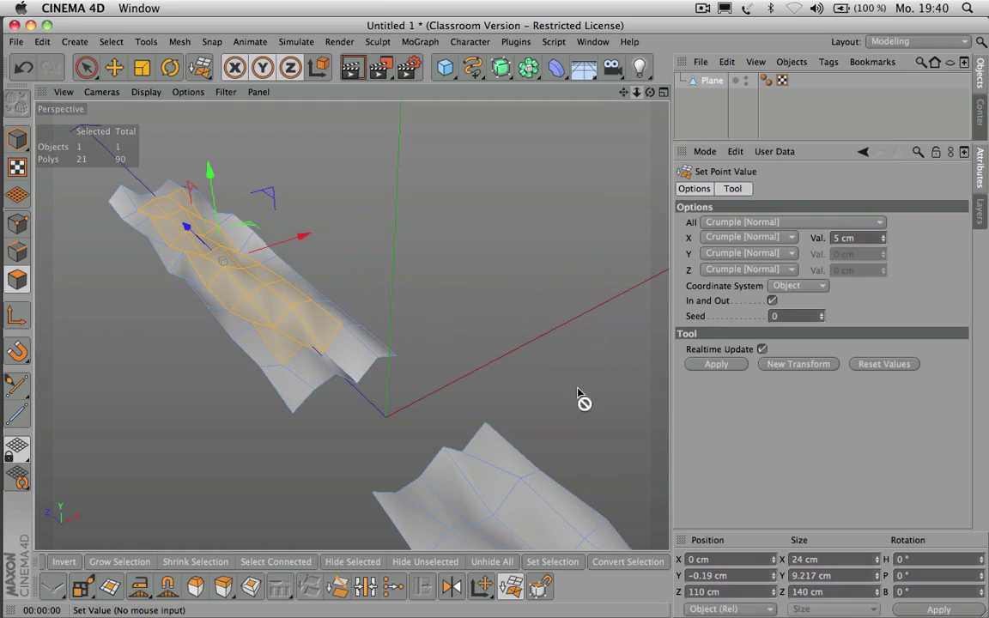
click(627, 562)
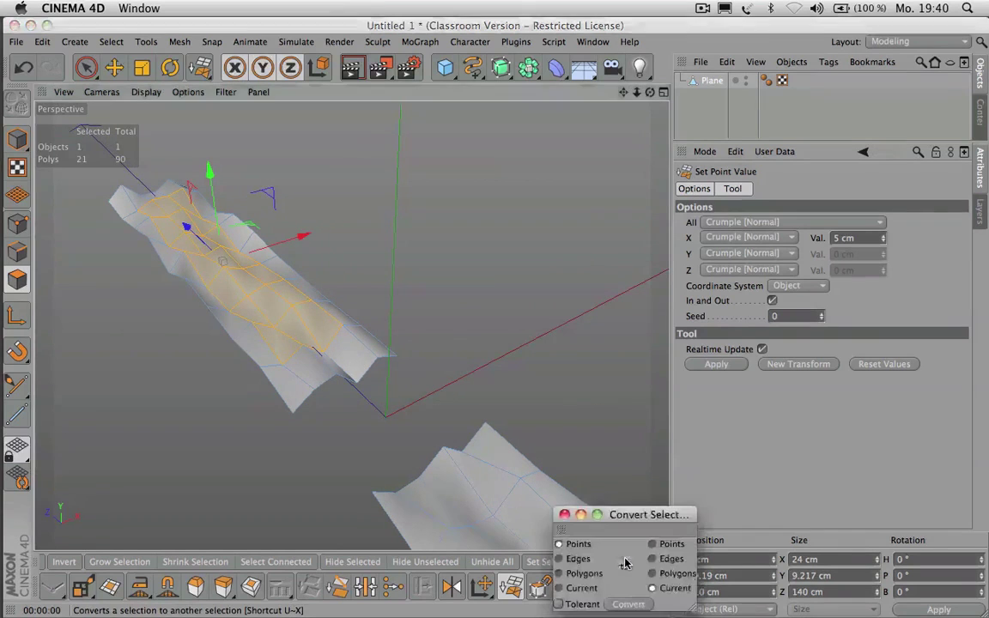
drag(627, 514, 535, 265)
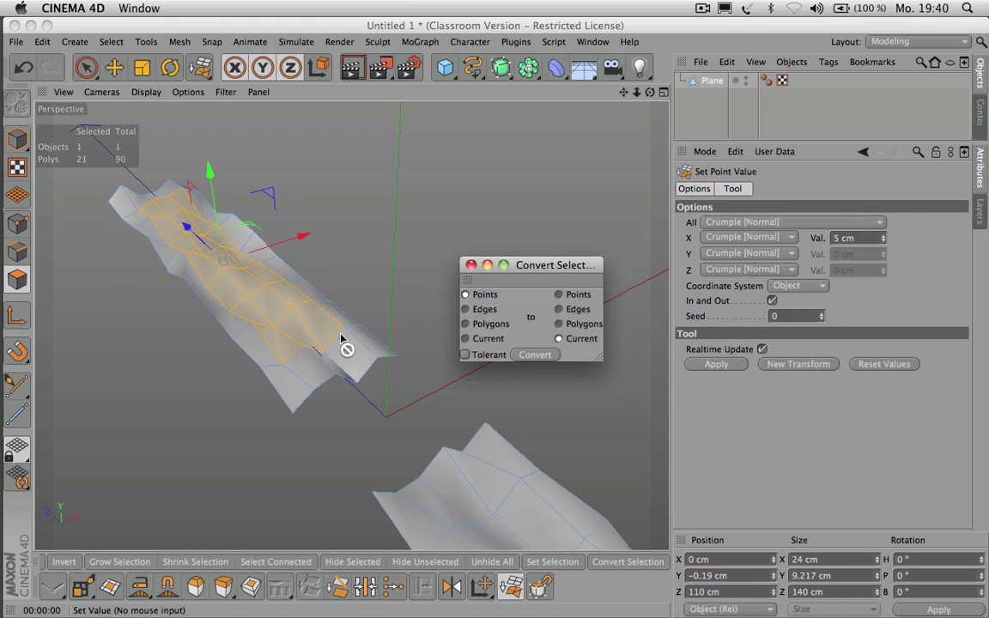
Step: Try converting the selection from Points to Current, and undo the conversion
click(531, 355)
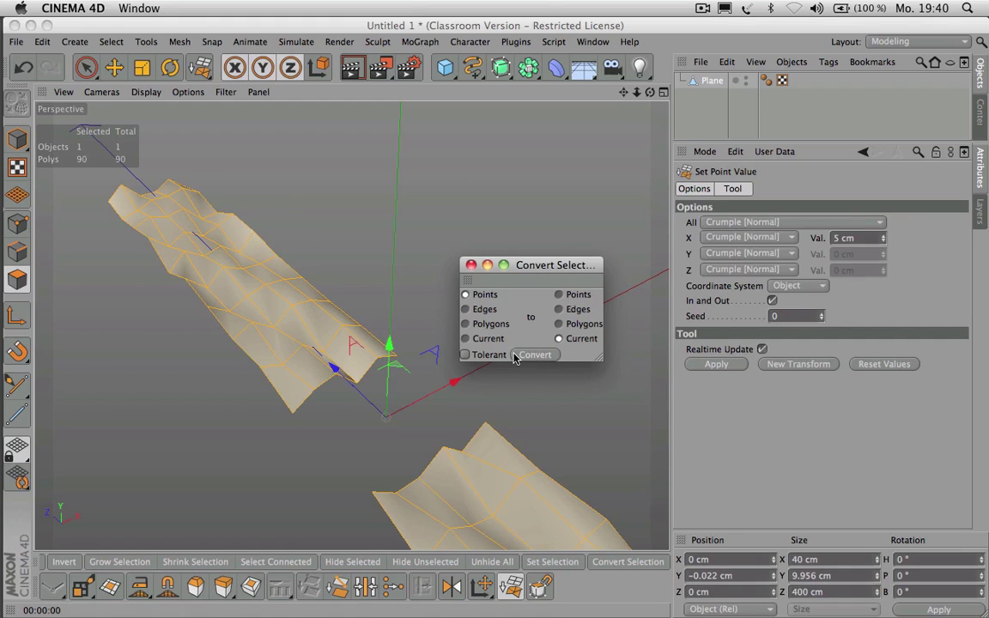
key(super+z)
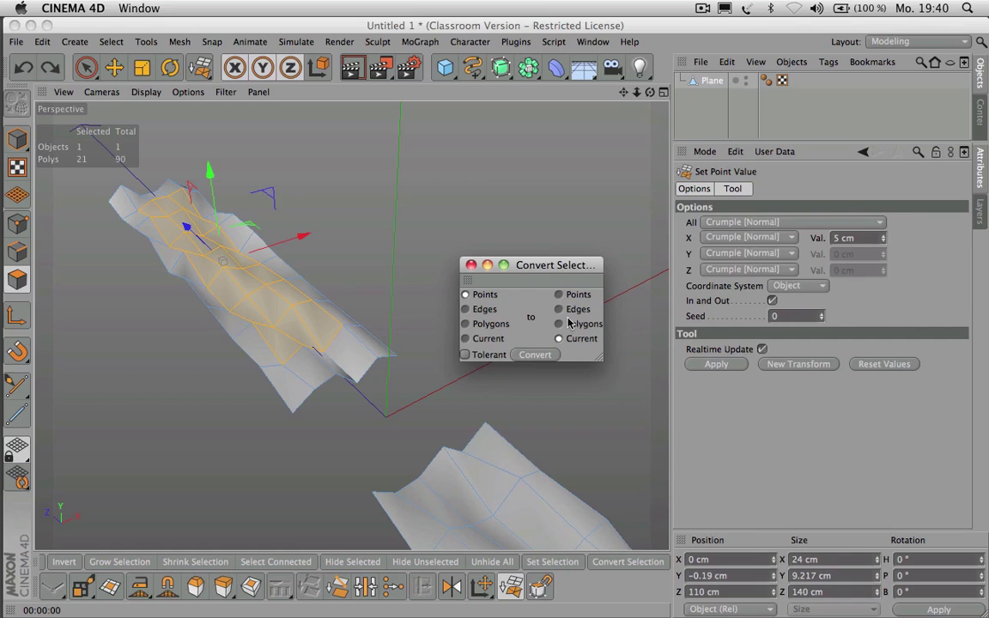
Step: Convert the polygon selection on the far piece to Points and close the Convert Selection dialog
click(493, 326)
click(558, 295)
click(539, 355)
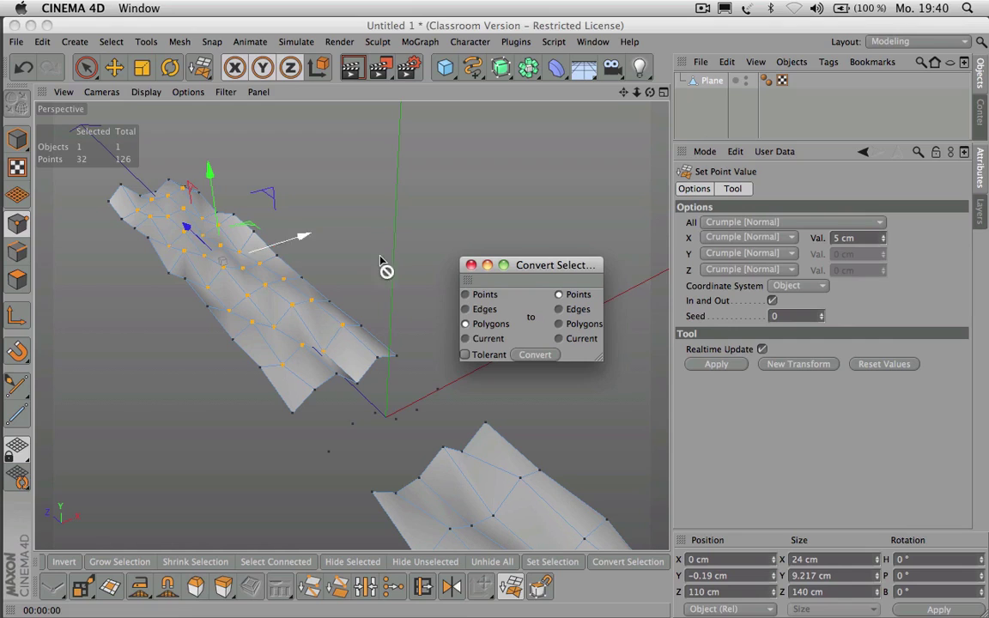
click(469, 265)
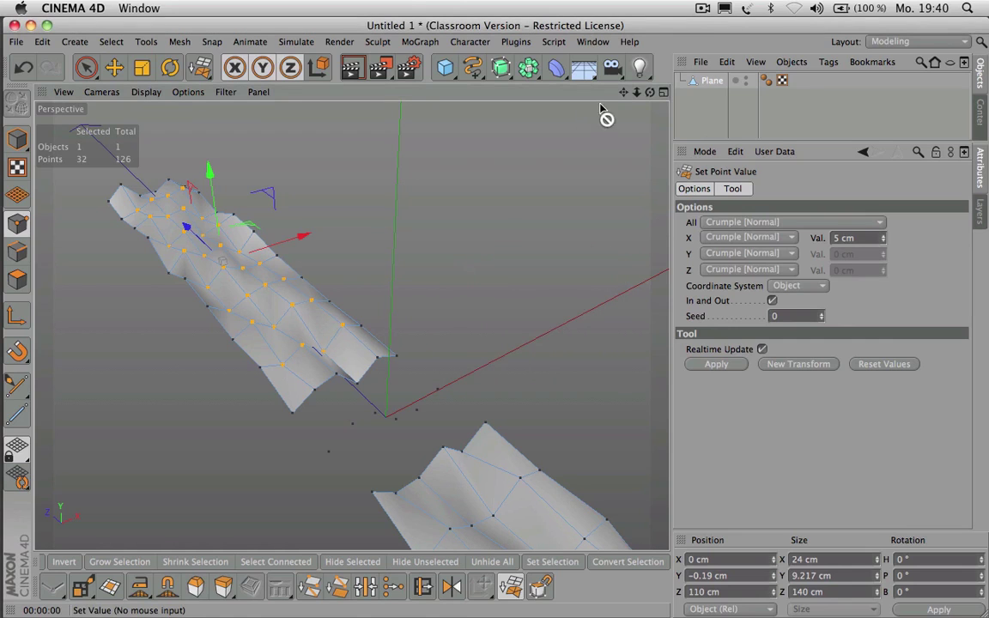
drag(650, 92, 649, 107)
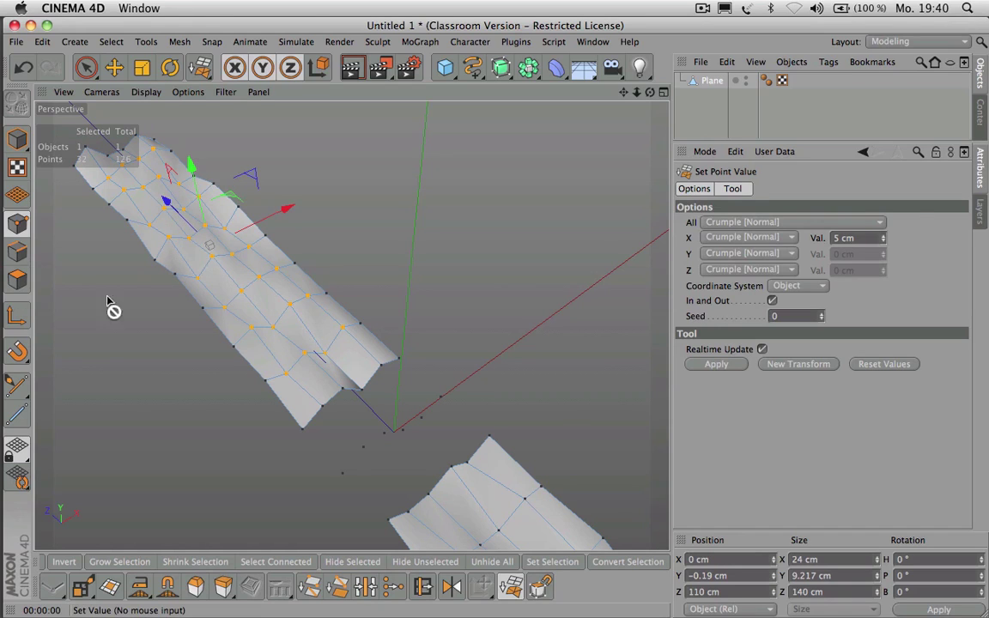
Step: In polygon mode, select a six-polygon patch on the far piece with Live Selection and transfer the selection to edge mode
click(17, 280)
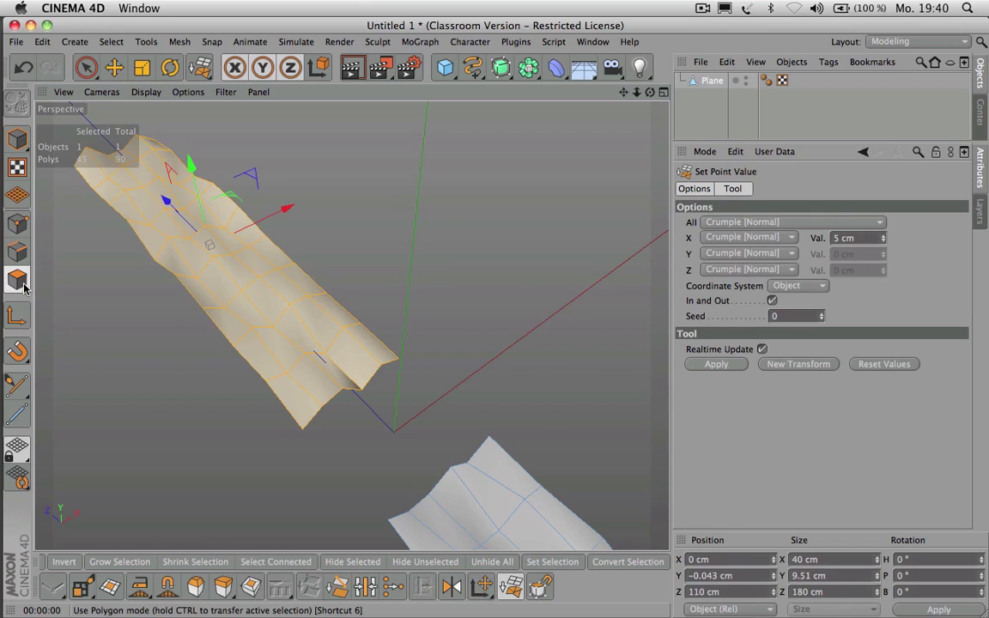
click(85, 67)
click(249, 287)
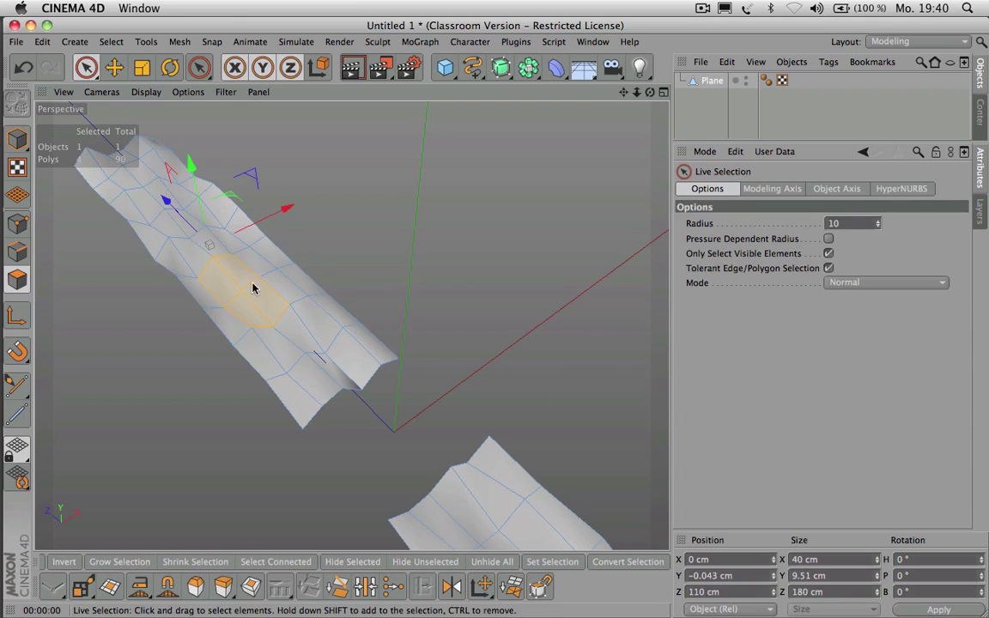
click(257, 285)
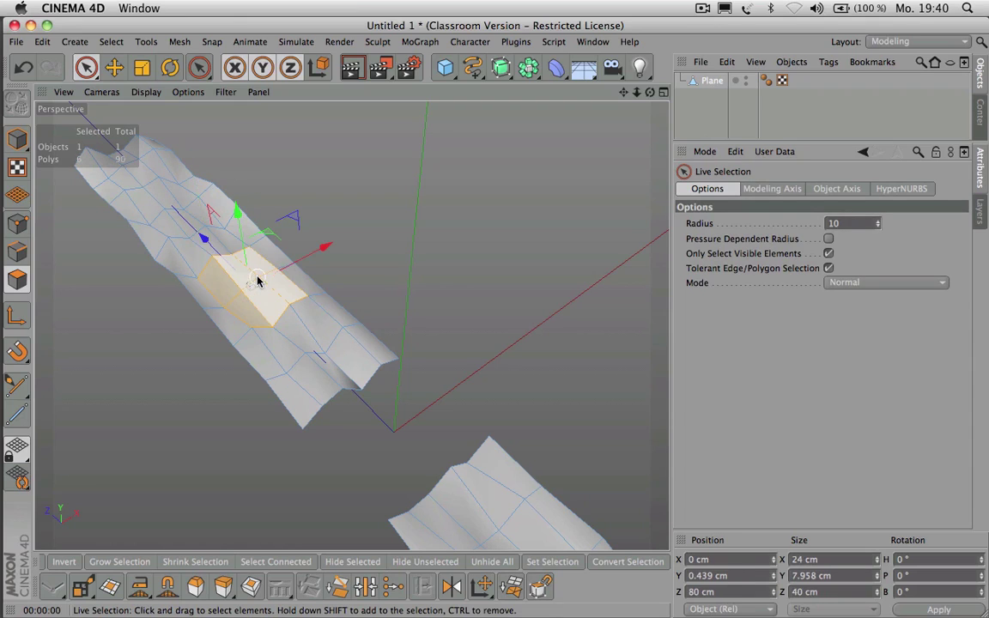
ctrl+click(19, 254)
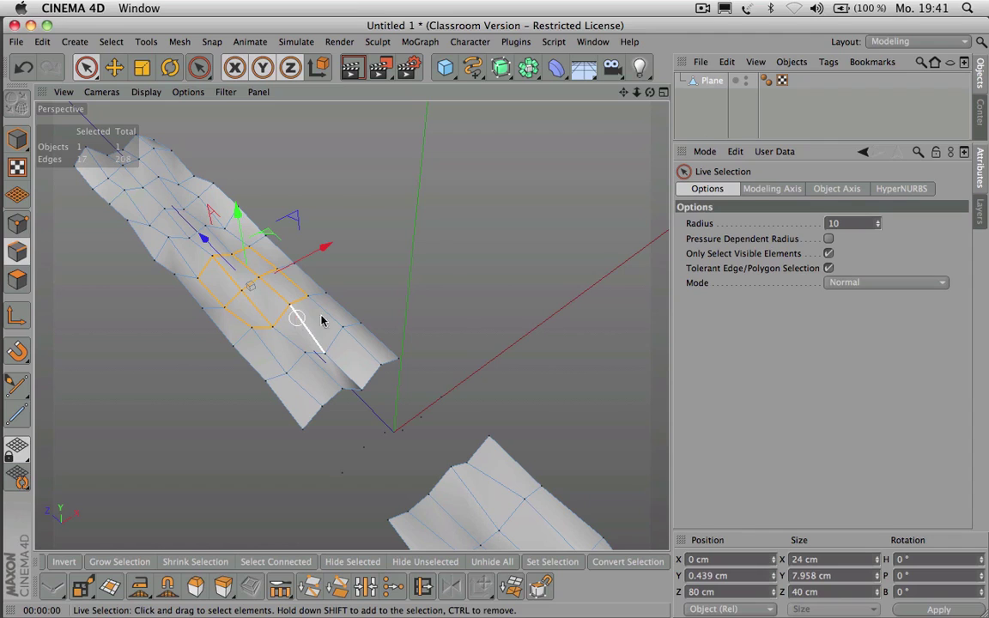
Step: In point mode, select the six leftover points in the gap between the two strip pieces
ctrl+click(19, 232)
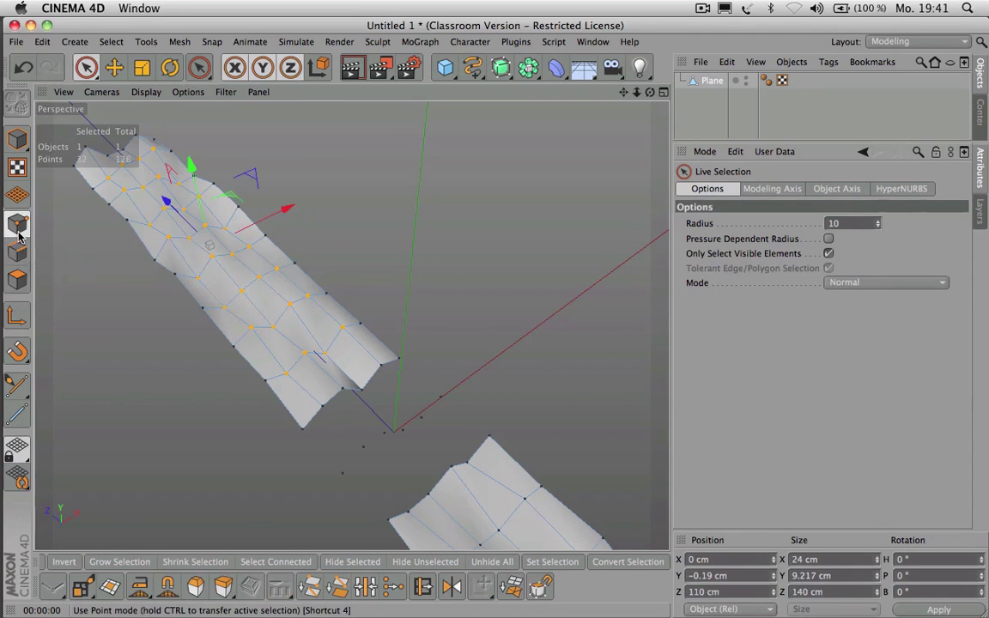
mouse_move(464, 374)
mouse_down()
mouse_move(419, 416)
mouse_move(375, 432)
mouse_move(344, 476)
mouse_move(399, 413)
mouse_up()
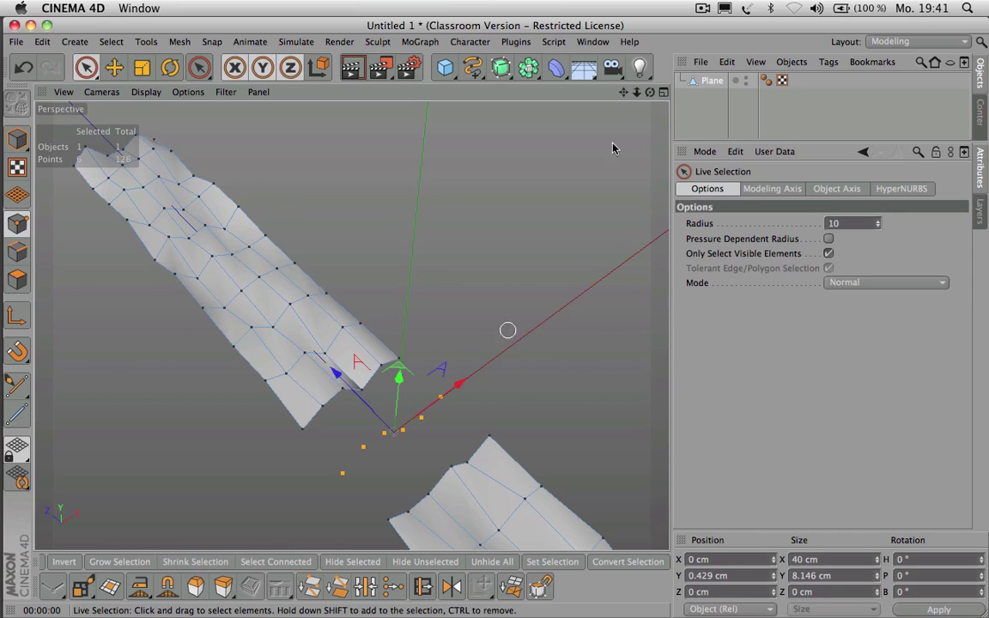
drag(650, 92, 592, 172)
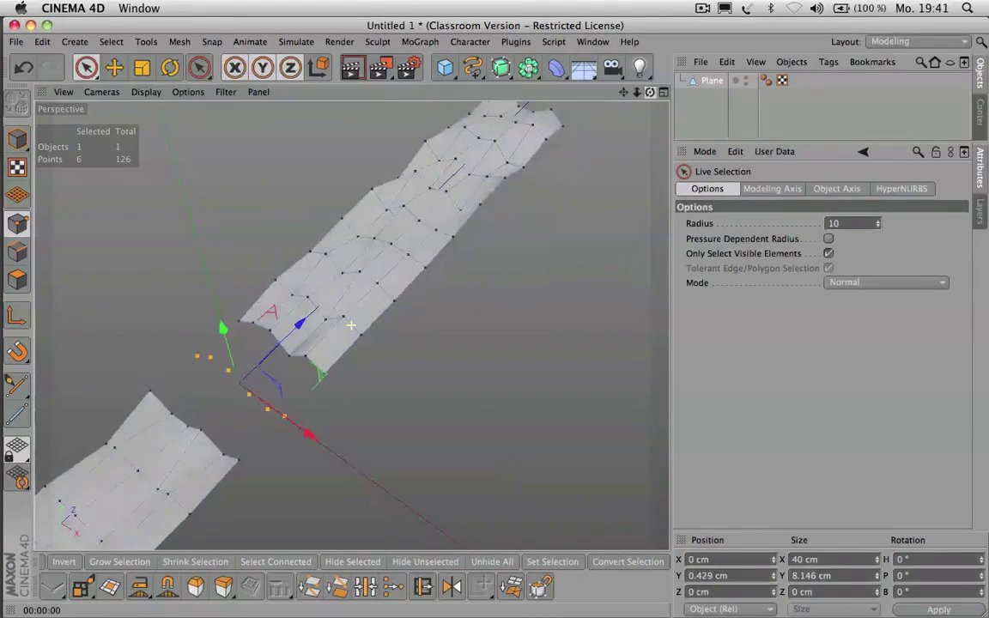
Step: In polygon mode, delete the four polygons at the corner of the far piece next to the gap
ctrl+click(17, 279)
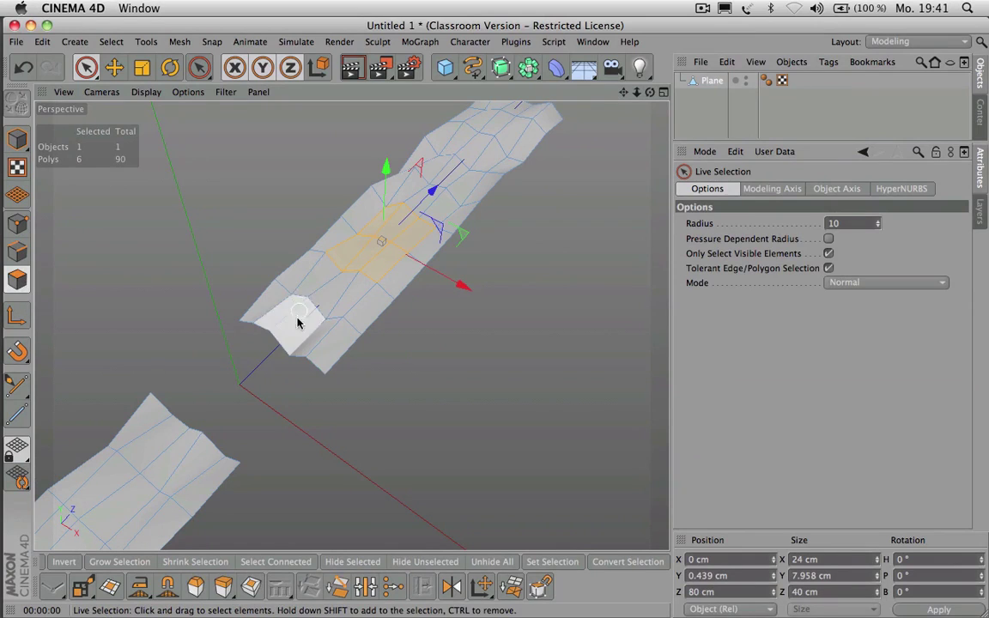
drag(336, 337, 325, 285)
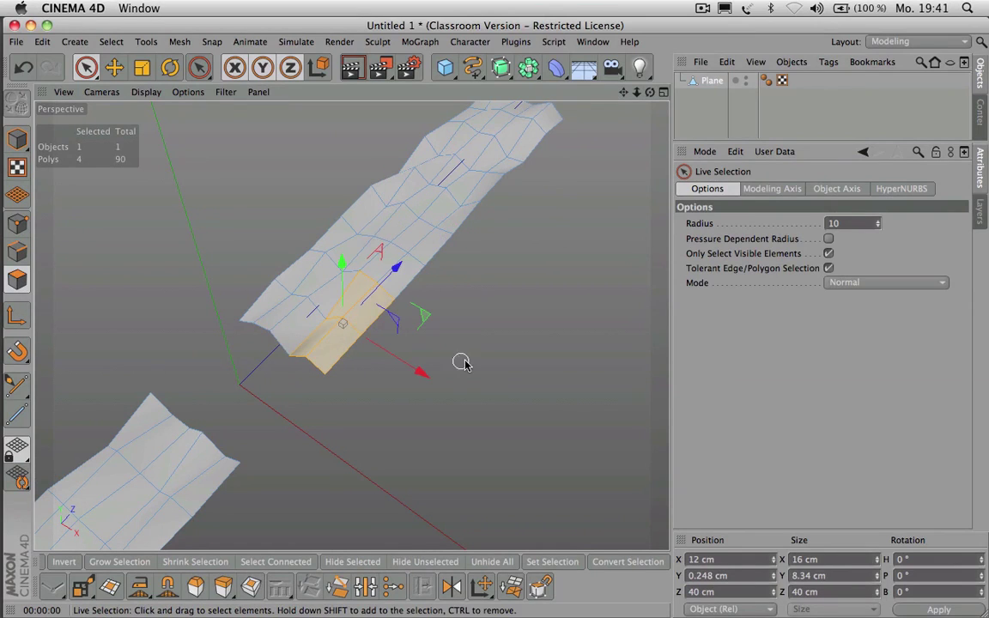
key(Delete)
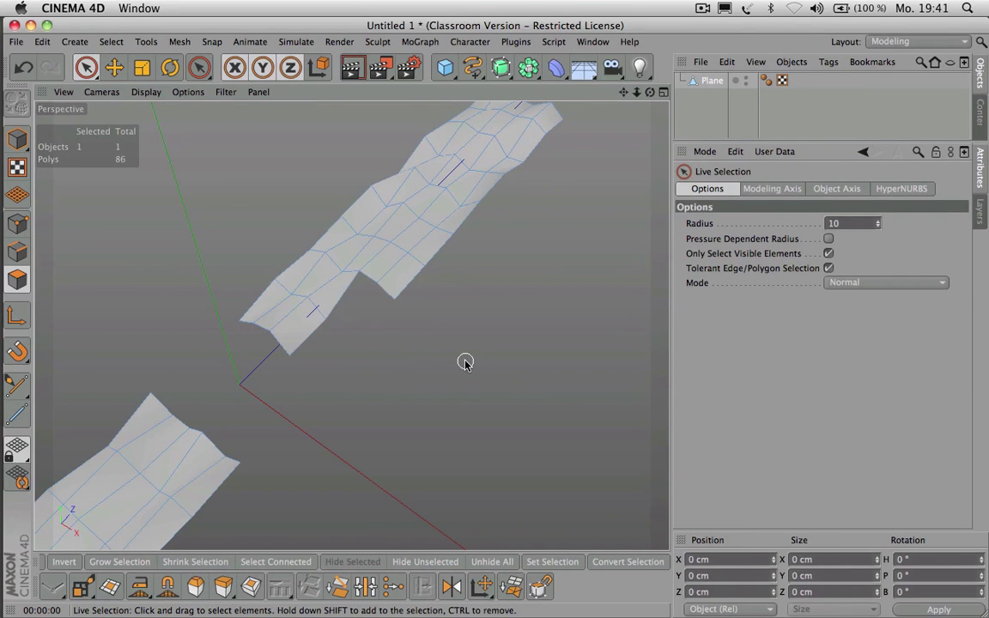
Step: In point mode, move the outer leftover point below the cut-out notch along X to about 37.4 cm, and select the neighbouring leftover point
click(18, 221)
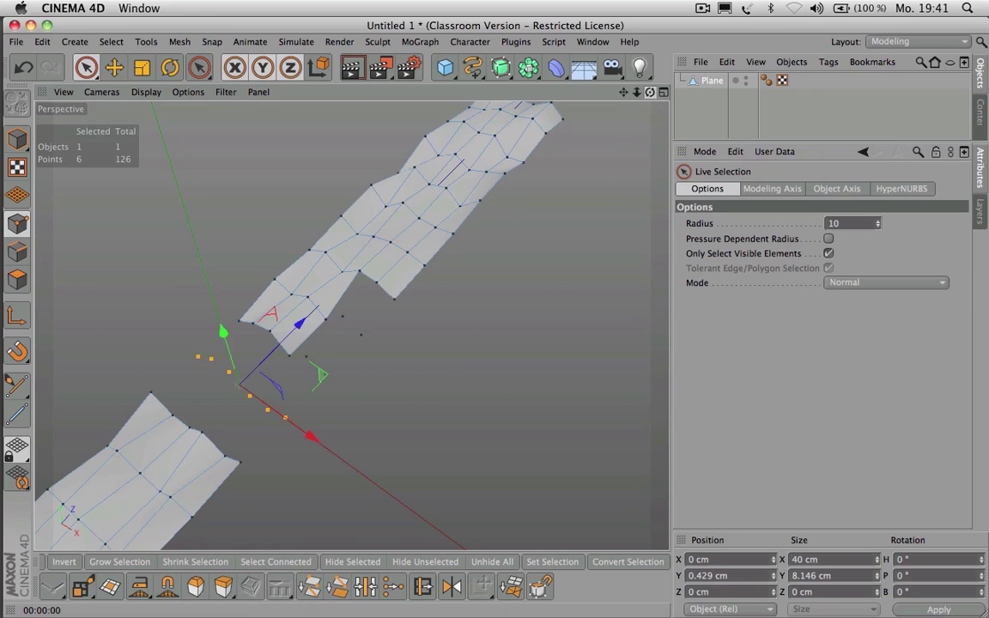
mouse_move(650, 92)
mouse_down()
mouse_move(584, 43)
mouse_move(648, 91)
mouse_up()
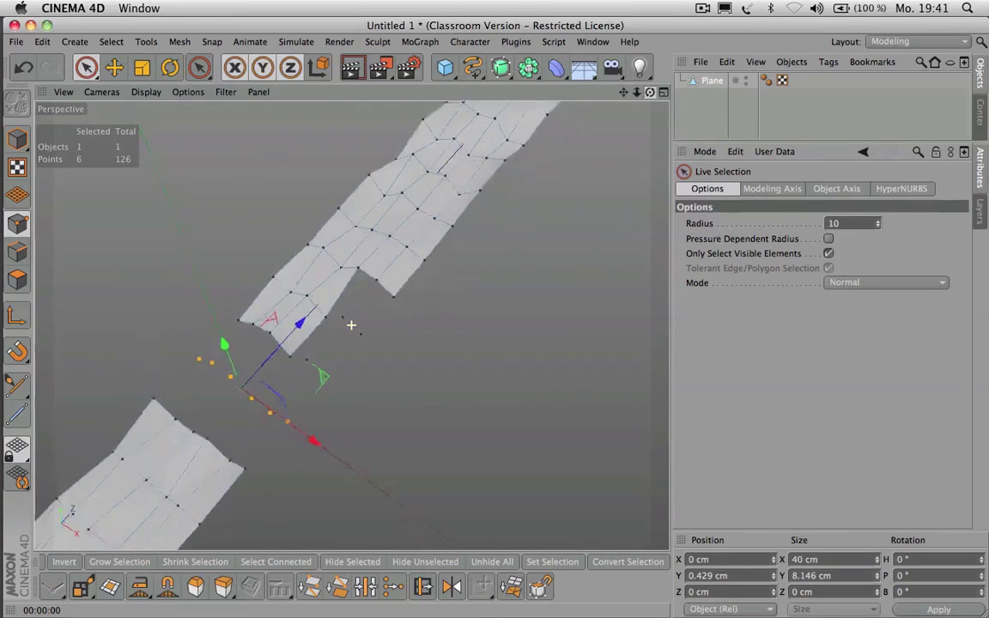
alt+drag(351, 324, 351, 324)
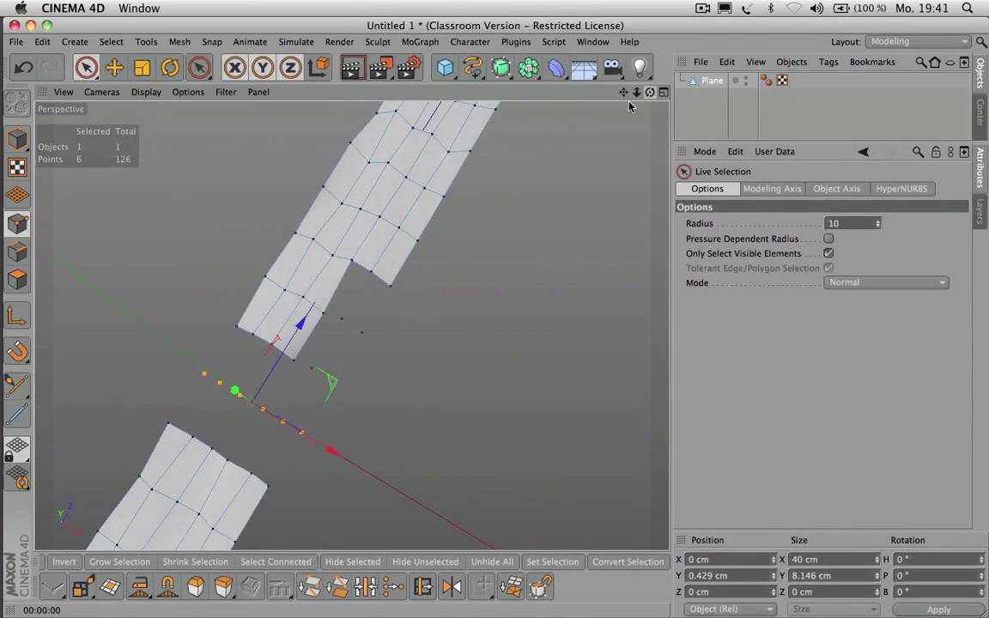
click(360, 336)
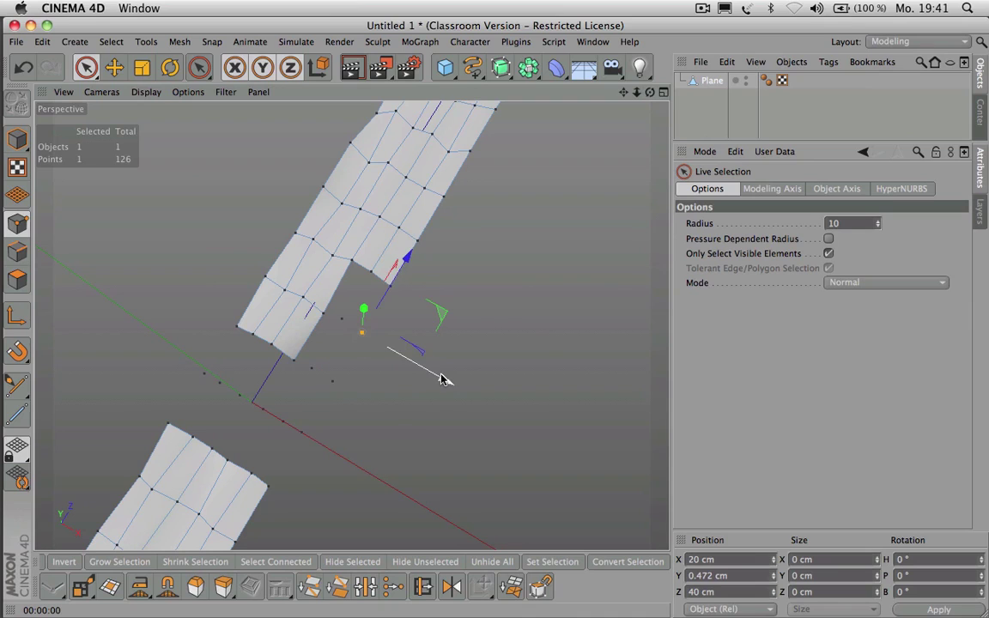
drag(442, 382, 490, 405)
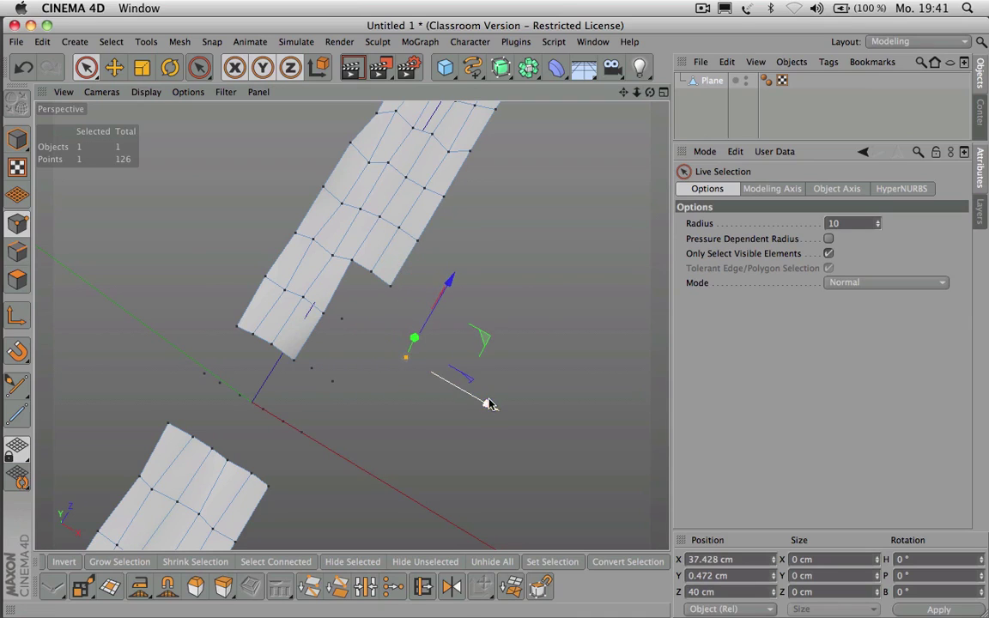
click(567, 289)
click(342, 318)
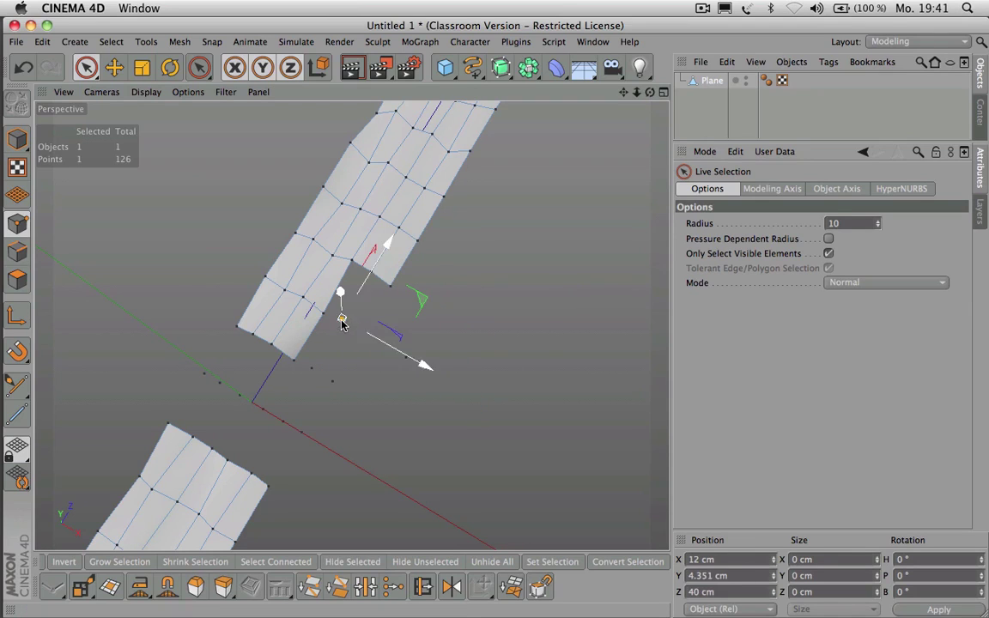
Step: Move the selected leftover point along X to about 16.6 cm and create a four-point polygon joining both moved points to the notch's outer edge
drag(424, 364, 435, 371)
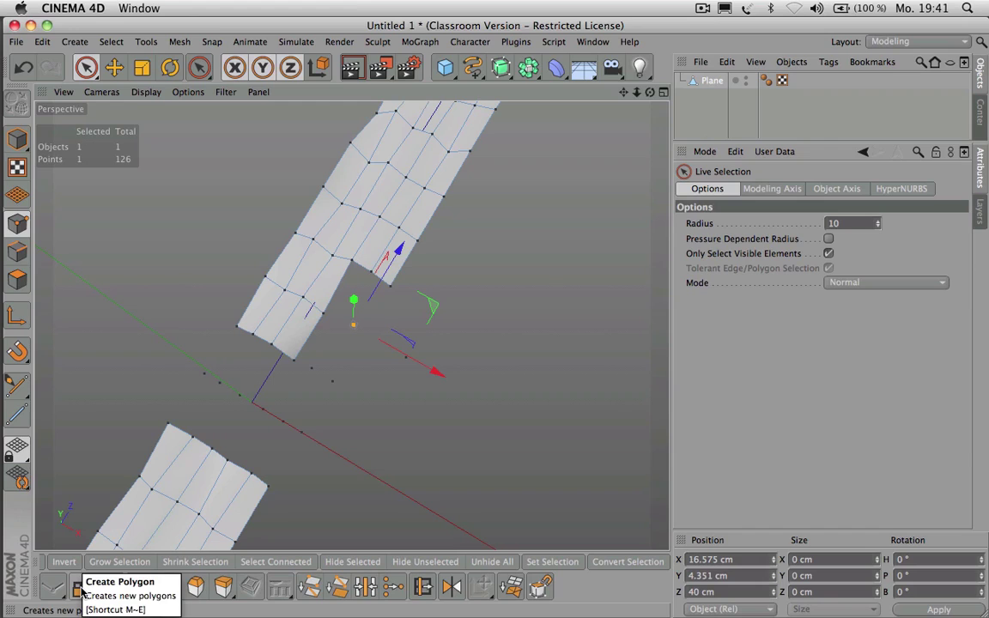
mouse_move(86, 588)
mouse_down()
mouse_move(137, 603)
mouse_move(91, 601)
mouse_up()
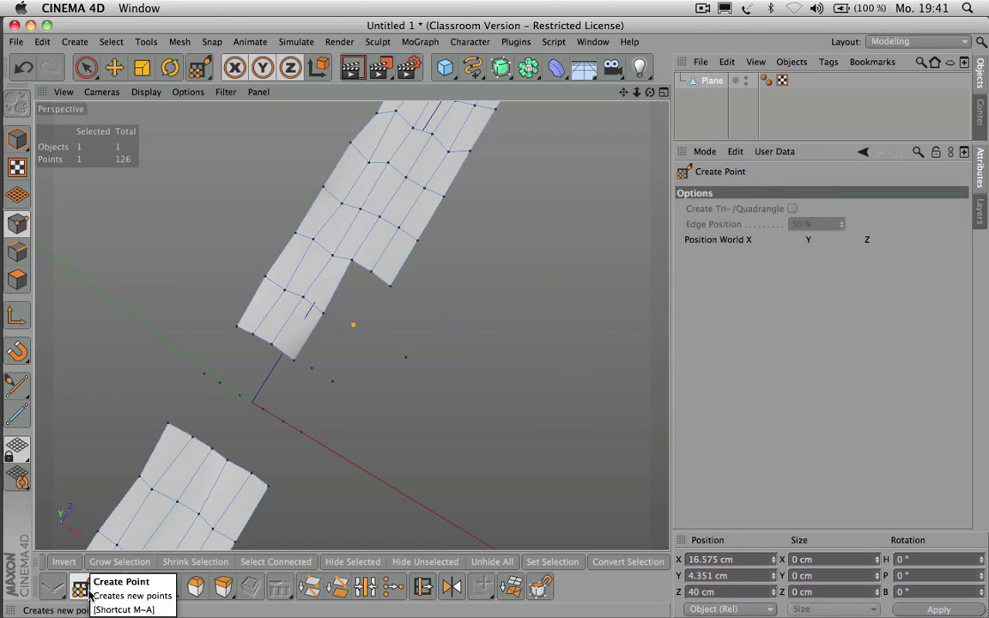
drag(90, 589, 109, 604)
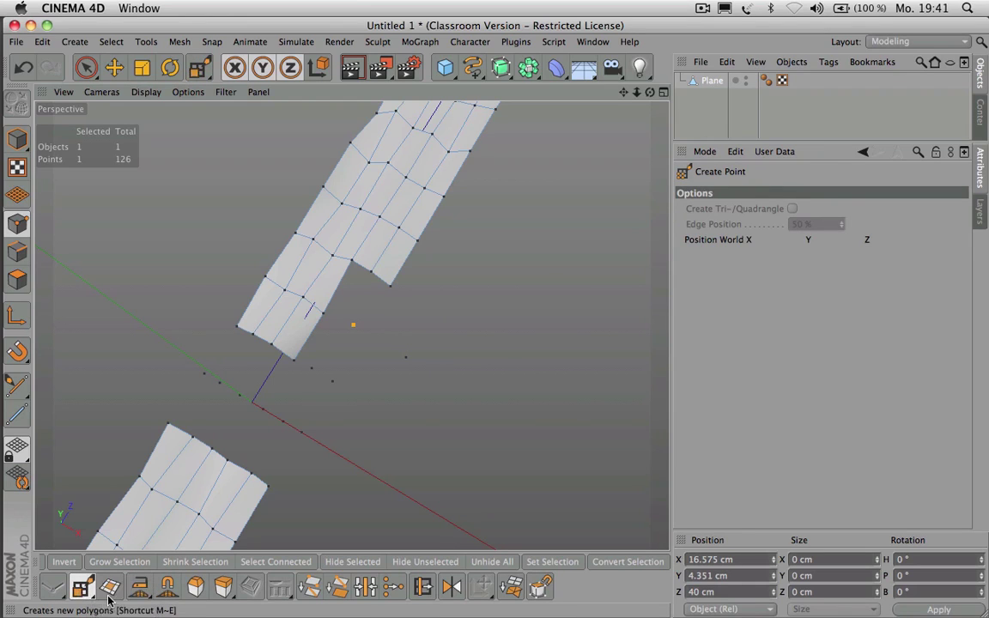
click(371, 275)
click(354, 325)
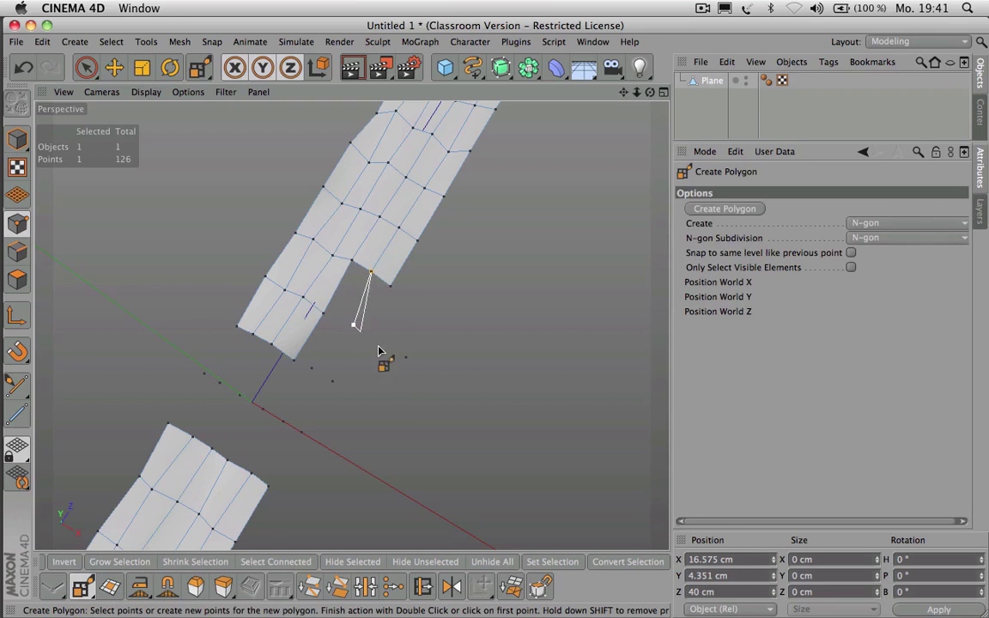
click(405, 358)
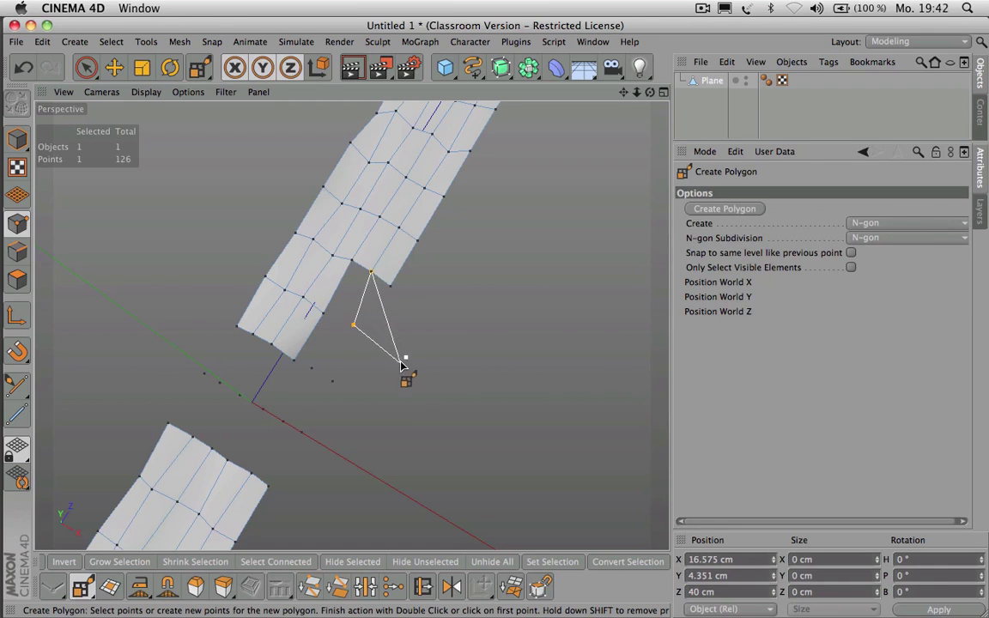
double_click(405, 360)
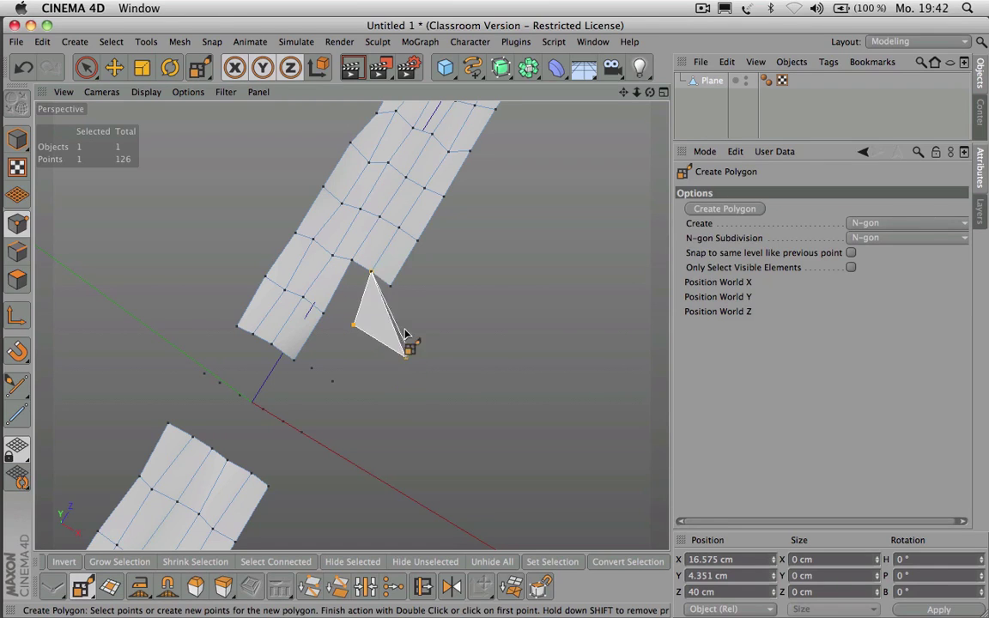
double_click(390, 287)
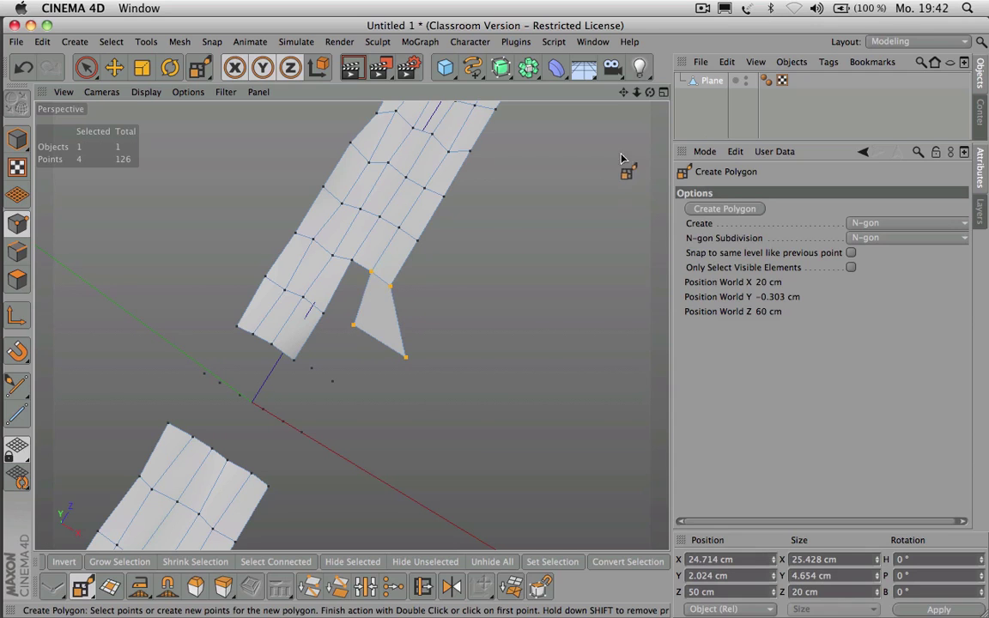
Step: Add a new point with Create Point at about 56% along the new polygon's inner side edge
drag(650, 92, 558, 26)
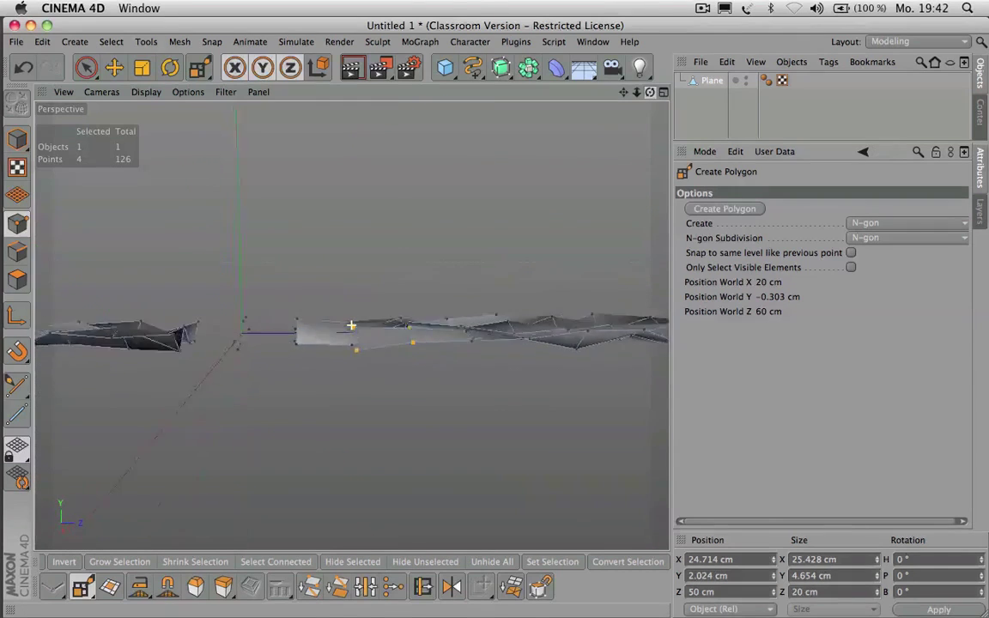
alt+drag(351, 325, 352, 326)
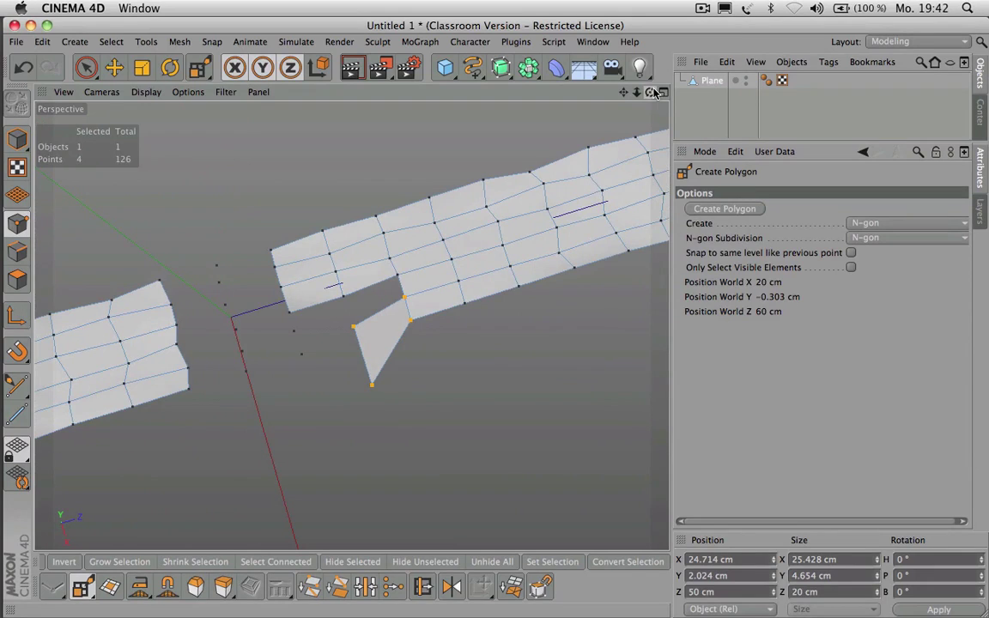
click(84, 589)
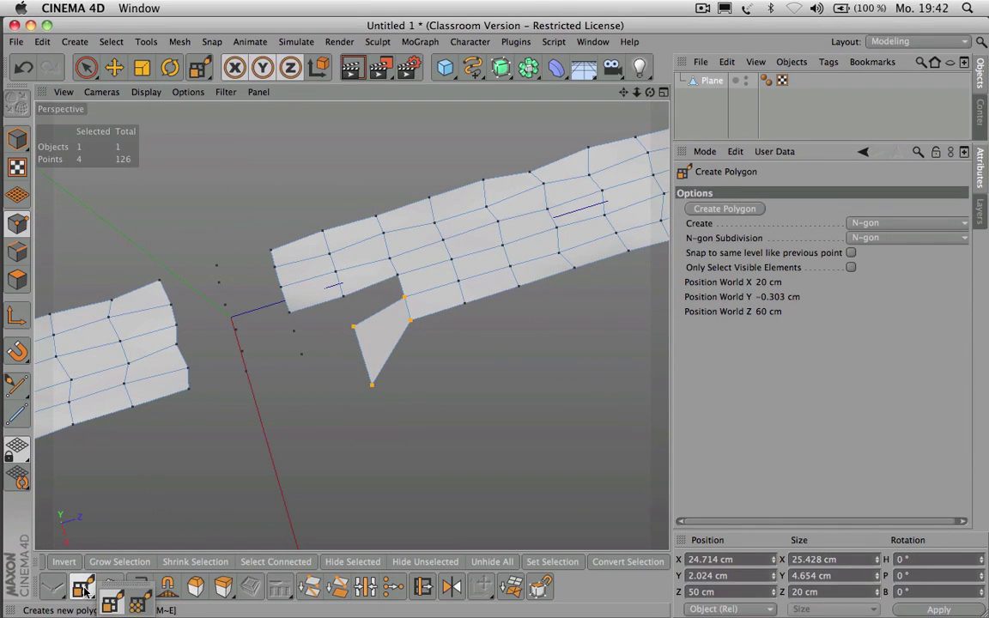
click(138, 606)
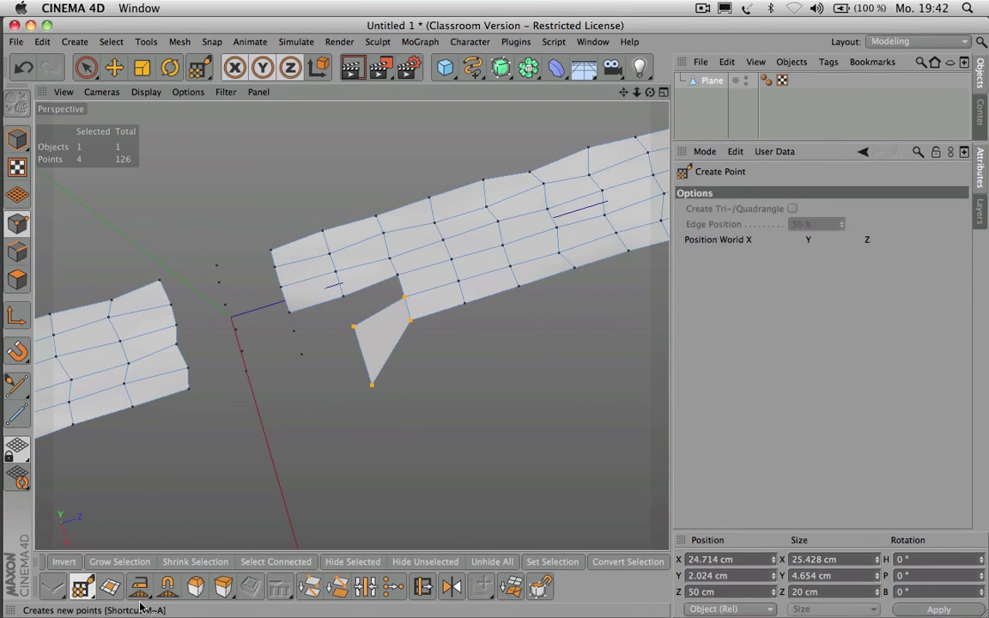
click(375, 315)
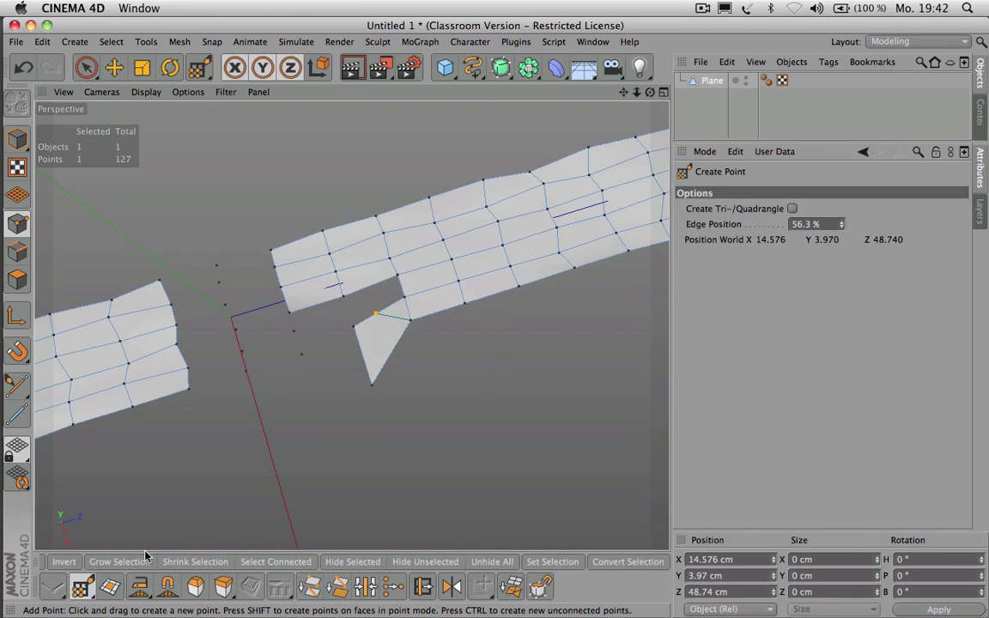
Step: Create a four-point polygon filling the notch between the far piece and the added point on the new polygon's edge
click(110, 587)
click(111, 604)
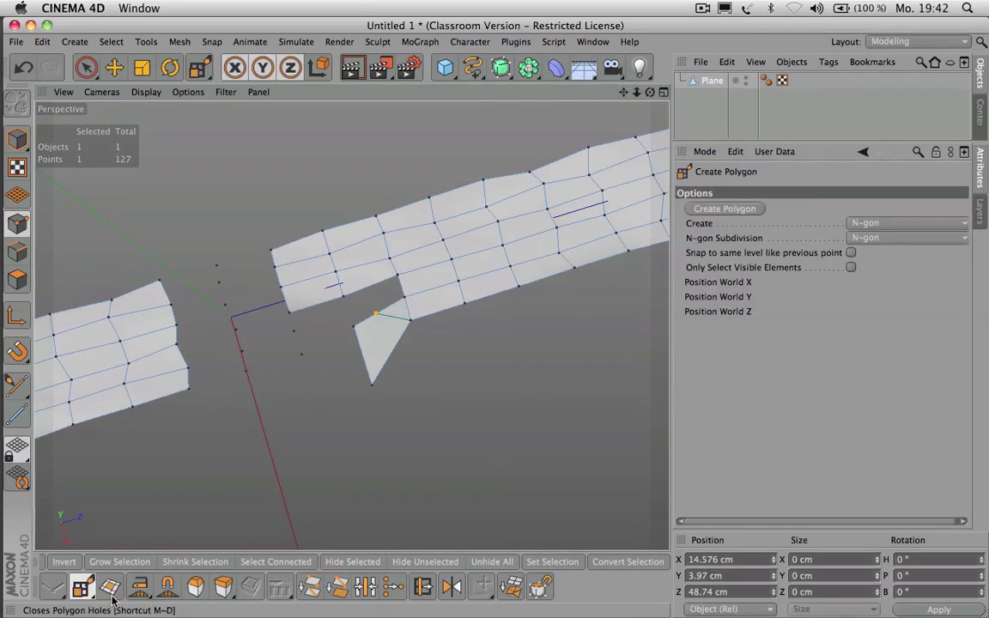
click(343, 296)
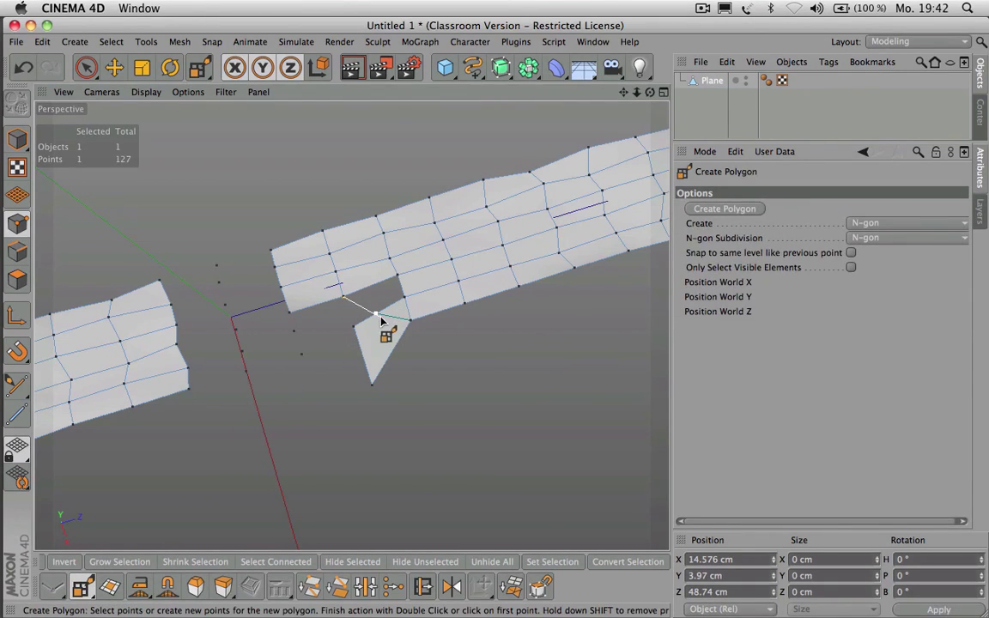
click(376, 314)
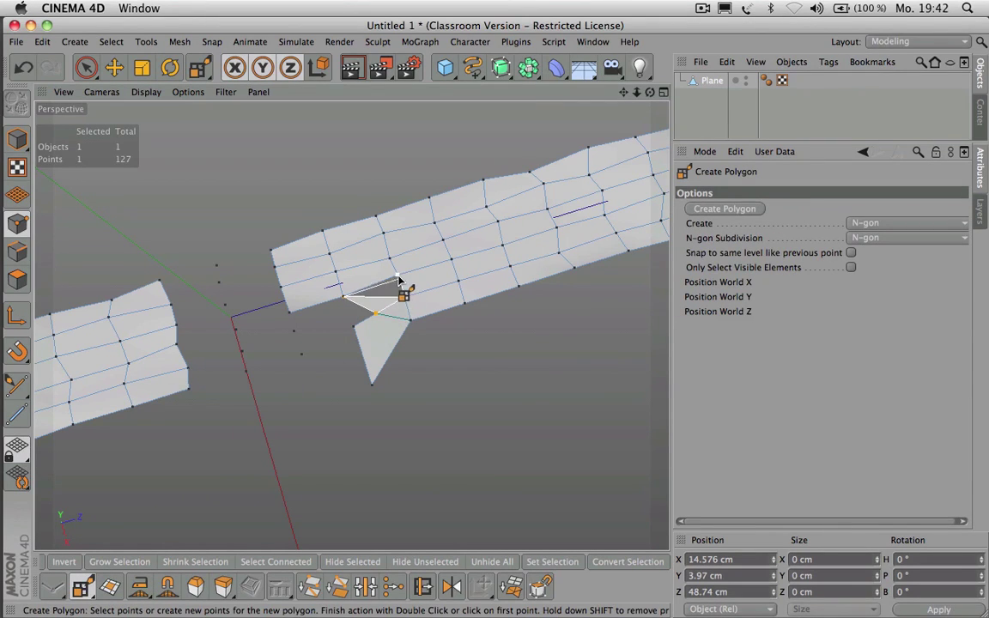
click(398, 277)
click(403, 297)
click(344, 296)
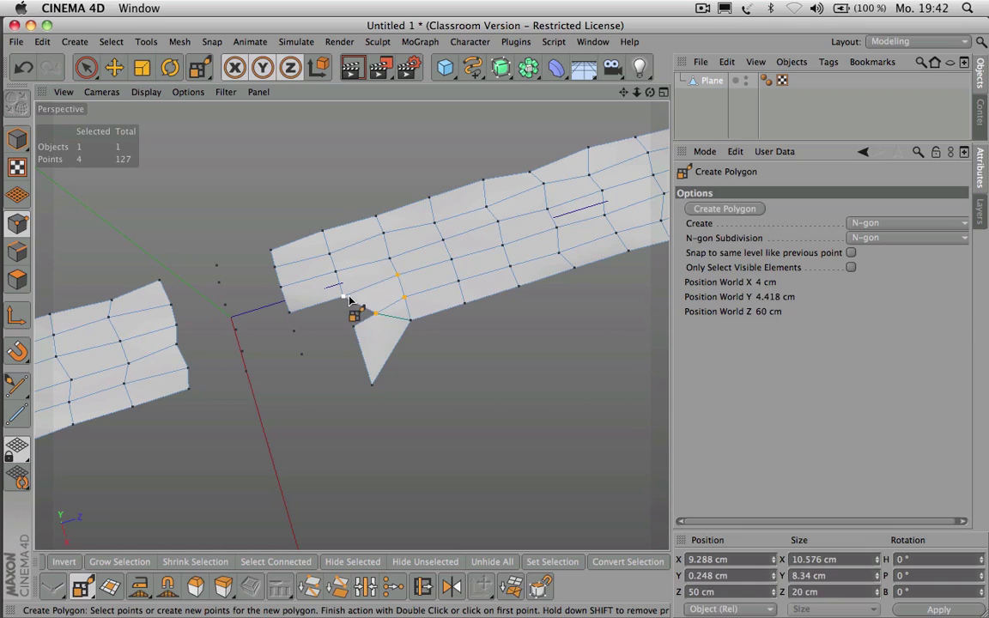
Step: Select all points of the plane and run Optimize with its default settings to remove the unused points
click(233, 317)
key(super+a)
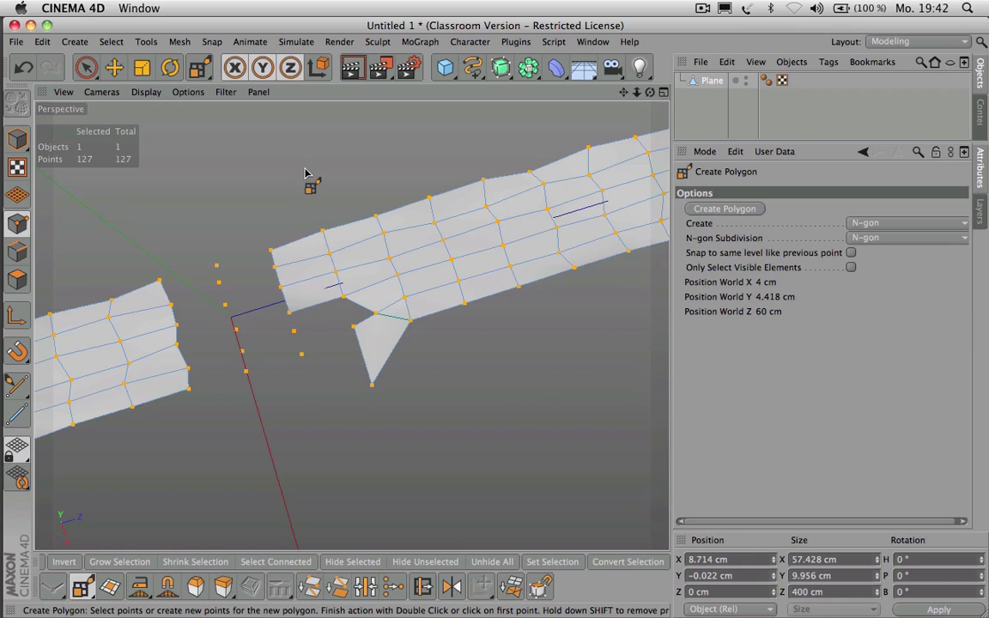
key(u)
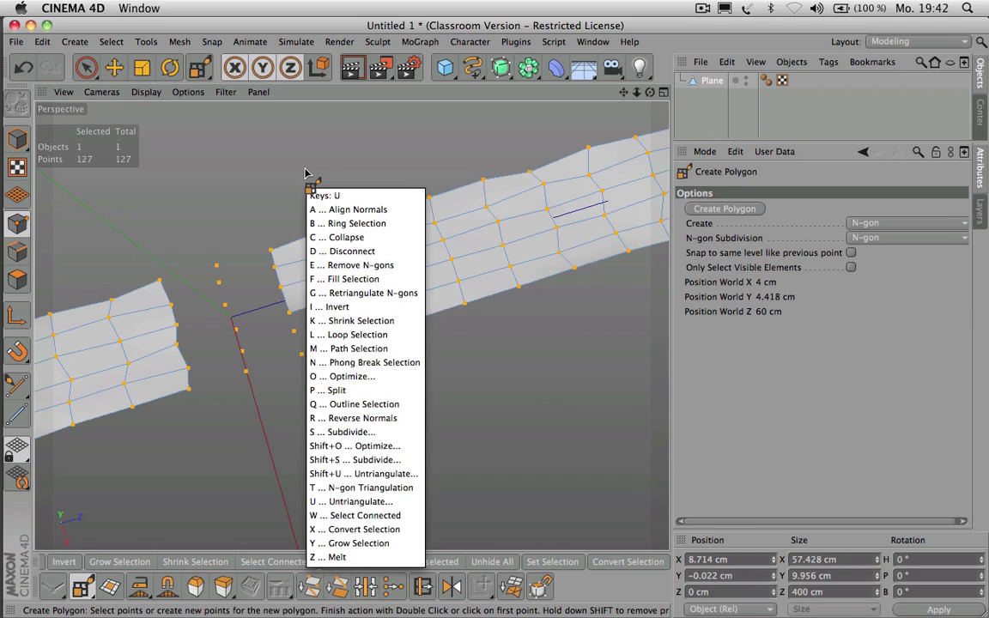
key(o)
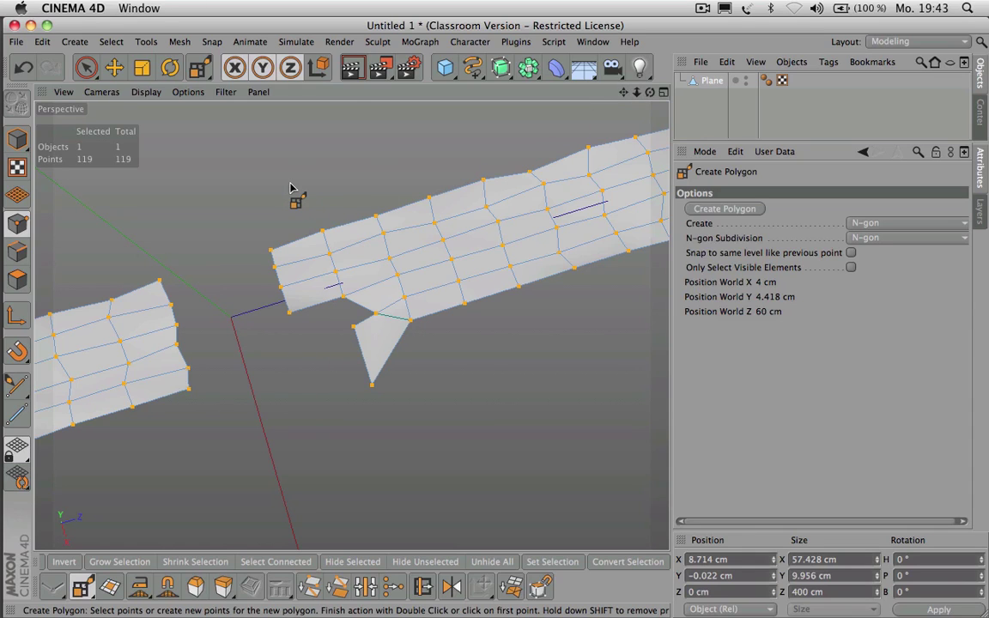
Step: Undo the optimization and run Optimize through its options with Polygons, Unused Points and Points enabled at a 0.01 cm tolerance
key(super+z)
key(u)
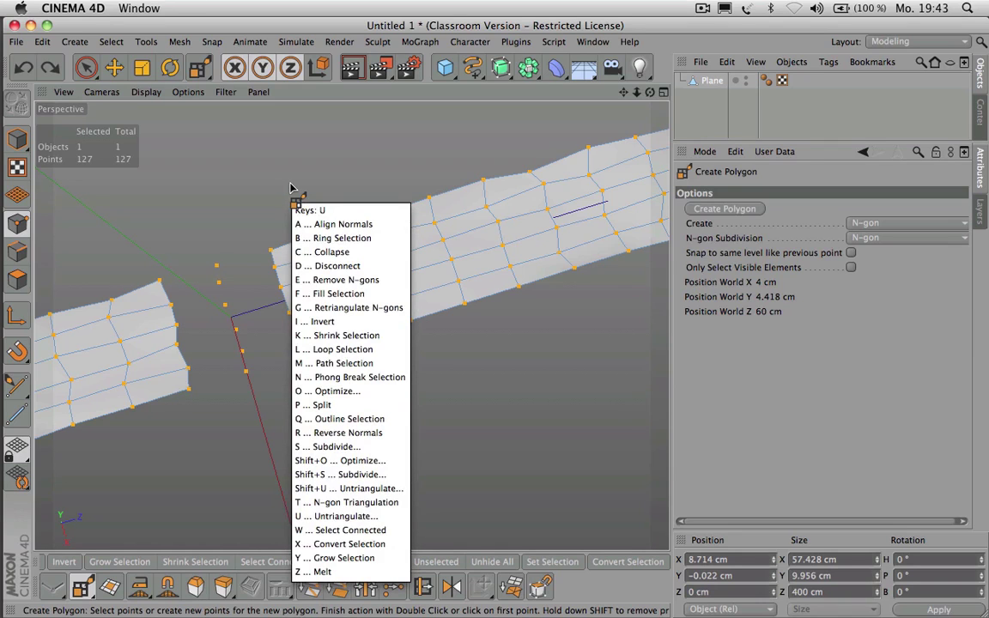
key(o)
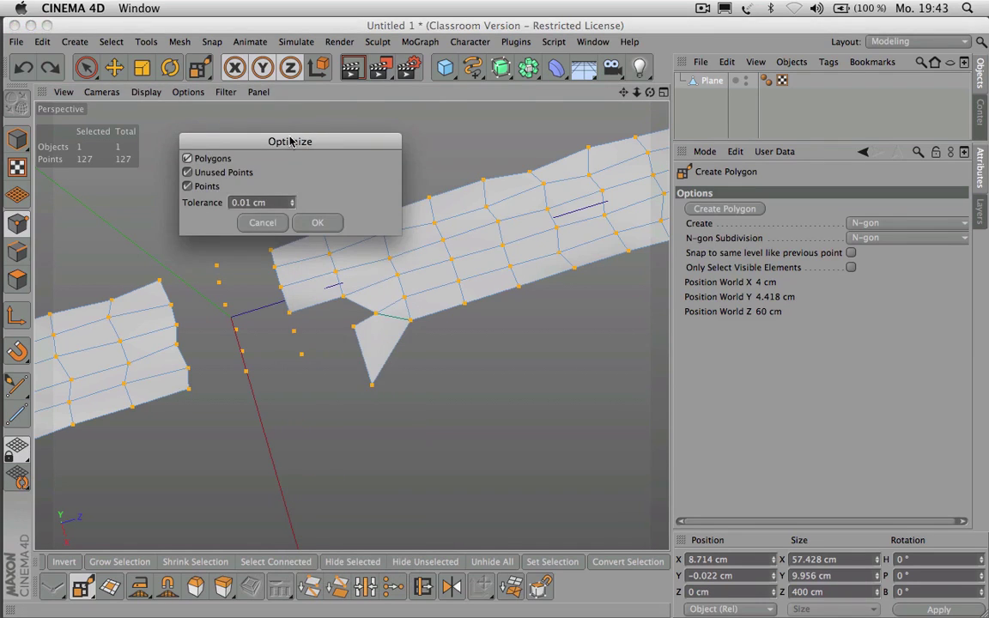
drag(295, 144, 400, 133)
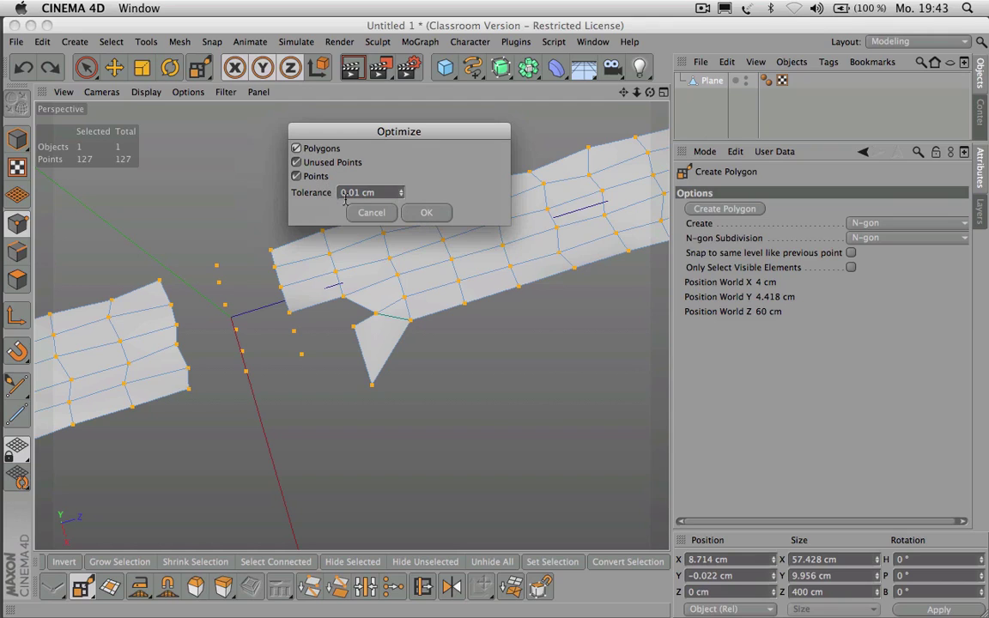
click(427, 214)
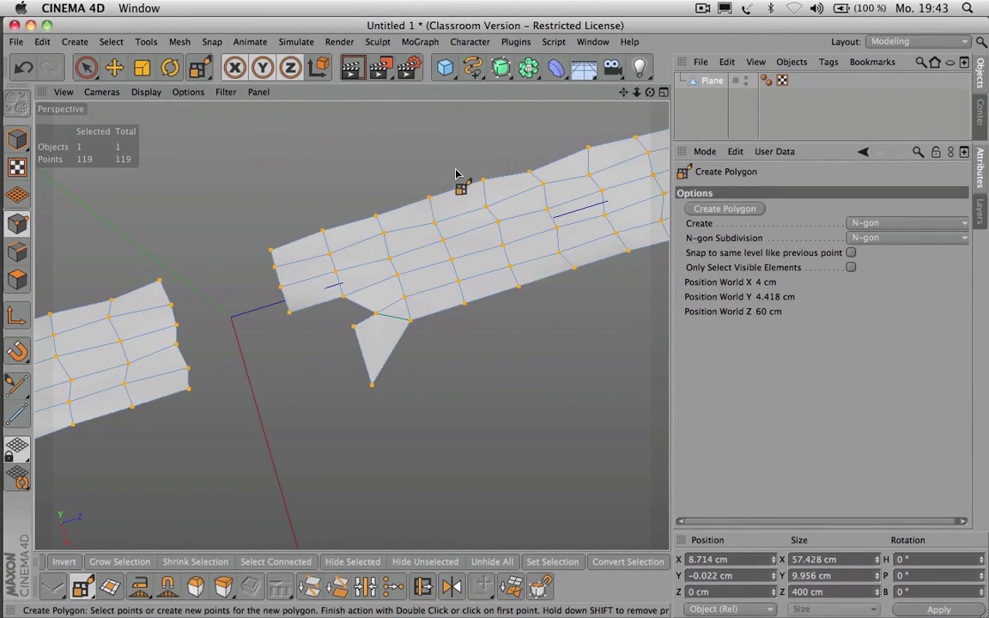
Step: With Live Selection, select the near piece's corner point at X -20 cm and move it along Z to about 19.9 cm beside the far piece's corner
click(86, 67)
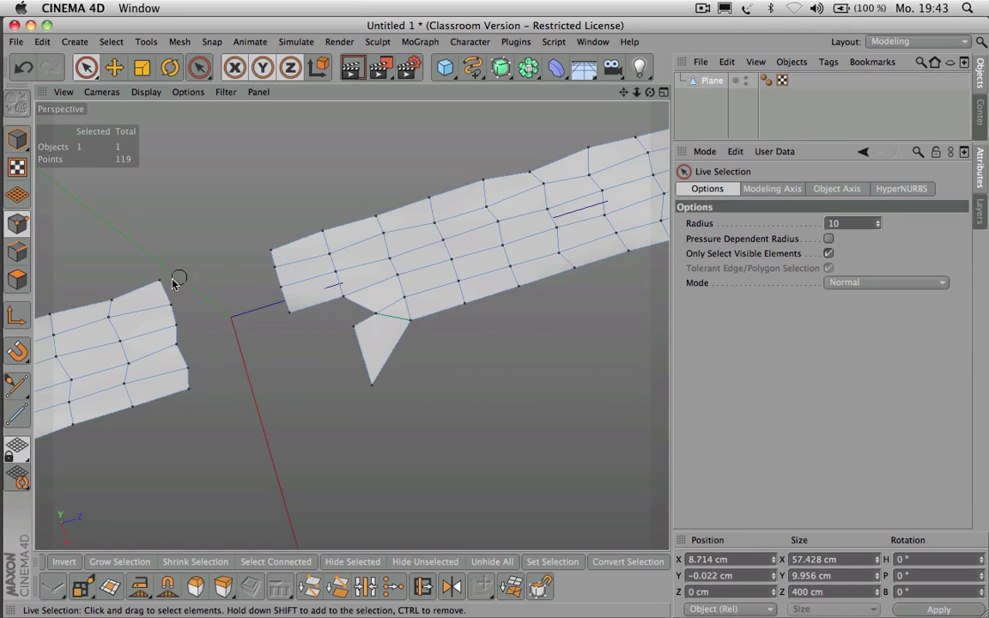
click(158, 282)
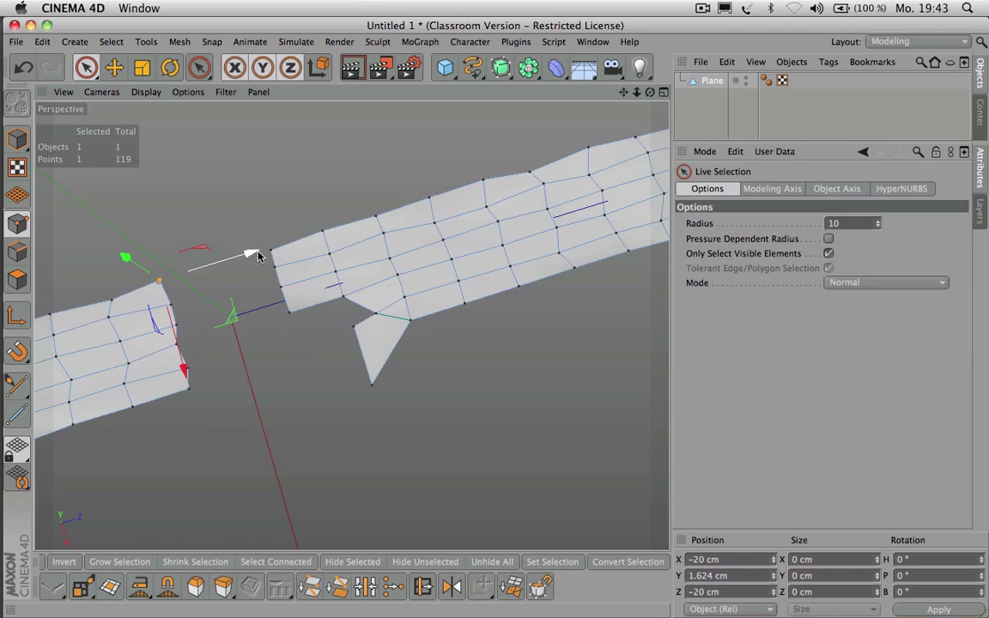
drag(256, 256, 368, 251)
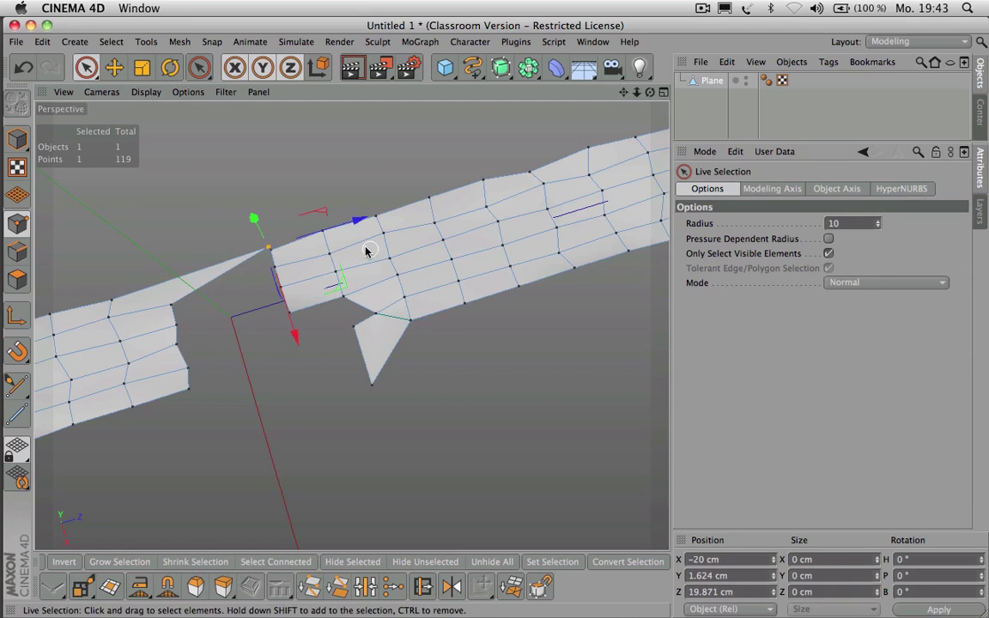
Step: Lower the moved point along Y to about -2.2 cm onto the far piece's corner and select both nearly overlapping points
drag(636, 92, 730, 92)
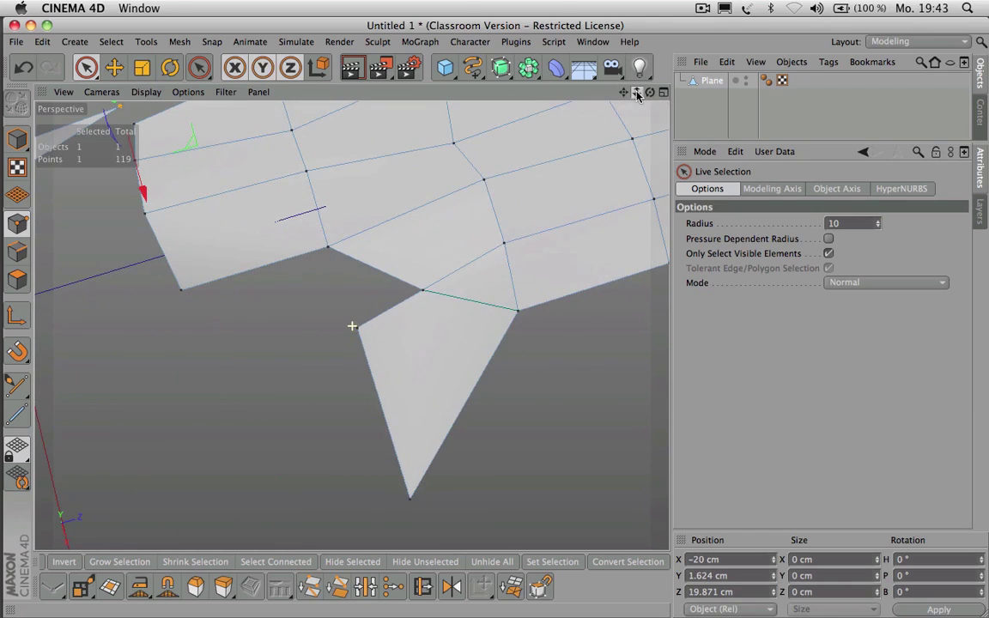
drag(623, 92, 798, 230)
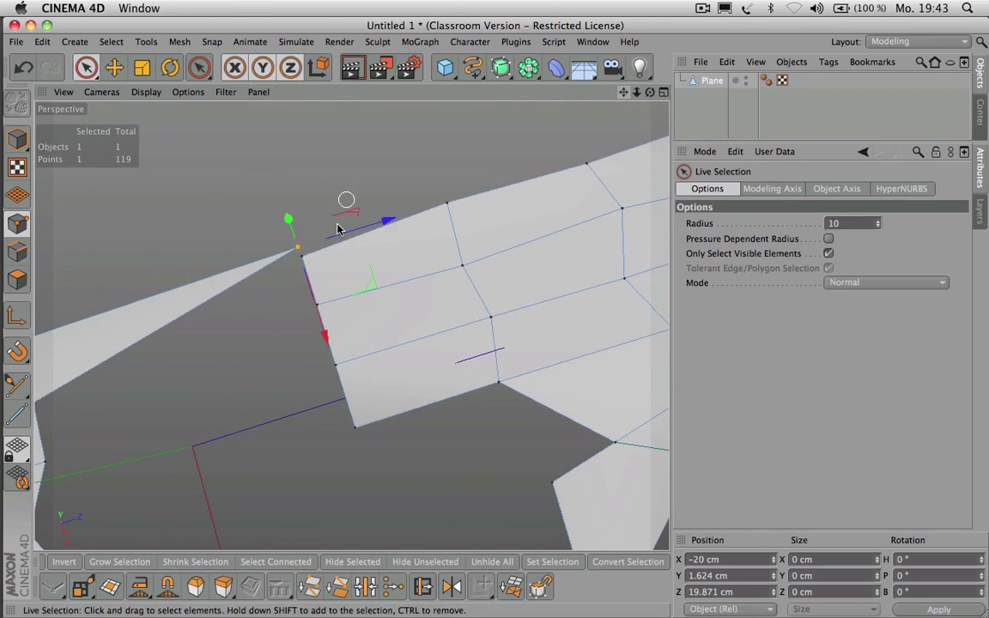
alt+drag(342, 235, 400, 137)
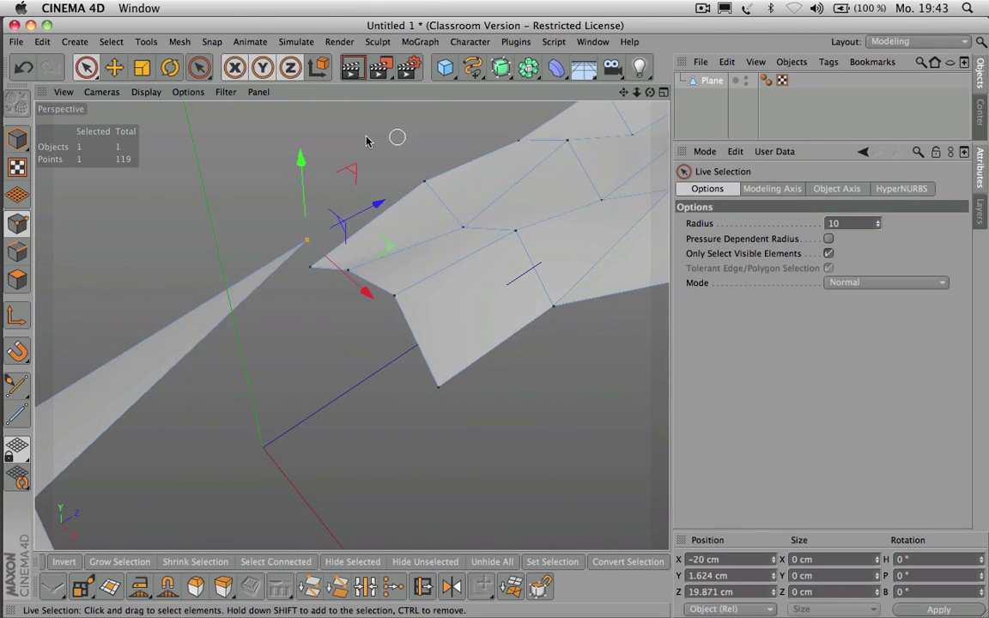
drag(308, 165, 329, 183)
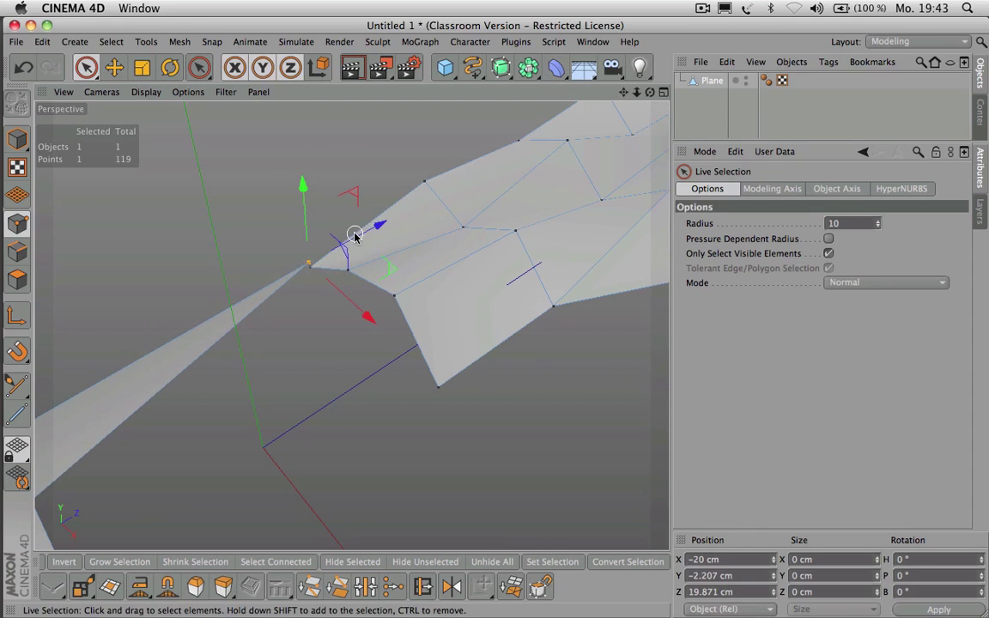
alt+drag(354, 232, 320, 298)
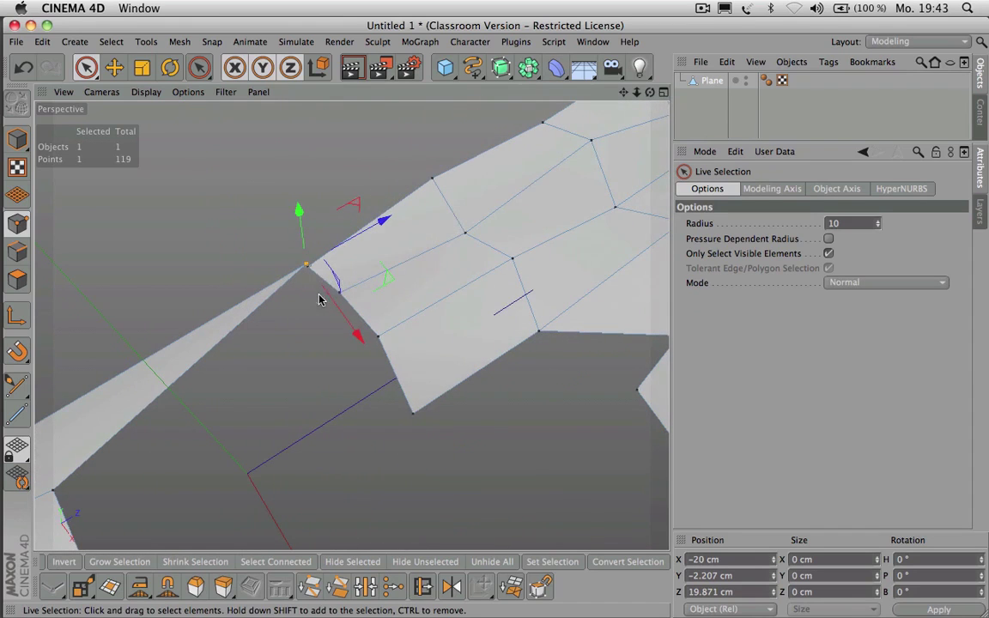
click(436, 141)
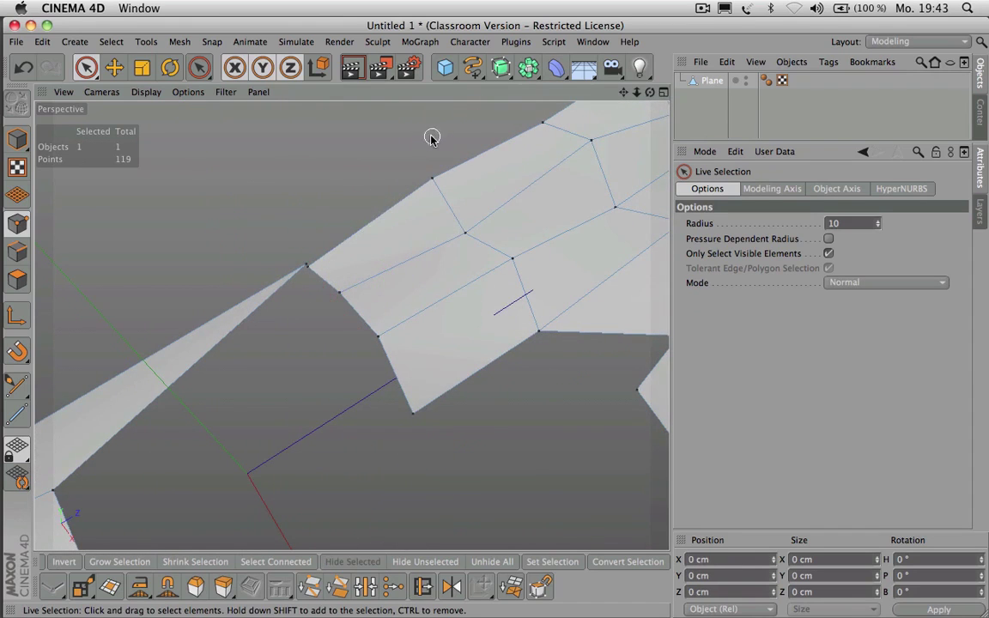
click(309, 266)
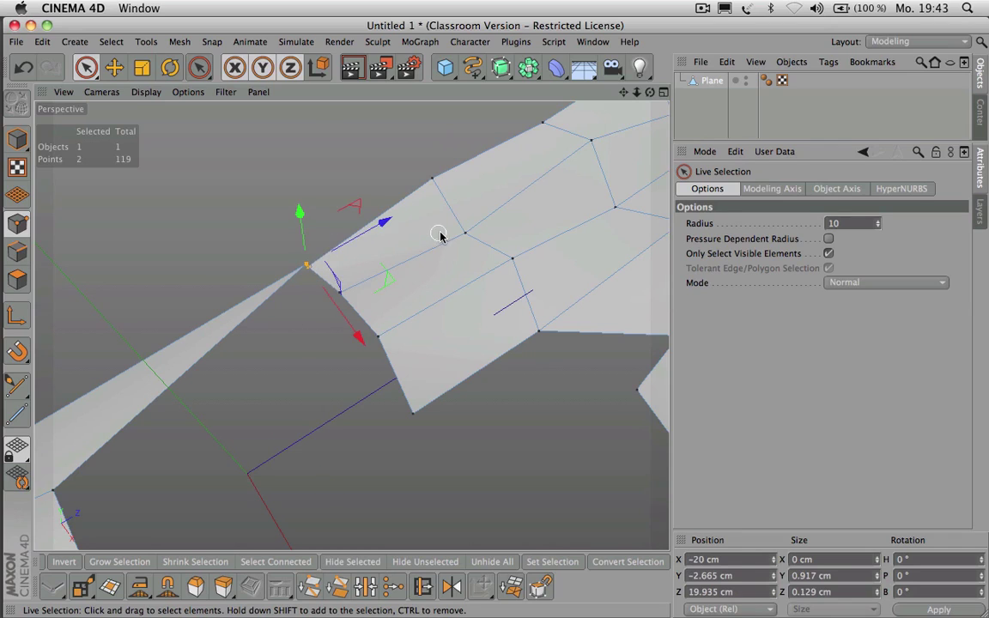
Step: Select all points of the plane and run Optimize with a 1 cm tolerance to merge the nearly overlapping corner points
key(super+a)
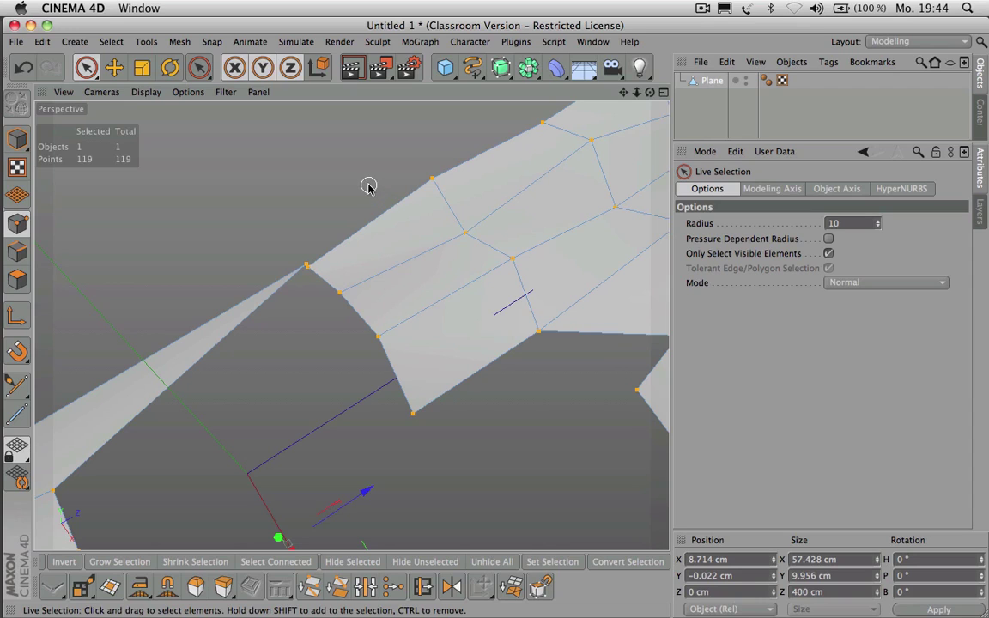
key(u)
key(o)
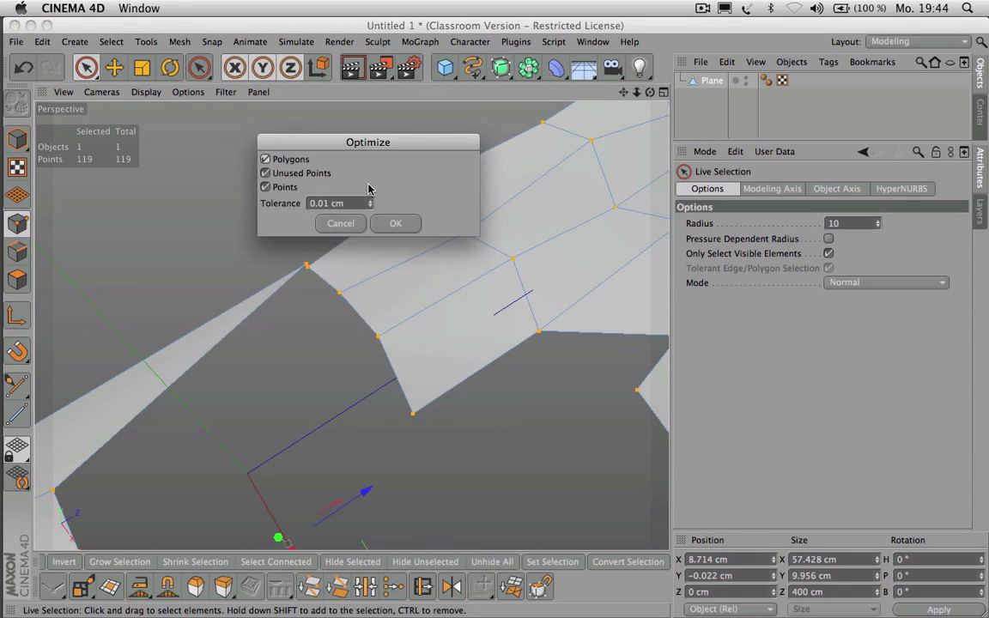
drag(326, 204, 309, 205)
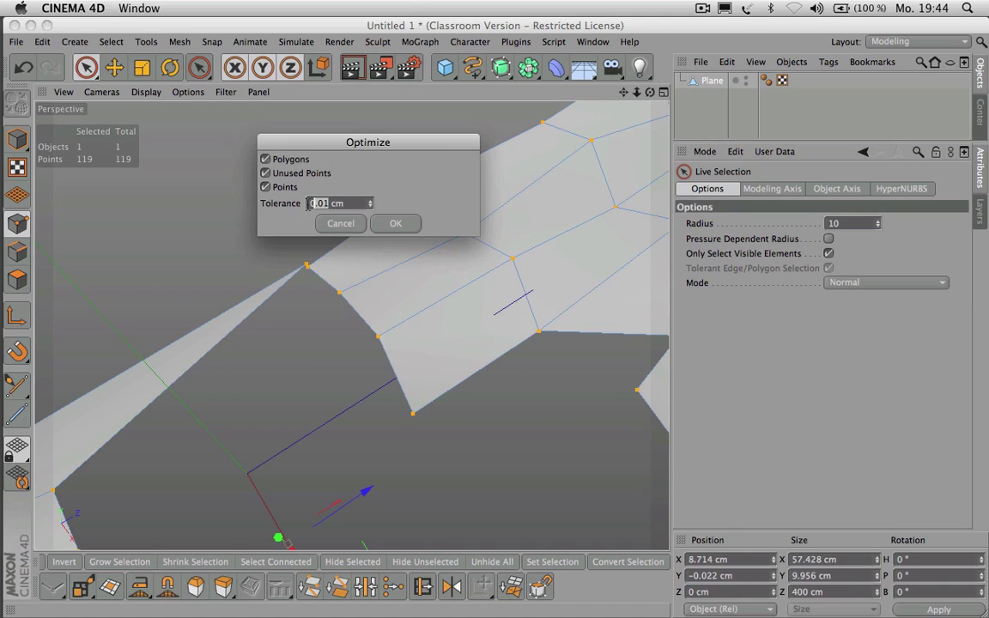
text(1)
click(395, 225)
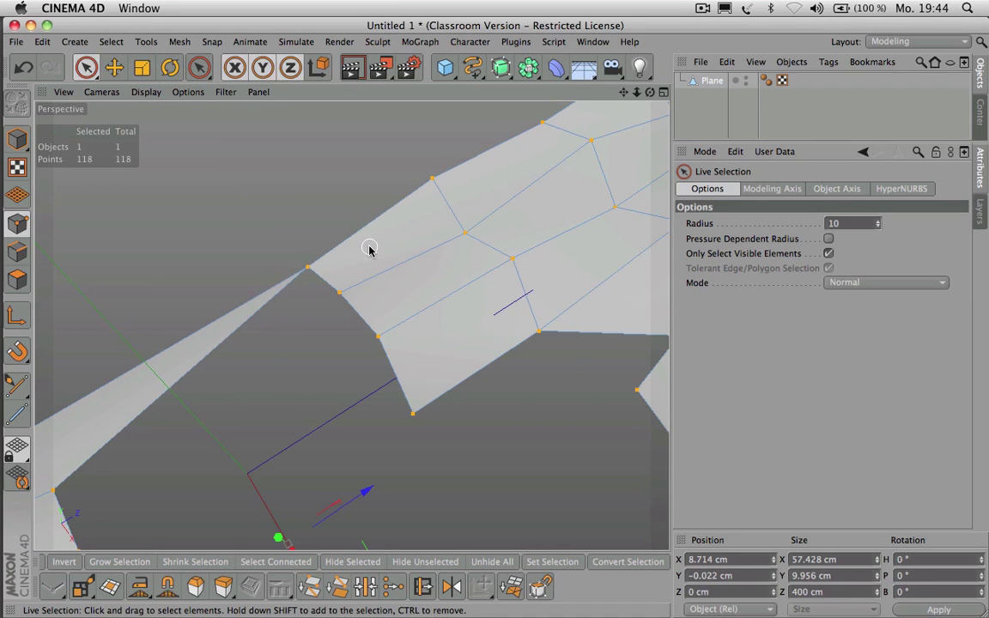
Step: Select the merged point joining the two pieces, raise it along Y to about 7.2 cm, and select an edge point on the far piece
click(318, 244)
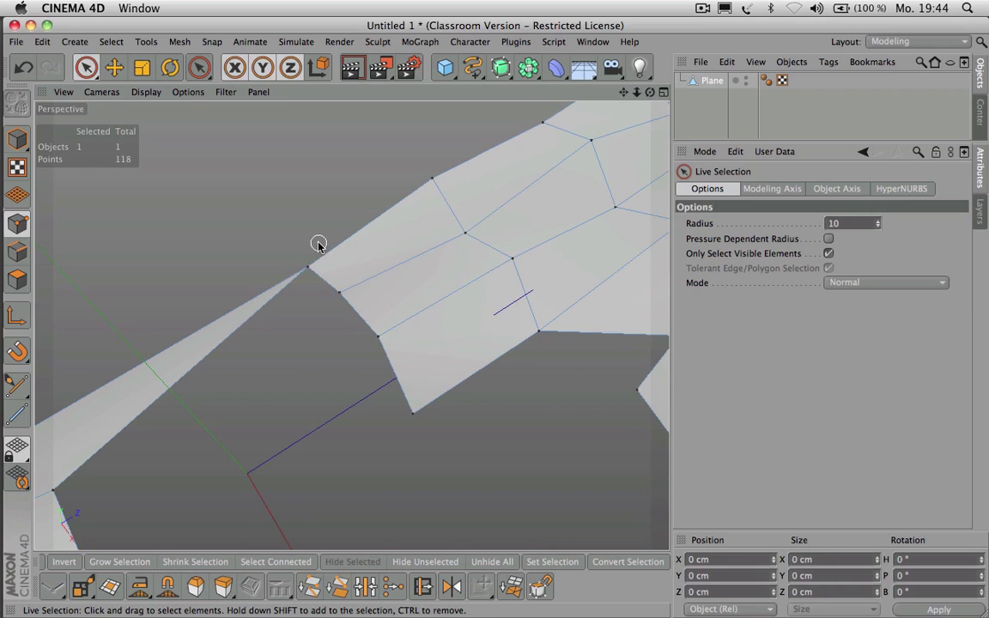
click(310, 270)
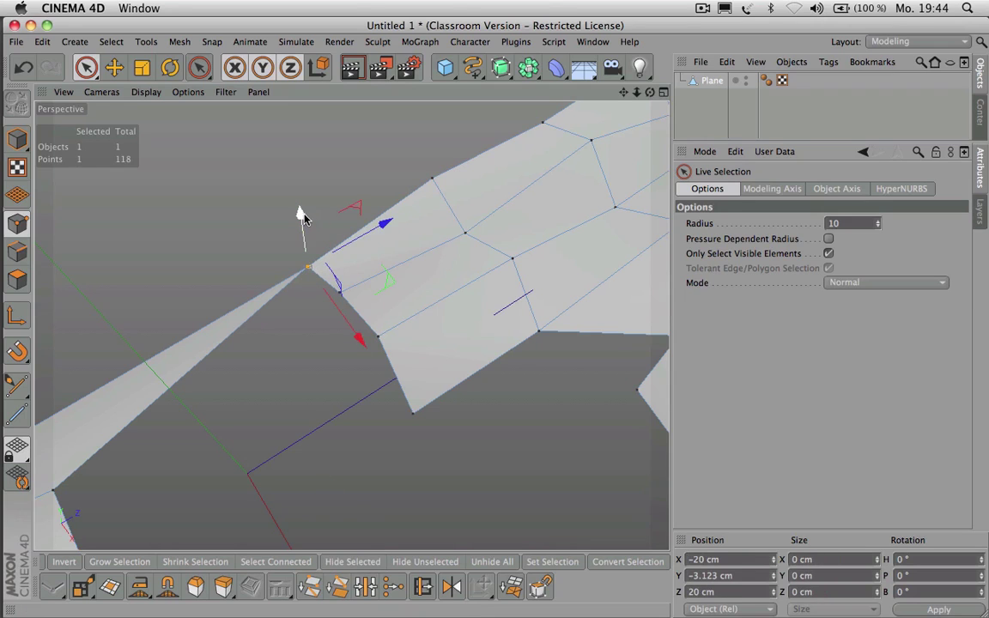
drag(300, 214, 288, 167)
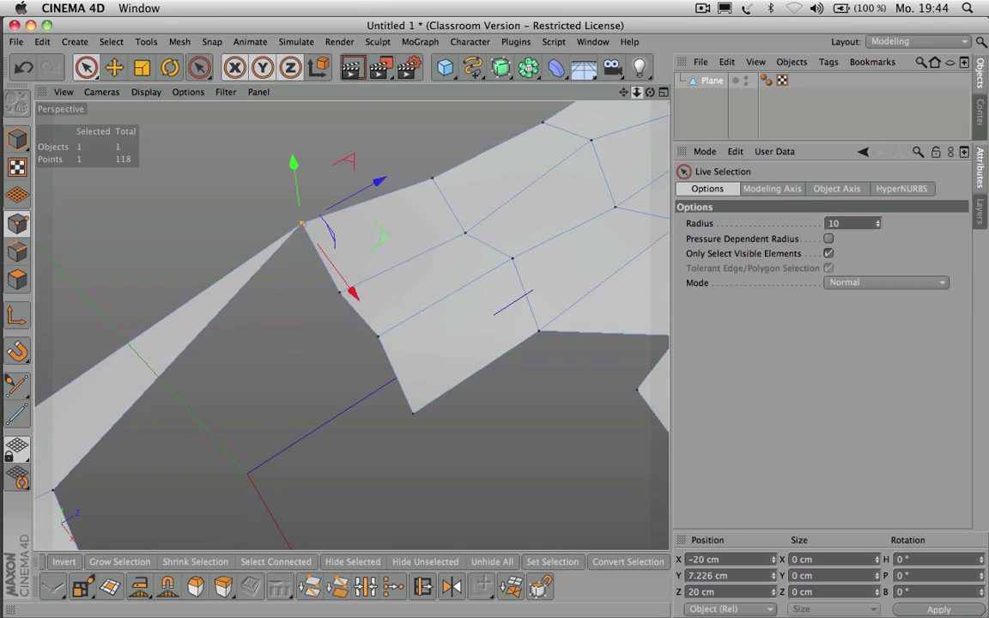
drag(636, 92, 520, 92)
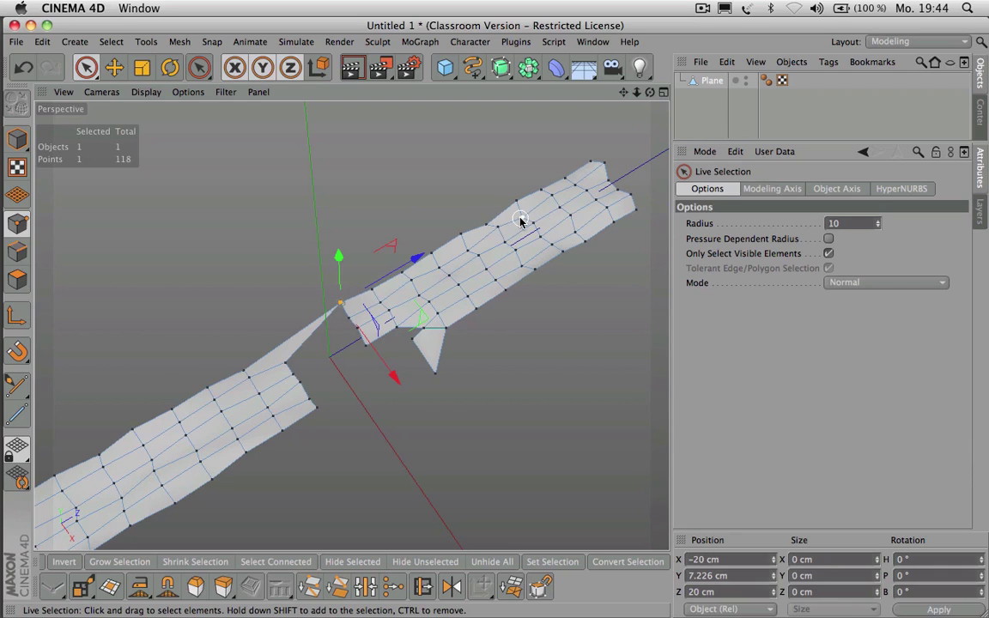
click(460, 235)
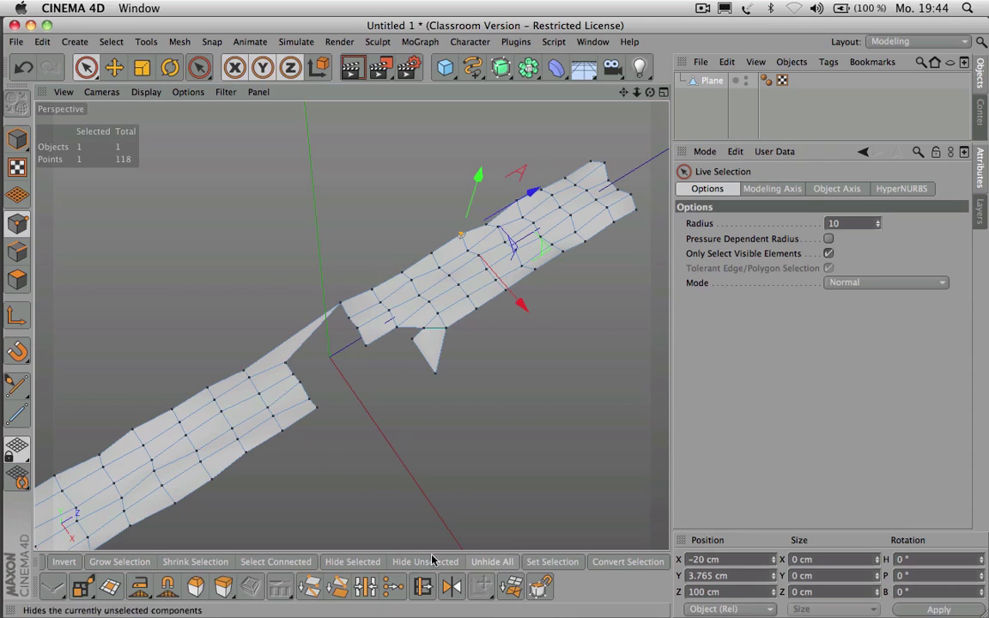
Step: In polygon mode, select six polygons at the near piece's open end, hide them, and unhide all polygons
click(17, 279)
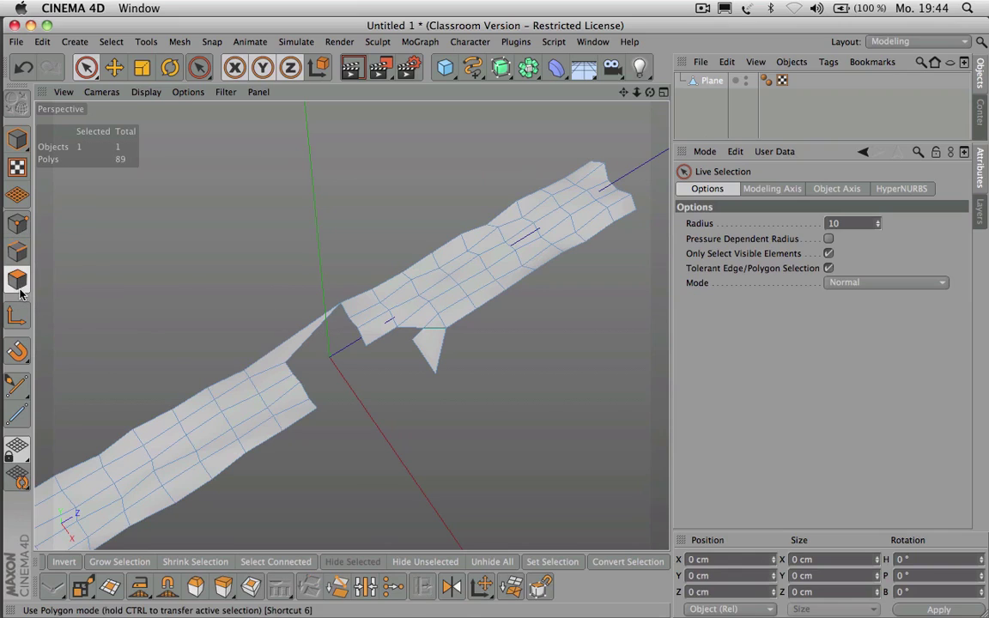
mouse_move(266, 400)
mouse_down()
mouse_move(309, 414)
mouse_move(316, 429)
mouse_up()
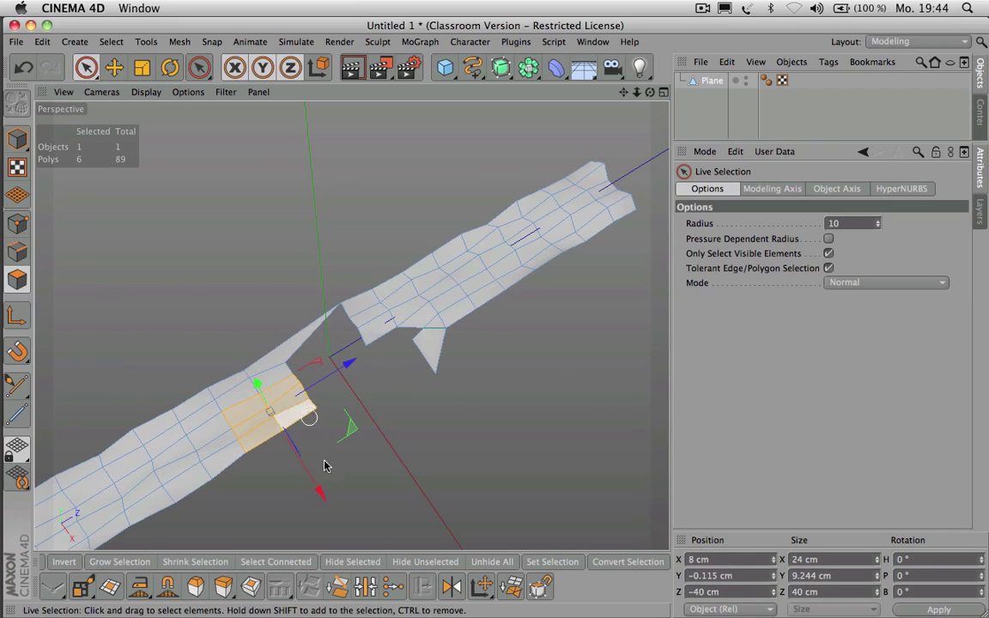
click(372, 561)
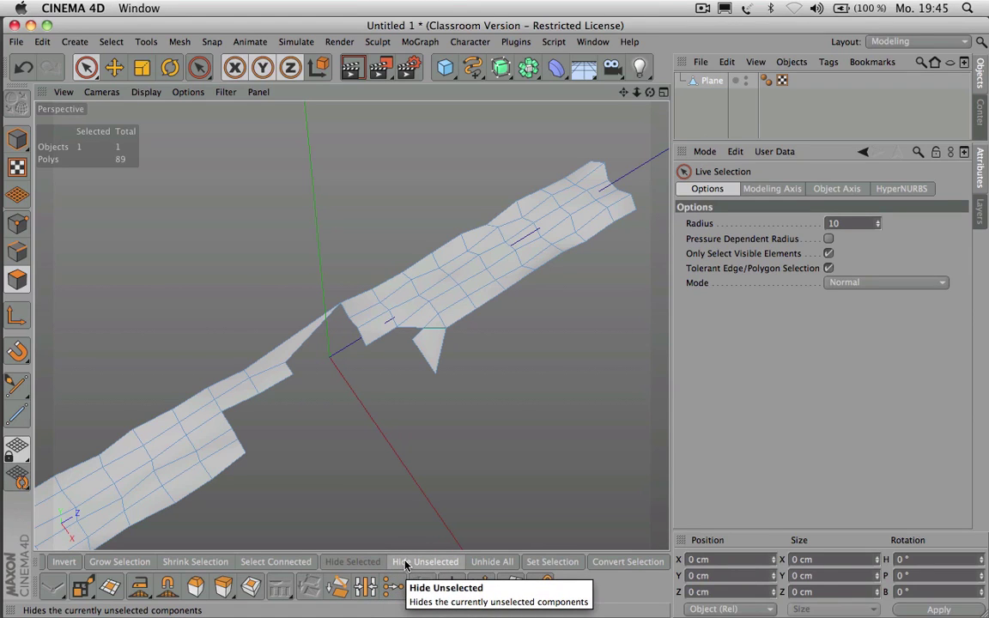
click(481, 563)
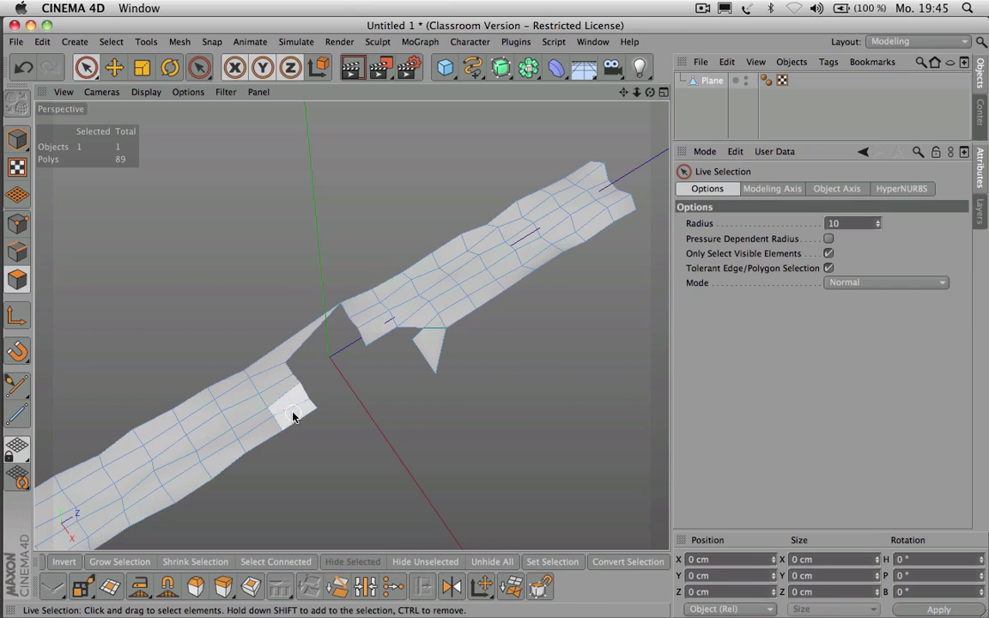
Step: Reselect the six end polygons of the near piece, hide all unselected polygons, and unhide everything
mouse_move(293, 417)
mouse_down()
mouse_move(266, 420)
mouse_move(270, 430)
mouse_up()
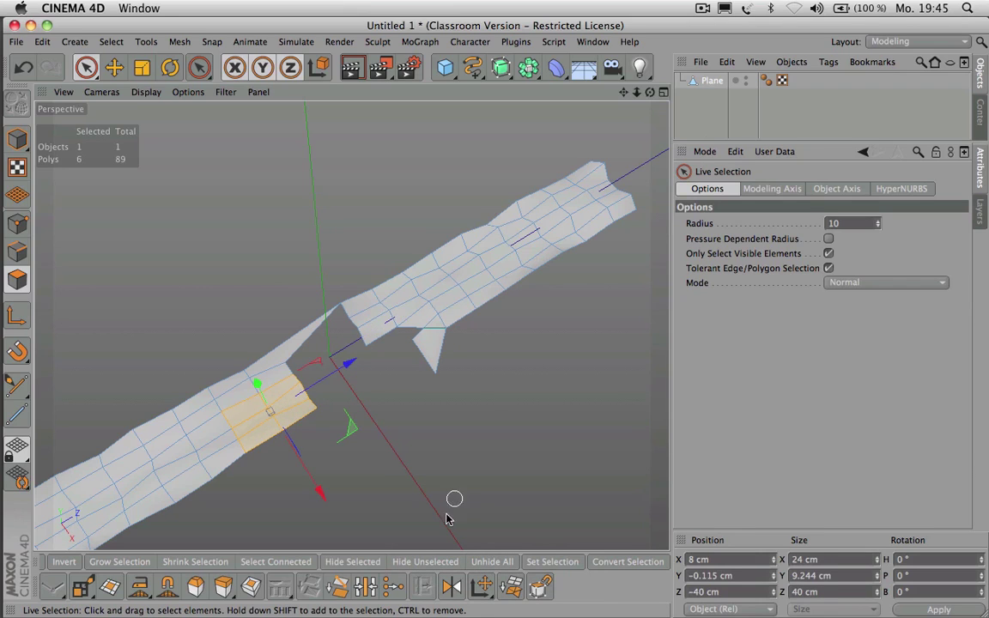
click(412, 561)
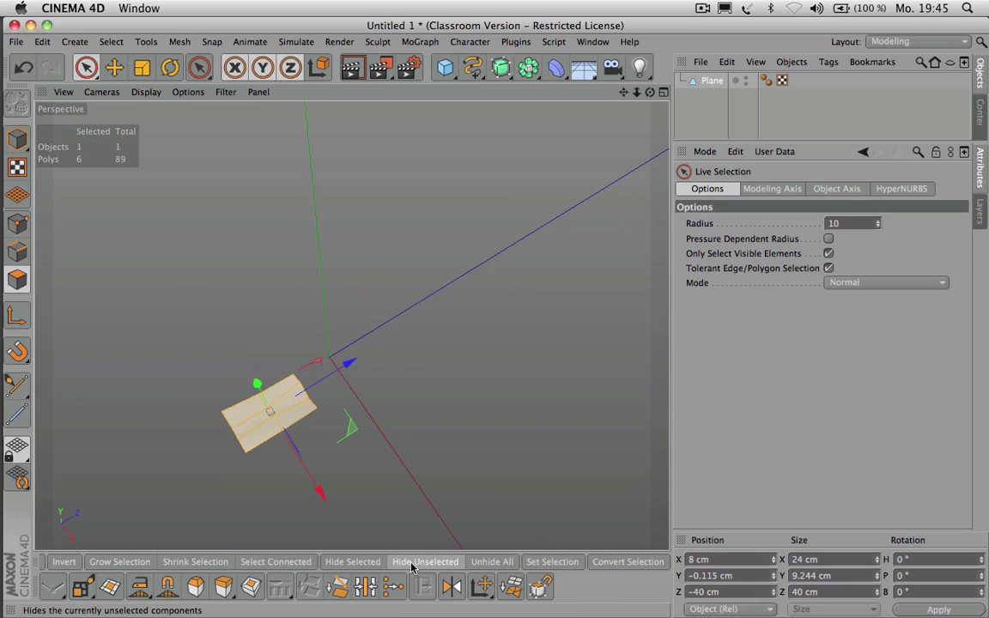
click(477, 563)
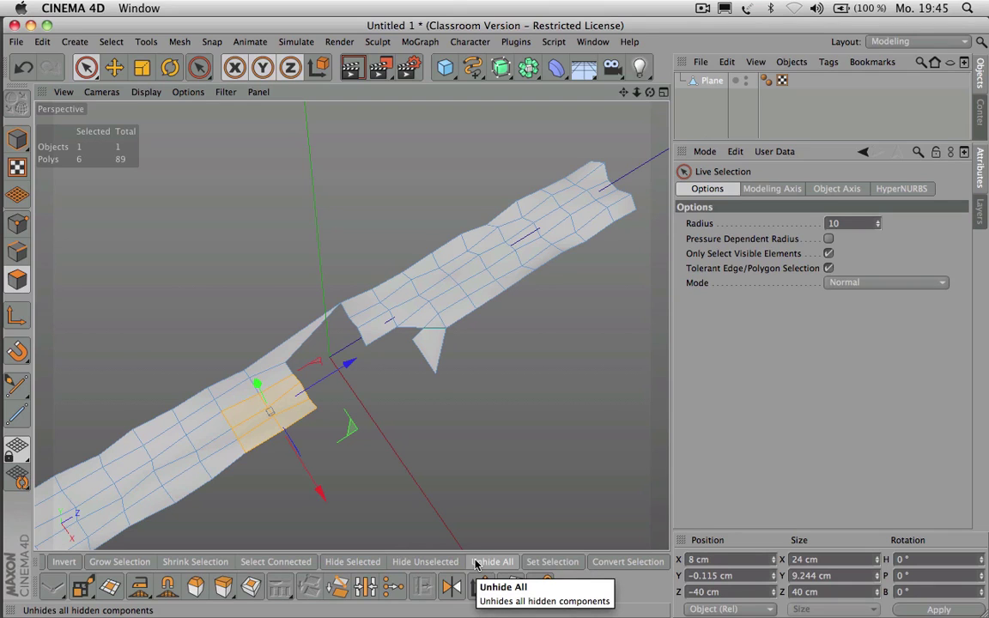
key(m)
key(e)
drag(321, 563, 435, 564)
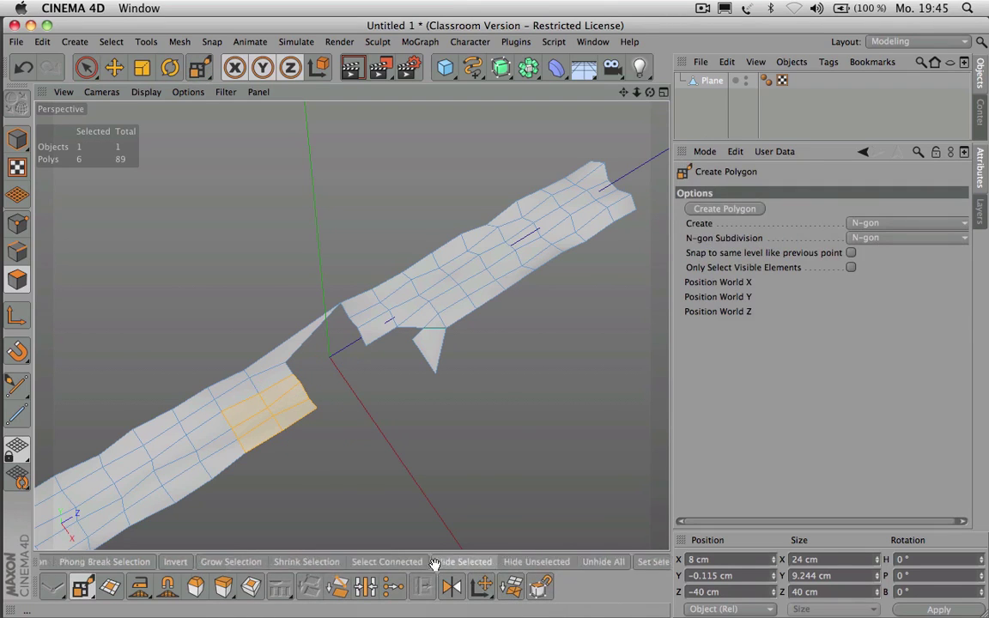
scroll(435, 564, up, 5)
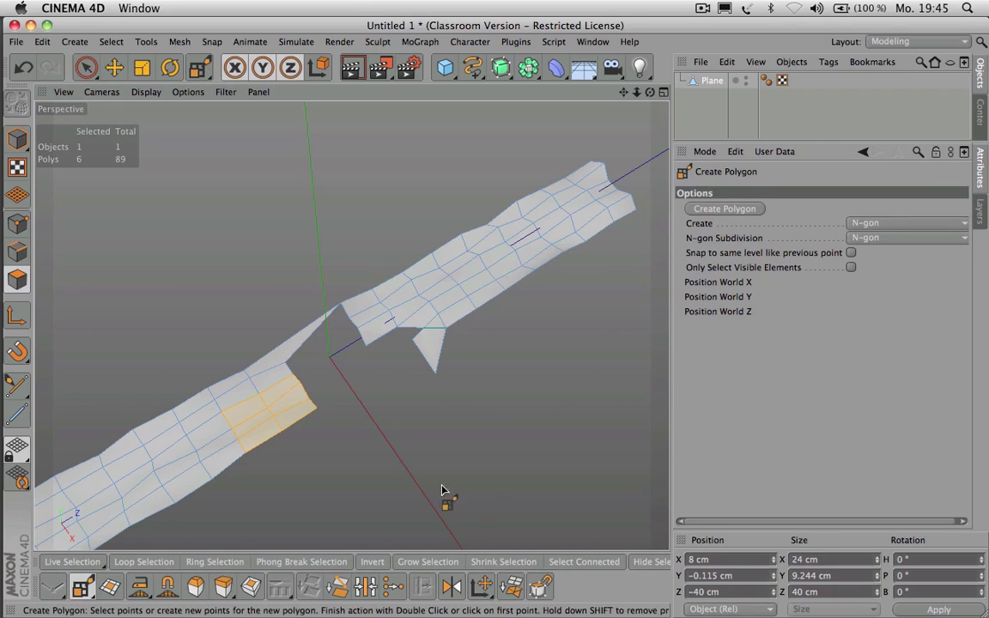
key(space)
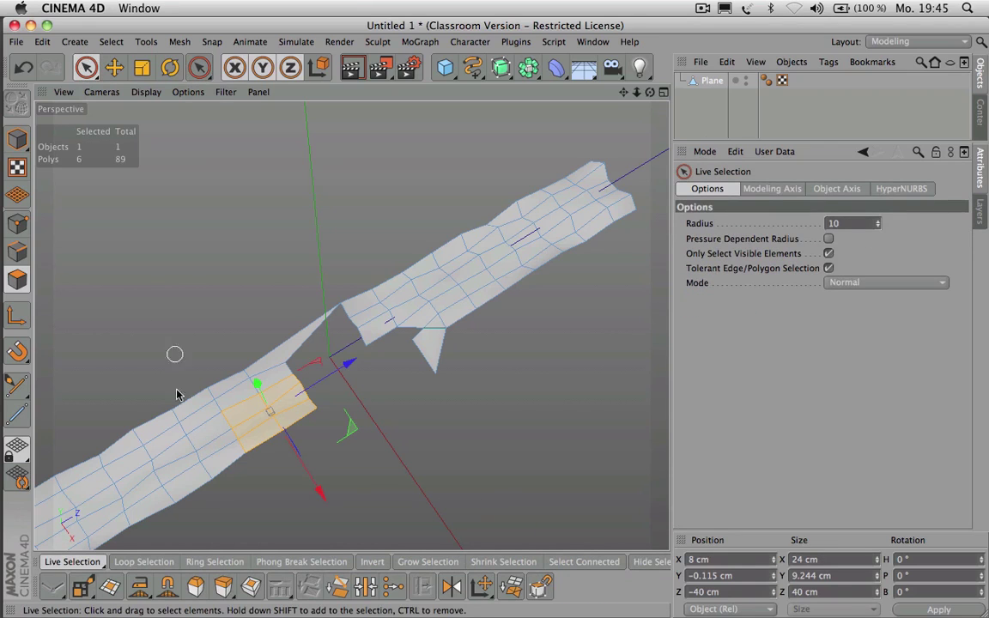
Step: With Live Selection, select four alternating crosswise rows of polygons along the near piece, out to its outer end
drag(184, 394, 243, 486)
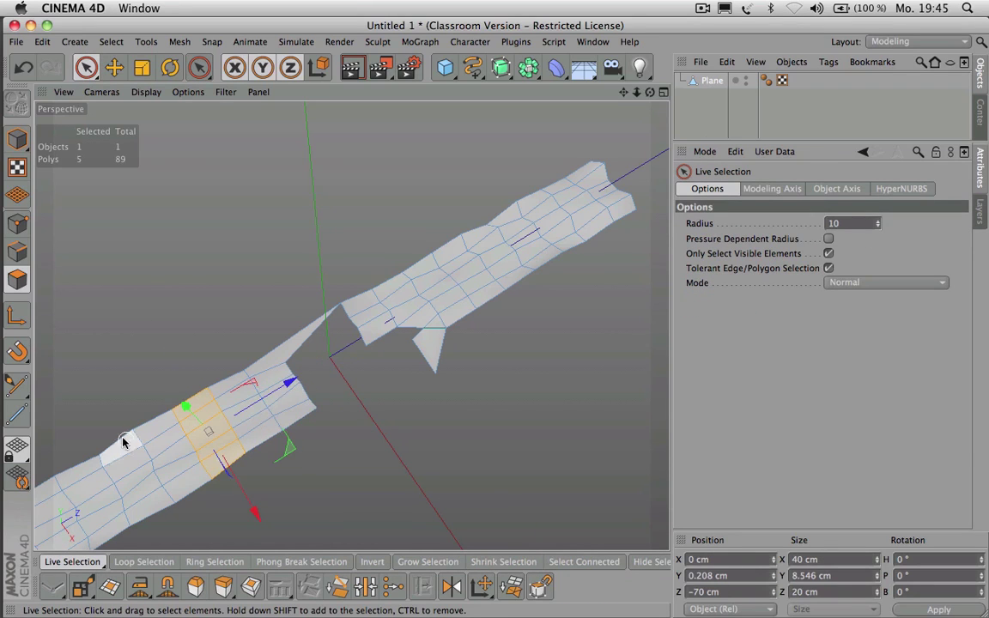
shift+drag(107, 406, 148, 471)
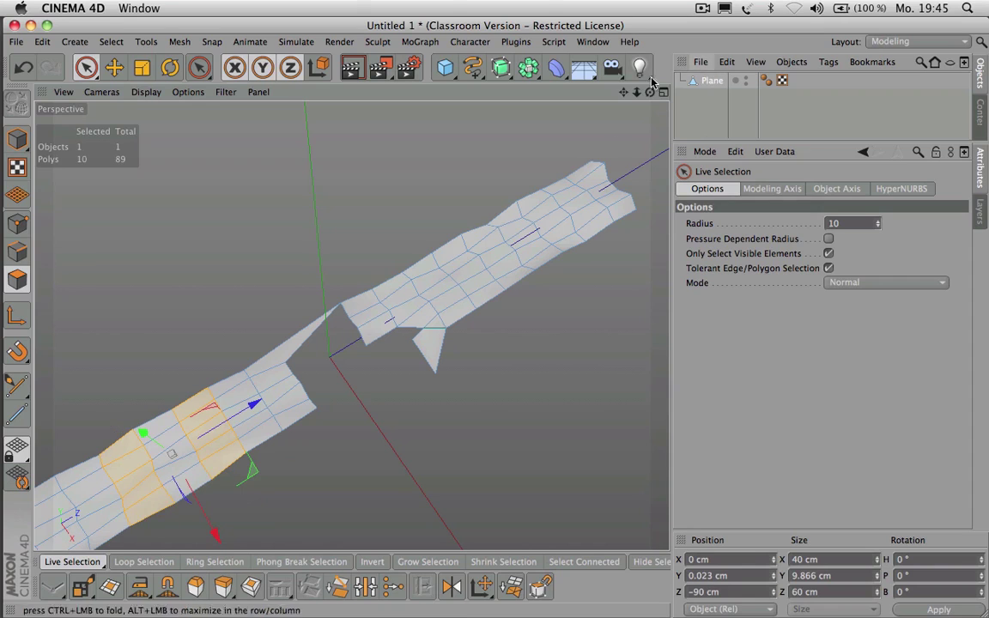
drag(624, 92, 572, 111)
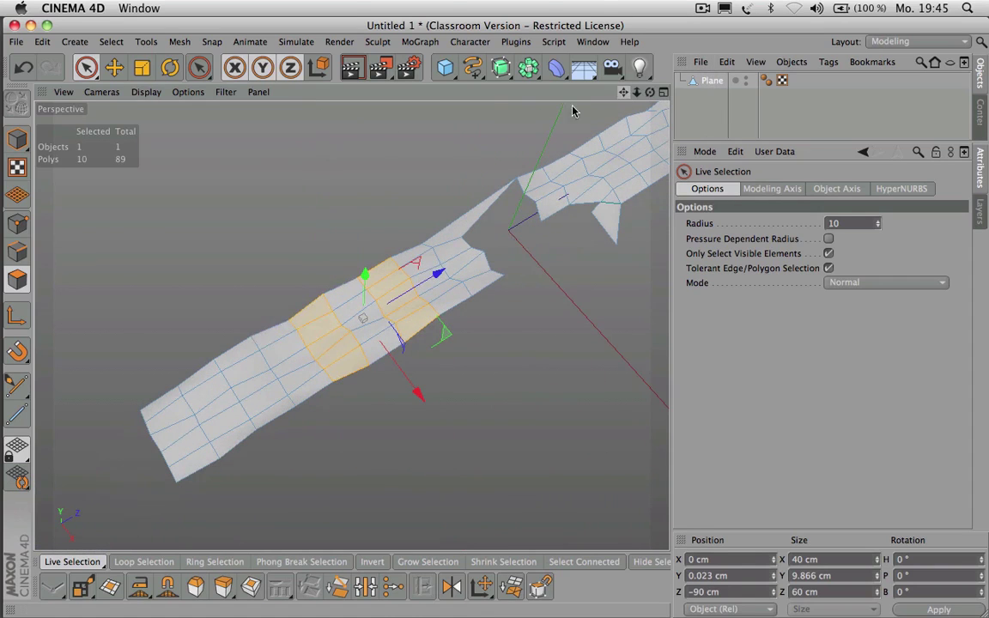
shift+drag(225, 326, 292, 424)
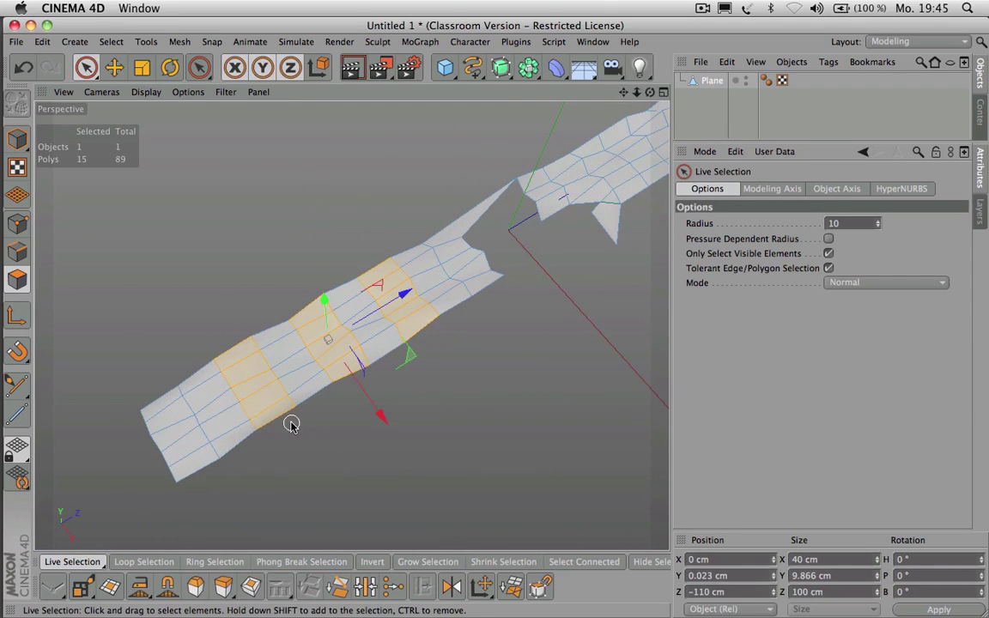
shift+drag(147, 377, 209, 485)
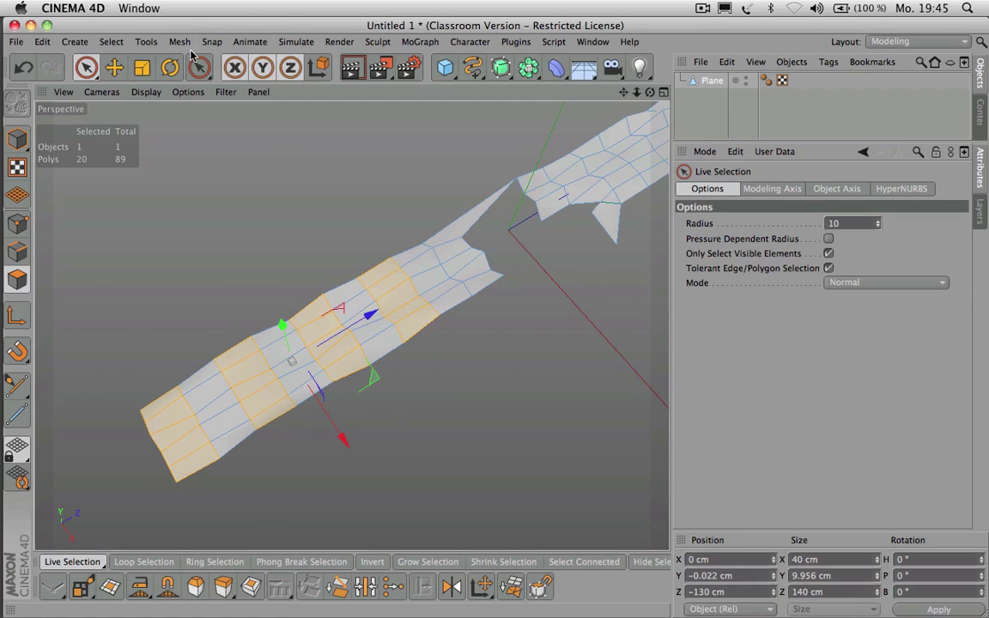
Step: Store the selected polygon rows as a selection set and name its tag "rows"
click(111, 41)
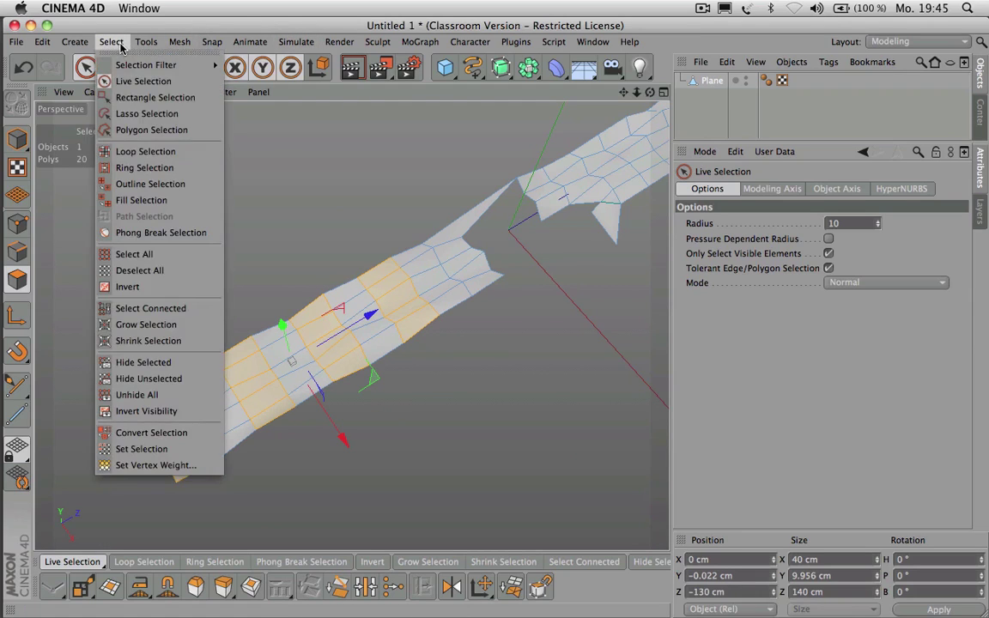
click(150, 449)
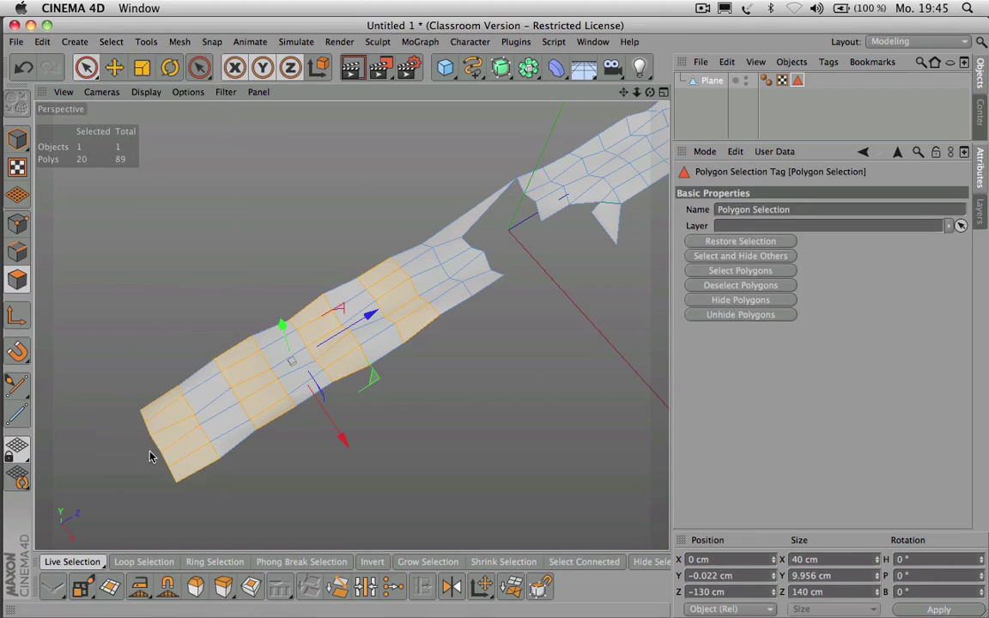
click(824, 213)
drag(824, 213, 667, 223)
text(r)
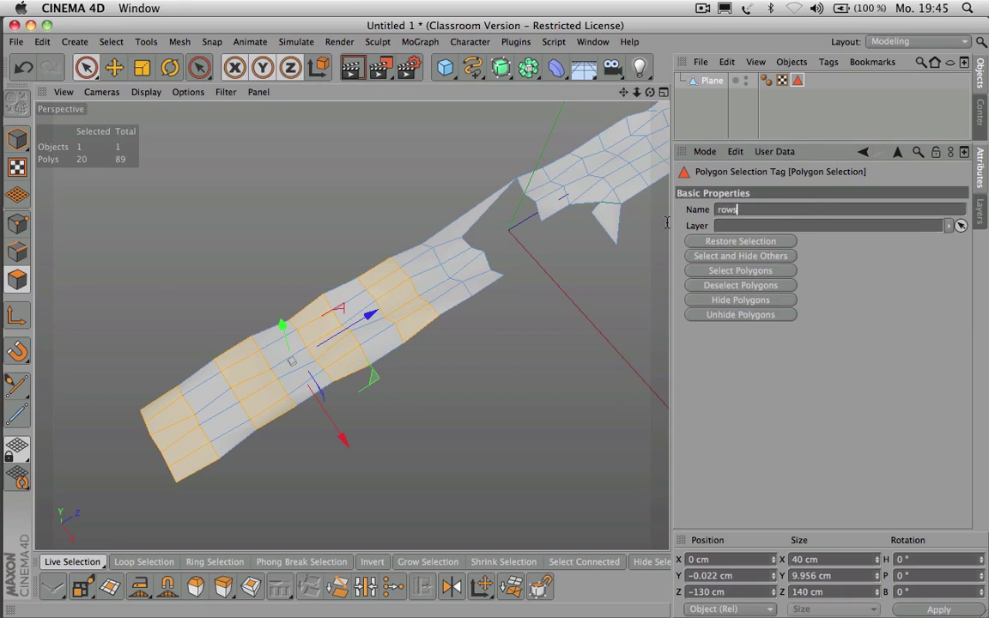
text(ows)
key(Return)
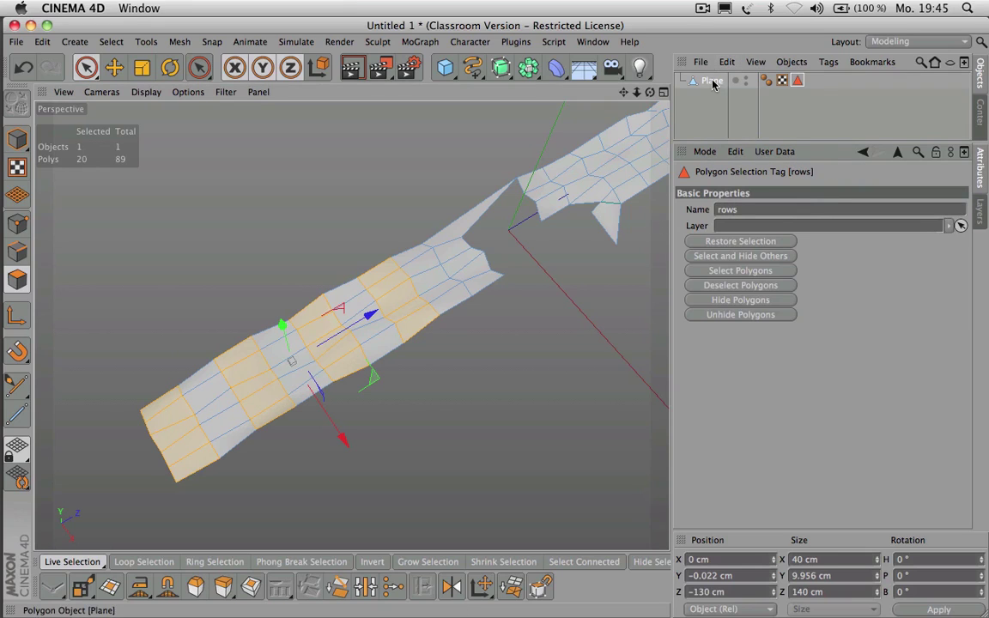
Step: Select all polygons of the plane and extrude them with an offset of about 11.6 cm
mouse_move(456, 273)
mouse_down()
mouse_move(464, 281)
mouse_move(406, 316)
mouse_move(307, 345)
mouse_up()
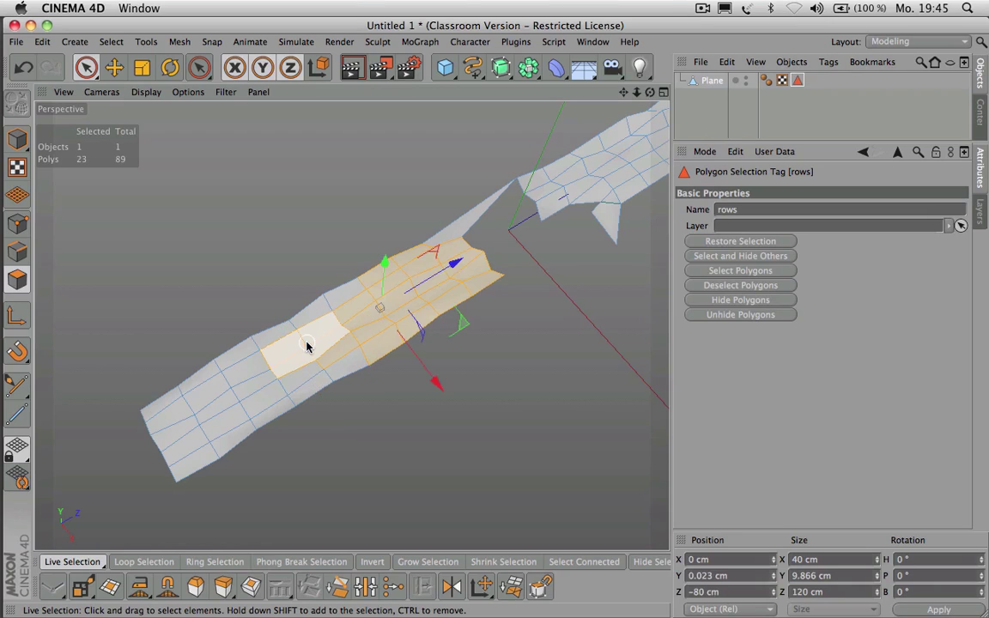
key(ctrl+a)
key(d)
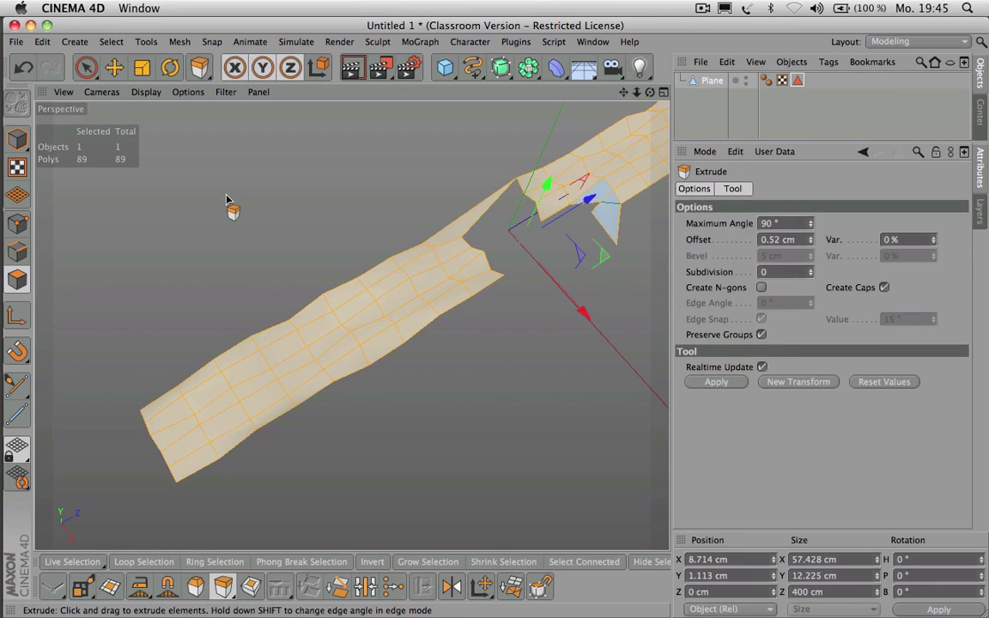
mouse_move(229, 204)
mouse_down()
mouse_move(316, 204)
mouse_move(228, 202)
mouse_up()
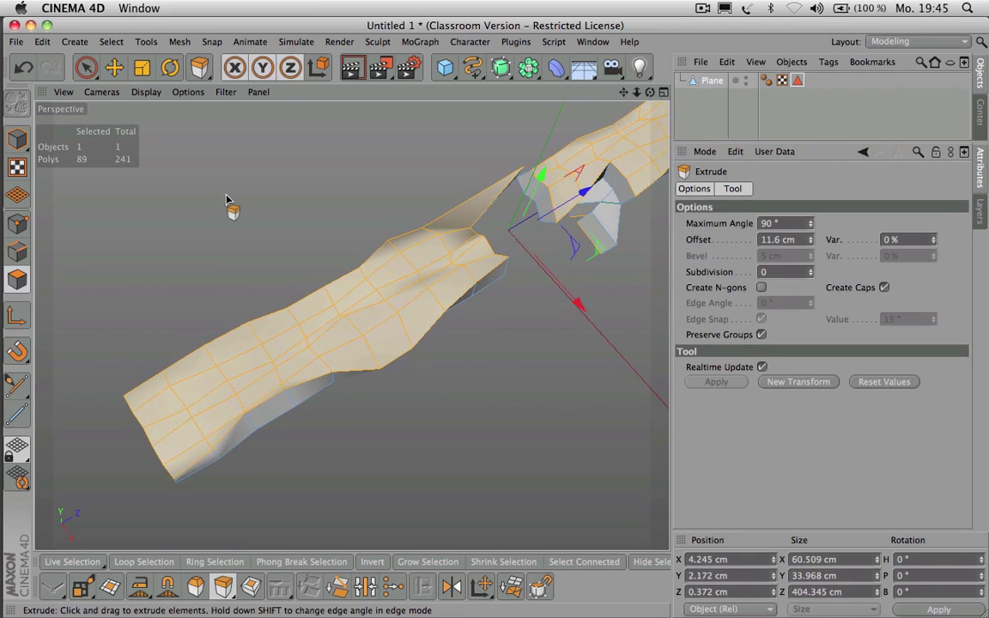
Step: Deselect the plane, restore the stored polygon selection from the "rows" tag, and switch back to Live Selection
click(799, 113)
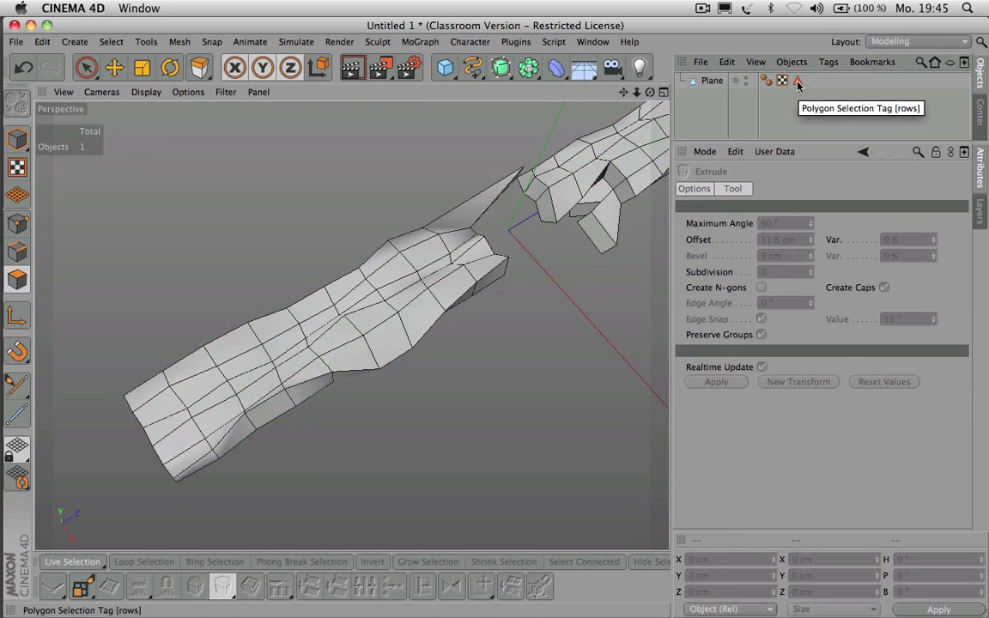
double_click(798, 82)
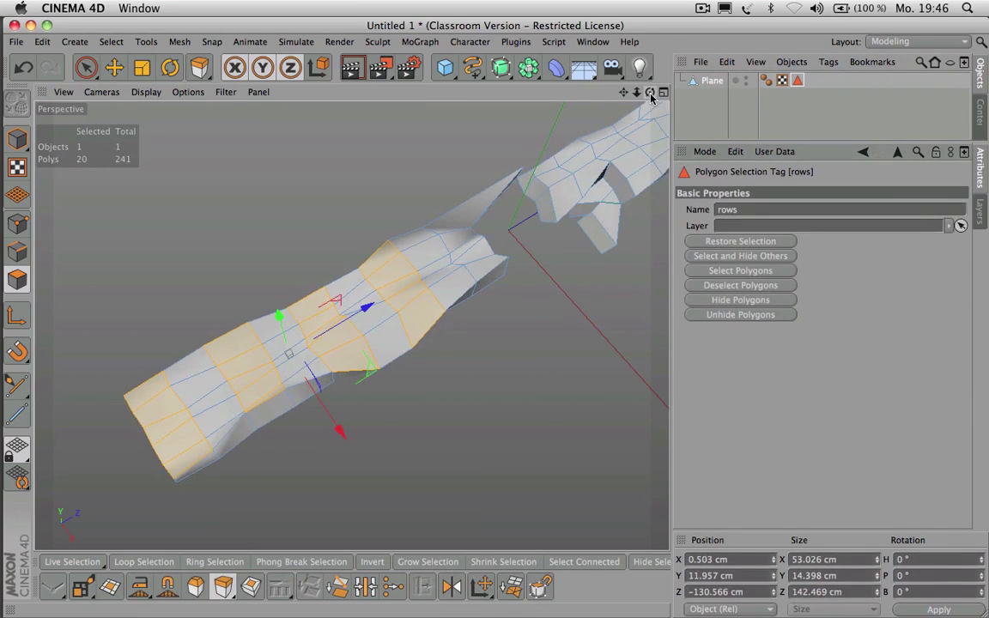
drag(650, 92, 816, 83)
drag(568, 99, 651, 97)
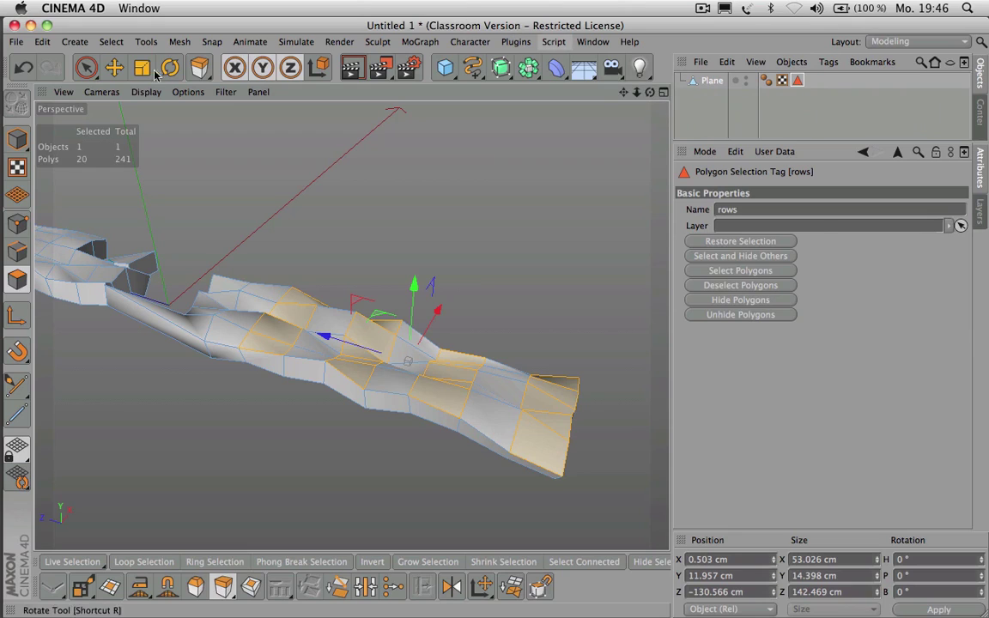
click(86, 67)
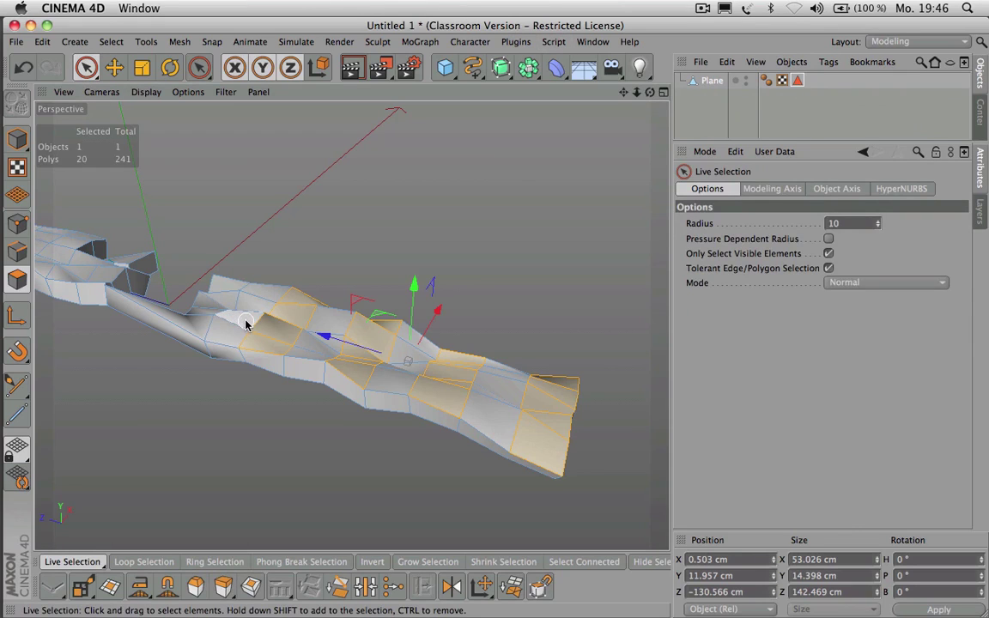
Step: Live-select a lengthwise strip of polygons on the near piece, overwrite the "rows" selection tag with it, and recall the tag's polygons
mouse_move(245, 322)
mouse_down()
mouse_move(332, 344)
mouse_move(346, 359)
mouse_up()
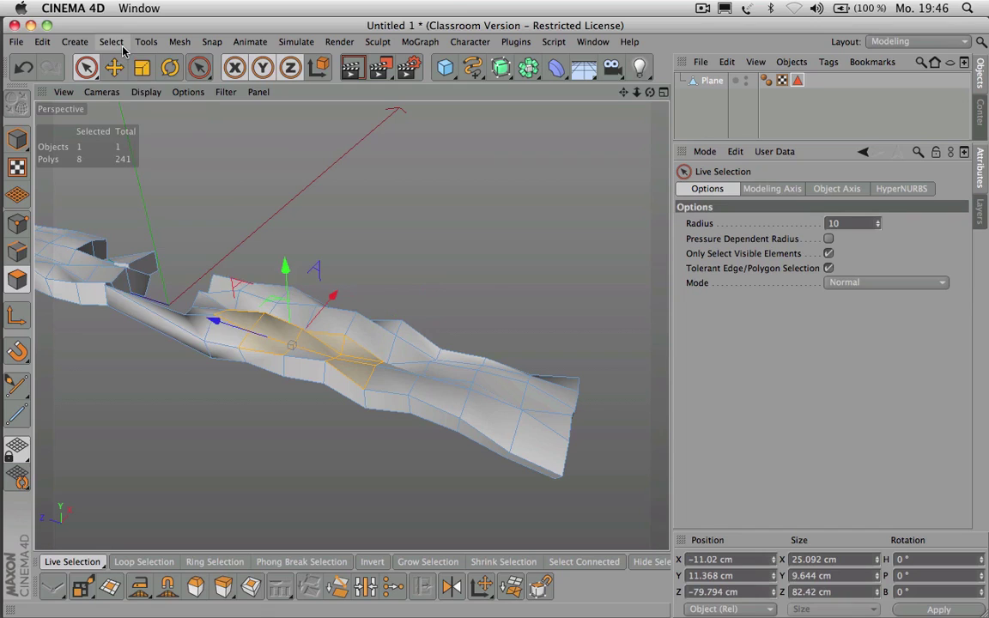
click(119, 42)
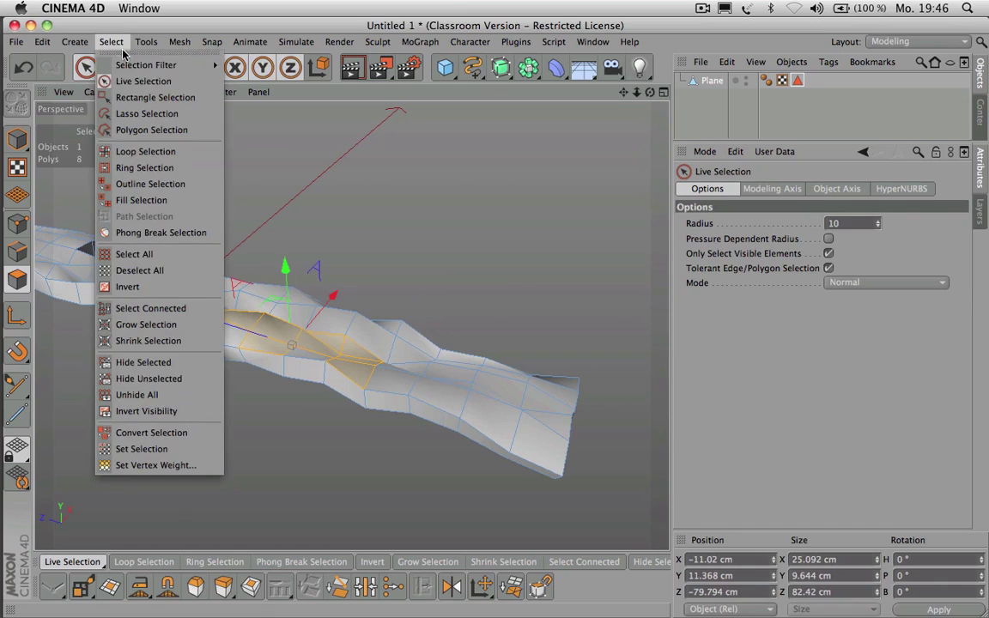
click(172, 449)
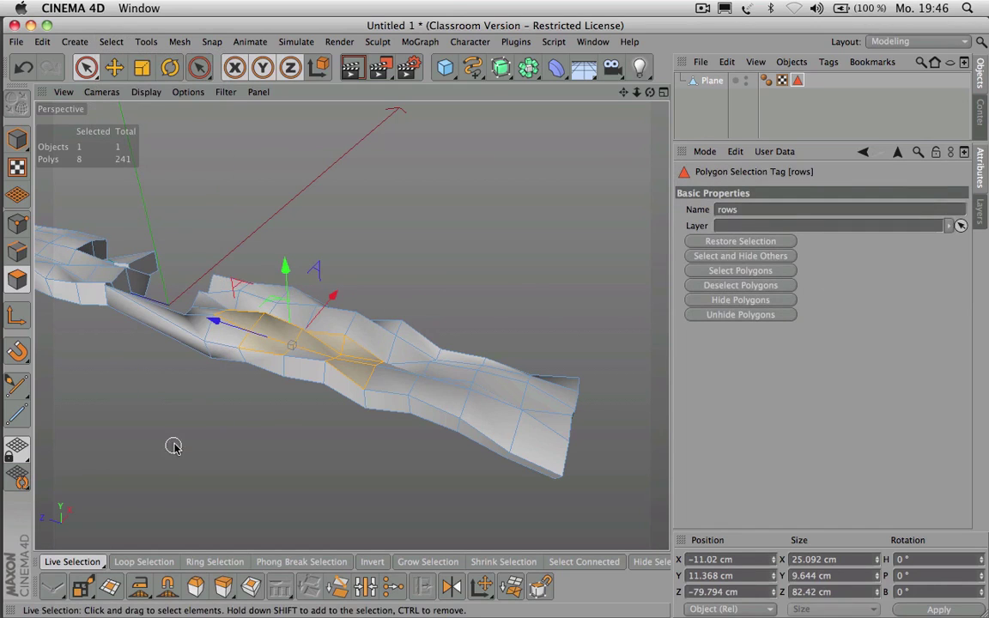
double_click(797, 83)
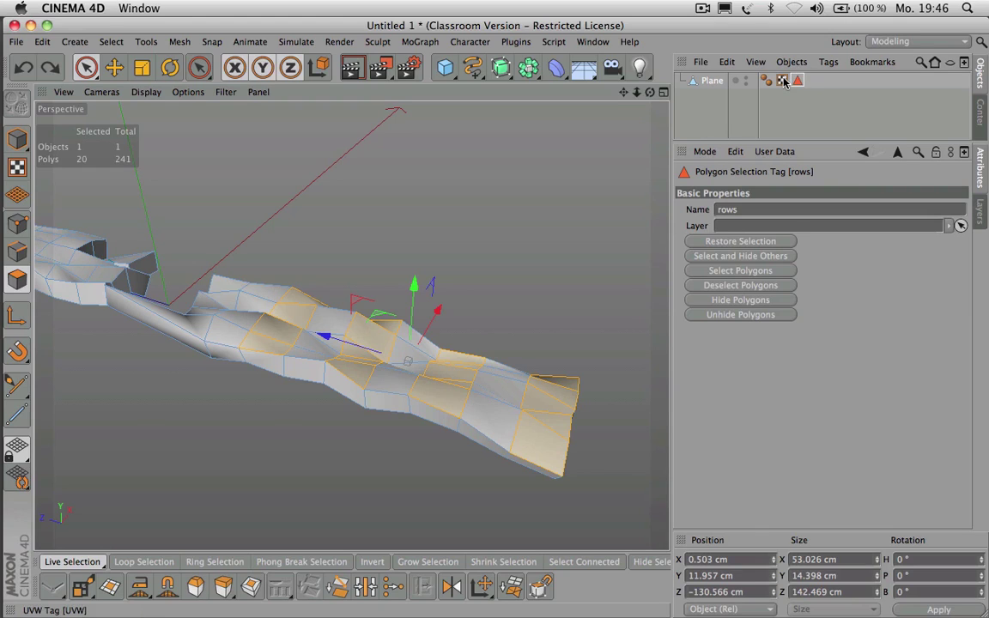
Step: Make the UVW tag active instead of "rows", then store the selected polygon rows in a separate selection tag named "new"
click(781, 80)
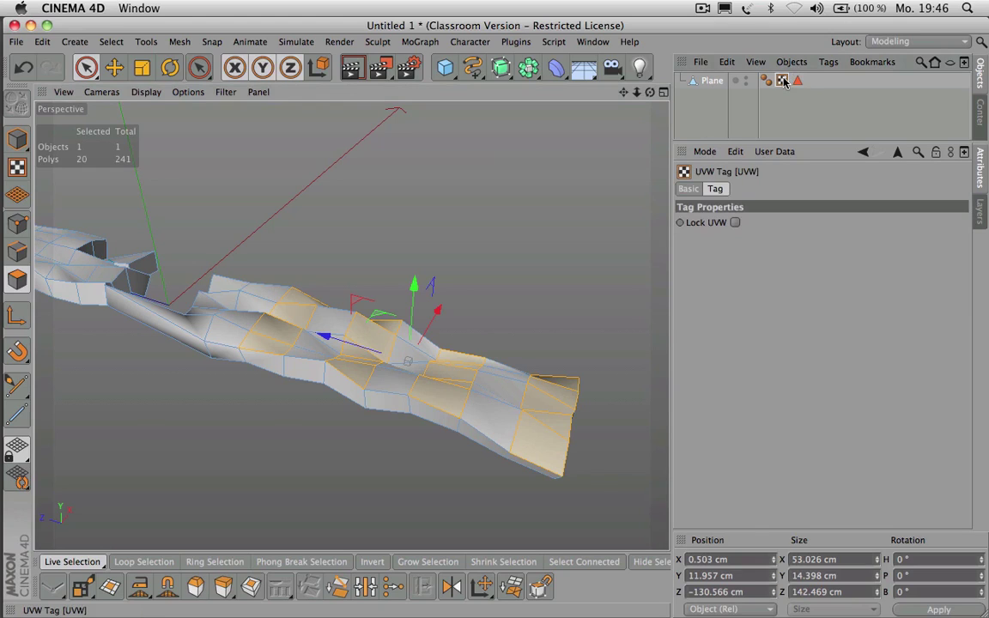
click(111, 41)
click(166, 448)
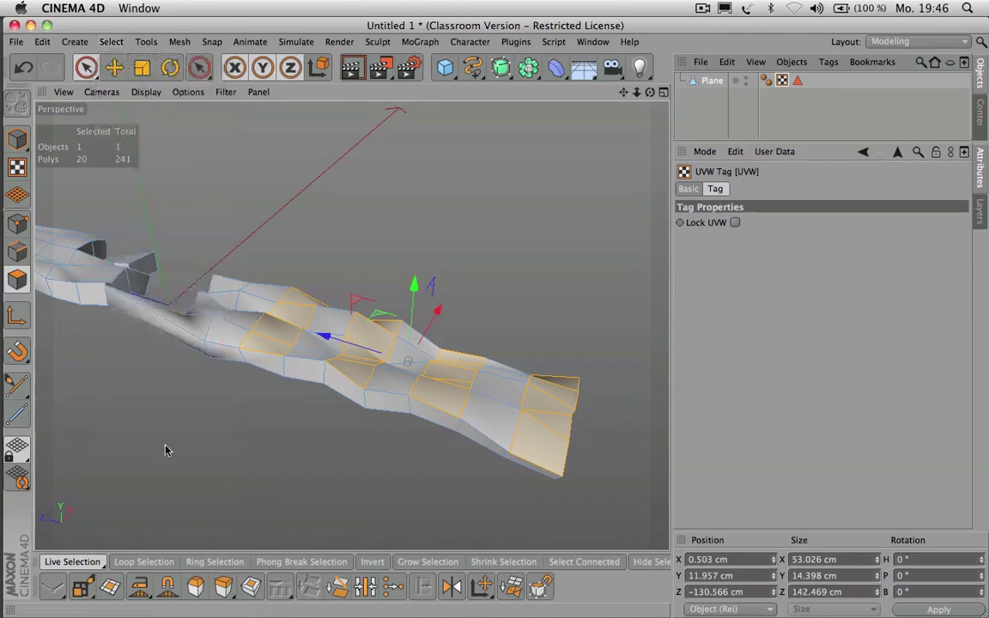
drag(789, 211, 716, 210)
text(r)
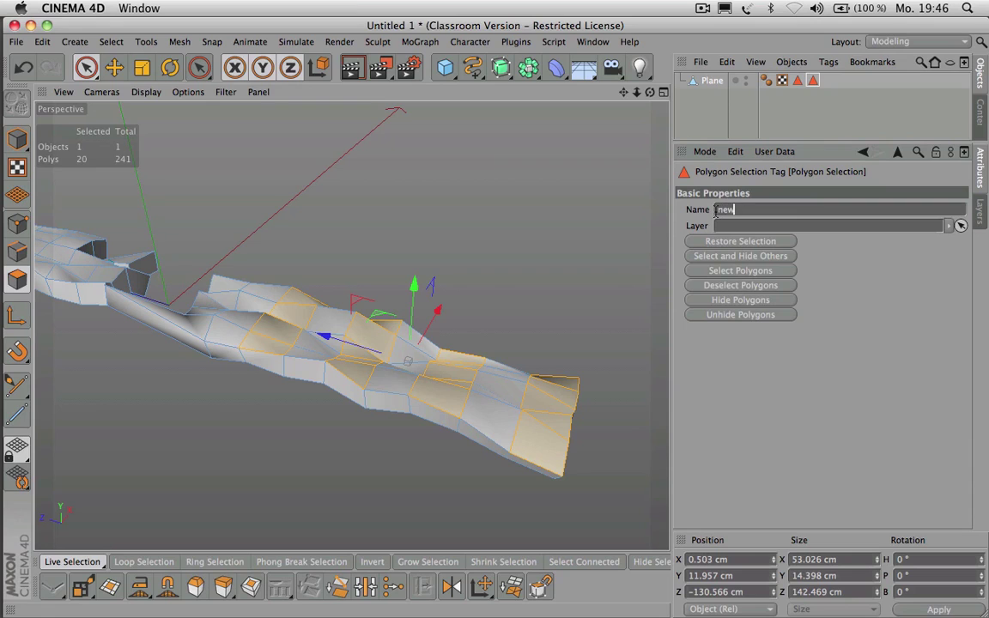
key(Return)
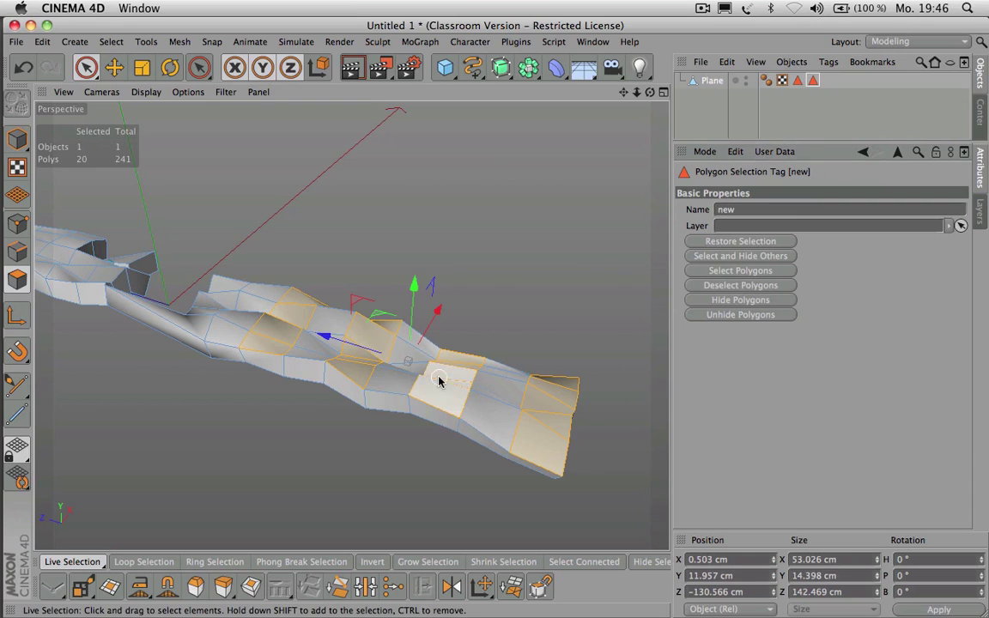
Step: Store the polygons at the near piece's outer end in the "new" tag, then restore the "rows" and "new" selections in turn
drag(460, 388, 530, 411)
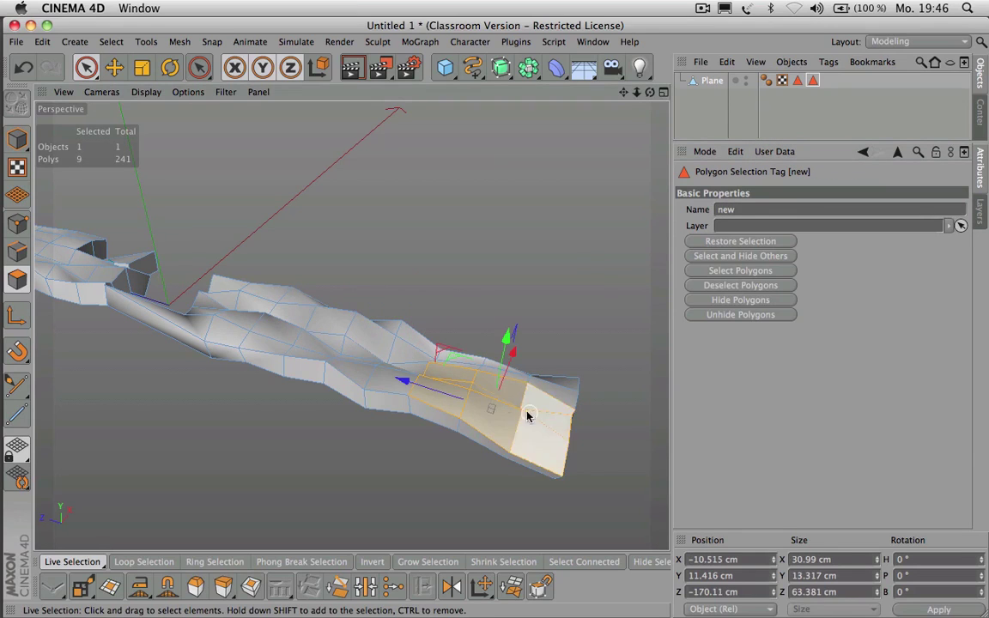
click(111, 42)
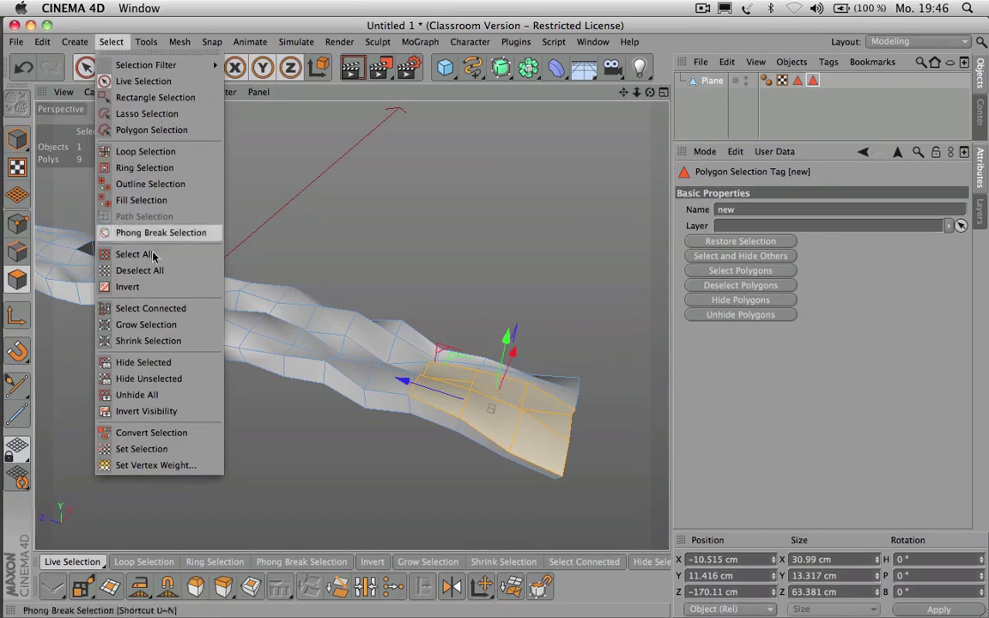
click(143, 449)
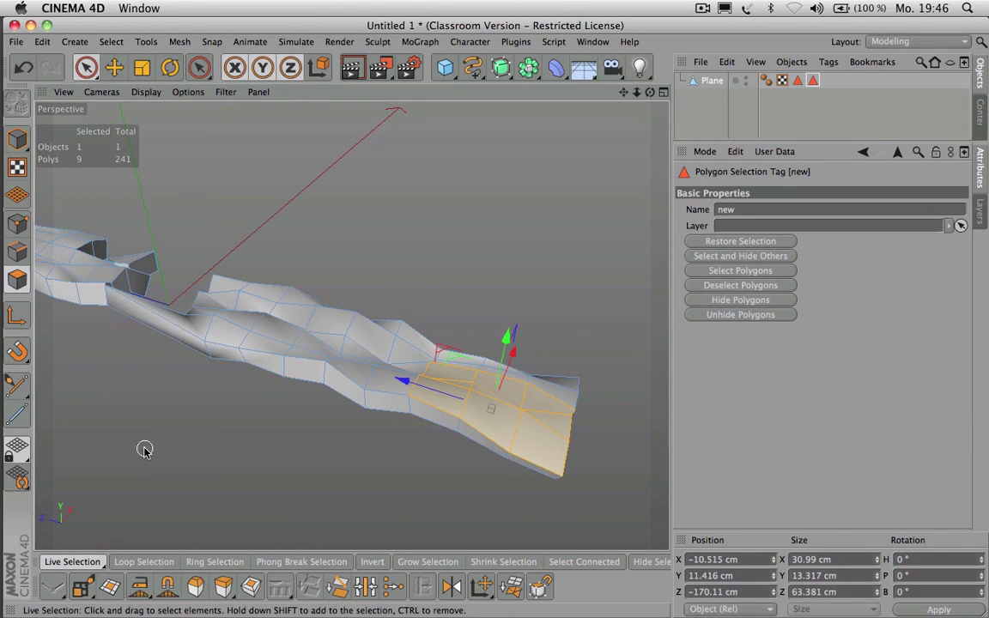
double_click(800, 82)
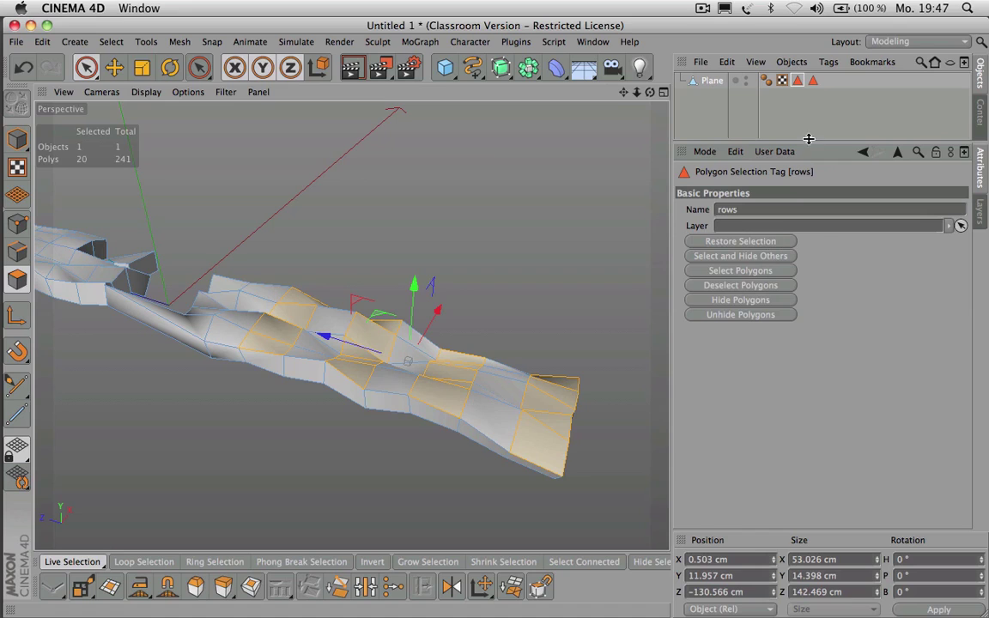
click(813, 82)
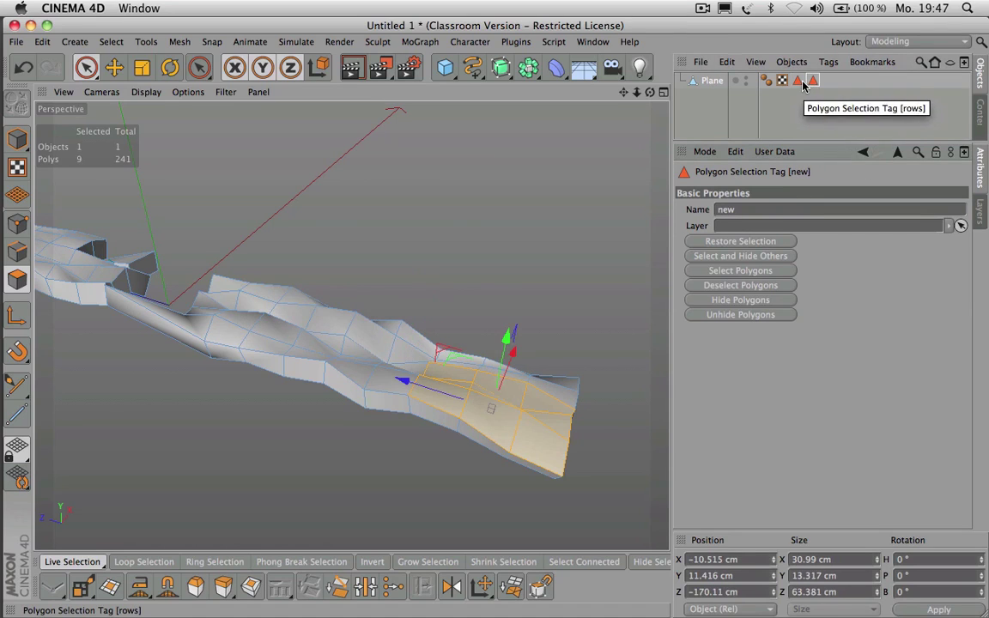
Step: Delete the "rows" and "new" polygon selection tags from the Plane object and reselect the Plane
click(803, 83)
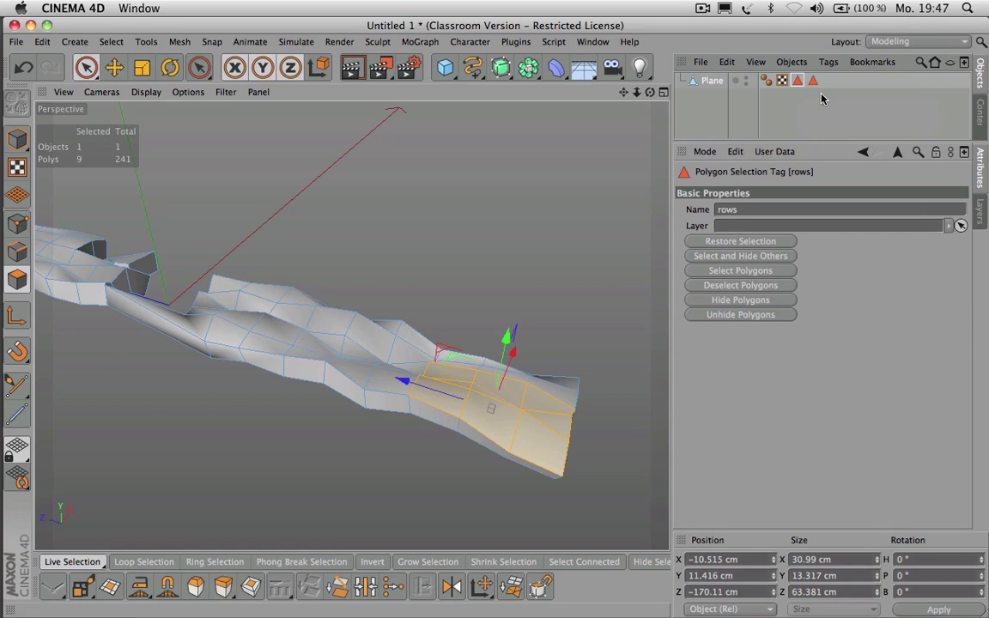
drag(832, 98, 800, 83)
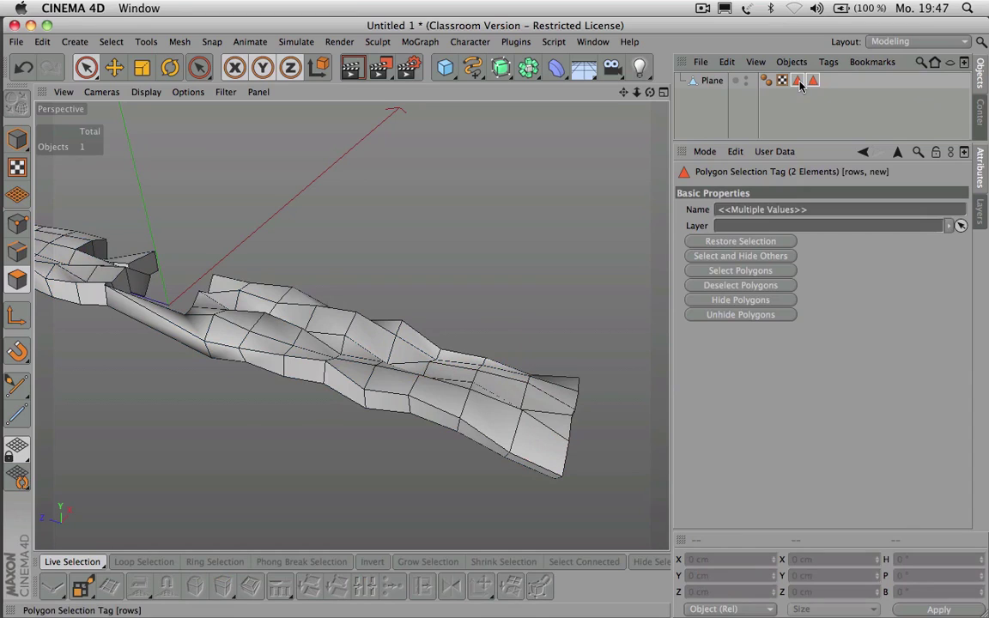
key(Delete)
click(712, 81)
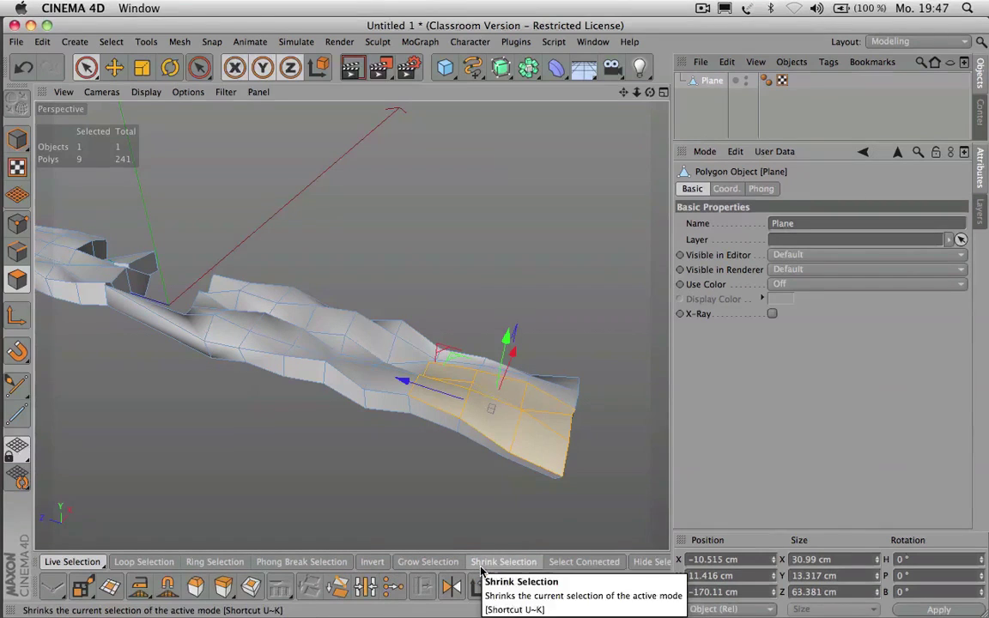
Step: Try an Extrude Inner on the nine selected polygons with an offset of about -13.9 cm and 5 subdivisions, and undo it
click(187, 45)
mouse_move(204, 108)
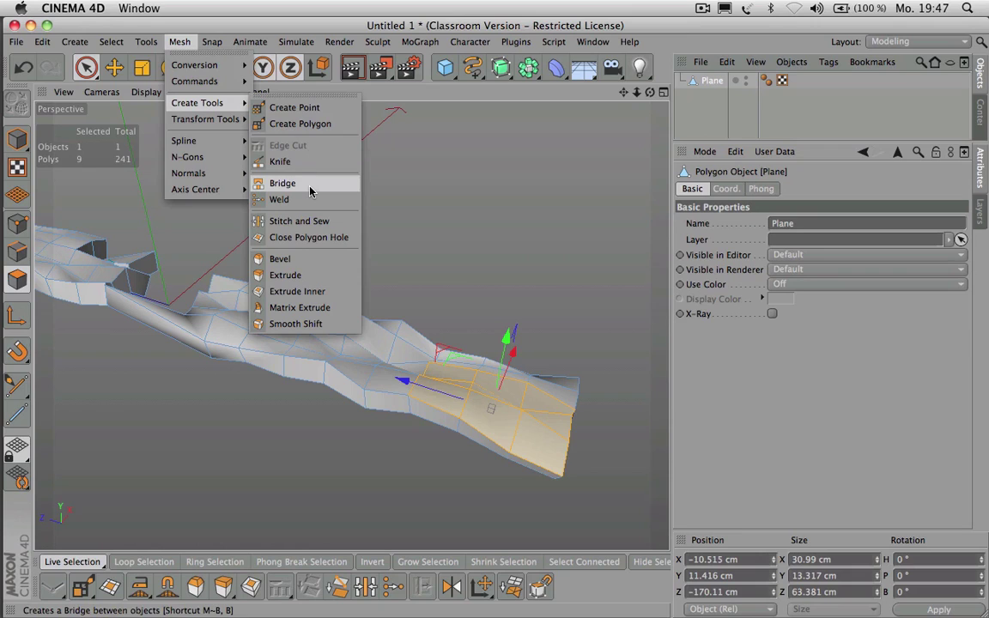
click(299, 293)
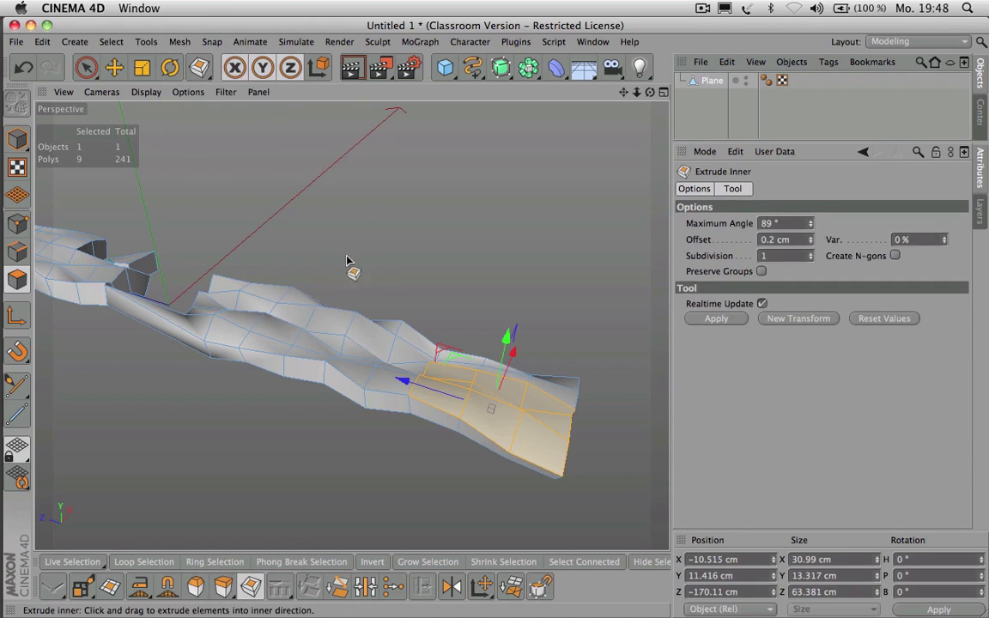
drag(364, 247, 418, 251)
drag(810, 257, 809, 243)
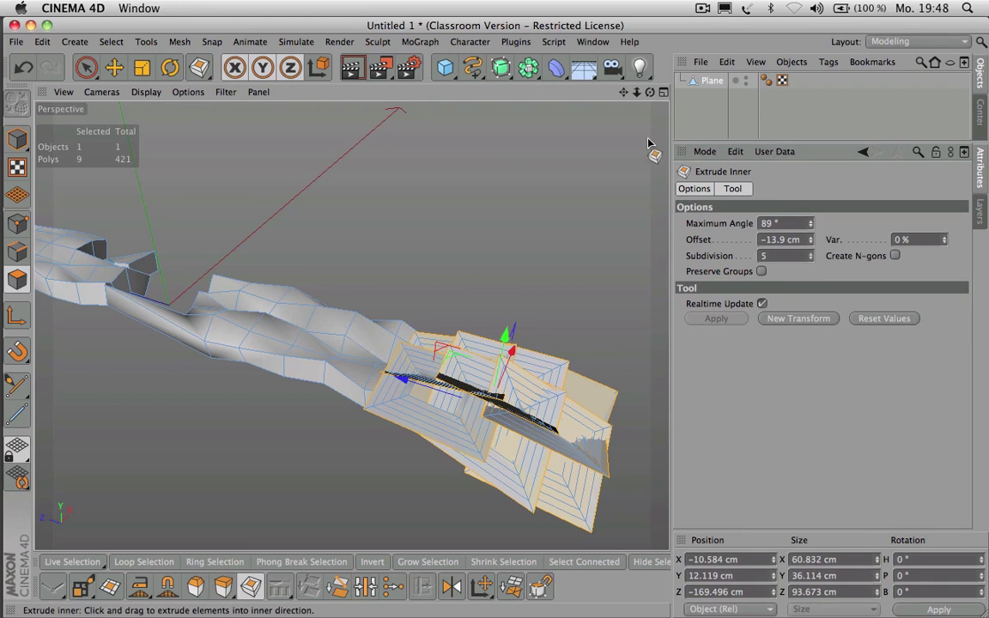
key(super+z)
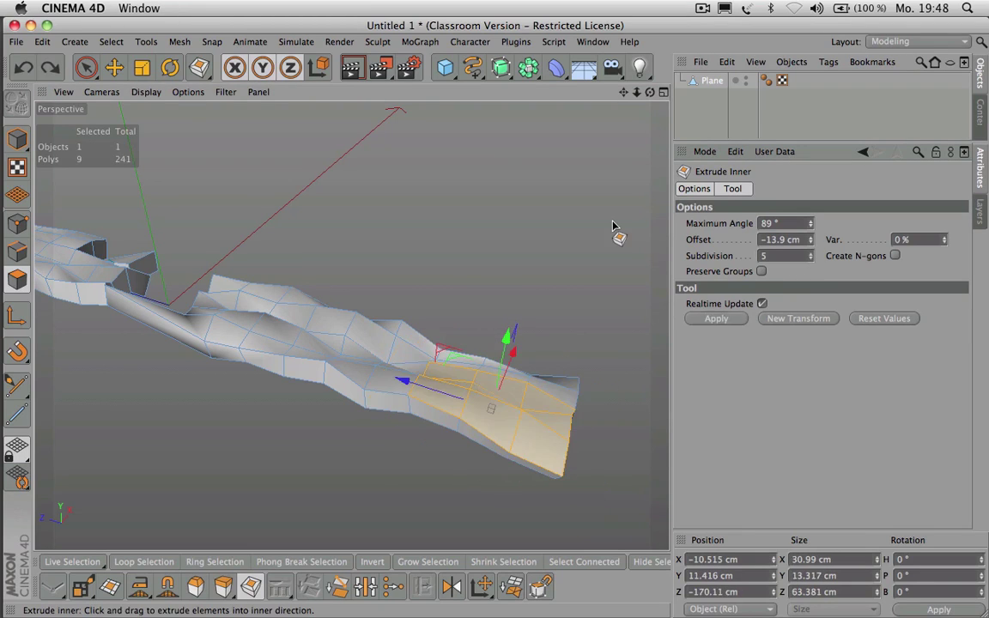
Step: Matrix Extrude the nine selected polygons in 8 steps with a movement of about 5.05 cm per step
click(179, 41)
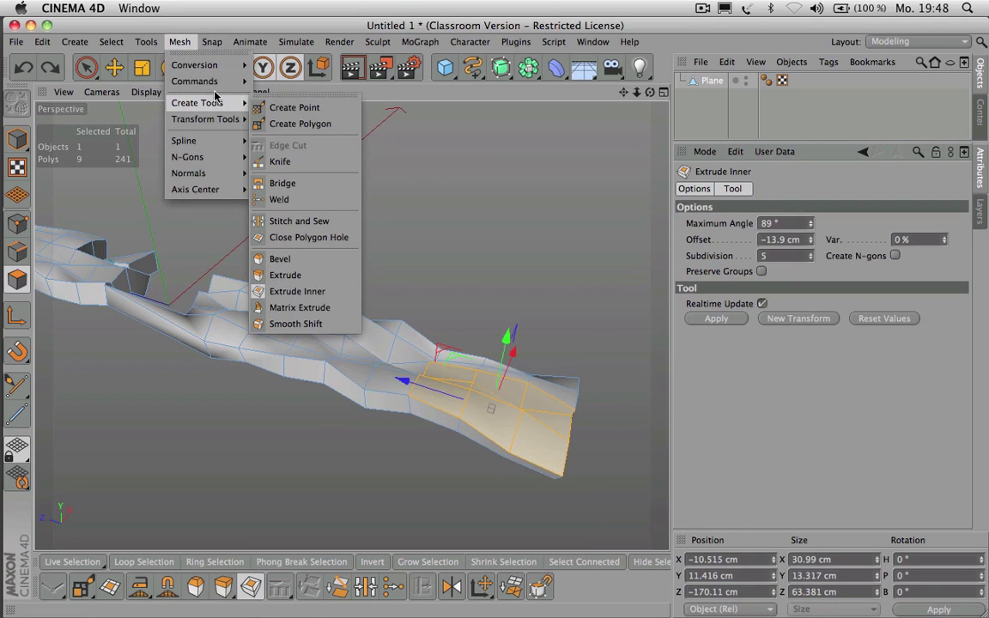
click(318, 308)
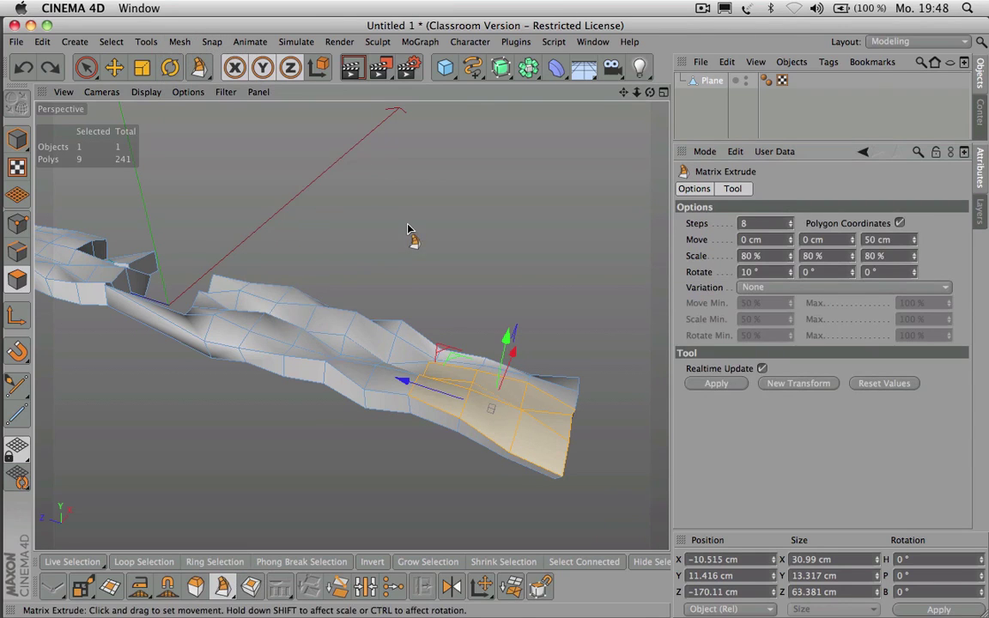
mouse_move(411, 236)
mouse_down()
mouse_move(515, 236)
mouse_move(408, 232)
mouse_up()
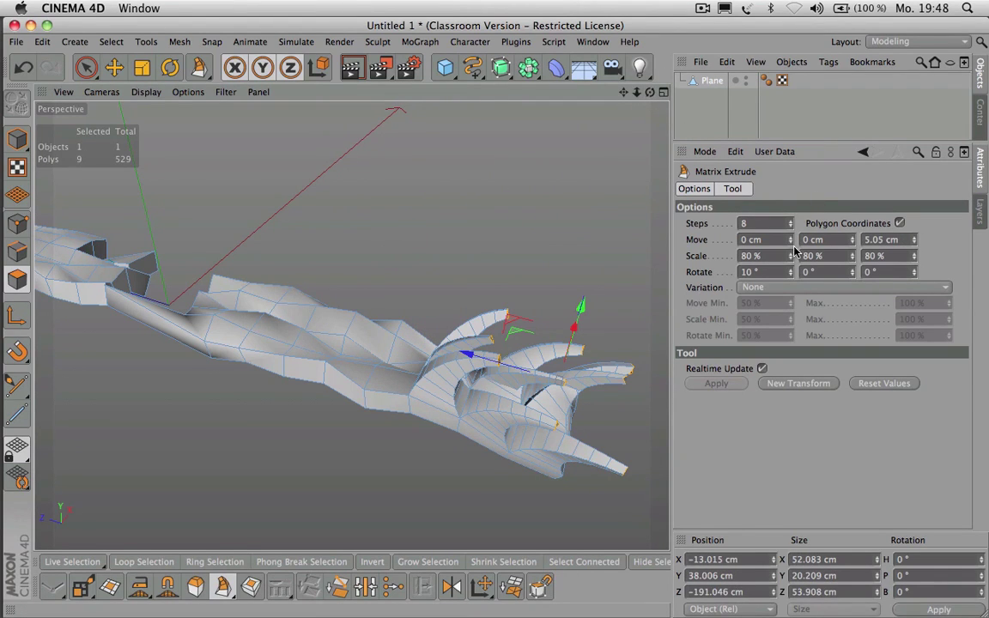
Step: Try the Initial variation for the Matrix Extrude and switch the variation to Per Step
click(787, 287)
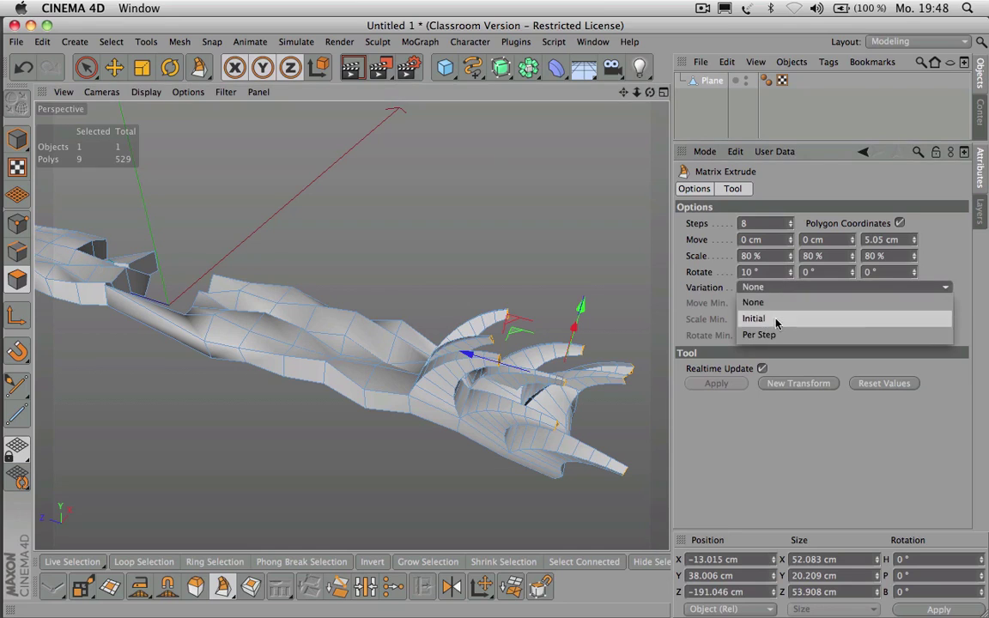
click(759, 318)
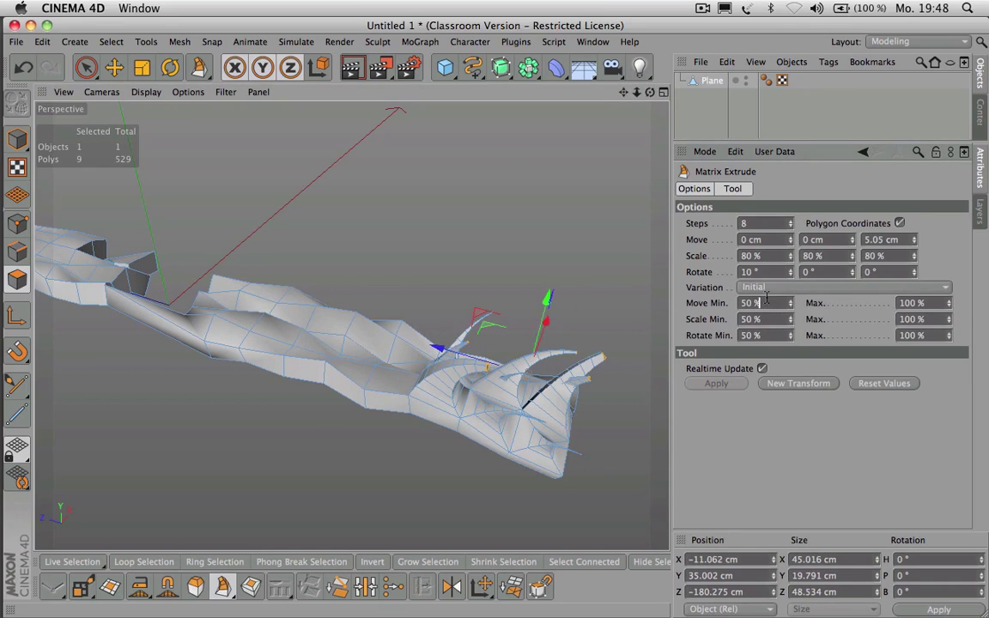
click(784, 287)
click(760, 335)
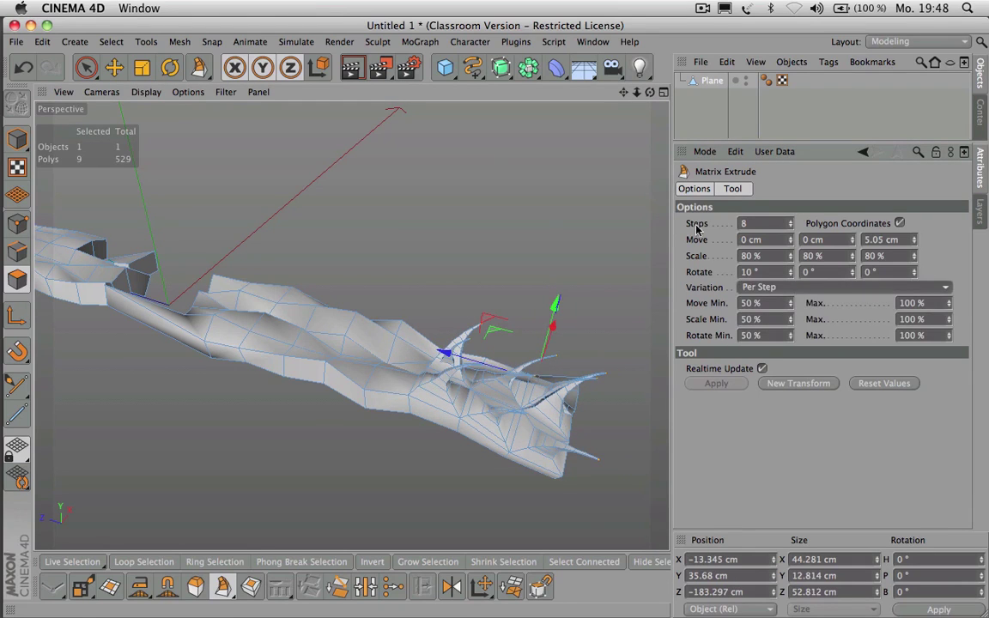
alt+drag(351, 325, 351, 325)
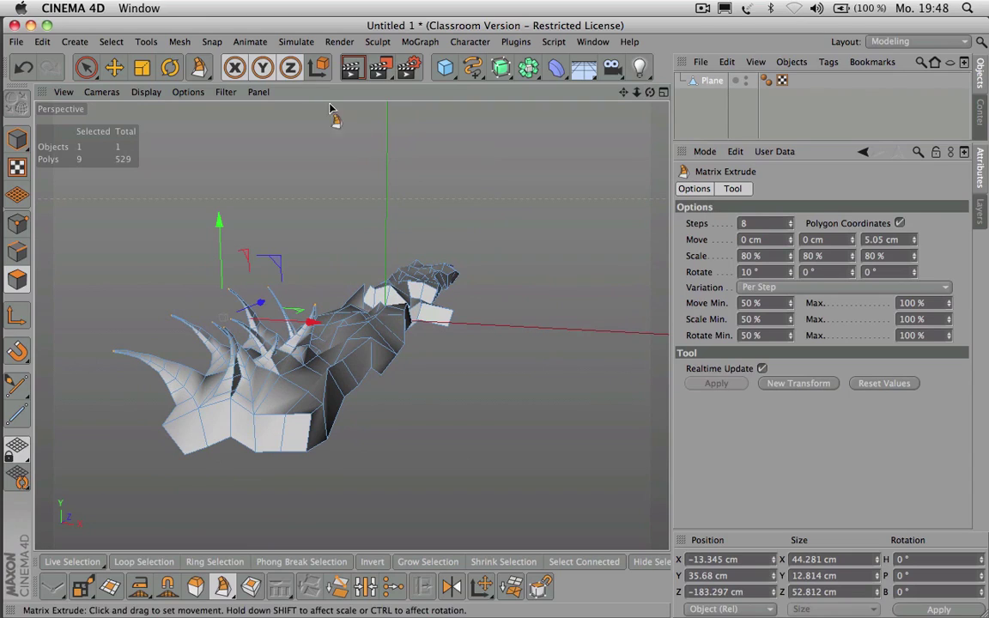
Step: Enlarge the selected polygons at the spike tips with Normal Scale to about 1352.6 %
click(179, 41)
mouse_move(196, 72)
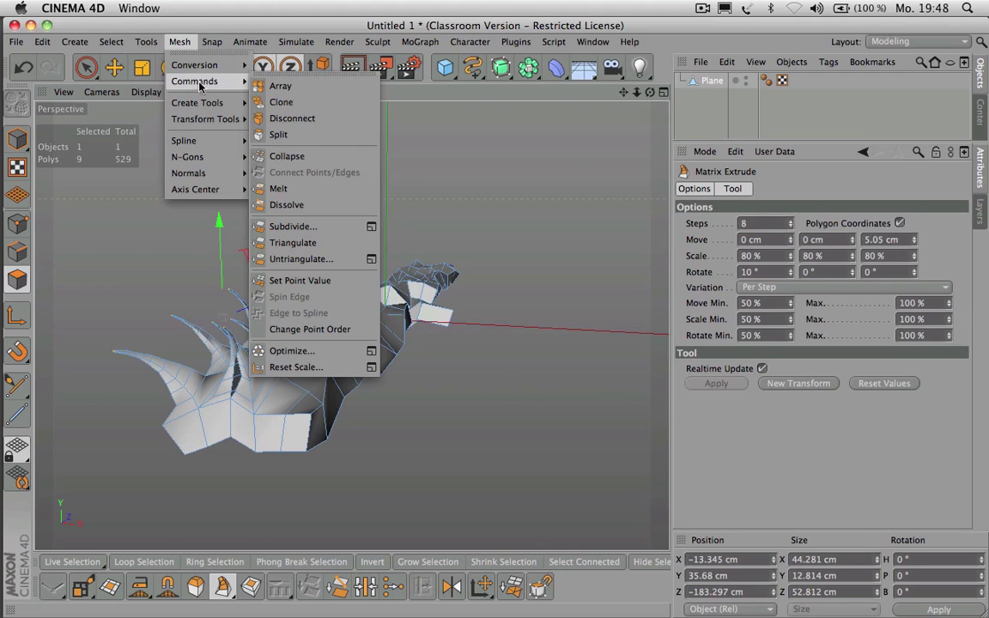
mouse_move(204, 108)
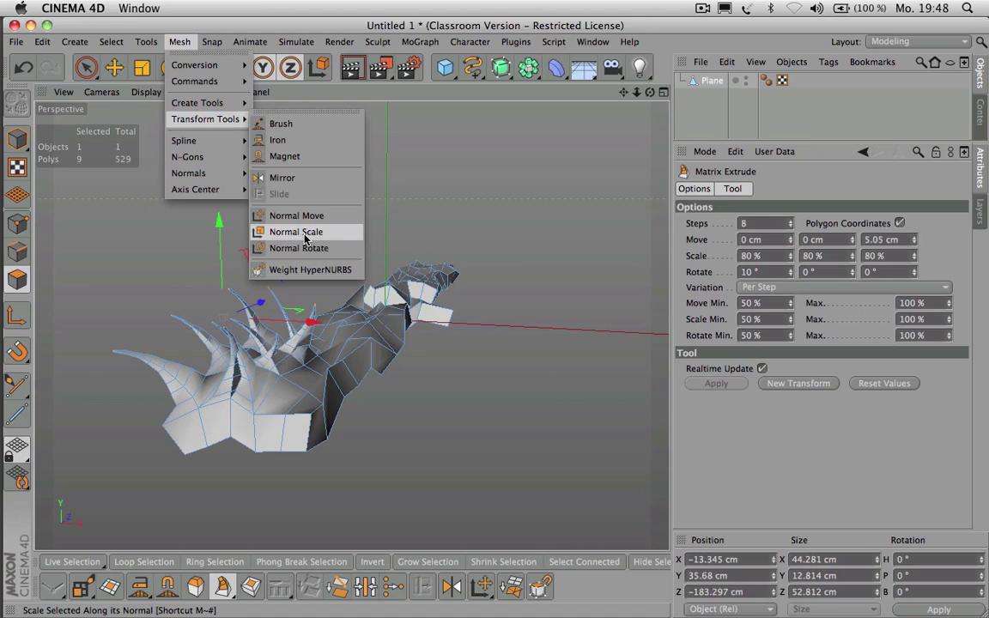
click(129, 268)
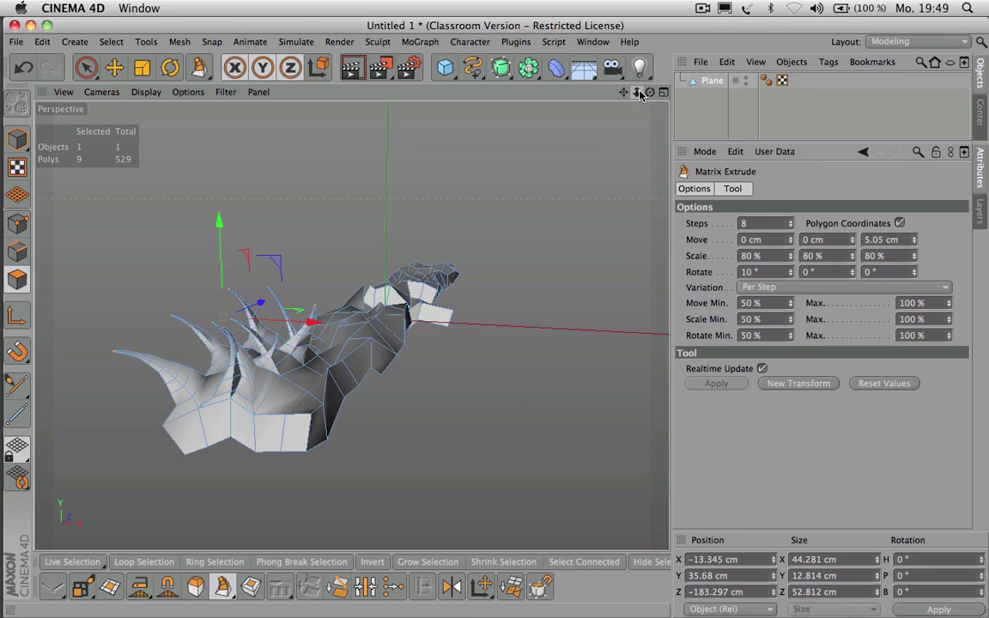
scroll(352, 326, up, 5)
alt+right_drag(352, 326, 424, 243)
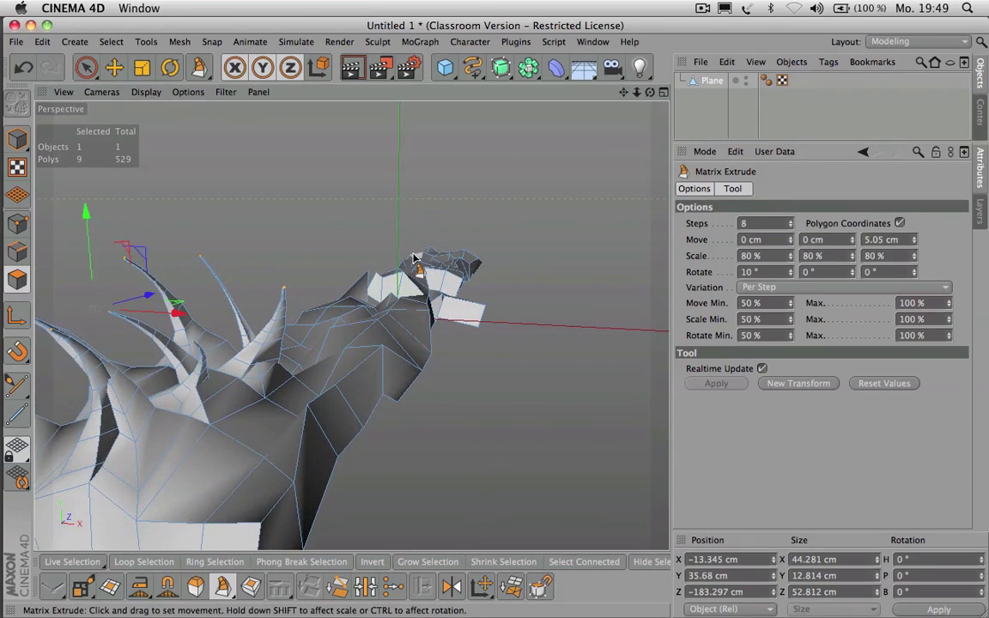
alt+middle_drag(417, 257, 611, 271)
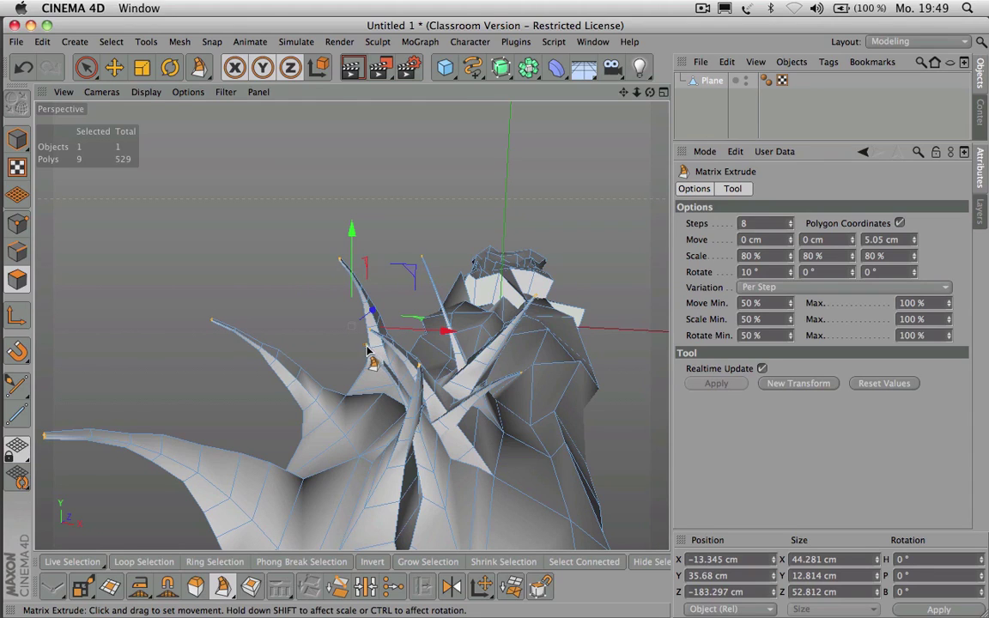
click(182, 43)
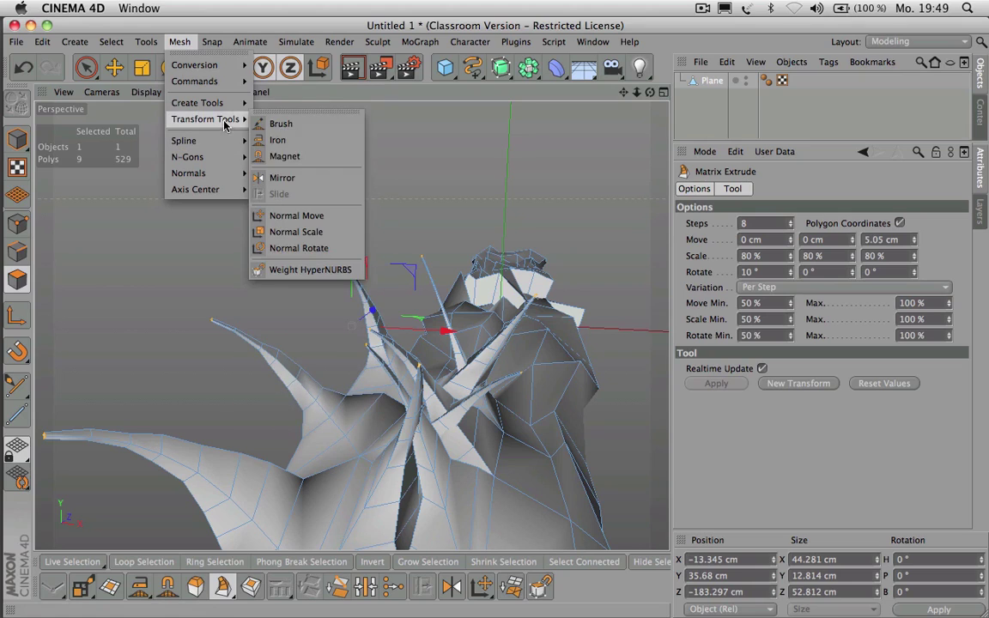
click(298, 232)
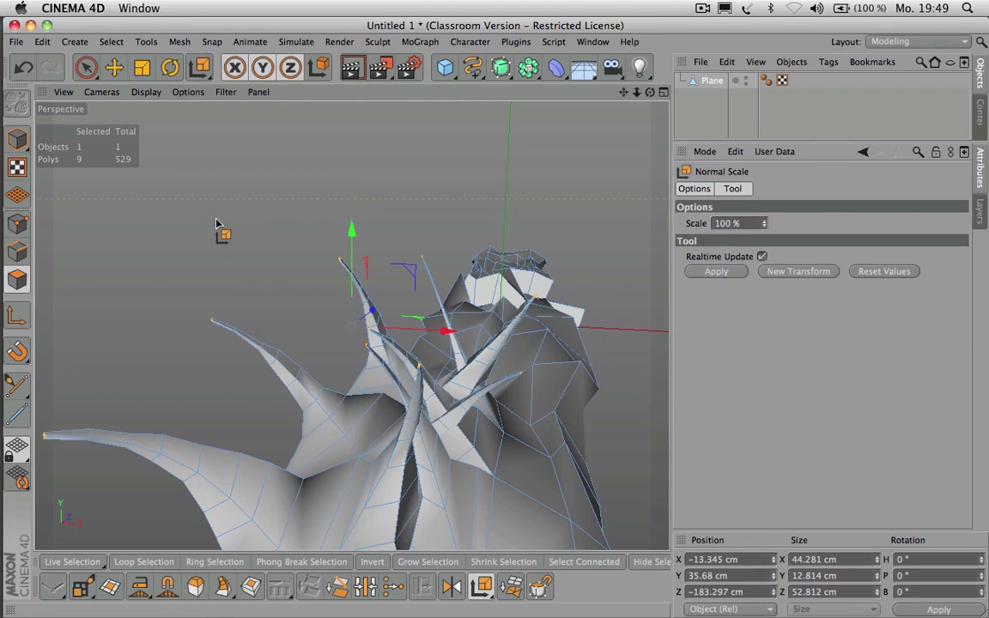
drag(216, 225, 867, 225)
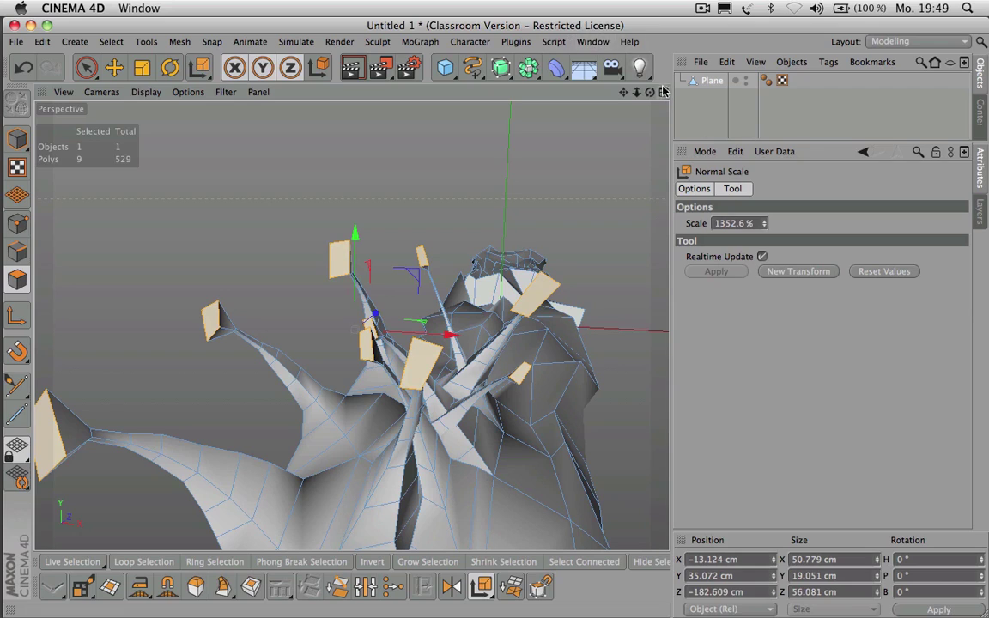
Step: Extrude Inner the enlarged tip polygons with an offset of about 0.4 cm and 1 subdivision
alt+drag(496, 322, 386, 223)
alt+drag(351, 324, 351, 324)
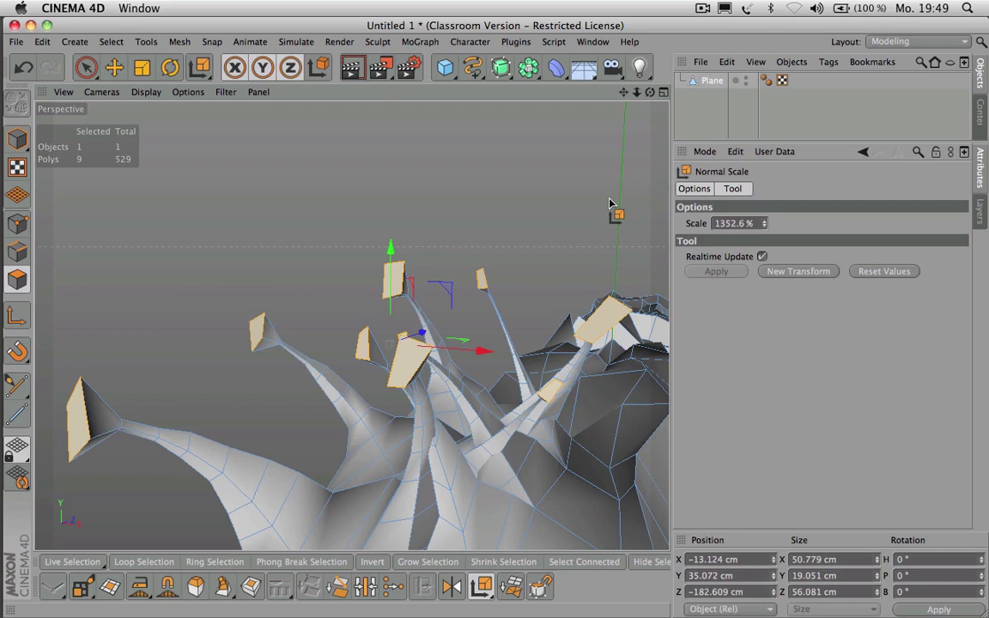
key(i)
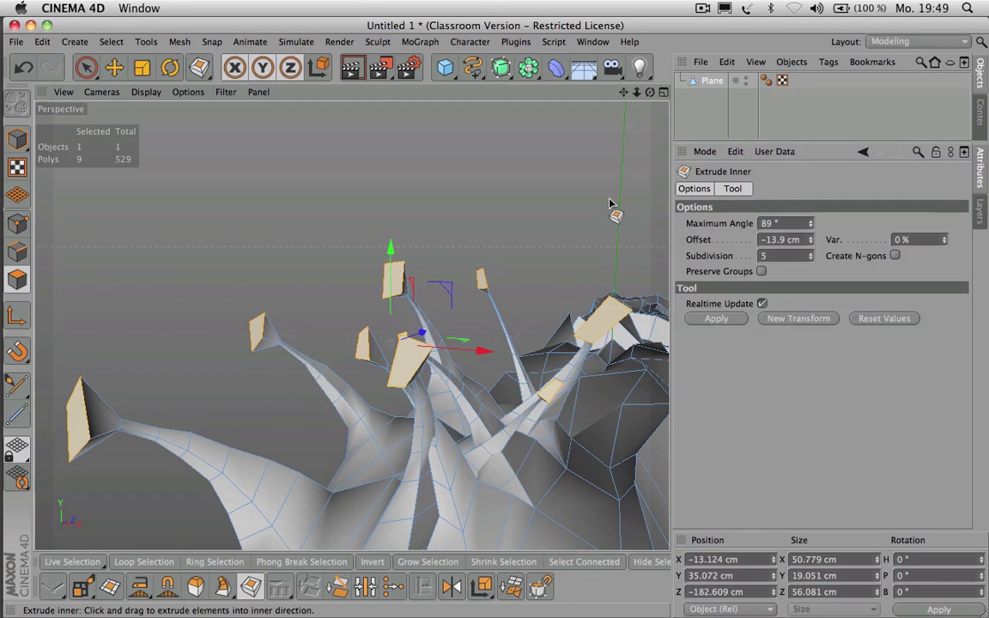
mouse_move(608, 204)
mouse_down()
mouse_move(627, 204)
mouse_move(618, 212)
mouse_up()
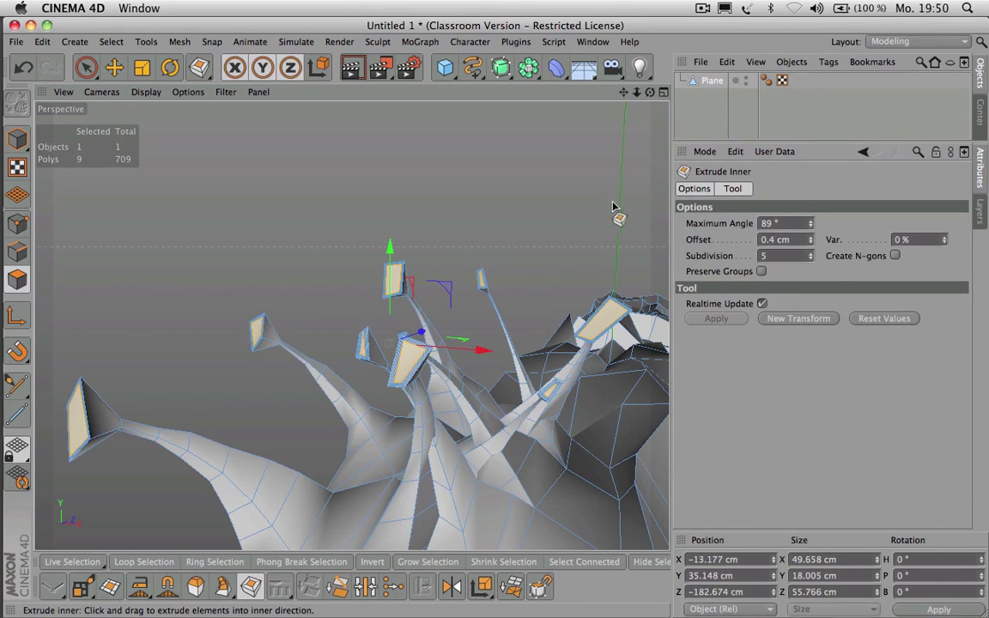
click(810, 259)
click(810, 259)
click(810, 259)
click(810, 259)
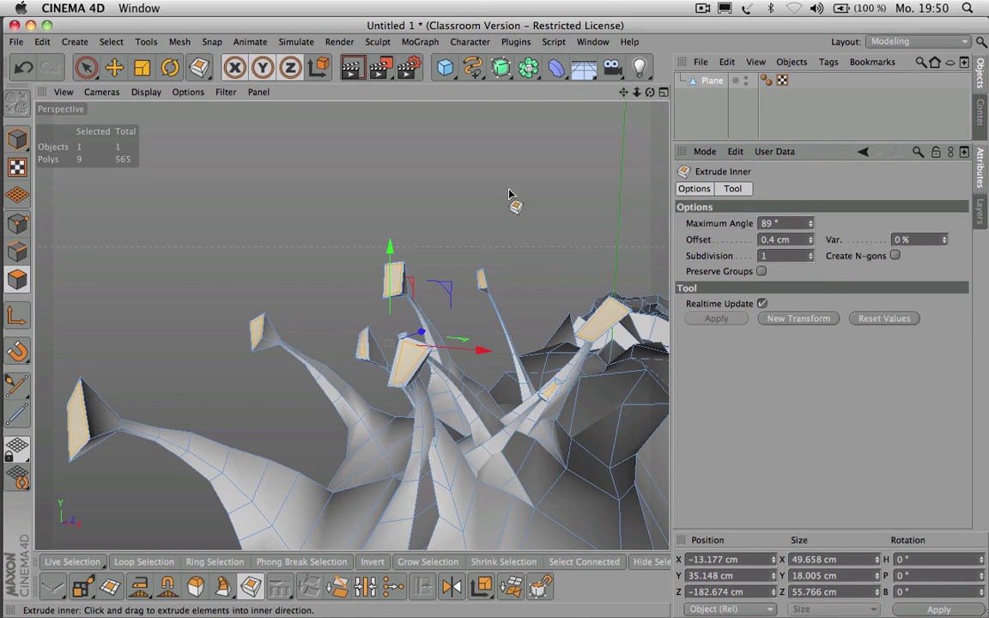
Step: Extrude the tip polygons inward by about -2.87 cm with Create Caps disabled
key(d)
mouse_move(509, 195)
mouse_down()
mouse_move(490, 194)
mouse_move(508, 194)
mouse_up()
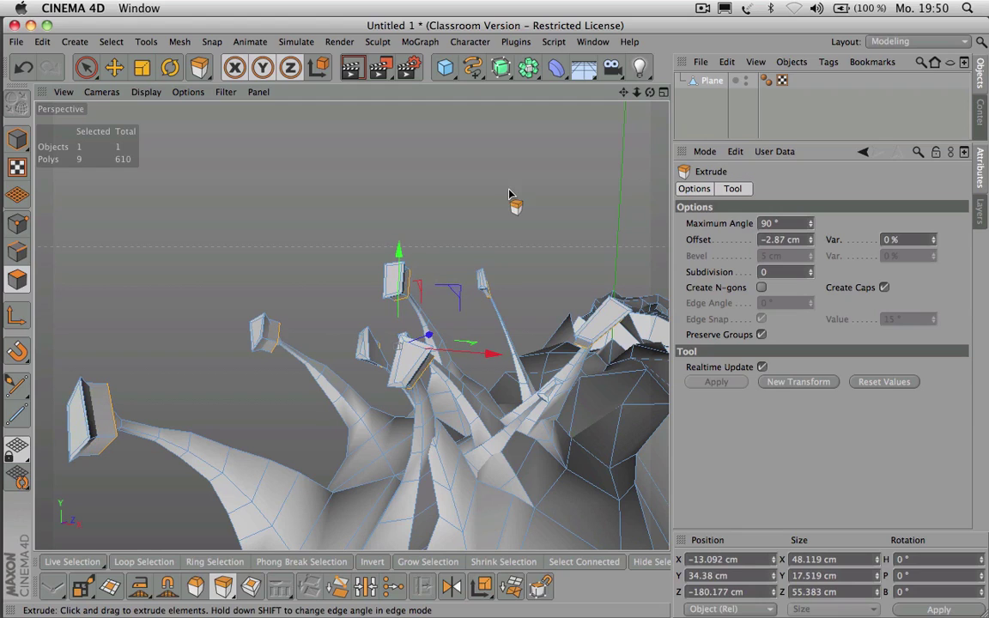
click(884, 288)
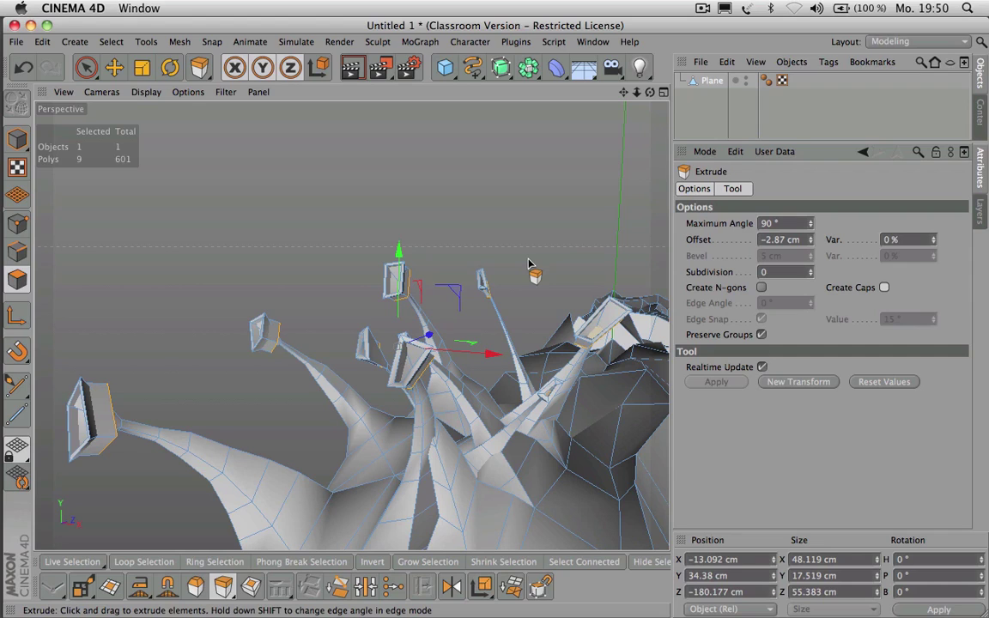
Step: Shrink the recessed tip polygons with Normal Scale to about 14.3 %
key(m)
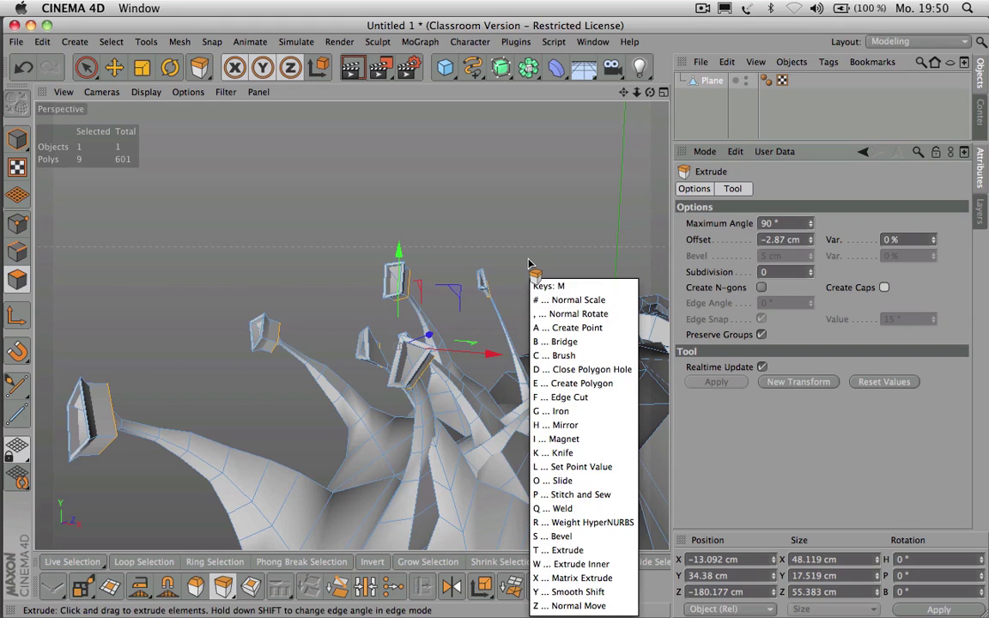
key(numbersign)
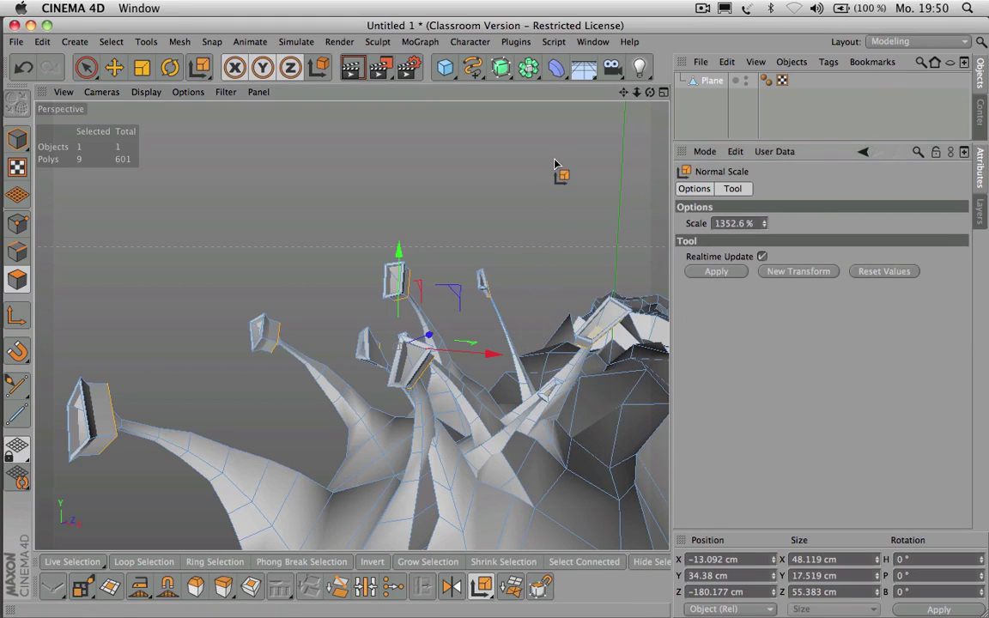
drag(555, 161, 519, 161)
drag(459, 155, 431, 154)
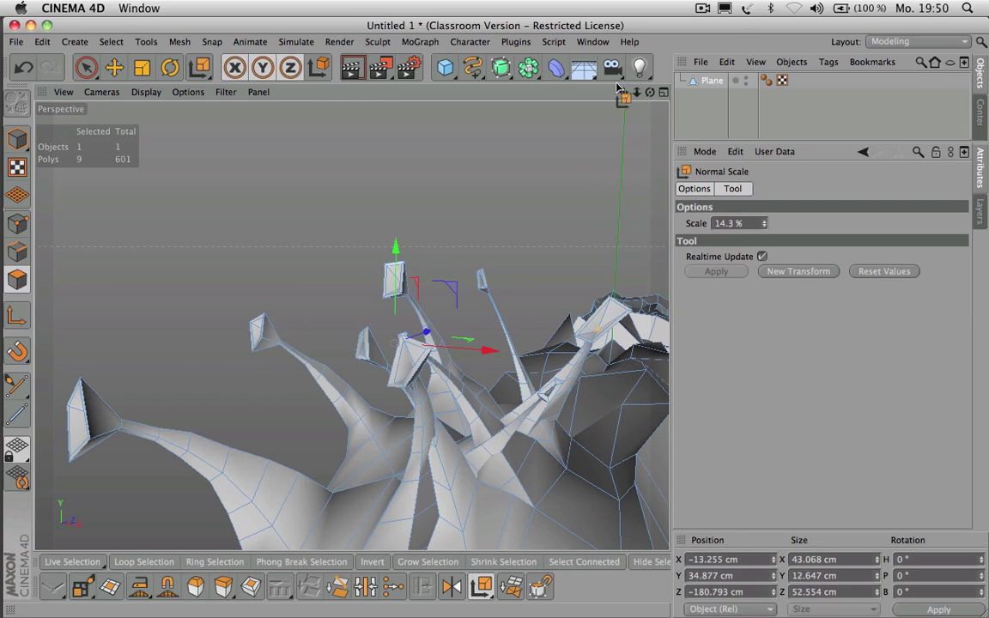
mouse_move(650, 92)
mouse_down()
mouse_move(721, 55)
mouse_move(652, 82)
mouse_move(706, 76)
mouse_move(657, 79)
mouse_move(662, 91)
mouse_up()
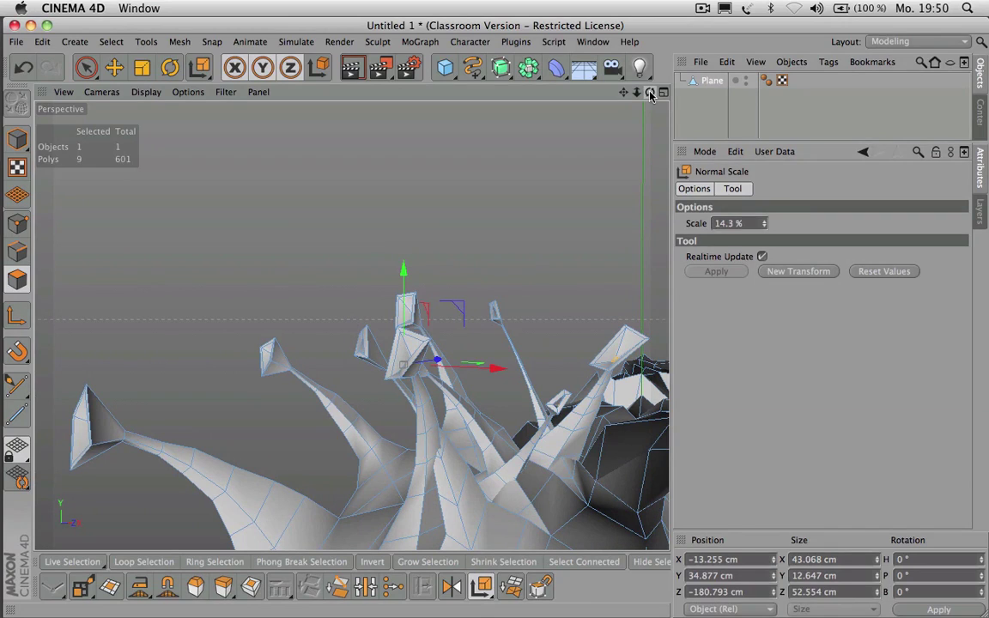
click(711, 81)
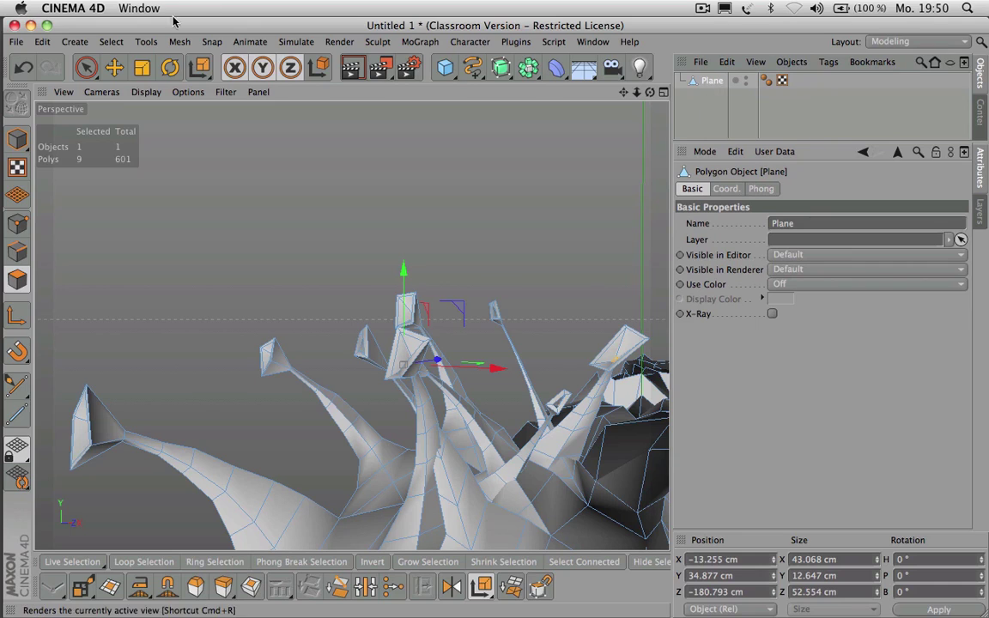
click(179, 41)
mouse_move(207, 81)
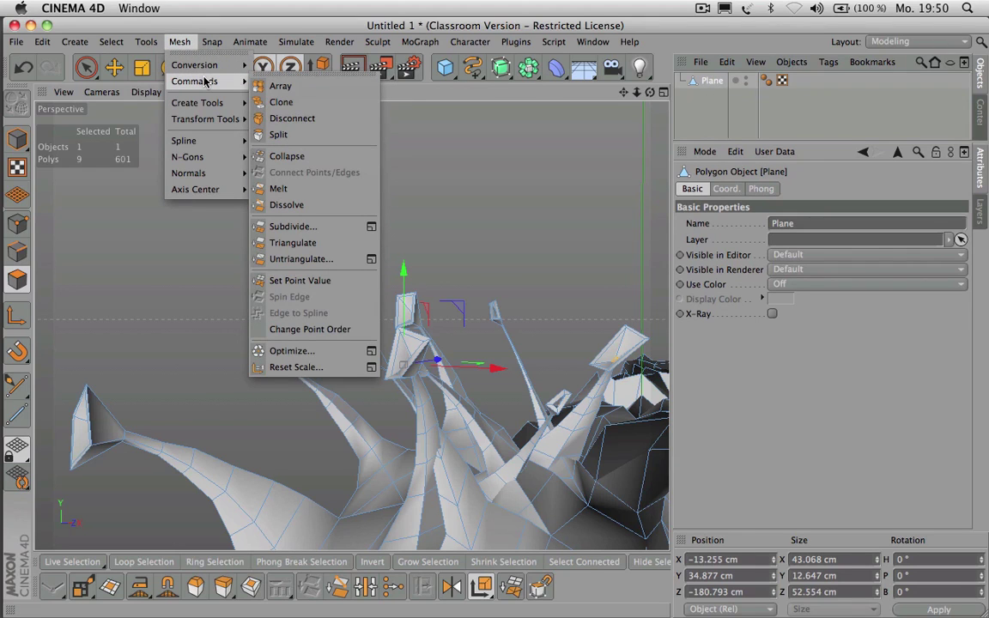
mouse_move(202, 104)
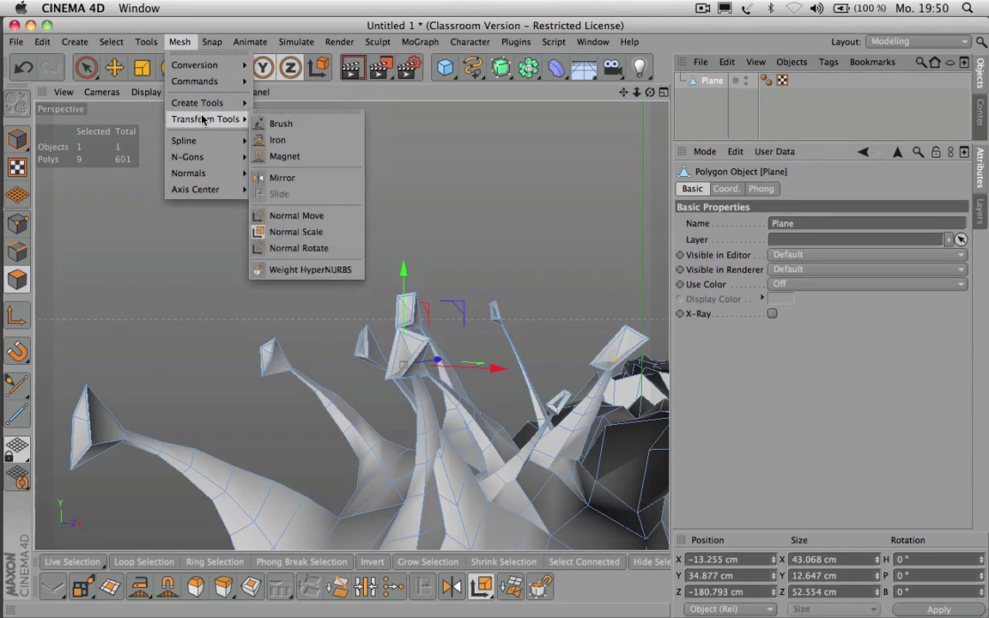
mouse_move(202, 141)
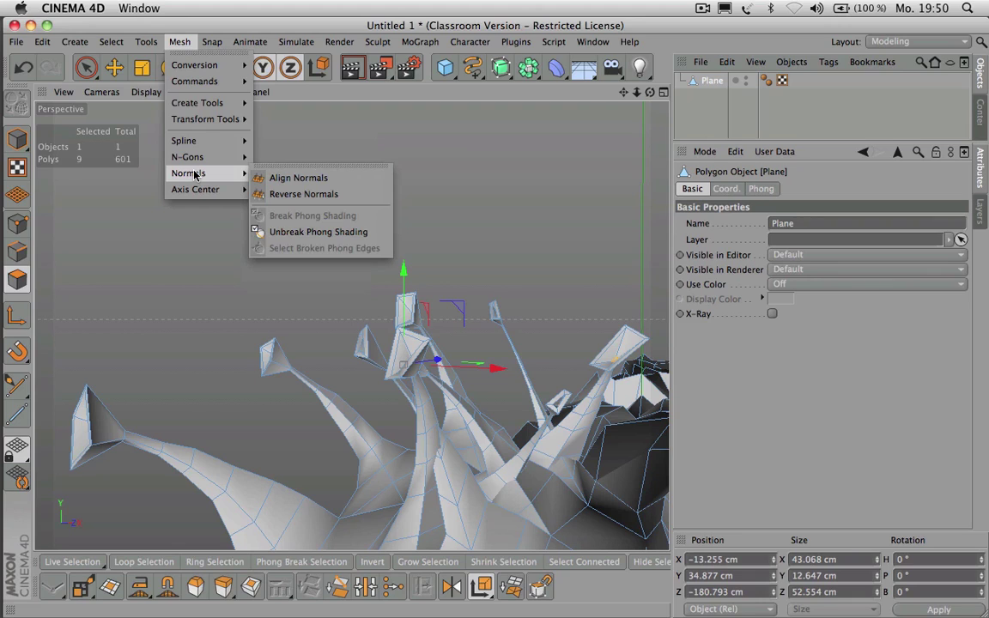
click(727, 84)
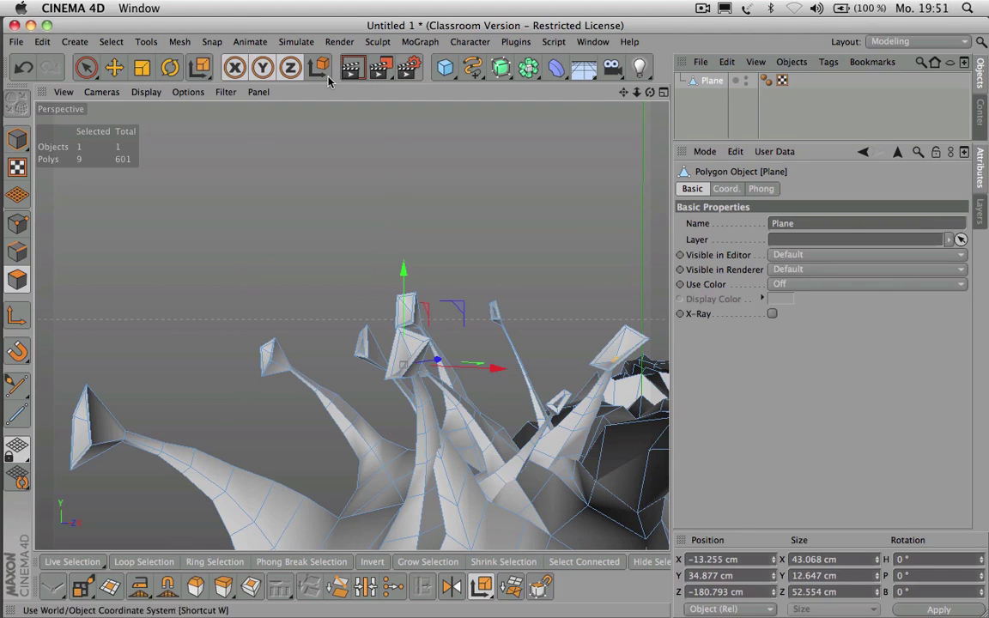
Step: Reverse the normals of three adjacent polygons on the upper side near the base of the foreground tentacle
click(86, 67)
click(261, 503)
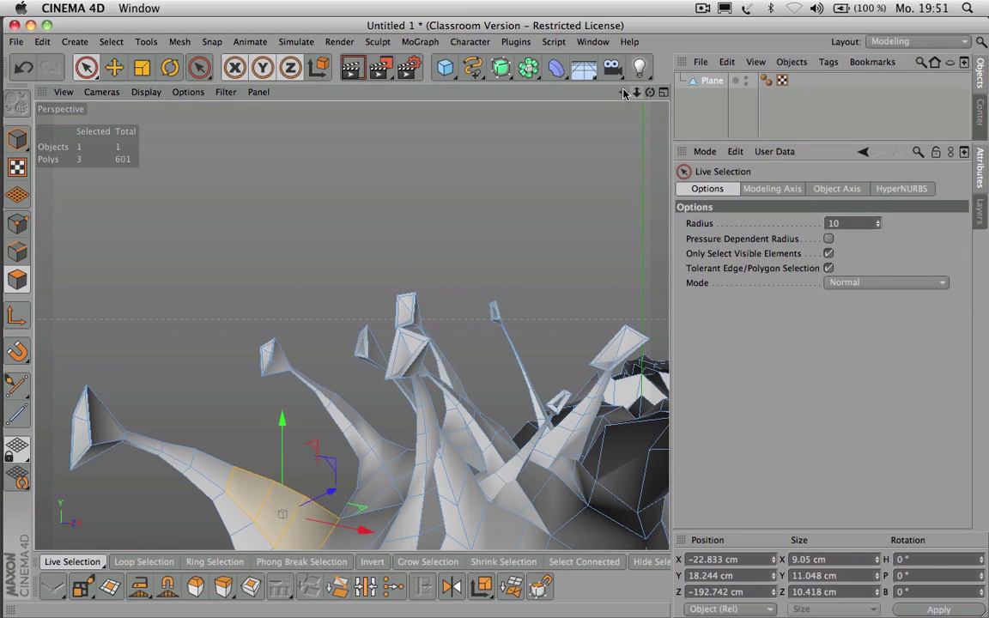
drag(624, 92, 624, 1)
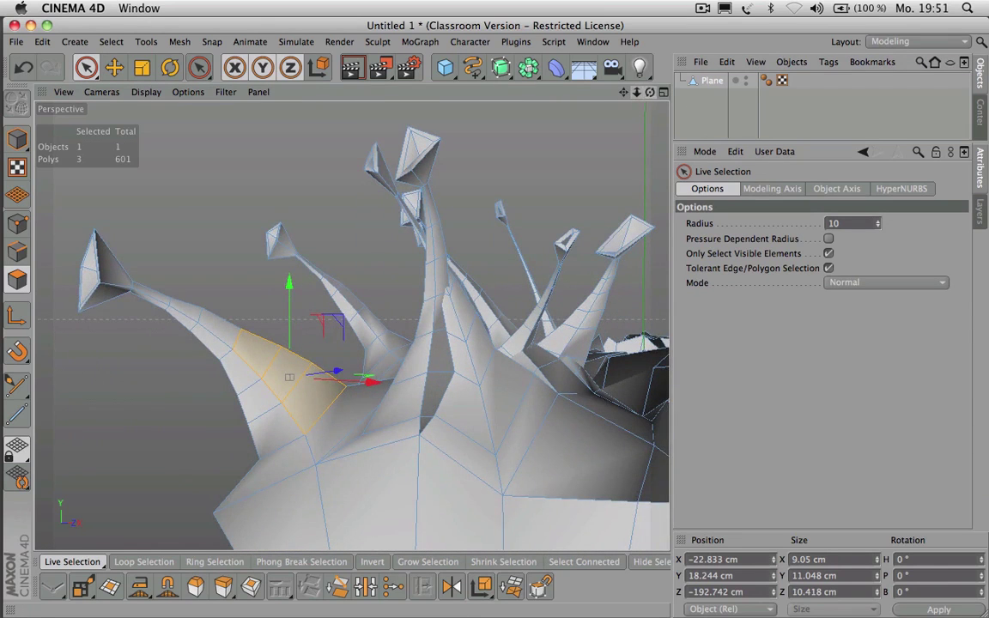
drag(650, 92, 650, 116)
alt+drag(351, 325, 344, 325)
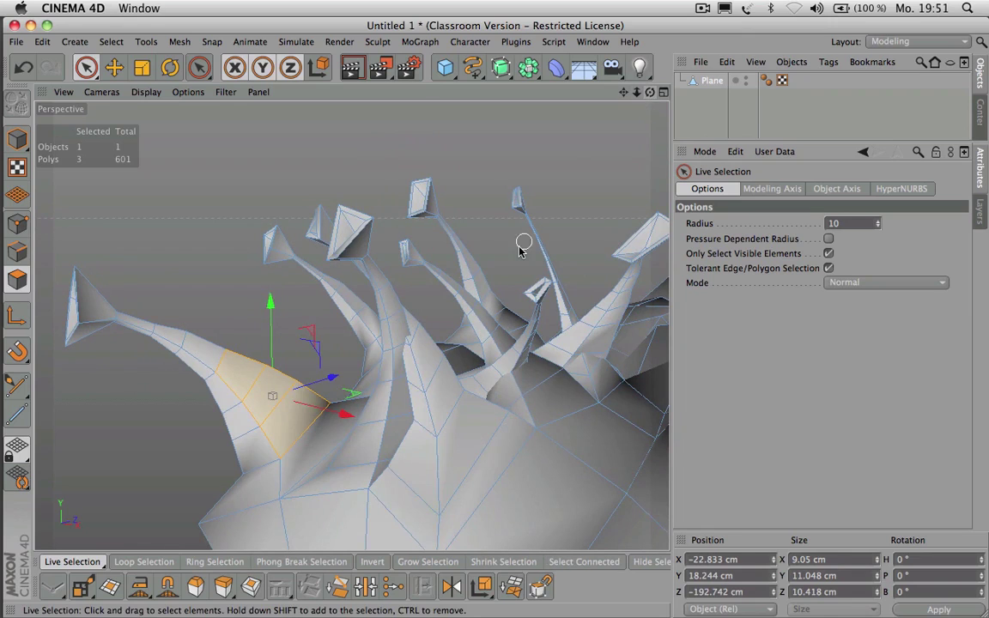
key(super+a)
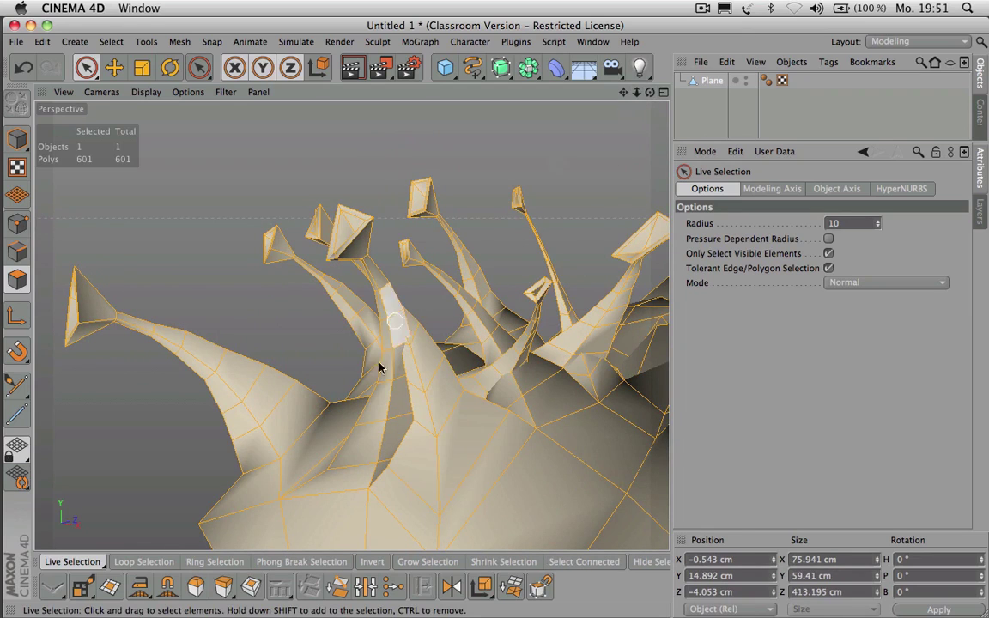
click(252, 383)
drag(267, 394, 287, 409)
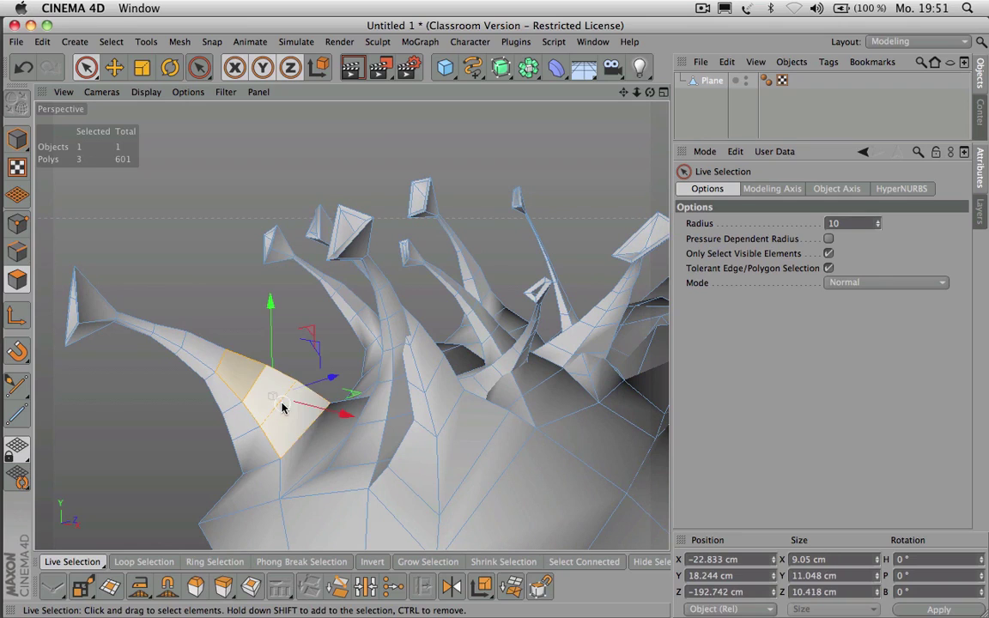
click(180, 42)
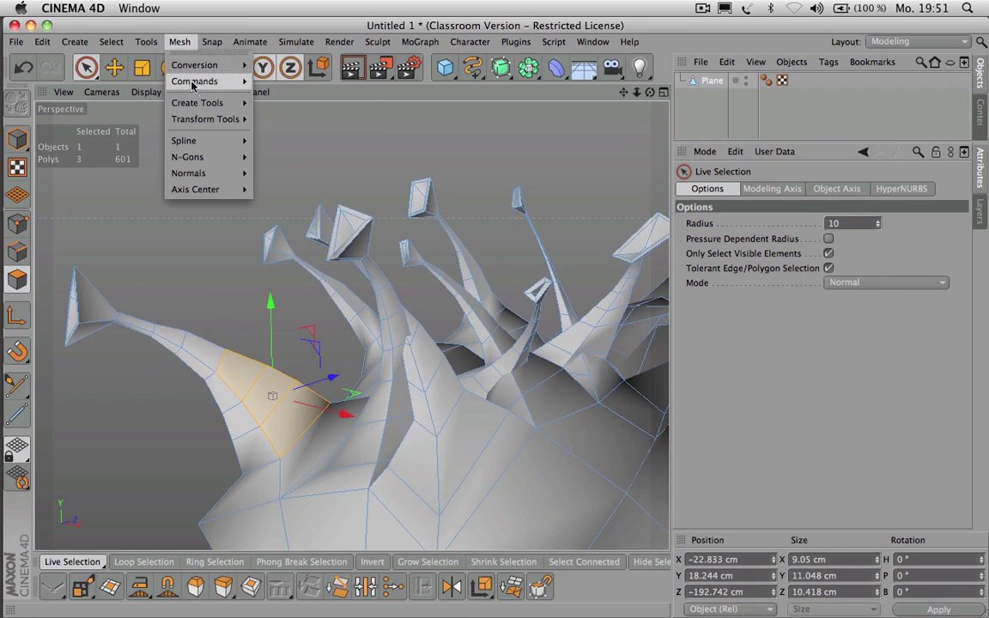
mouse_move(200, 178)
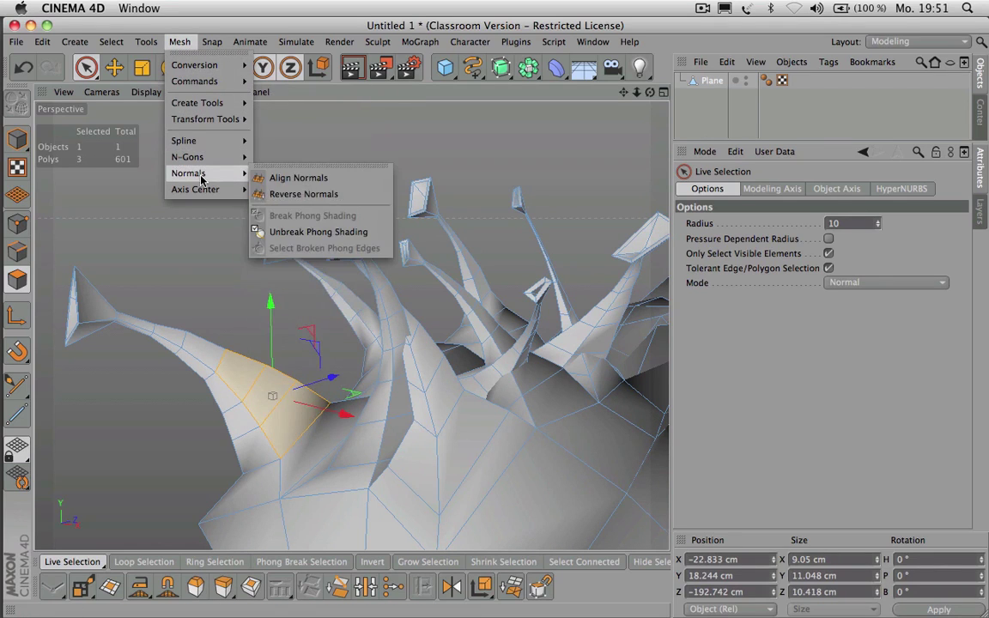
click(284, 196)
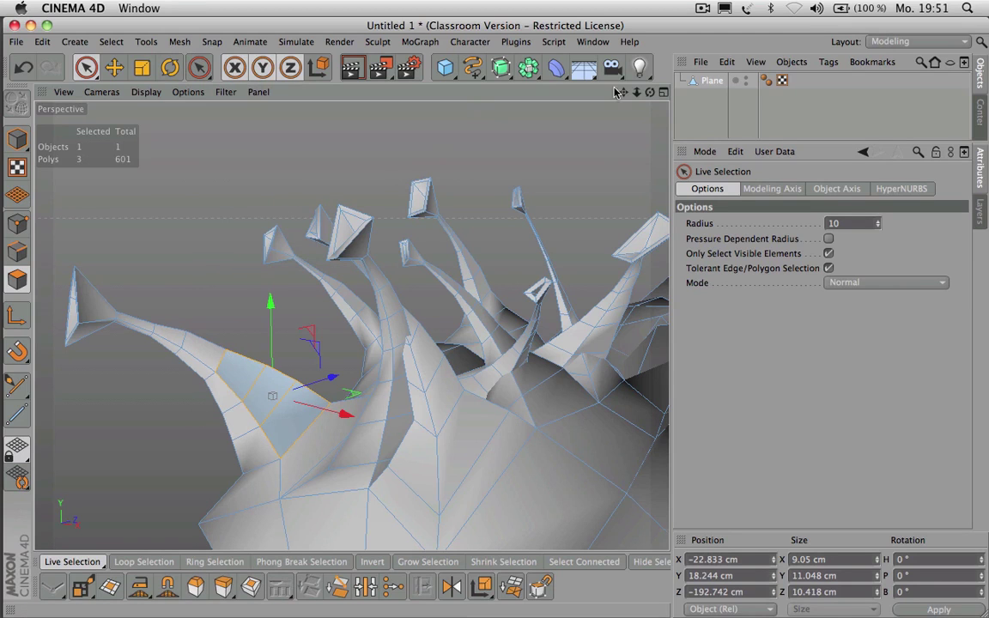
Step: Select all polygons of the mesh to compare the flipped ones with their neighbours
mouse_move(650, 92)
mouse_down()
mouse_move(650, 47)
mouse_move(654, 96)
mouse_up()
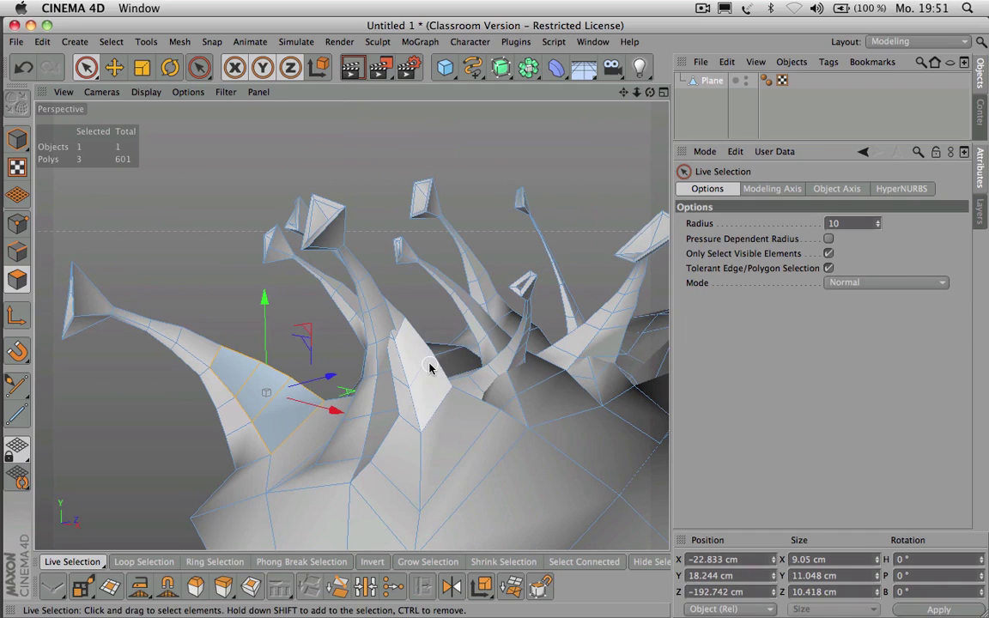
key(super+a)
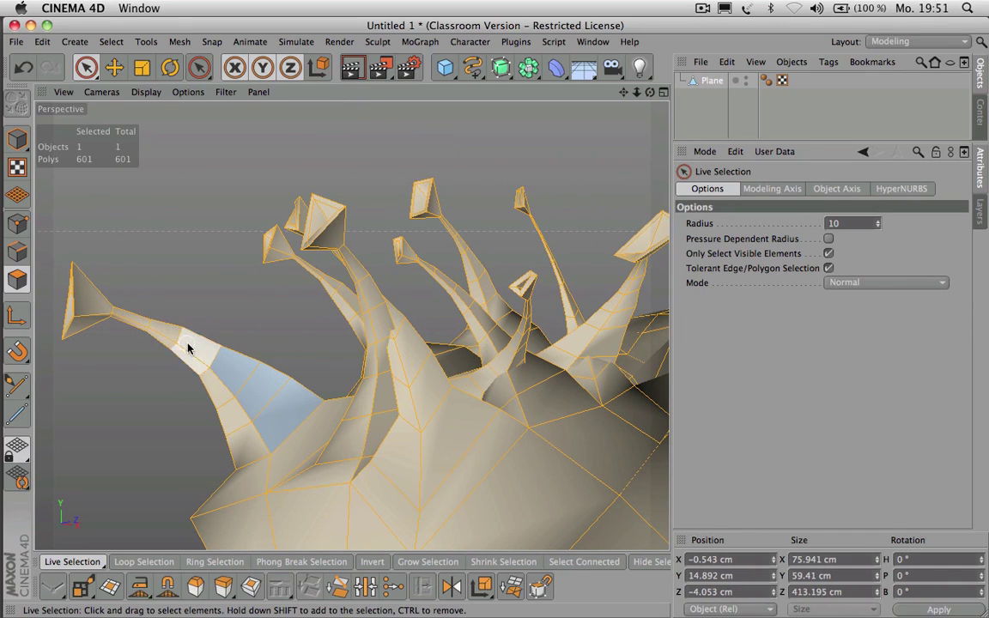
ctrl+click(291, 388)
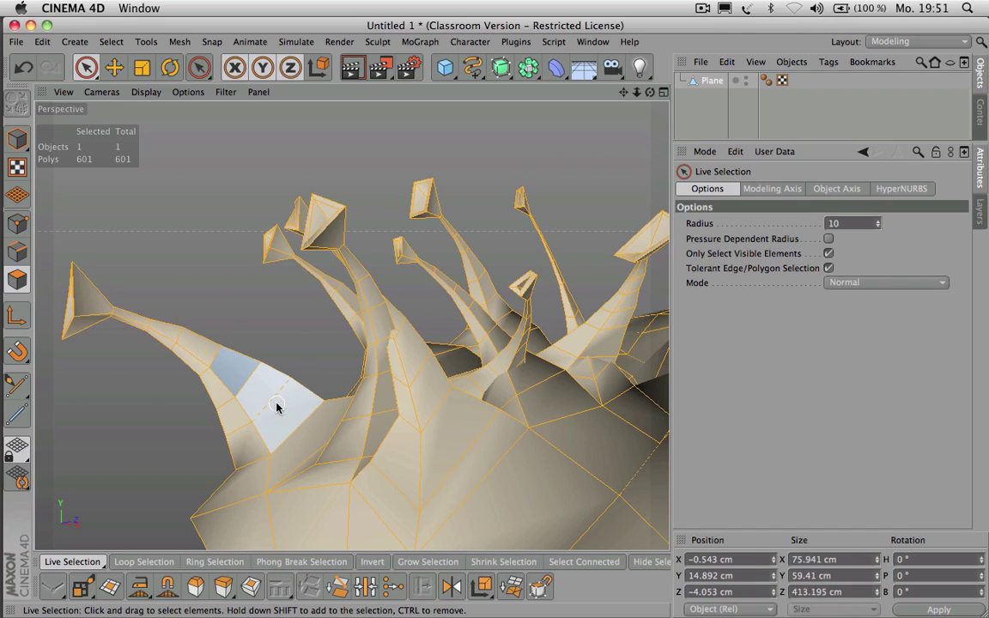
shift+click(307, 400)
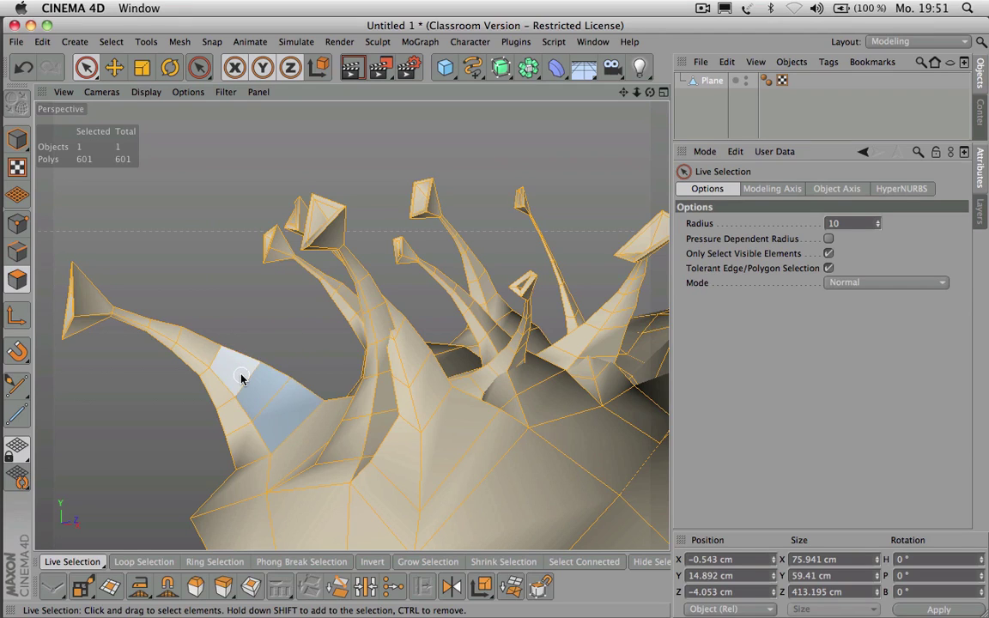
Step: Try flipping the three reversed polygons back with Reverse Normals, and undo the flip and the reselection
drag(239, 374, 280, 409)
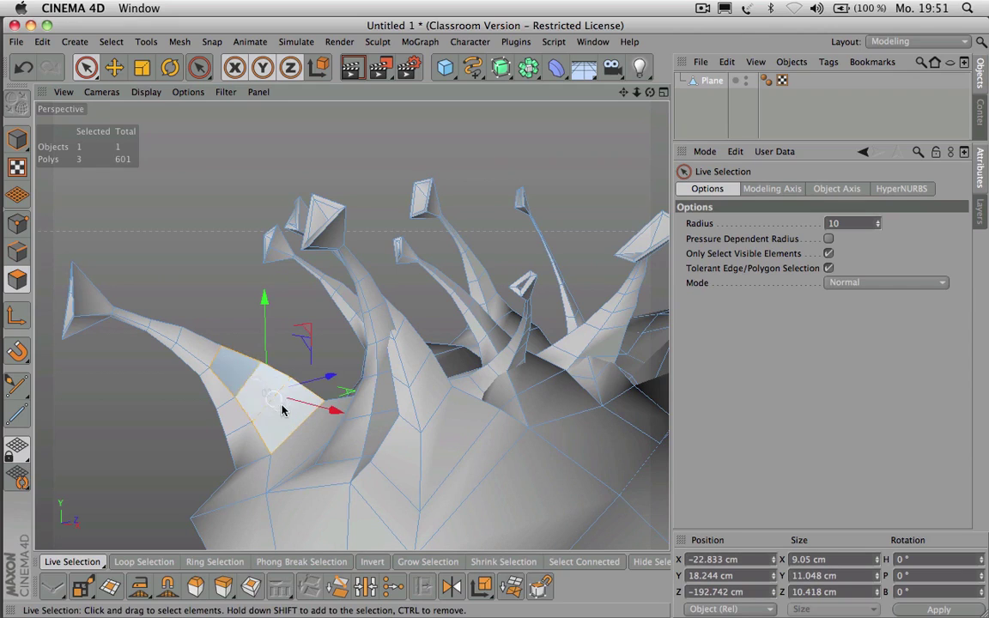
click(180, 41)
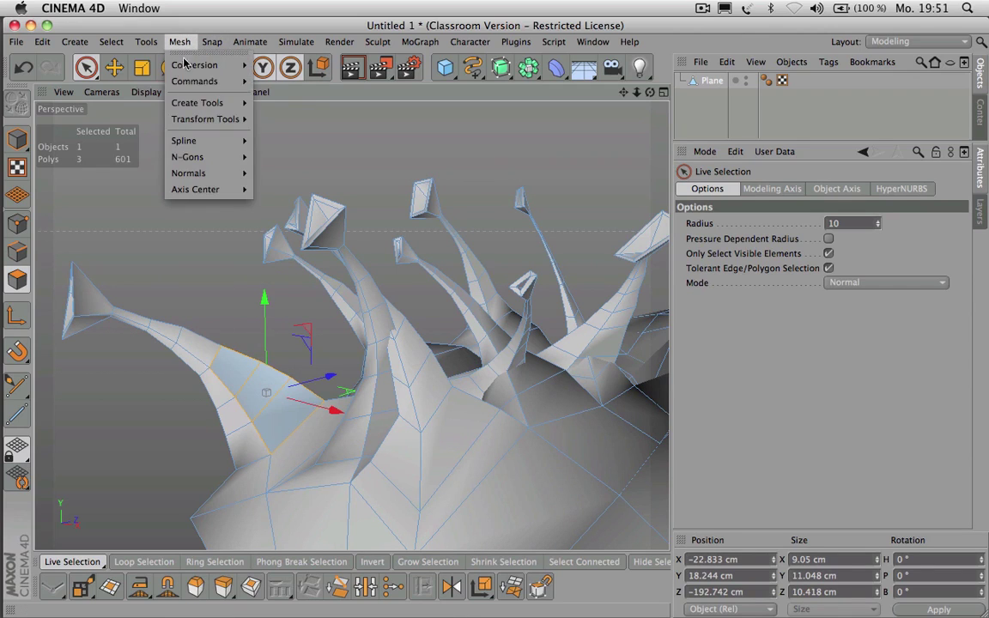
mouse_move(210, 159)
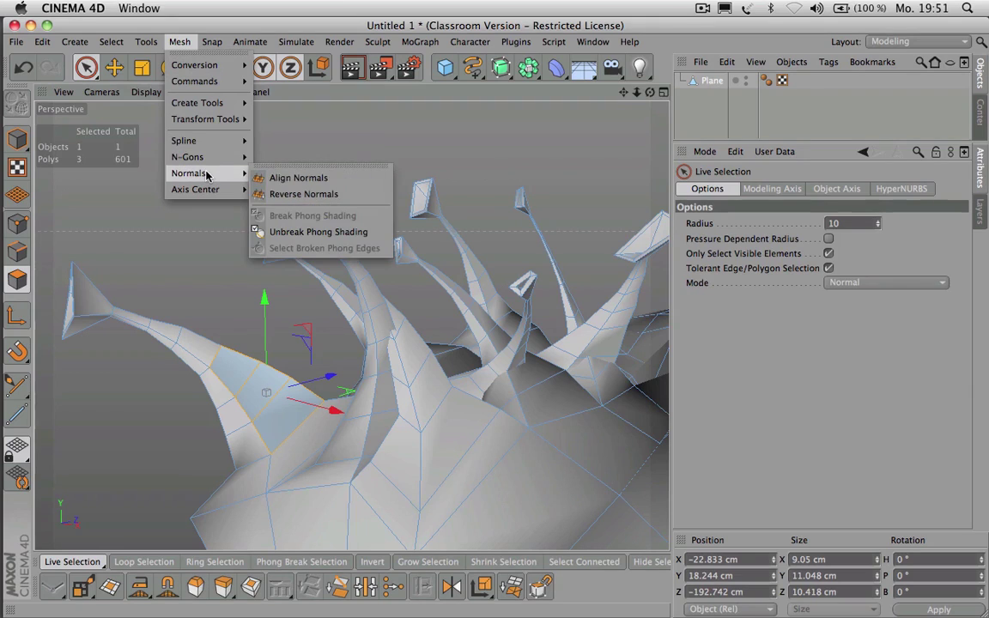
click(291, 194)
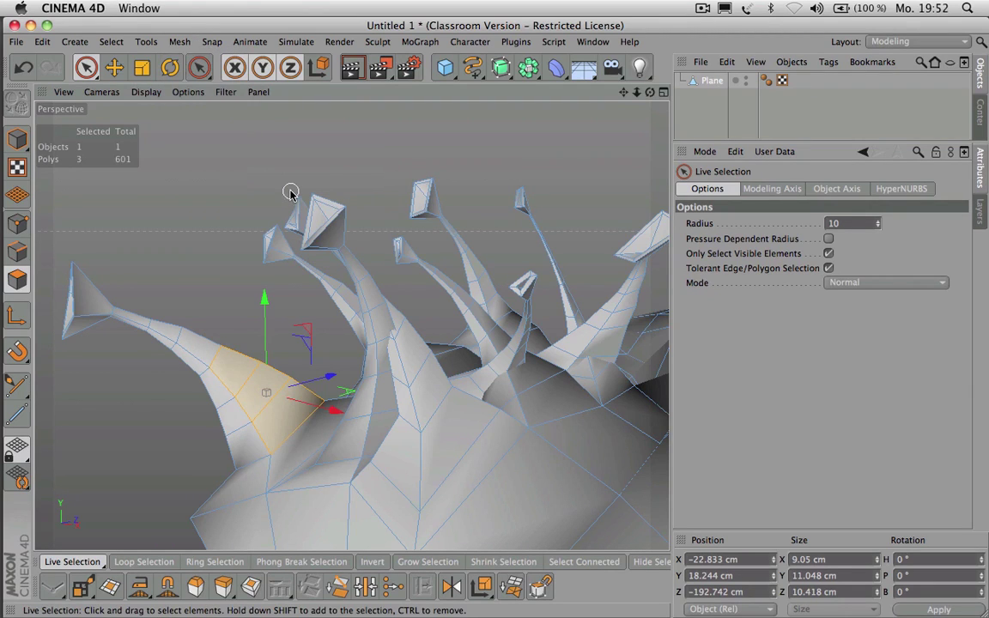
key(super+z)
key(super+z)
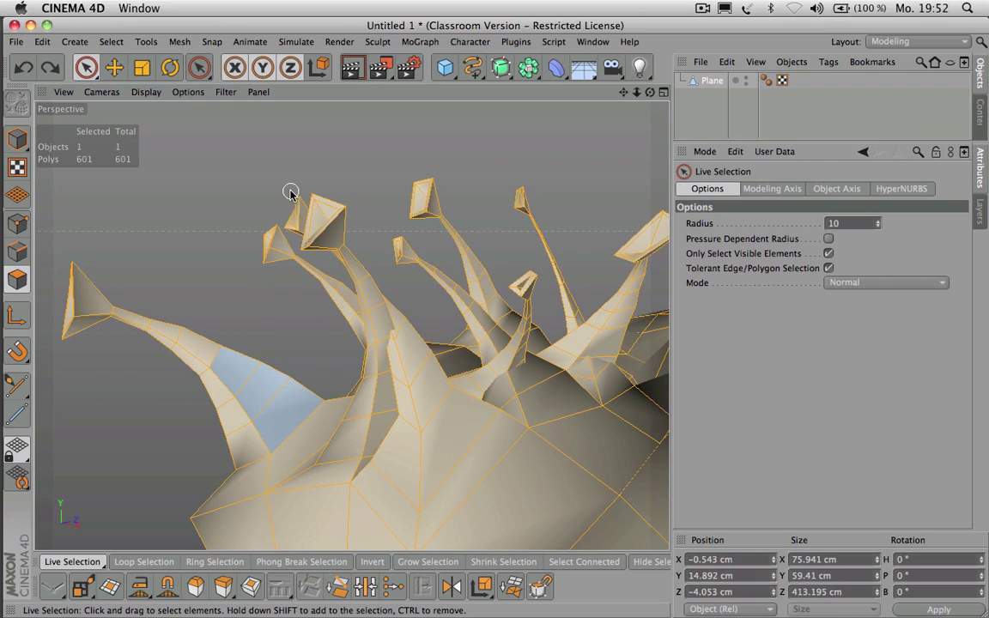
Step: Align the normals of all selected polygons so the flipped ones face the same way as the rest
click(174, 42)
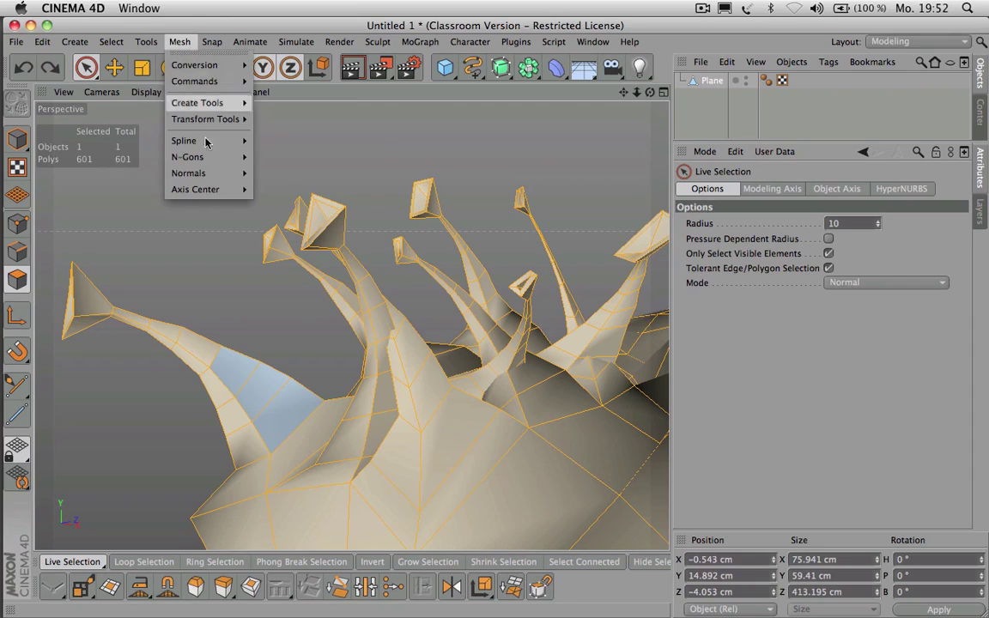
mouse_move(208, 174)
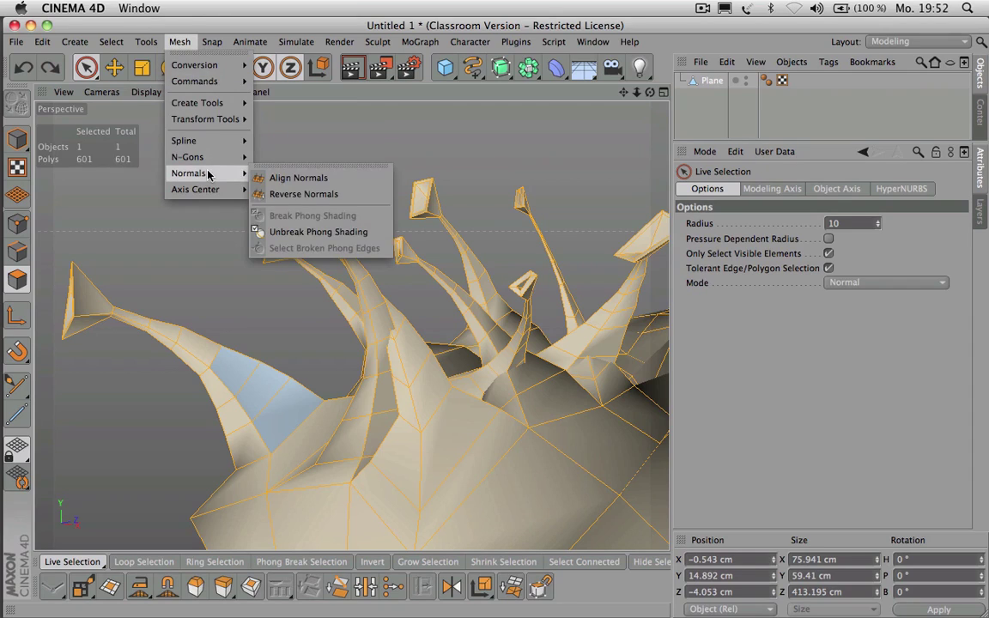
click(270, 181)
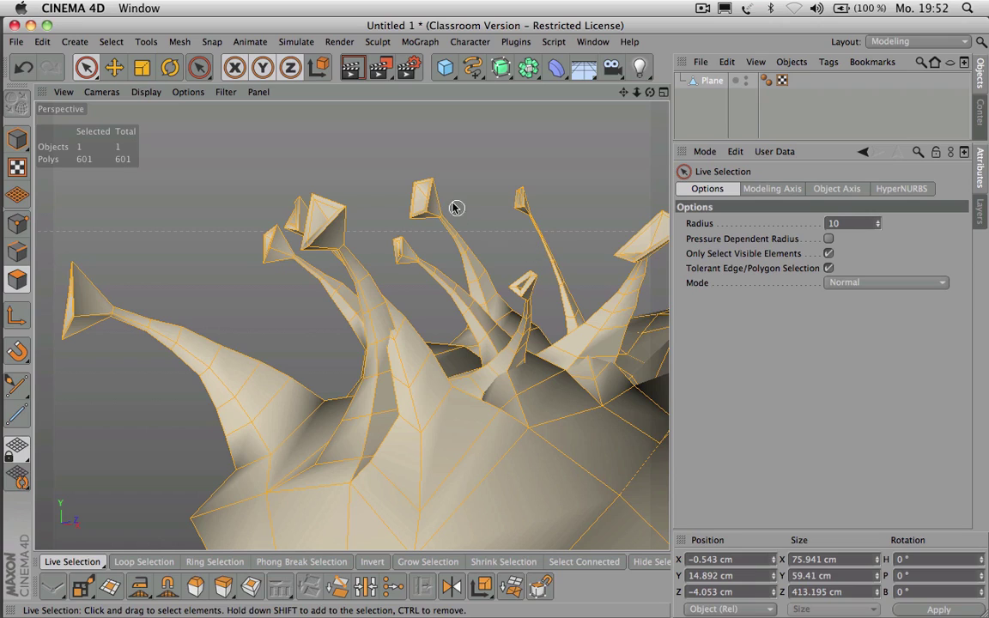
click(178, 41)
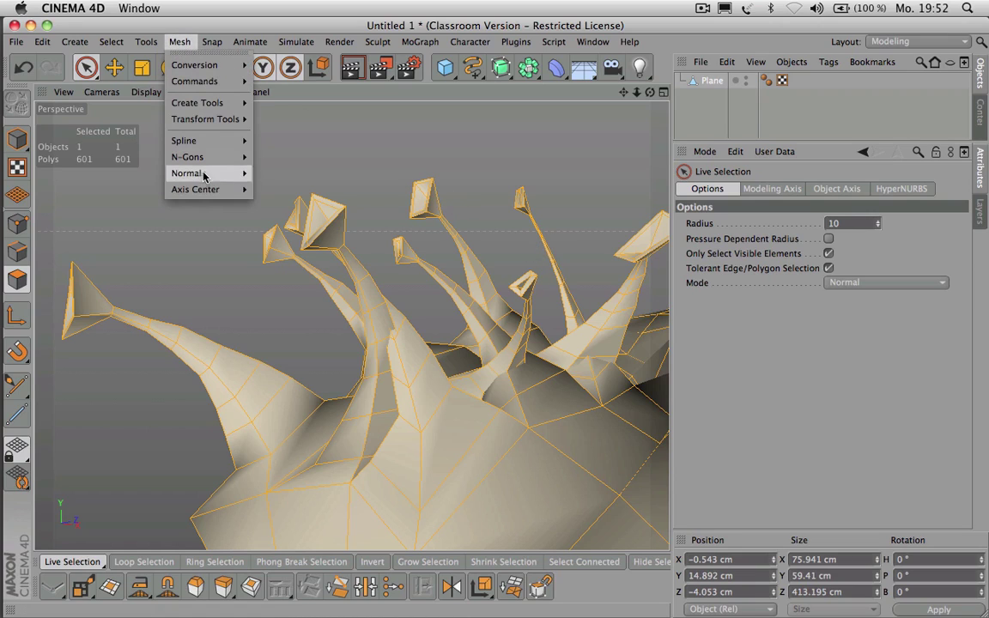
mouse_move(205, 190)
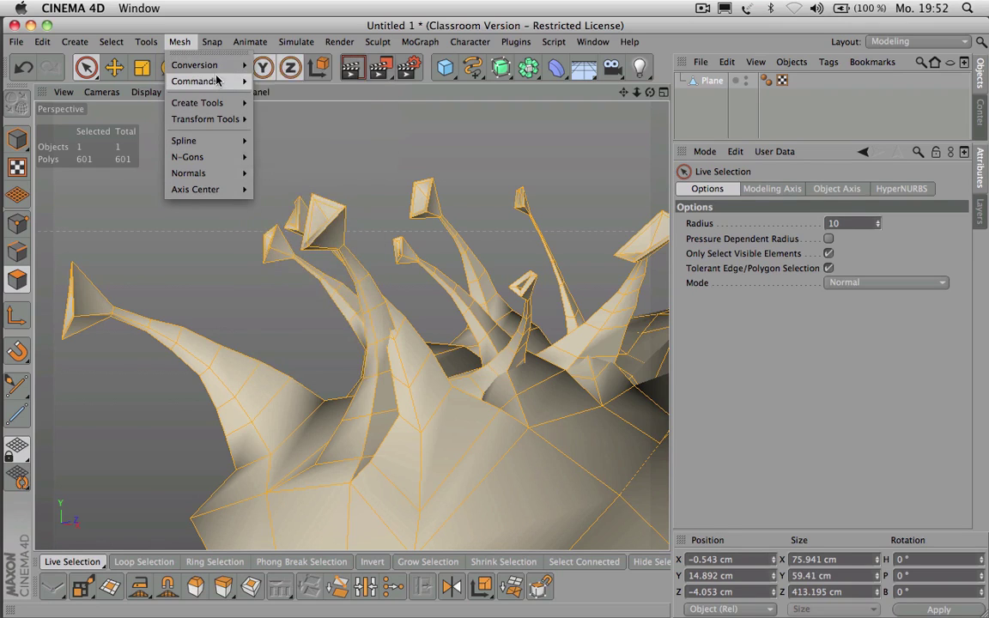
mouse_move(216, 82)
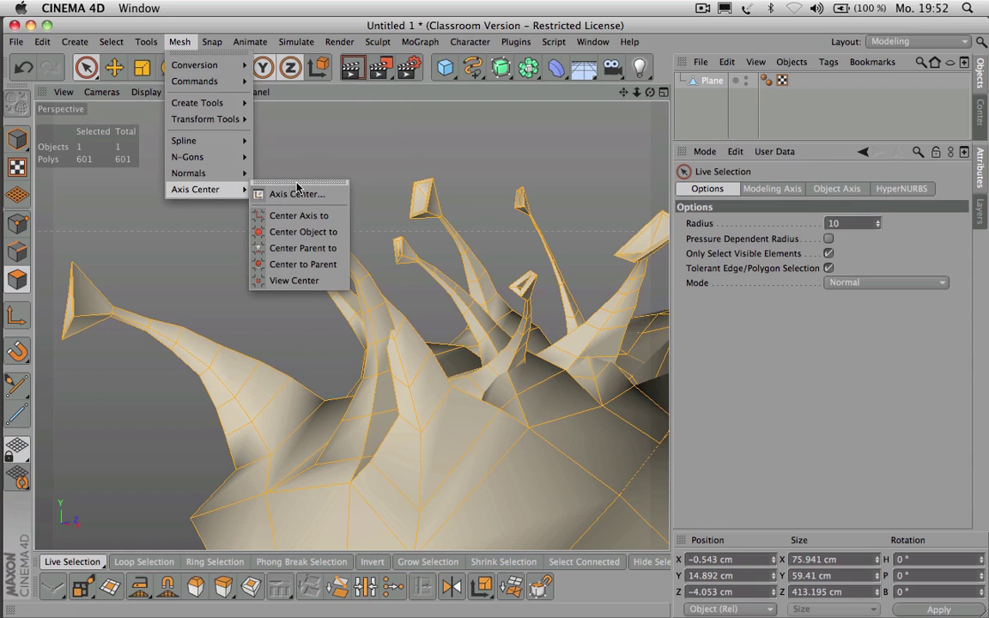
click(503, 107)
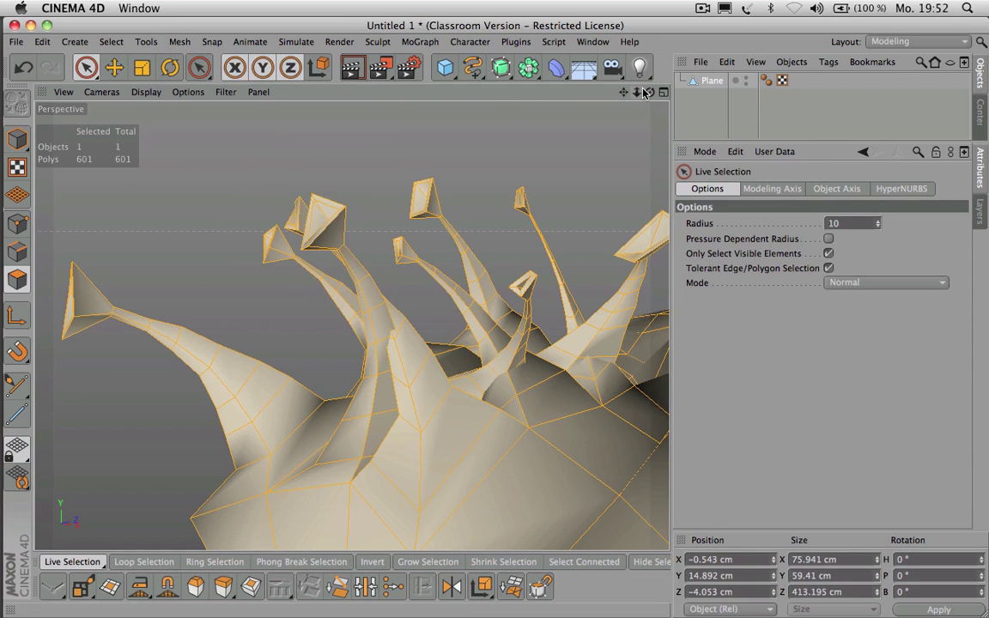
Step: Switch from polygon editing to Model mode with the whole plane object in view
mouse_move(636, 92)
mouse_down()
mouse_move(652, 92)
mouse_move(624, 92)
mouse_move(636, 93)
mouse_up()
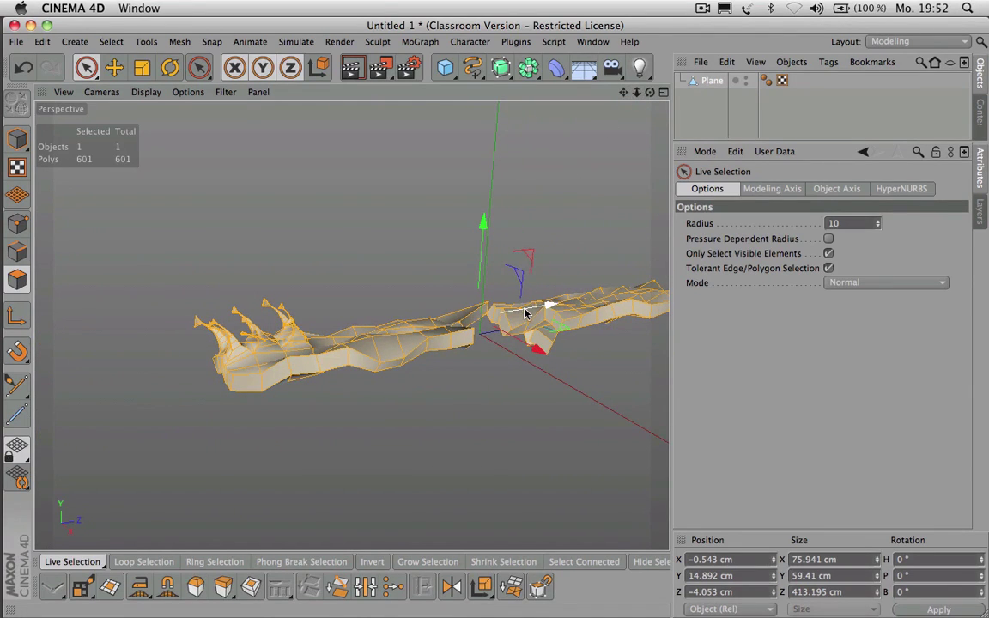
drag(625, 92, 627, 92)
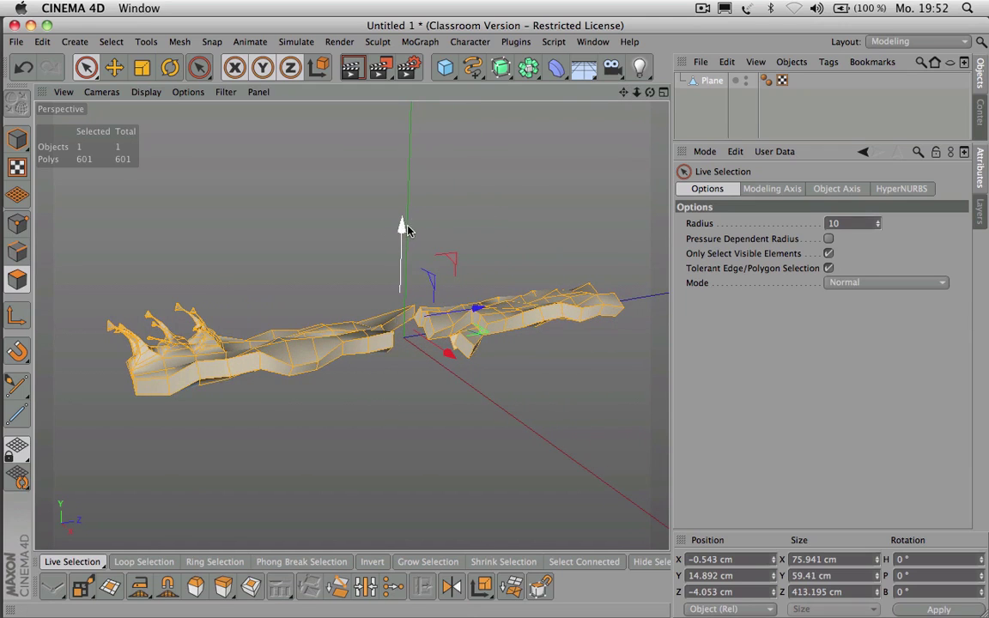
drag(650, 92, 615, 100)
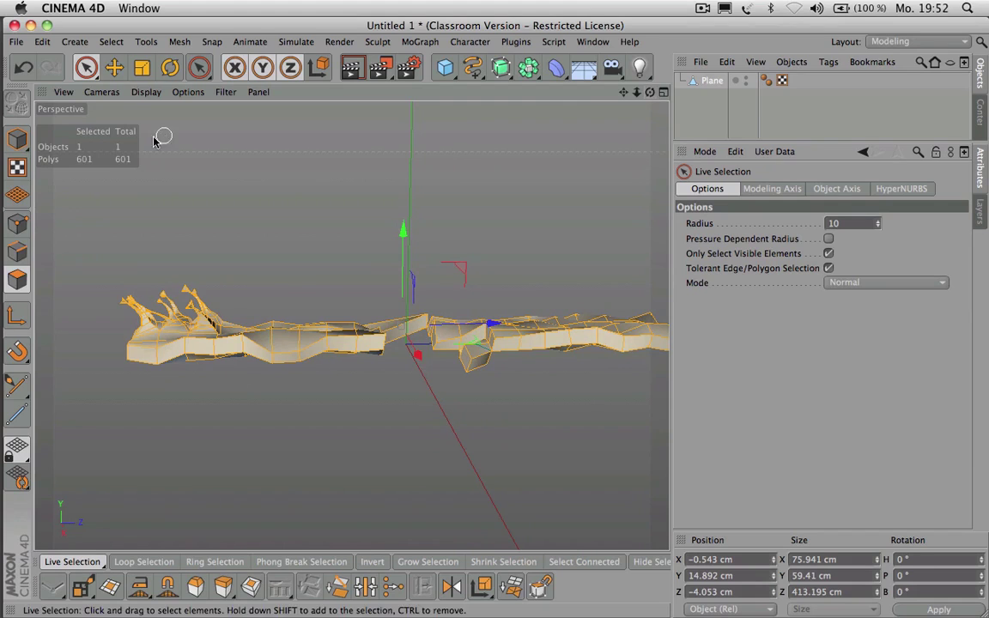
click(19, 139)
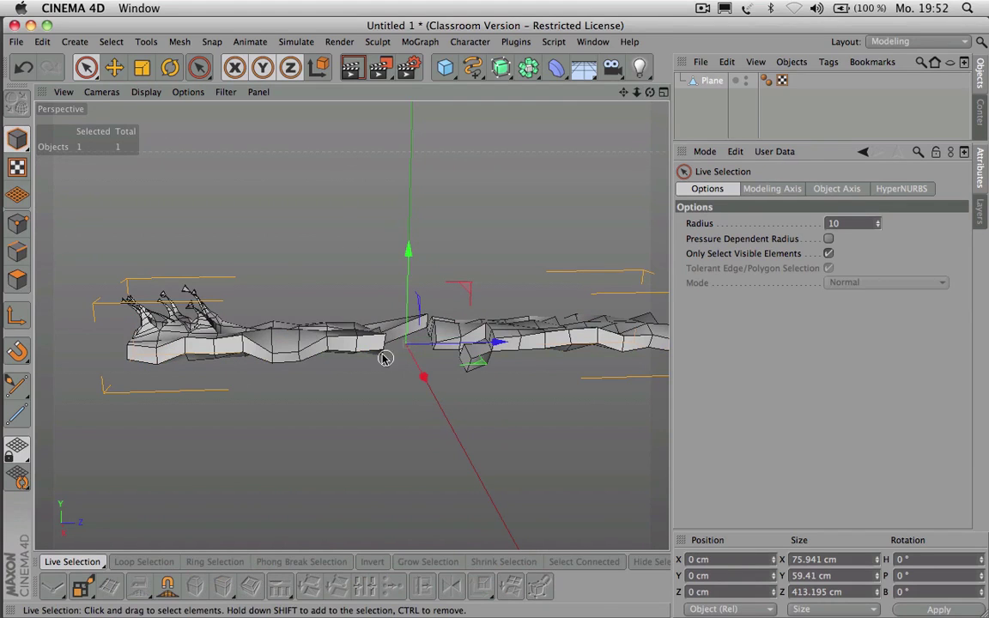
Step: Try rotating the whole plane object around its own axis, and undo the rotation
key(r)
drag(394, 369, 436, 382)
key(super+z)
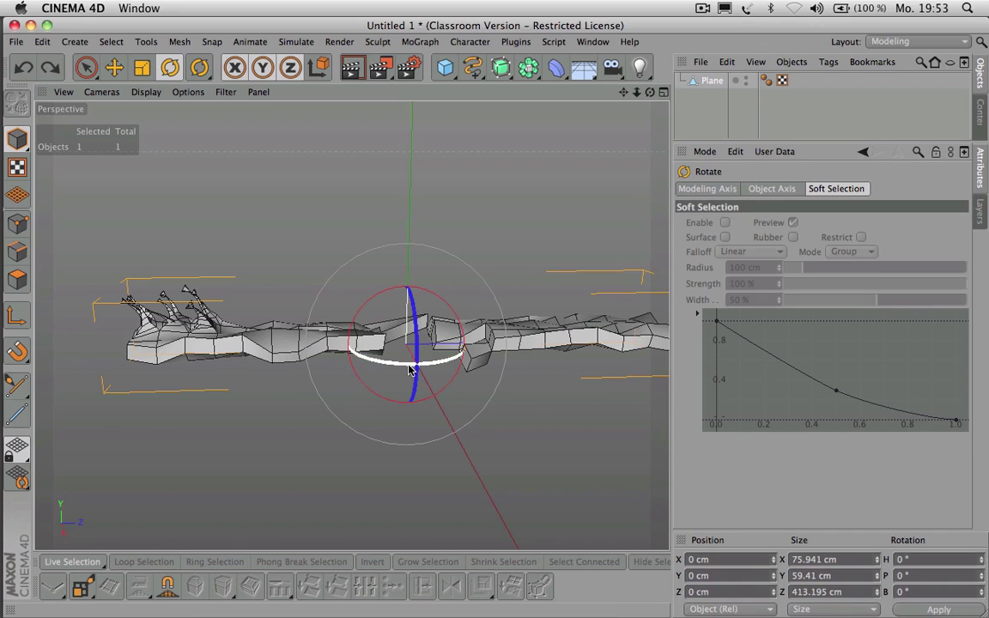
Step: Open the Axis Center settings for the plane, set Y to -100% and enable Auto Update
mouse_move(650, 92)
mouse_down()
mouse_move(649, 62)
mouse_move(651, 95)
mouse_up()
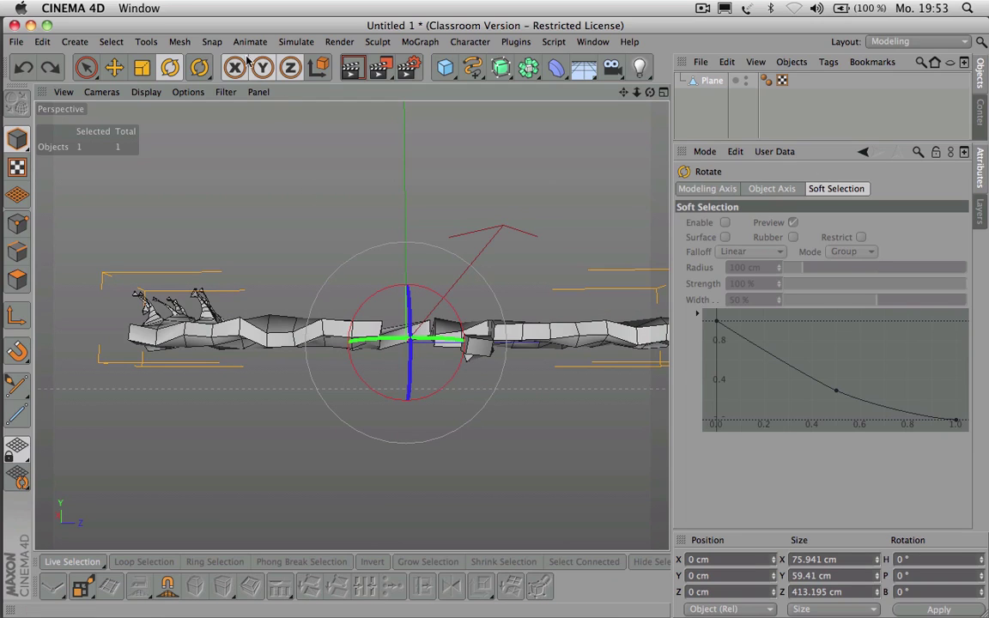
click(187, 44)
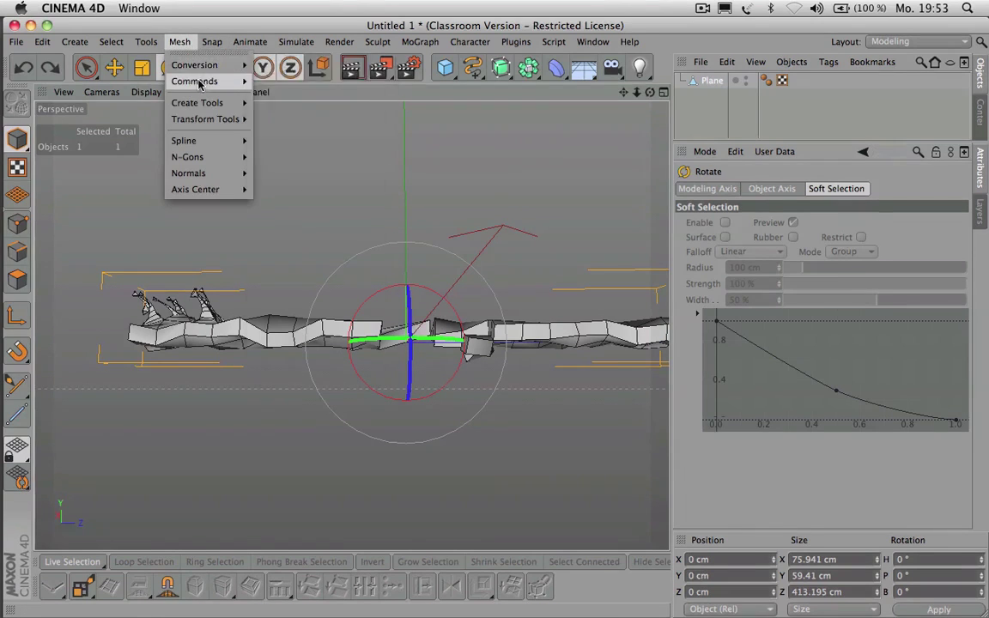
mouse_move(199, 82)
mouse_move(210, 129)
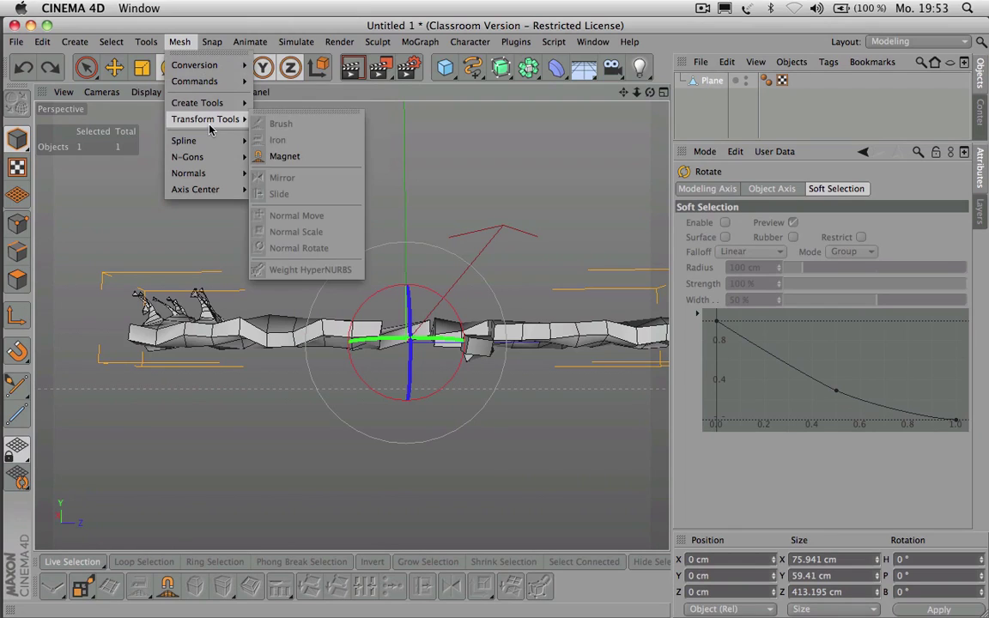
mouse_move(210, 110)
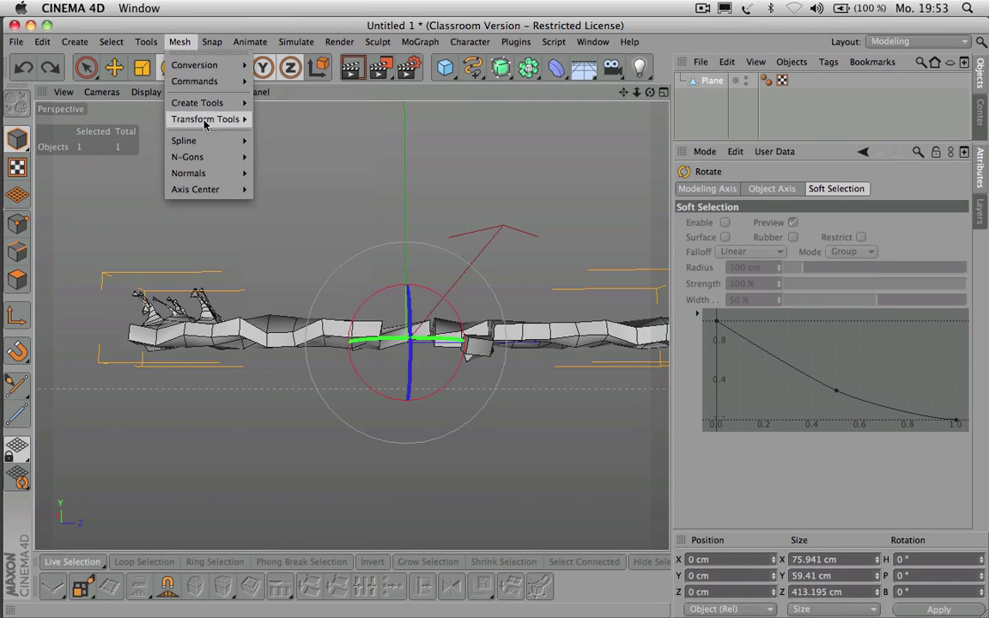
mouse_move(198, 190)
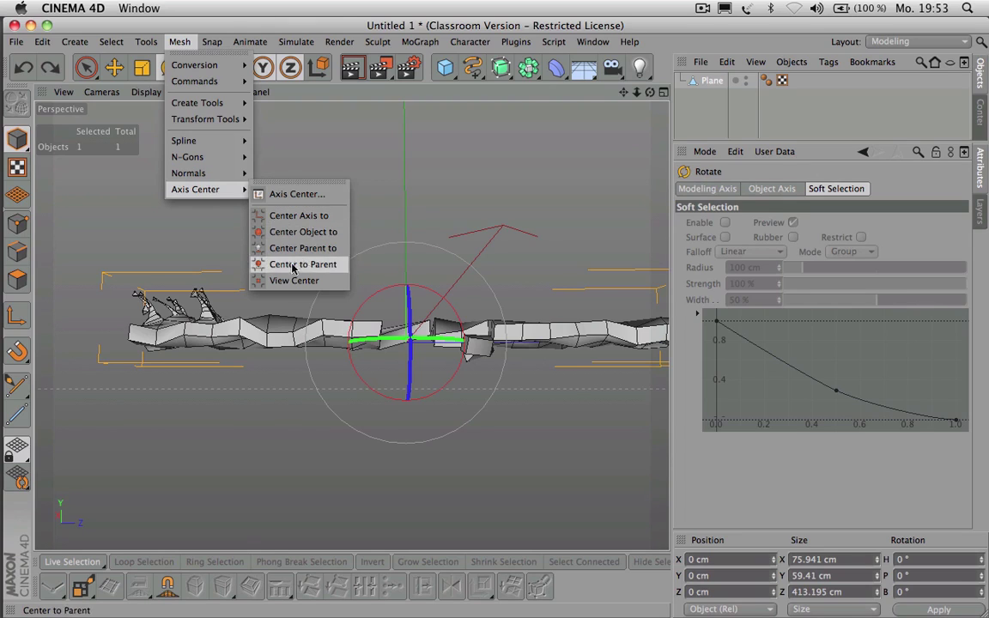
click(309, 202)
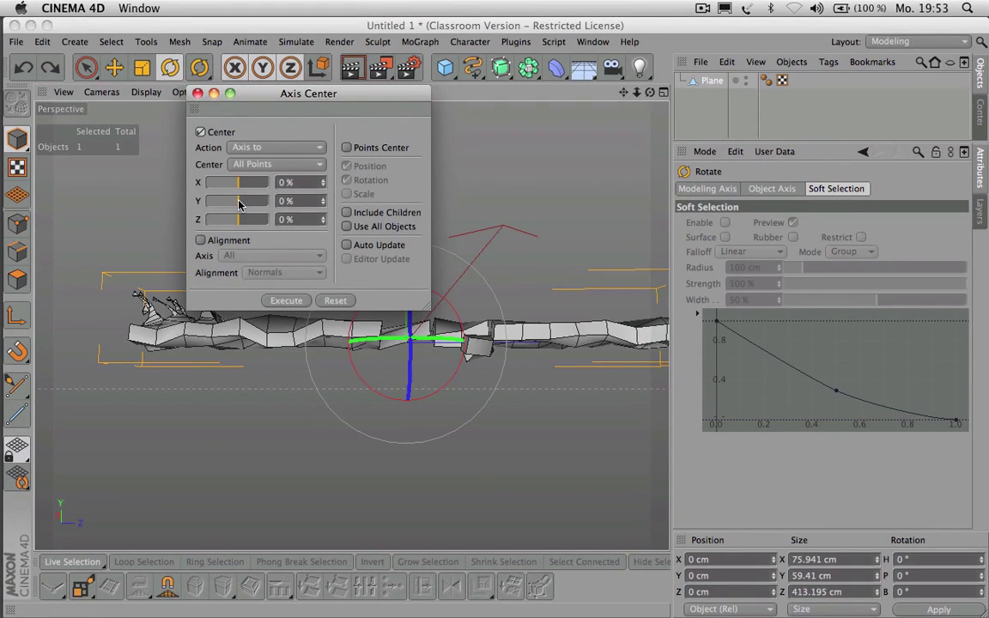
drag(239, 204, 202, 204)
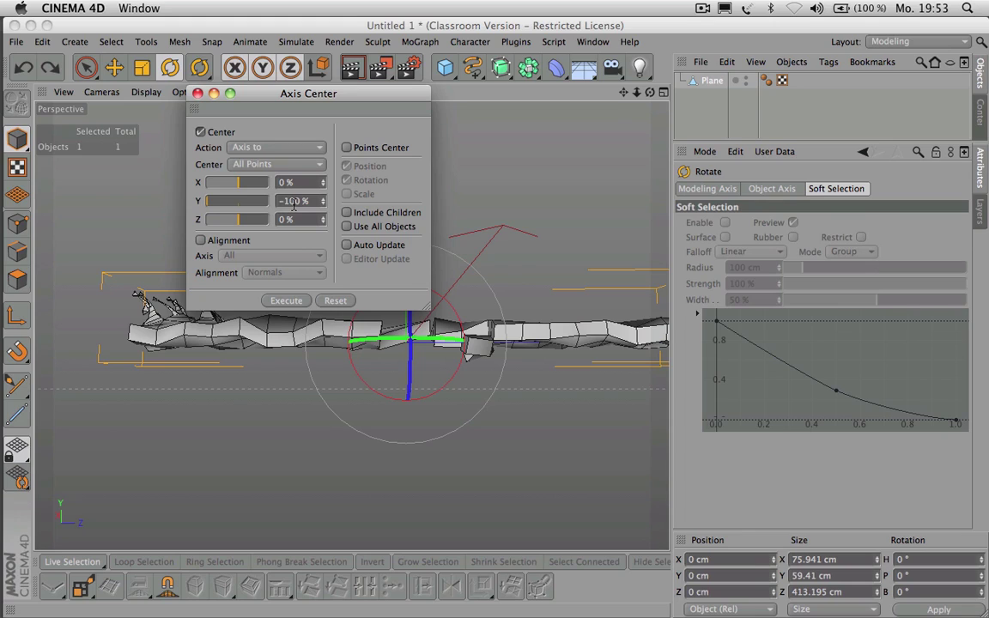
click(347, 246)
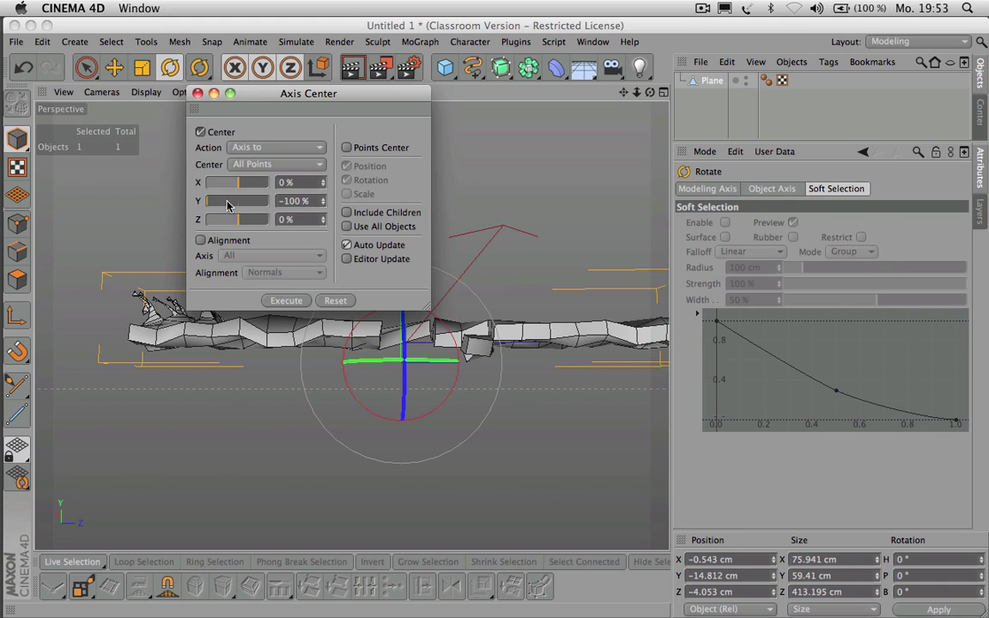
Step: Try raising the plane's axis to Y 100%, and return Y to -100%
drag(227, 205, 266, 202)
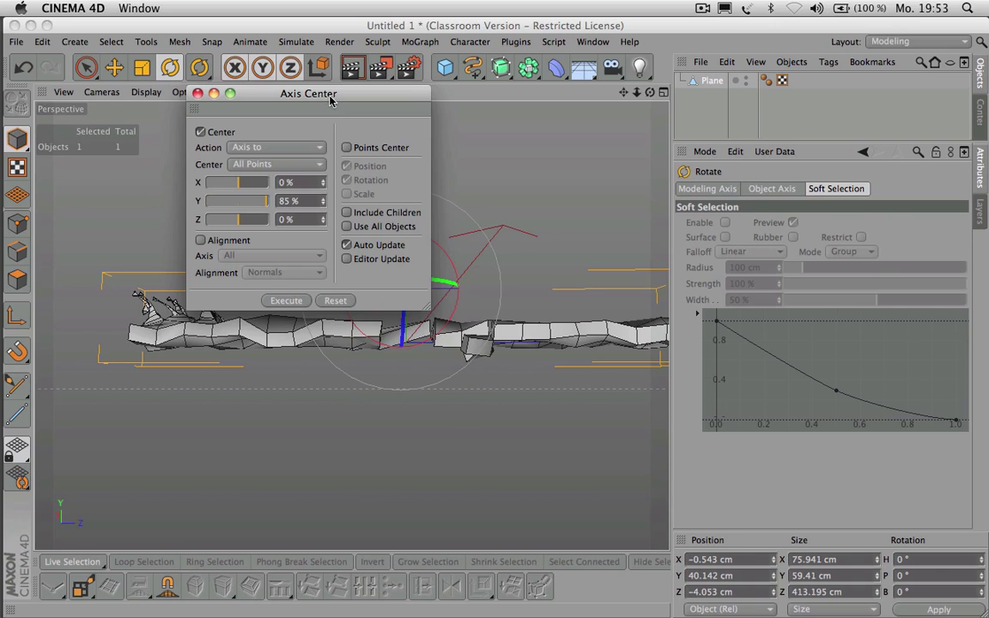
drag(329, 100, 207, 113)
drag(151, 204, 170, 199)
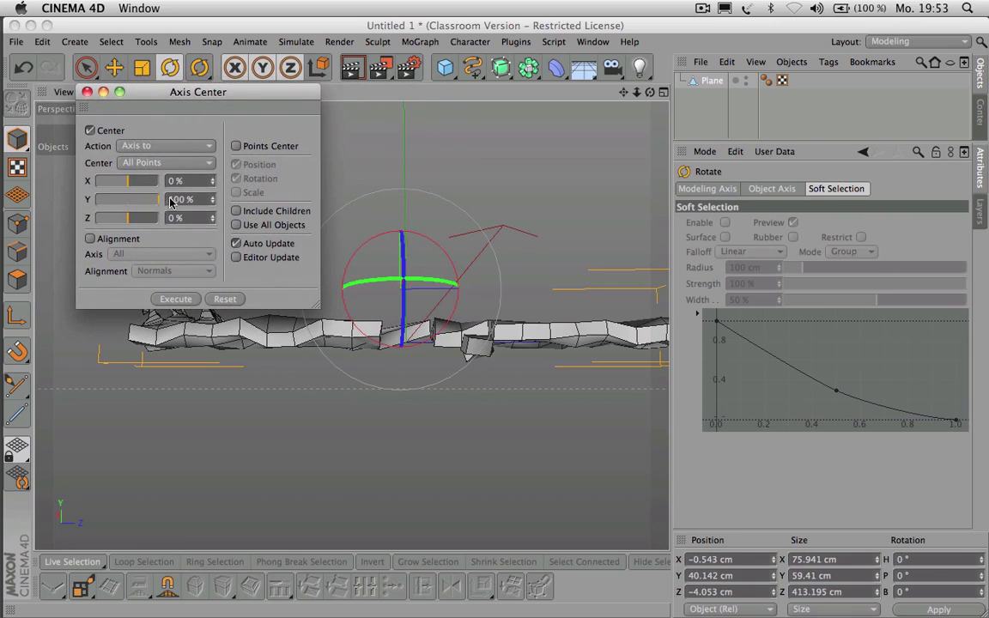
drag(238, 93, 255, 396)
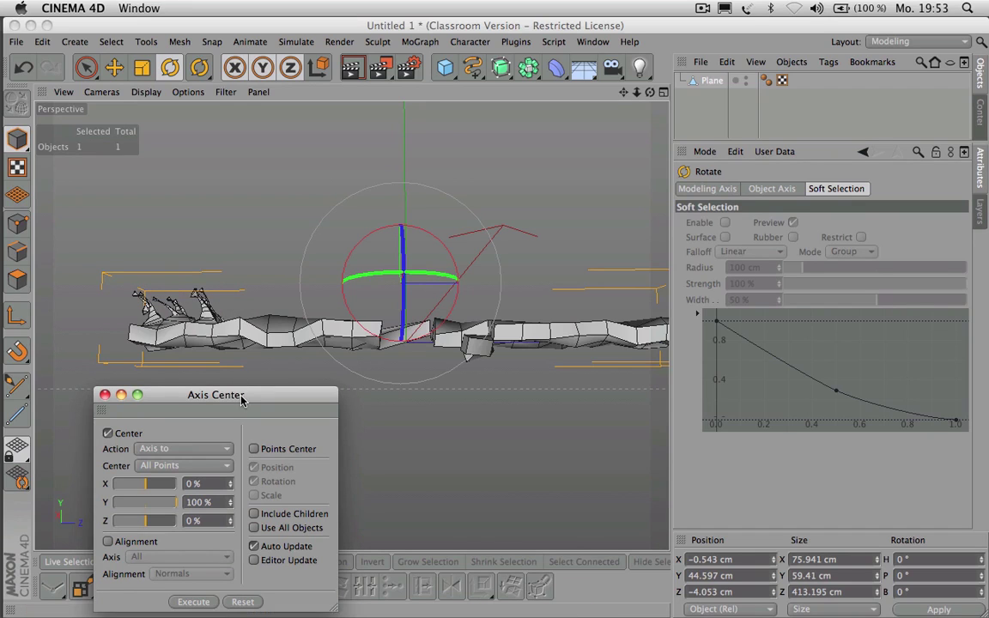
drag(242, 399, 194, 259)
drag(127, 366, 63, 368)
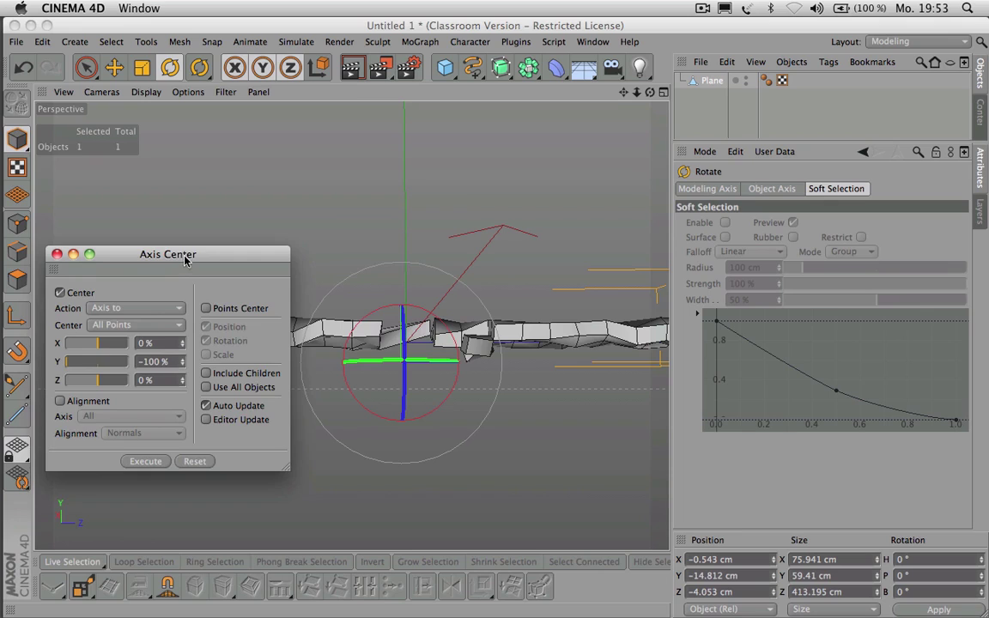
Step: Try moving the plane's axis to X -100%, and return X to 0%
drag(185, 260, 209, 385)
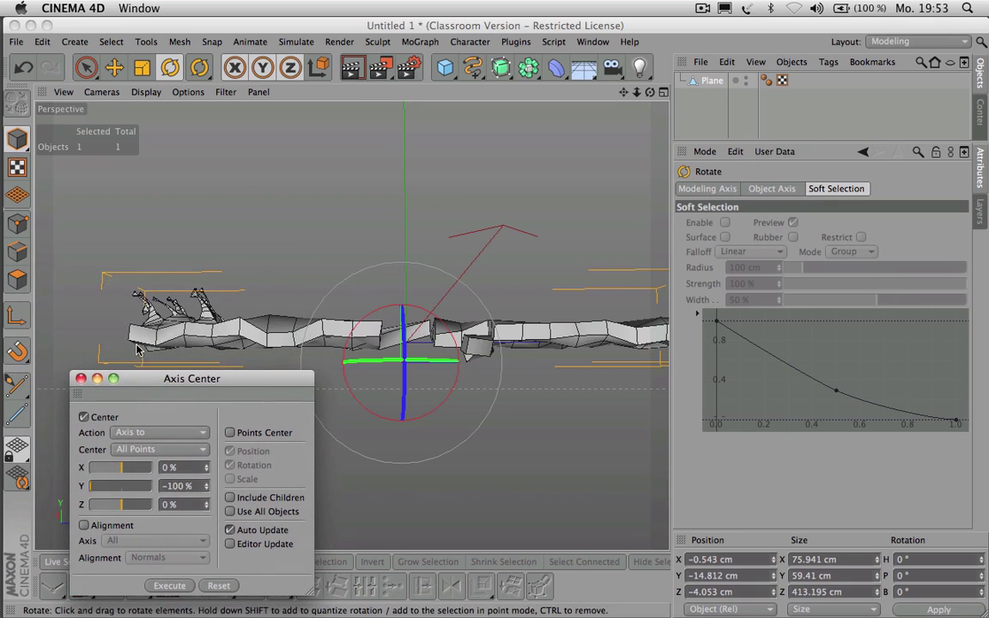
drag(121, 471, 89, 468)
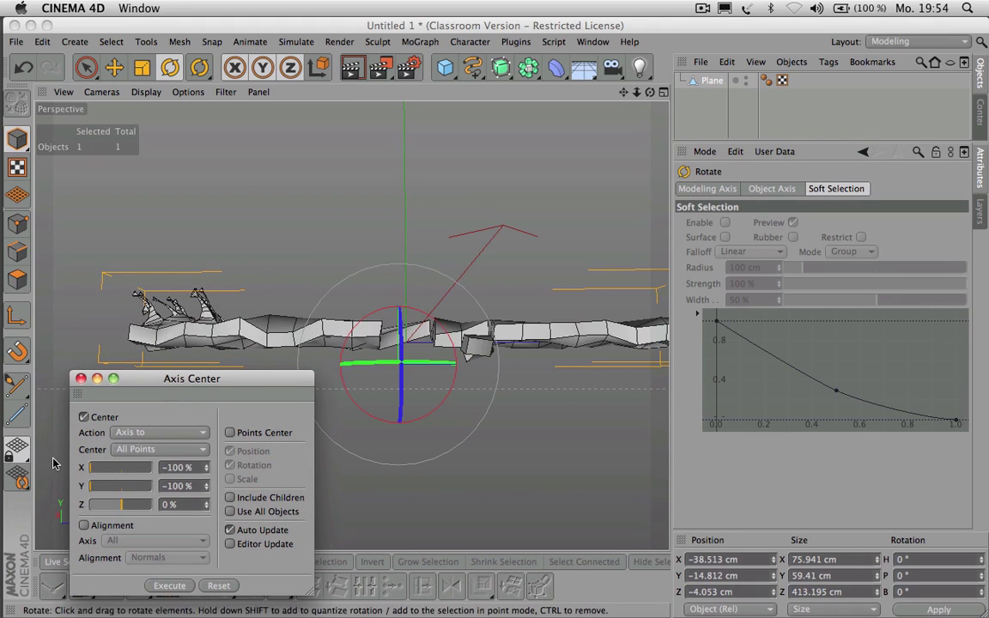
click(122, 470)
click(122, 470)
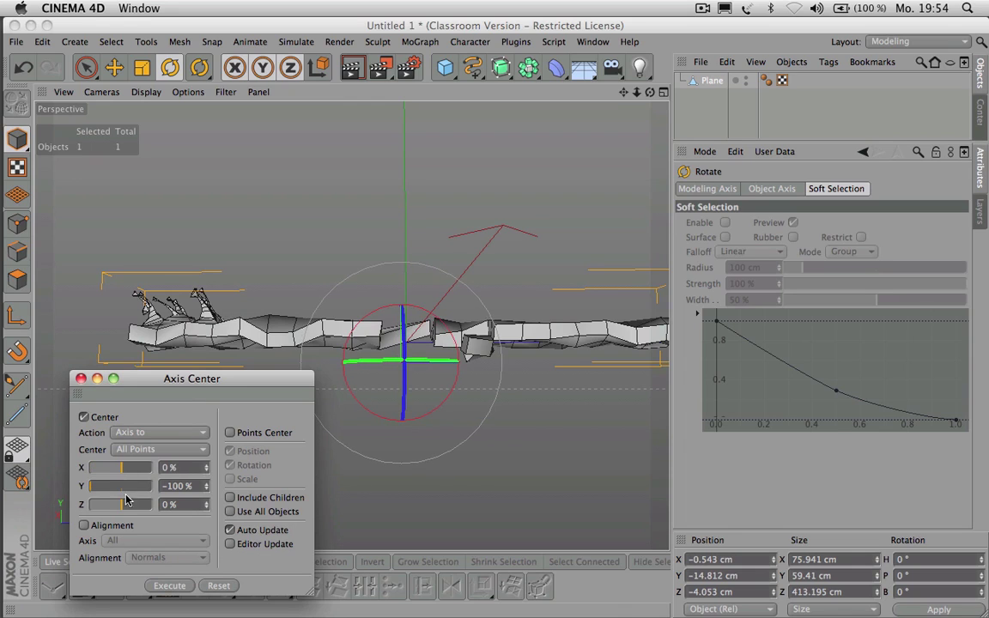
Step: Move the axis to a lower corner at the plane's spiked end with Z -100% and X 100%, after trying X -85%, and execute it
drag(123, 507, 90, 507)
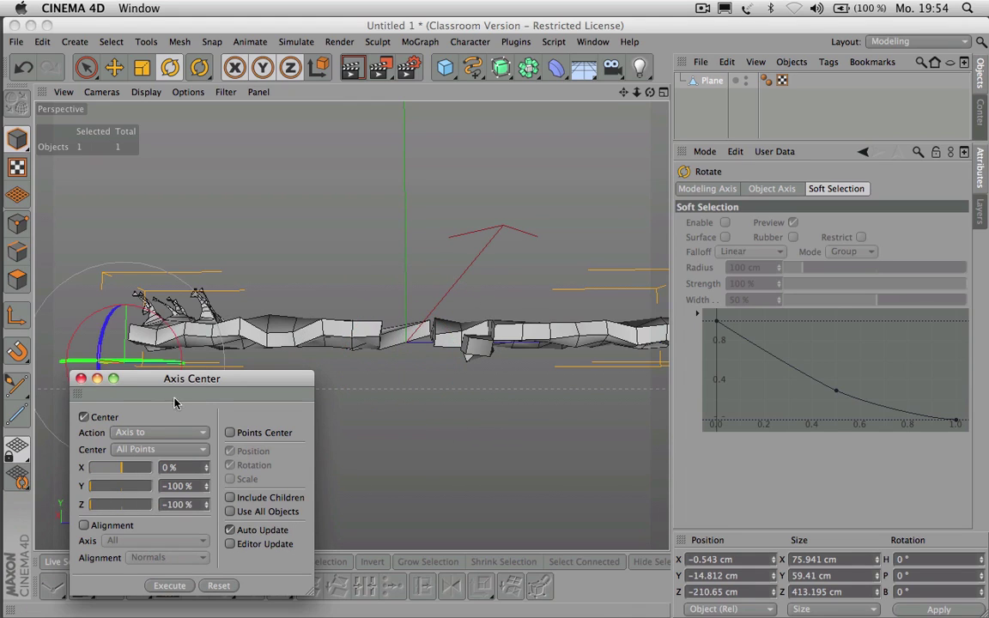
drag(198, 385, 339, 355)
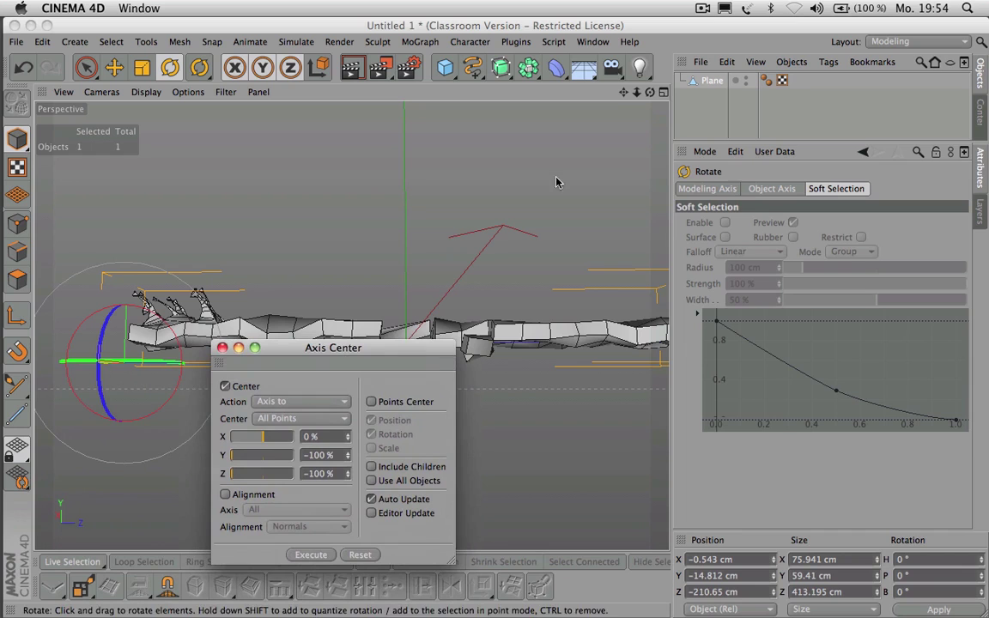
drag(653, 94, 581, 140)
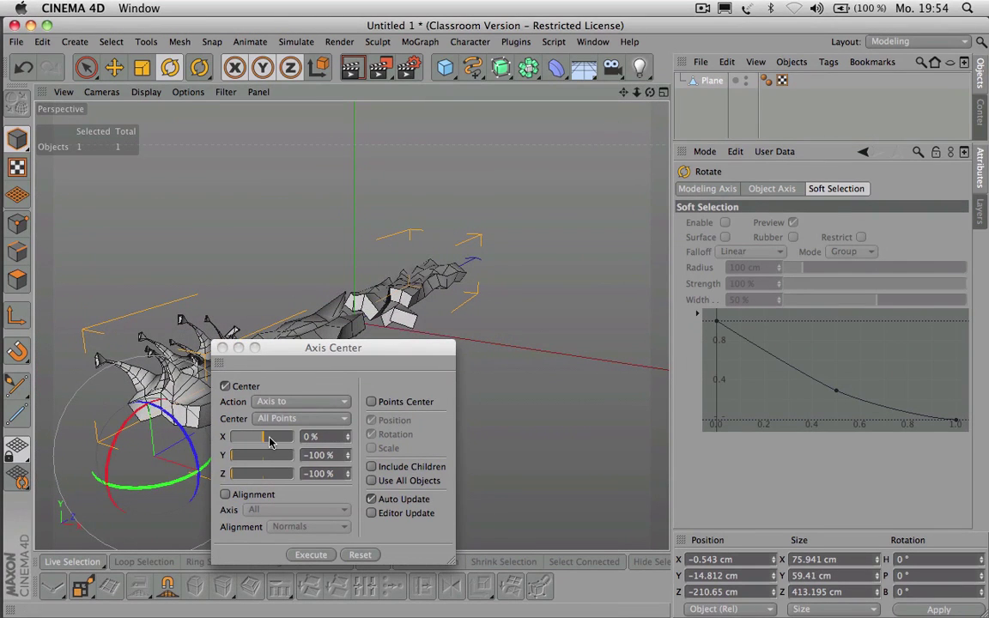
drag(262, 440, 233, 440)
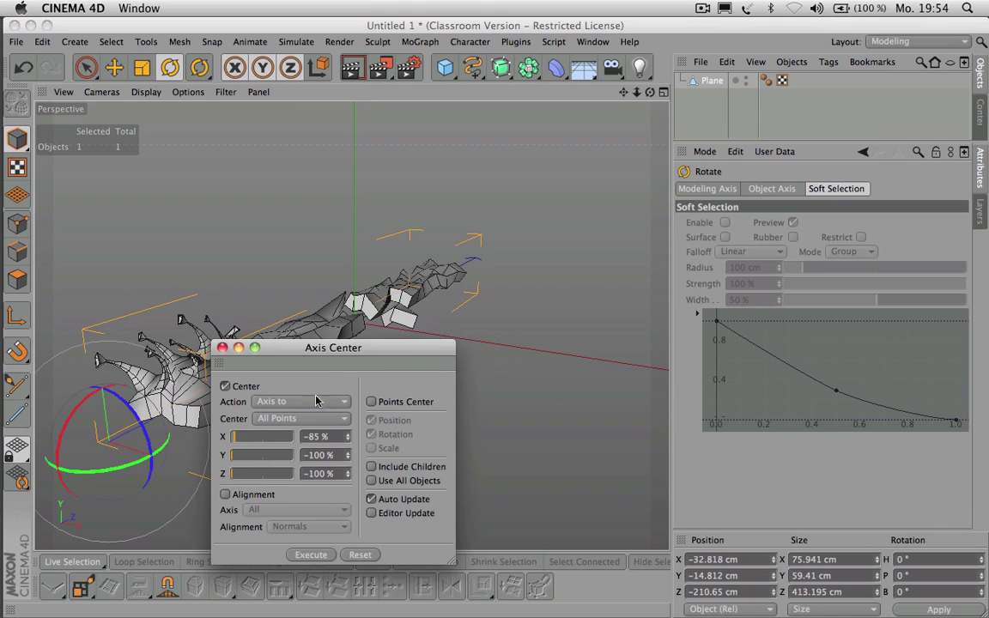
drag(337, 350, 538, 290)
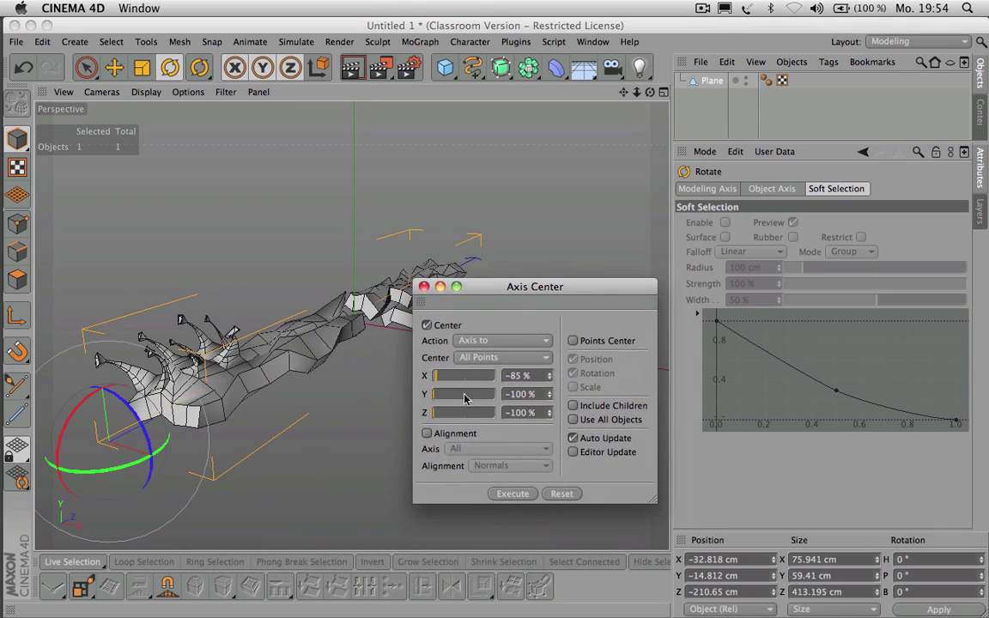
drag(481, 376, 525, 379)
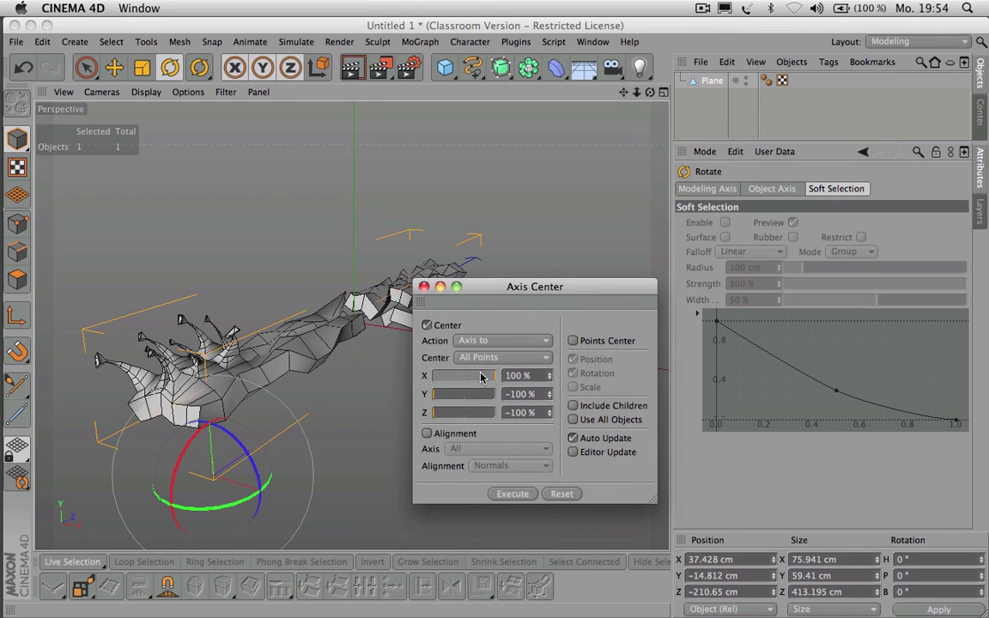
click(523, 494)
click(523, 495)
Step: Bring the axis back near the plane's centre with X 0%, Y -2% and Z 0%
click(463, 381)
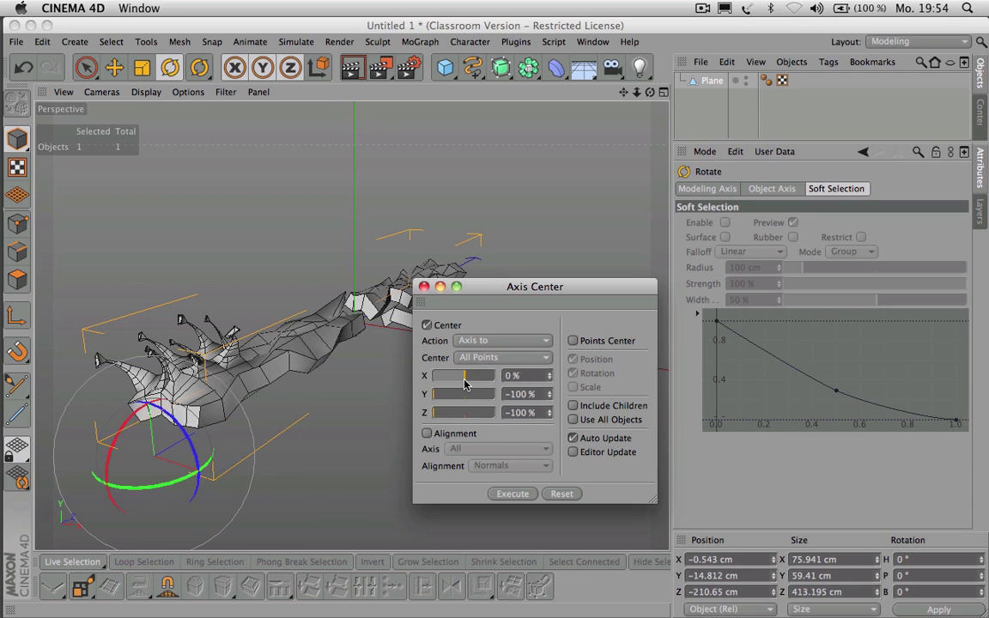
click(468, 394)
click(464, 412)
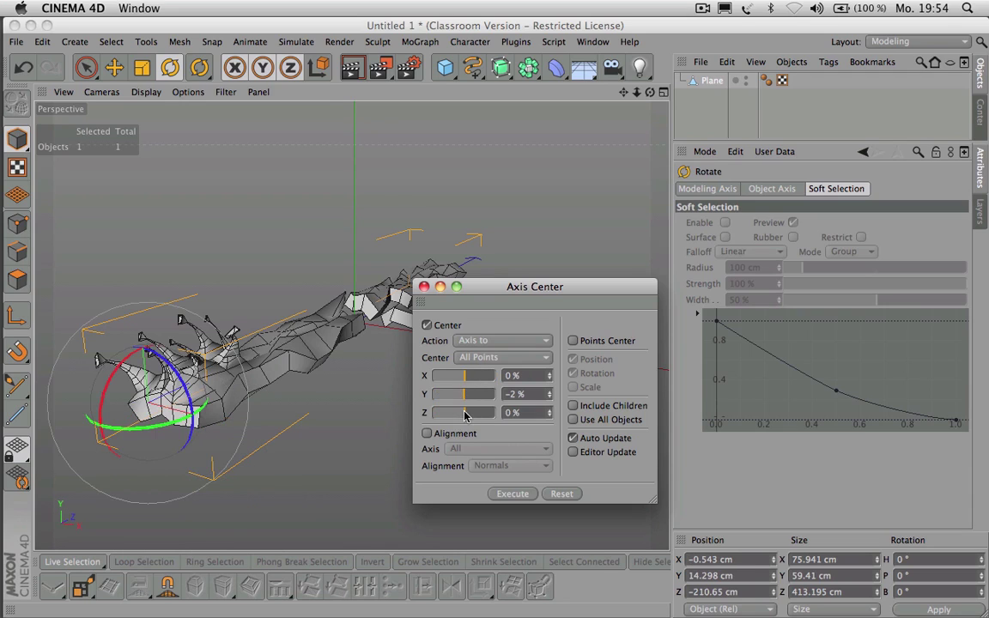
Step: Set the axis centre to X 100%, Y -100% and Z -100%, execute it and close the Axis Center settings
drag(466, 375, 524, 397)
double_click(522, 395)
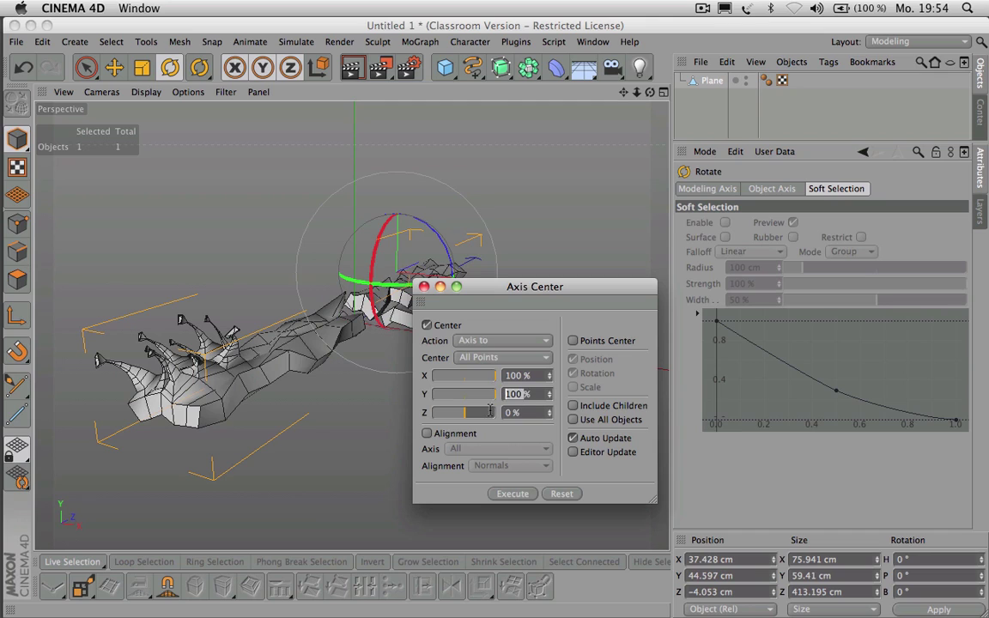
drag(464, 414, 400, 374)
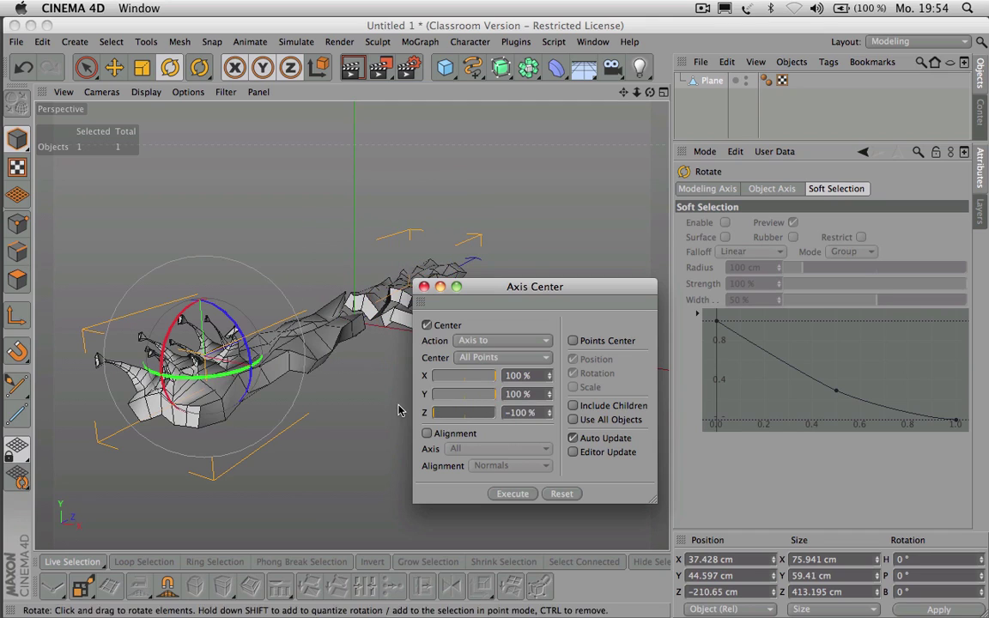
drag(479, 396, 399, 398)
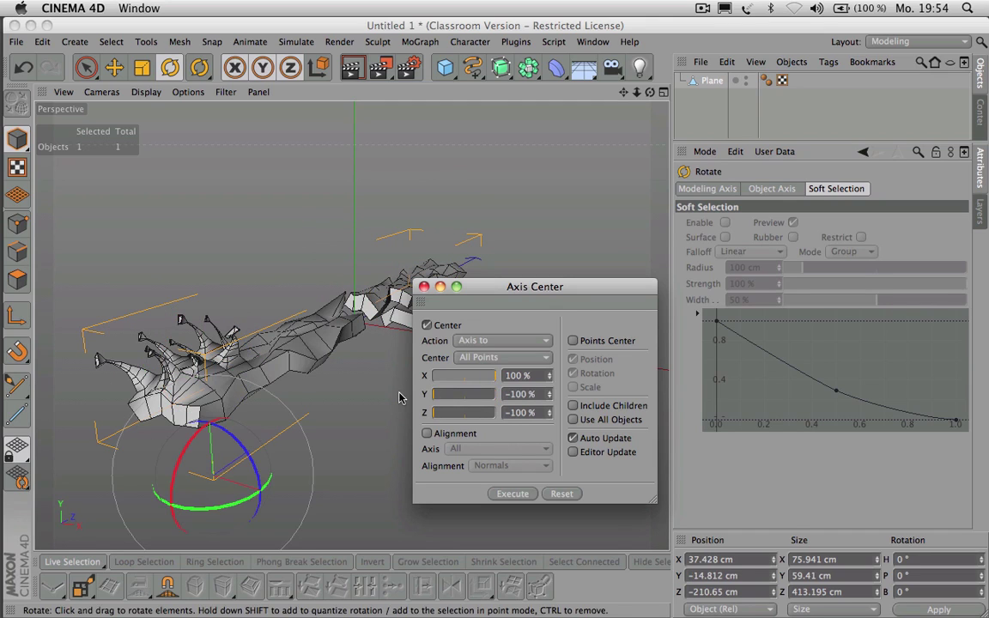
click(528, 496)
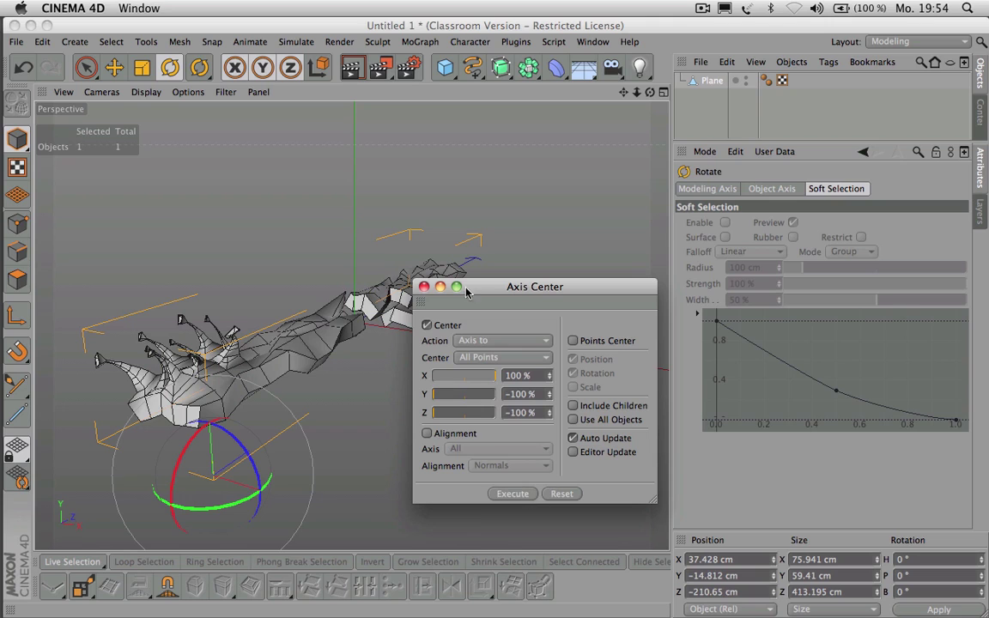
click(424, 287)
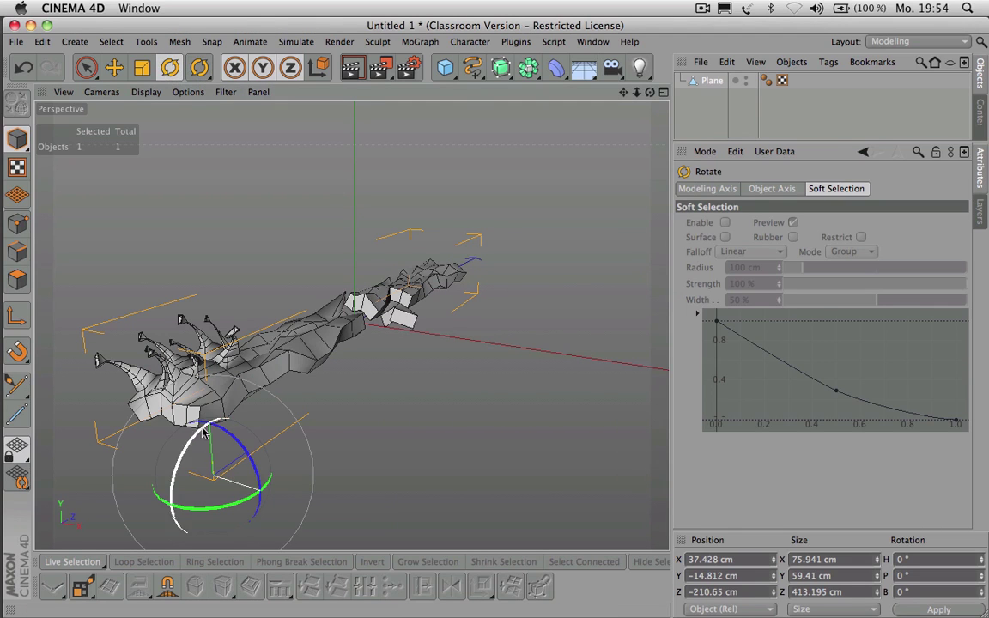
Step: Try pitching the plane by about -20° around its corner axis, and undo the rotation
drag(200, 432, 217, 402)
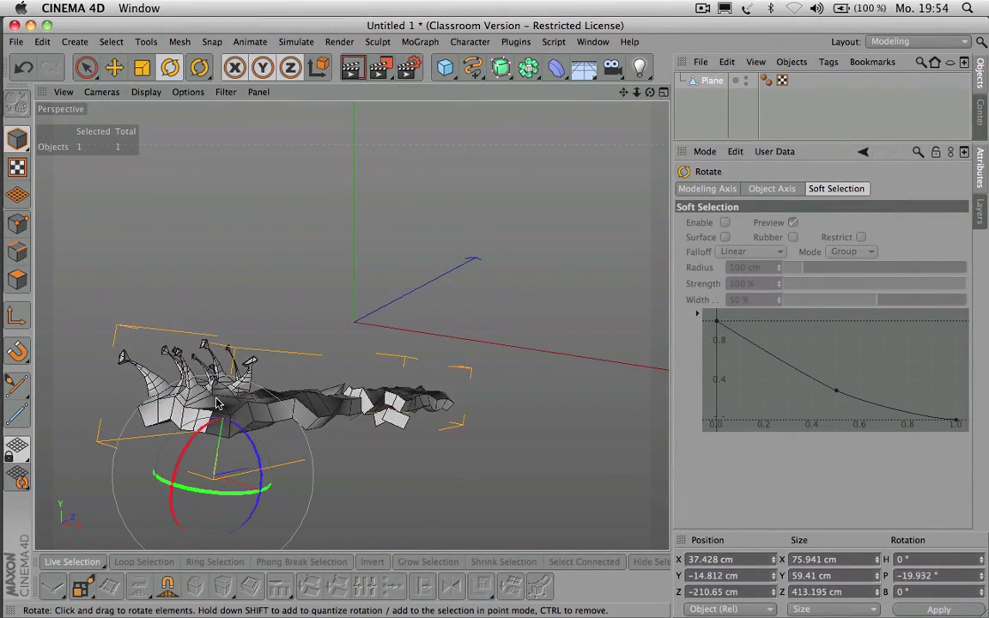
key(super+z)
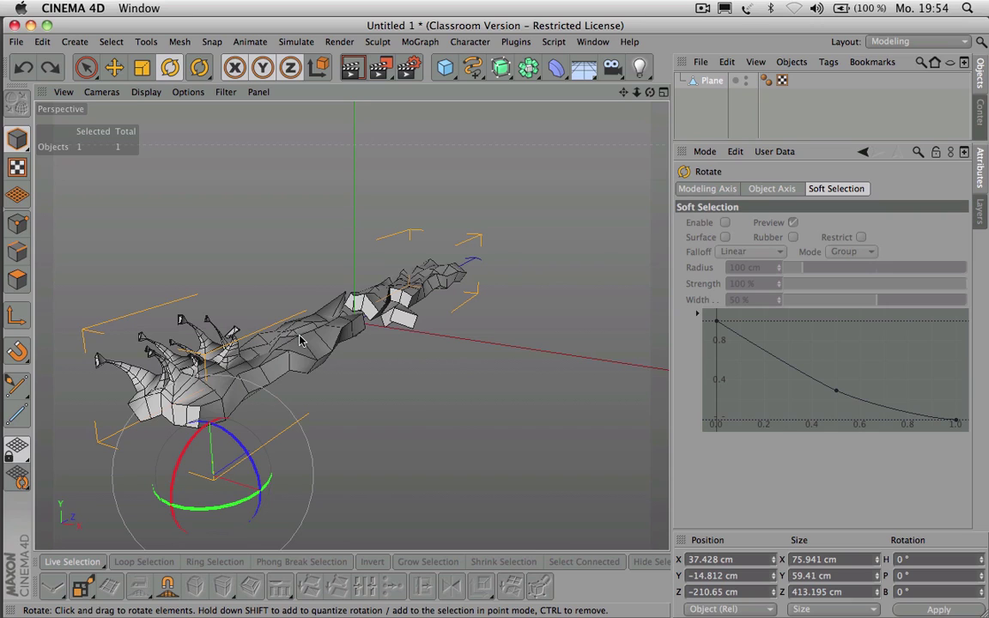
Step: Delete the plane object and add a default cube in its place, fully in view
click(710, 83)
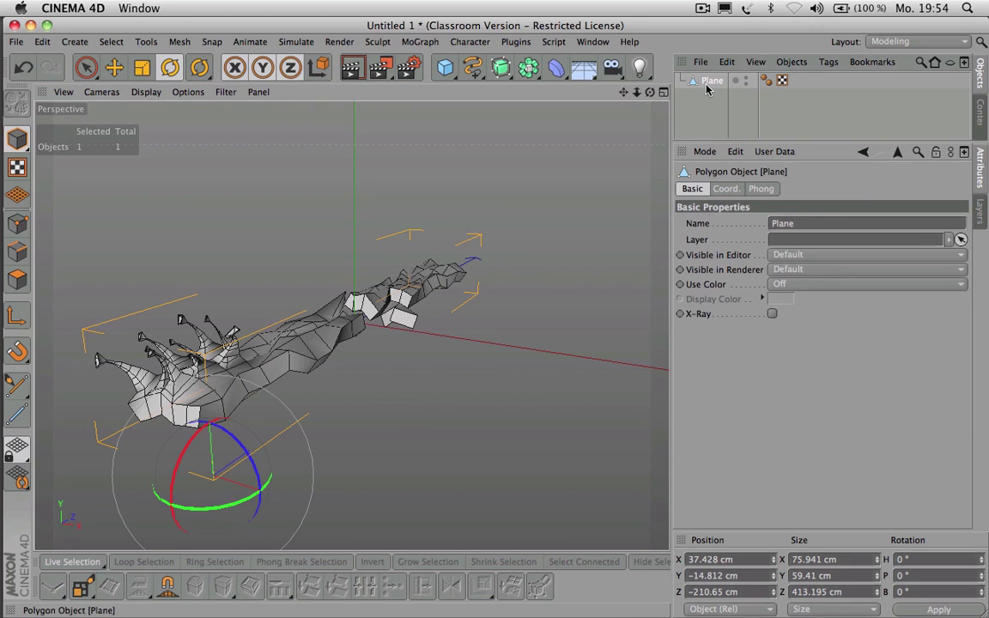
key(Delete)
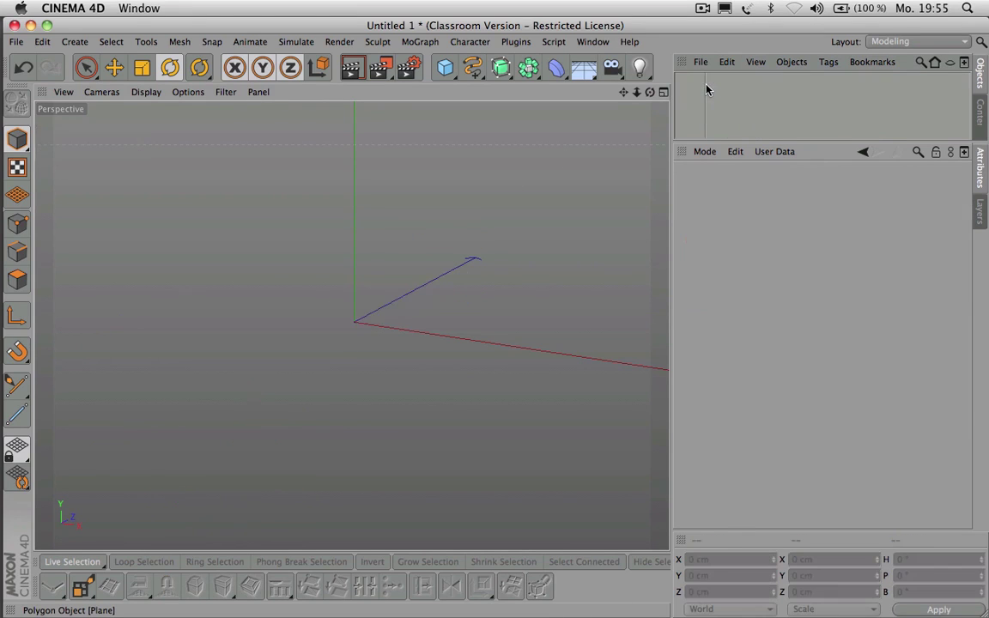
click(444, 69)
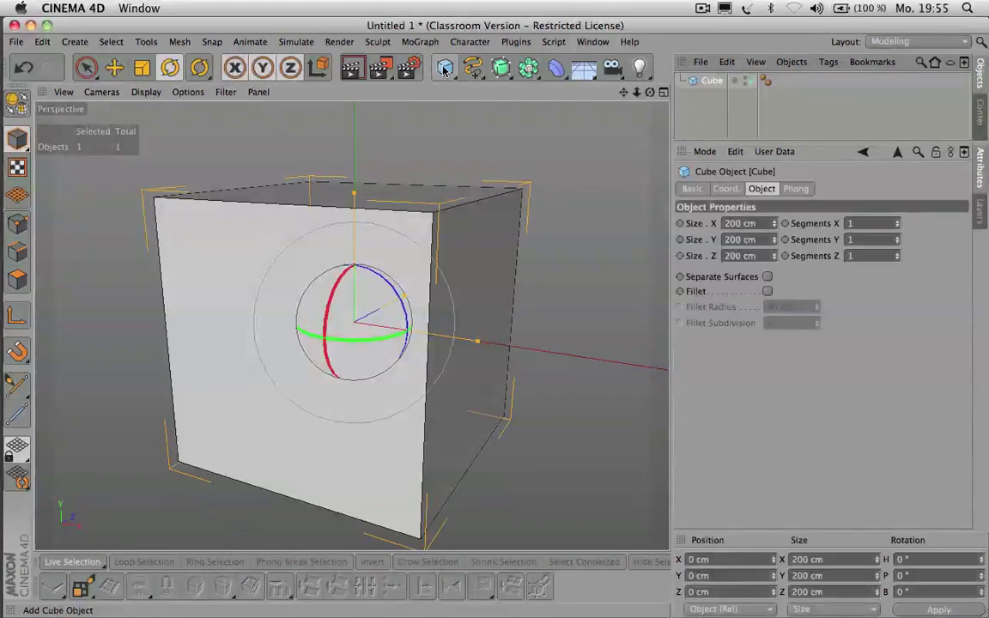
alt+drag(351, 324, 348, 323)
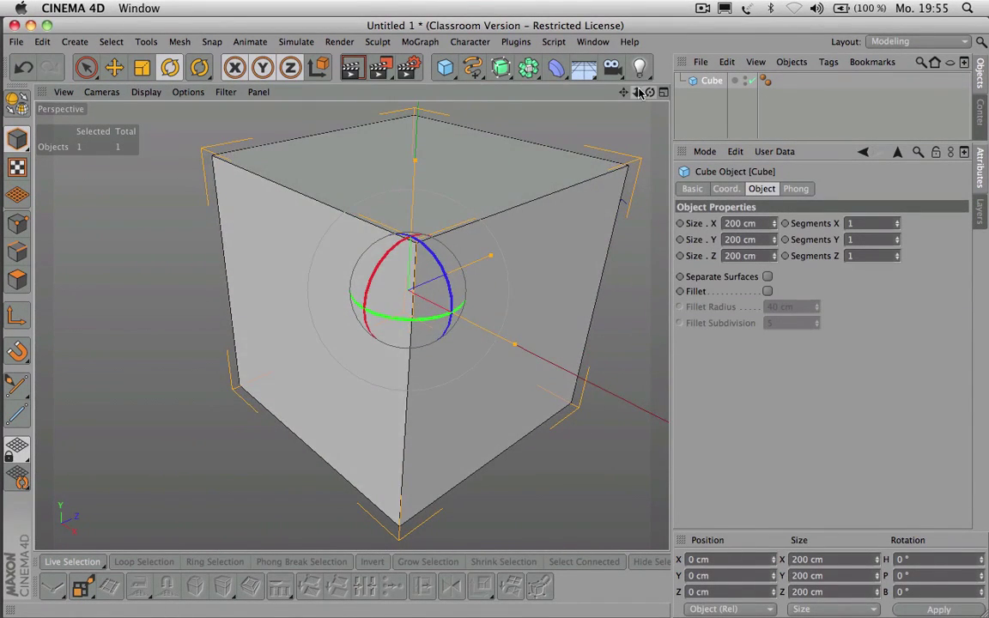
scroll(349, 322, down, 5)
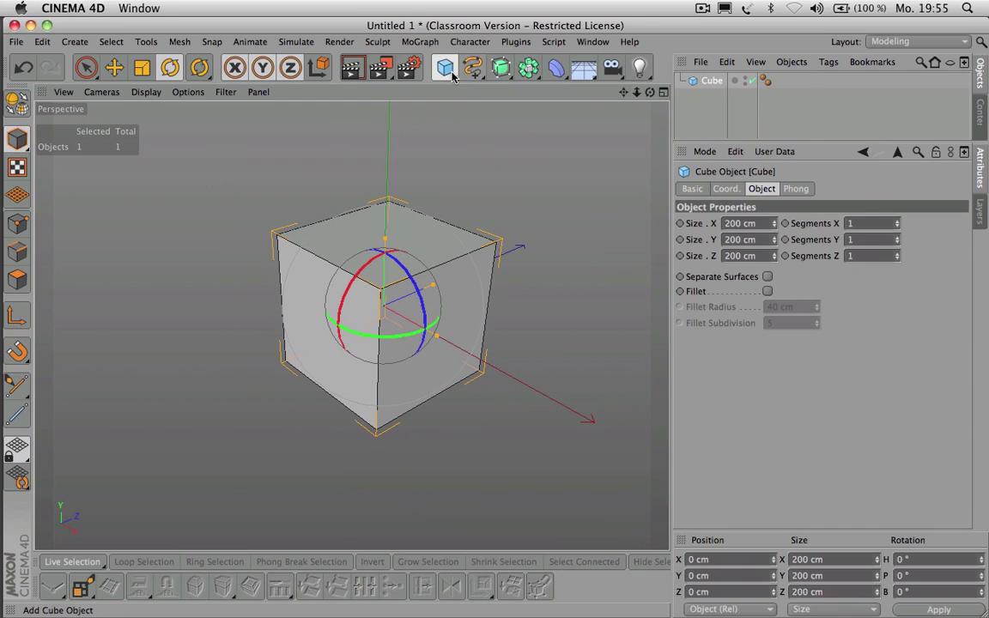
Step: Add a default plane cutting through the cube and select the cube, viewed almost from the side
drag(444, 68, 558, 116)
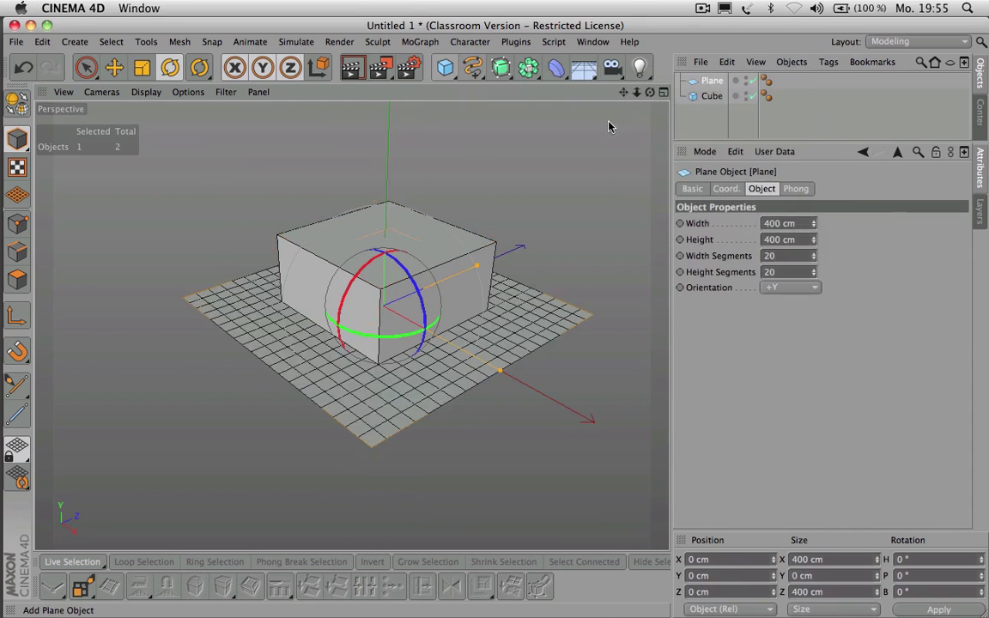
click(712, 95)
drag(650, 93, 351, 324)
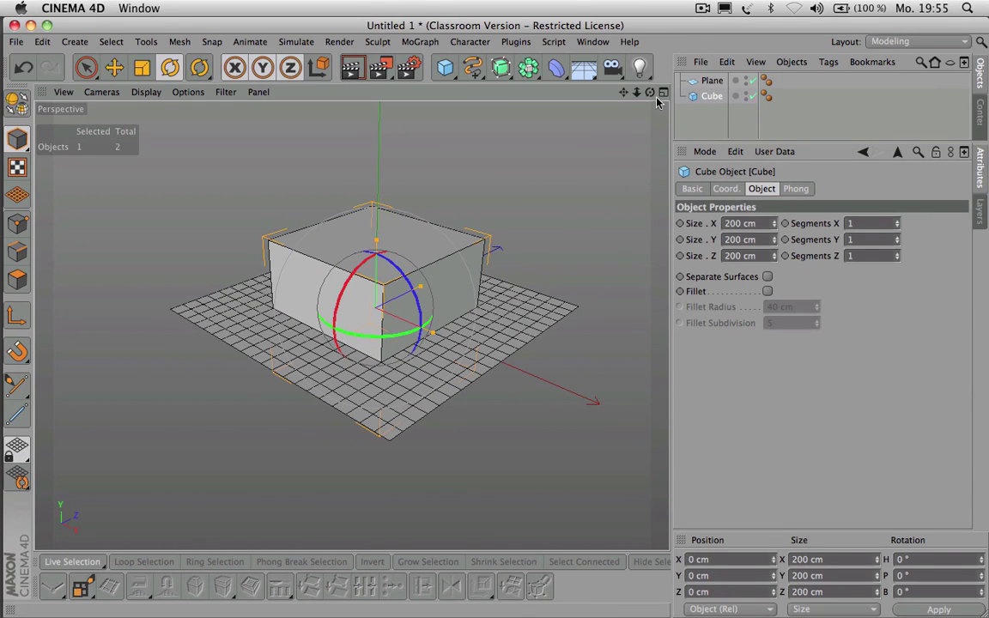
drag(650, 92, 650, 97)
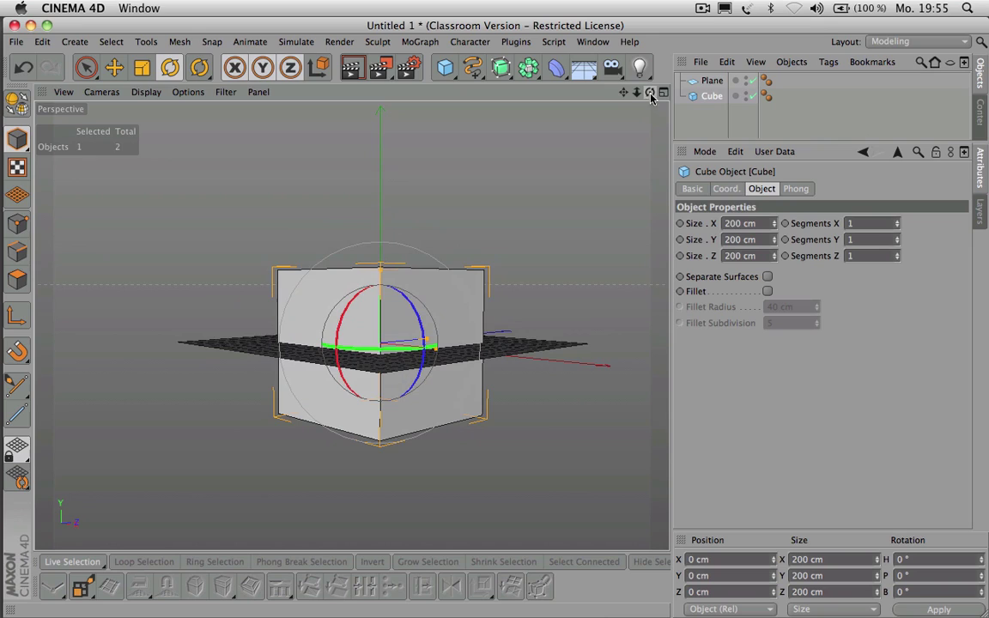
Step: Show the cube's coordinates and examine its Y position value
click(725, 189)
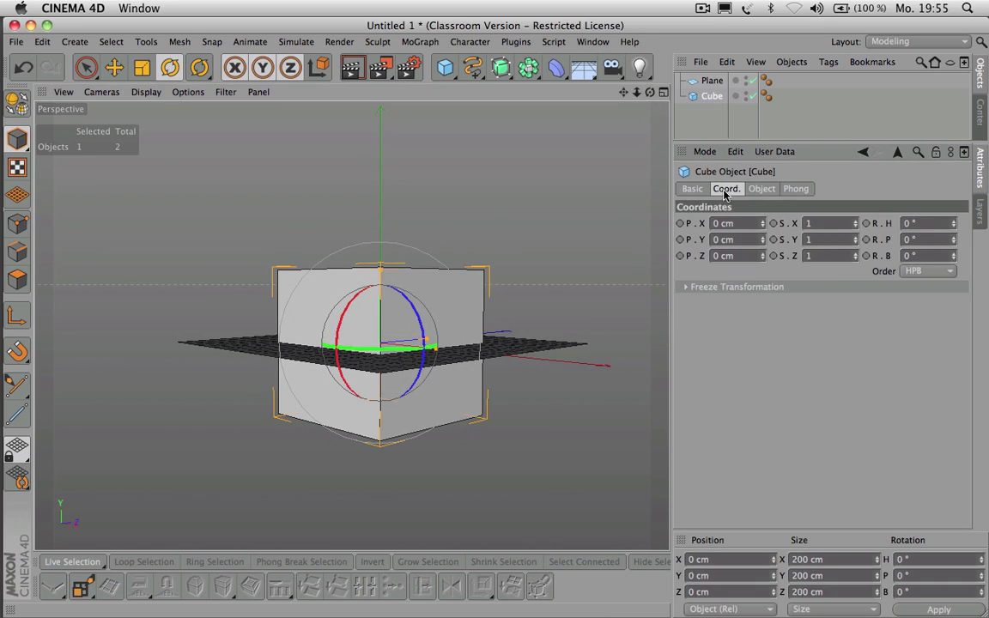
click(725, 240)
double_click(725, 243)
key(Return)
click(719, 128)
click(711, 96)
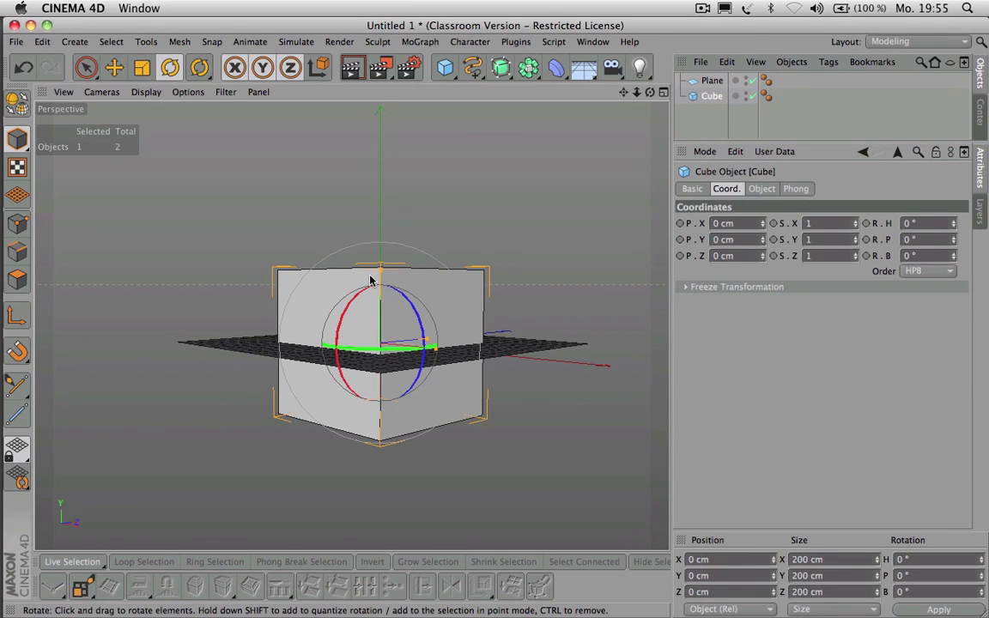
Step: Set the Axis Center values to X 0% and Z 0% for the parametric cube, try executing, and close the settings
click(179, 41)
mouse_move(202, 86)
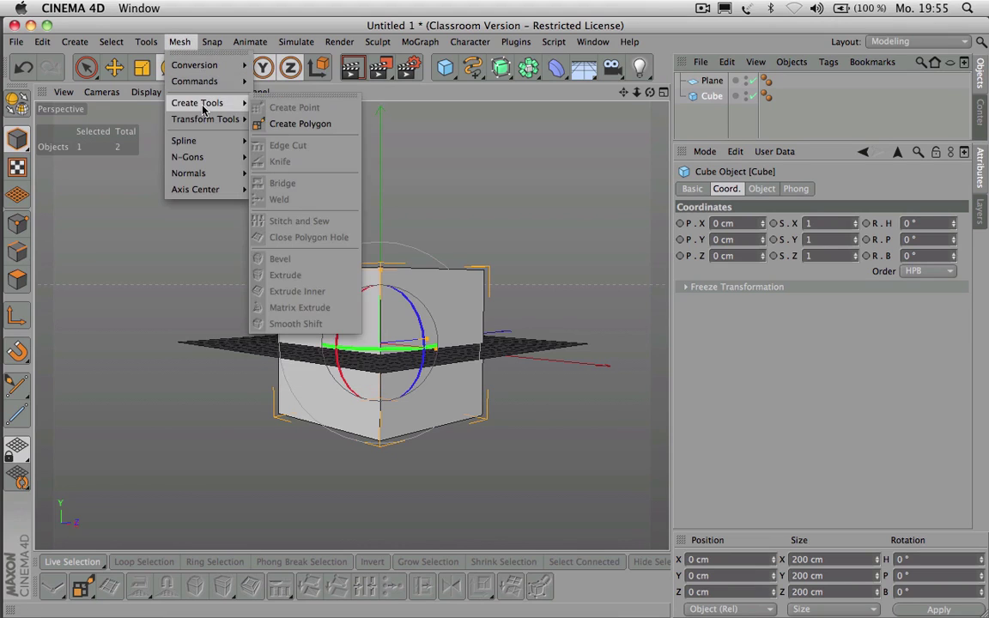
mouse_move(202, 142)
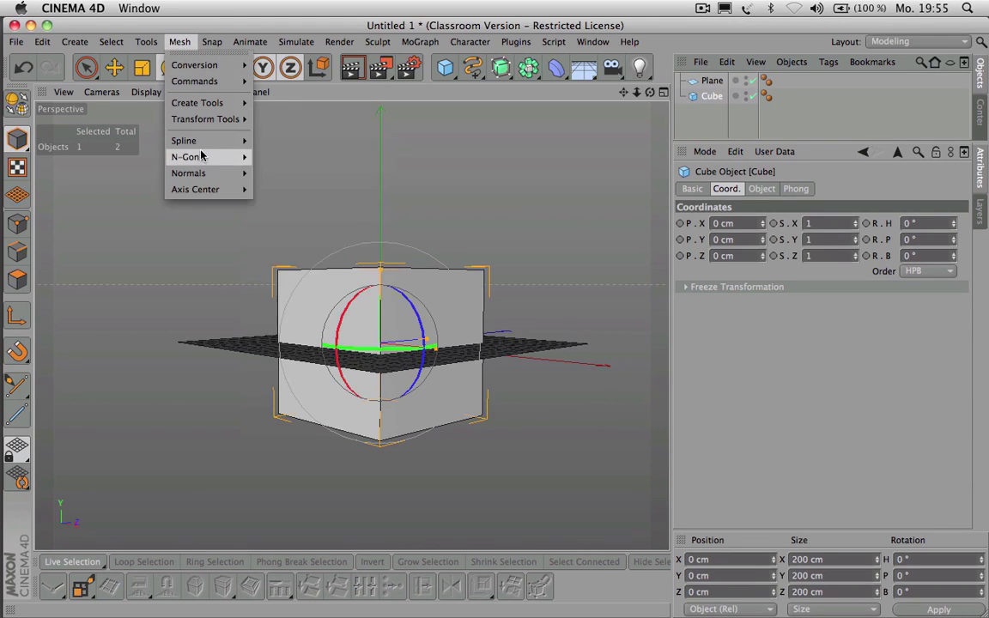
mouse_move(199, 189)
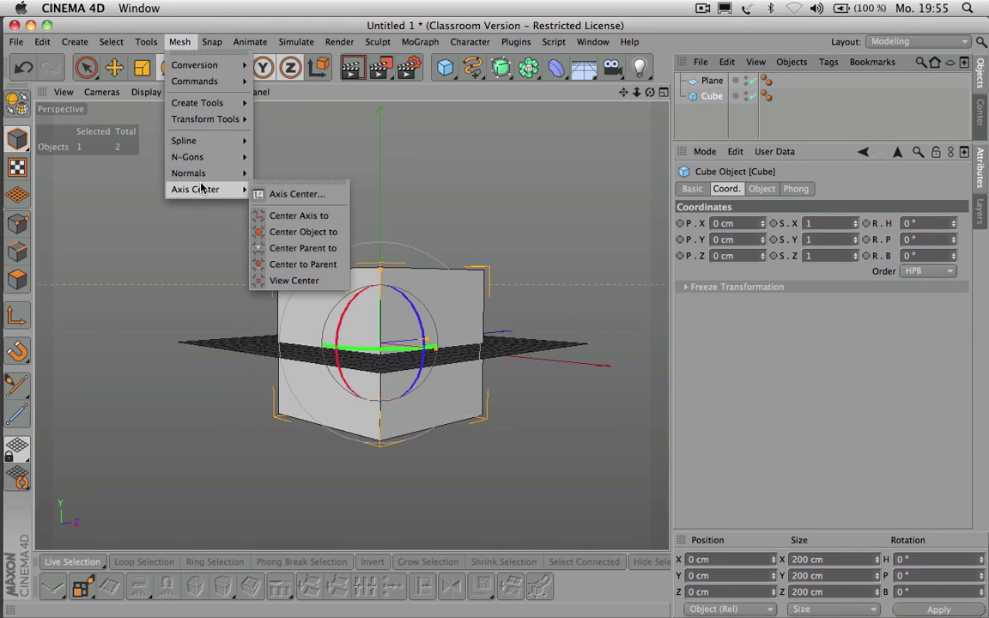
click(283, 194)
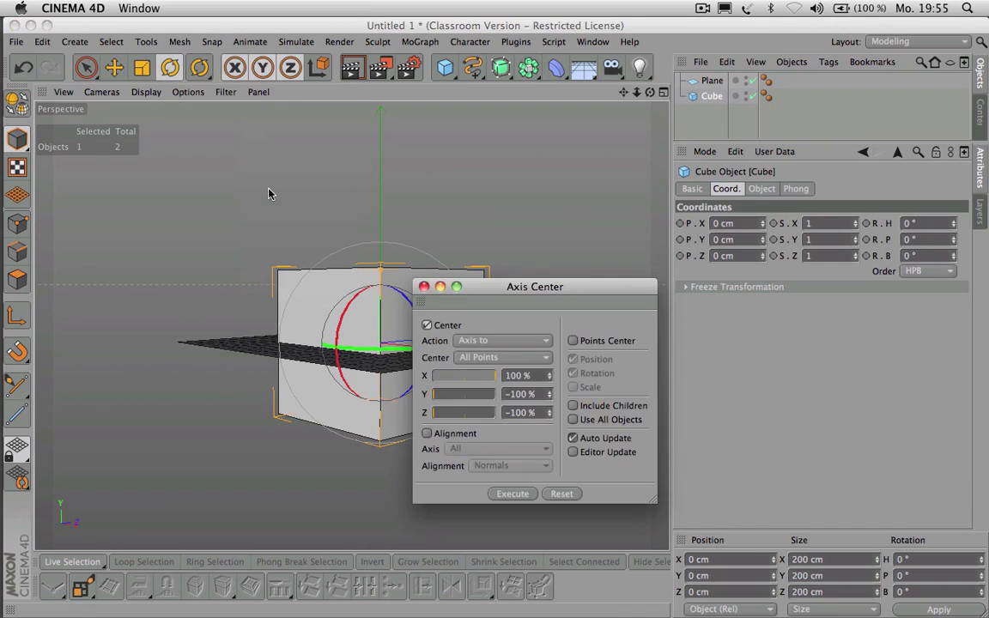
click(466, 413)
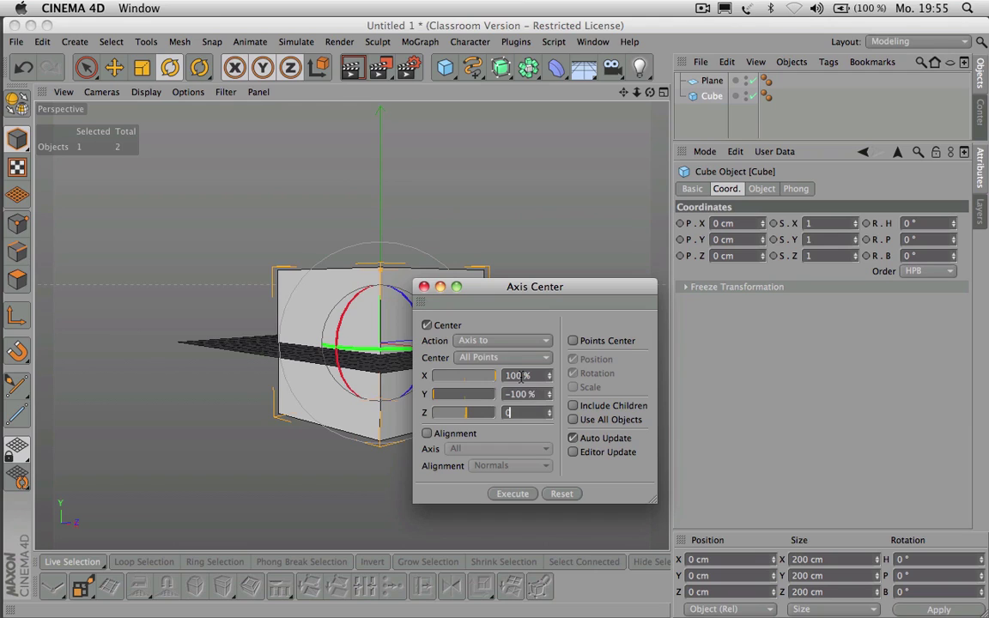
click(526, 376)
text(0)
key(Return)
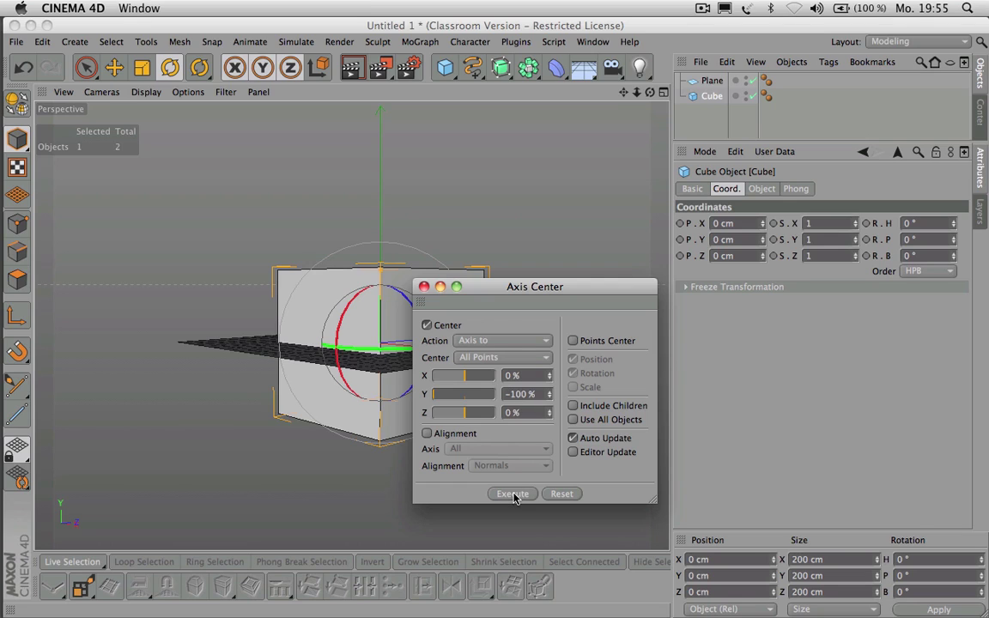
click(424, 287)
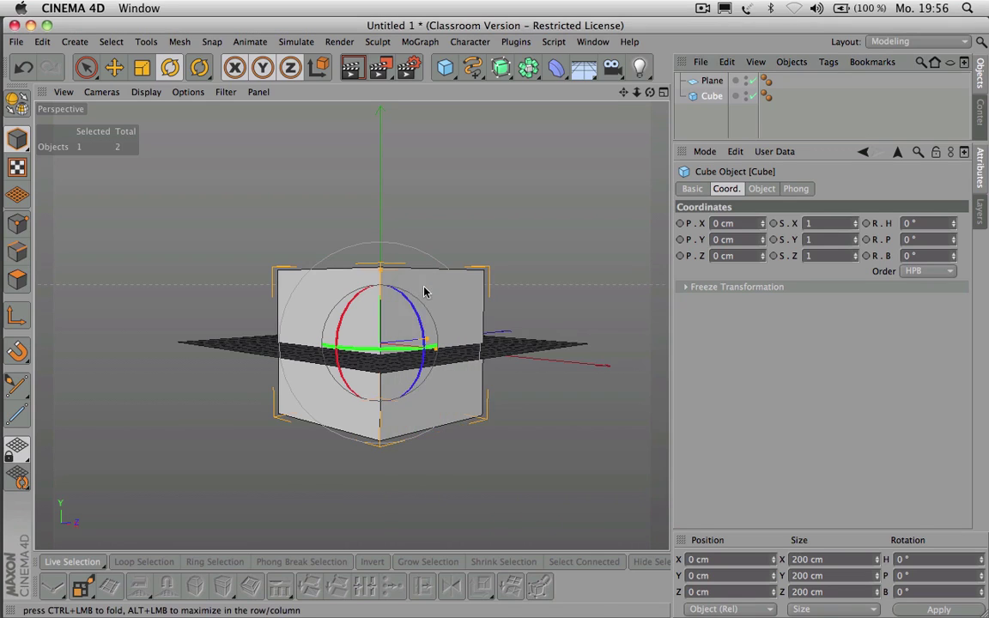
Step: Make the cube editable and move its axis to the centre of its base using Axis Center at Y -100%
click(15, 110)
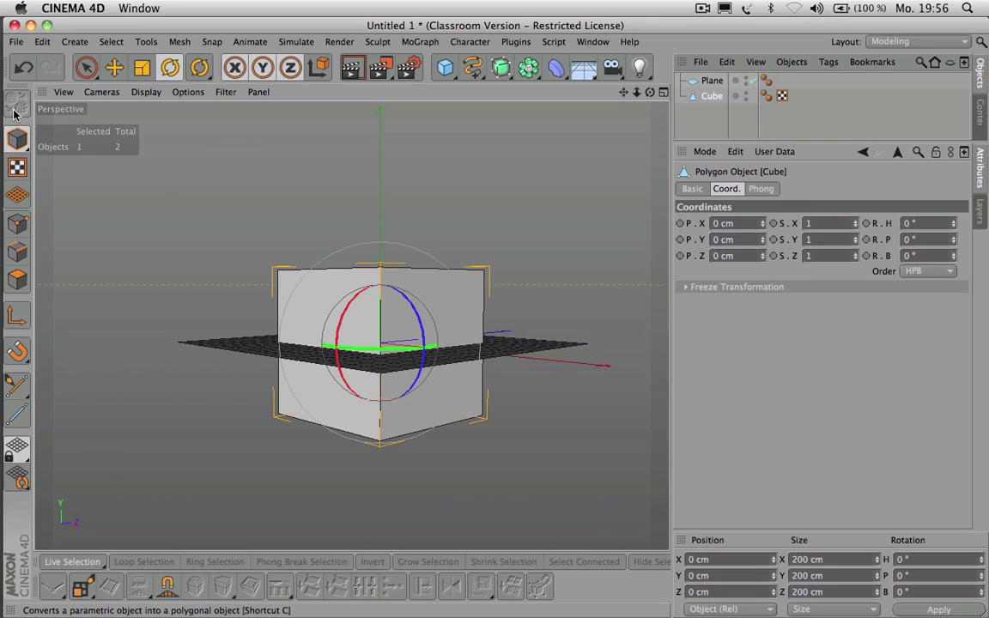
click(180, 42)
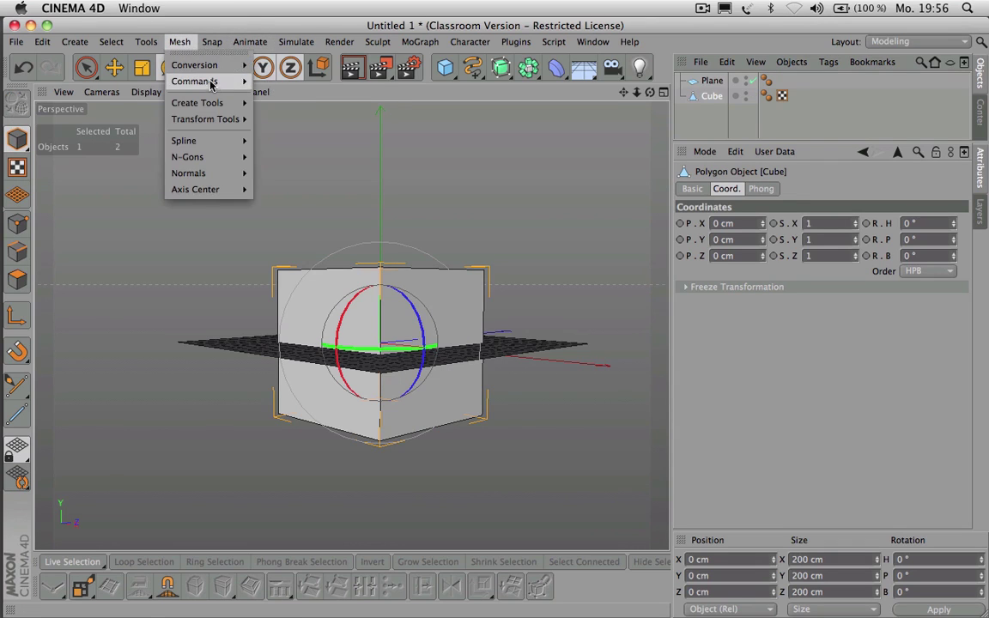
mouse_move(206, 82)
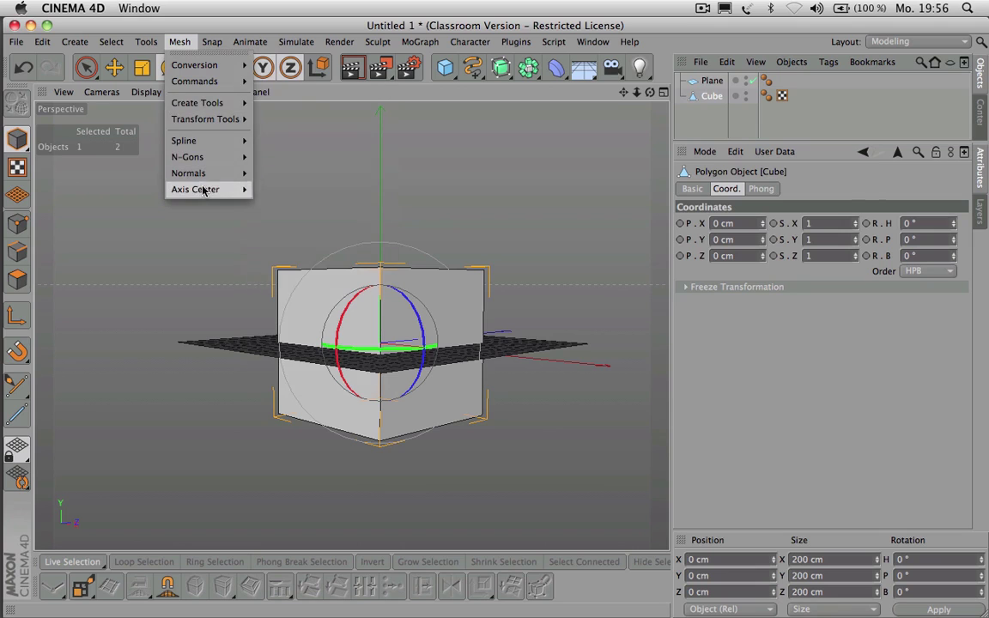
mouse_move(206, 190)
click(258, 194)
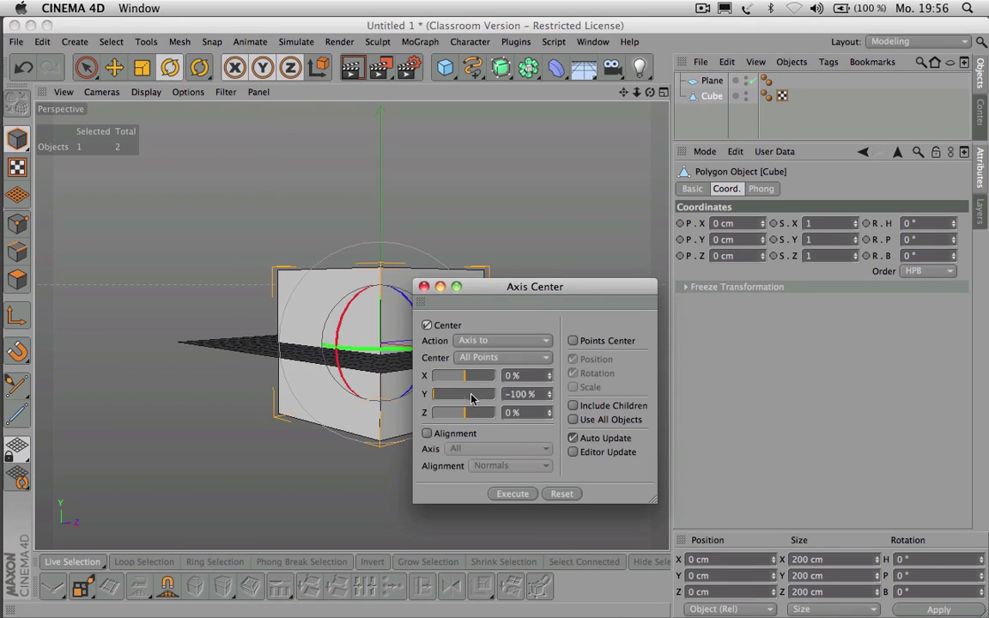
drag(471, 394, 397, 397)
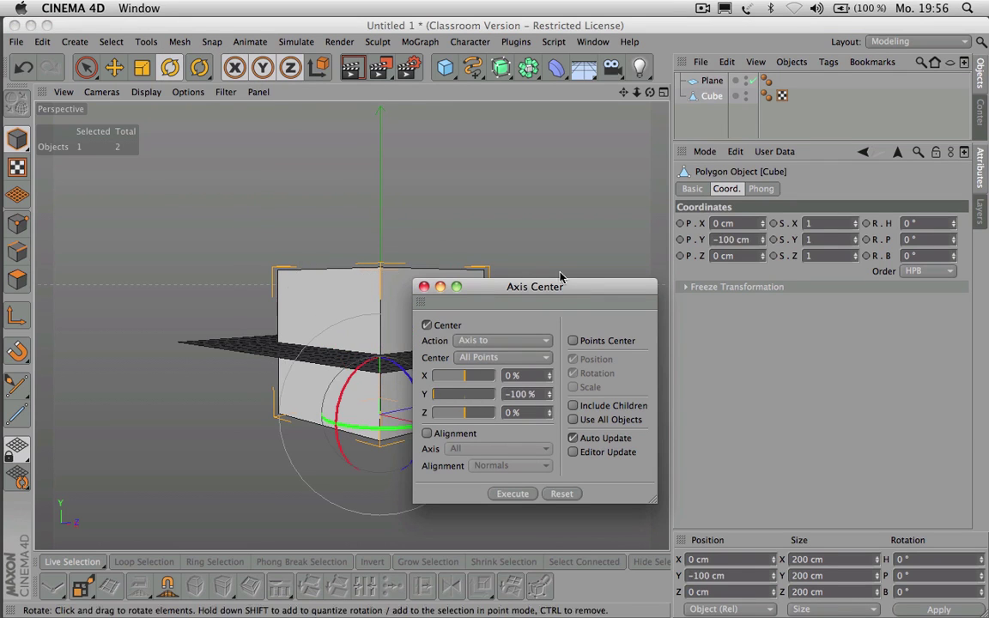
click(424, 287)
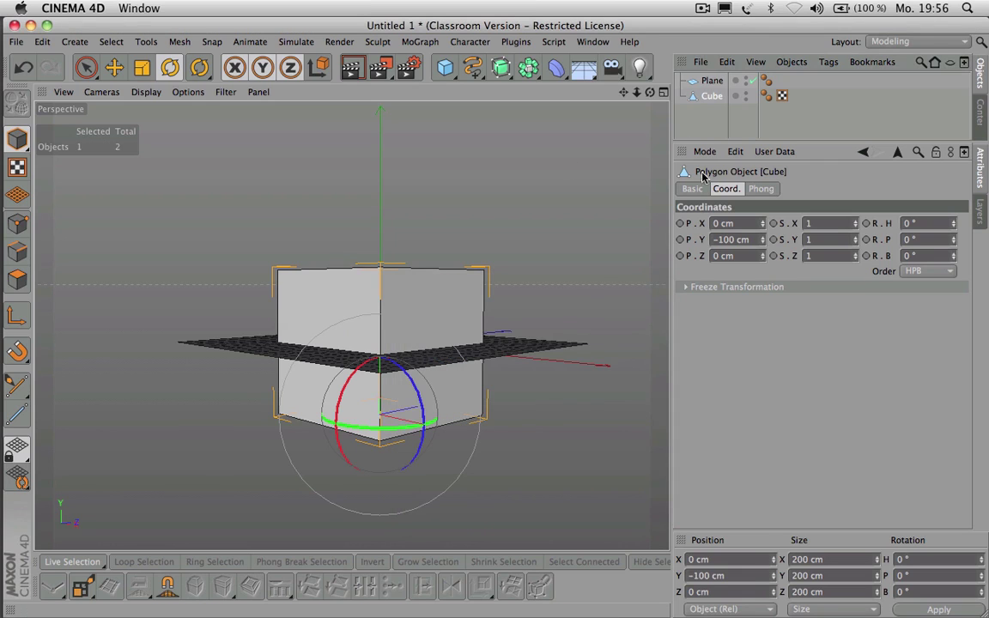
Step: Set the cube's Y position to 0 cm so that it stands on the plane
click(724, 241)
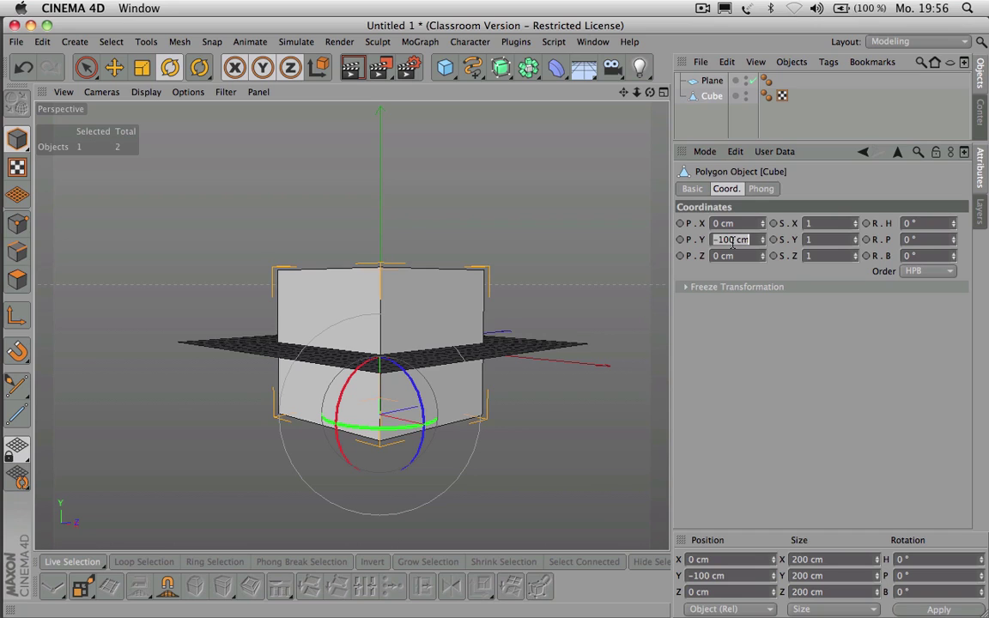
text(0)
key(Return)
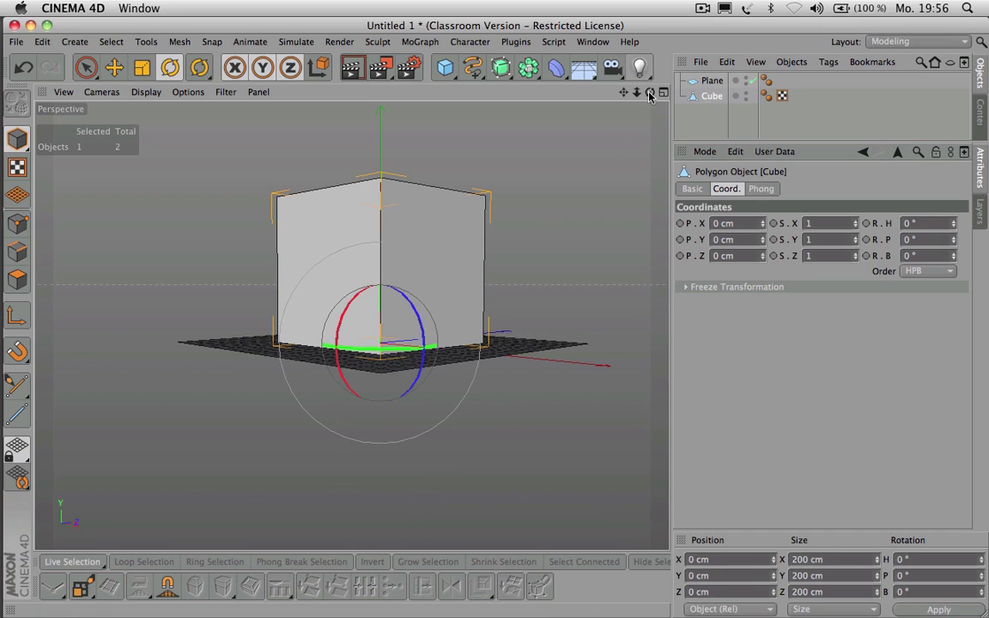
mouse_move(351, 325)
alt+mouse_down()
mouse_move(340, 352)
mouse_move(287, 399)
mouse_move(354, 323)
alt+mouse_up()
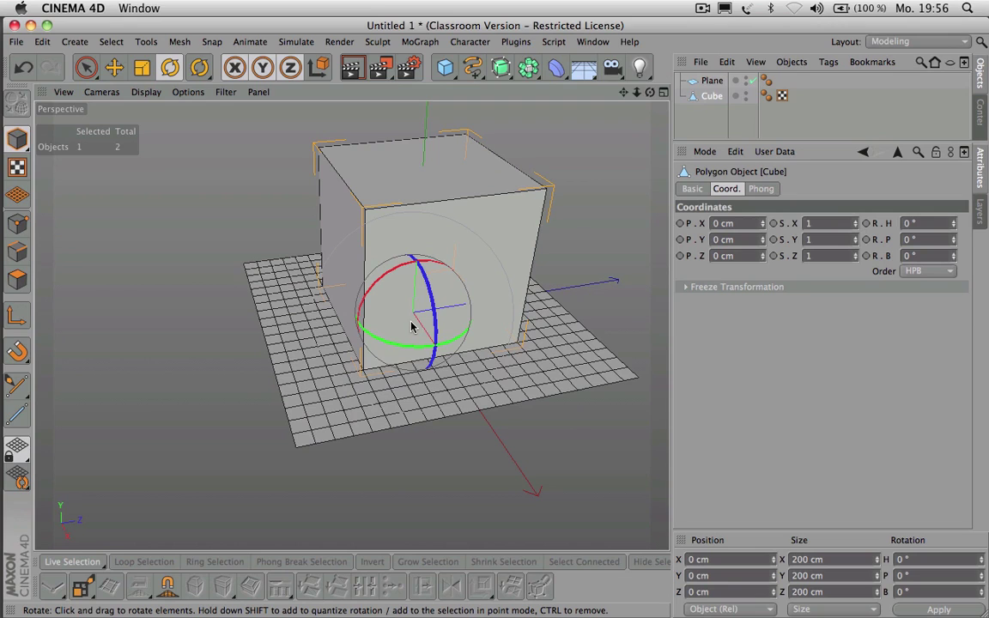
Step: With axis modification enabled, move the cube's axis to its front bottom corner at X 100 cm and Z -100 cm
click(21, 320)
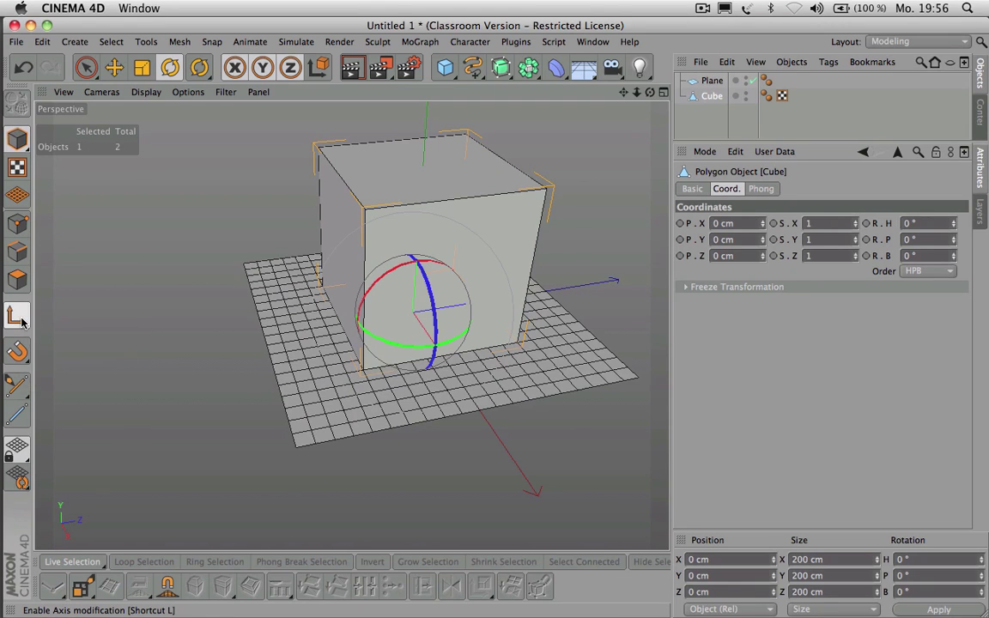
click(113, 72)
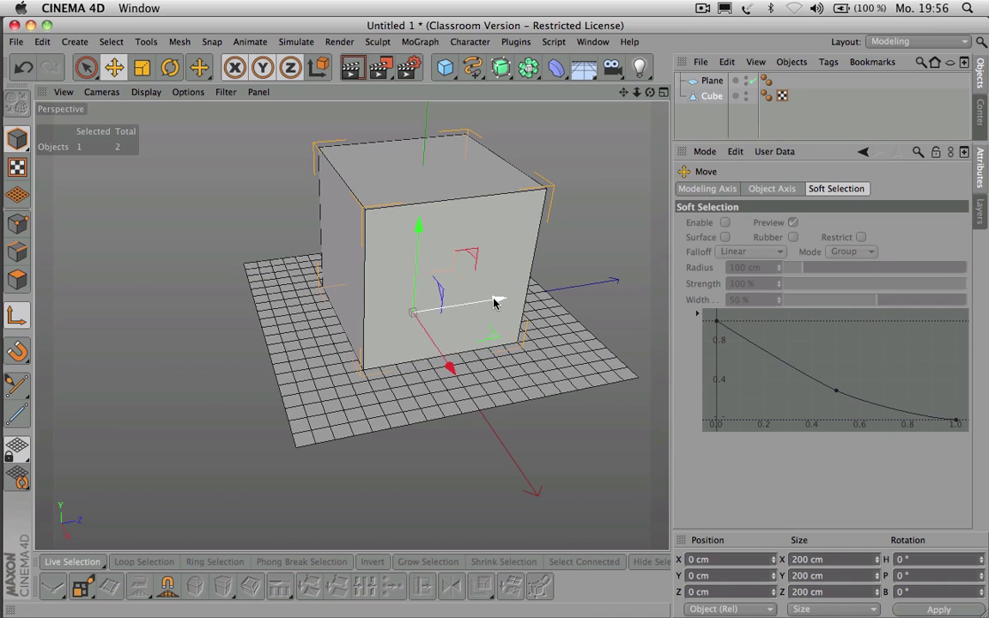
drag(499, 305, 424, 310)
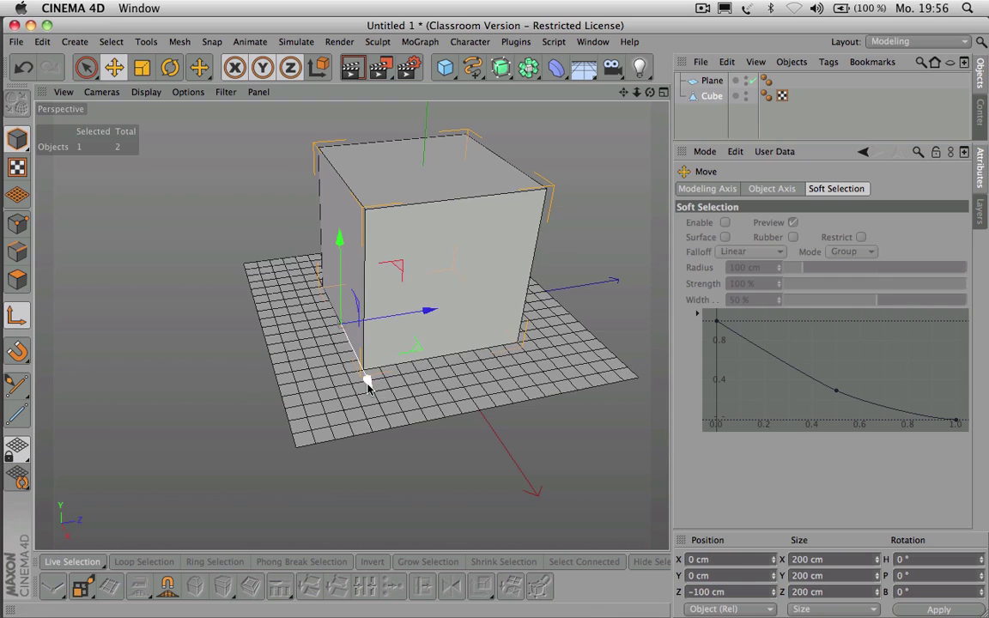
drag(367, 380, 398, 431)
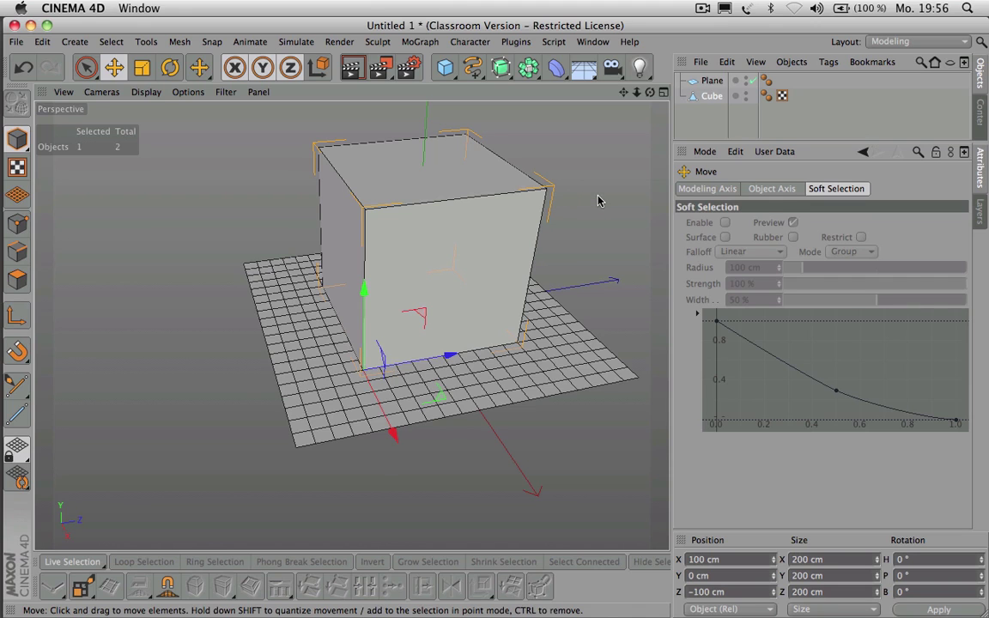
Step: Try rotating and scaling the cube from its corner axis, undoing each change
key(r)
drag(367, 410, 444, 405)
key(super+z)
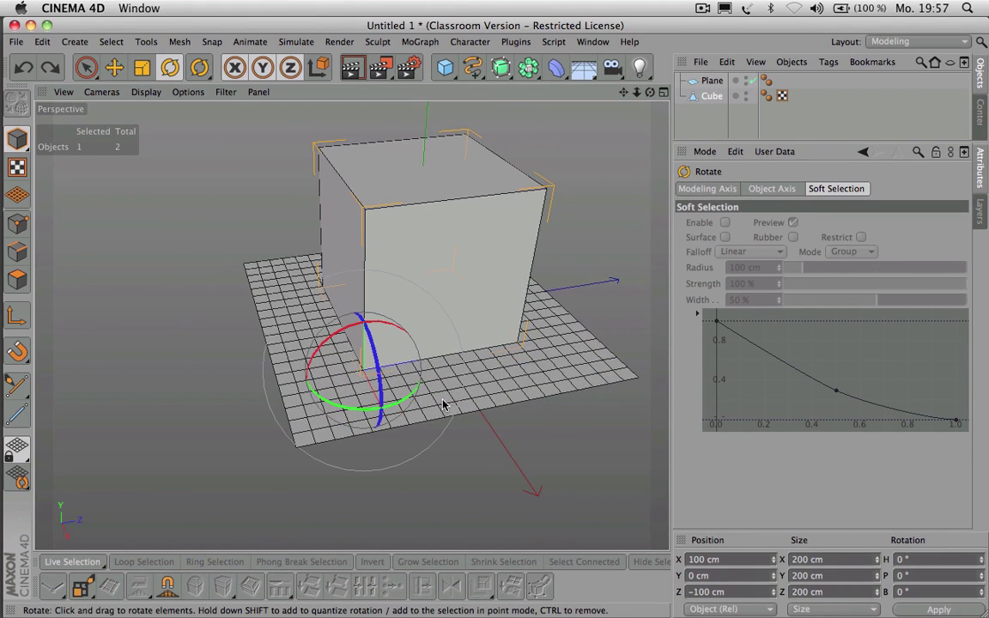
key(t)
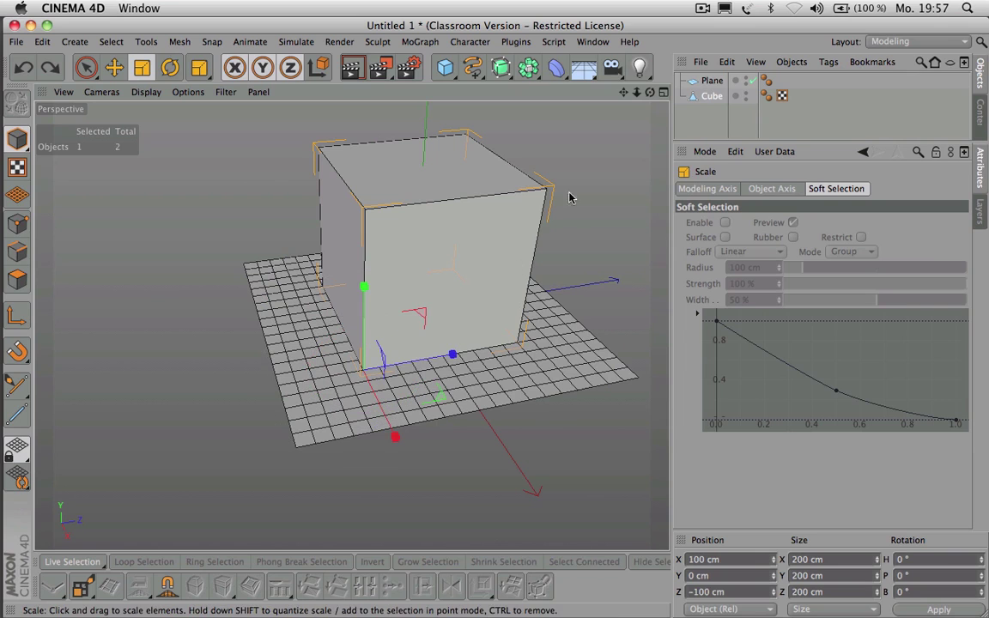
drag(599, 162, 436, 302)
key(super+z)
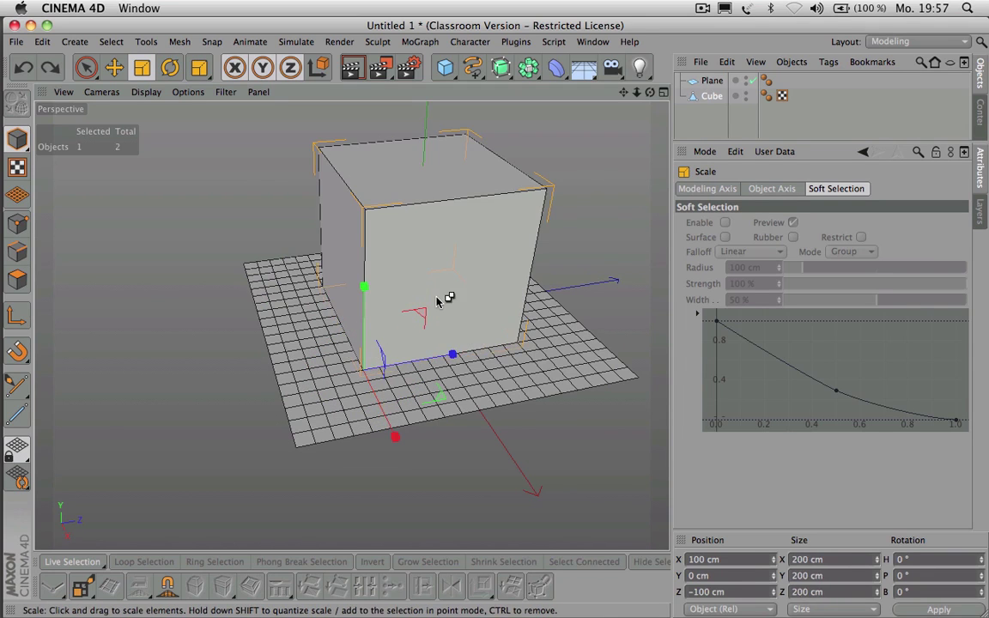
Step: Select the cube's top polygon with Live Selection in polygon mode
click(714, 97)
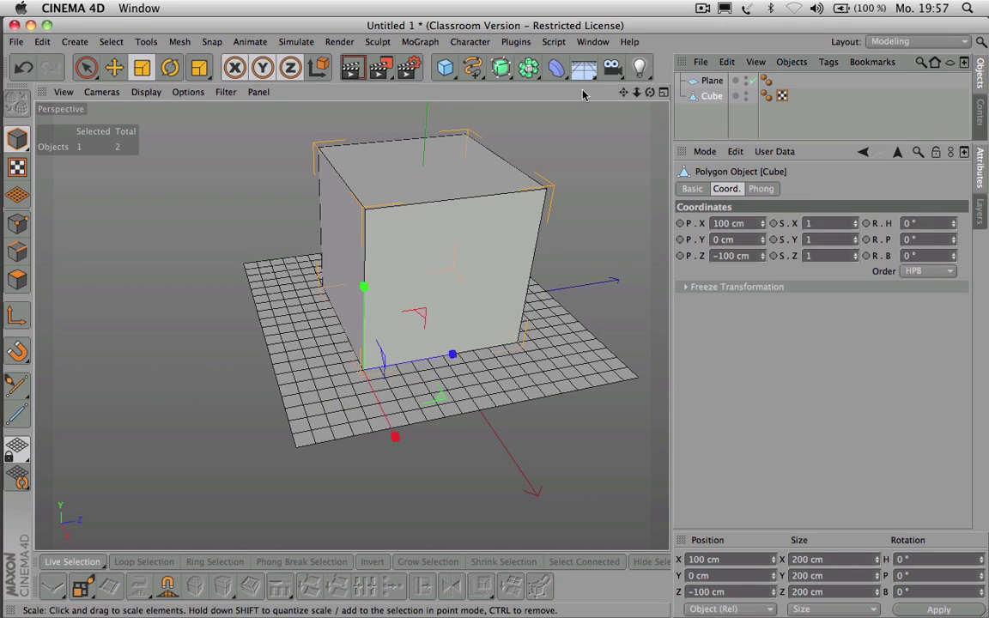
alt+middle_drag(352, 325, 379, 303)
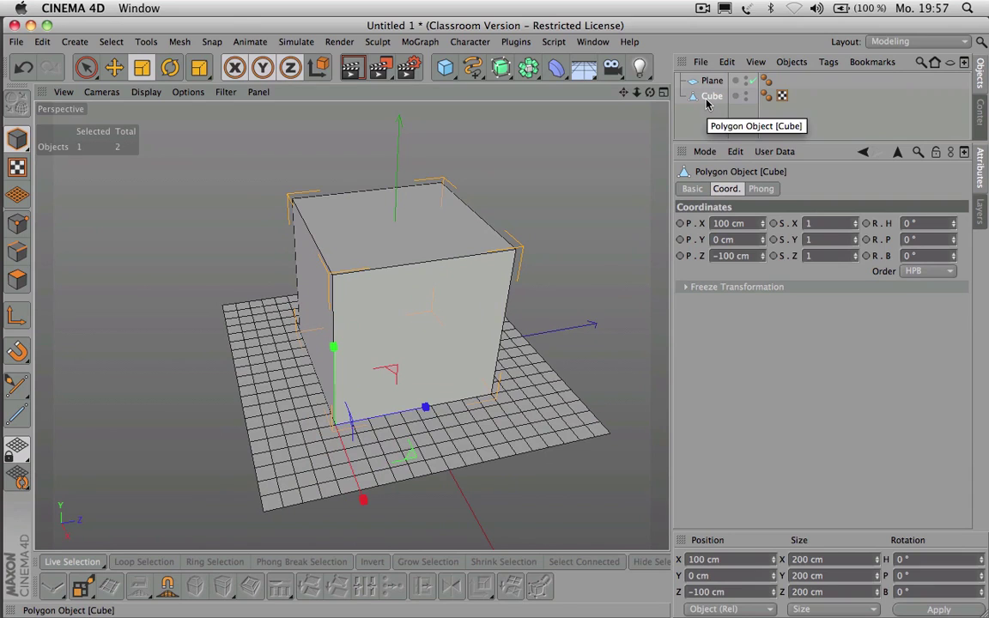
click(86, 67)
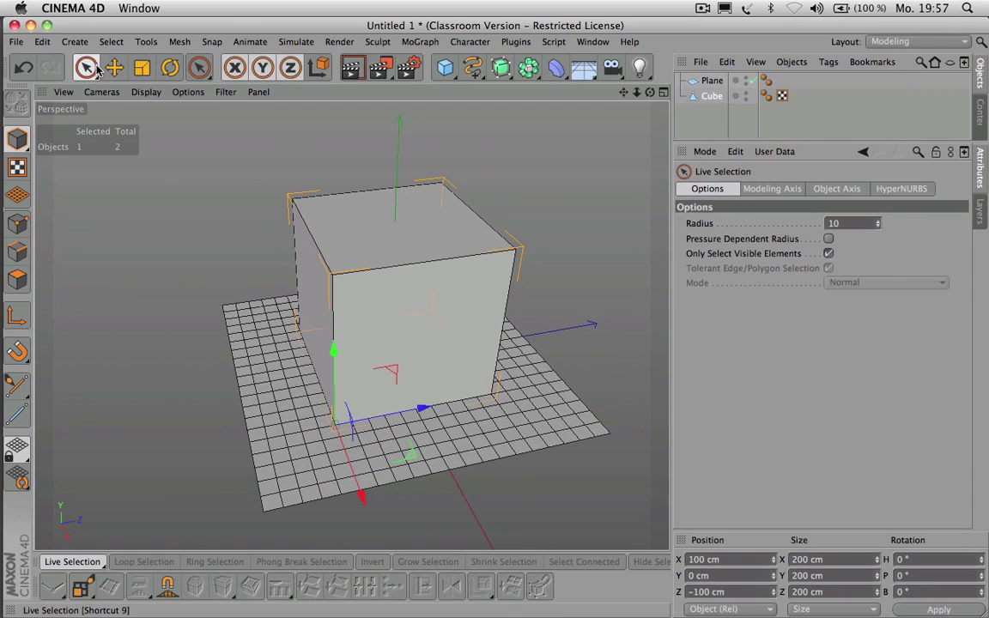
click(17, 279)
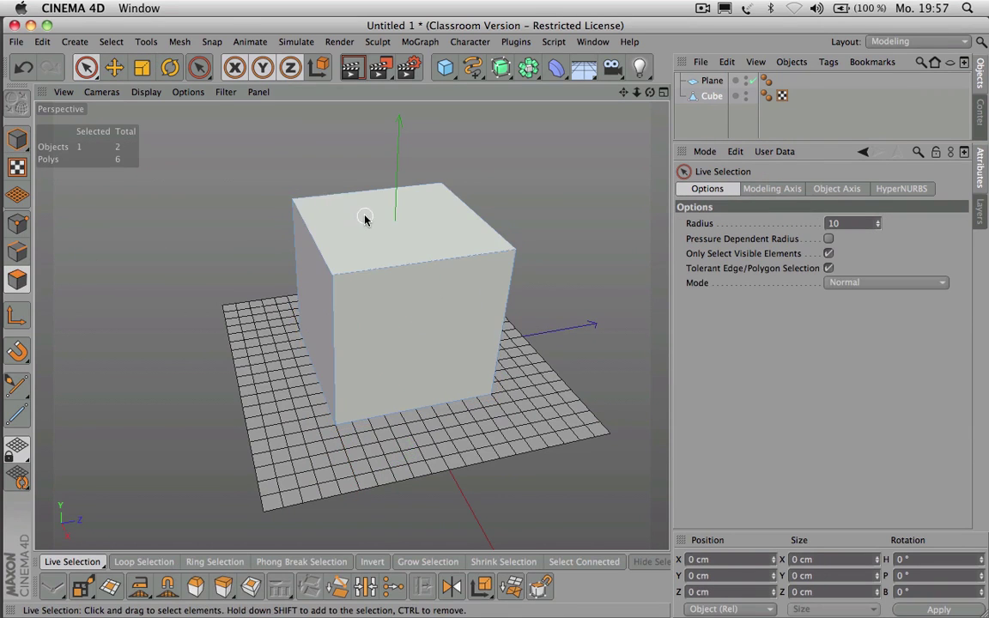
click(364, 215)
drag(654, 97, 540, 112)
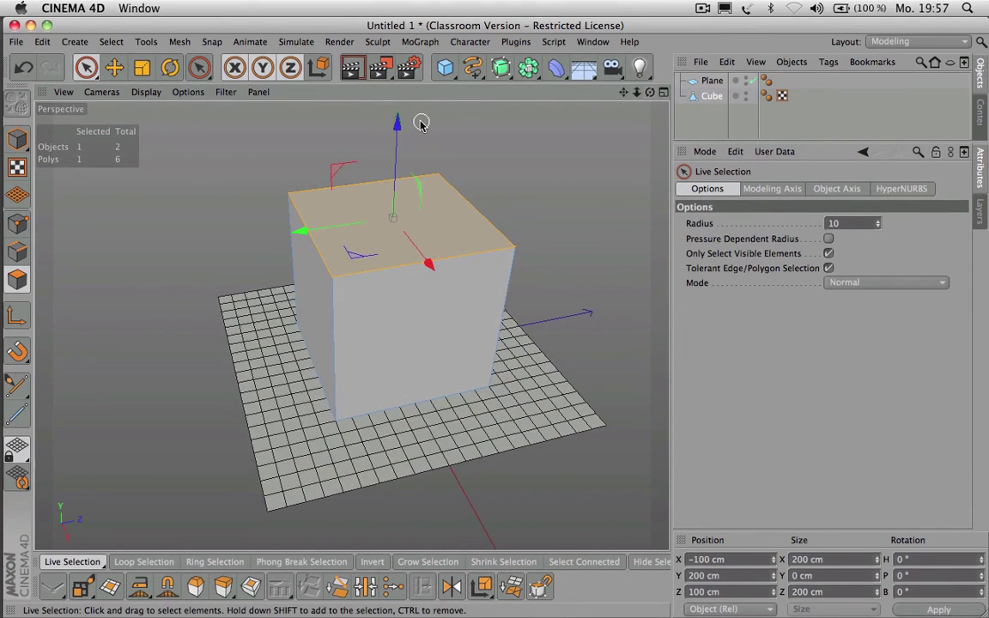
Step: Try moving the top polygon along its Z axis and then its Y axis, undoing each move
mouse_move(396, 144)
mouse_down()
mouse_move(397, 111)
mouse_move(398, 193)
mouse_move(398, 160)
mouse_up()
key(super+z)
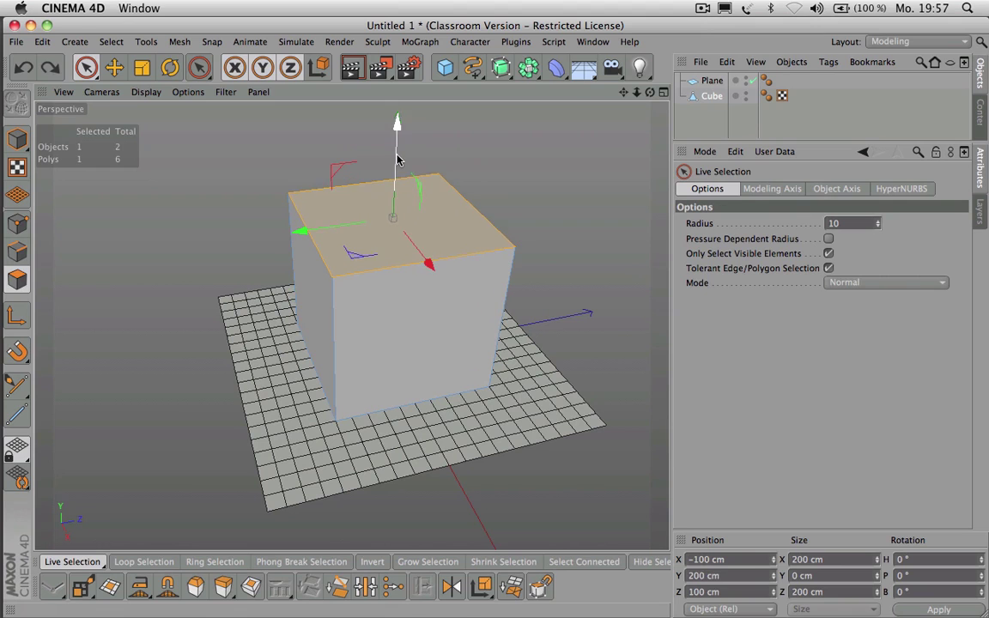
drag(329, 229, 436, 244)
key(super+z)
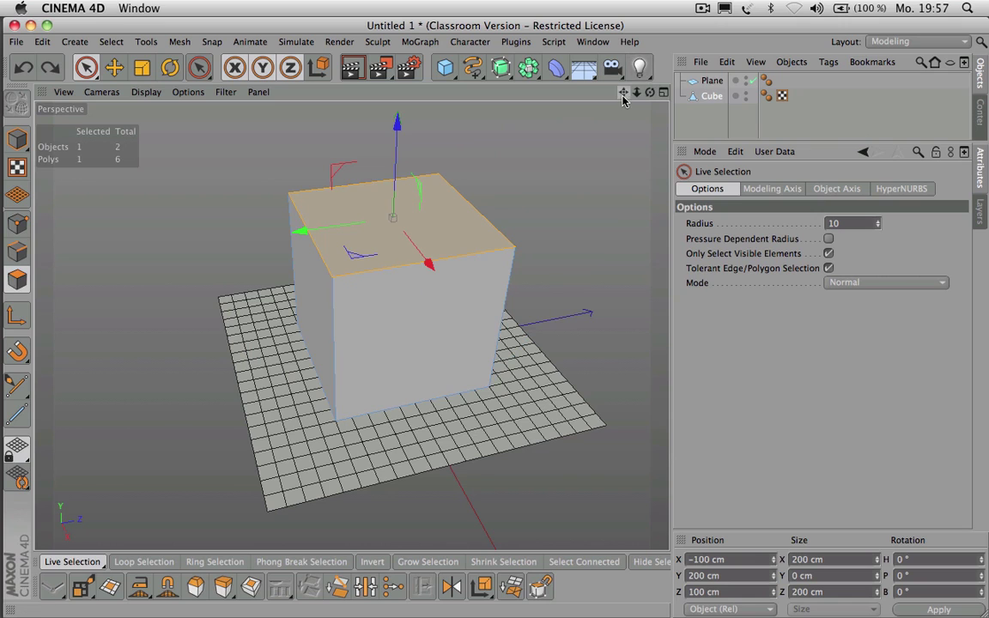
Step: Disconnect the selected top polygon from the cube with Preserve Groups enabled
drag(623, 93, 616, 134)
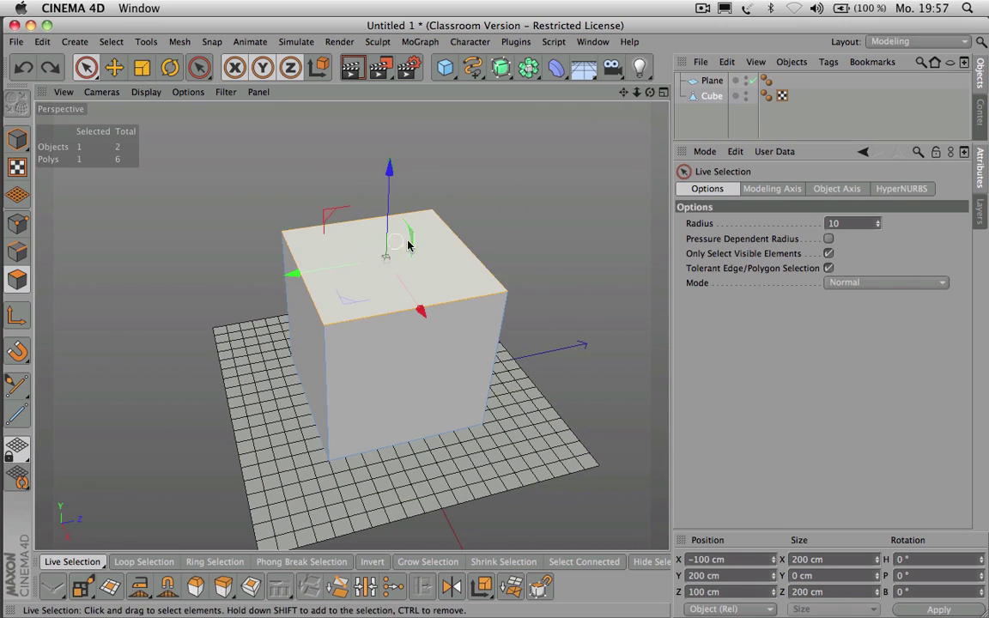
click(179, 41)
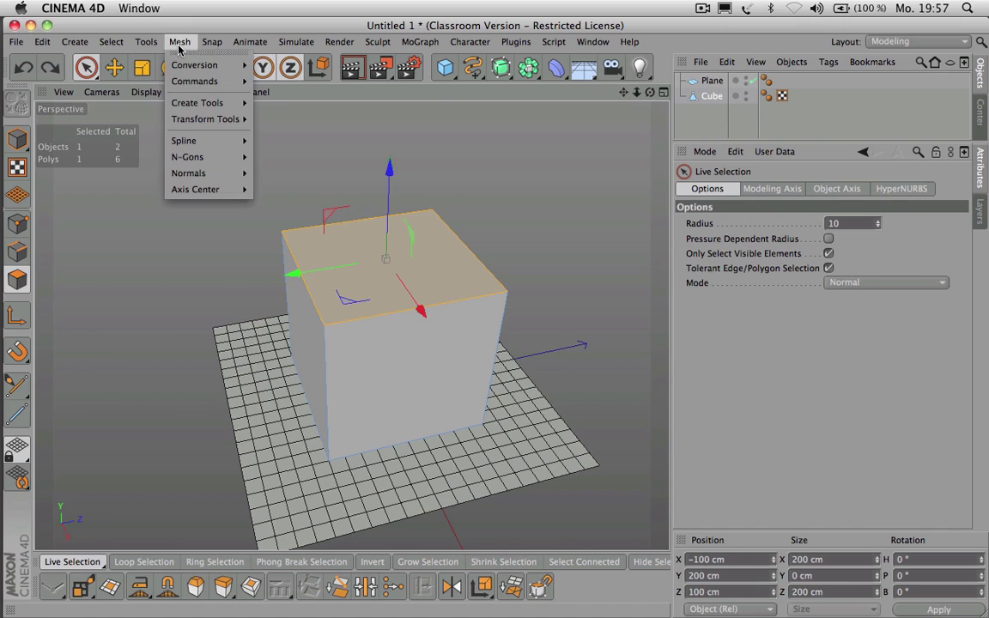
mouse_move(203, 102)
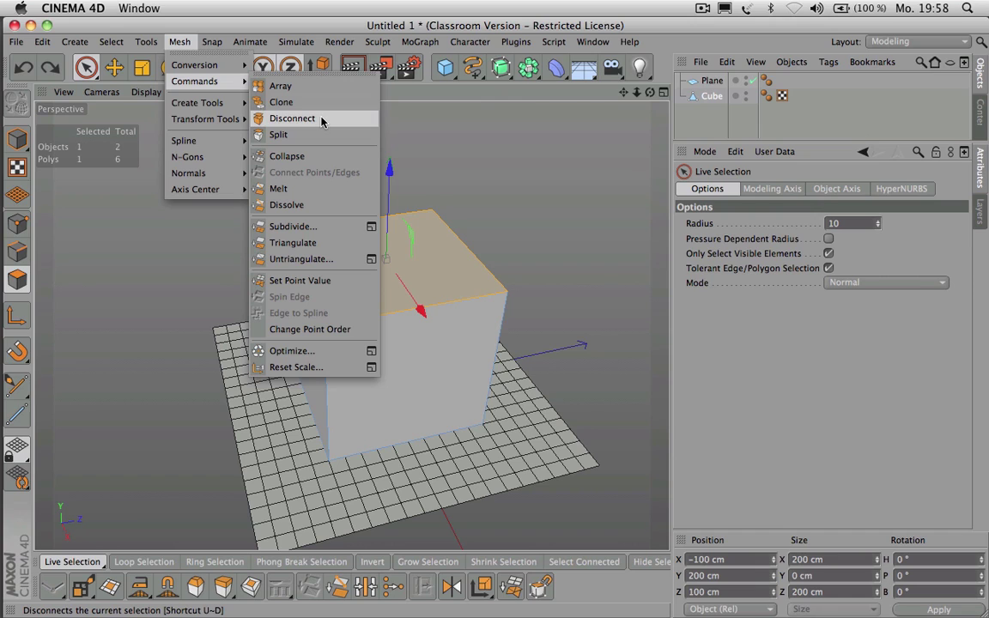
click(322, 122)
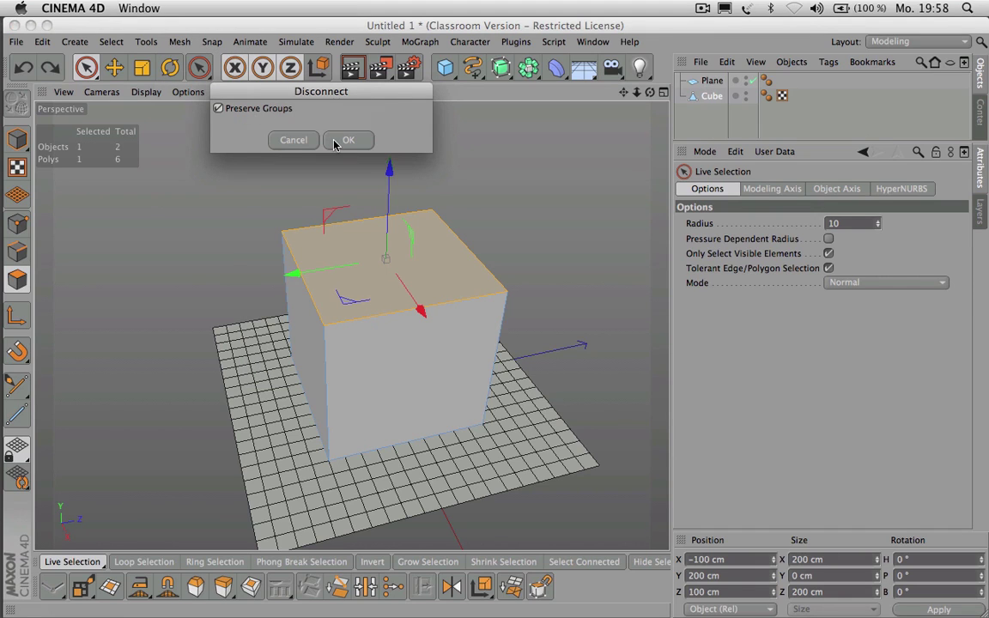
click(347, 143)
click(350, 142)
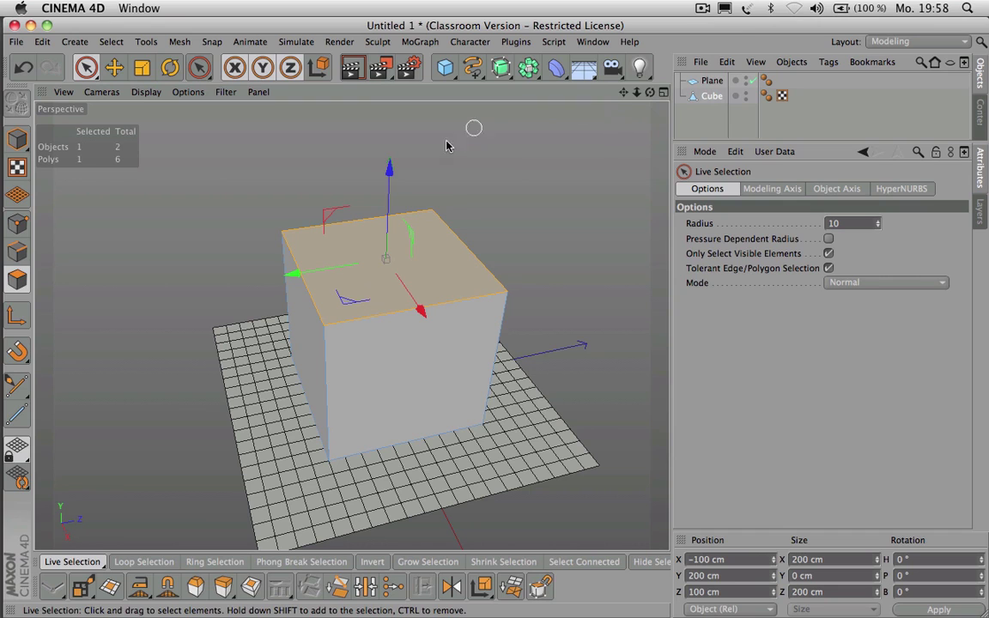
Step: Try lifting the disconnected top polygon along its Z axis to about Y 259 cm, then undo the move
drag(388, 176, 390, 123)
mouse_move(650, 92)
mouse_down()
mouse_move(686, 34)
mouse_move(652, 90)
mouse_move(666, 92)
mouse_up()
alt+drag(351, 324, 351, 324)
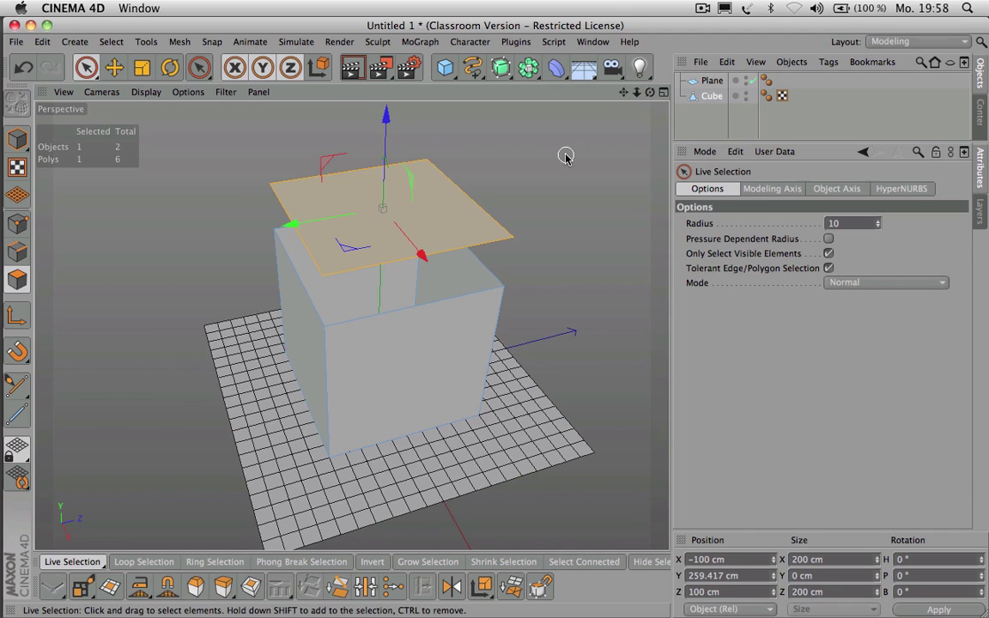
key(super+z)
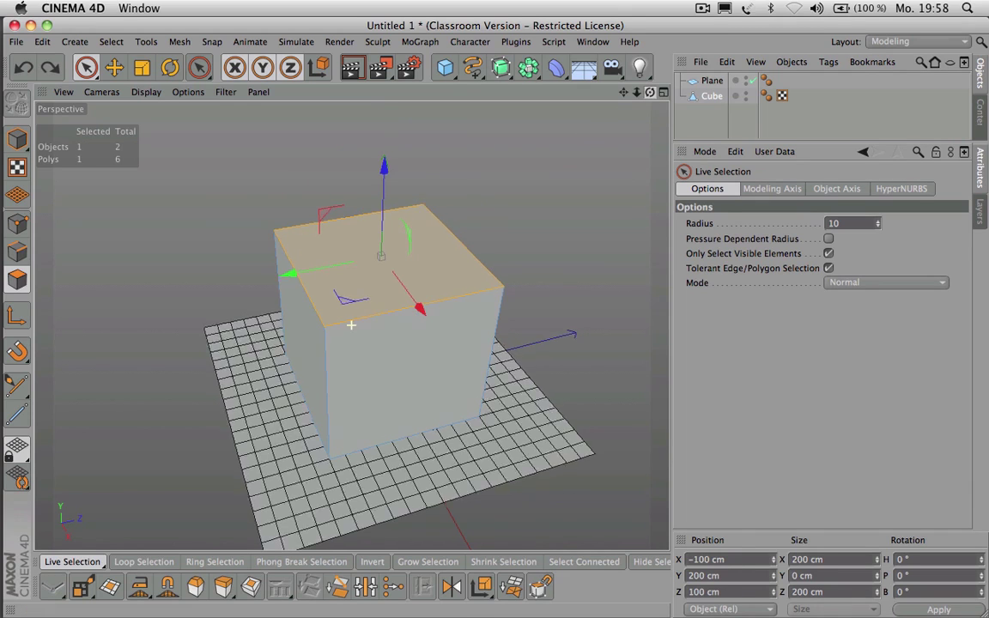
Step: Try offsetting the cube's axis with Axis Center at X -100 %, Y about -2 % and Z -100 %
alt+drag(351, 325, 351, 325)
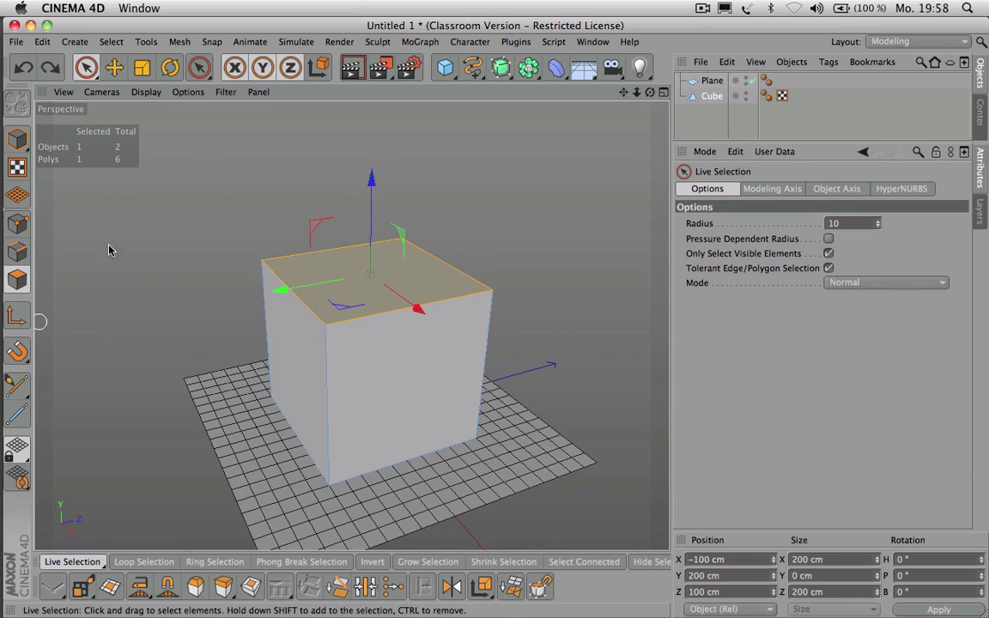
click(180, 42)
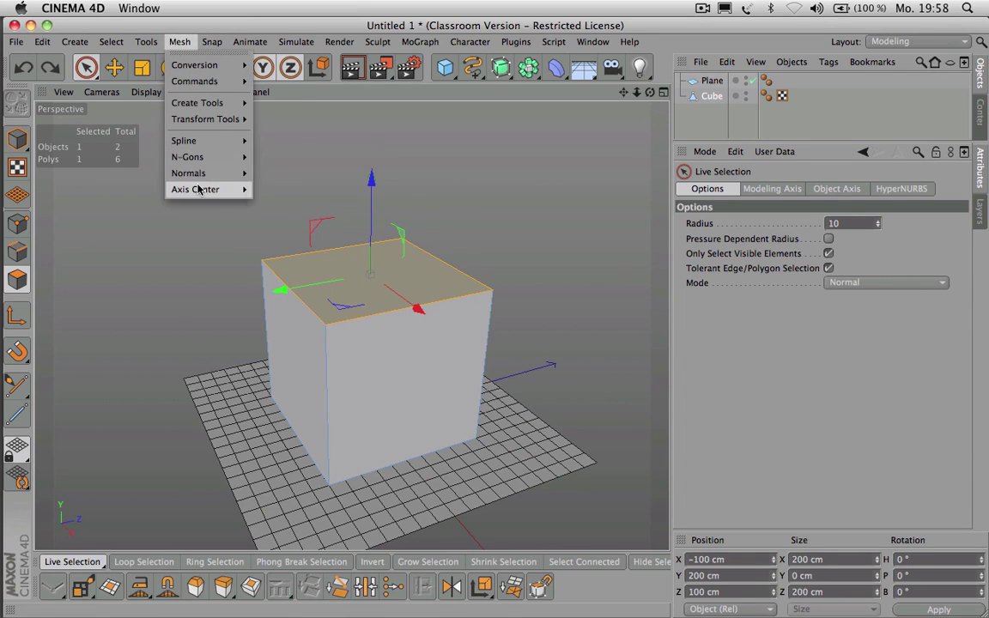
mouse_move(227, 190)
click(263, 194)
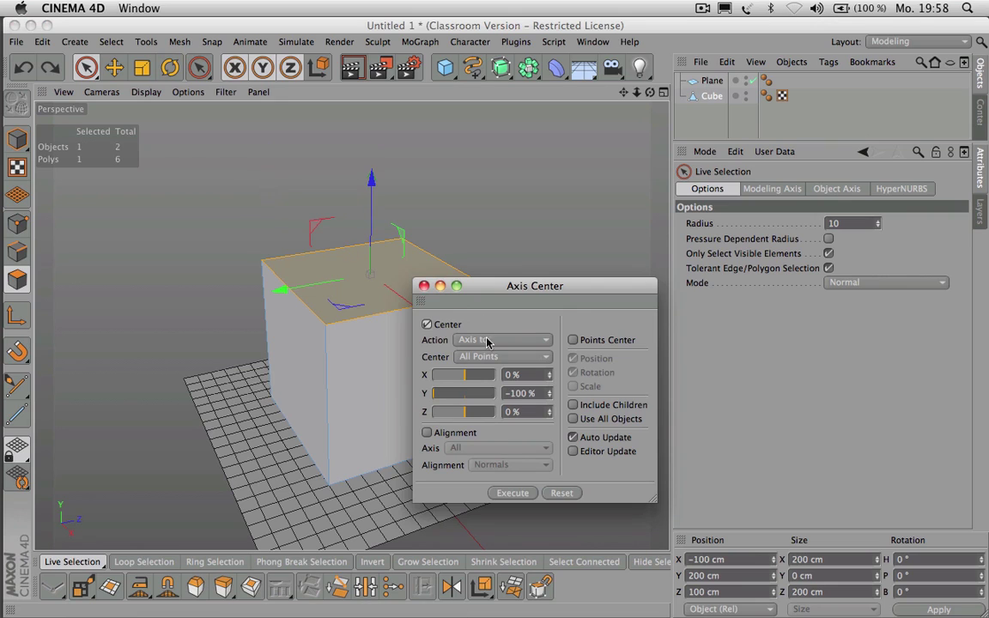
drag(465, 375, 395, 372)
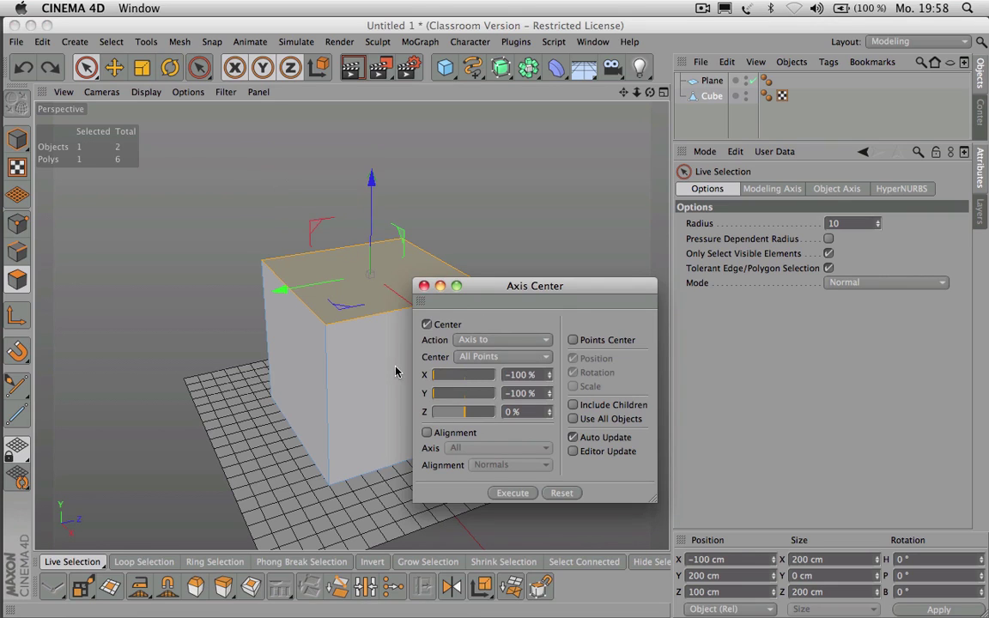
click(464, 394)
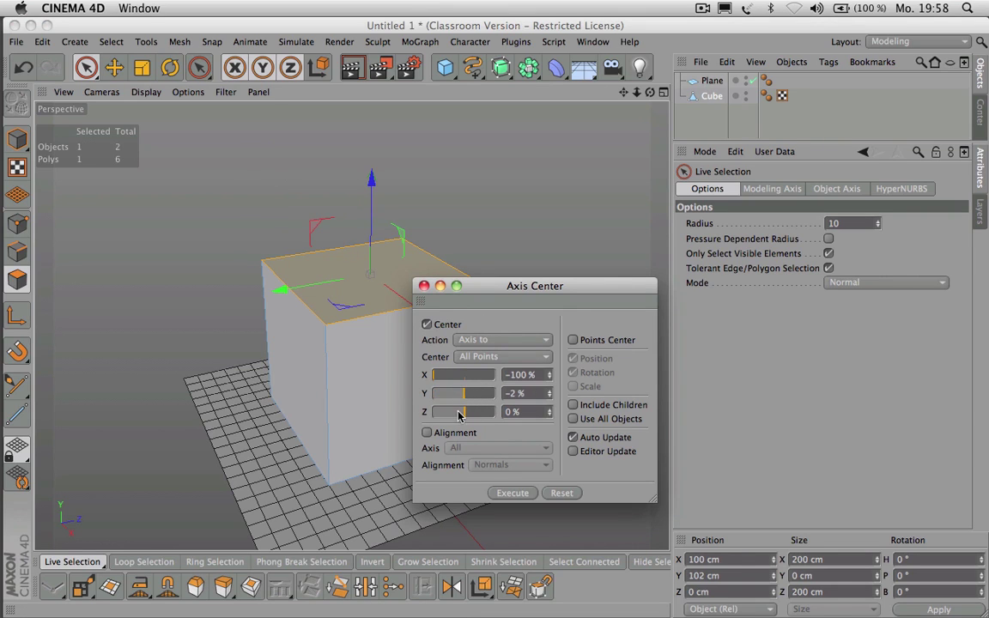
drag(460, 413, 351, 415)
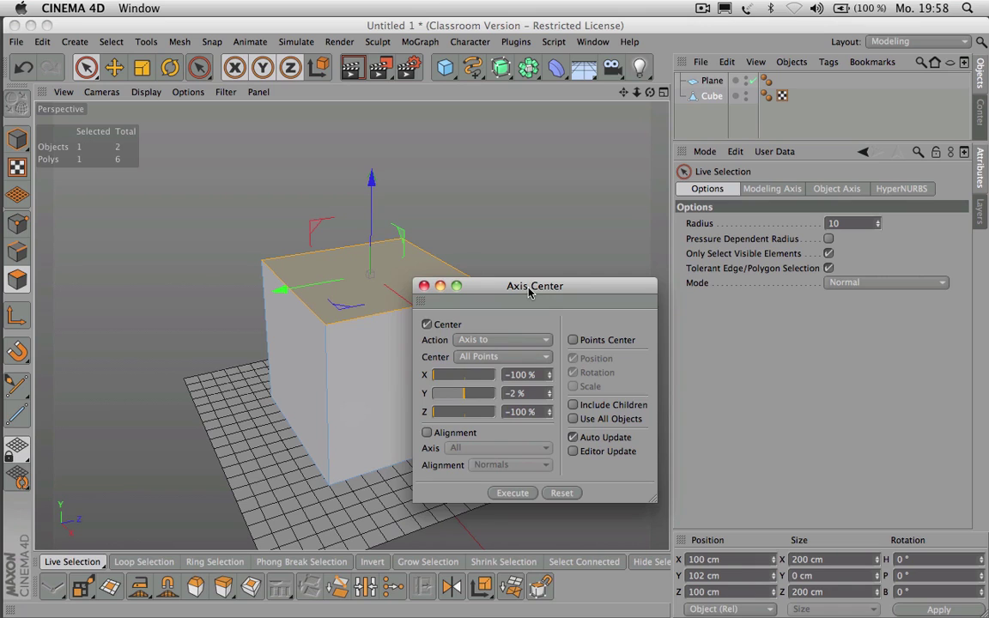
Step: Try the Axis Center X offset at 100 %, then reset all offsets to 0 % and close the tool
drag(530, 293, 565, 244)
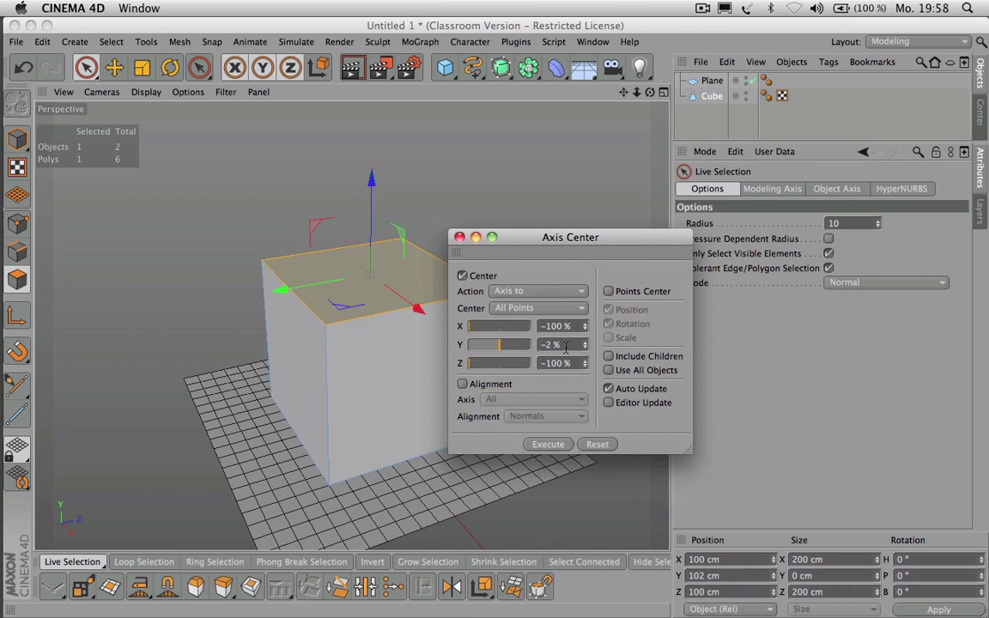
drag(512, 329, 532, 331)
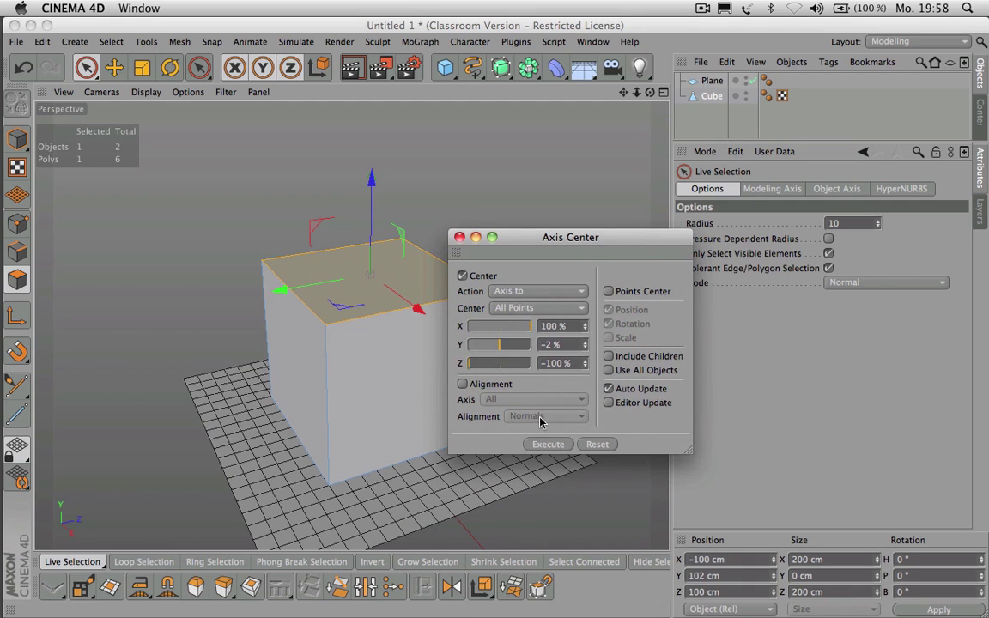
click(593, 444)
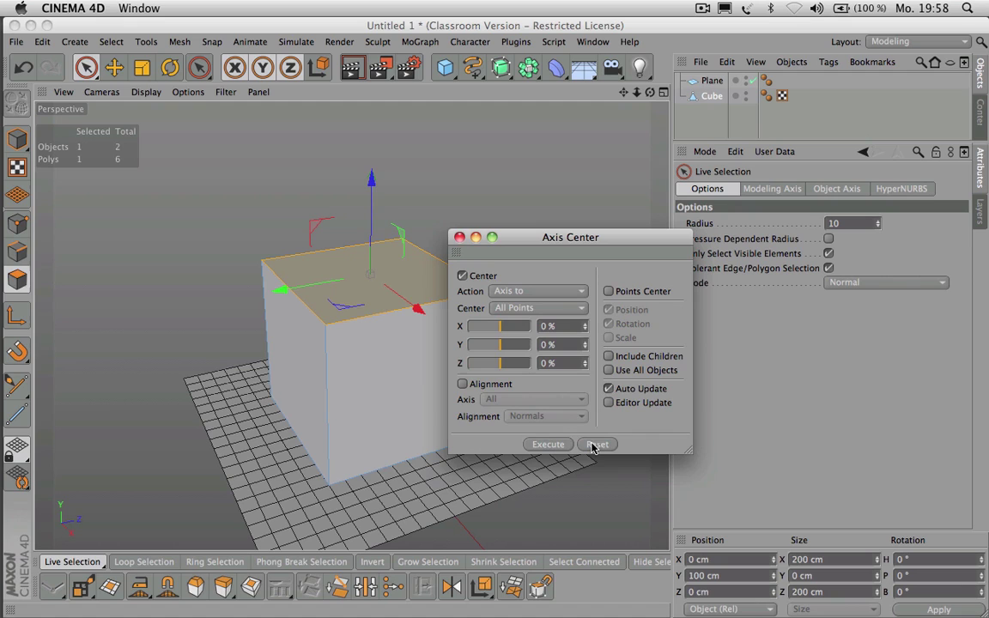
click(459, 237)
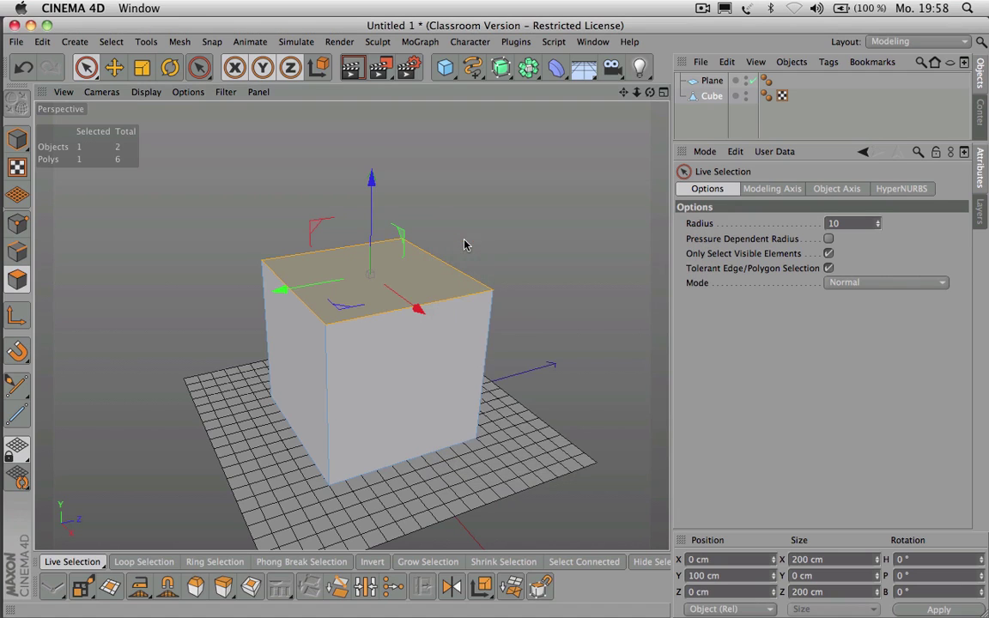
Step: Enable axis modification and move the top polygon's axis to its edge at Z -100 cm
click(17, 316)
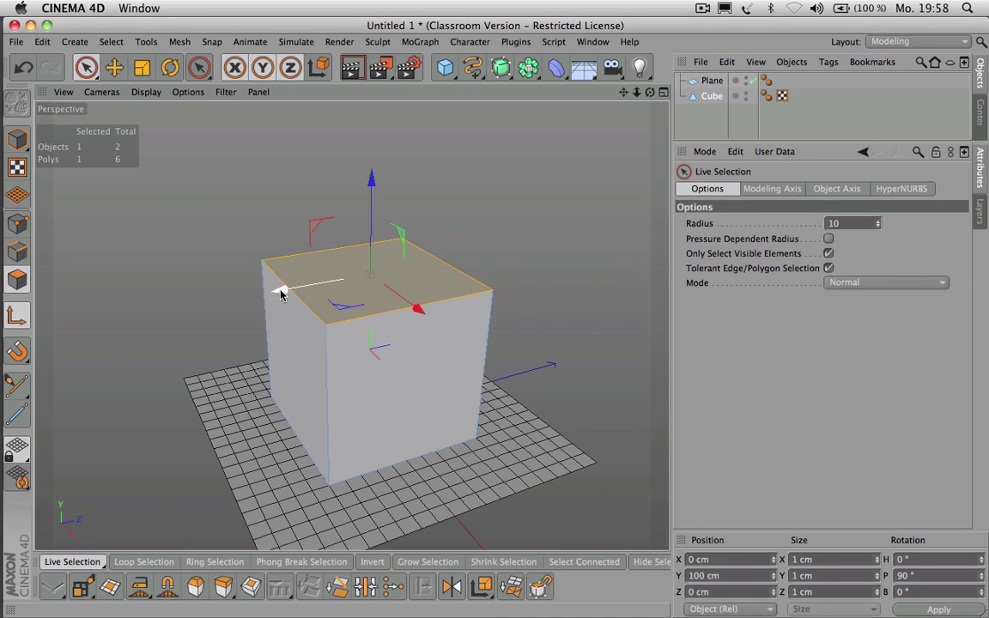
drag(281, 294, 194, 292)
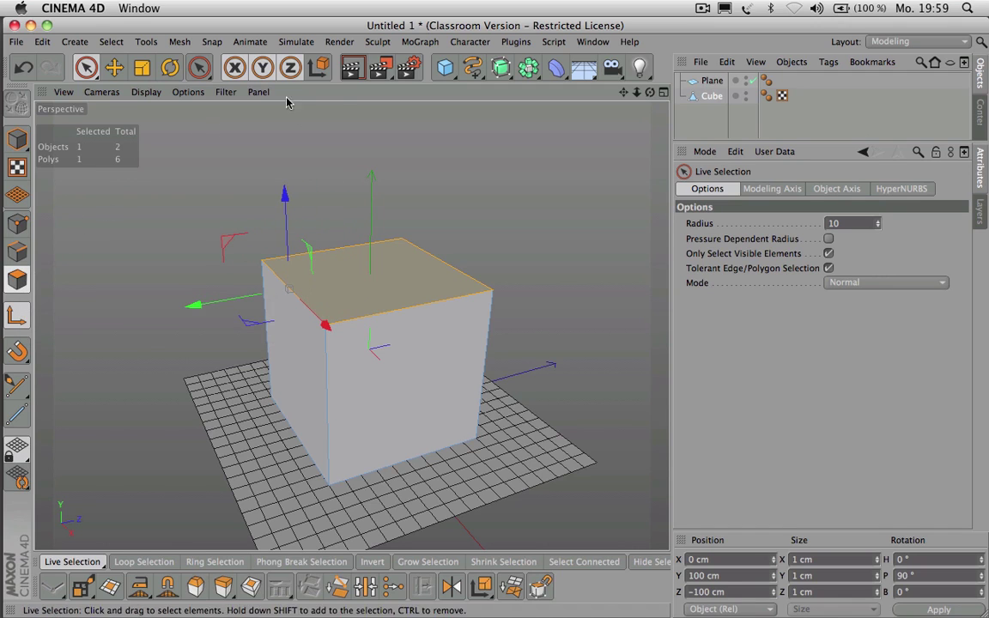
Step: Disable axis modification and rotate the top polygon open like a lid around its edge axis to about 129 cm in height
key(r)
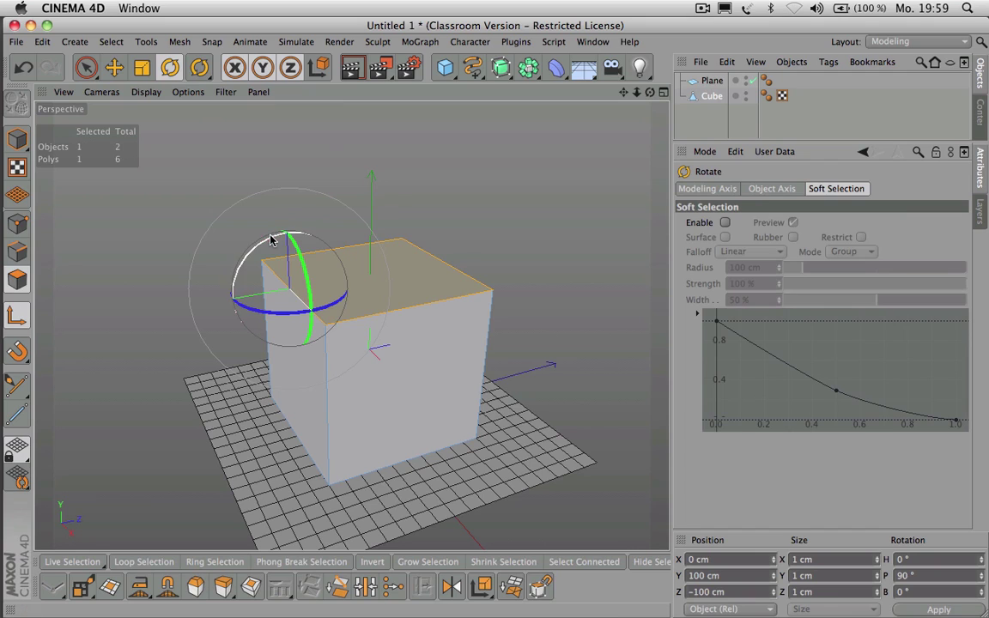
drag(268, 242, 242, 246)
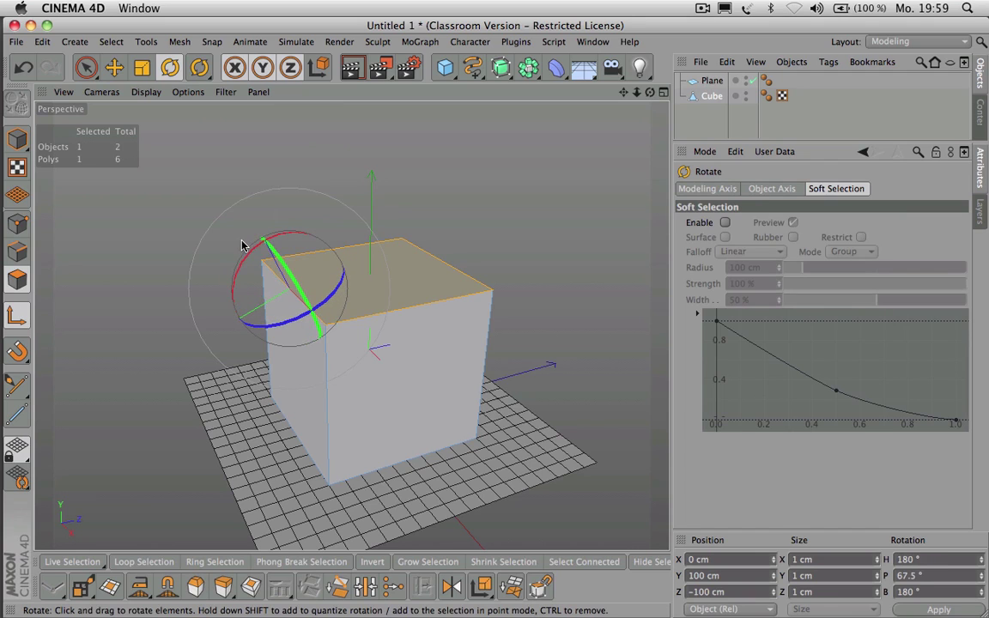
key(super+z)
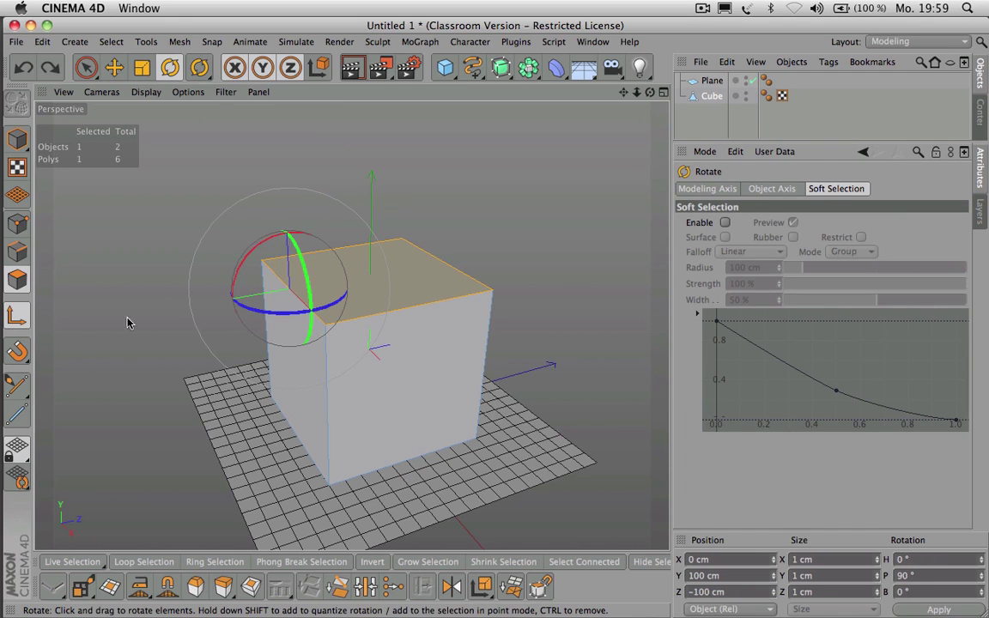
click(23, 324)
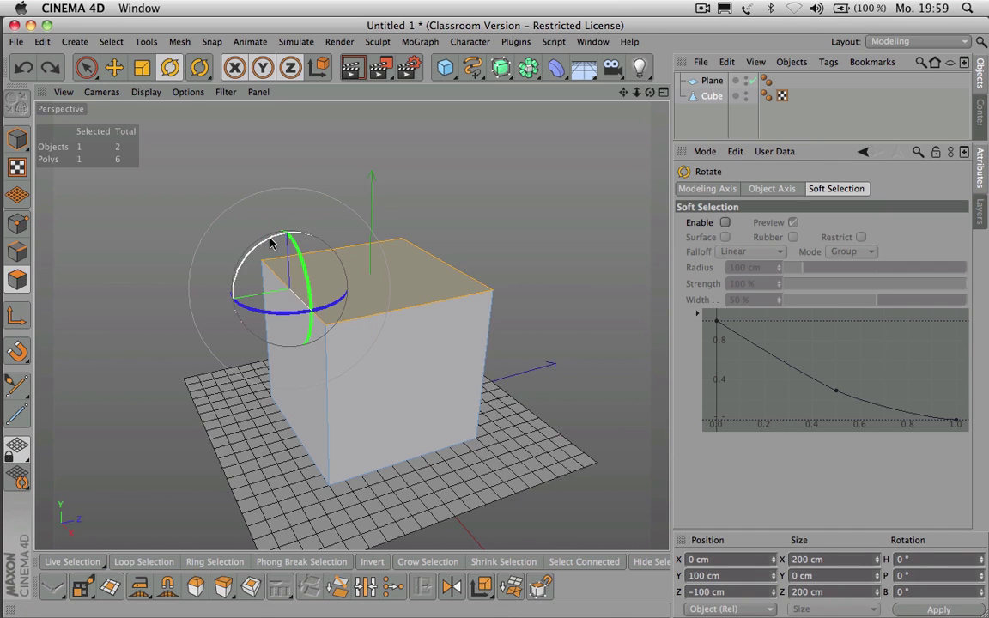
drag(268, 243, 237, 273)
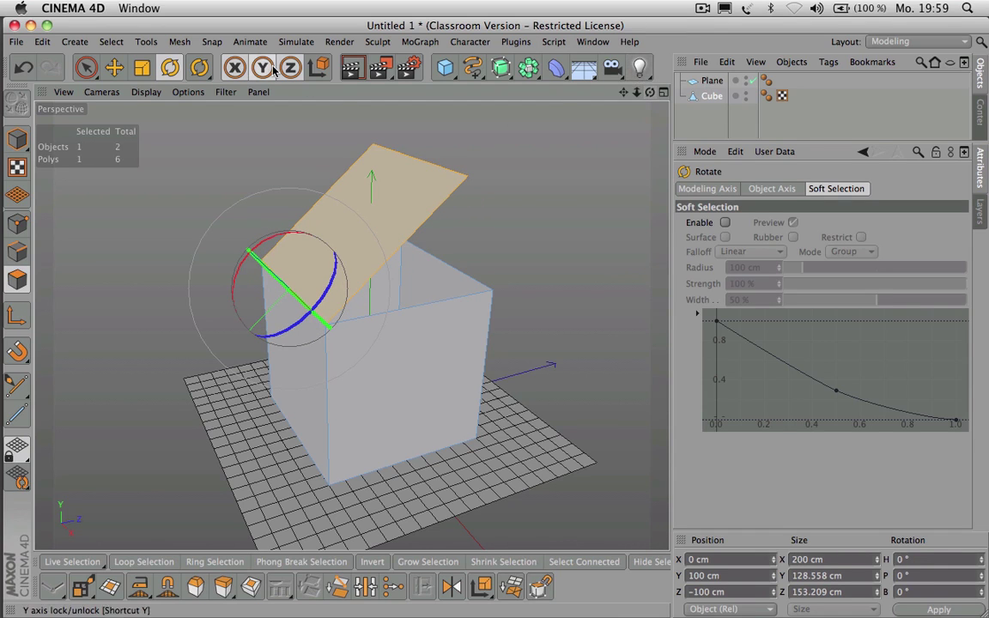
click(179, 41)
mouse_move(198, 82)
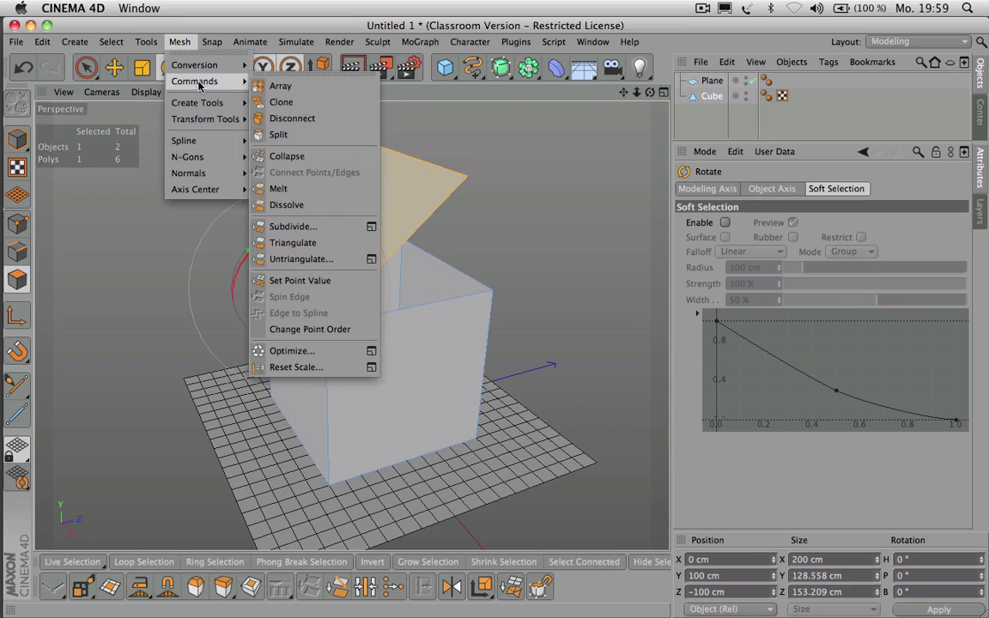
mouse_move(197, 103)
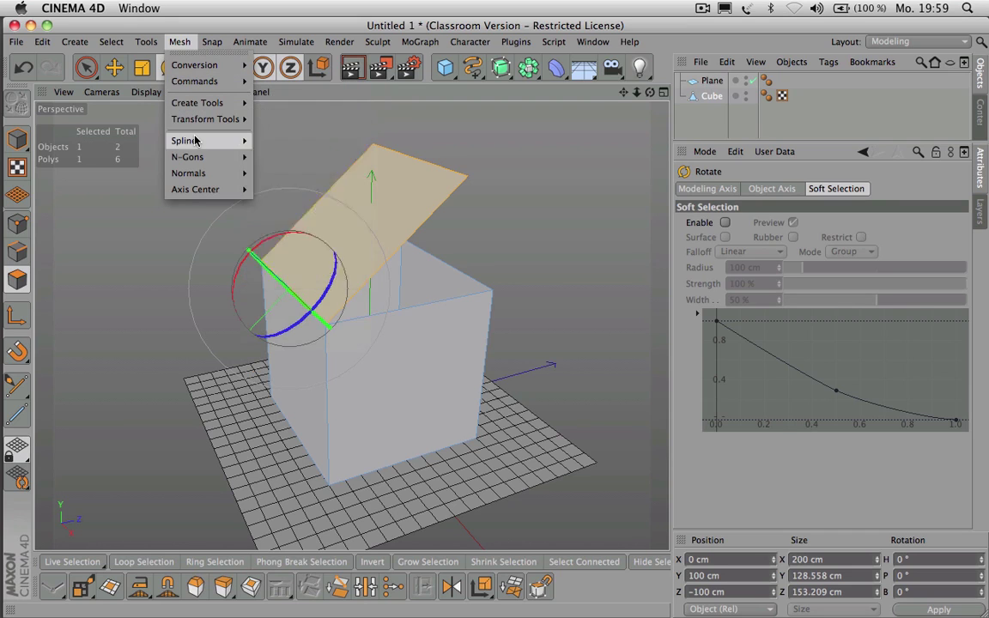
mouse_move(198, 146)
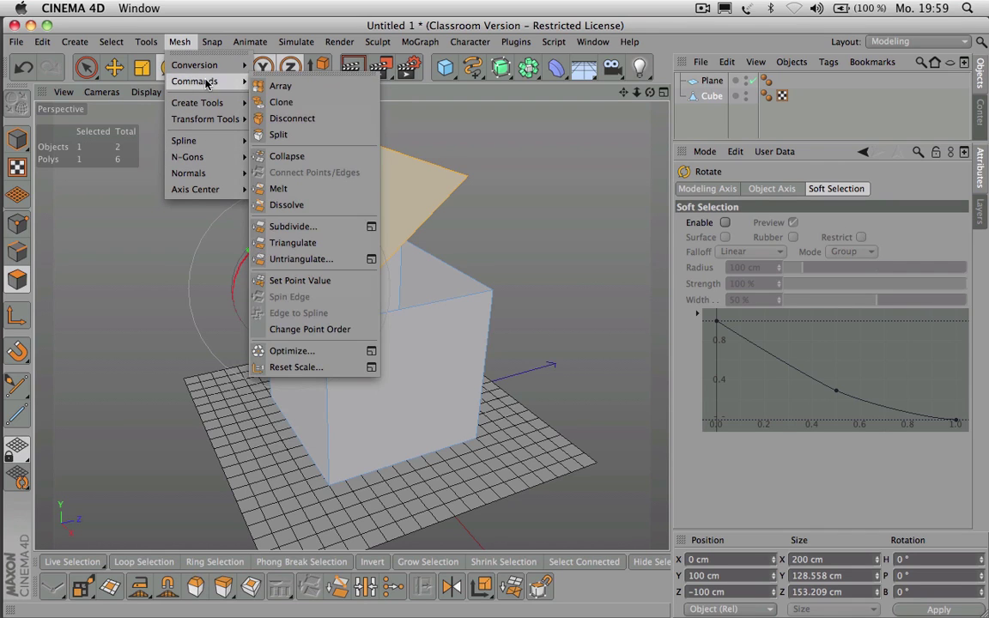
click(310, 120)
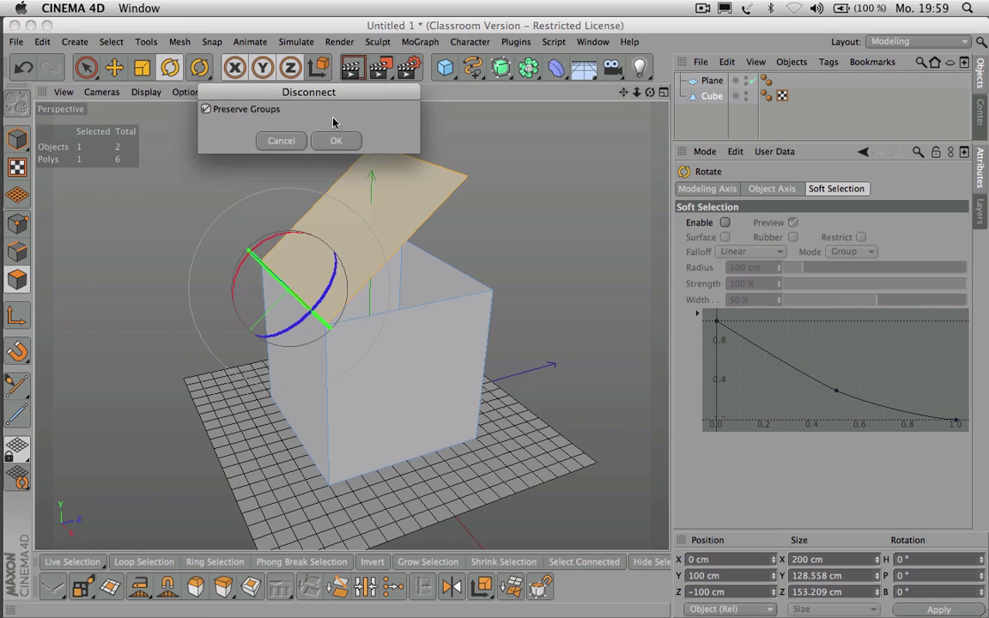
click(283, 141)
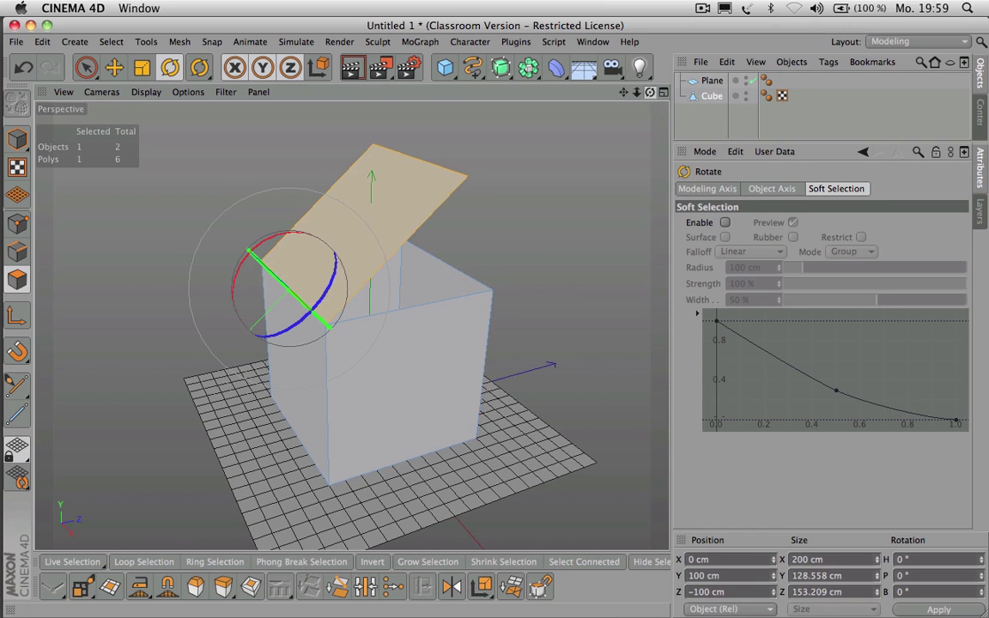
Step: Split the cube's side polygon at X 100 cm into a separate object
mouse_move(649, 92)
mouse_down()
mouse_move(567, 91)
mouse_move(631, 103)
mouse_move(614, 108)
mouse_move(653, 96)
mouse_up()
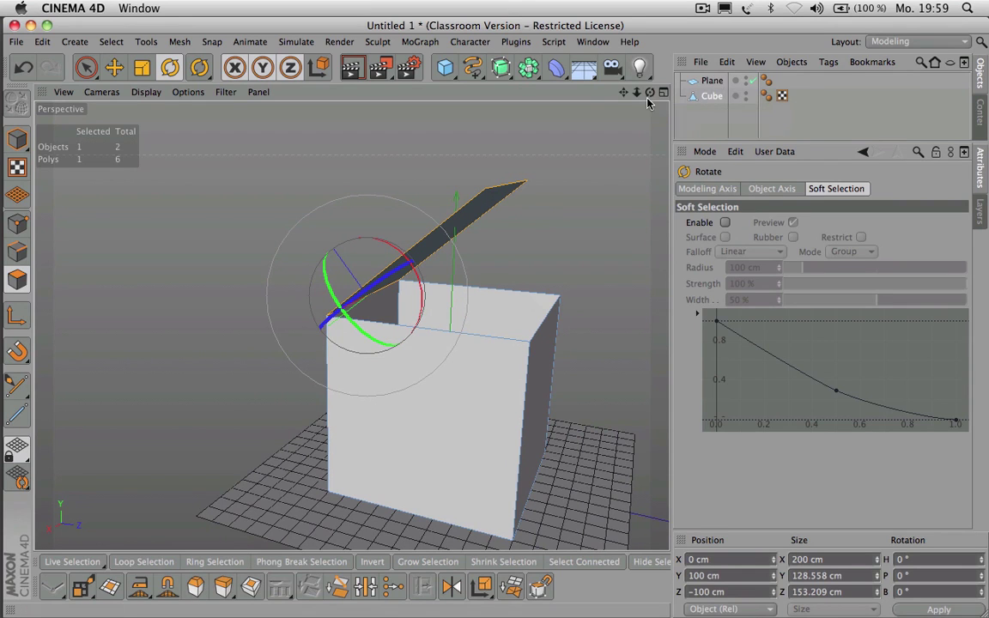
drag(649, 92, 765, 116)
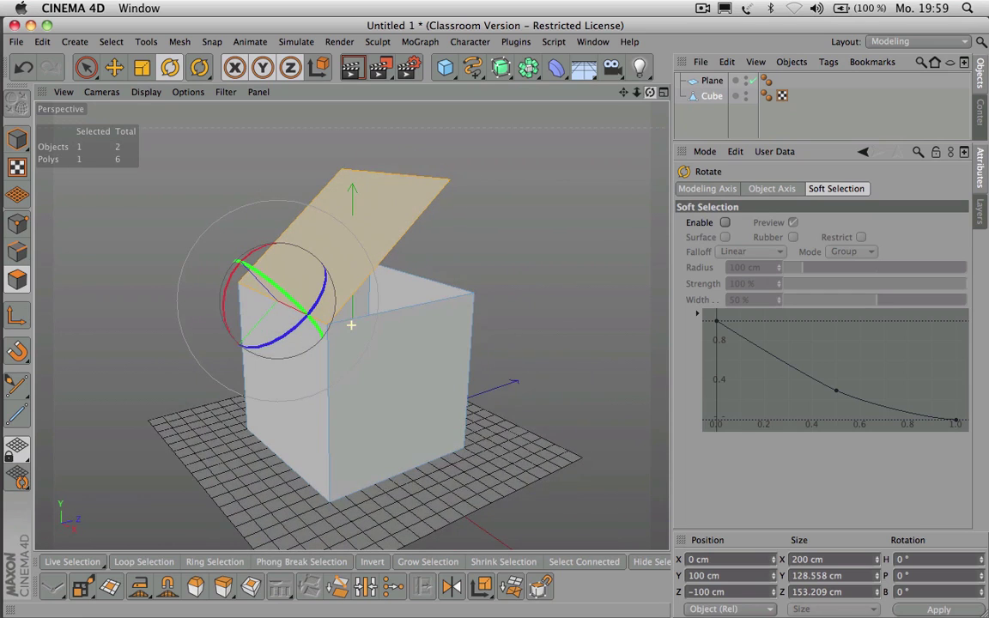
click(423, 352)
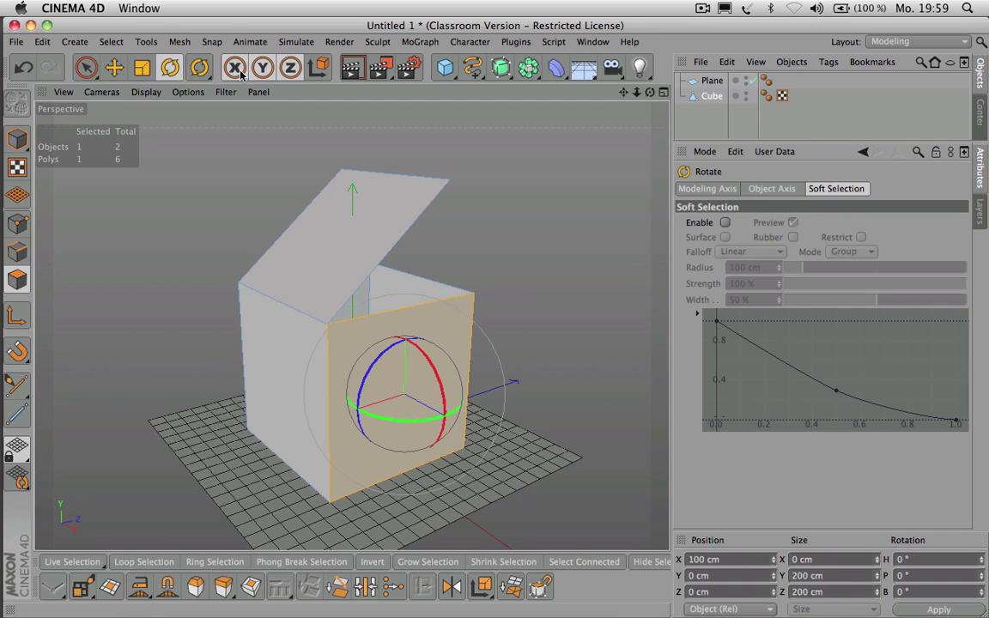
click(180, 41)
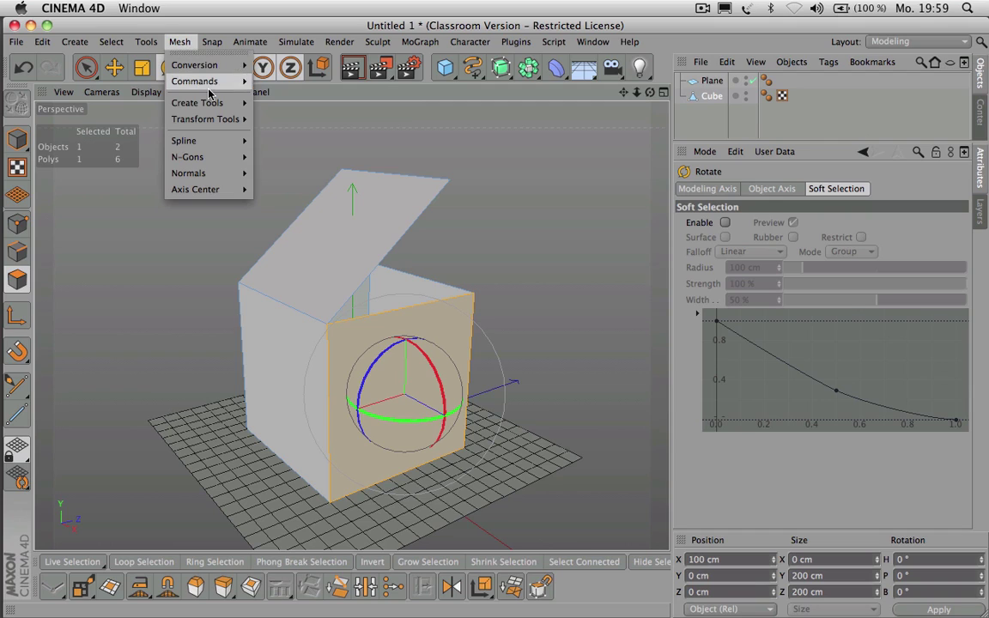
mouse_move(209, 86)
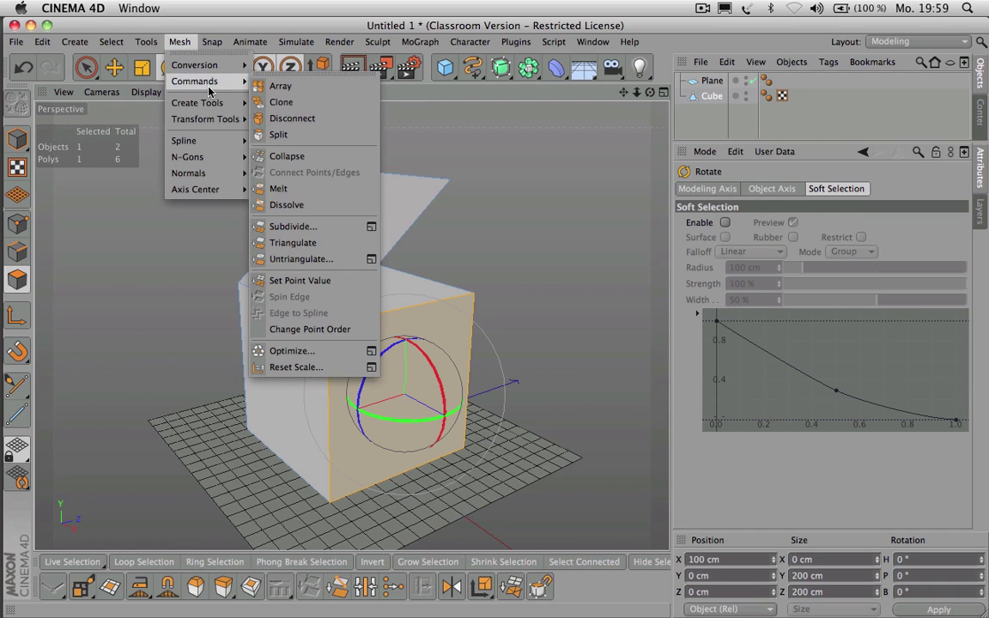
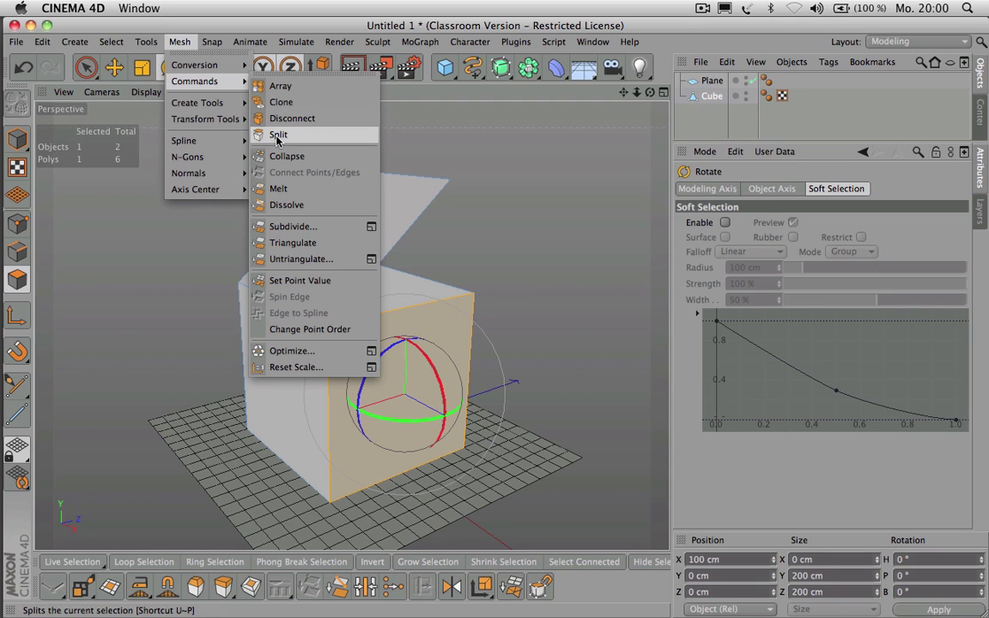
click(278, 137)
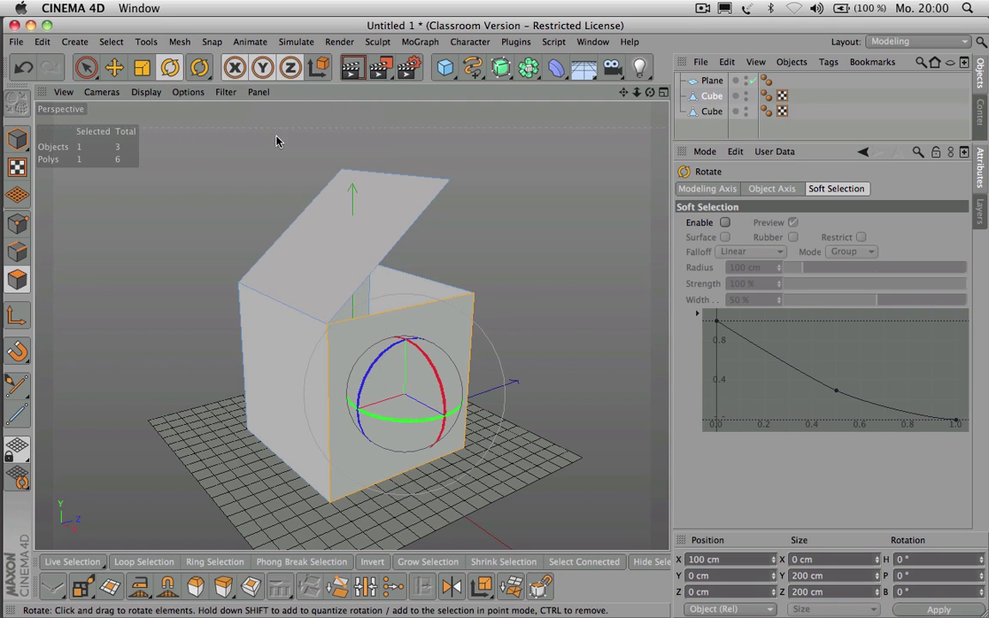
Step: Move the split-off polygon object out from the cube along X to about 62 cm, working on the whole object
click(716, 112)
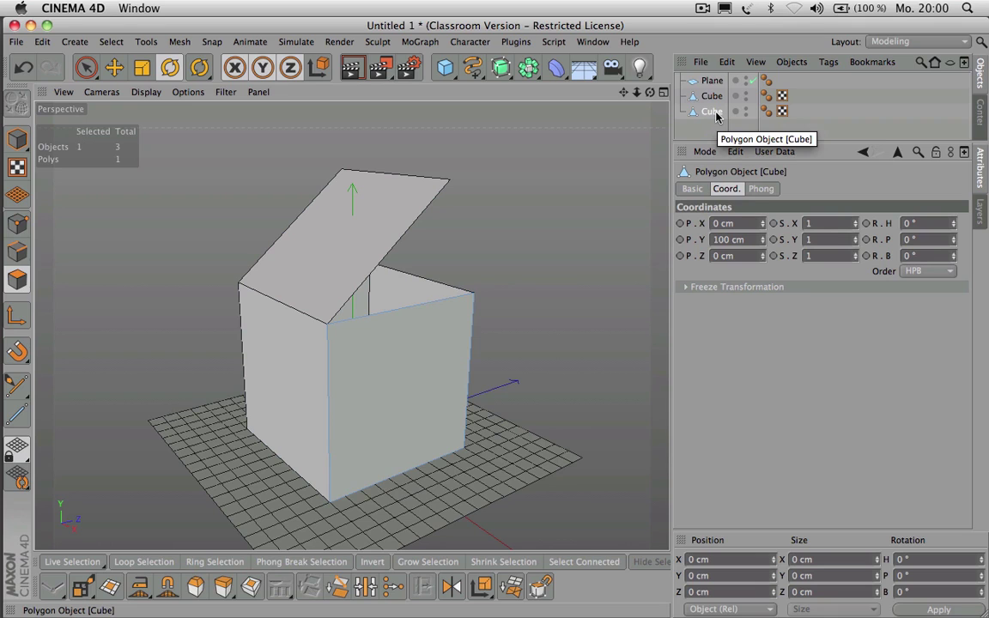
click(115, 69)
click(18, 138)
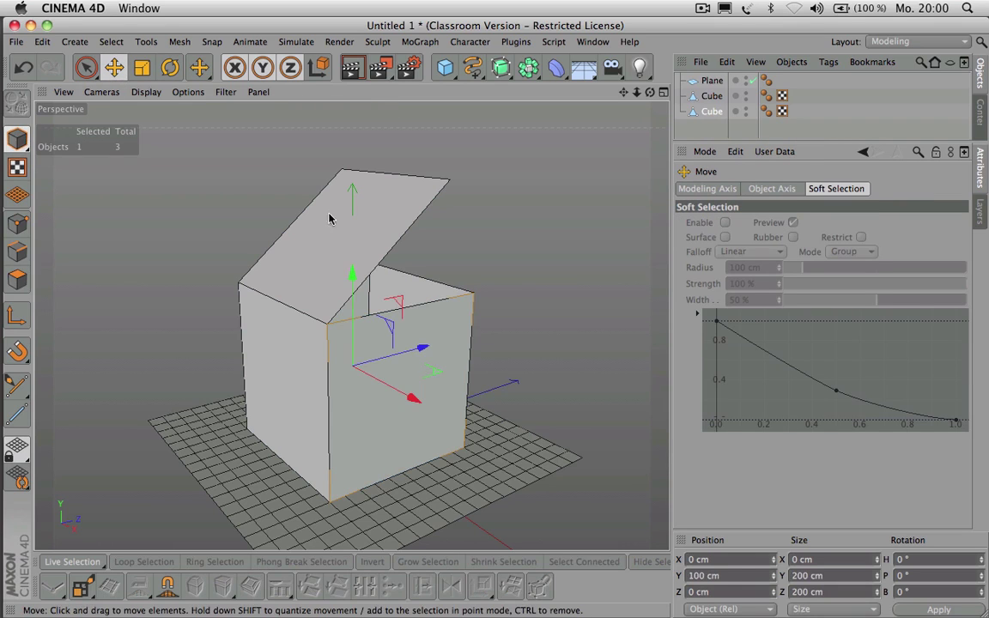
drag(650, 92, 697, 107)
drag(402, 382, 443, 397)
alt+drag(341, 320, 352, 326)
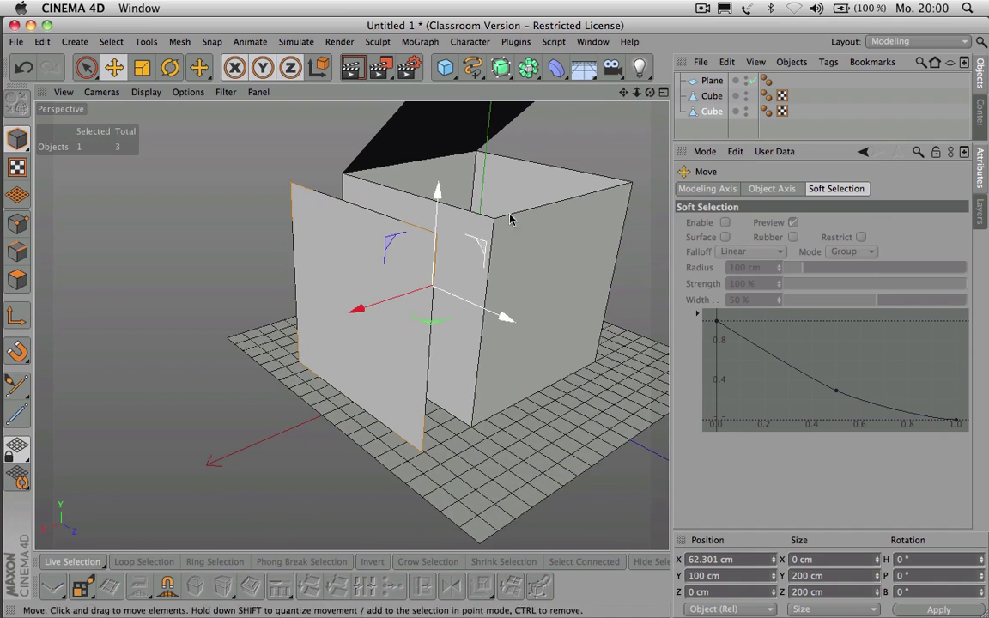
Step: Delete the side polygon behind the split-off copy from the original cube, undoing an accidental deletion of the whole object
click(716, 115)
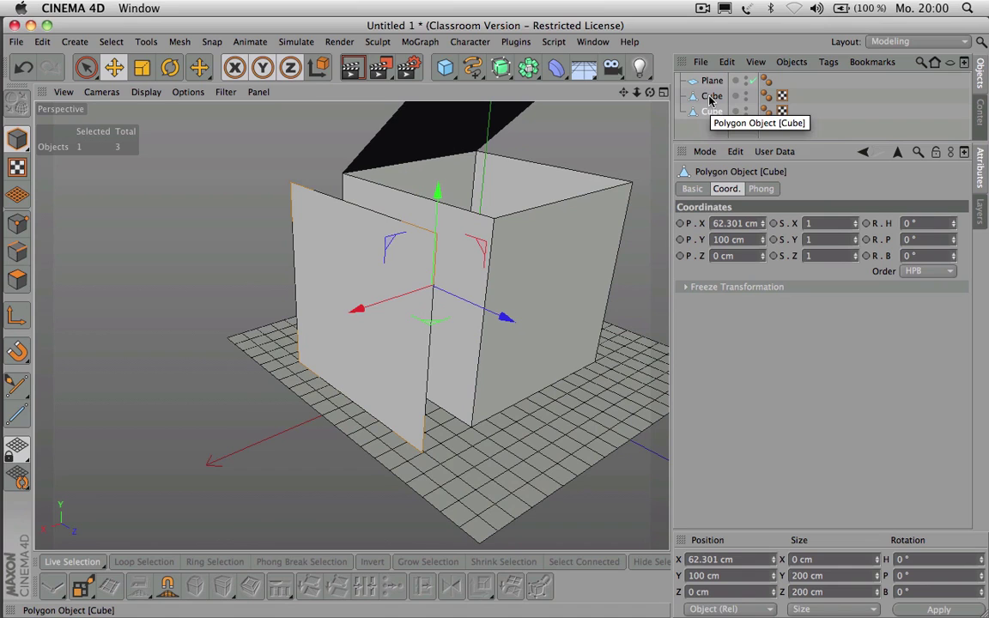
click(710, 98)
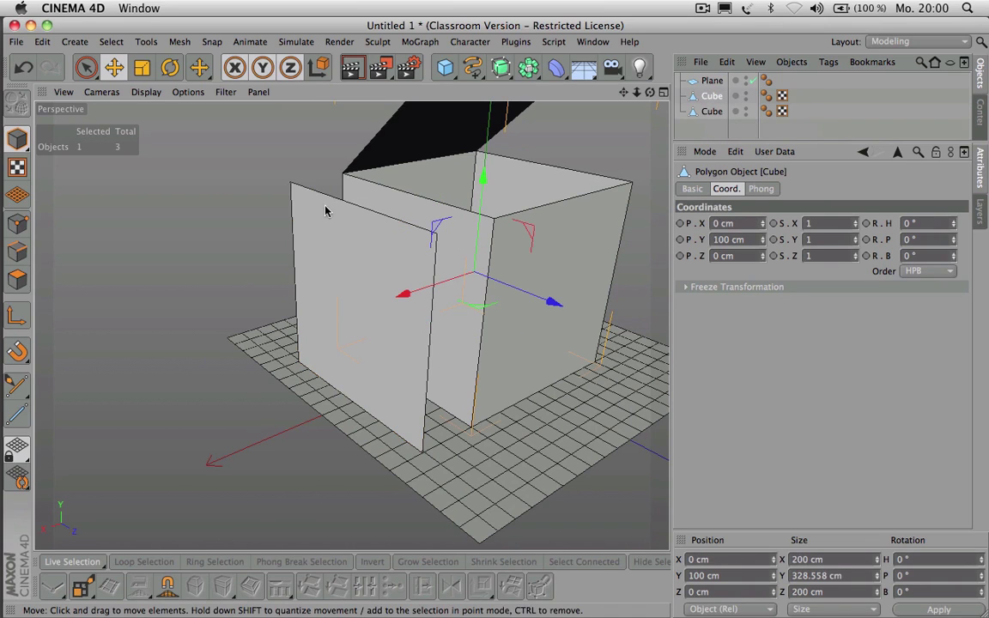
click(17, 279)
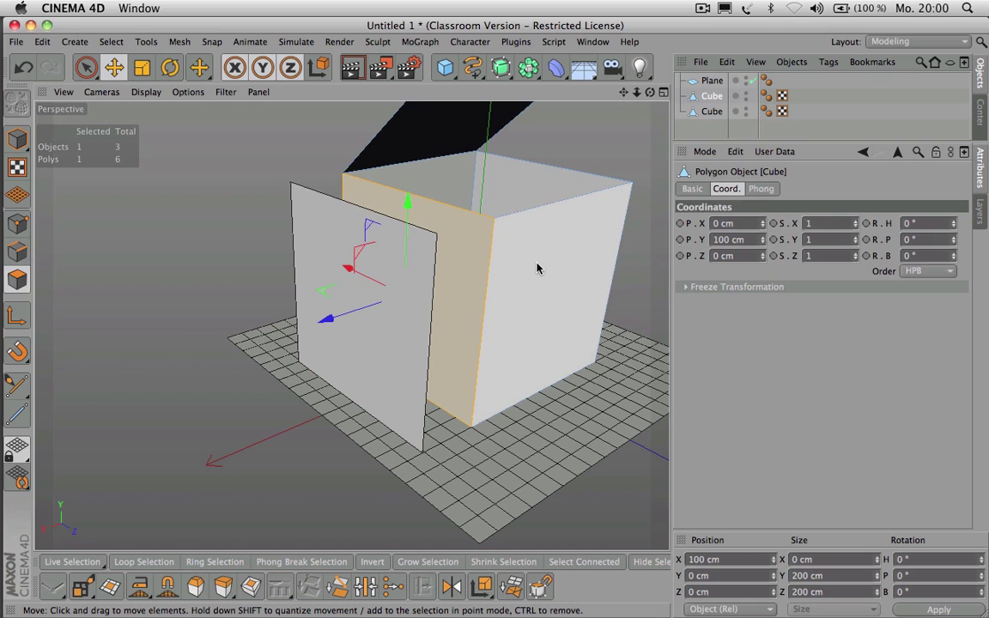
key(Delete)
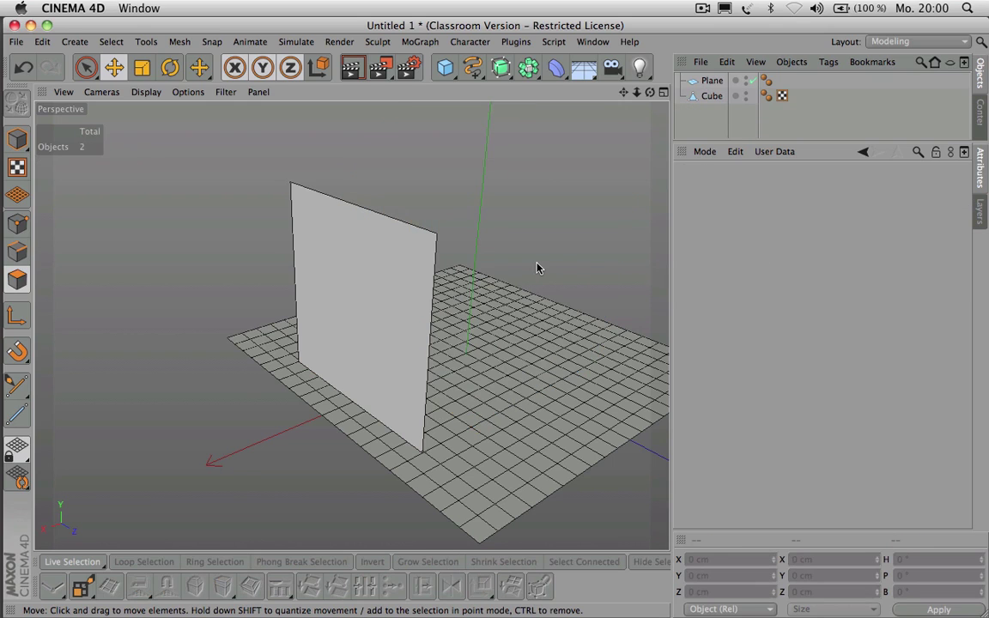
key(ctrl+z)
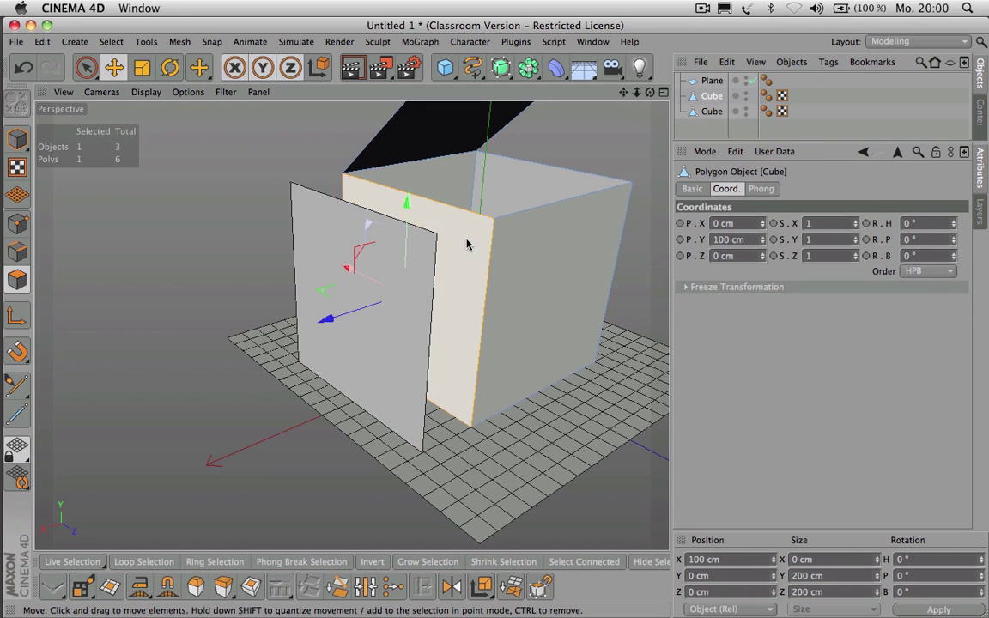
key(Delete)
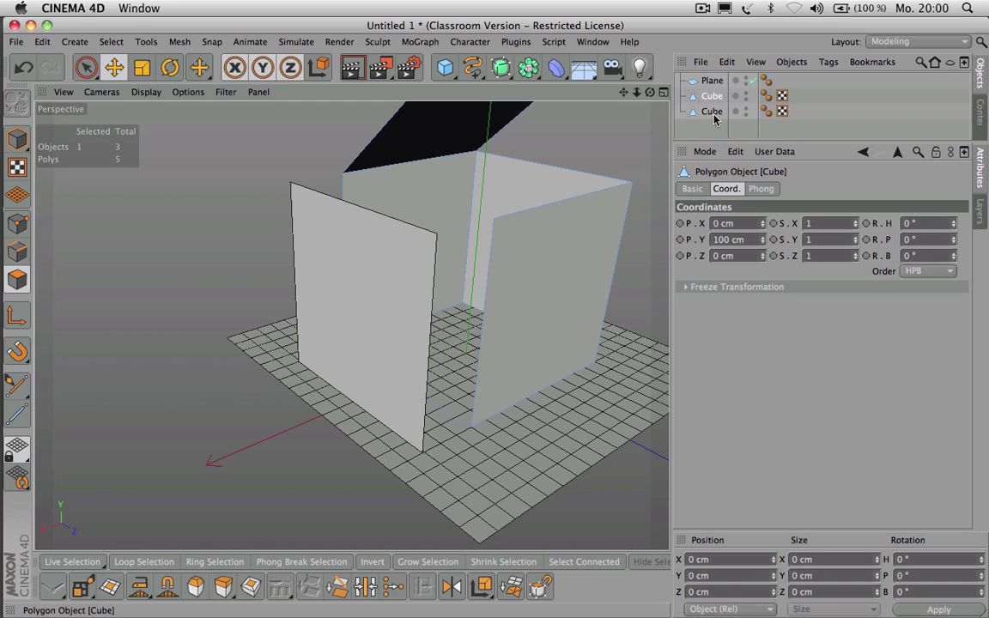
Step: Delete the plane, the original cube and the split-off polygon object from the scene
click(713, 115)
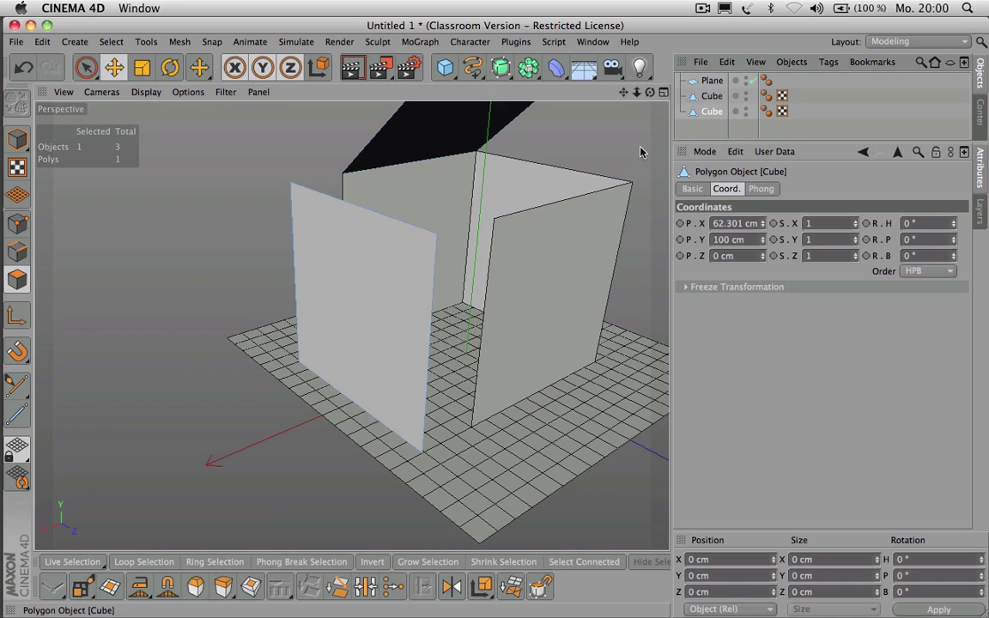
click(708, 100)
click(709, 112)
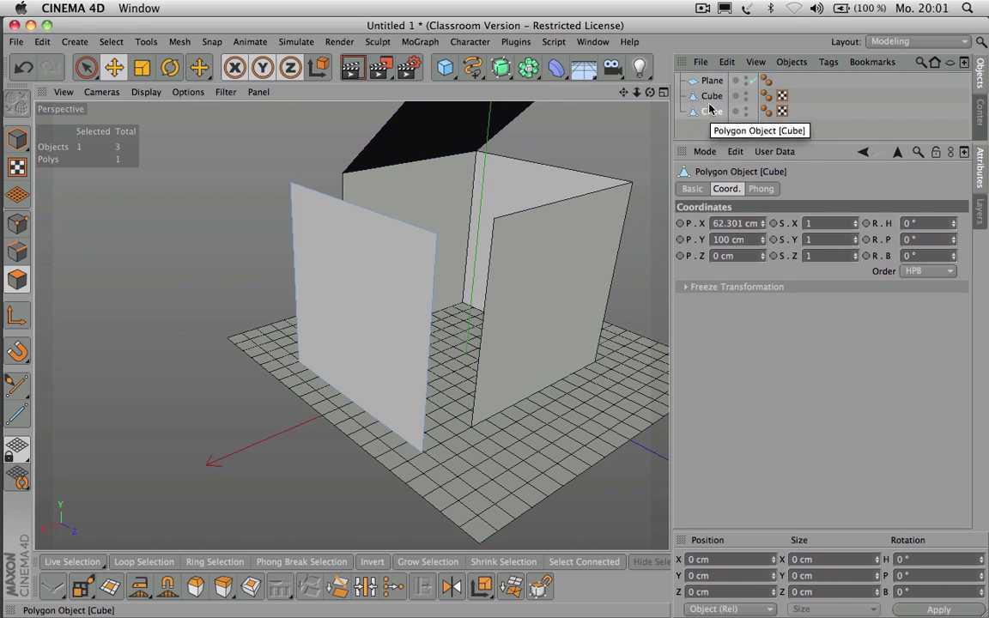
click(710, 97)
click(711, 112)
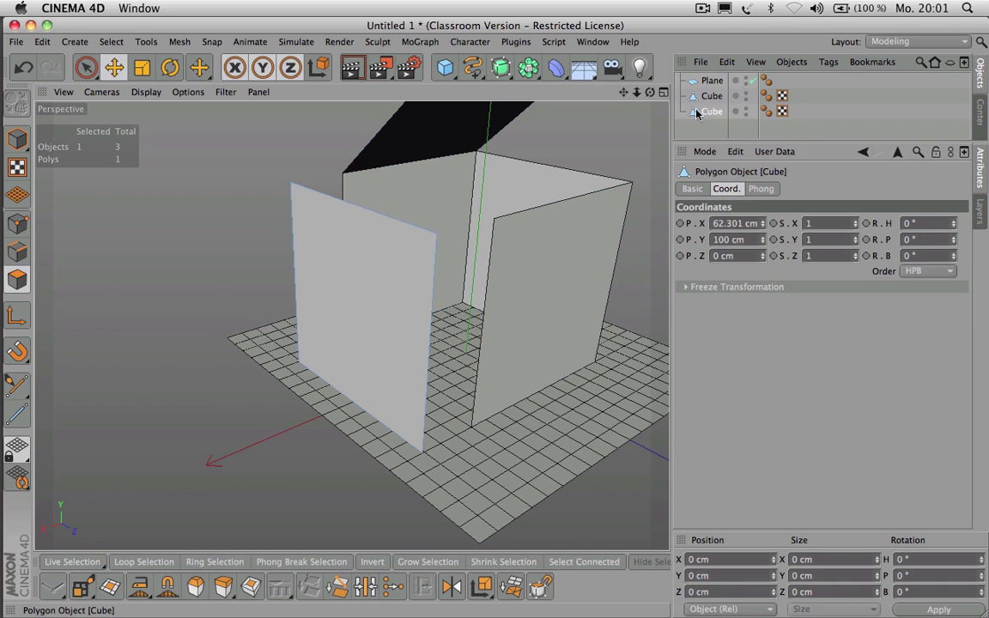
shift+click(708, 79)
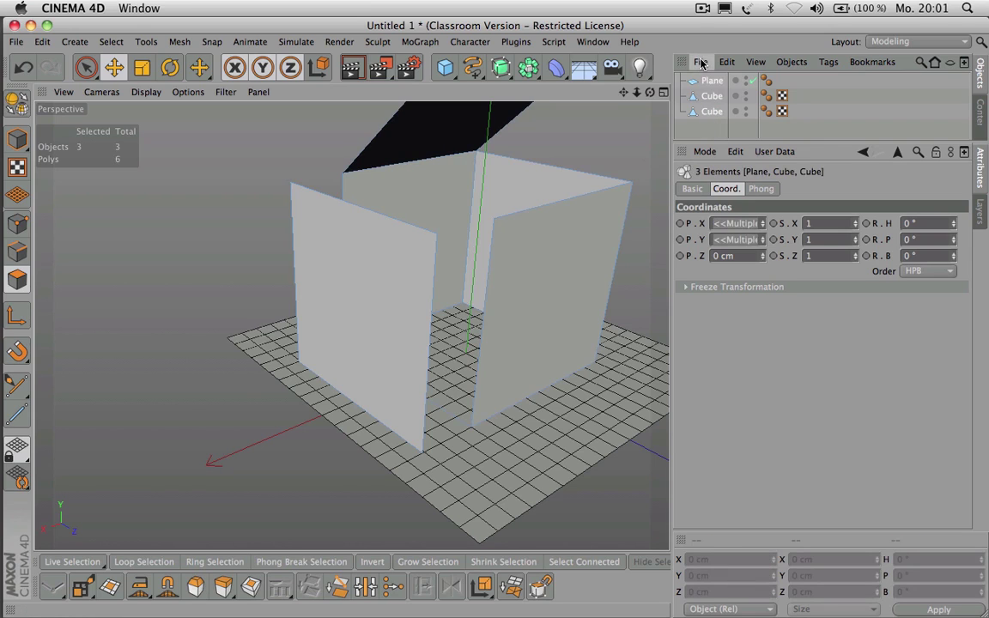
key(Delete)
Step: Add a new cube and convert it to an editable polygon object
click(445, 67)
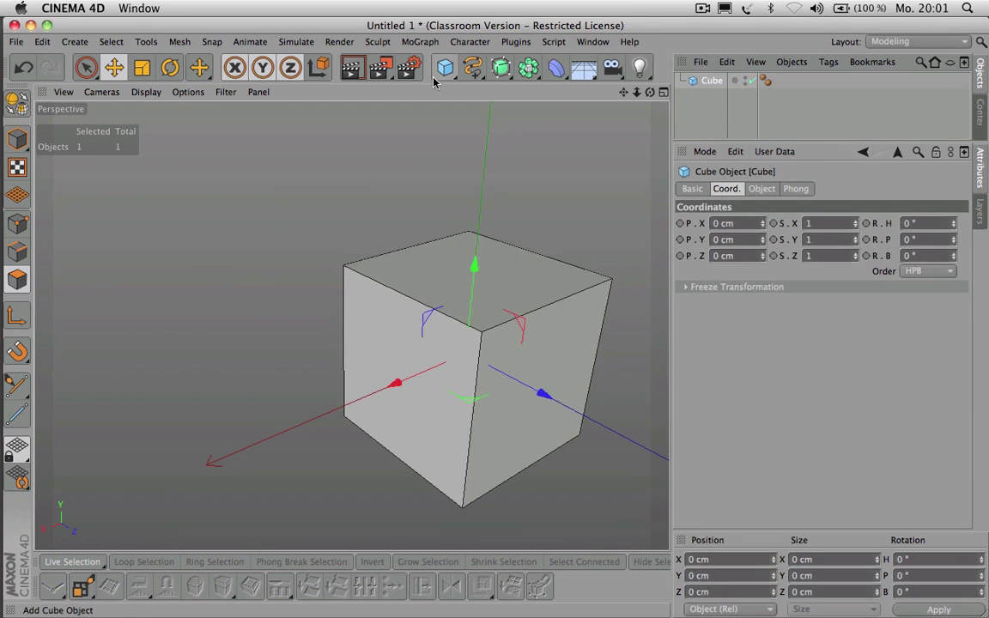
drag(648, 94, 831, 109)
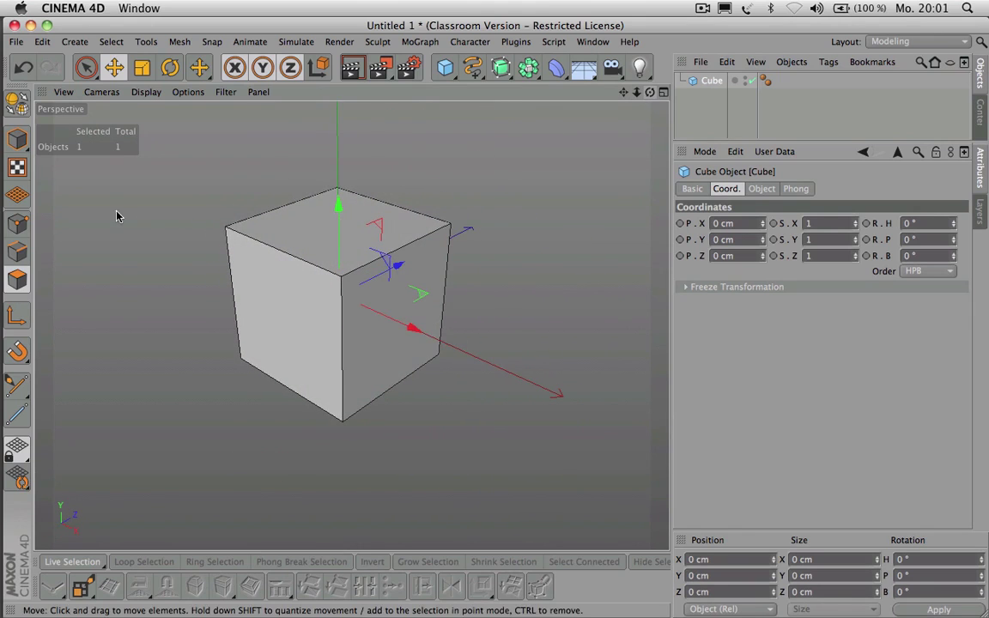
click(16, 102)
Step: Split the new cube's side polygon at X 100 cm into a separate object and delete the original polygon
click(86, 67)
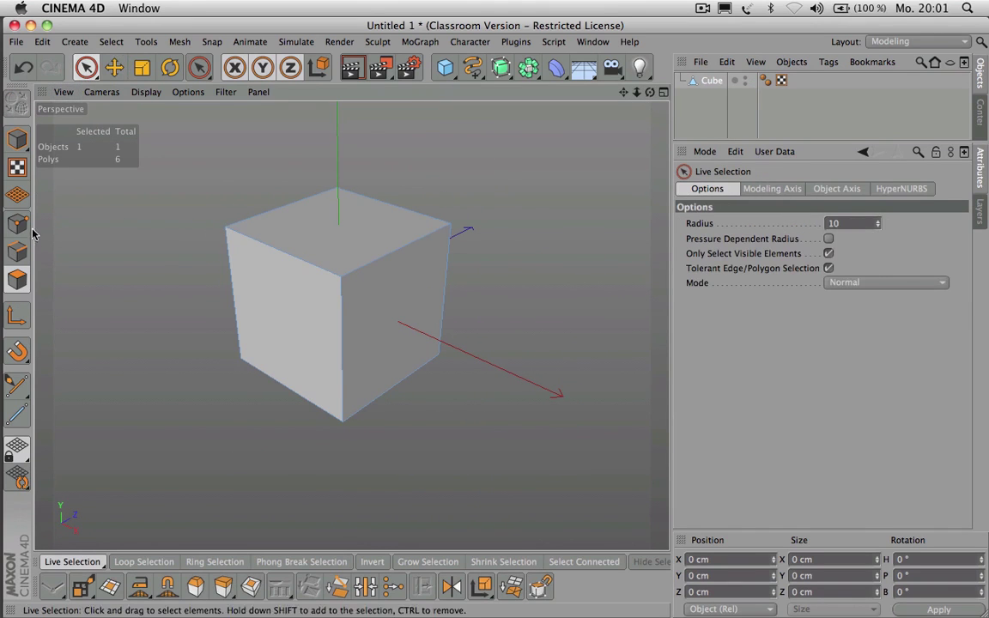
click(381, 290)
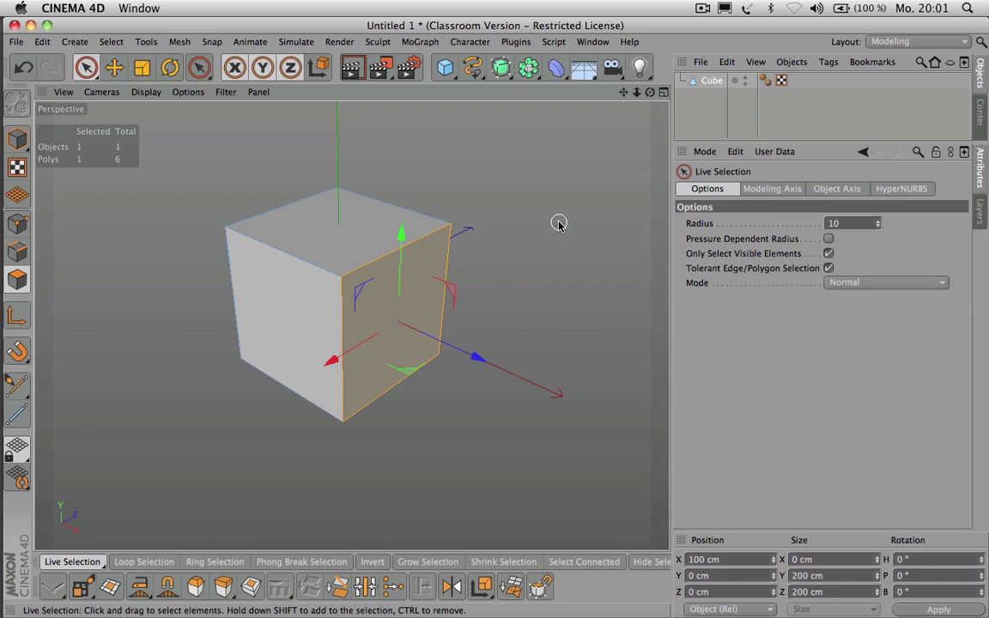
key(u)
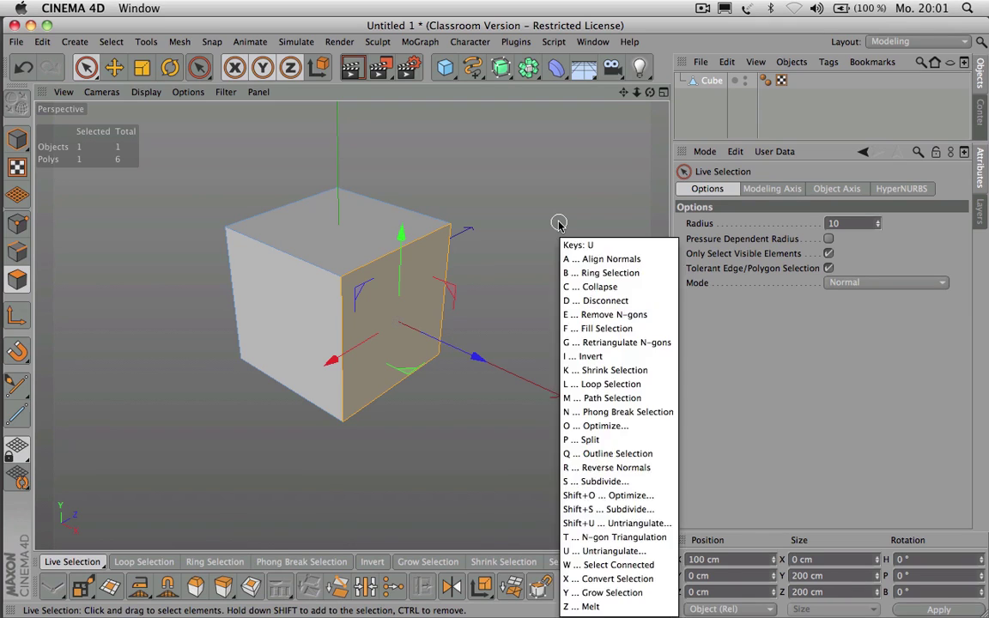
key(p)
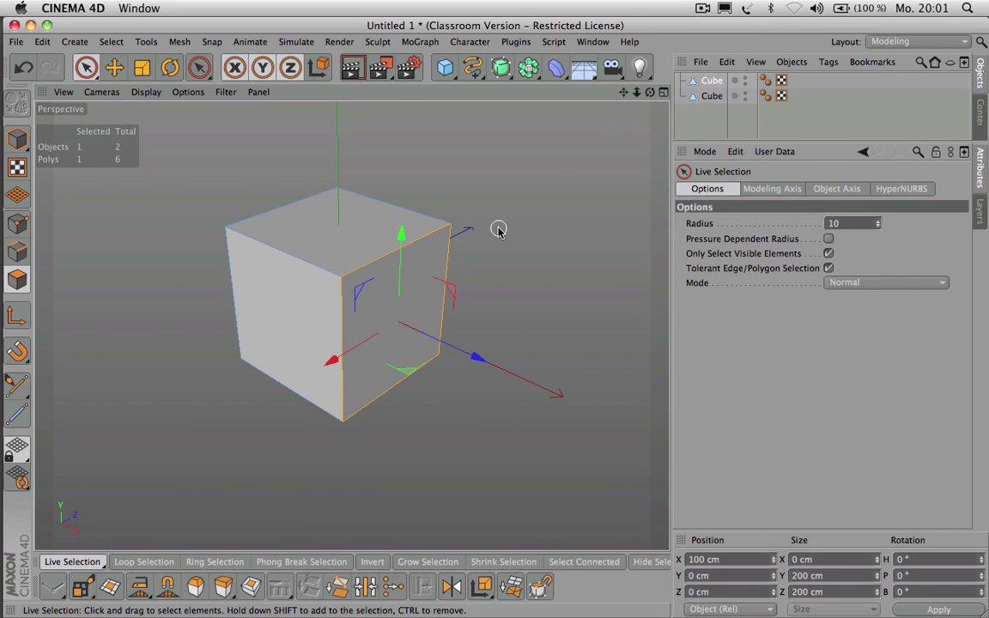
key(Delete)
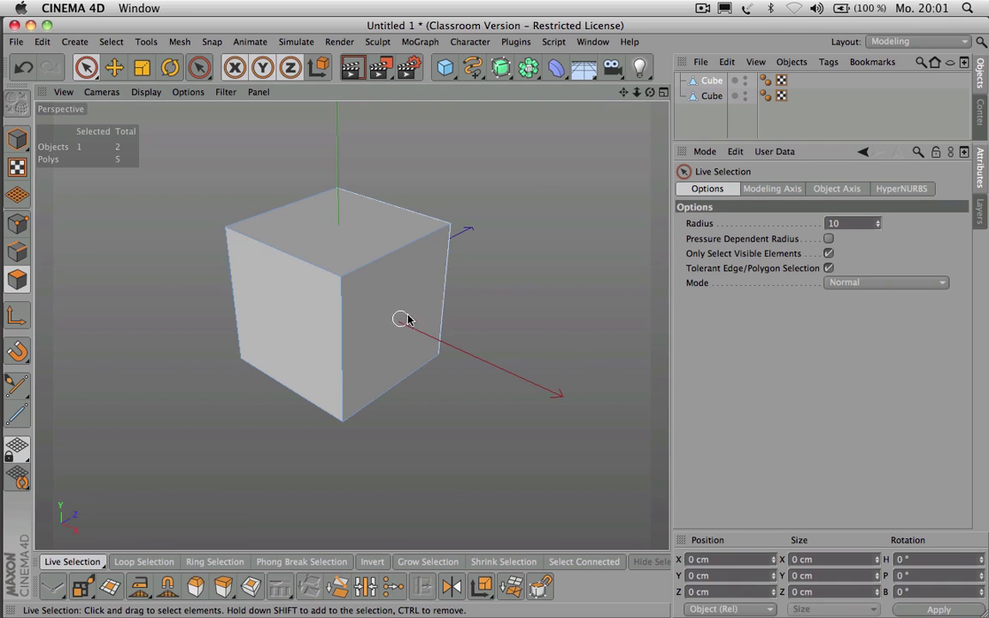
Step: Examine the split-off side and the open cube as separate objects by selecting their polygons individually and both objects together
click(715, 96)
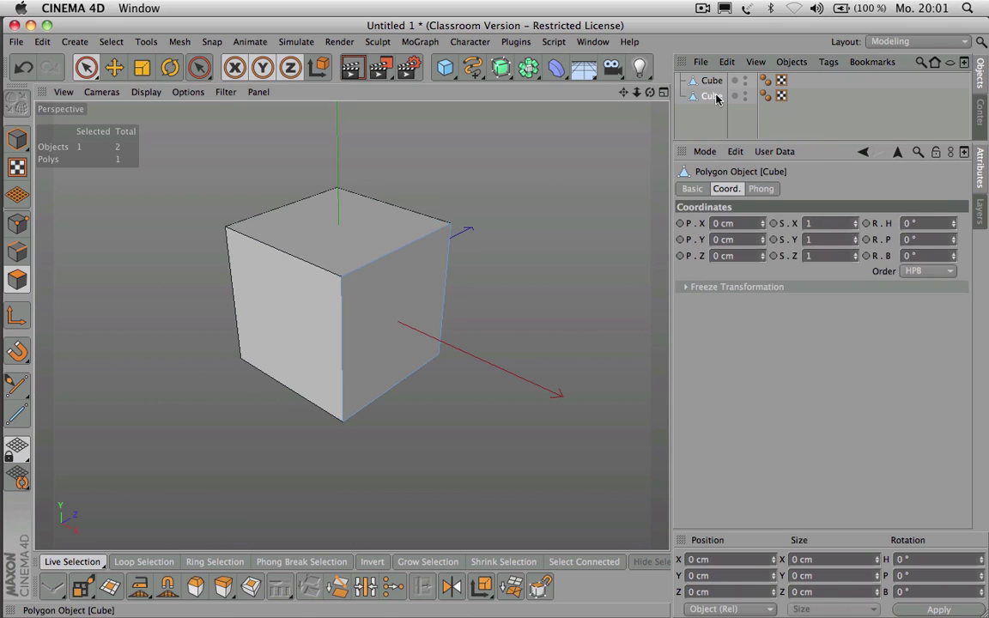
click(369, 311)
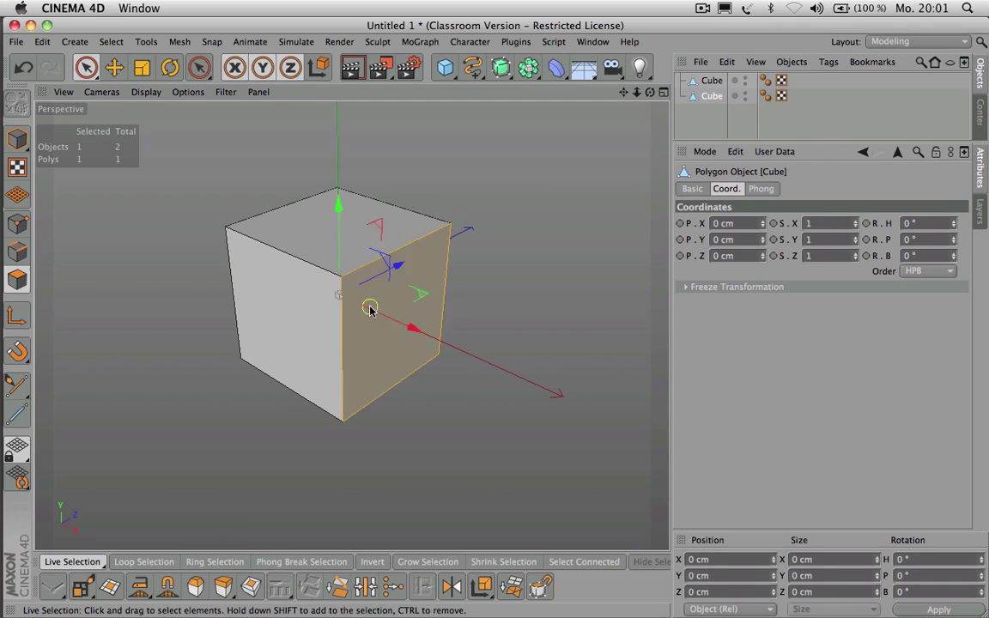
click(713, 83)
click(328, 252)
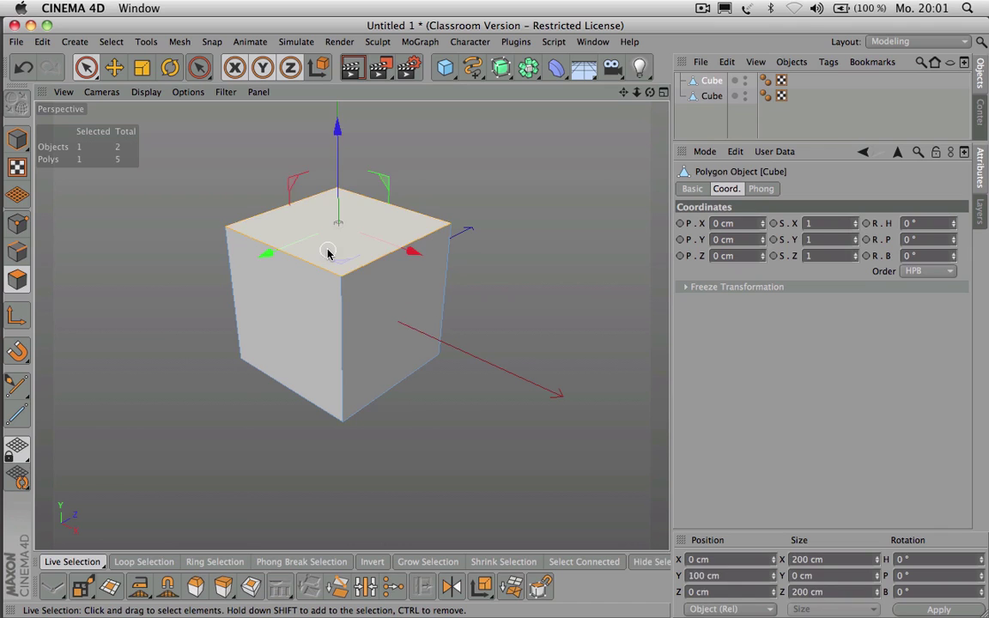
key(super+a)
drag(650, 91, 700, 30)
alt+drag(351, 324, 351, 327)
click(717, 101)
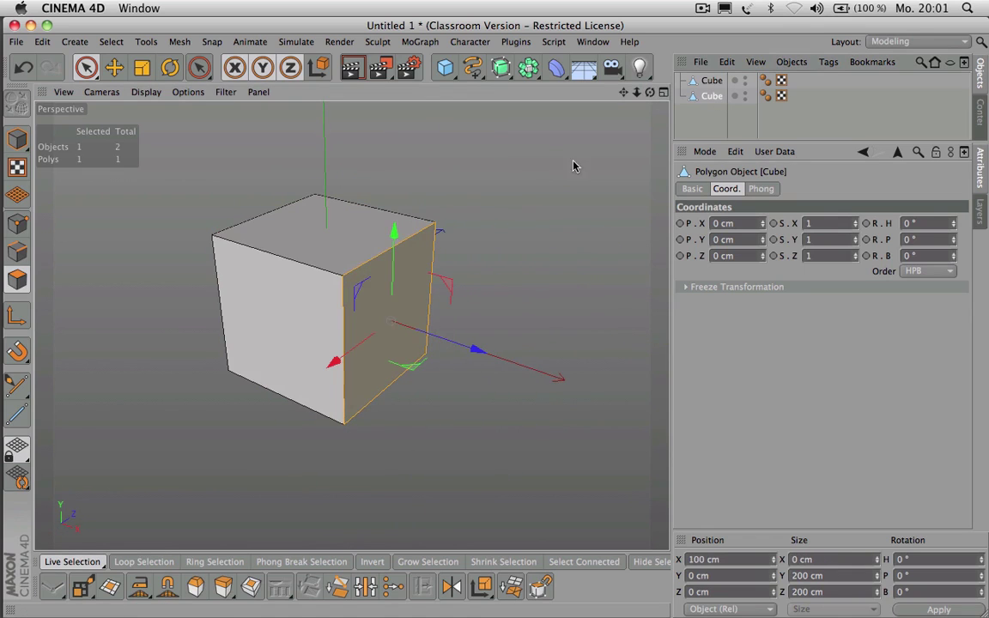
key(super+a)
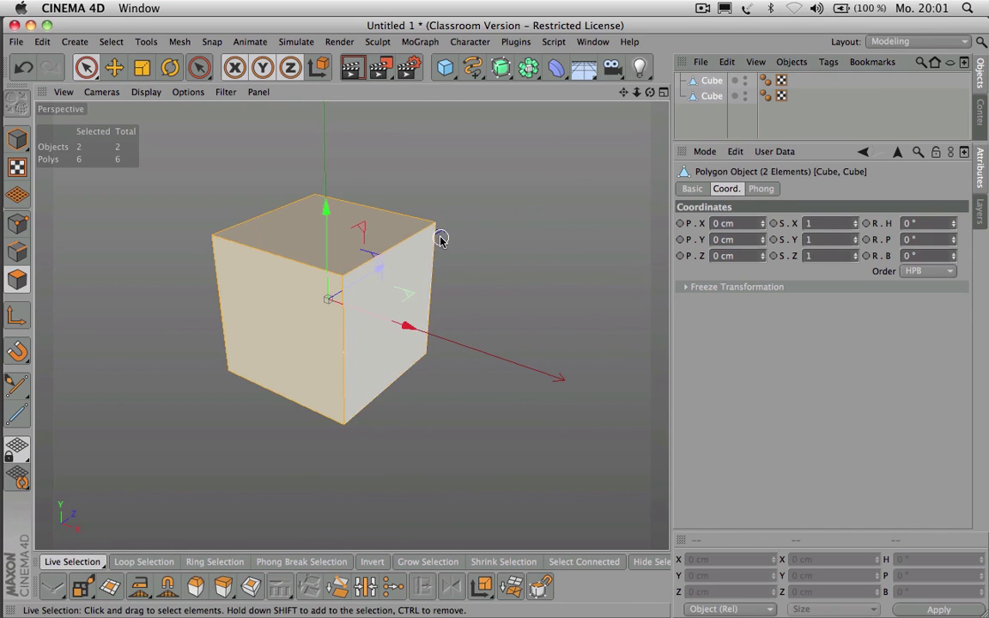
Step: Make the split-off side polygon object the only active object again
click(720, 99)
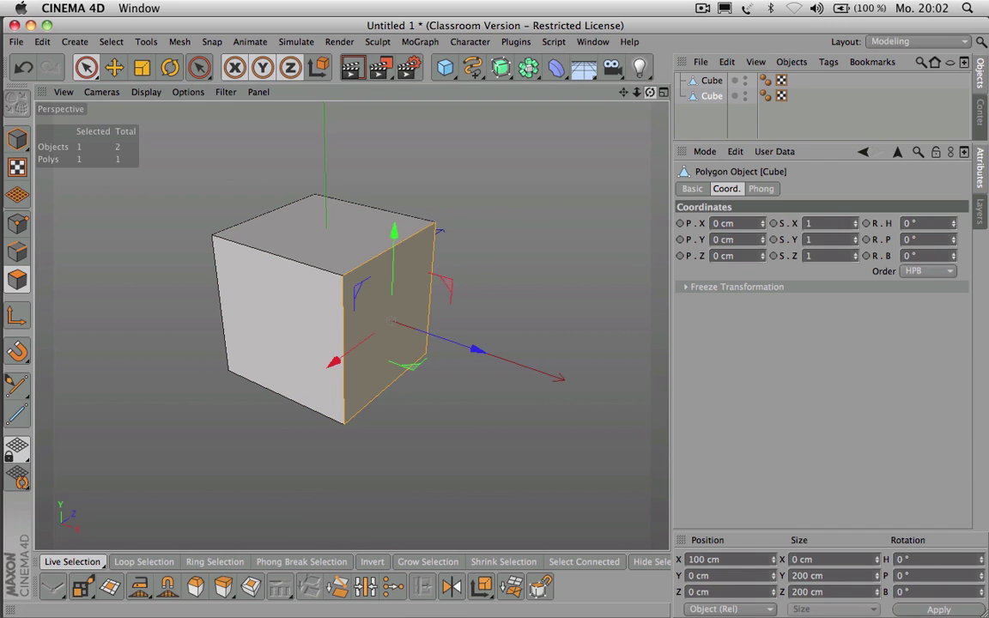
alt+drag(351, 325, 354, 325)
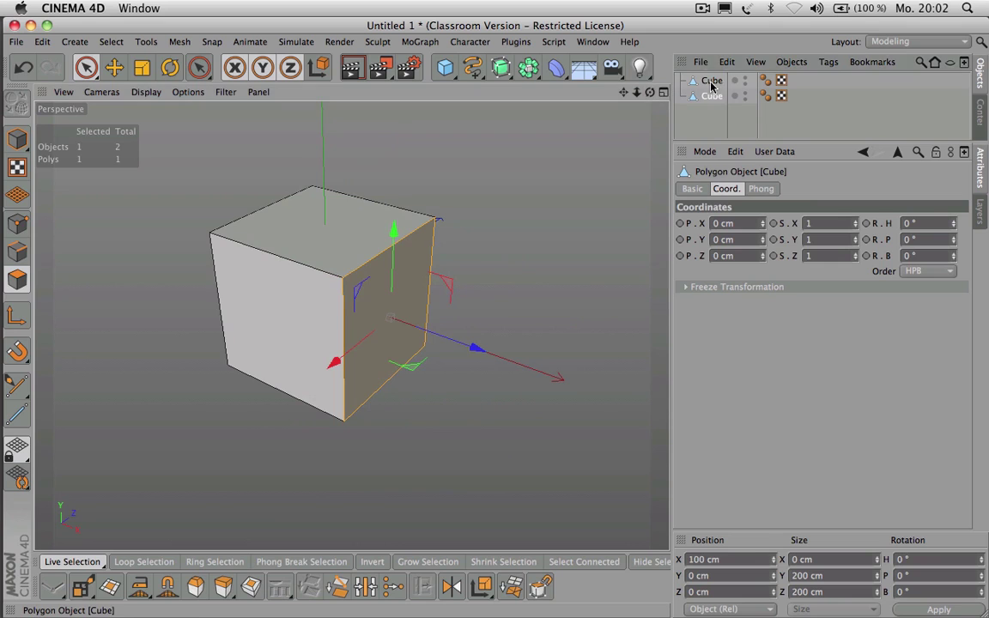
click(711, 83)
click(712, 99)
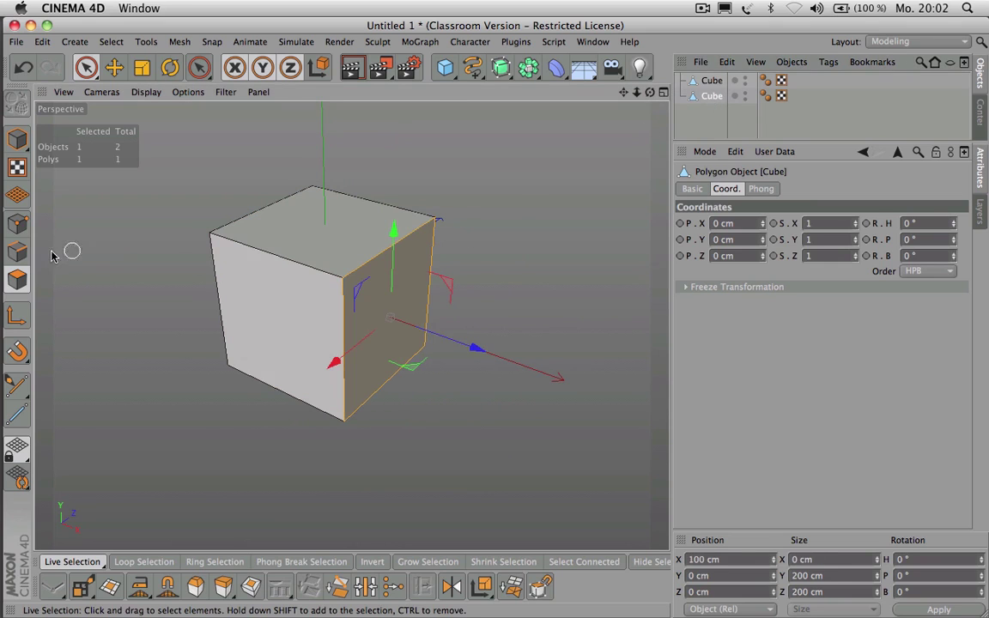
Step: Cut the split-off side into horizontal strips across its two vertical edges using Edge Cut with subdivision 7
ctrl+click(18, 251)
click(346, 305)
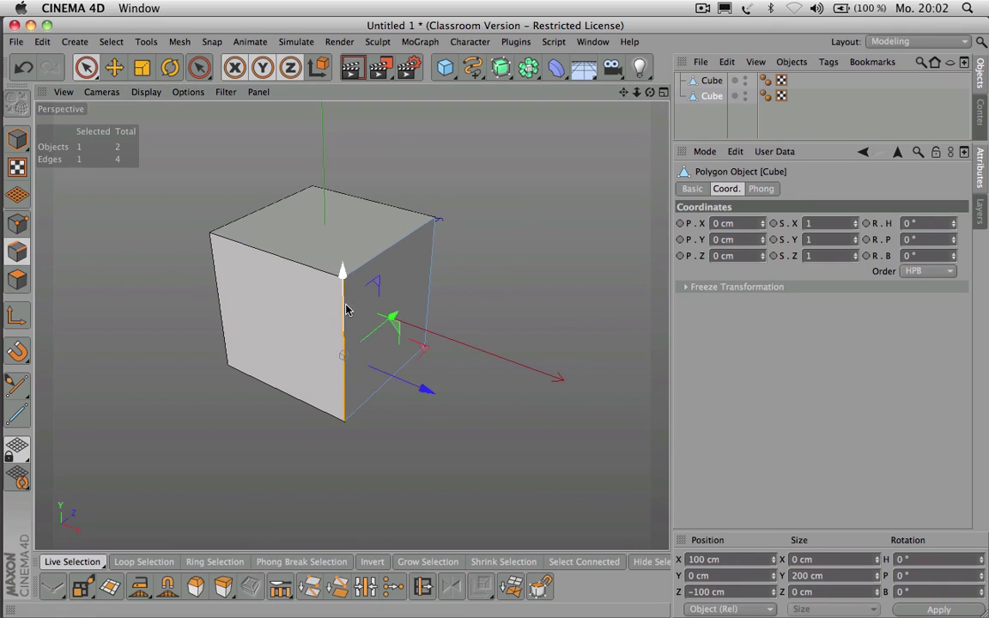
key(u)
key(b)
click(347, 317)
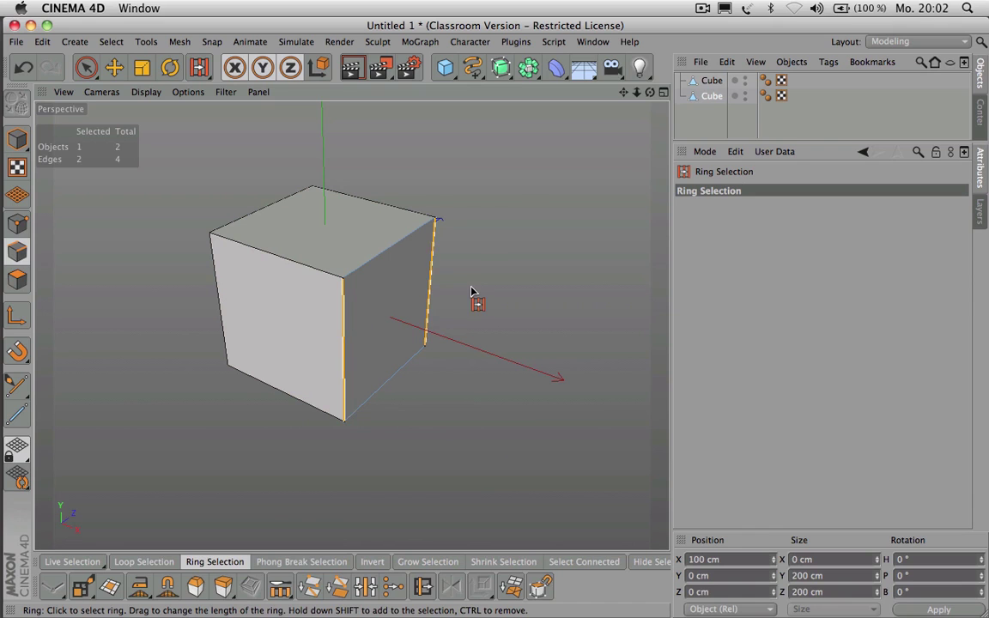
key(m)
key(f)
drag(481, 284, 507, 284)
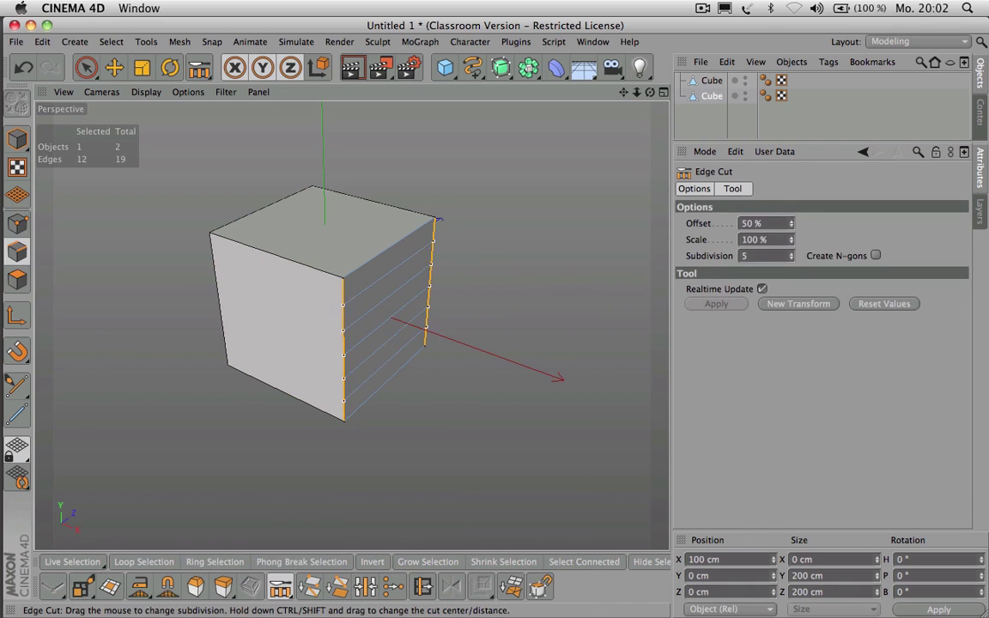
drag(474, 214, 500, 214)
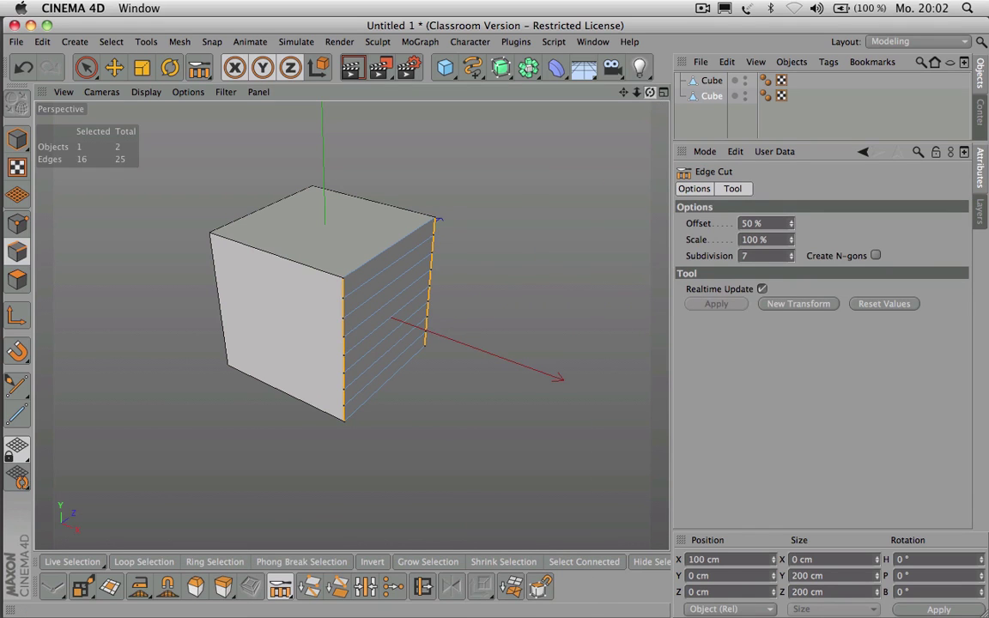
Step: Select all strip polygons of the split-off side and inset each one individually by 2 cm with Extrude Inner
mouse_move(652, 93)
mouse_down()
mouse_move(601, 77)
mouse_move(584, 121)
mouse_move(654, 96)
mouse_up()
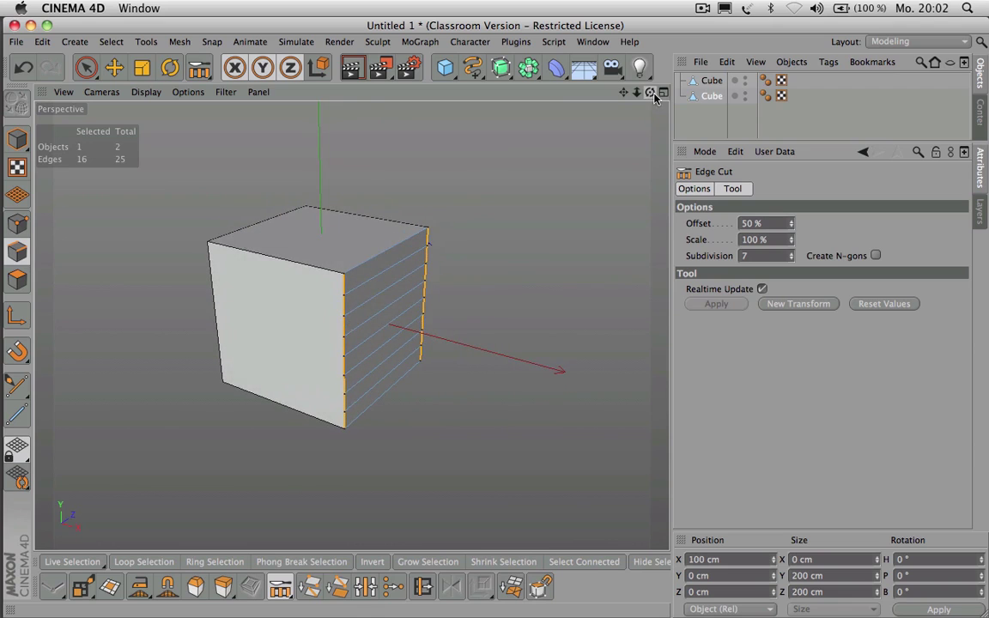
click(710, 89)
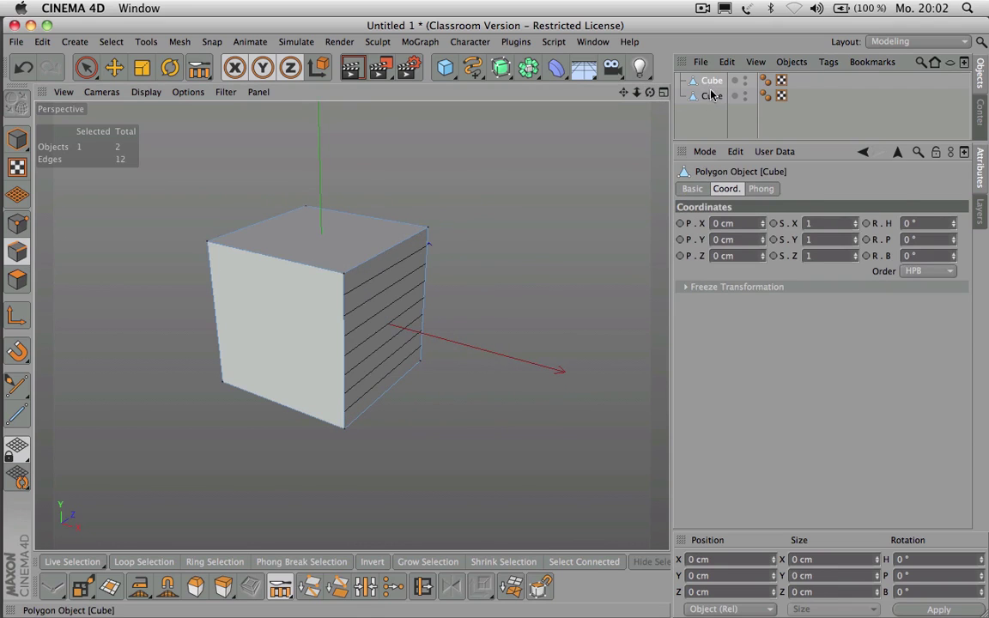
click(711, 95)
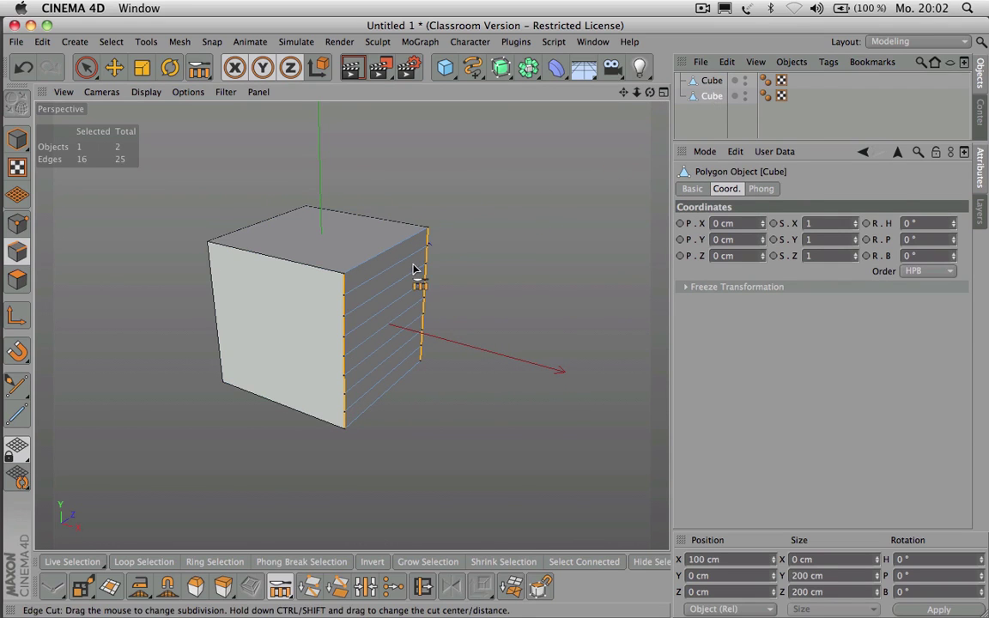
click(84, 68)
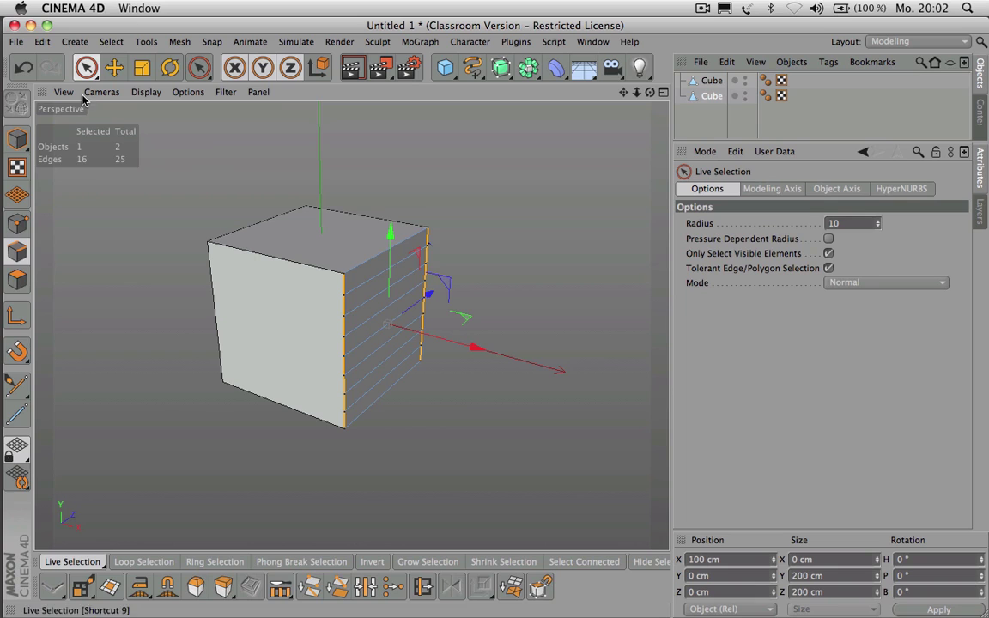
click(18, 280)
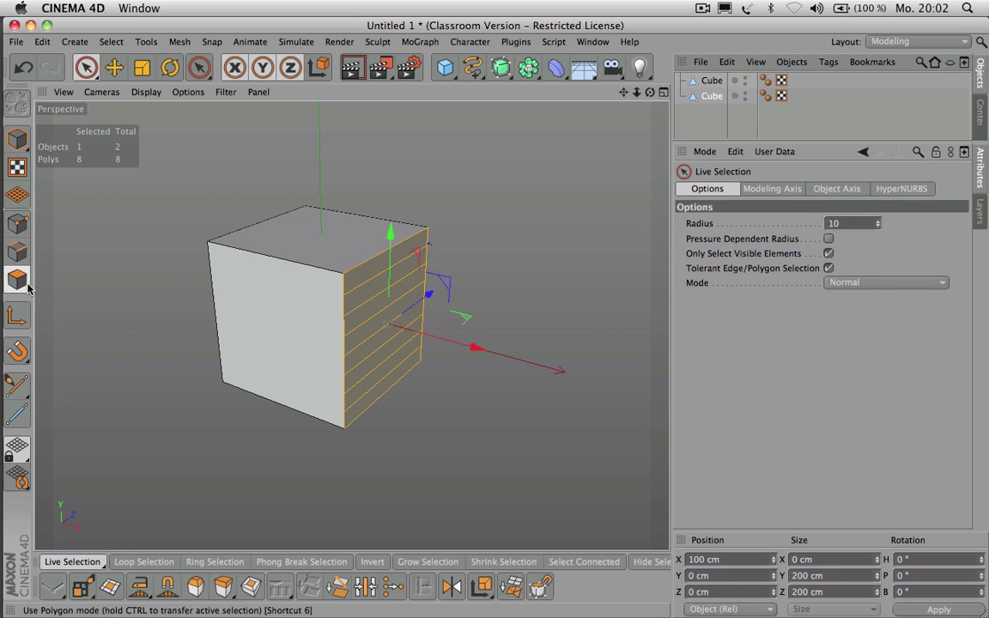
click(335, 298)
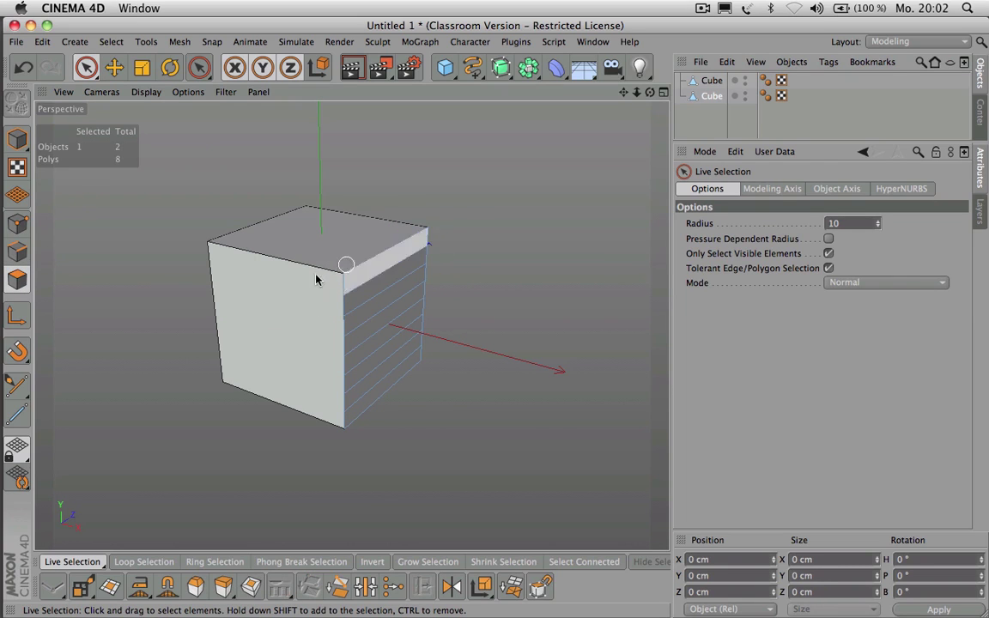
mouse_move(380, 276)
mouse_down()
mouse_move(378, 262)
mouse_move(392, 395)
mouse_up()
scroll(619, 146, up, 3)
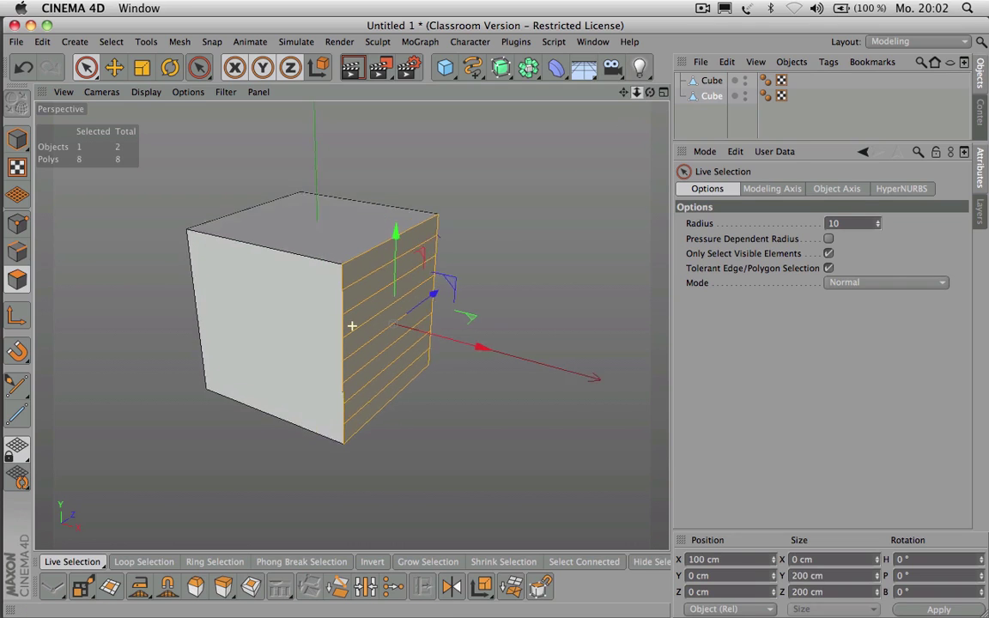
key(i)
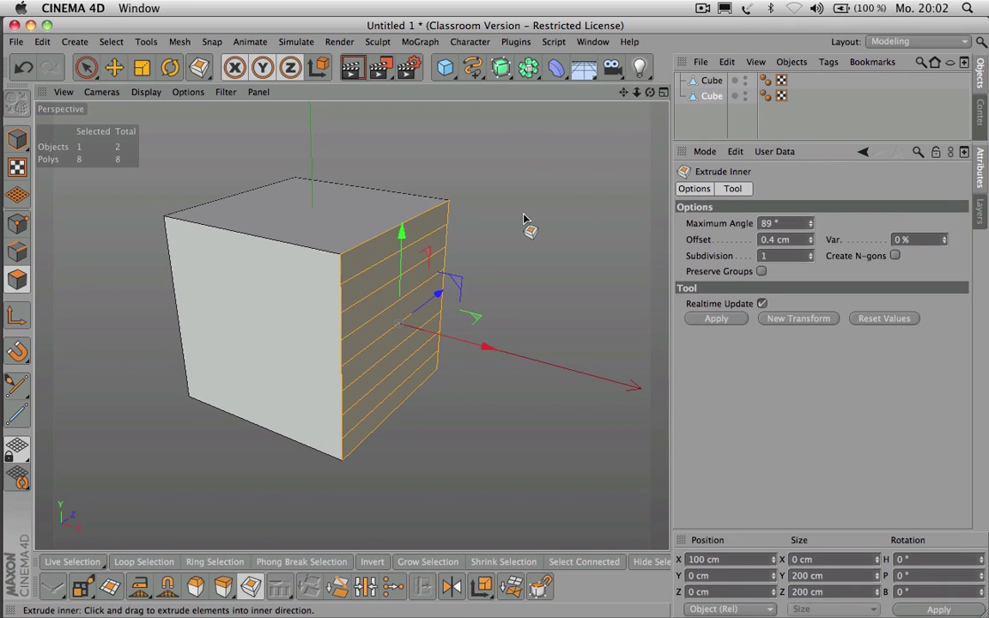
drag(525, 220, 565, 220)
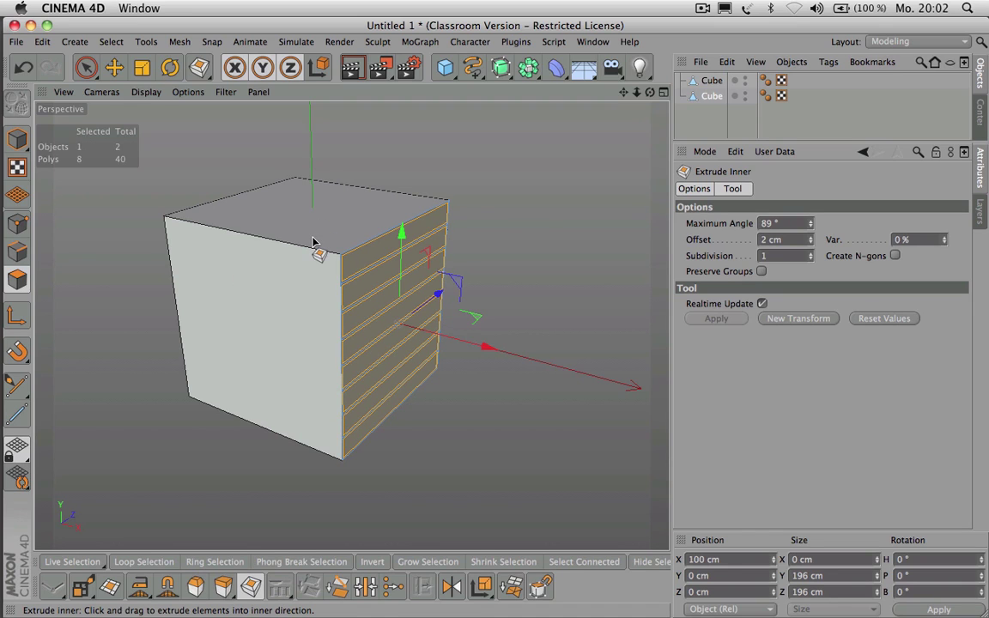
Step: Extrude the inset strips inward with an offset of -5.1 cm
key(d)
drag(485, 150, 440, 151)
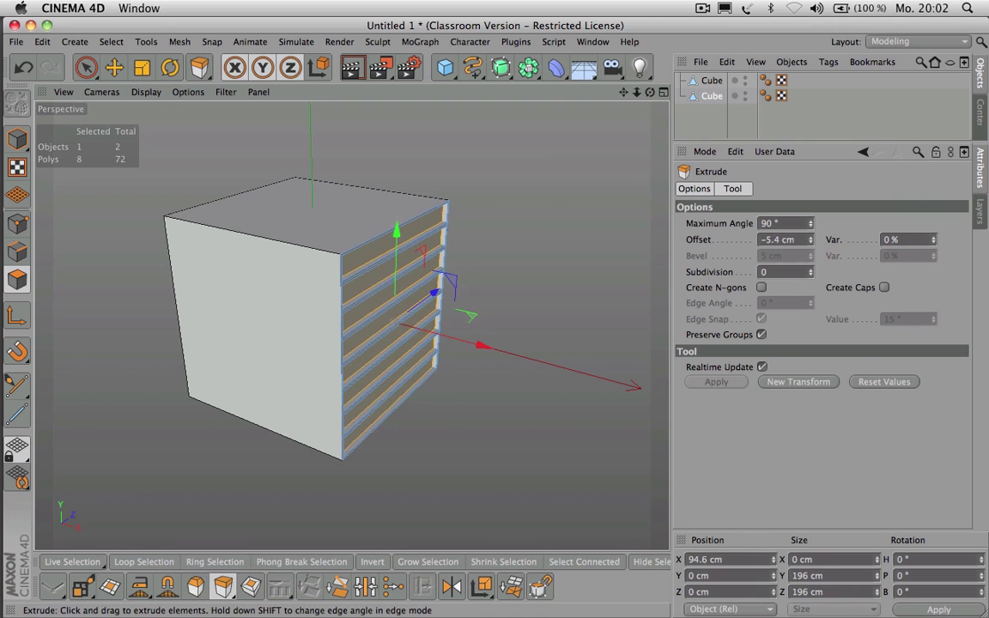
mouse_move(650, 92)
mouse_down()
mouse_move(550, 92)
mouse_move(433, 73)
mouse_move(593, 107)
mouse_move(654, 96)
mouse_up()
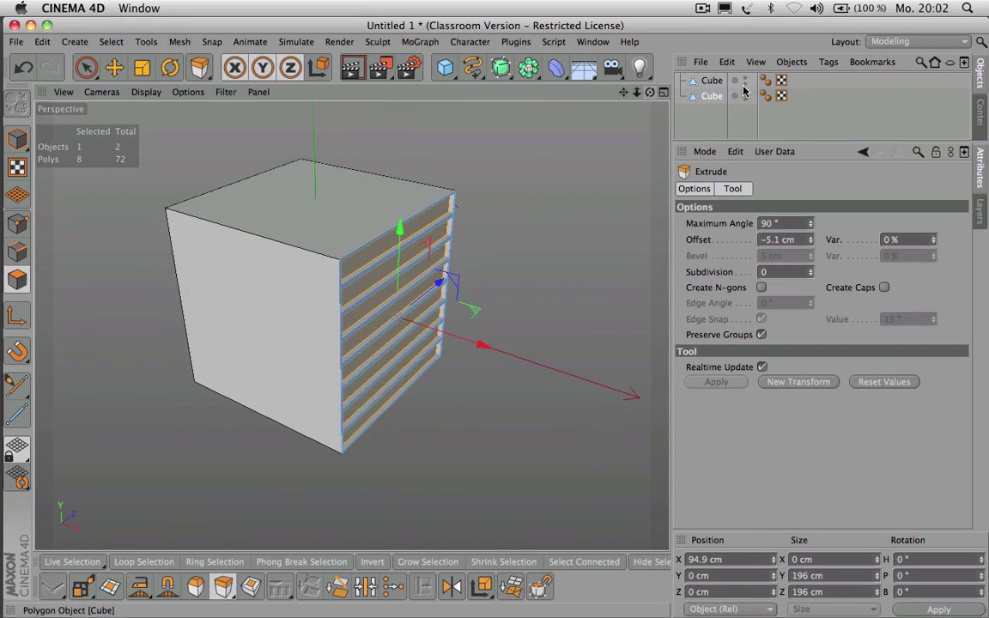
Step: Rename the open cube object as "old" and the split-off side object as "new"
double_click(716, 81)
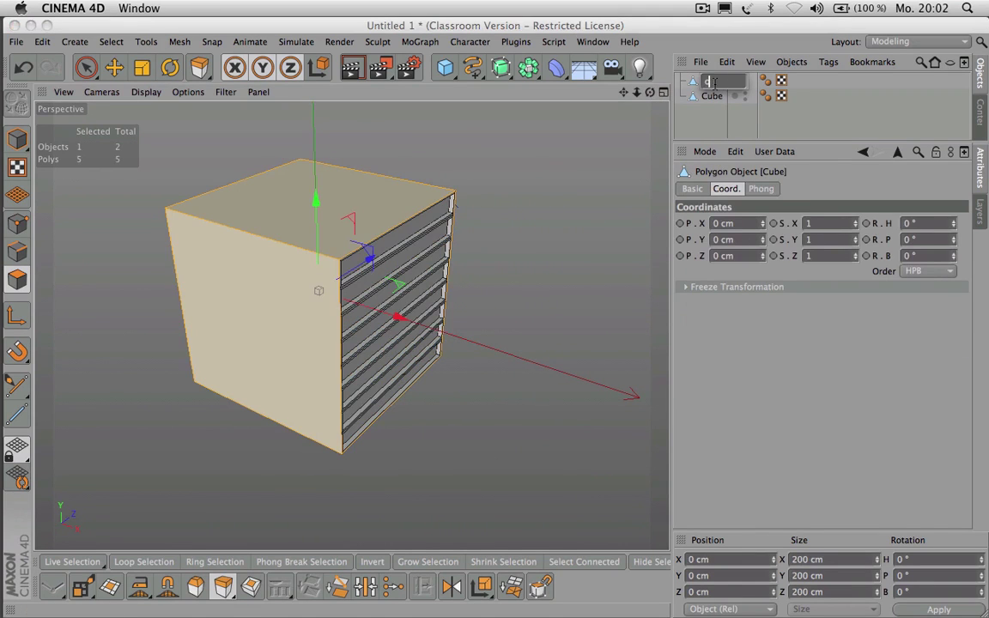
text(old)
key(Tab)
text(new)
key(Return)
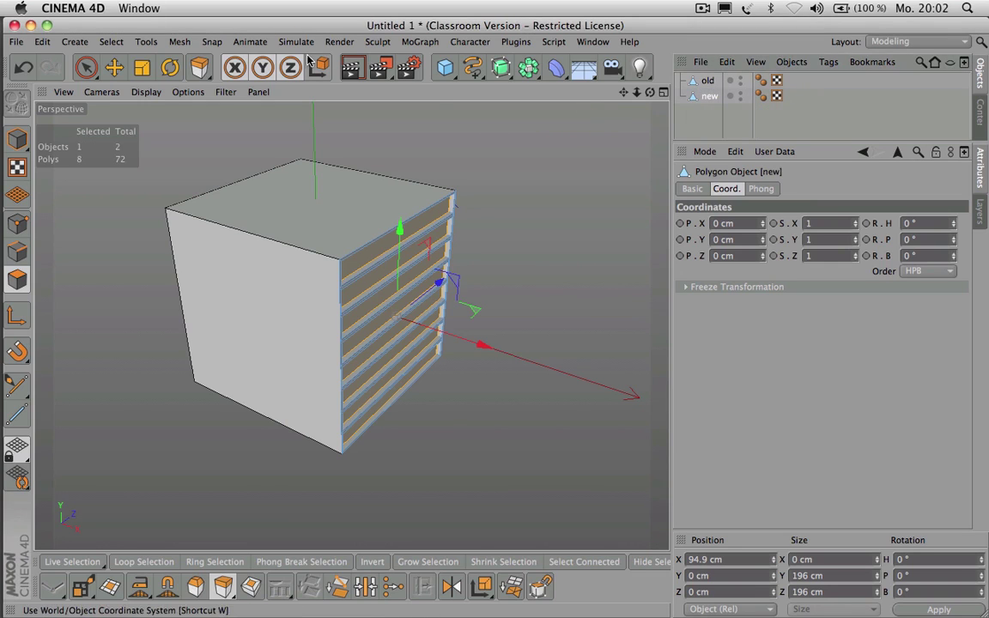
click(193, 45)
mouse_move(196, 67)
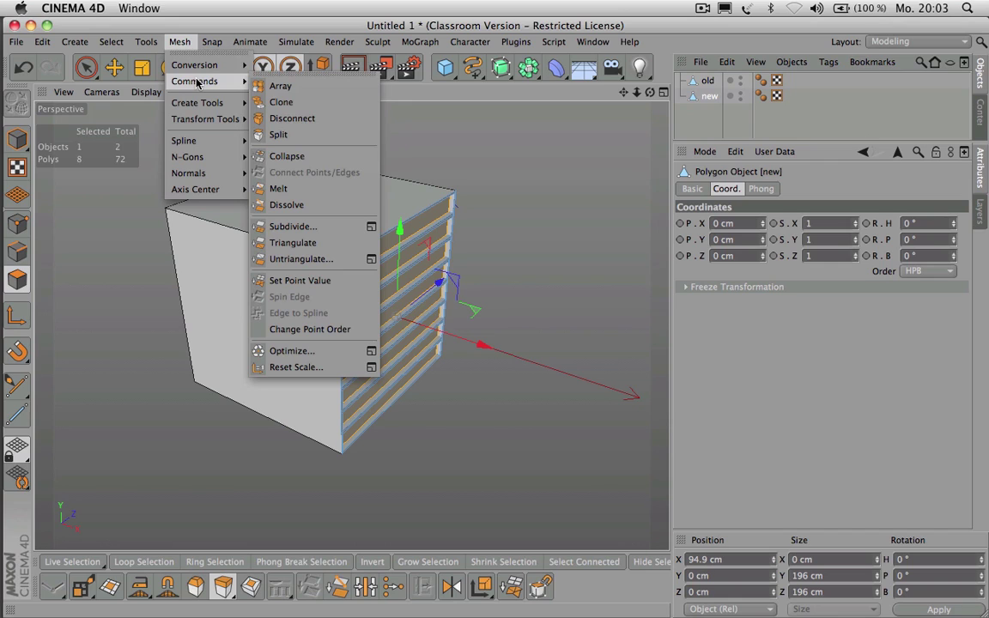
mouse_move(202, 103)
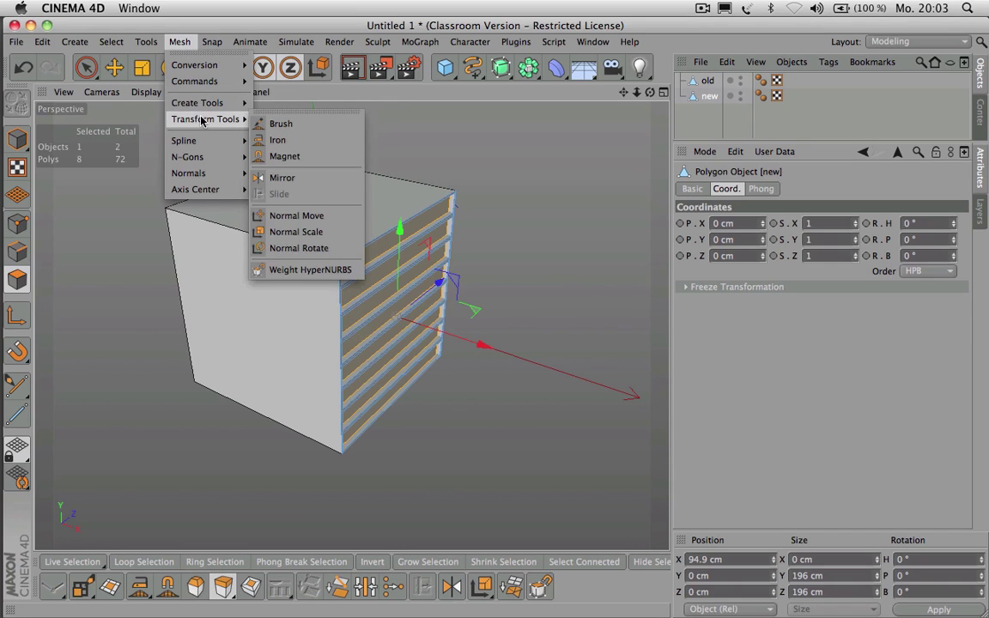
mouse_move(204, 143)
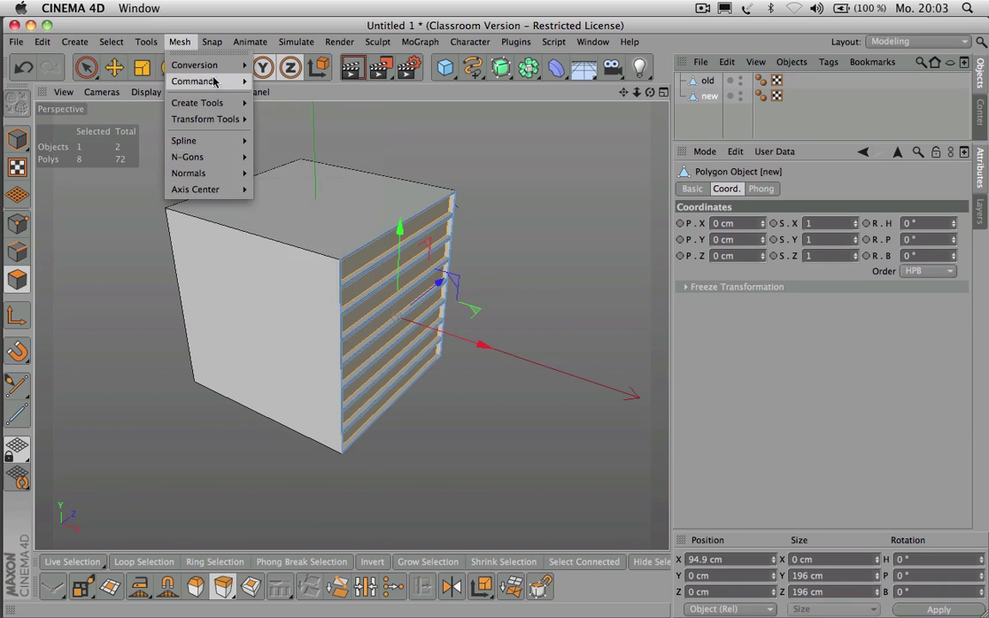
mouse_move(211, 42)
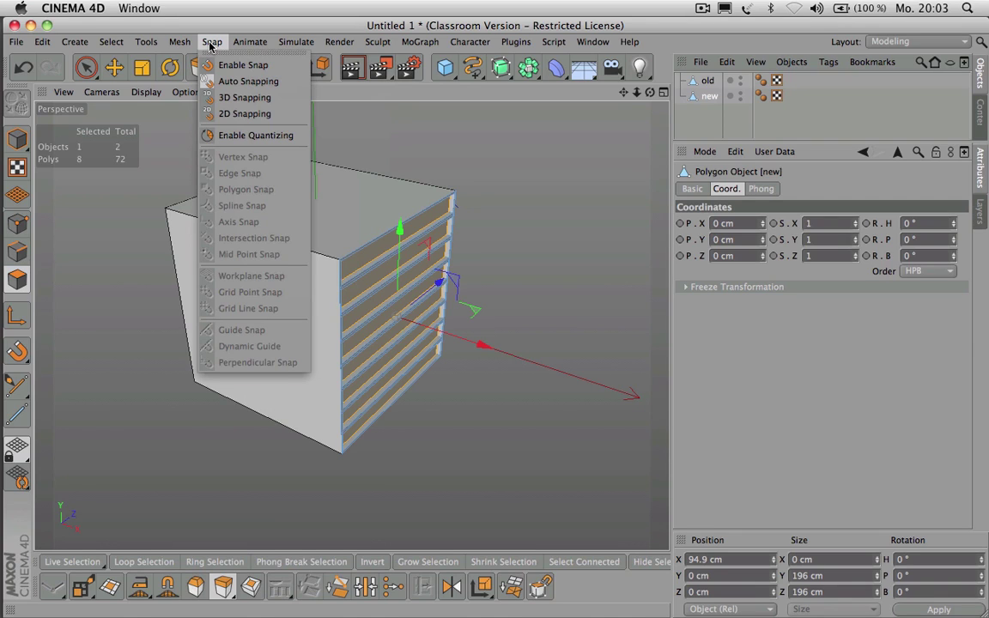
click(635, 108)
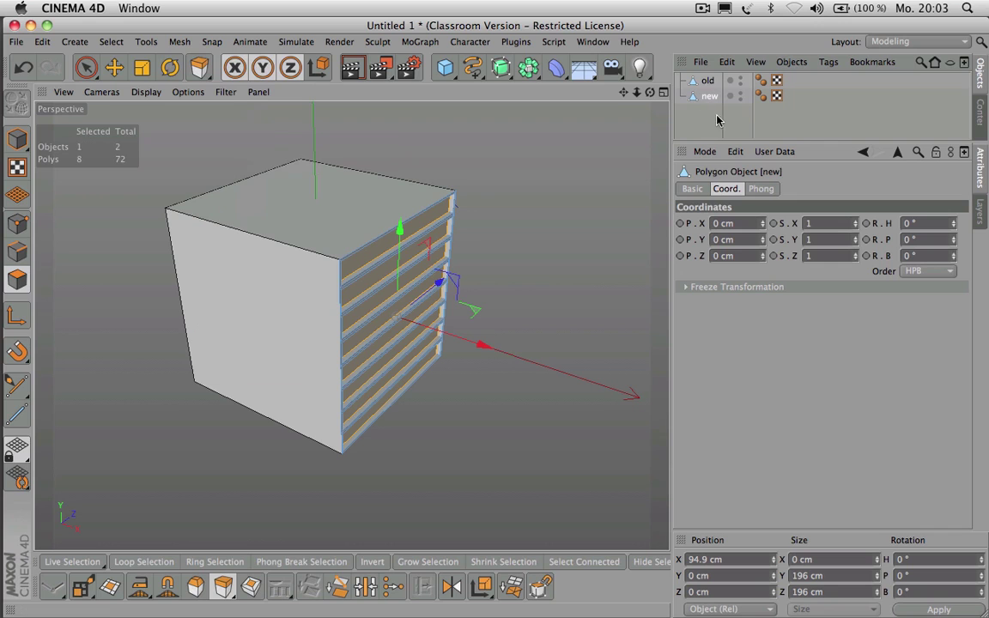
Step: Delete both the open cube and the split-off side objects, and add a new parametric cube to the scene
shift+click(700, 81)
double_click(700, 82)
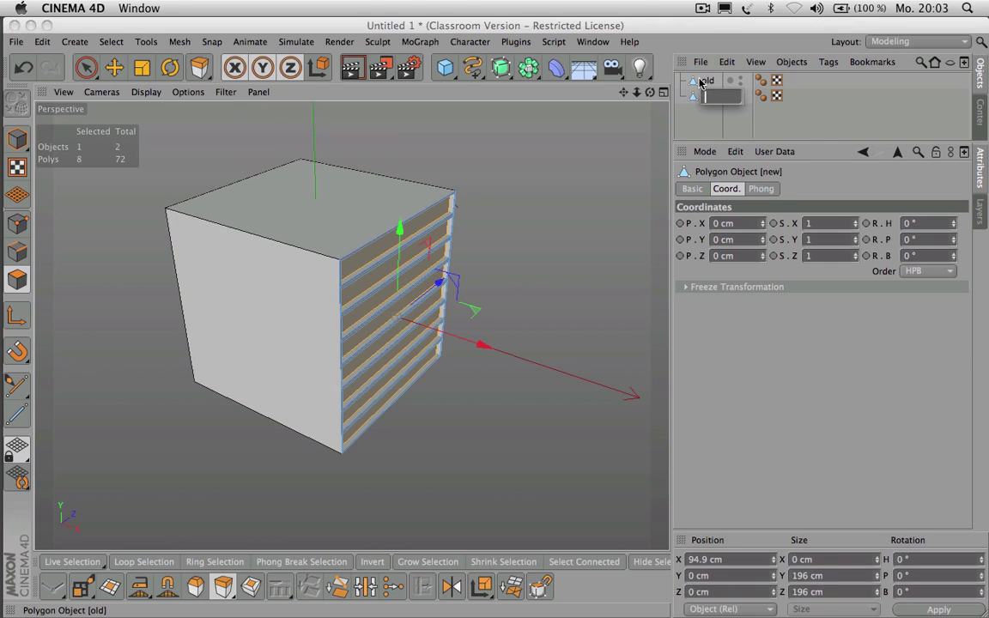
key(Return)
click(700, 81)
key(Delete)
click(700, 81)
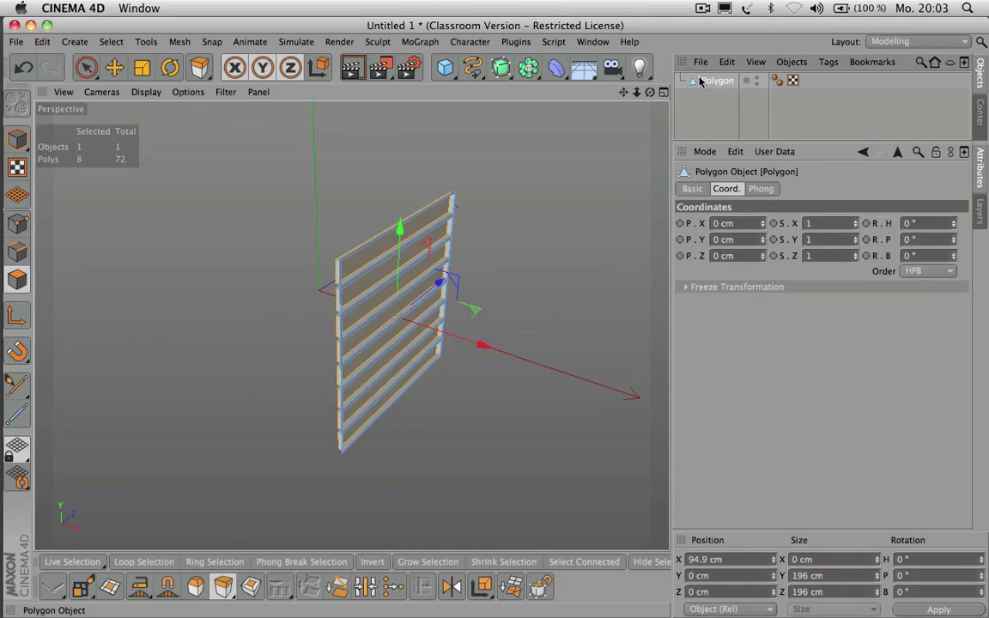
key(super+z)
click(444, 67)
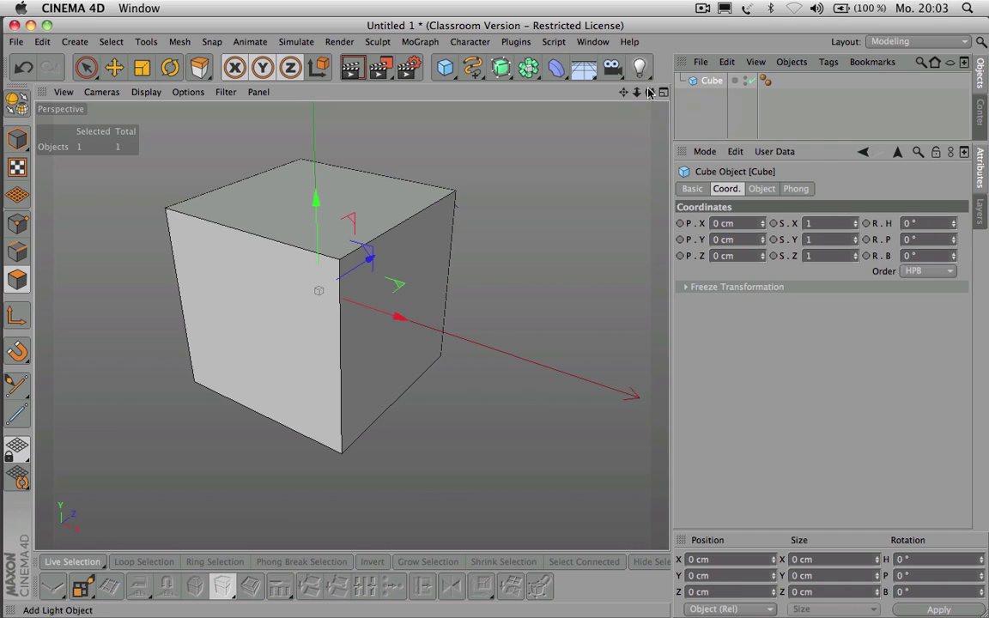
Step: Make the new cube editable and delete all its polygons except the one at Z -100 cm
drag(652, 92, 611, 84)
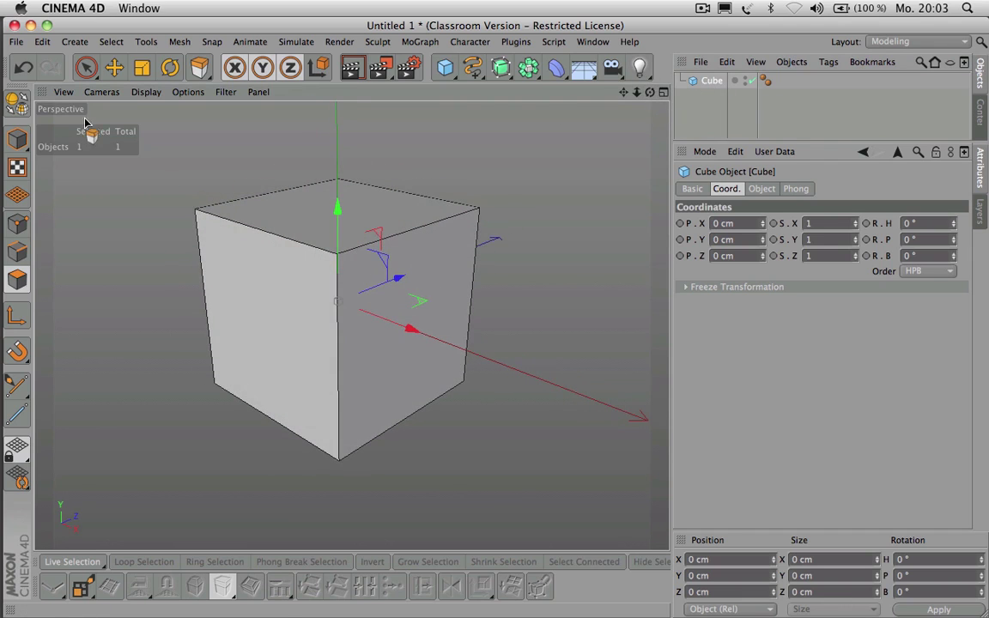
click(18, 101)
click(86, 69)
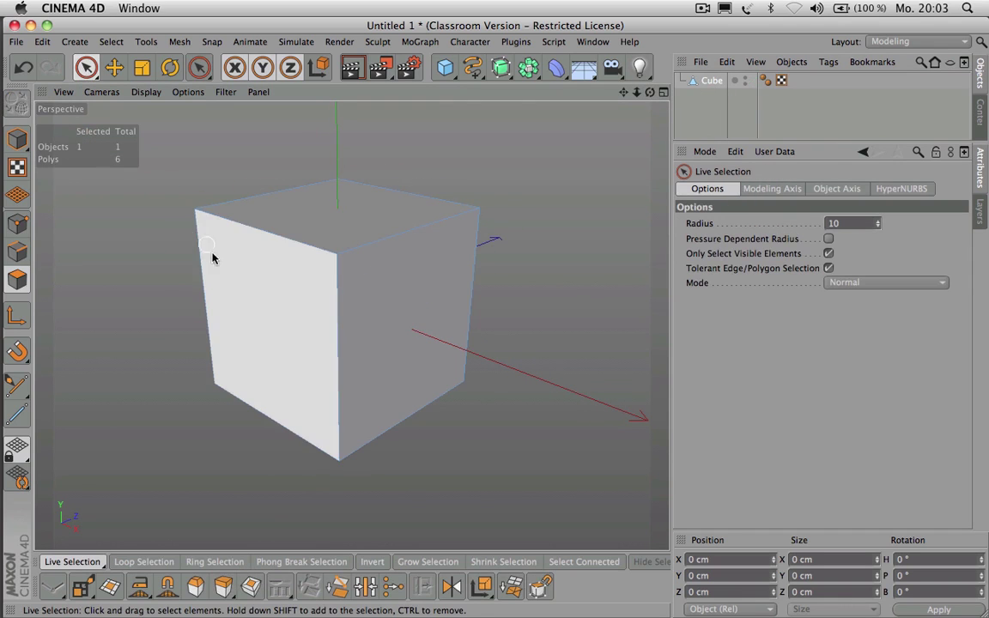
click(232, 276)
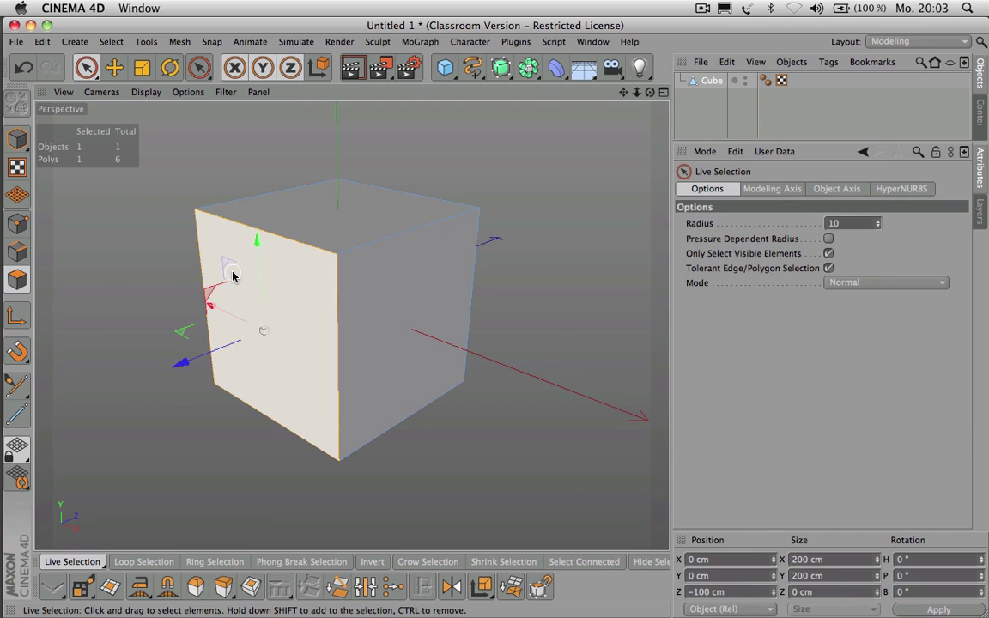
key(u)
key(i)
key(Delete)
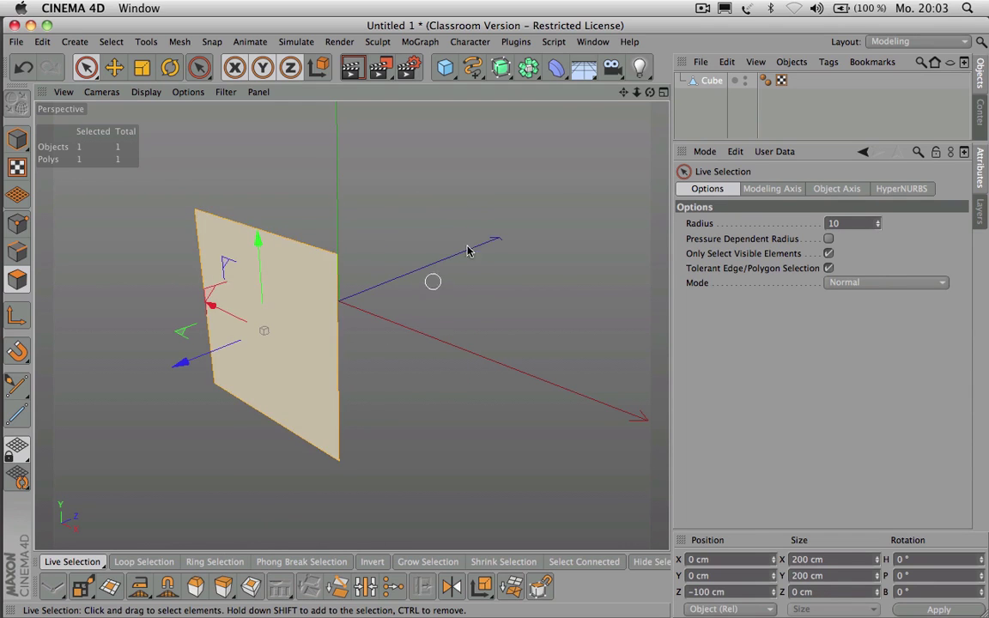
Step: Inset and extrude the remaining polygon twice to form a two-tier stepped block, with the second extrusion at 64.7 cm
drag(650, 92, 588, 56)
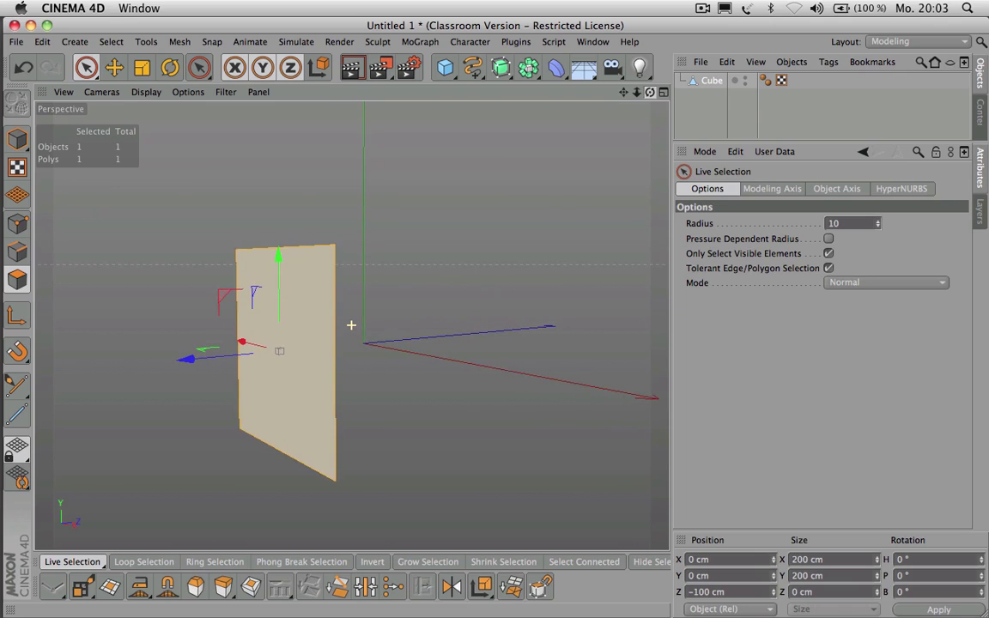
key(i)
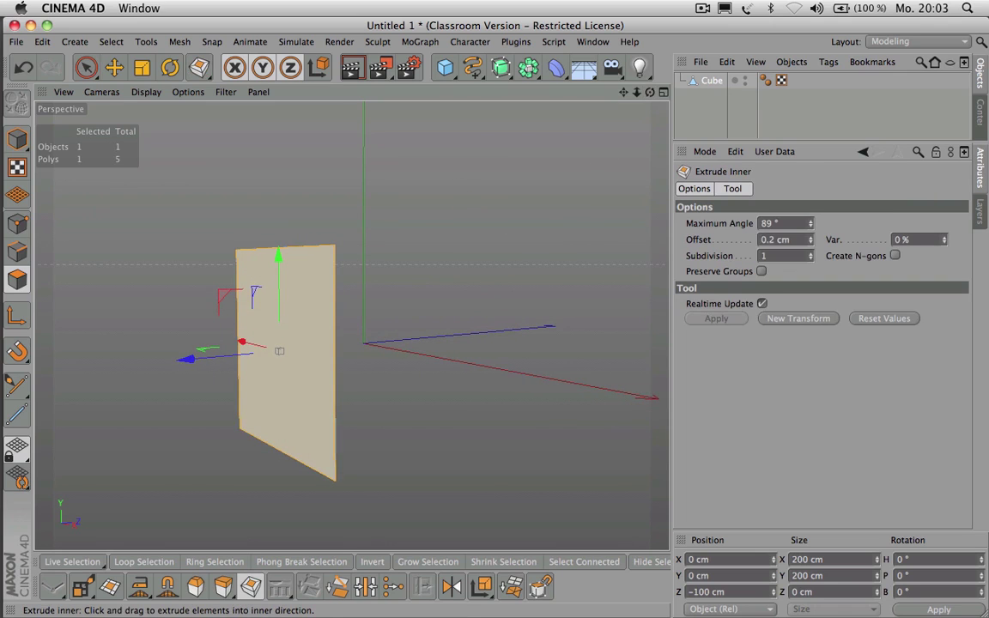
drag(576, 212, 605, 215)
key(d)
drag(457, 189, 481, 194)
key(i)
mouse_move(459, 188)
mouse_down()
mouse_move(416, 191)
mouse_move(460, 194)
mouse_up()
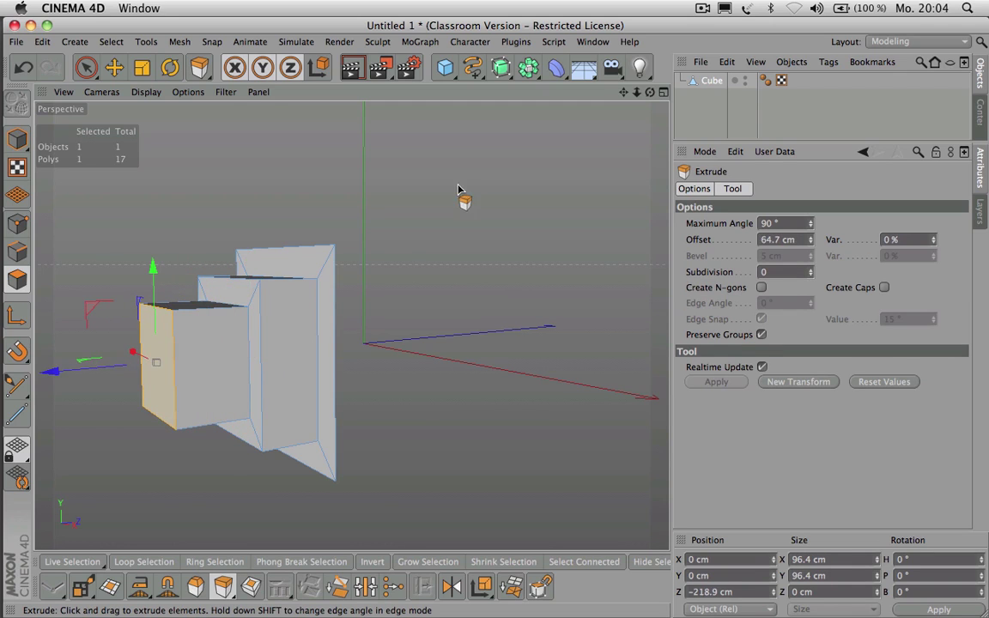
Step: Select all polygons of the stepped block and activate the Mirror tool
drag(649, 97, 618, 105)
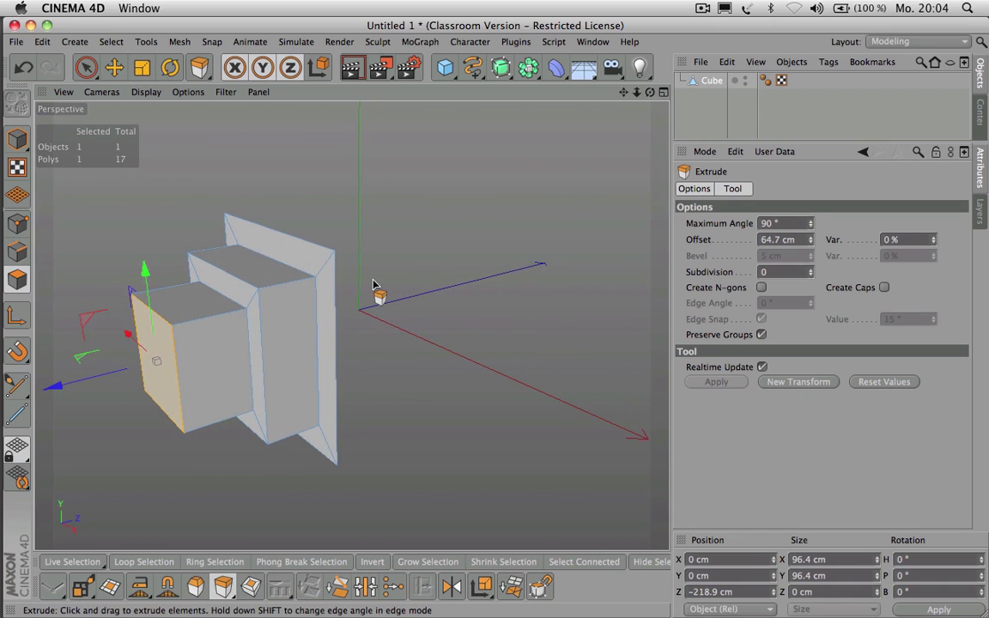
key(super+a)
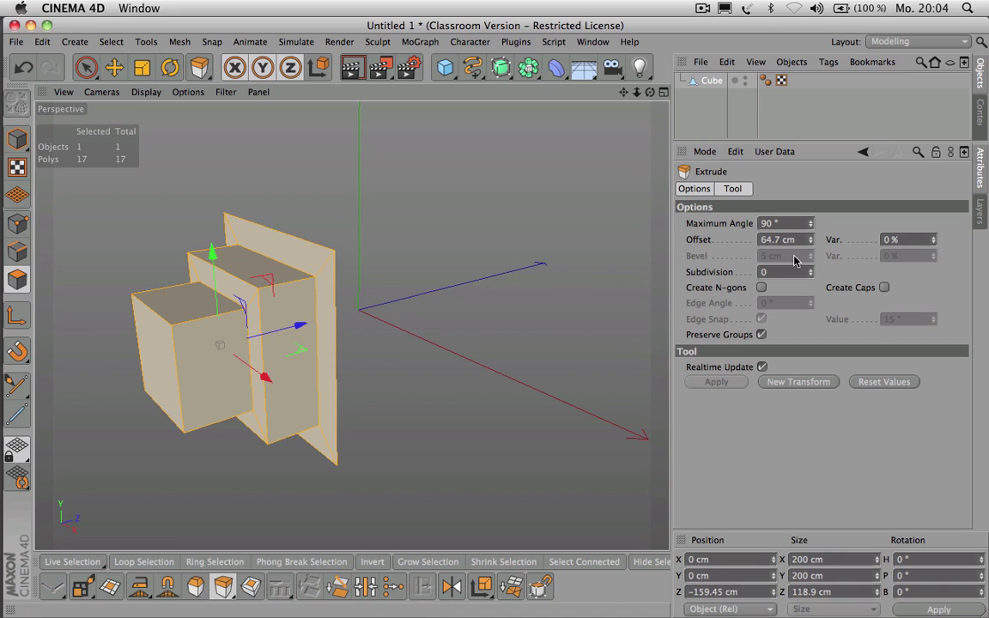
click(179, 41)
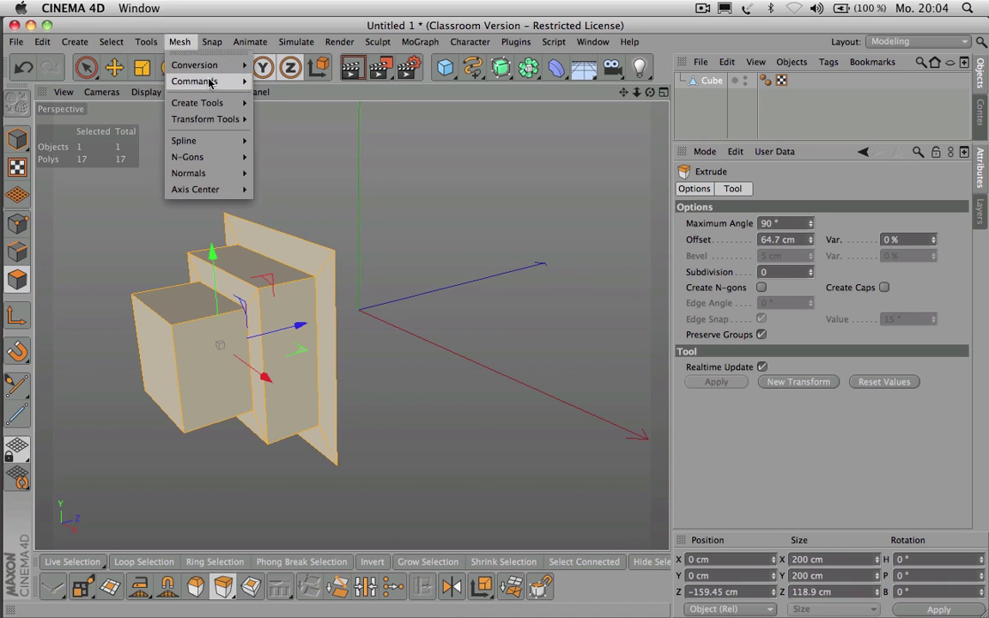
mouse_move(209, 81)
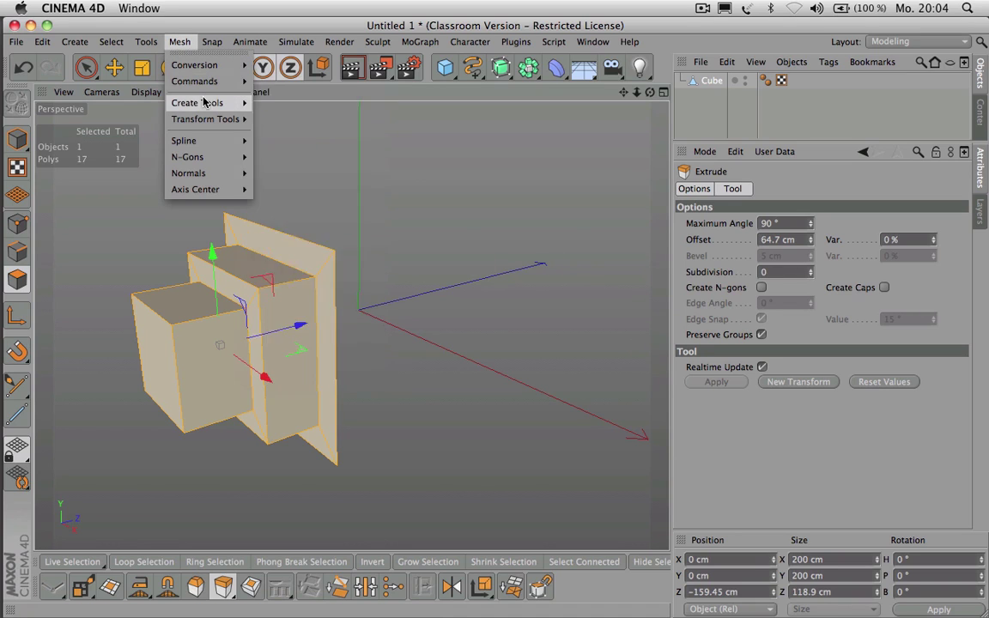
mouse_move(205, 104)
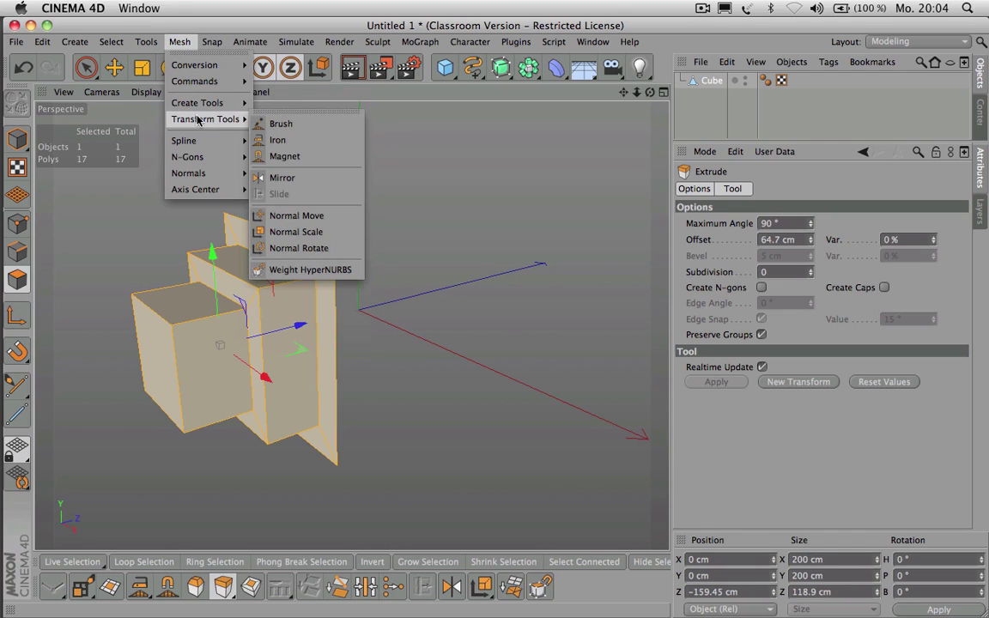
click(257, 178)
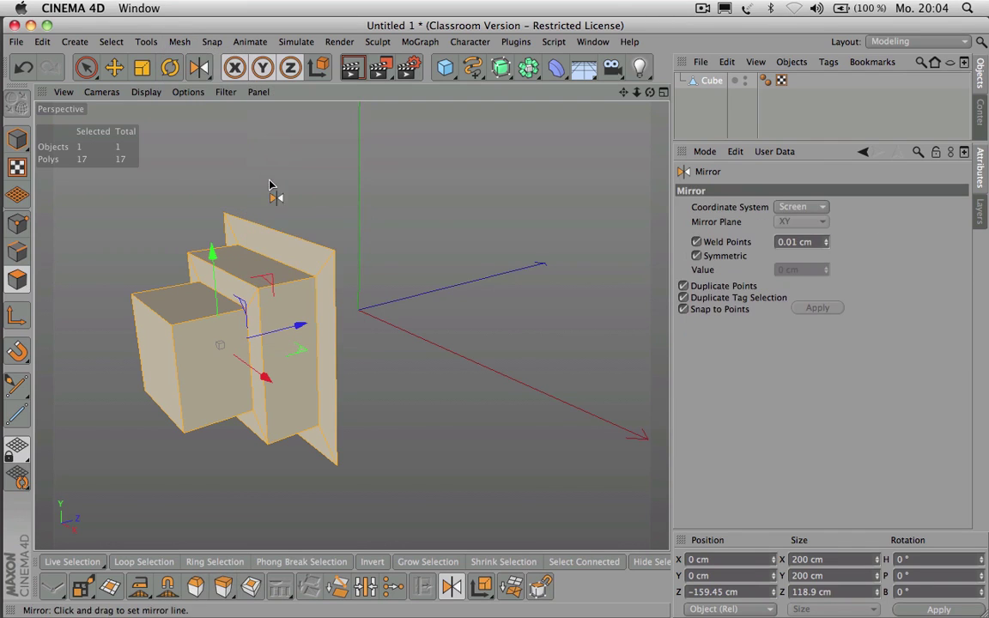
Step: Mirror the selected polygons across the XY plane in the World coordinate system
click(792, 207)
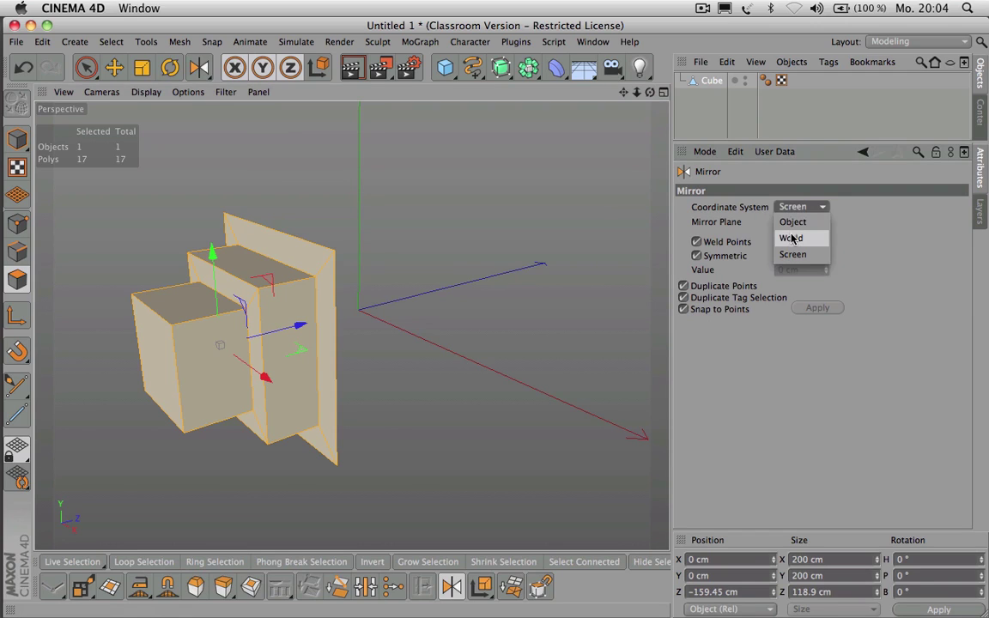
click(792, 239)
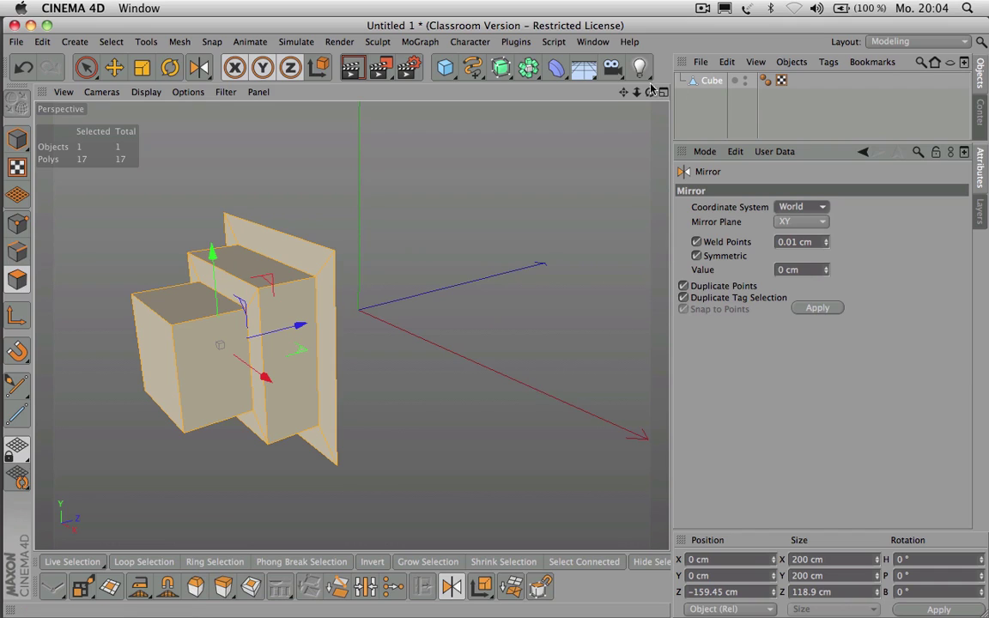
click(776, 222)
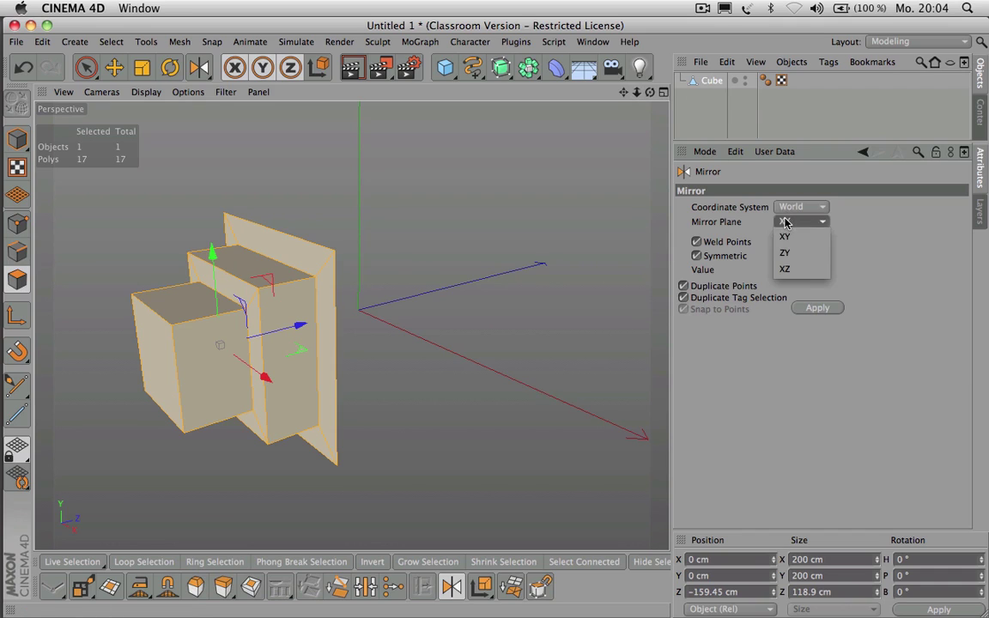
click(790, 234)
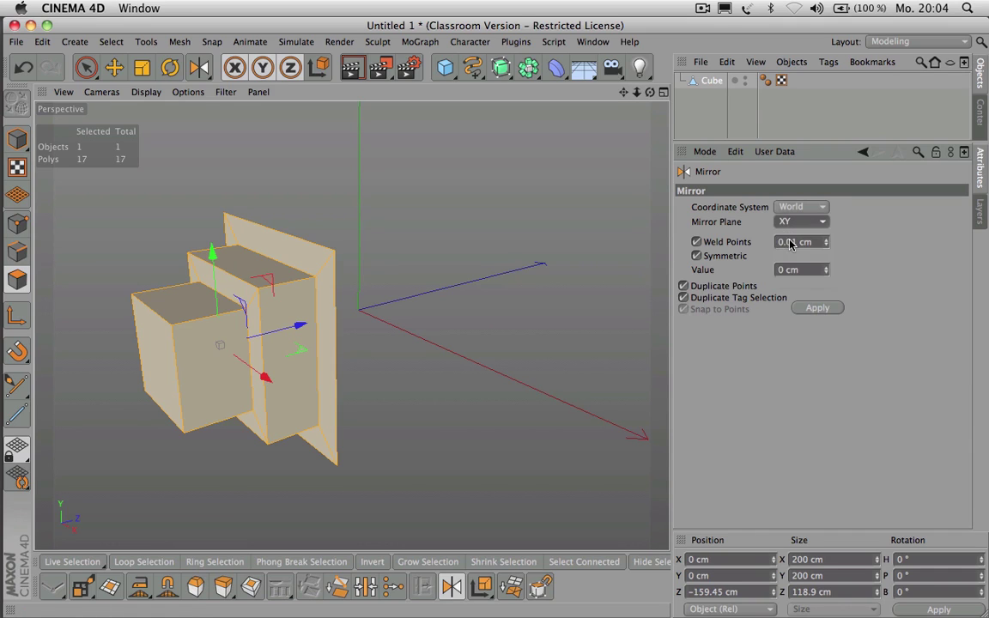
click(818, 307)
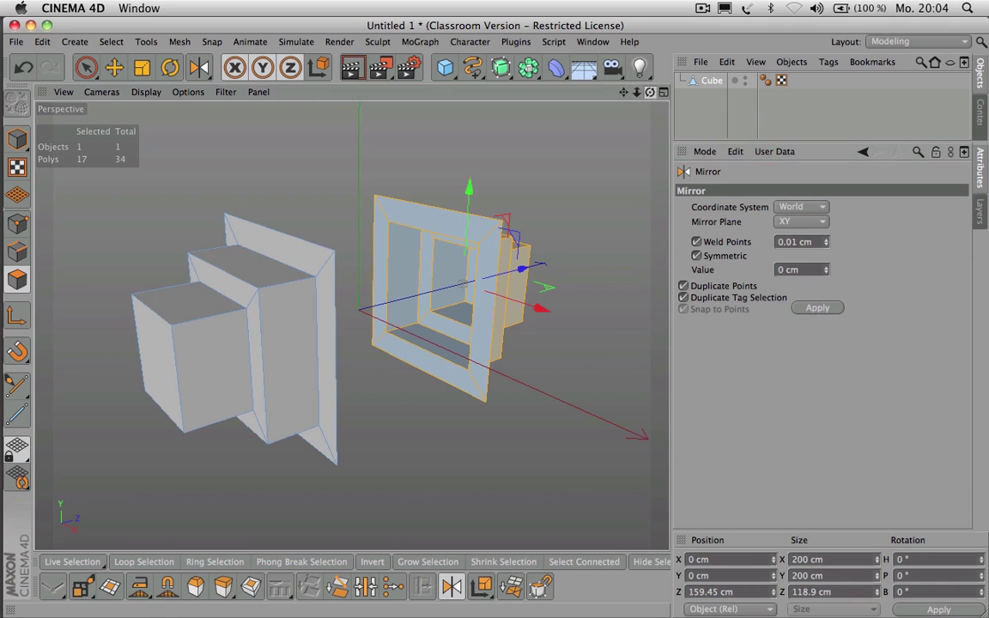
drag(650, 92, 627, 112)
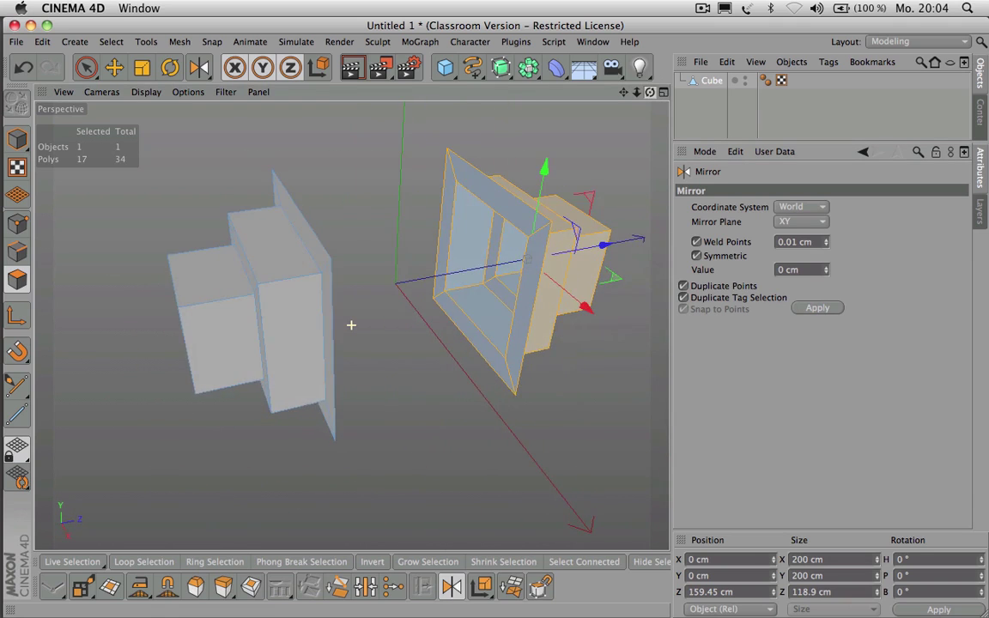
alt+drag(351, 325, 351, 324)
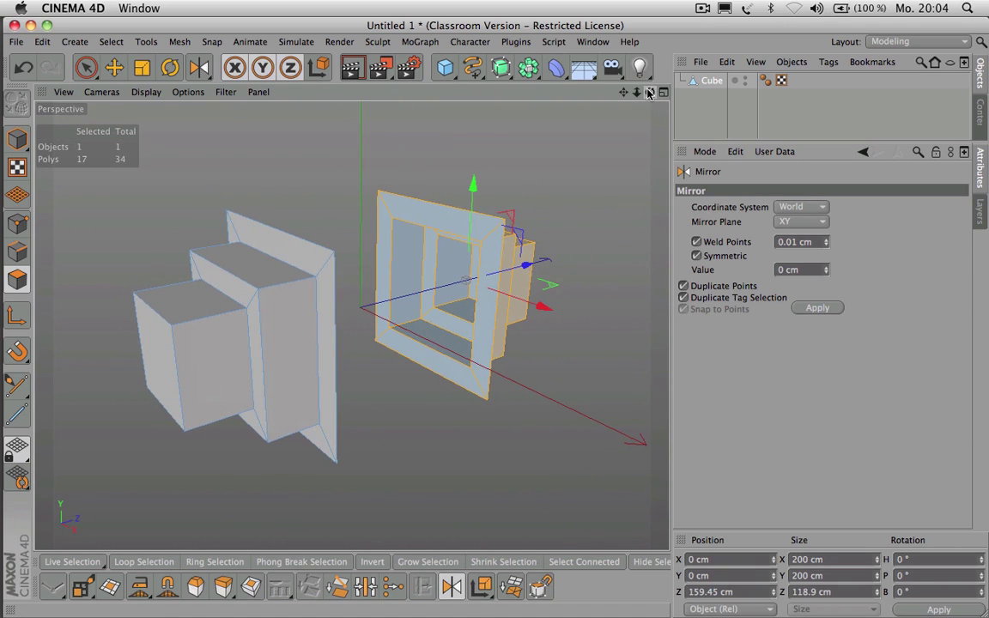
Step: Toggle the Mirror tool's Duplicate Points option off and back on, and undo the world-plane mirror
click(683, 285)
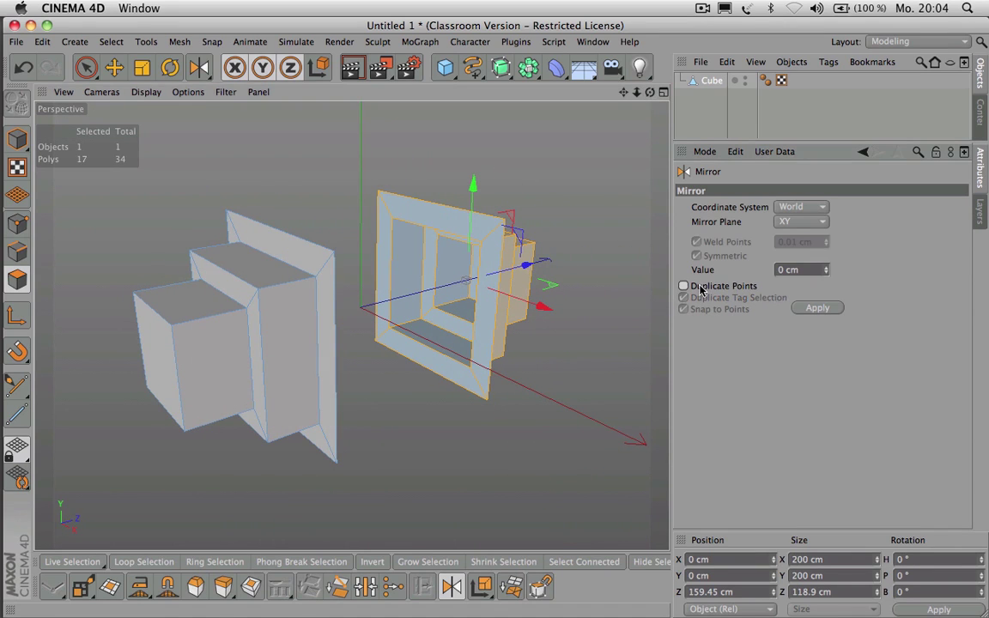
click(684, 286)
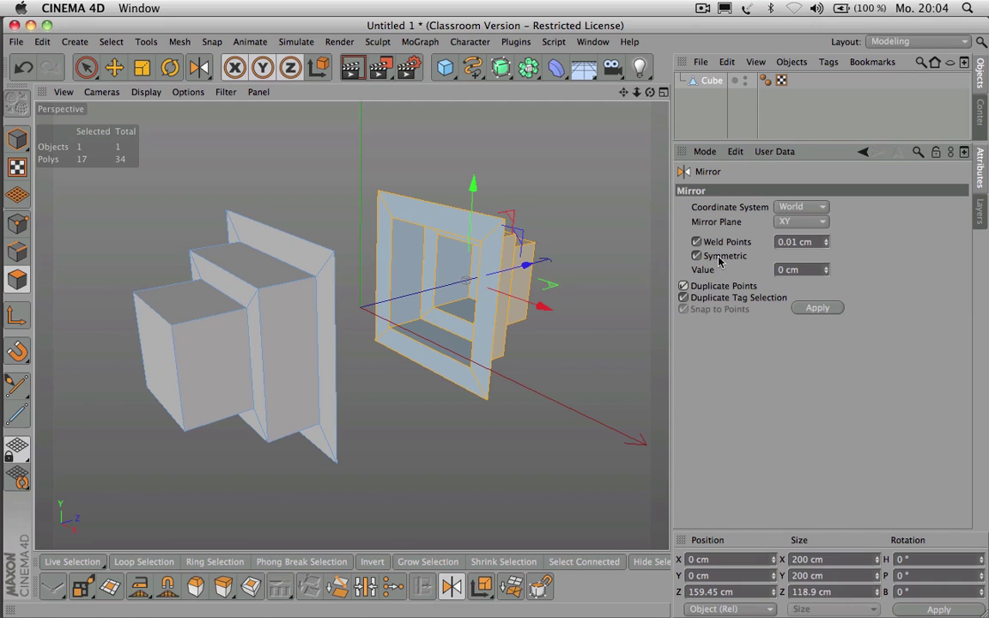
click(683, 286)
click(684, 286)
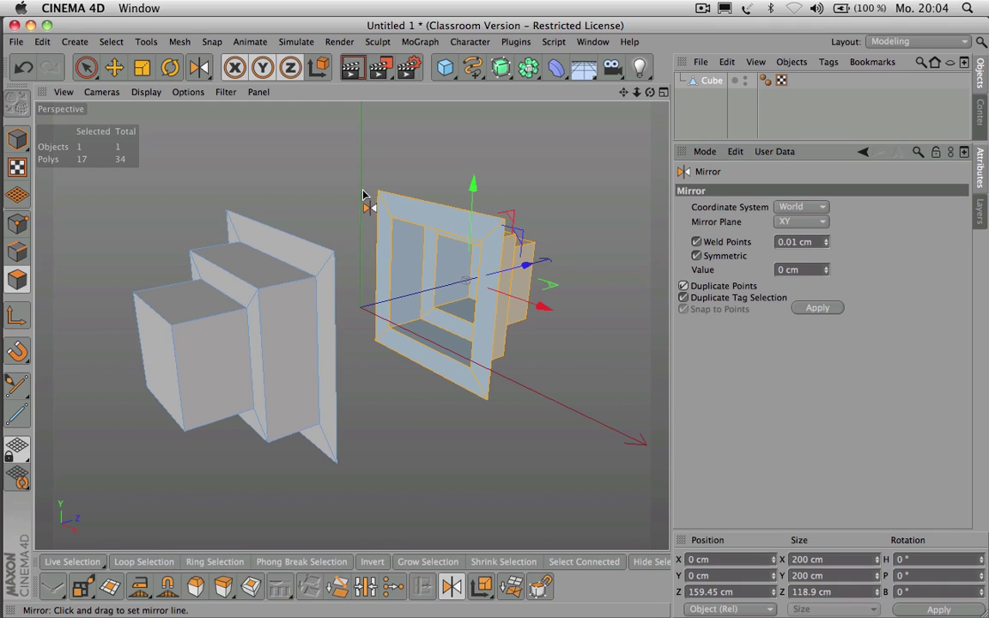
click(683, 286)
click(683, 286)
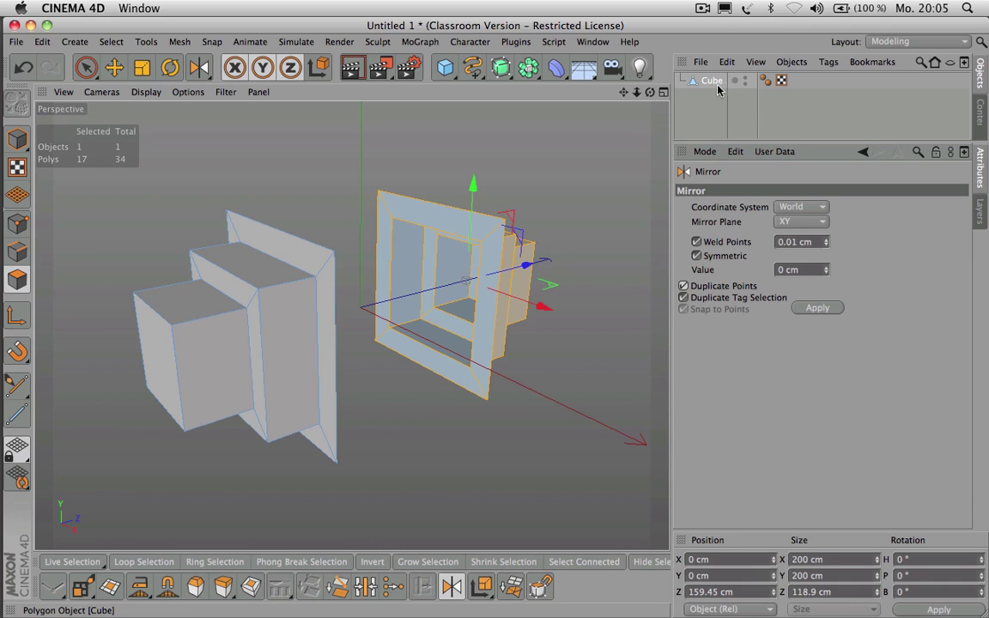
key(super+z)
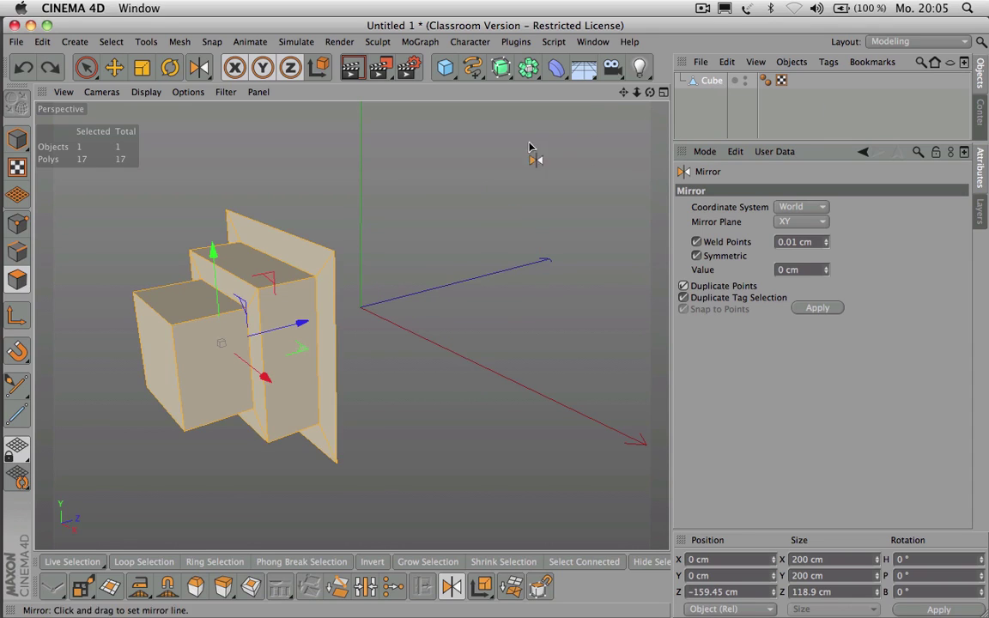
Step: Set the Mirror tool's coordinate system to Screen for the selected stepped block
drag(650, 92, 530, 140)
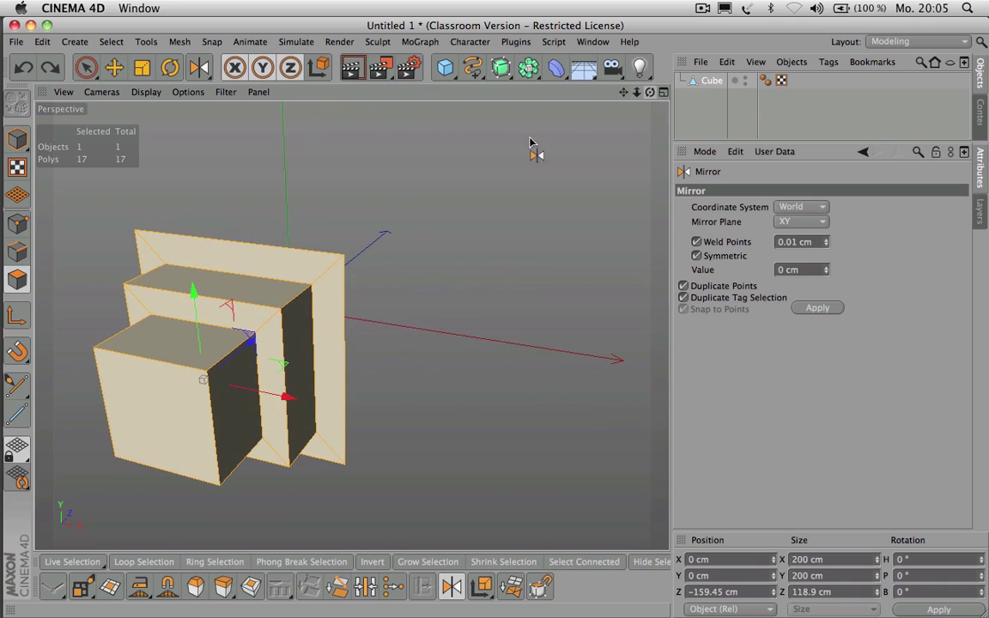
click(180, 42)
mouse_move(211, 122)
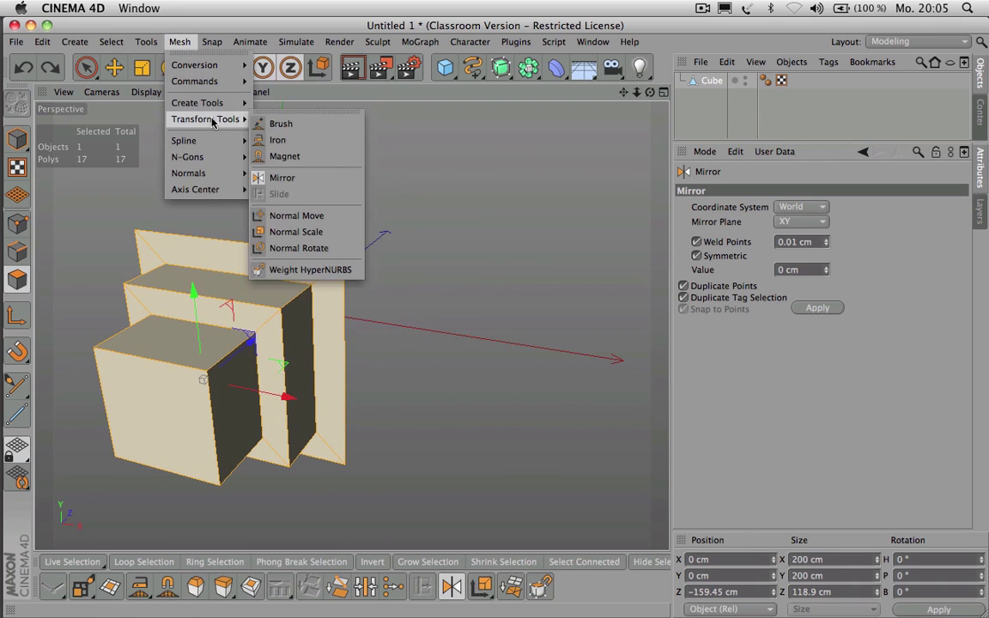
click(283, 178)
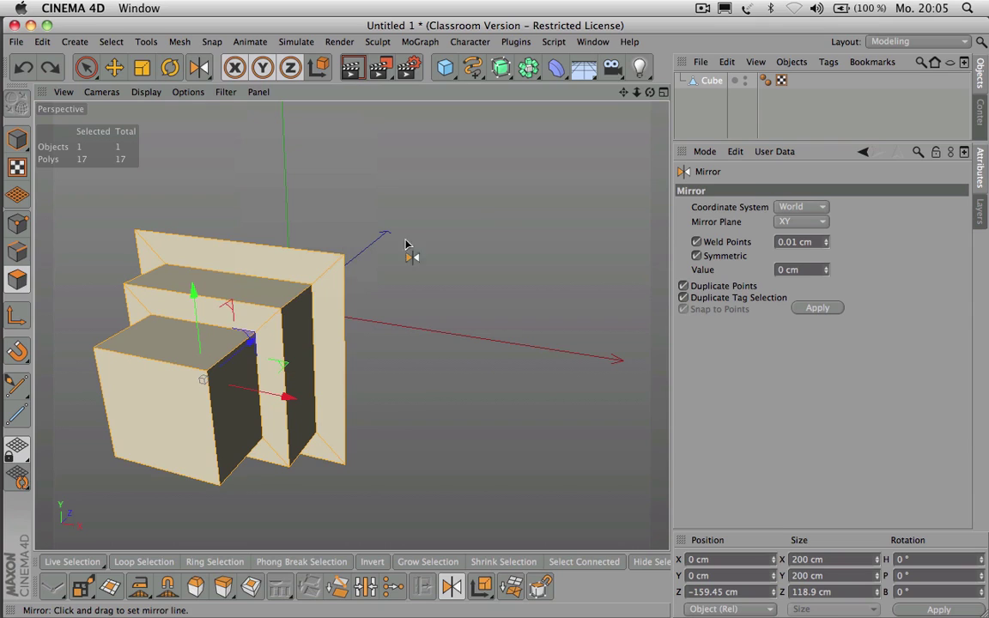
click(786, 206)
click(801, 255)
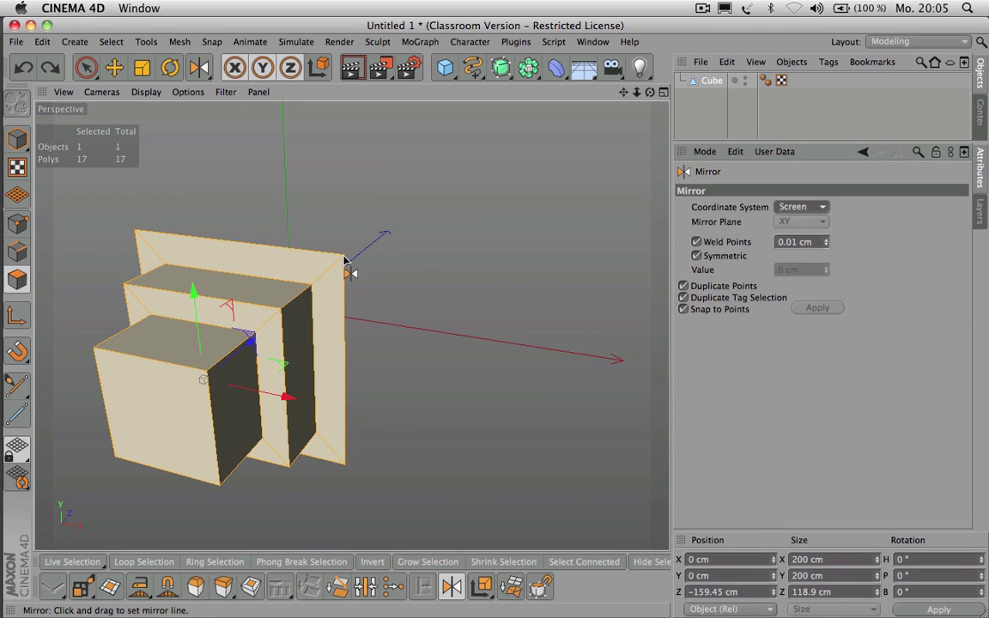
Step: Try mirroring the block across a freehand line at the base plate's upper corner in the perspective view, and undo it
drag(379, 240, 348, 262)
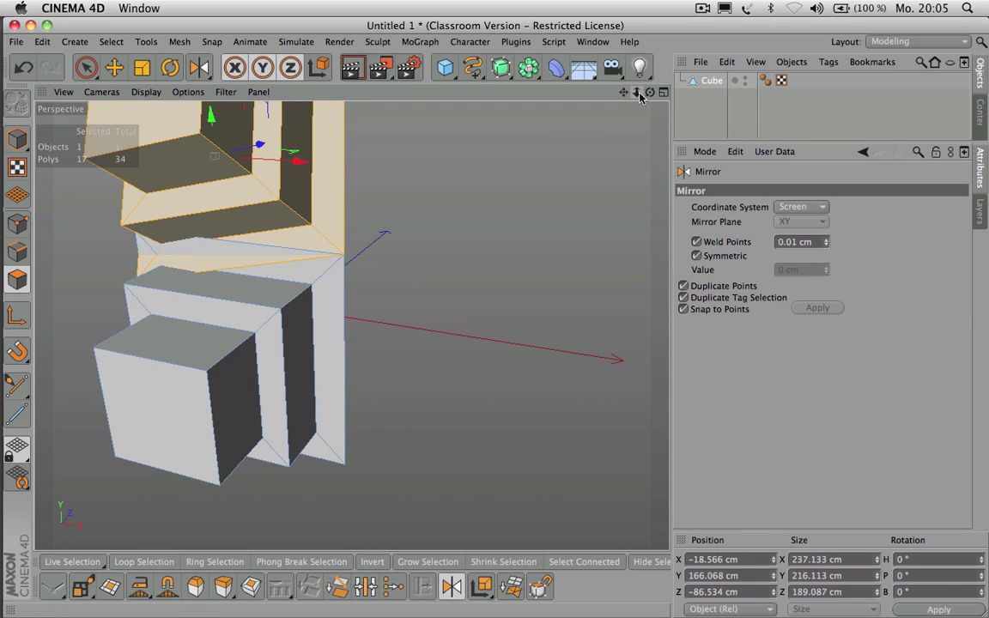
drag(649, 92, 549, 83)
drag(351, 324, 351, 326)
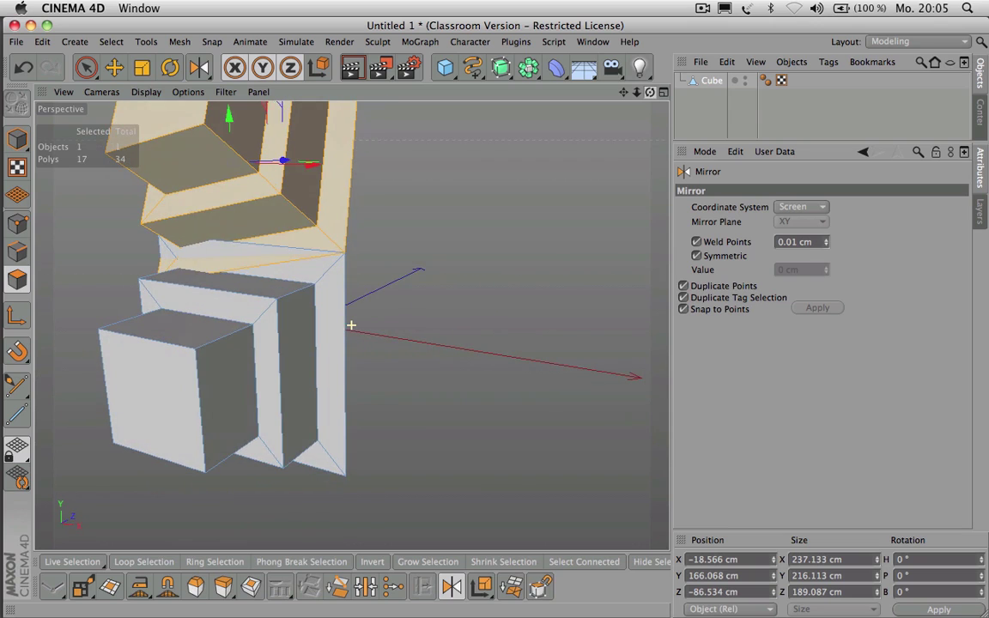
key(super+z)
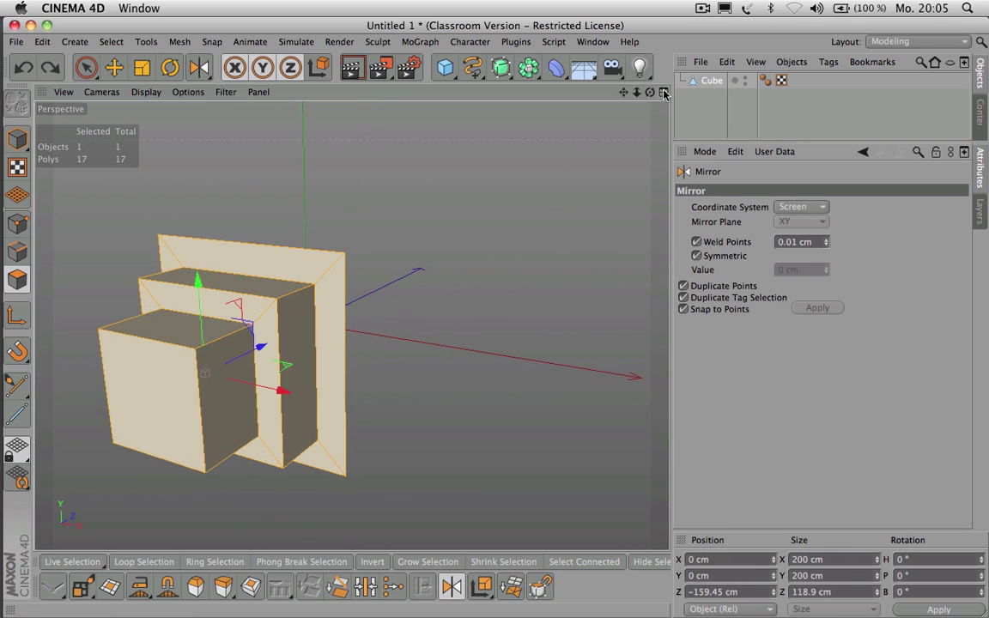
Step: Show all four views and mirror the block upward across a line above it in the front view, to about Y 297 cm
drag(650, 92, 582, 92)
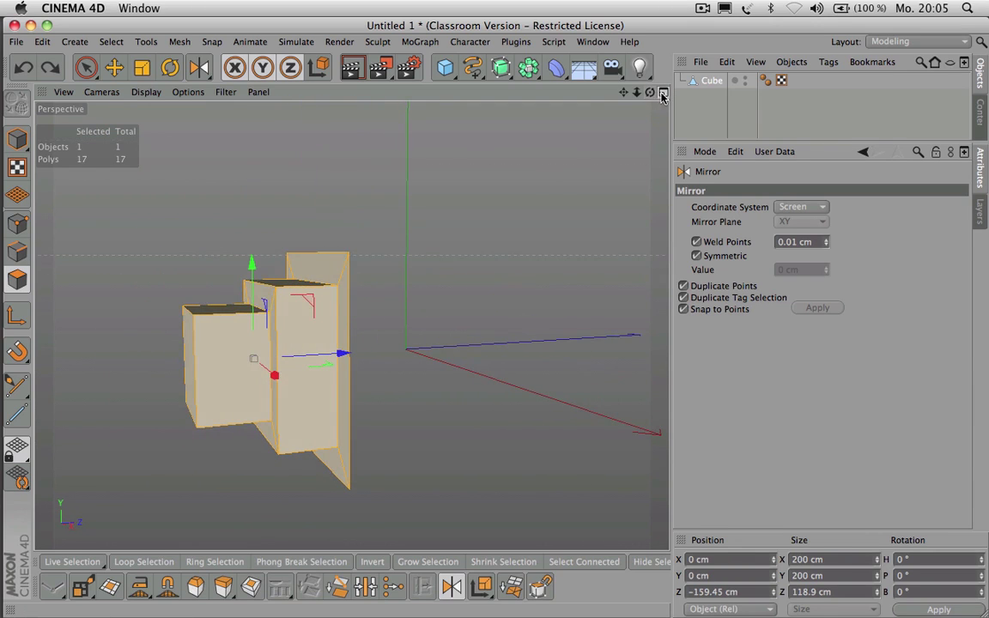
click(663, 94)
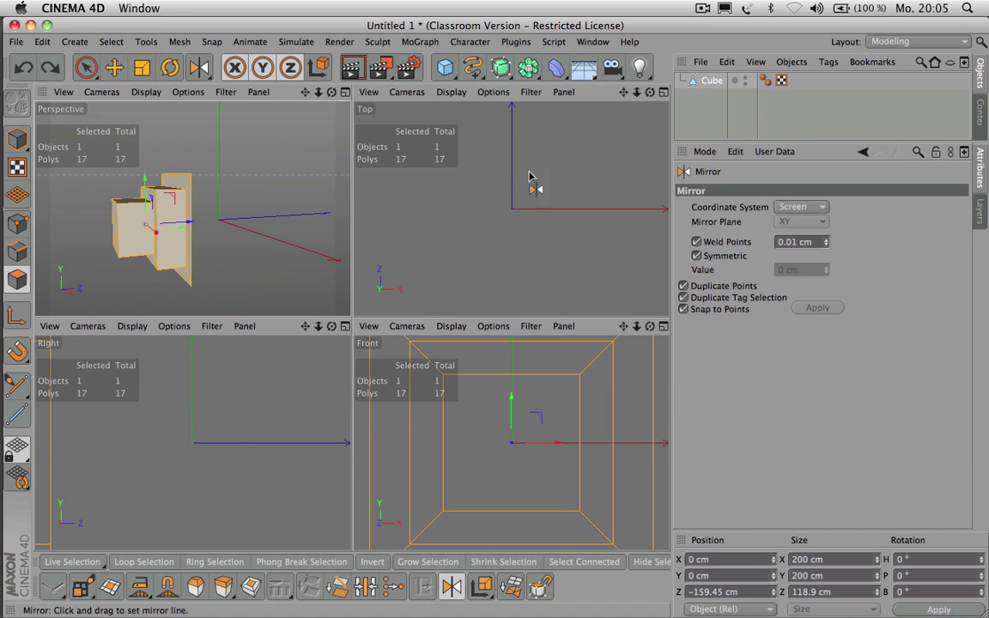
drag(636, 326, 549, 327)
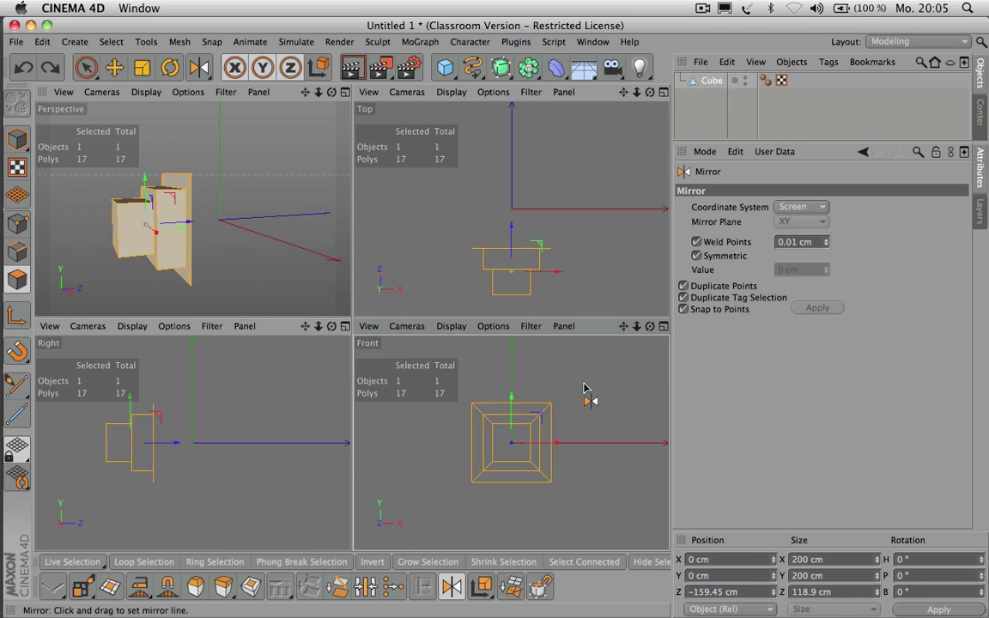
drag(584, 389, 588, 393)
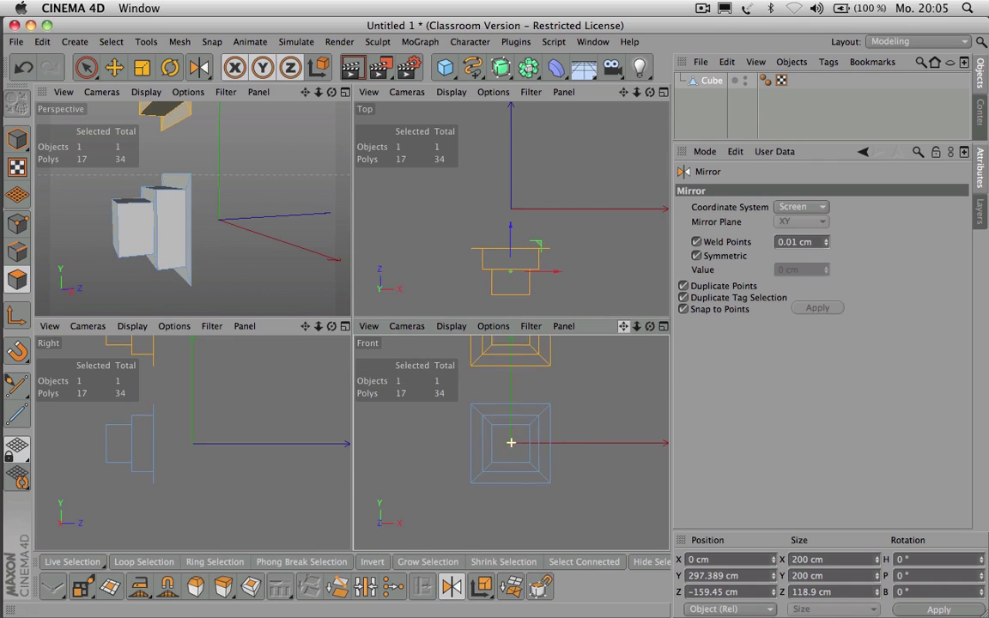
Step: Mirror the selected upper block upward again in the front view, placing the copy at about Y 599 cm
drag(623, 326, 590, 377)
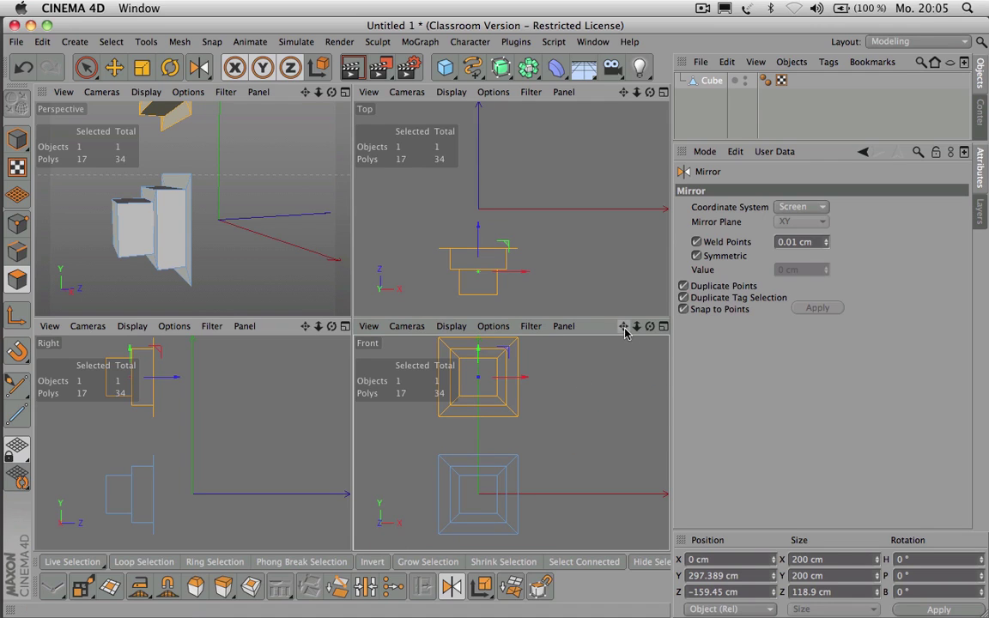
drag(624, 328, 629, 429)
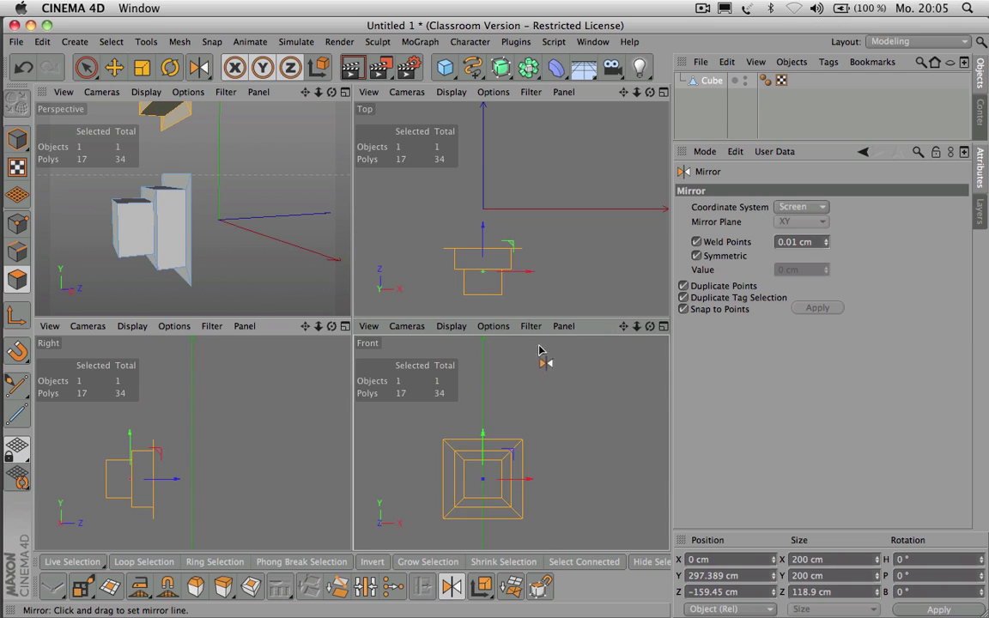
drag(528, 357, 513, 422)
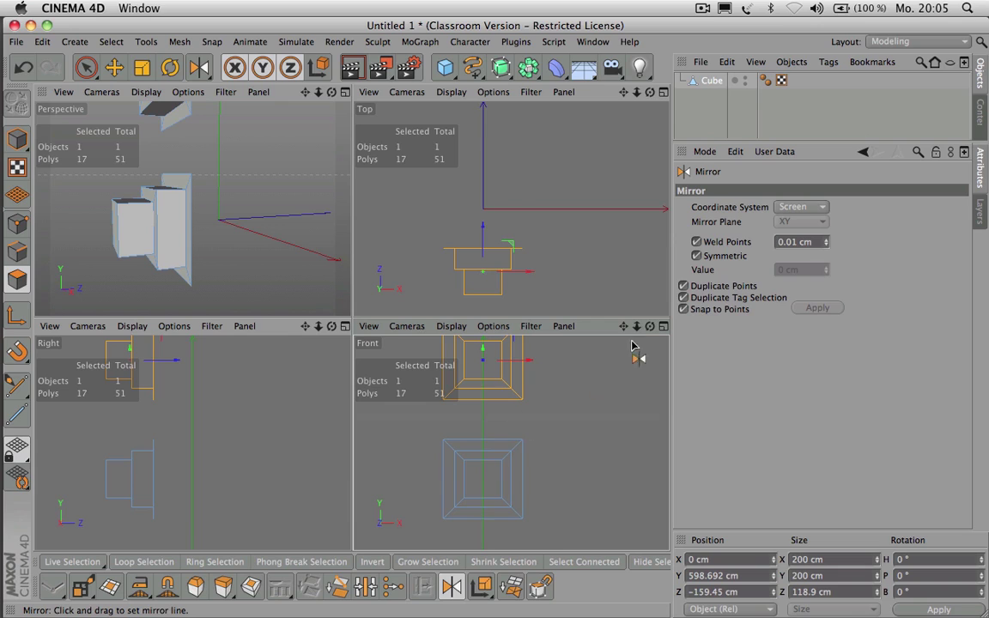
Step: Mirror the topmost block sideways in the front view to about X 305 cm, and maximize the perspective view
drag(624, 328, 605, 369)
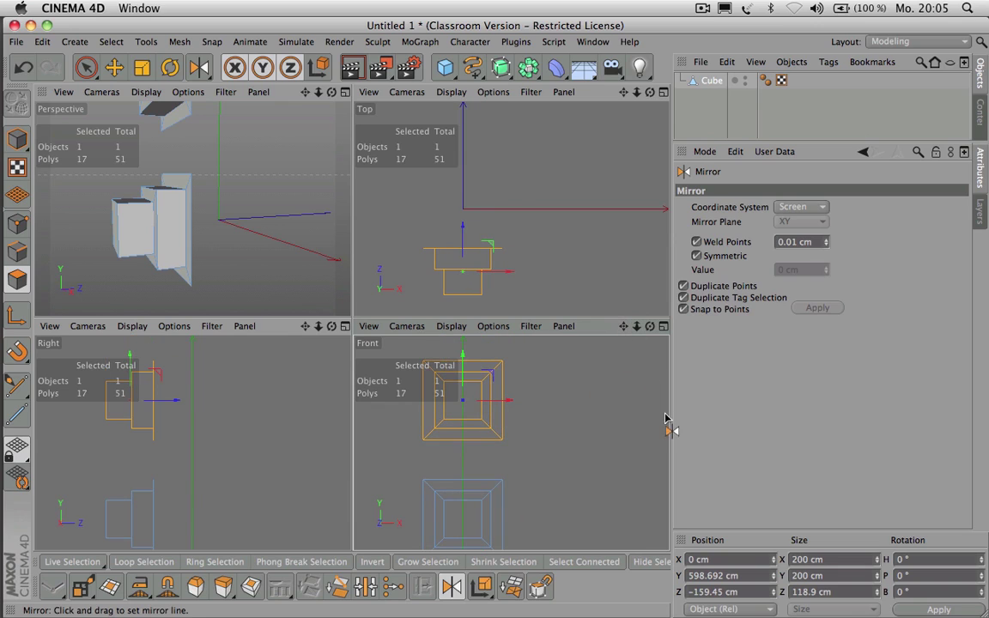
drag(656, 418, 523, 414)
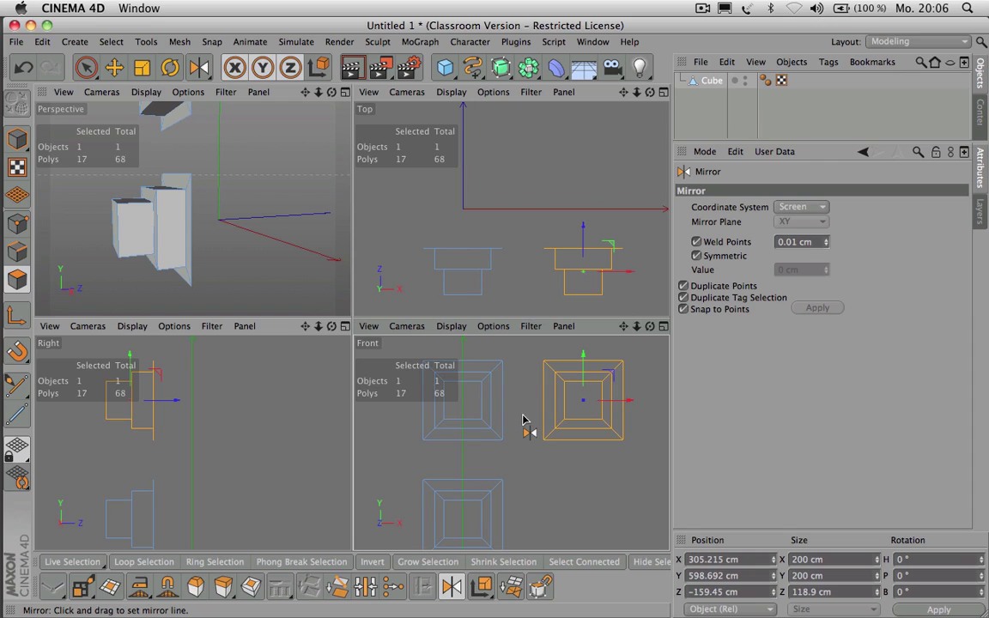
click(345, 92)
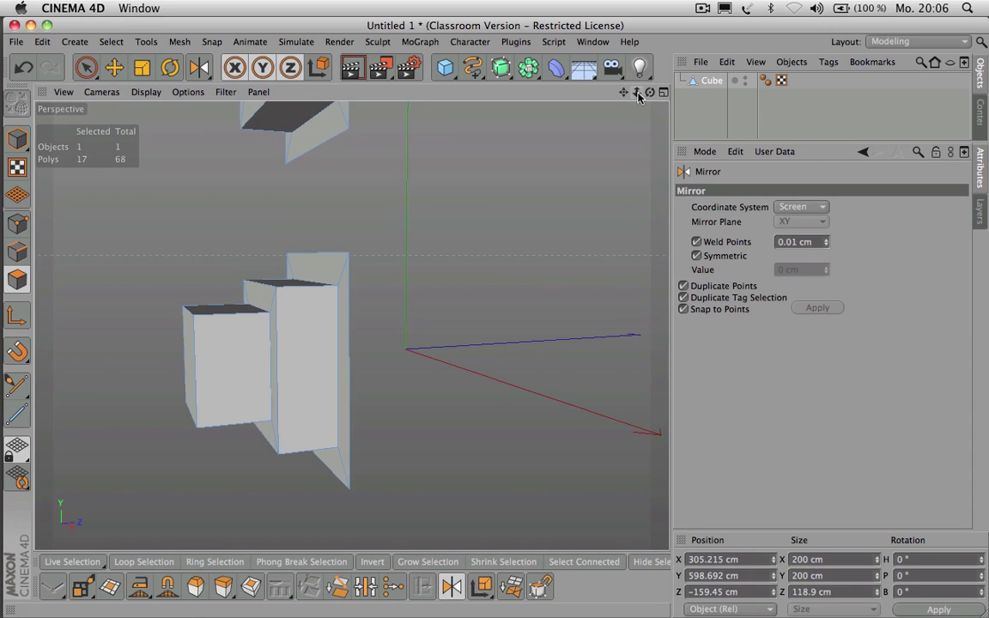
Step: Try mirroring all polygons of the block arrangement across the XY plane in the Object coordinate system, and undo it
drag(637, 93, 352, 326)
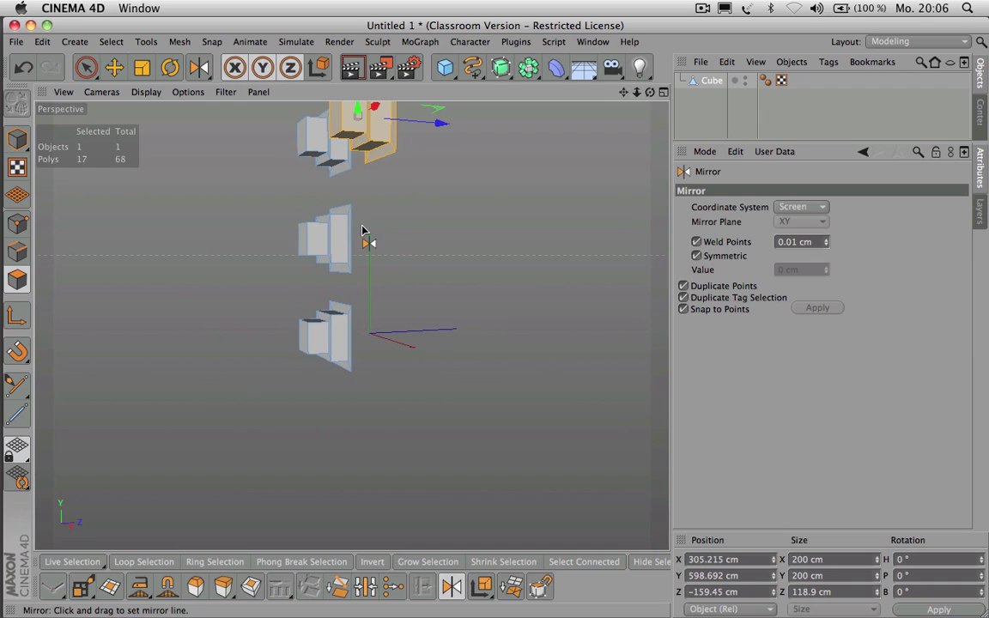
key(ctrl+a)
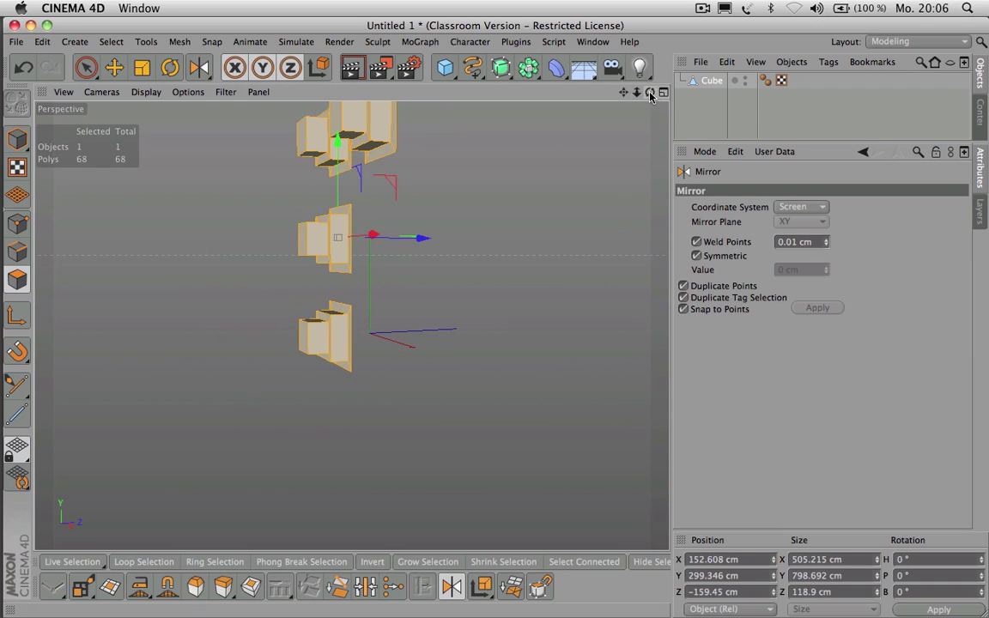
drag(650, 92, 352, 326)
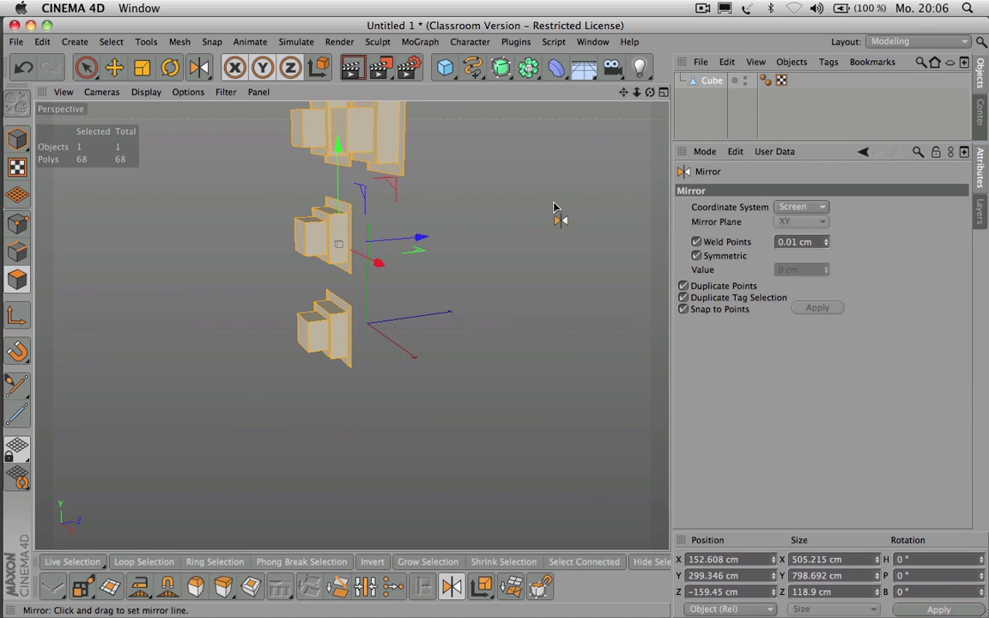
click(798, 207)
click(790, 220)
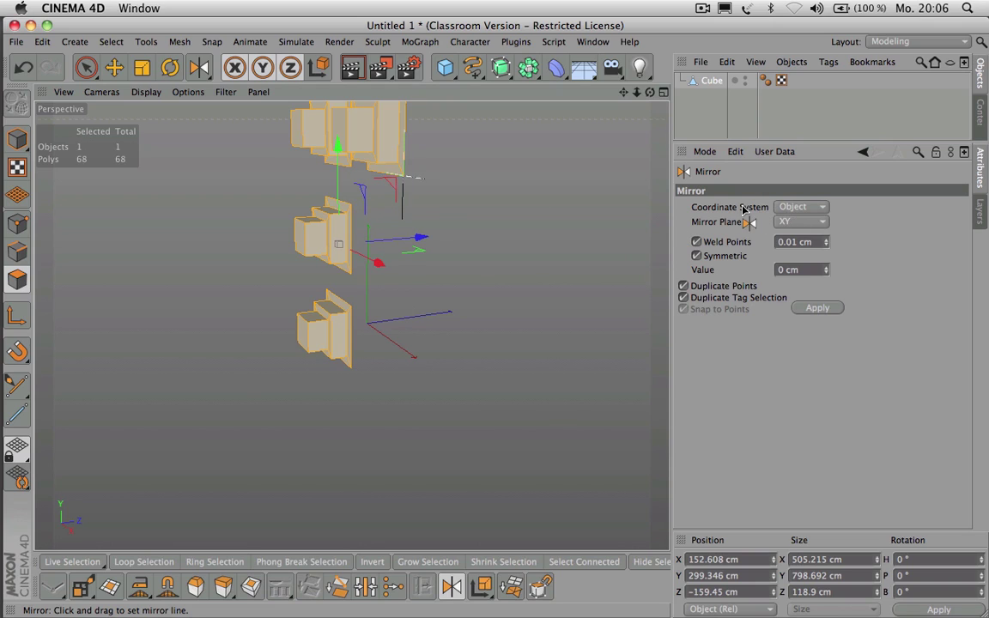
click(405, 180)
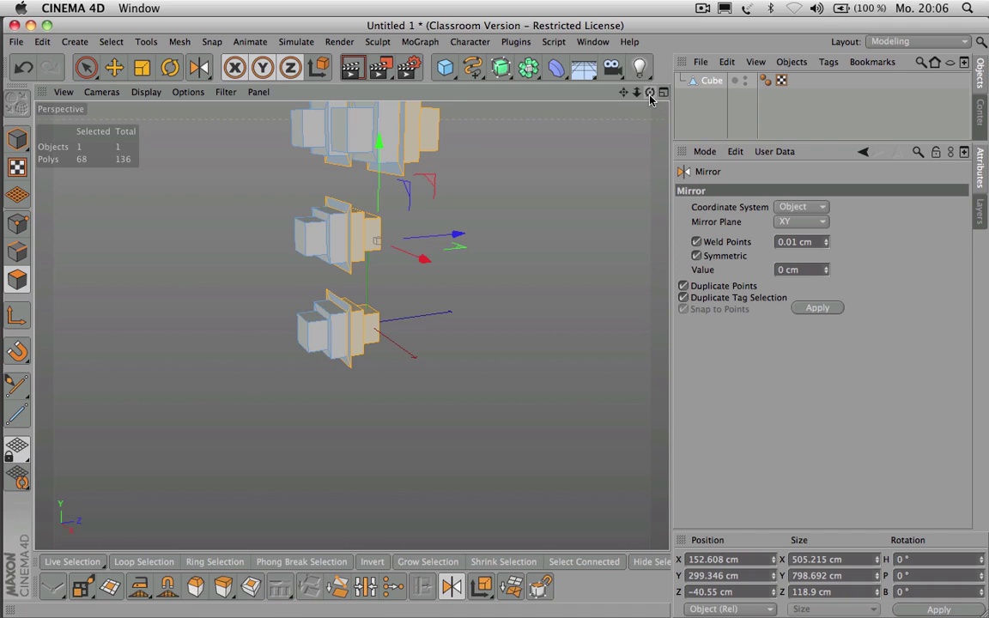
mouse_move(650, 92)
mouse_down()
mouse_move(536, 98)
mouse_move(650, 92)
mouse_up()
key(ctrl+z)
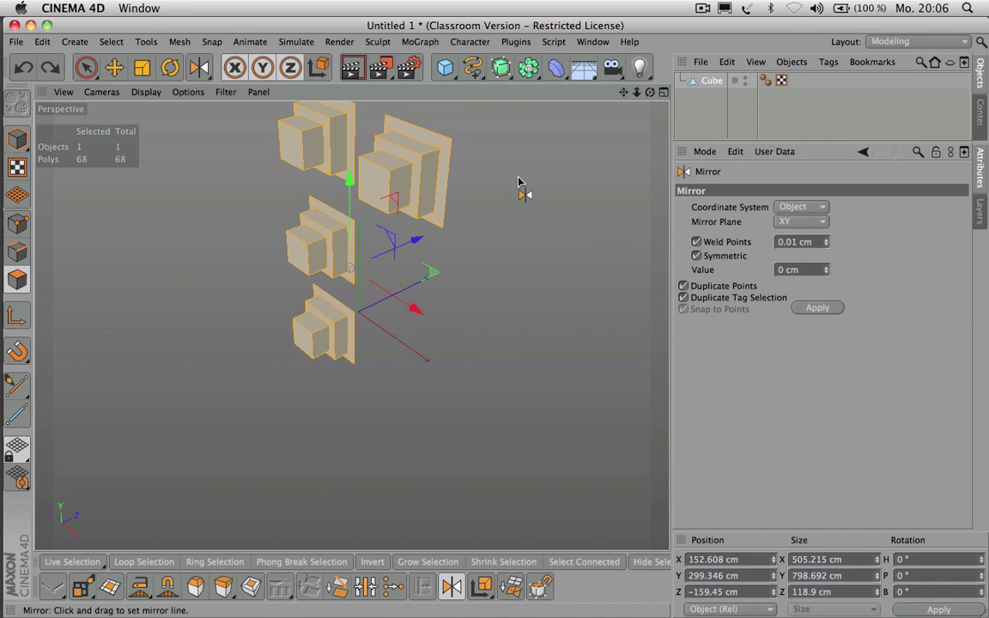
Step: Set the mirror plane to ZY and mirror all blocks sideways, placing the copies at about X 658 cm
click(820, 222)
click(784, 252)
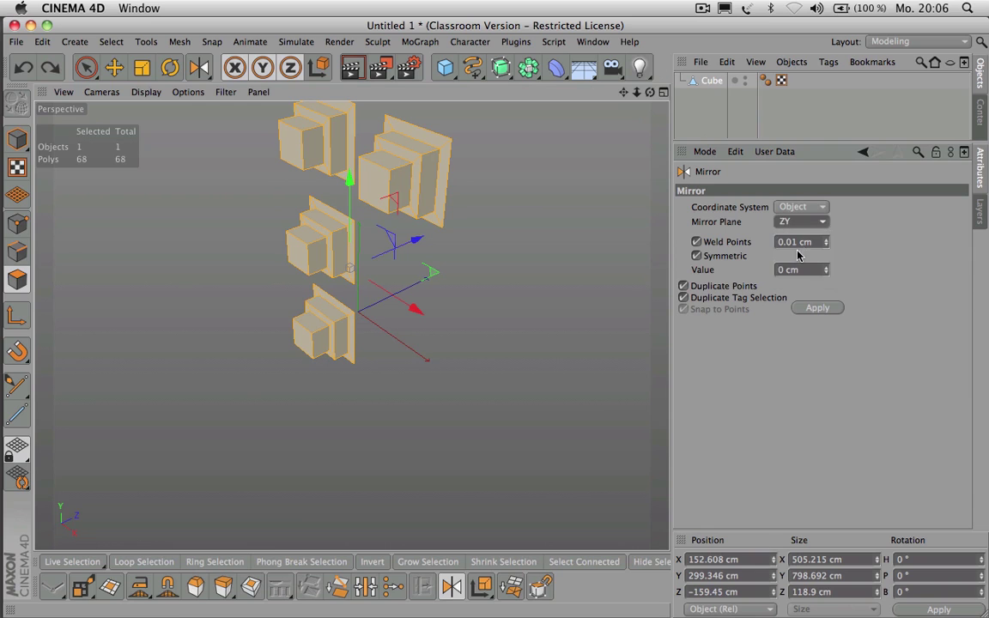
drag(445, 237, 448, 247)
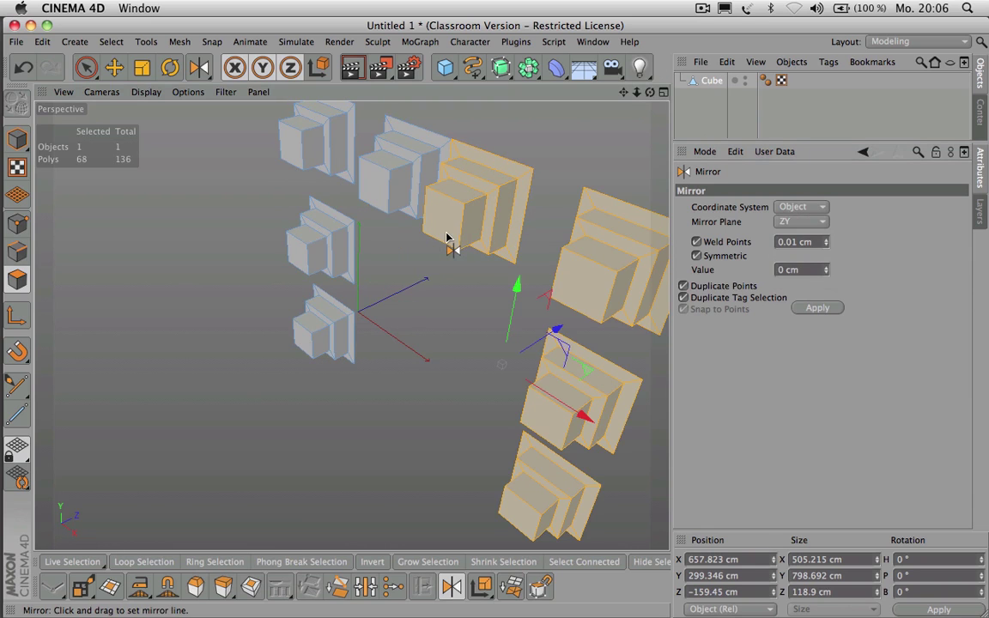
drag(650, 92, 599, 161)
Step: Set the mirror plane to XZ, mirror the selected blocks vertically to about Y 902 cm, and deselect the object
click(784, 224)
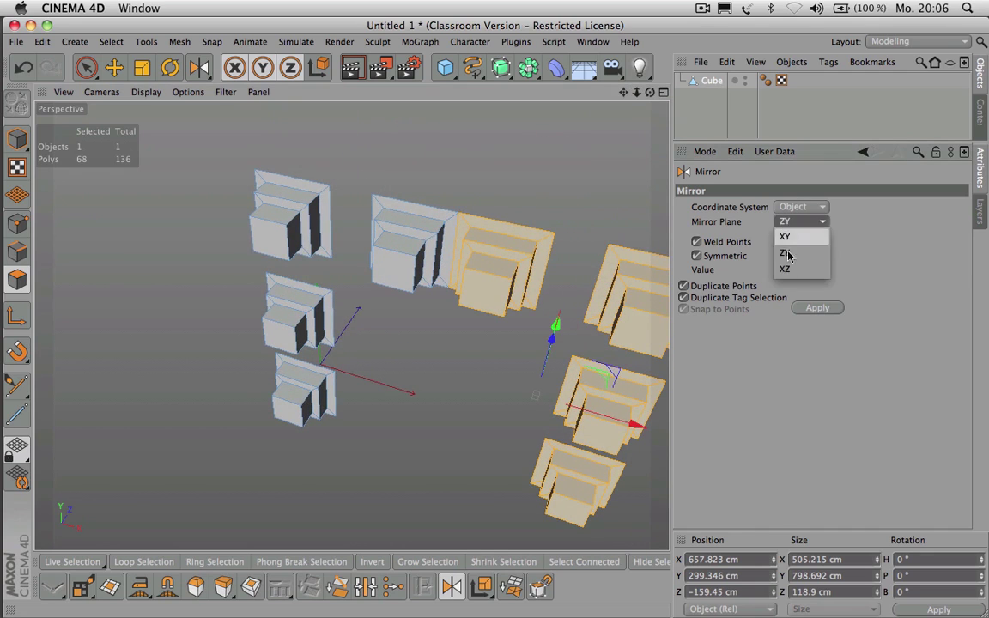
click(788, 252)
drag(486, 191, 467, 214)
drag(637, 96, 577, 98)
click(698, 106)
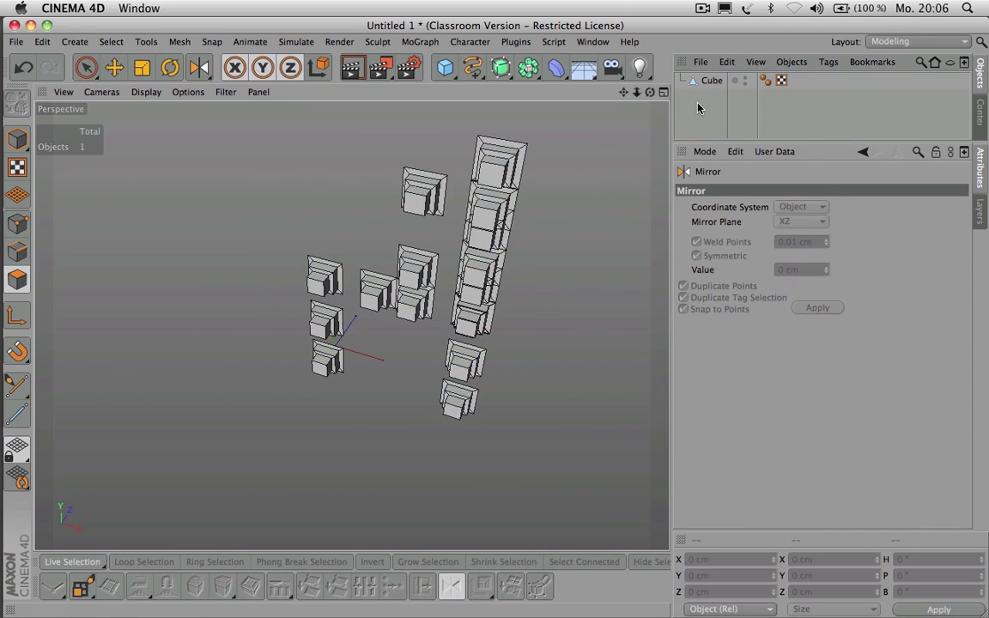
Step: Undo all the mirroring and extruding on the cube and remove it to empty the scene
key(space)
key(super+z)
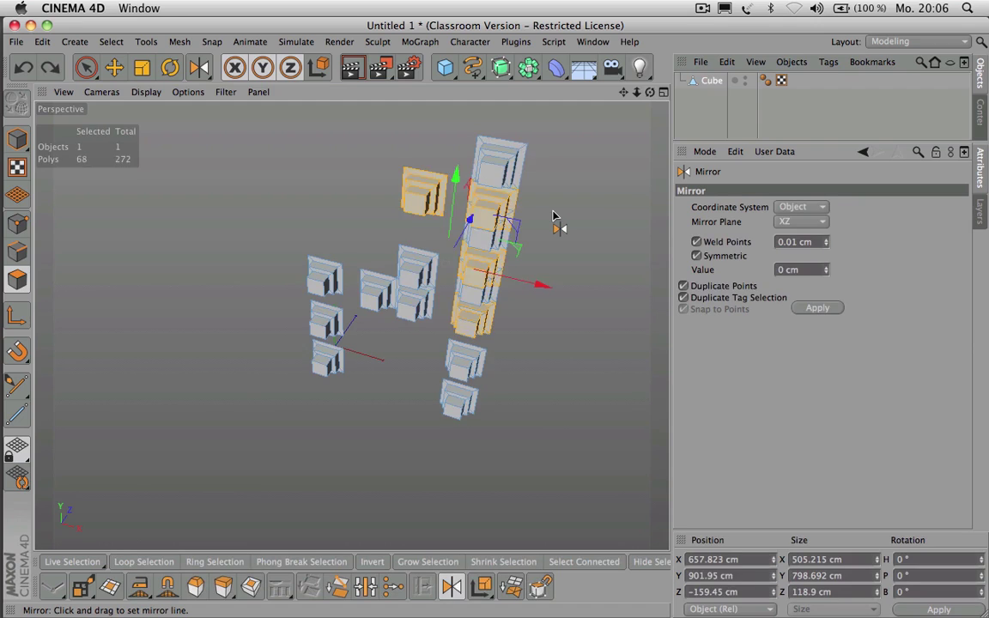
key(super+z)
key(super+z)
key(super+z)
key(super+z)
key(super+z)
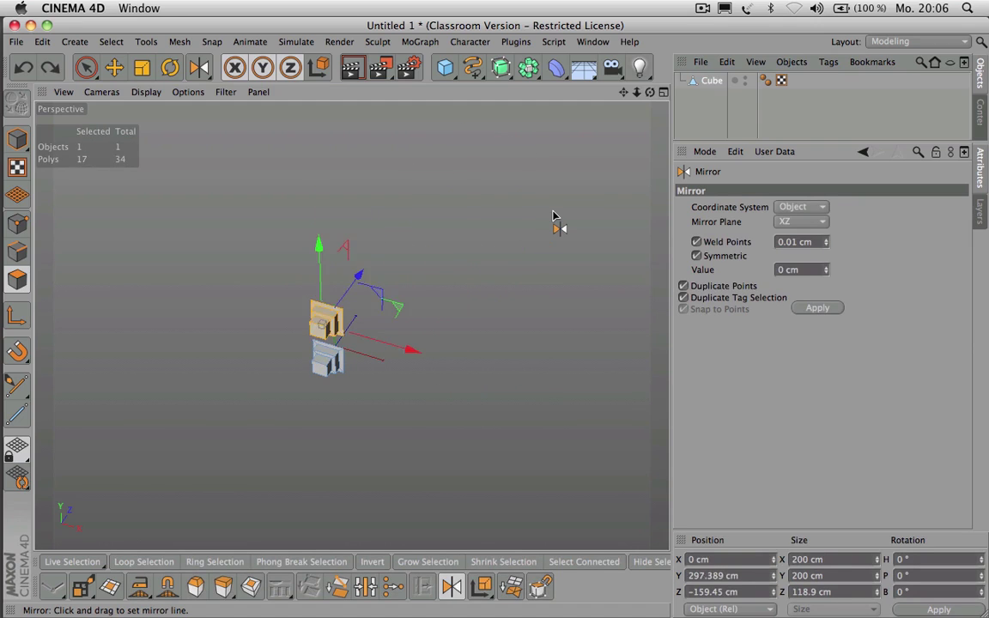
key(super+z)
key(super+z)
key(super+z)
key(super+z)
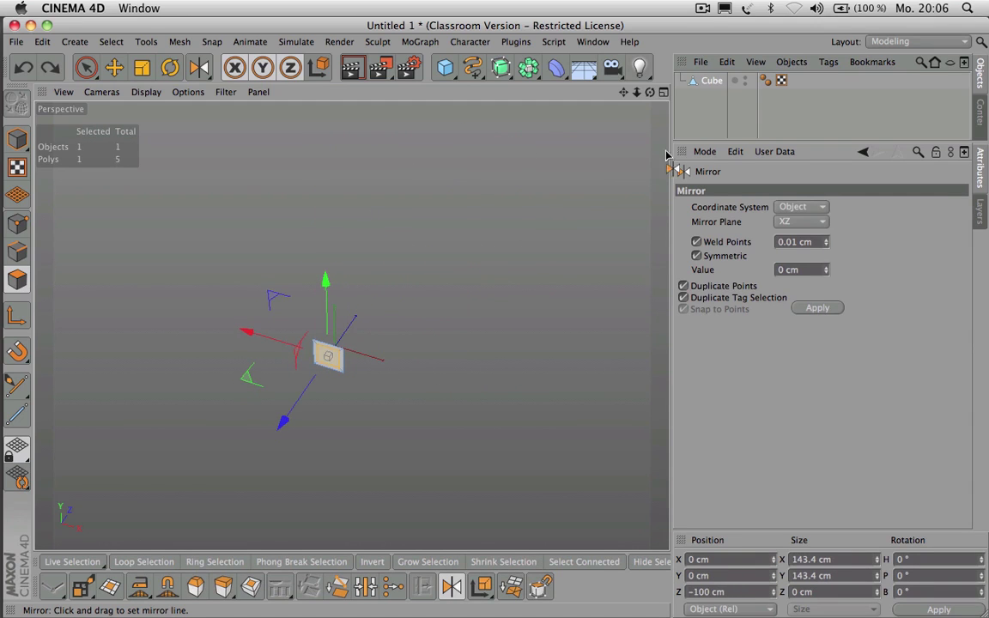
key(super+z)
key(super+z)
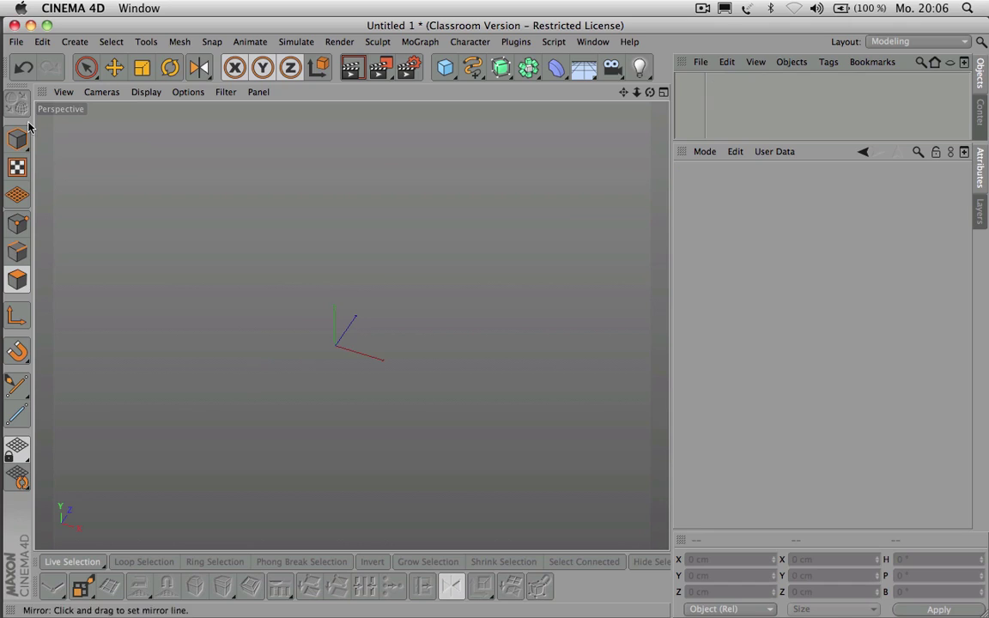
click(182, 42)
mouse_move(210, 69)
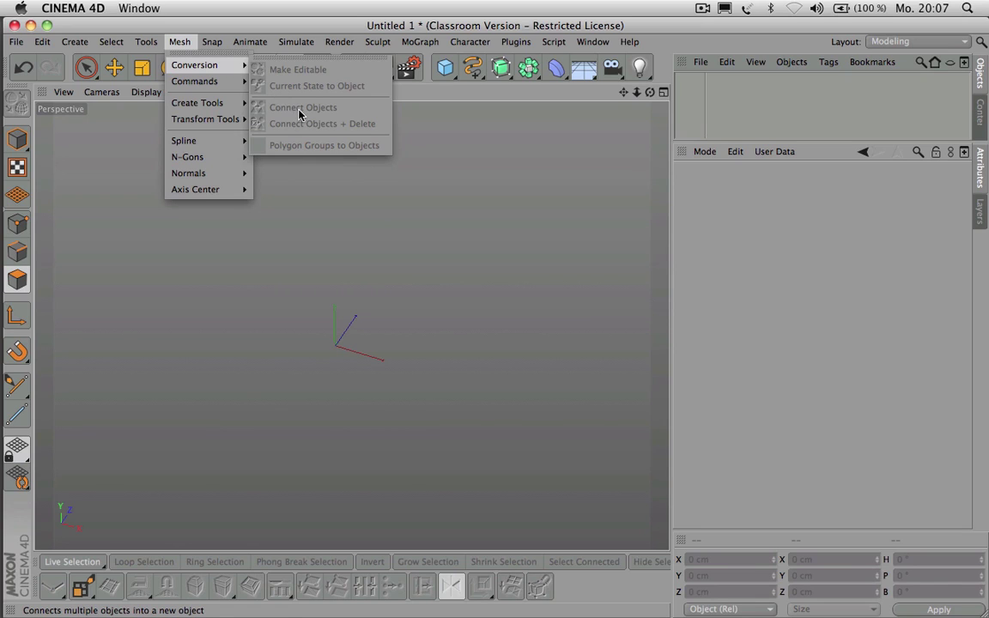
click(568, 81)
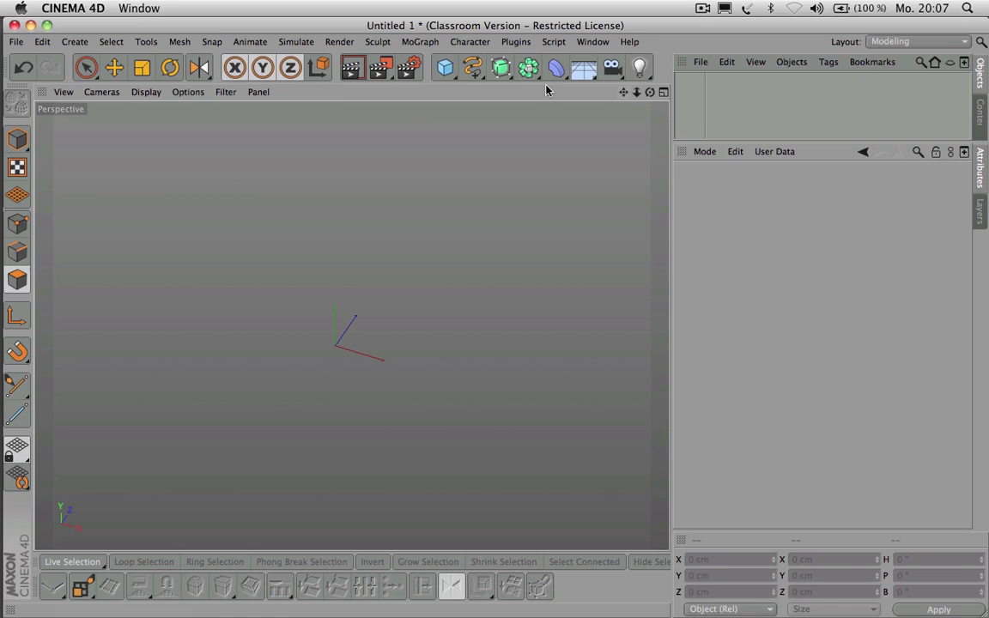
Step: Add a cube and a cylinder primitive to the scene
click(445, 69)
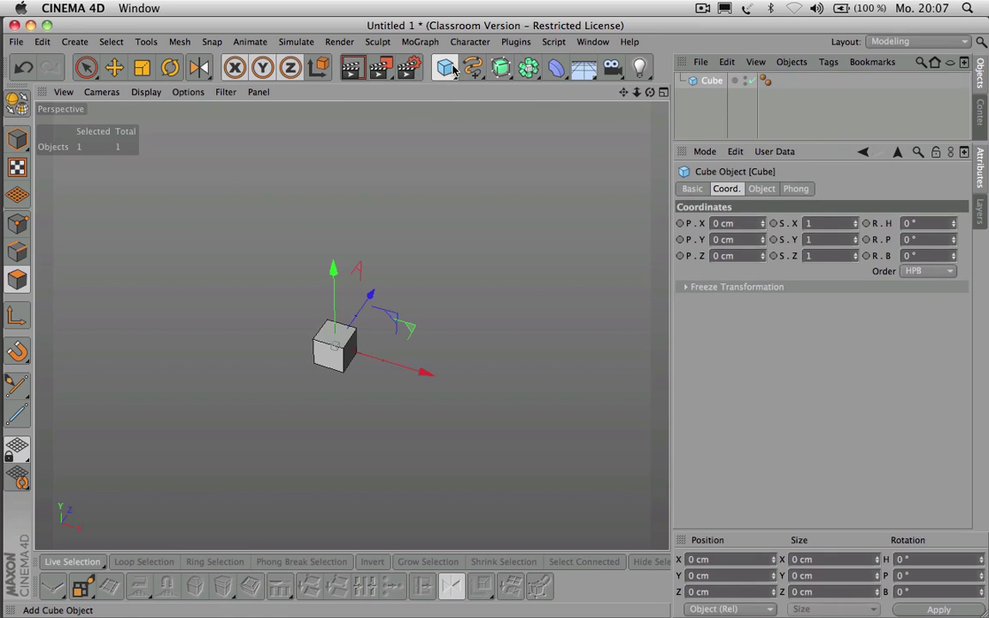
click(446, 68)
click(750, 102)
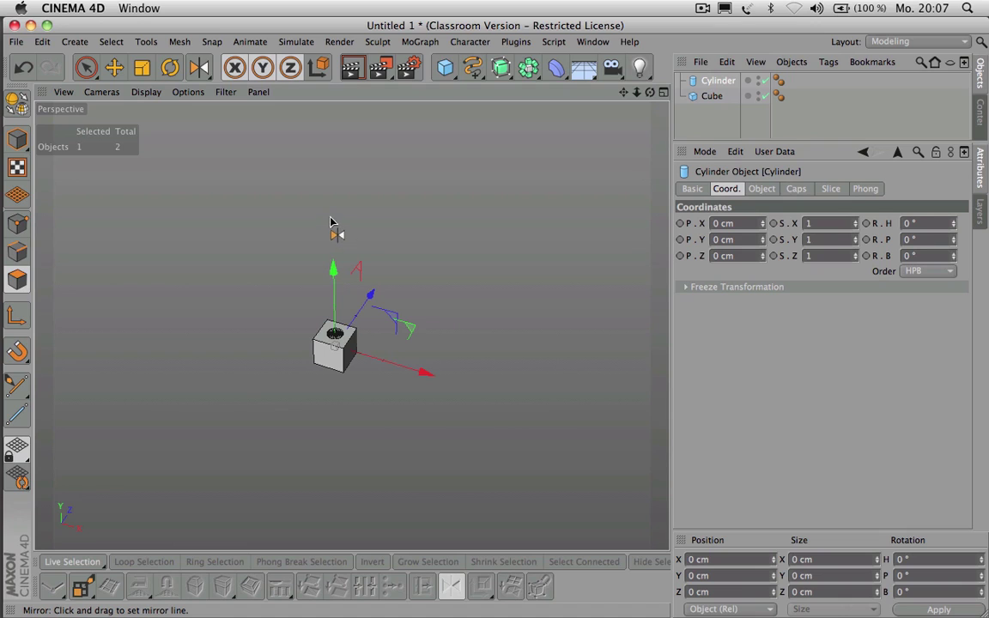
Step: Switch to model mode and move the cylinder up above the cube to about Y 354 cm
click(17, 138)
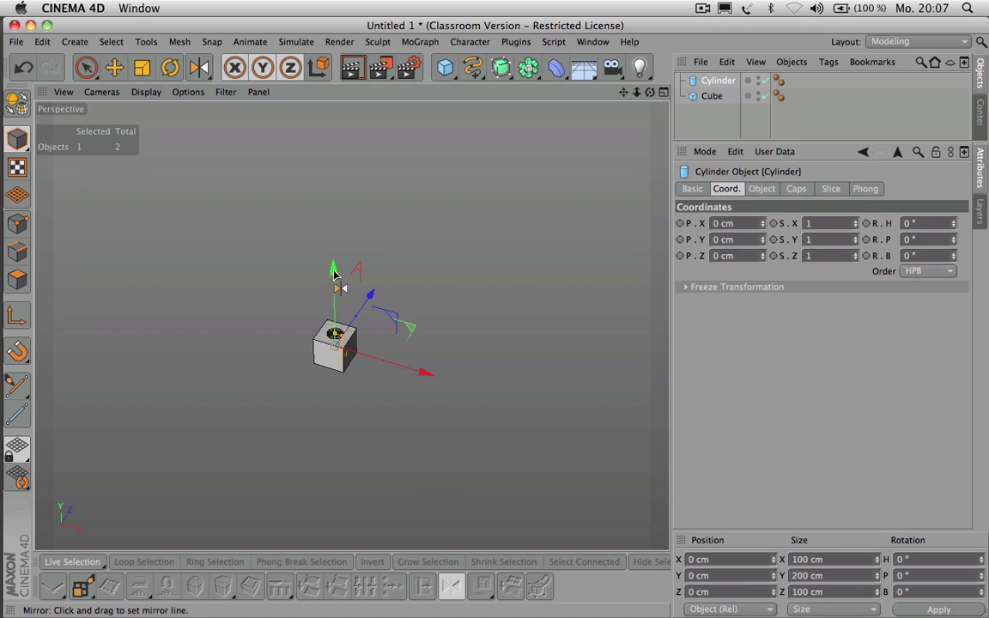
click(114, 67)
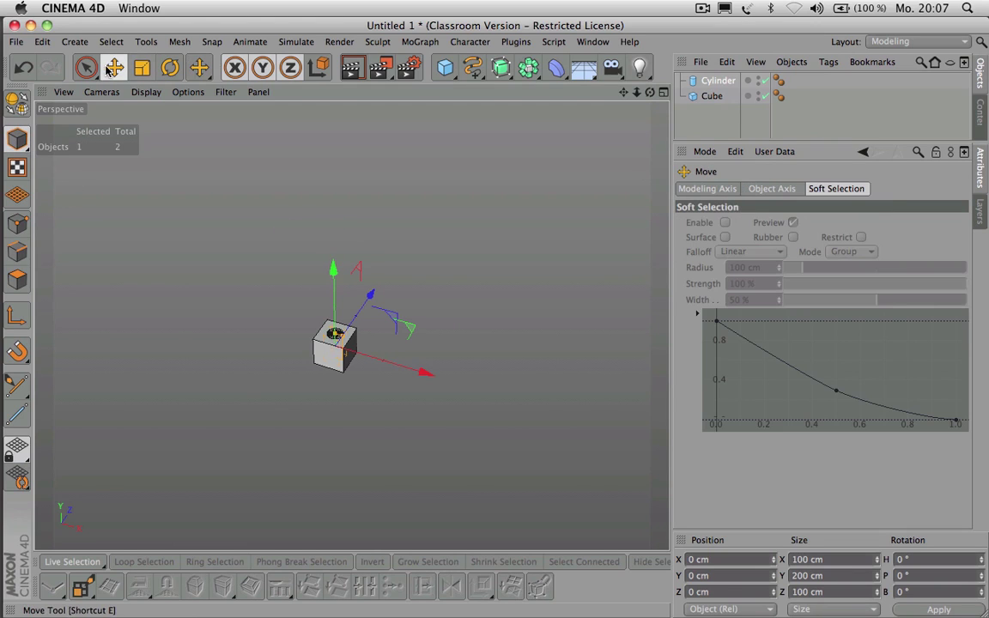
drag(333, 270, 333, 228)
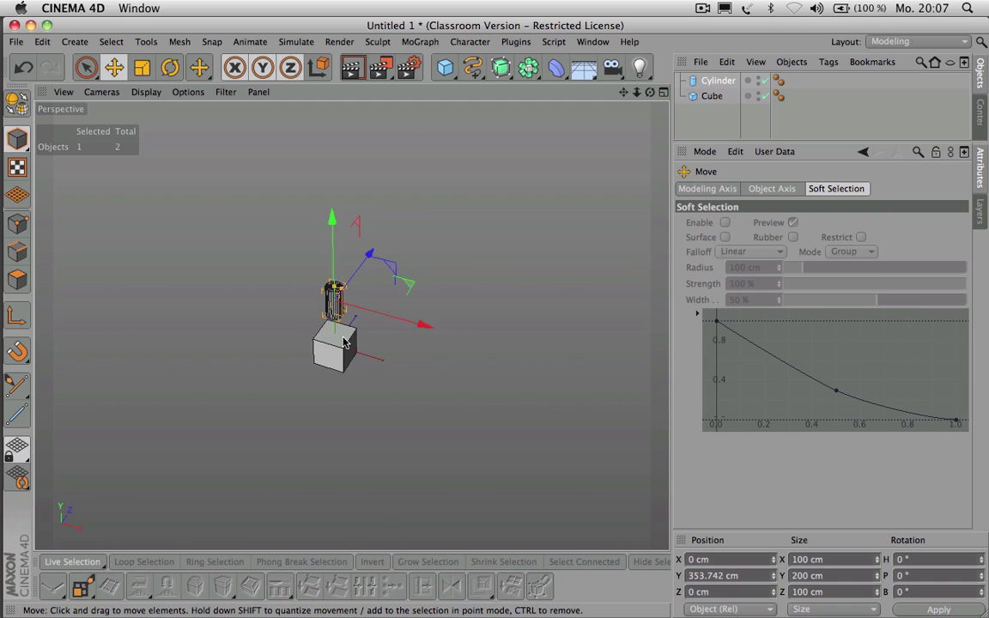
key(h)
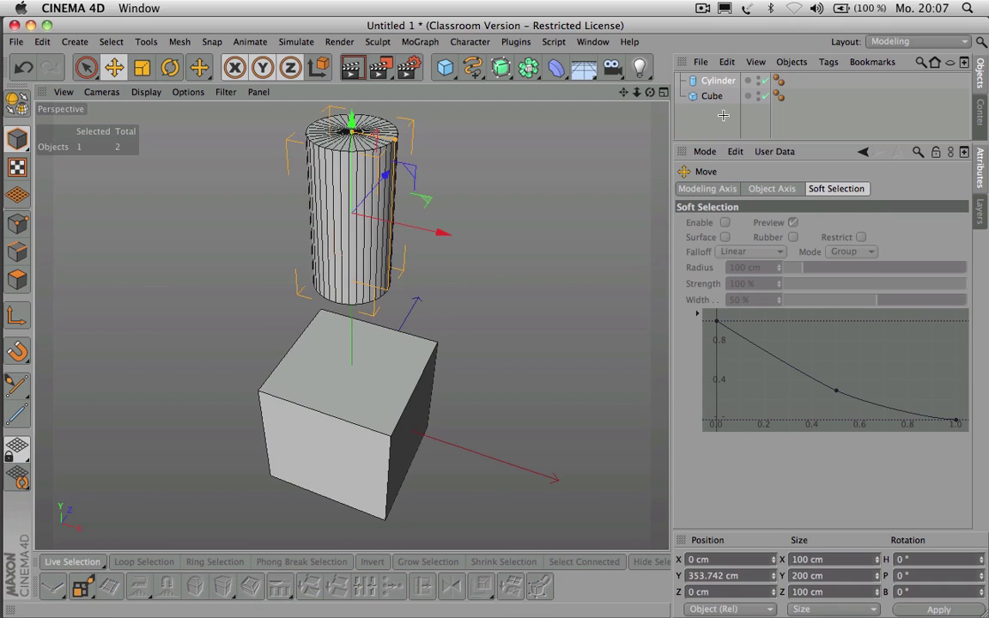
Step: Try merging the parametric cylinder and cube with Connect Objects + Delete, and undo it
drag(723, 115, 711, 80)
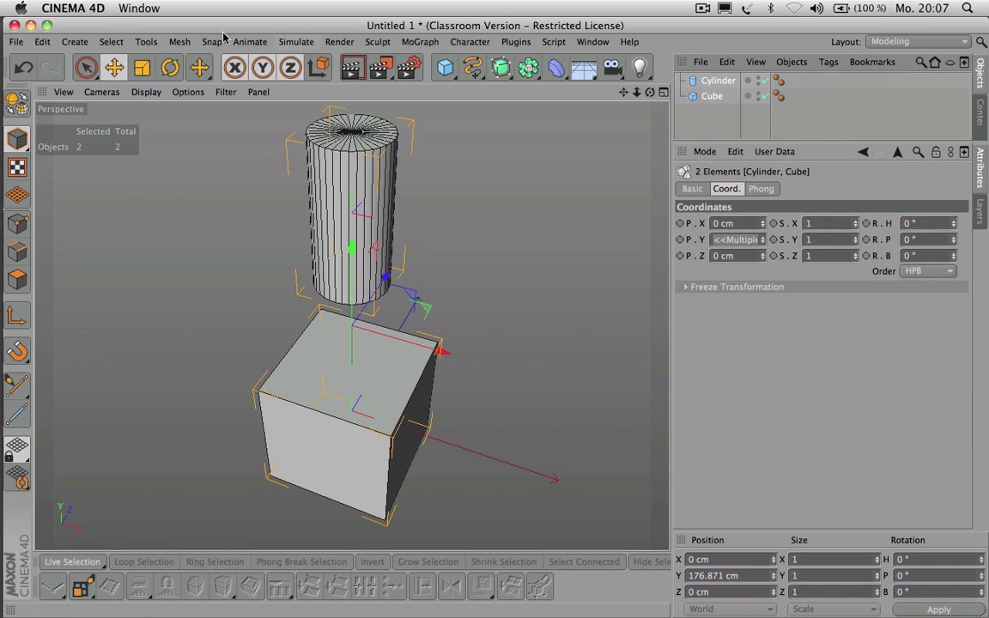
click(179, 44)
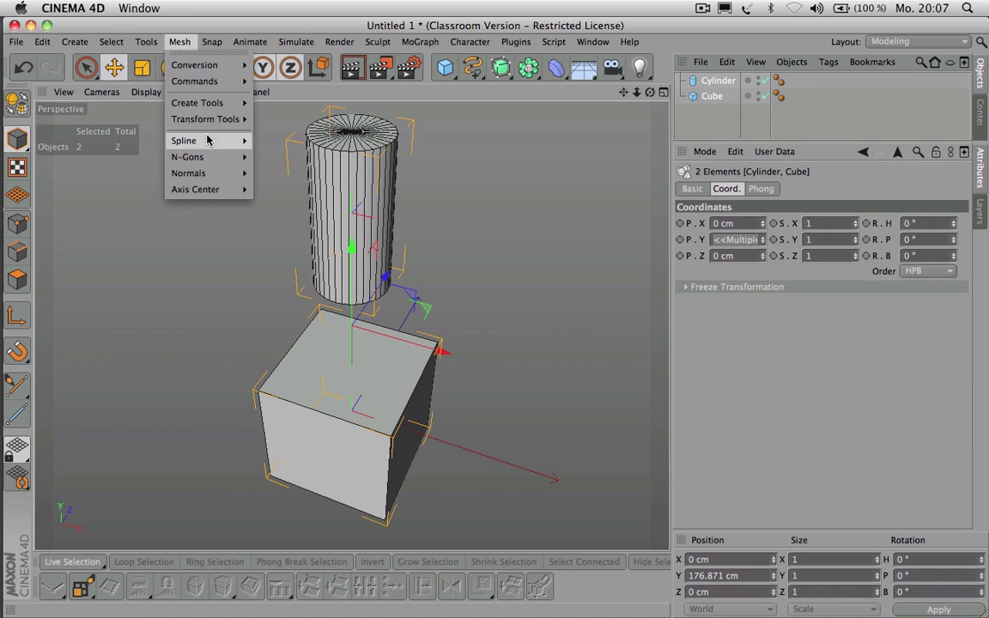
mouse_move(204, 86)
mouse_move(213, 66)
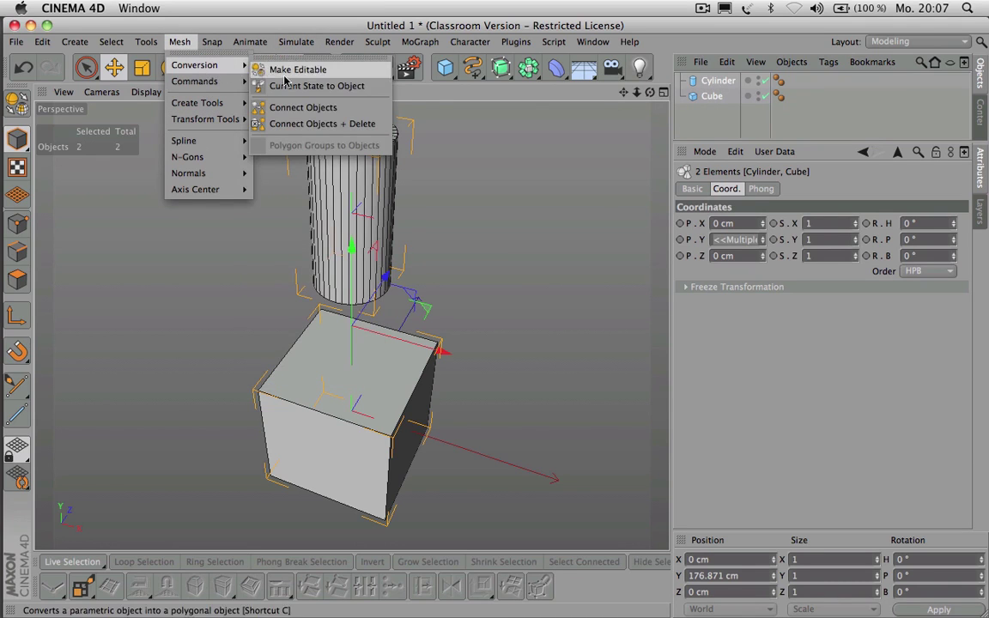
click(339, 127)
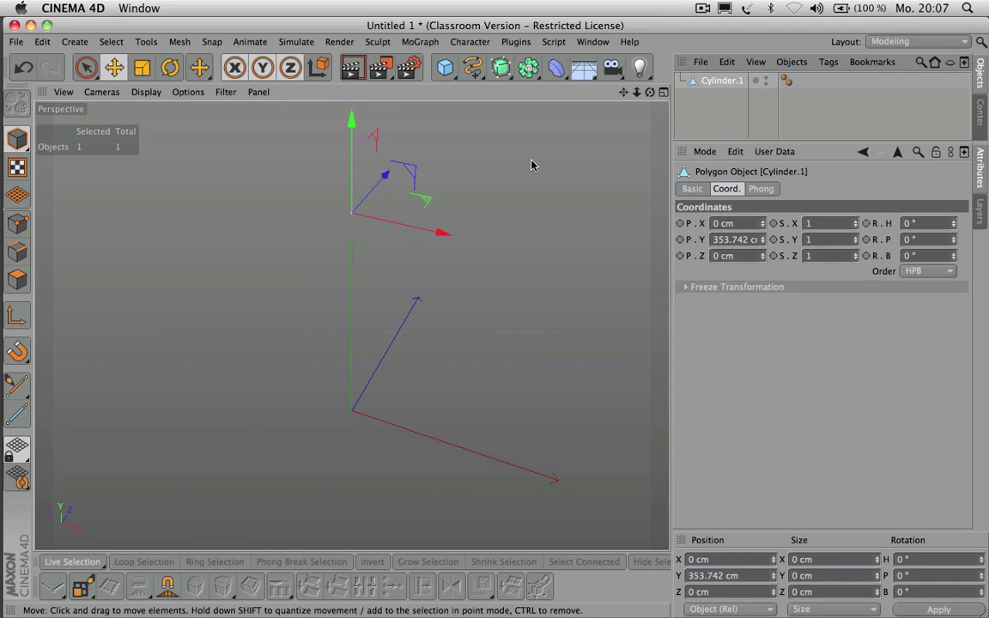
key(o)
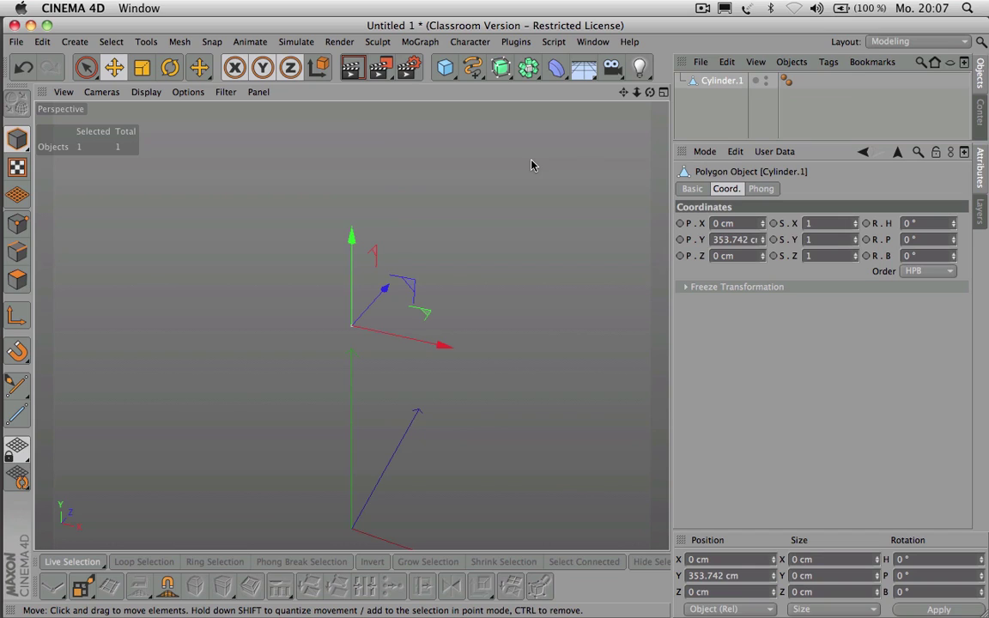
key(super+z)
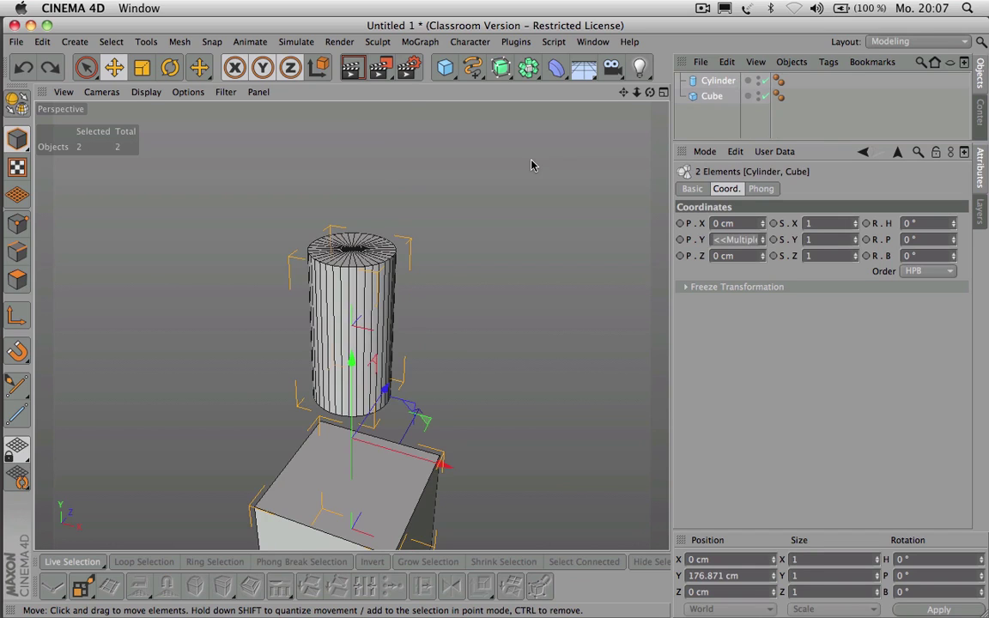
Step: Make the cylinder and cube editable and merge them into a single object with Connect Objects + Delete
click(16, 103)
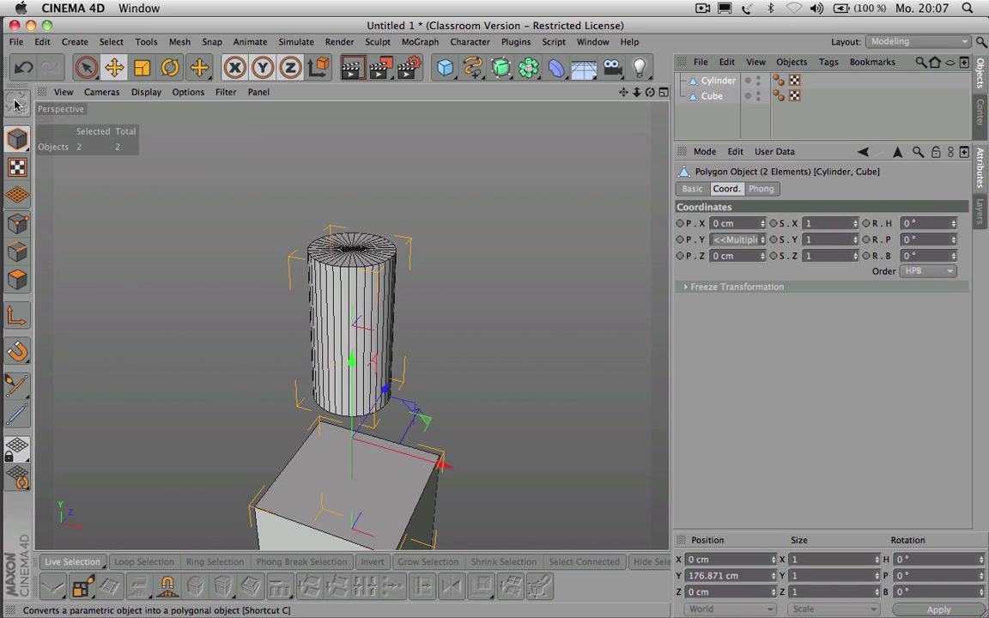
click(176, 43)
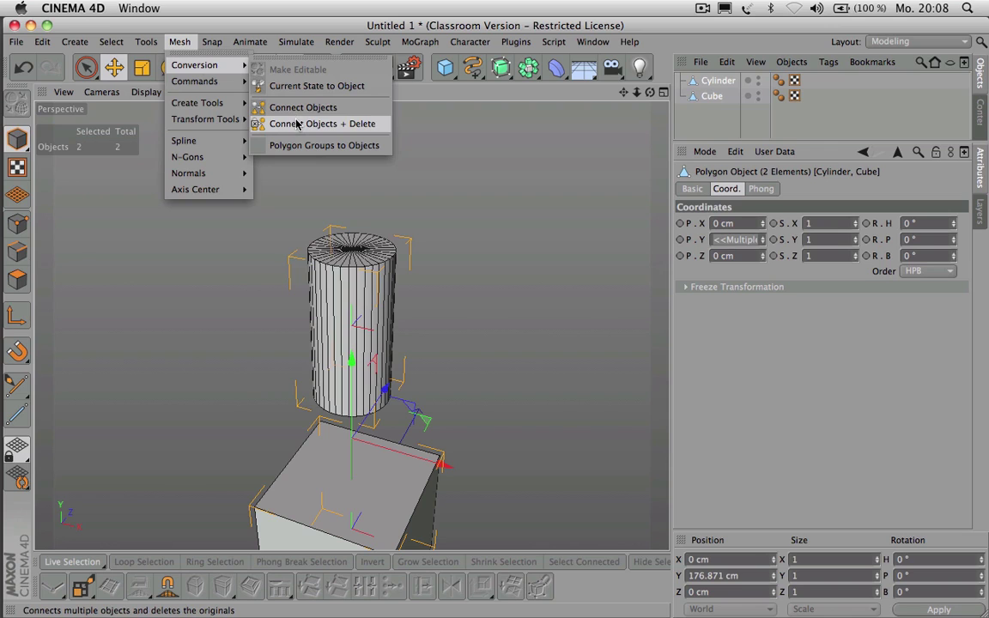
click(296, 124)
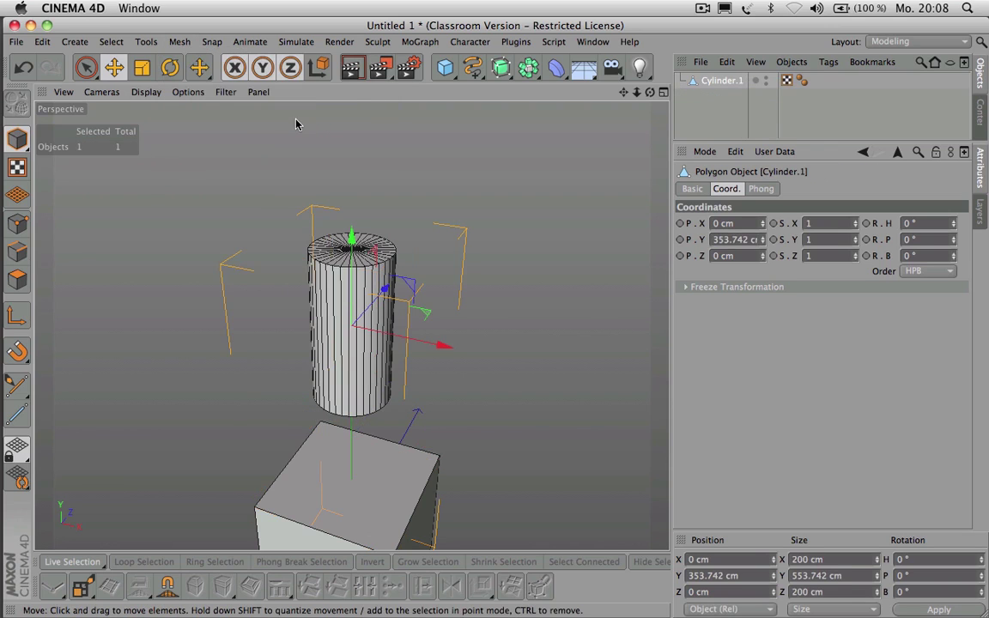
Step: Rename the merged object as one
double_click(725, 81)
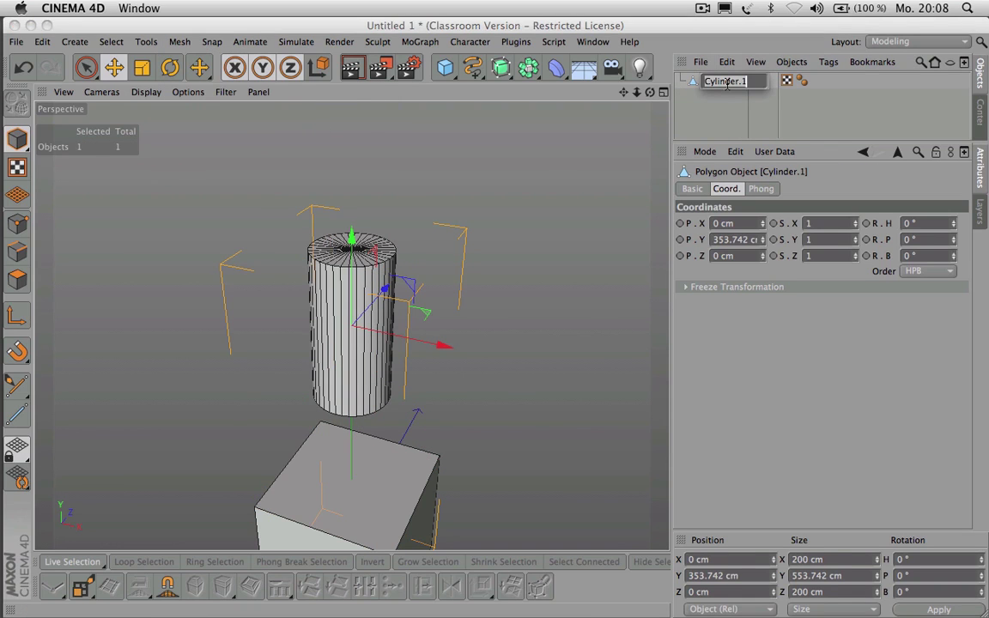
text(one)
key(Return)
Step: In polygon mode, select the cylinder's front side polygons and the cube's top and front faces with Live Selection
drag(619, 96, 625, 111)
click(18, 279)
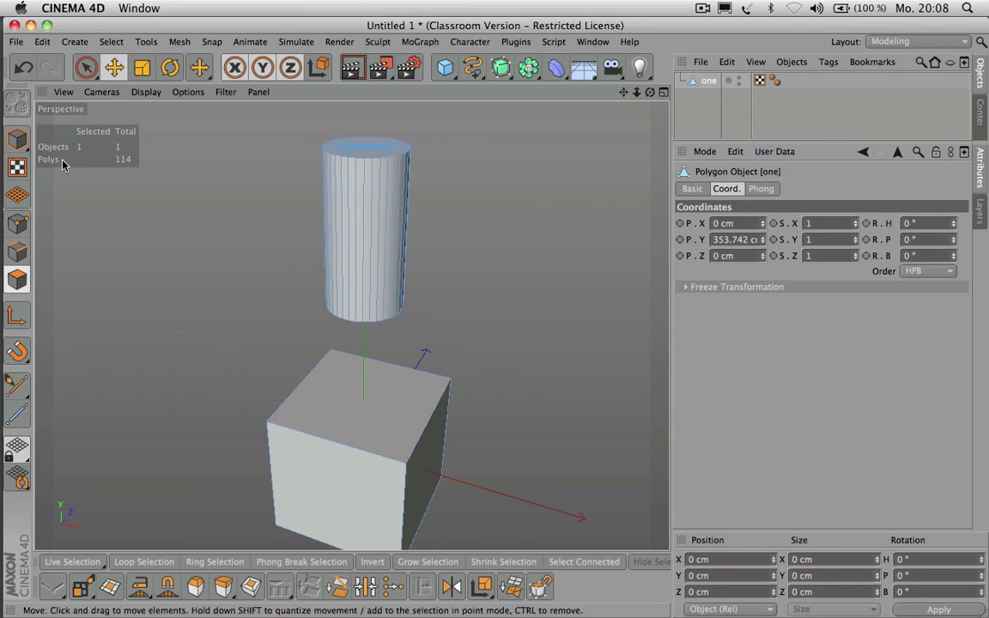
click(86, 67)
drag(384, 217, 320, 205)
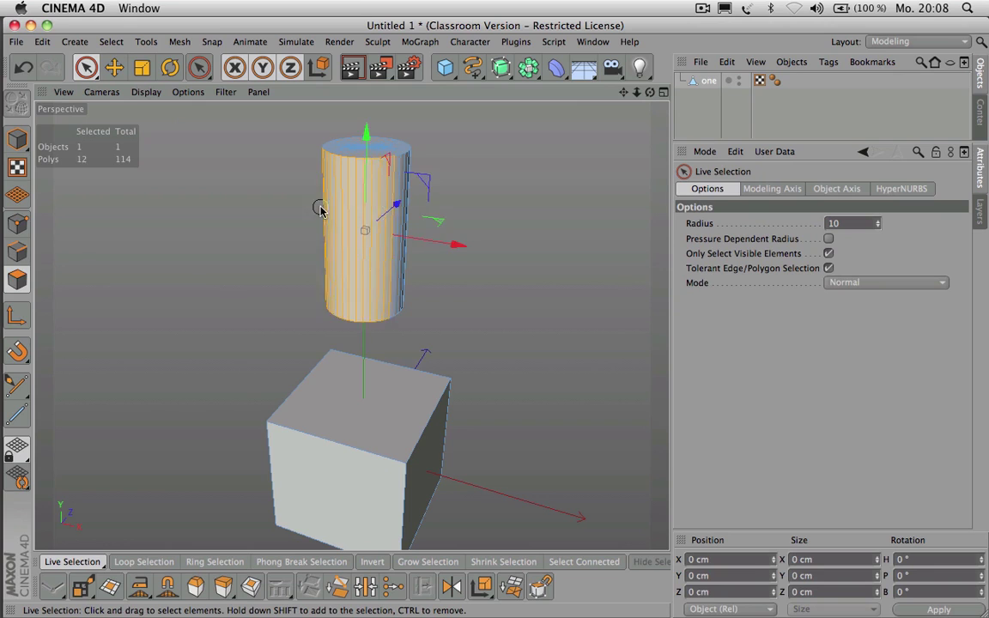
click(371, 403)
mouse_move(357, 482)
mouse_down()
mouse_move(375, 353)
mouse_move(290, 294)
mouse_move(311, 338)
mouse_up()
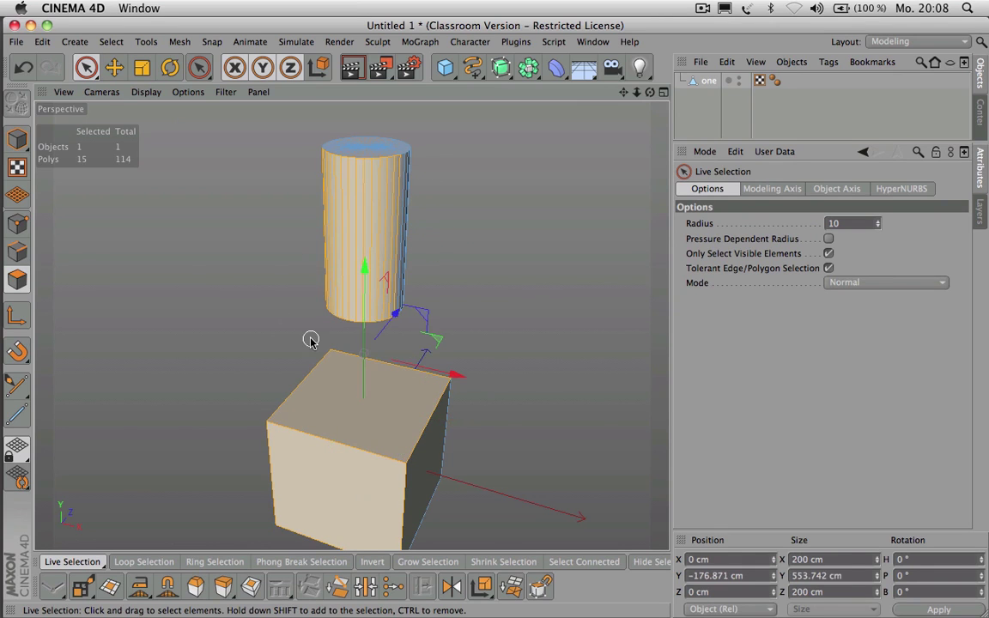
Step: Delete the merged object named one and add a new cube
click(707, 80)
key(Delete)
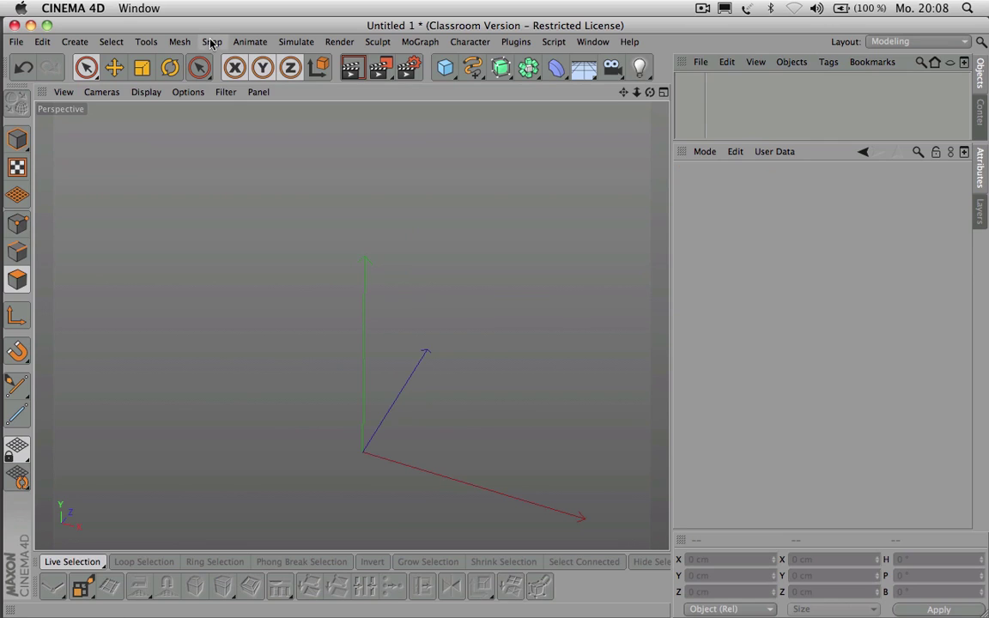
click(445, 67)
Step: Add a capsule raised to about 313 cm above the cube and make both objects editable
click(445, 67)
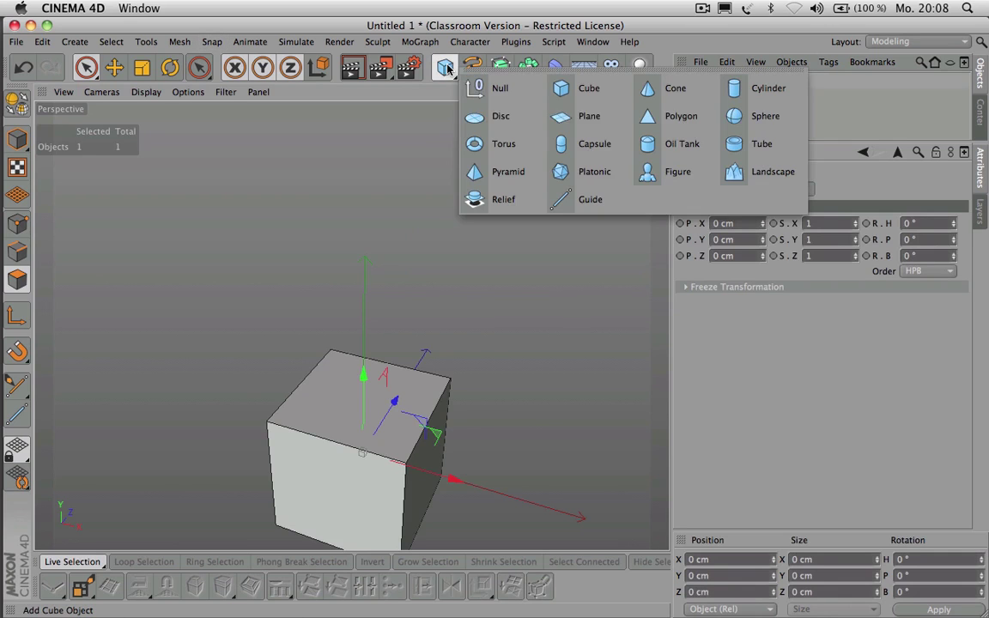
click(595, 144)
drag(367, 375, 364, 117)
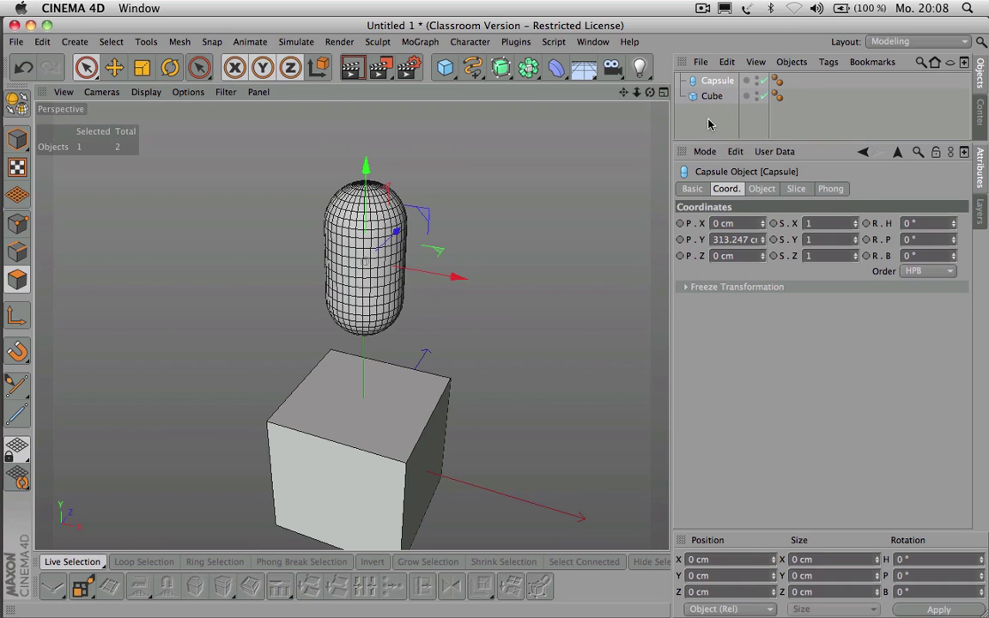
drag(692, 110, 710, 86)
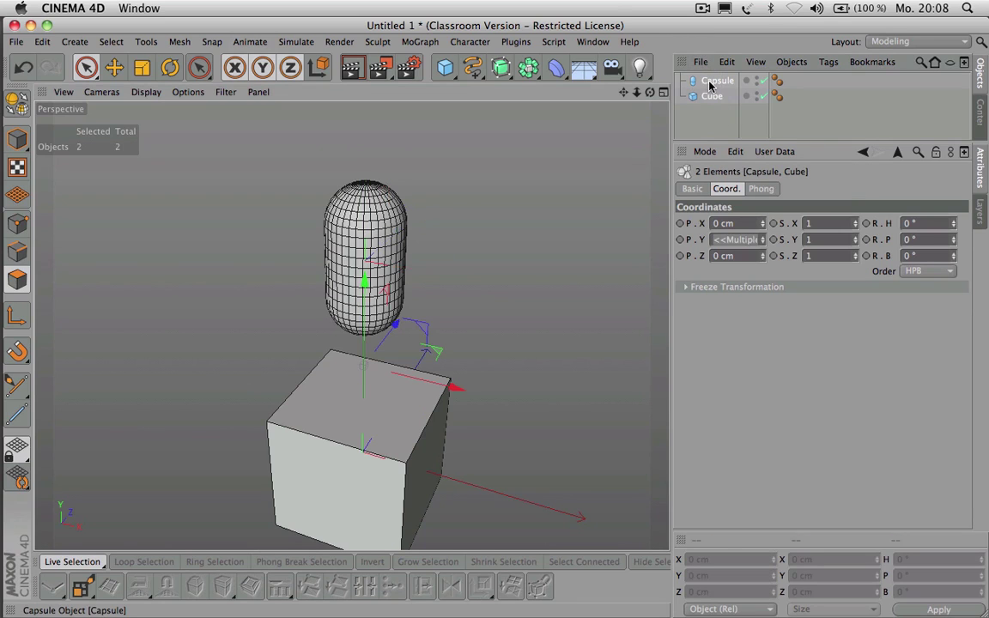
key(c)
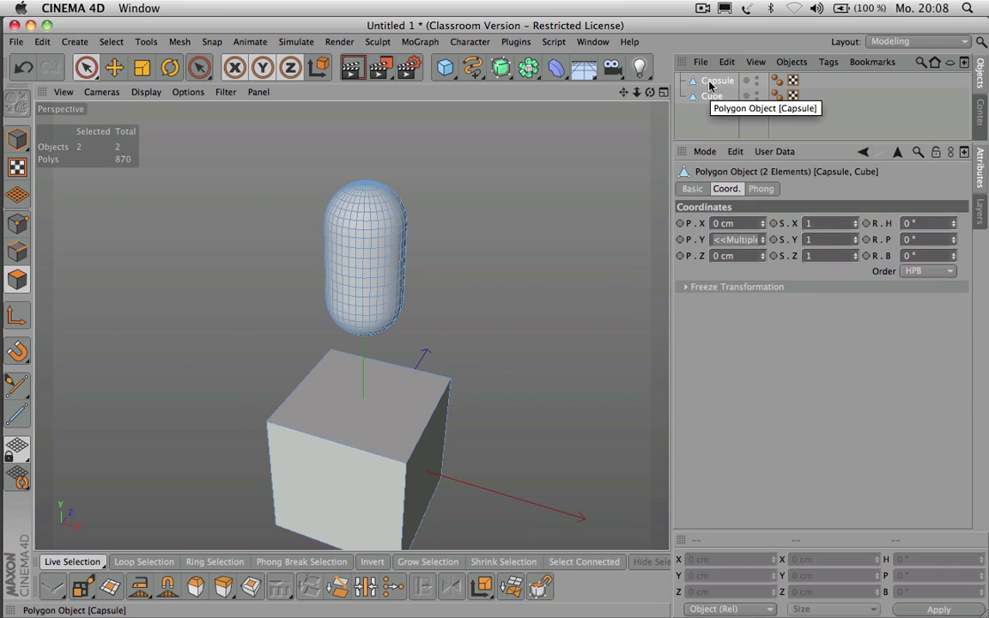
Step: Try merging the capsule and cube with Connect Objects + Delete, select polygons across both shapes, and undo back to the separate objects
right_click(709, 86)
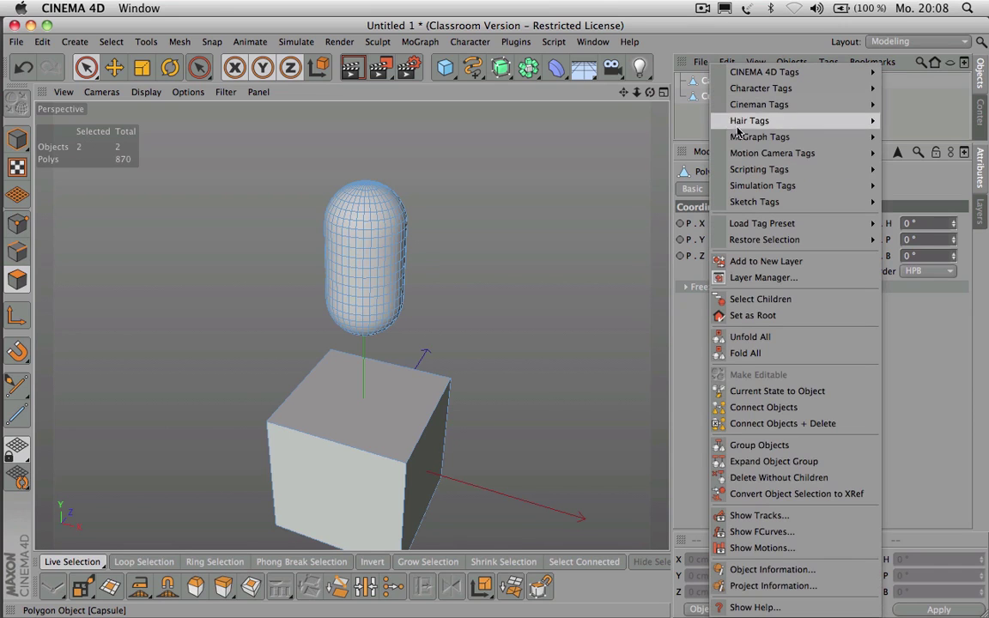
mouse_move(746, 127)
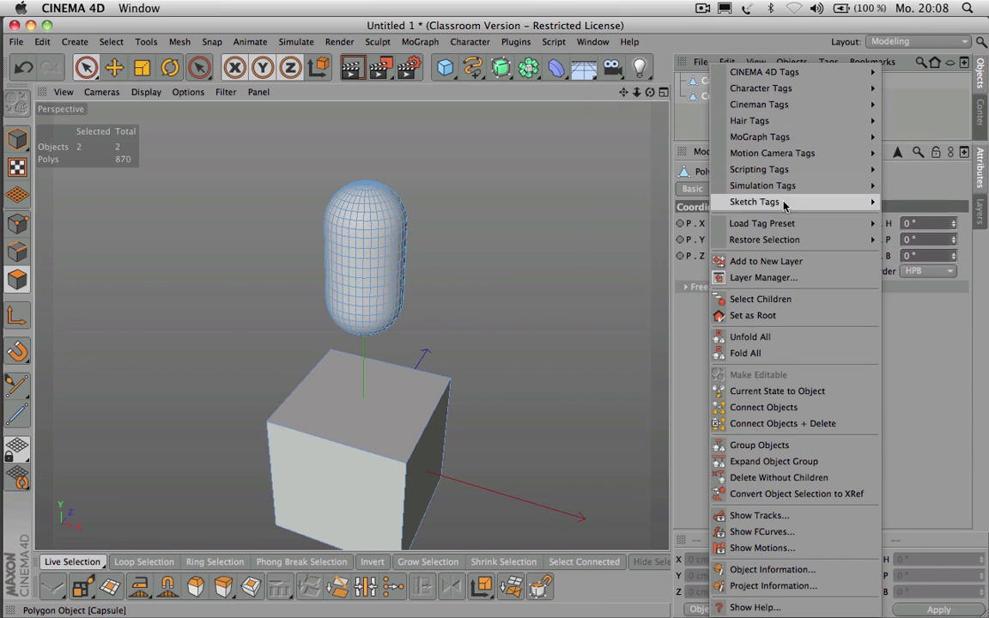
click(782, 424)
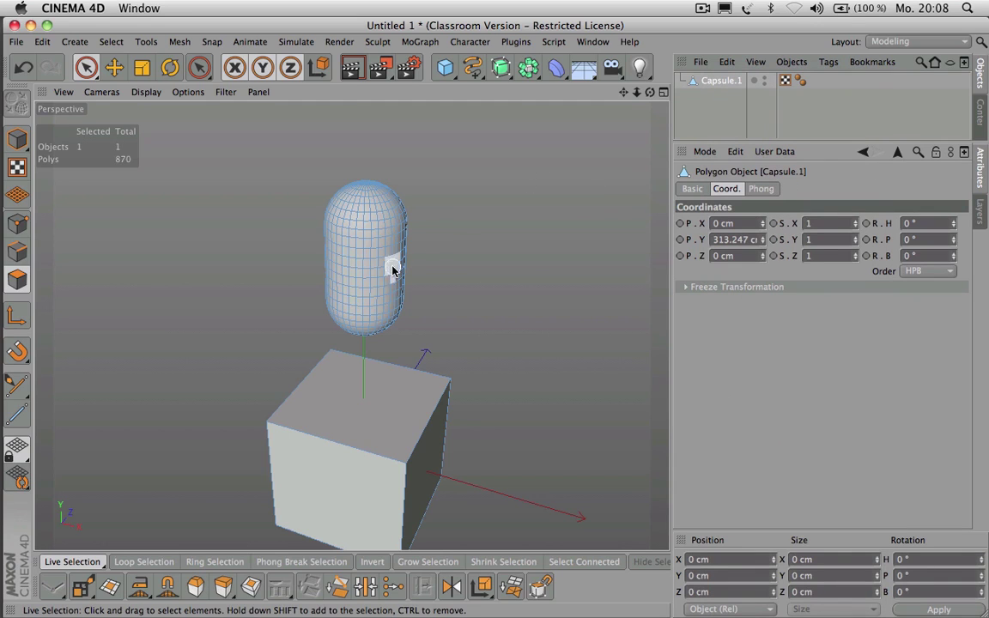
drag(379, 267, 386, 320)
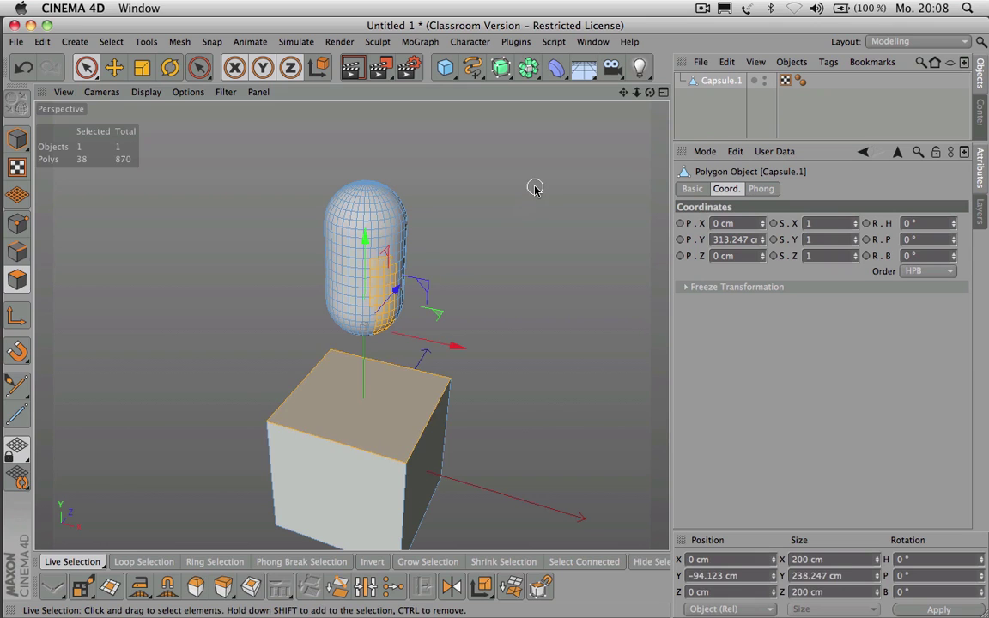
key(super+z)
key(super+z)
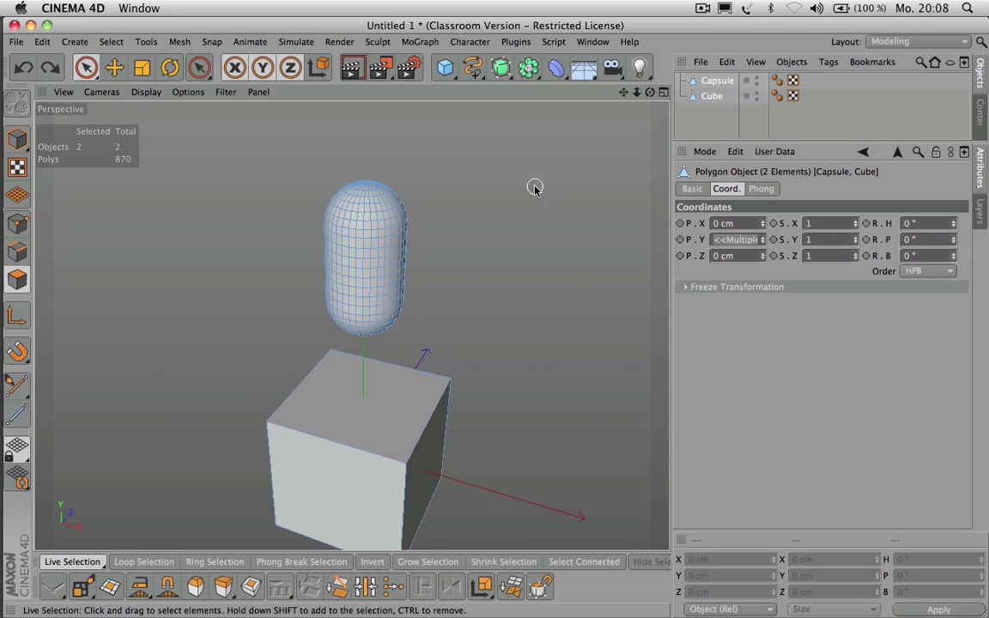
Step: Create a merged copy of the capsule and cube with Connect Objects and move it beside the originals, to about X 253, Y 363, Z 143 cm
right_click(712, 87)
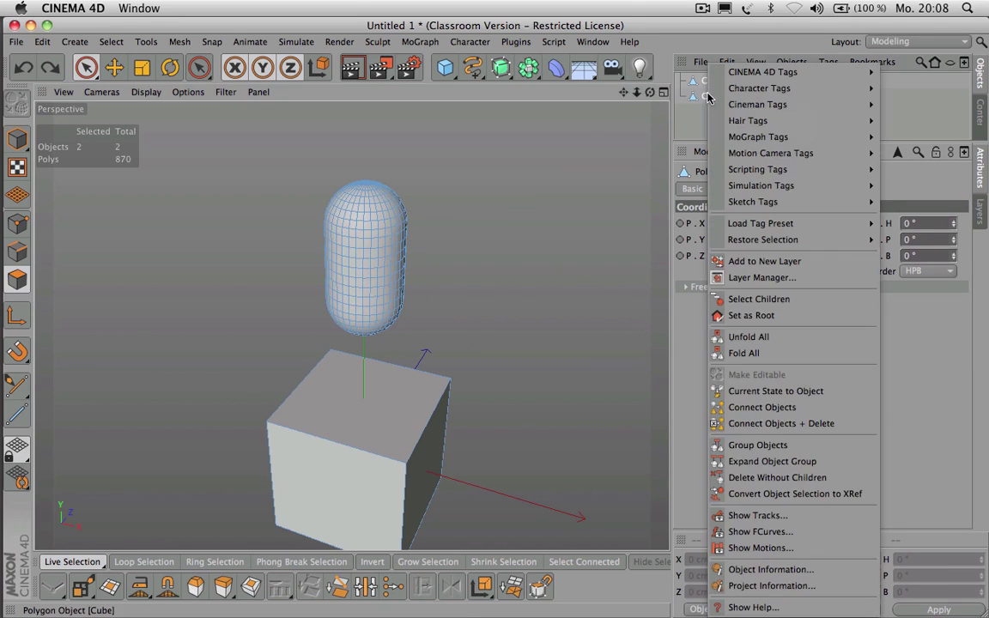
click(773, 409)
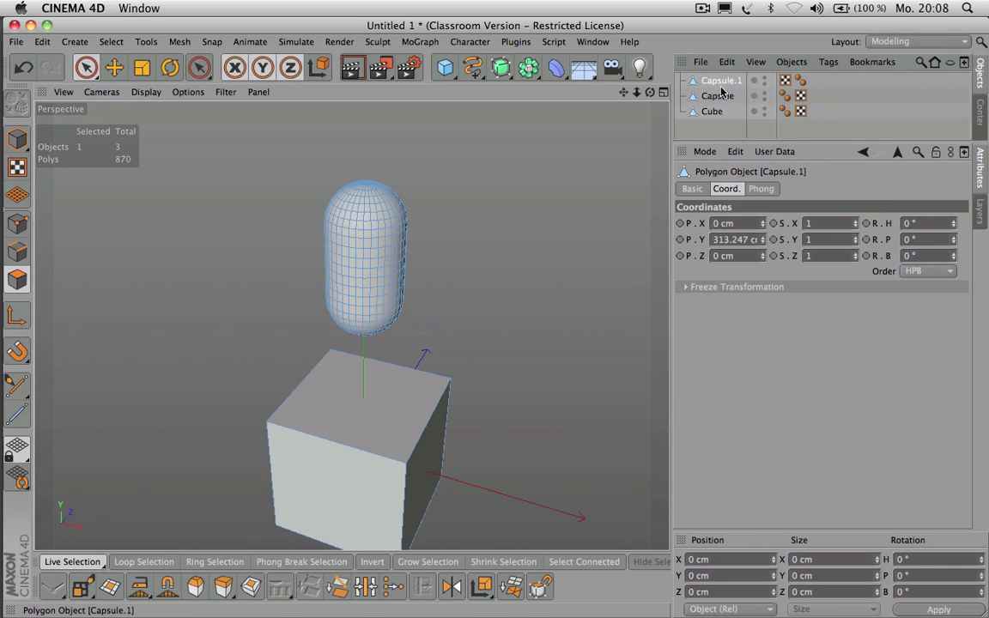
key(Return)
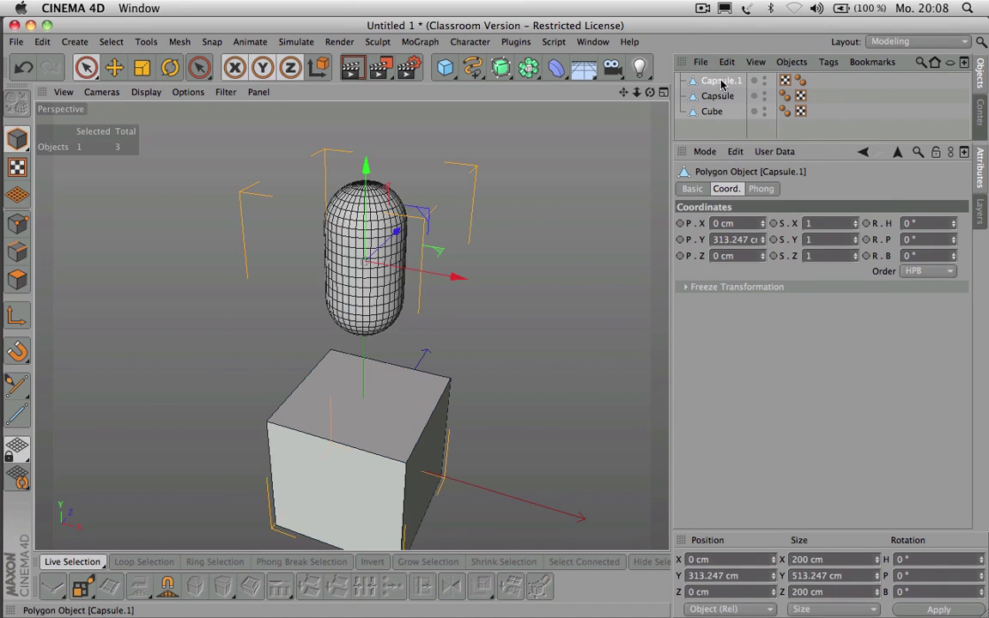
key(e)
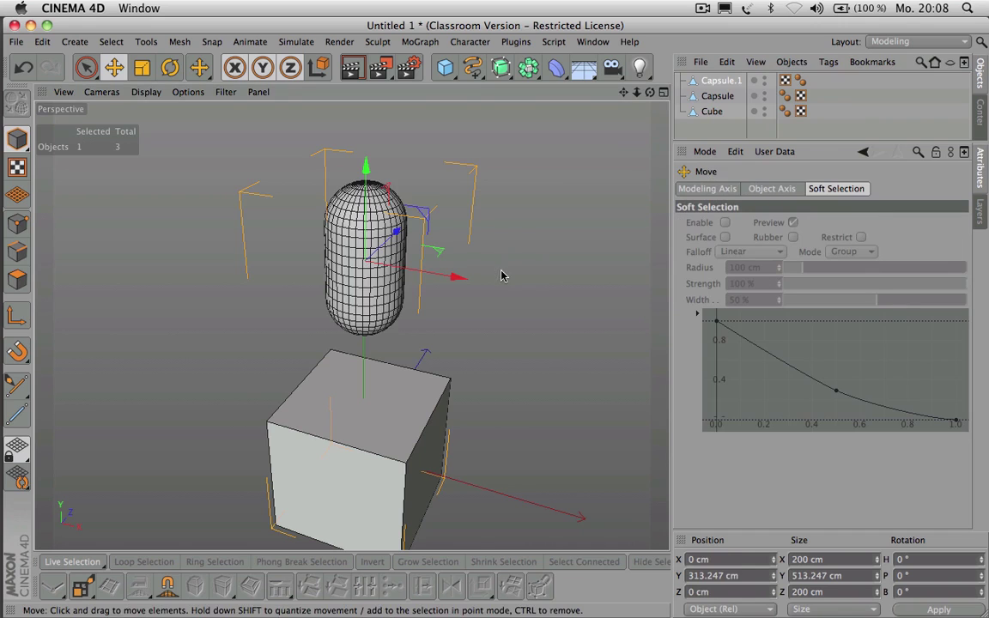
drag(500, 274, 668, 246)
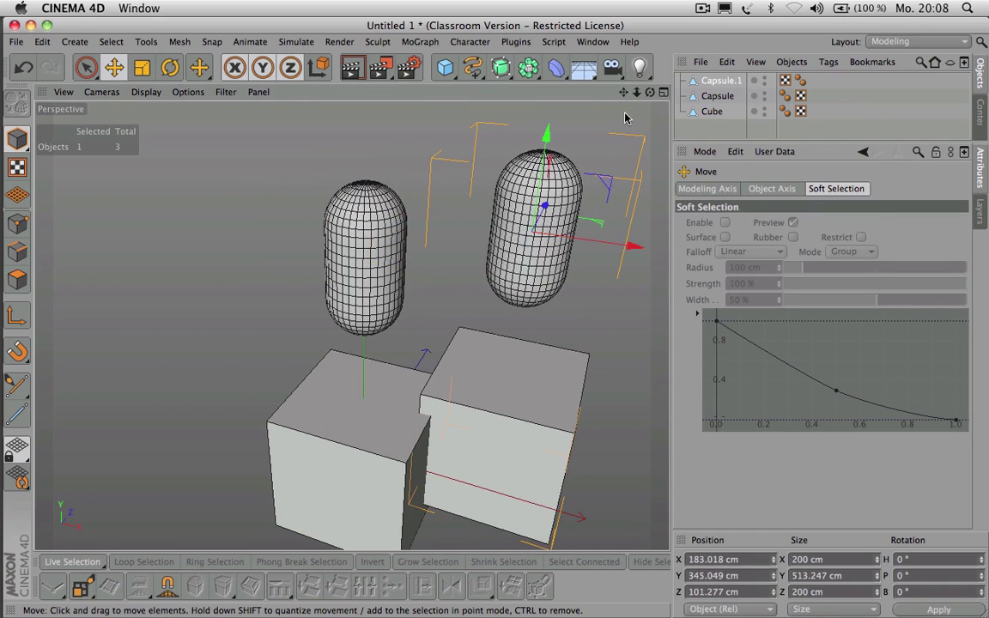
drag(624, 93, 508, 93)
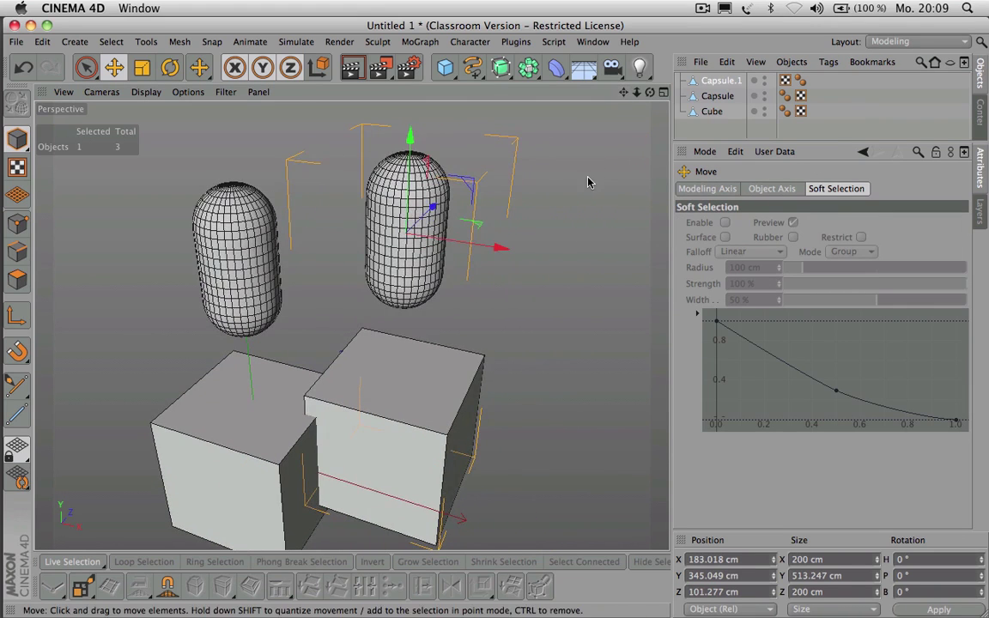
drag(588, 182, 655, 169)
Step: In polygon mode, select a strip of polygons on the merged copy's capsule plus its cube's top and front faces
click(715, 82)
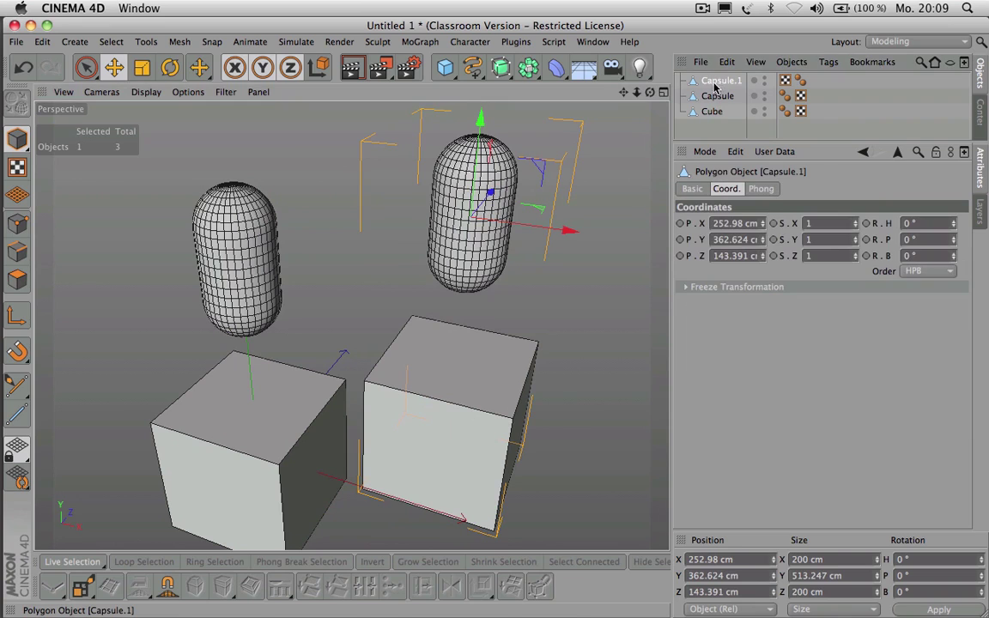
key(Return)
key(space)
mouse_move(479, 246)
mouse_down()
mouse_move(448, 468)
mouse_move(491, 188)
mouse_move(475, 188)
mouse_move(453, 384)
mouse_up()
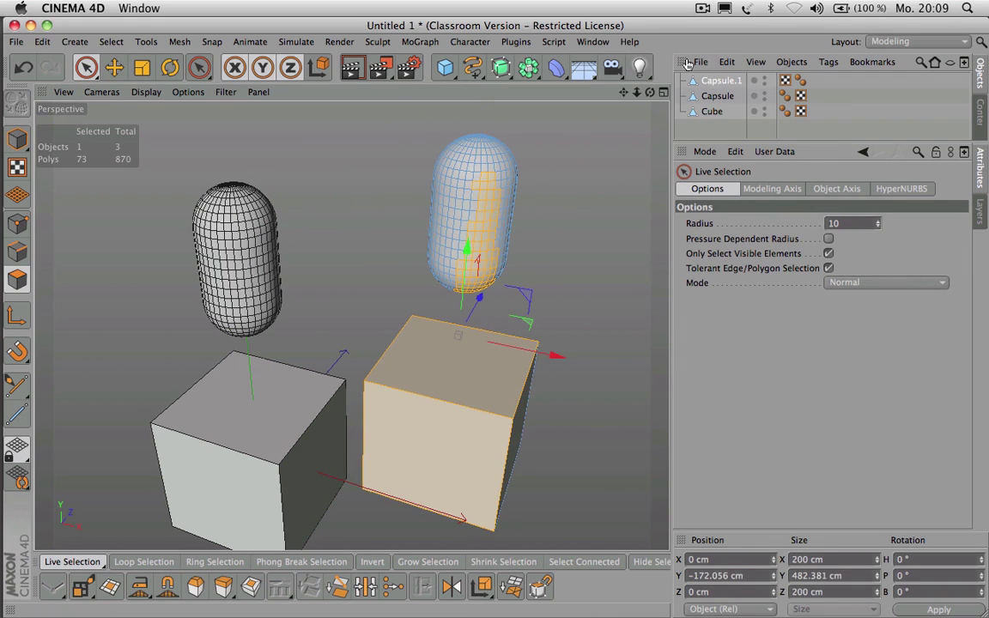
Step: Rename the merged copy as copyofboth
double_click(711, 81)
text(cap)
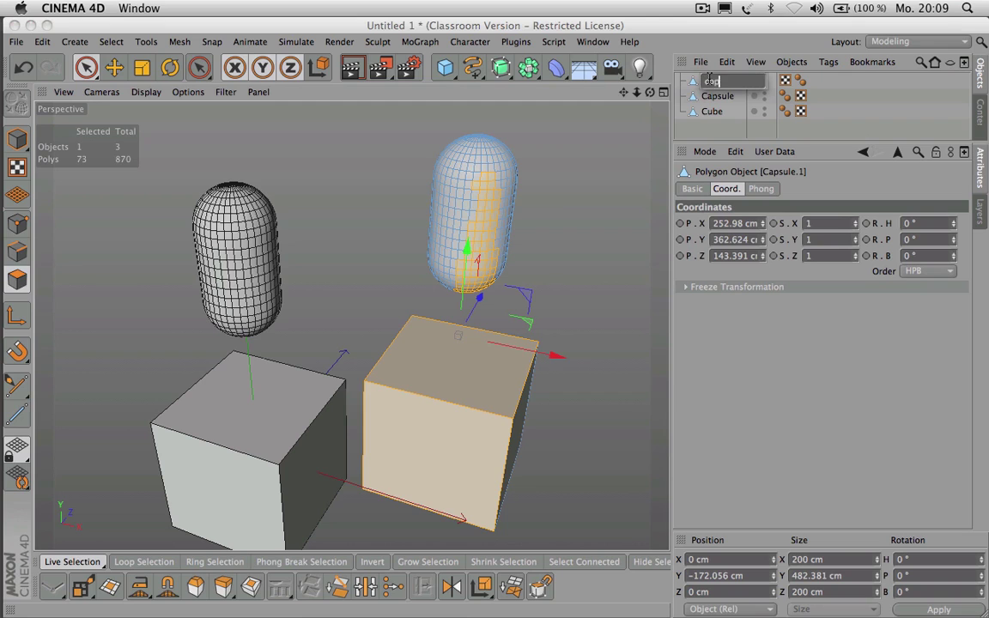
text(yofboth)
key(Return)
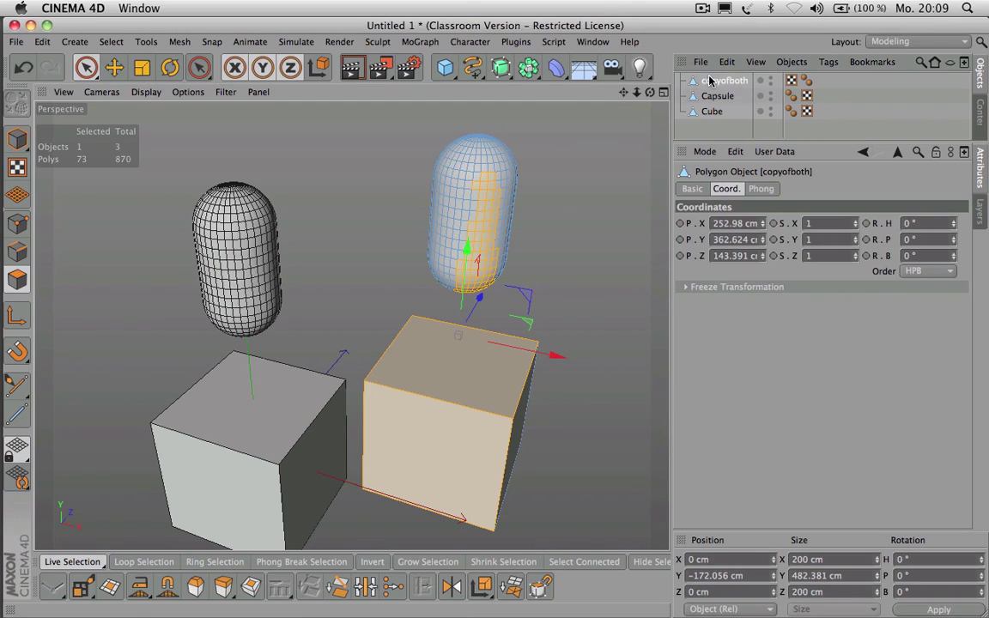
Step: Select a band of polygons on the original capsule and the top face of the original cube
click(715, 97)
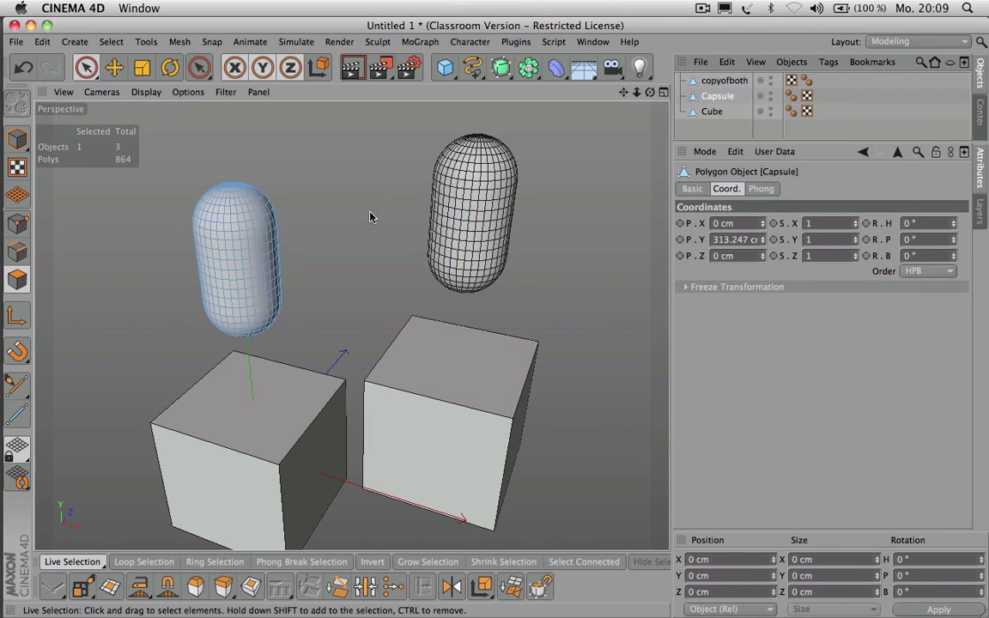
drag(253, 240, 202, 233)
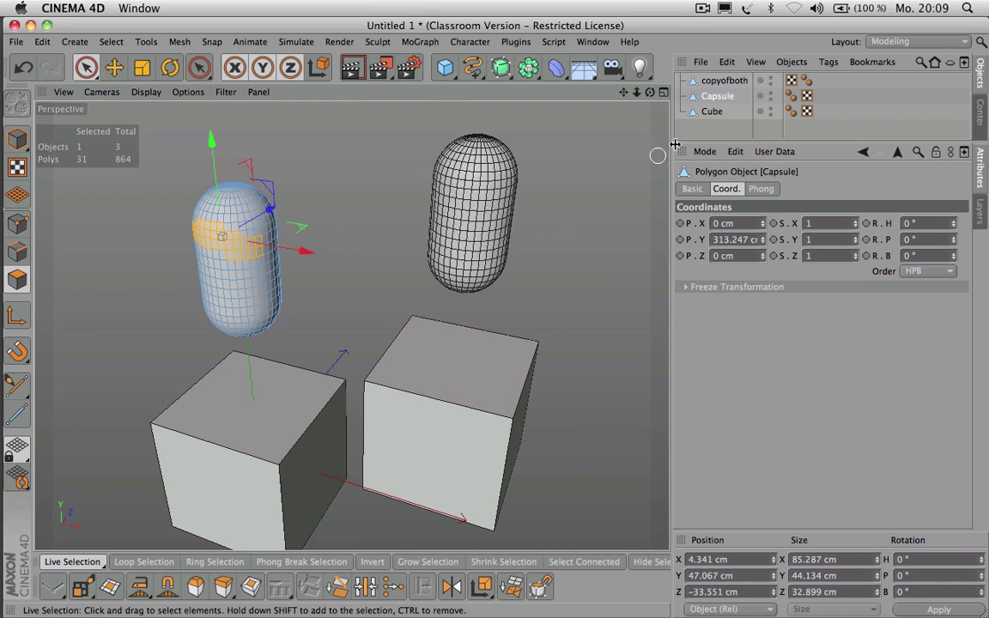
click(711, 111)
click(285, 420)
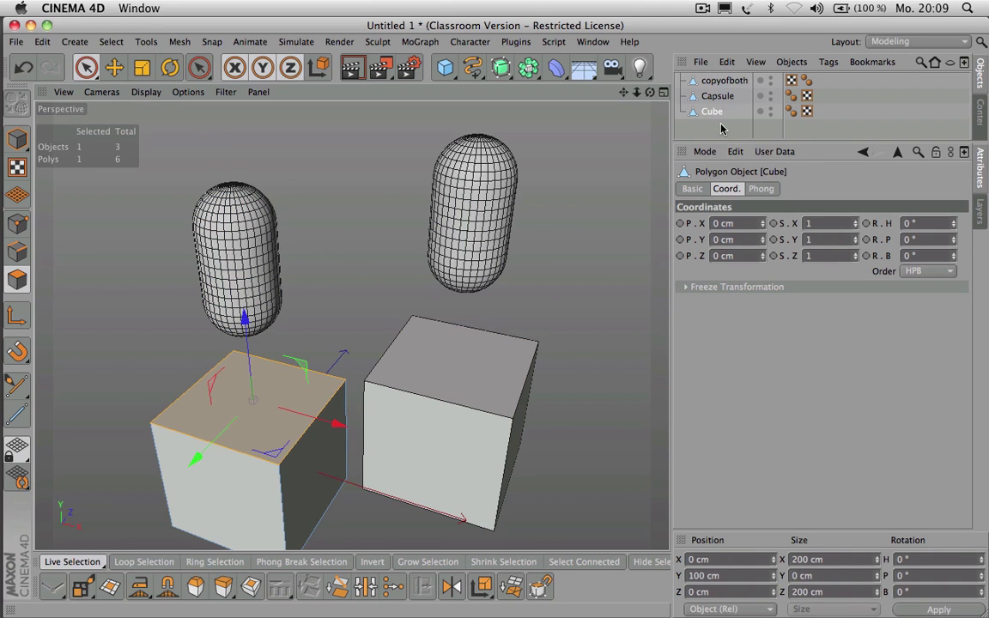
Step: Select copyofboth, Capsule and Cube together and apply Current State to Object
drag(721, 129, 702, 67)
right_click(709, 85)
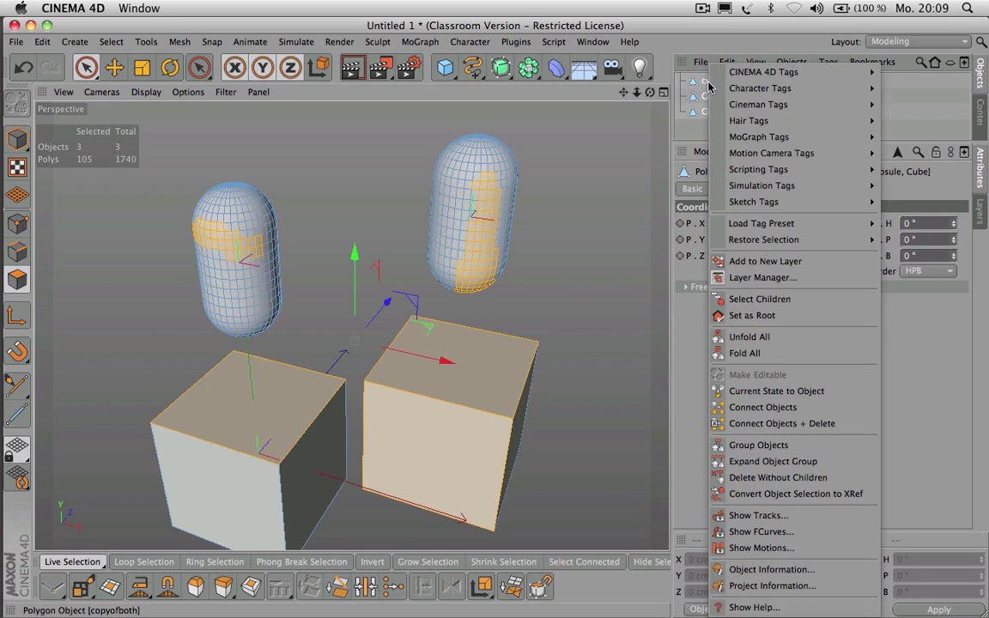
click(777, 392)
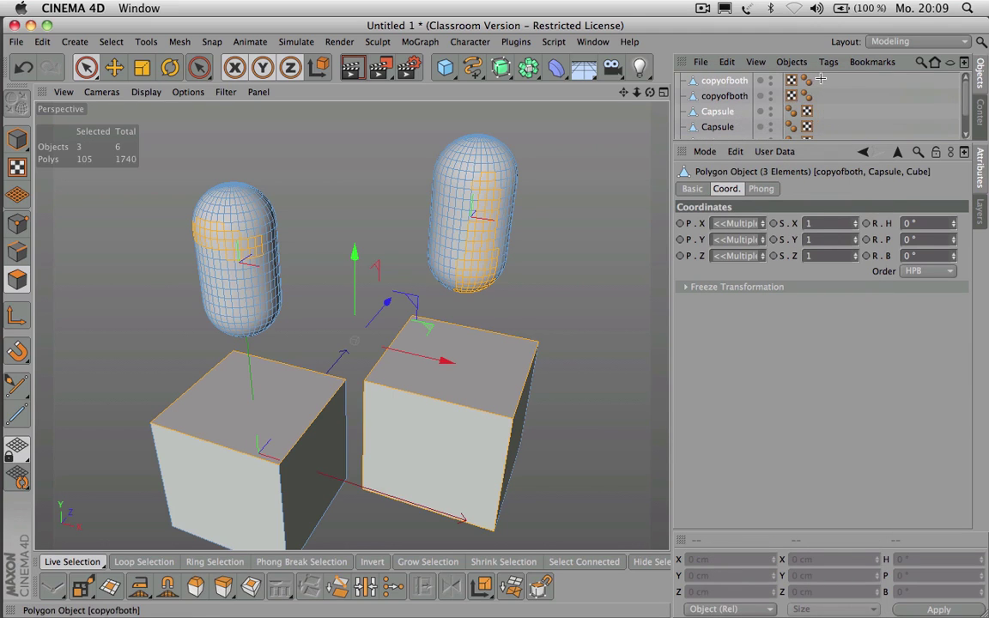
Step: Delete all objects from the scene and add a new cube
drag(732, 80, 686, 178)
key(Delete)
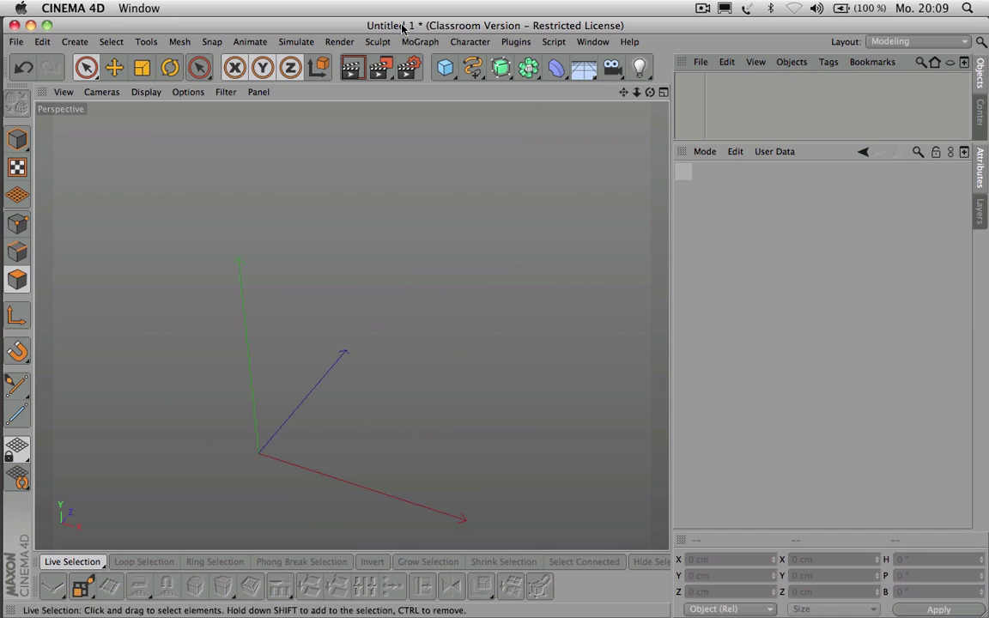
click(453, 77)
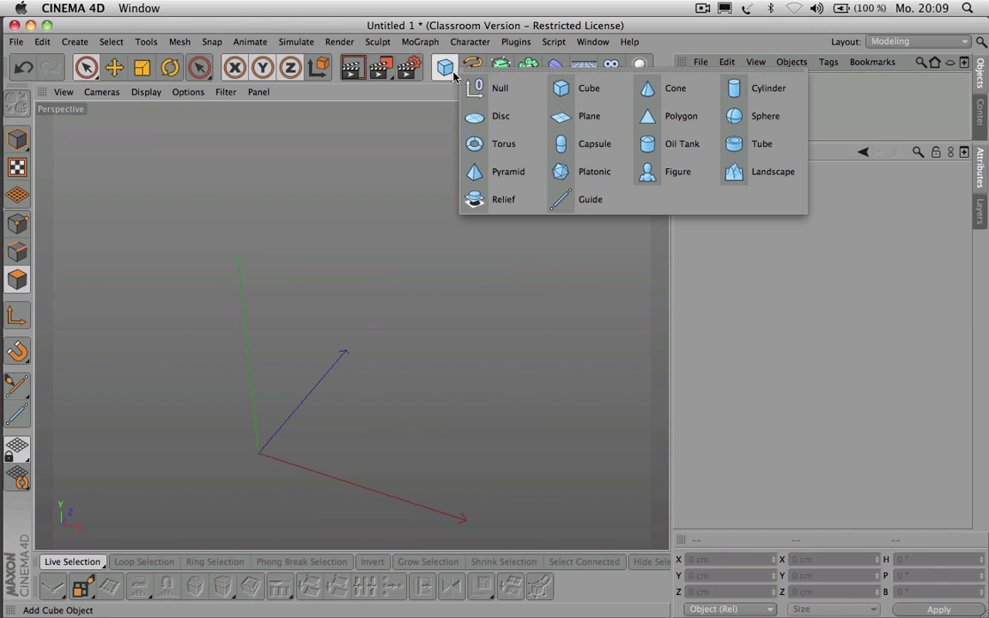
click(574, 90)
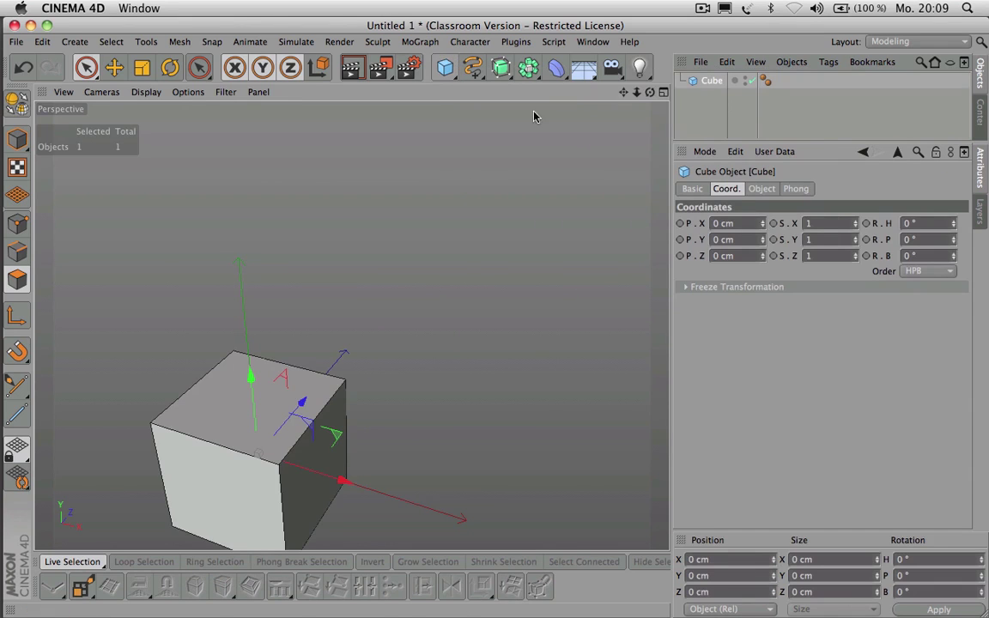
drag(352, 326, 379, 299)
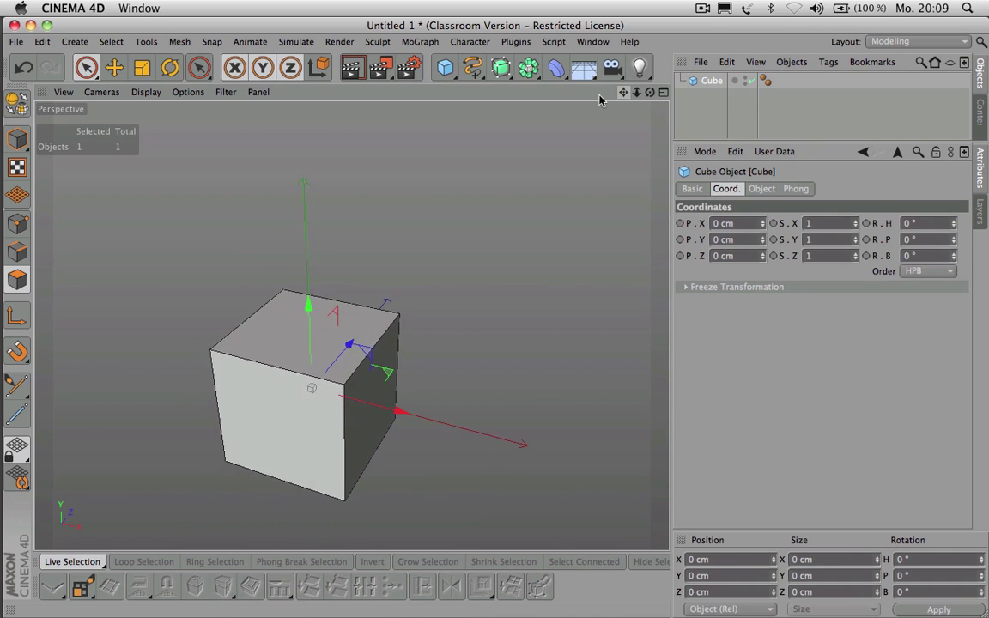
Step: In model mode, stretch the cube's height to about 578 cm and set its Y segments to 10
click(18, 140)
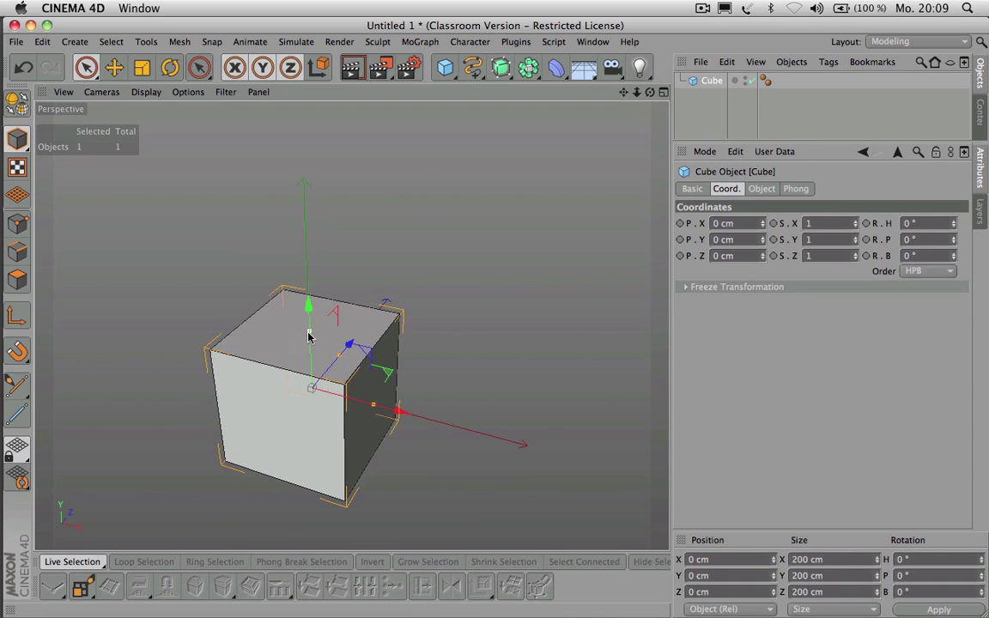
drag(311, 333, 300, 205)
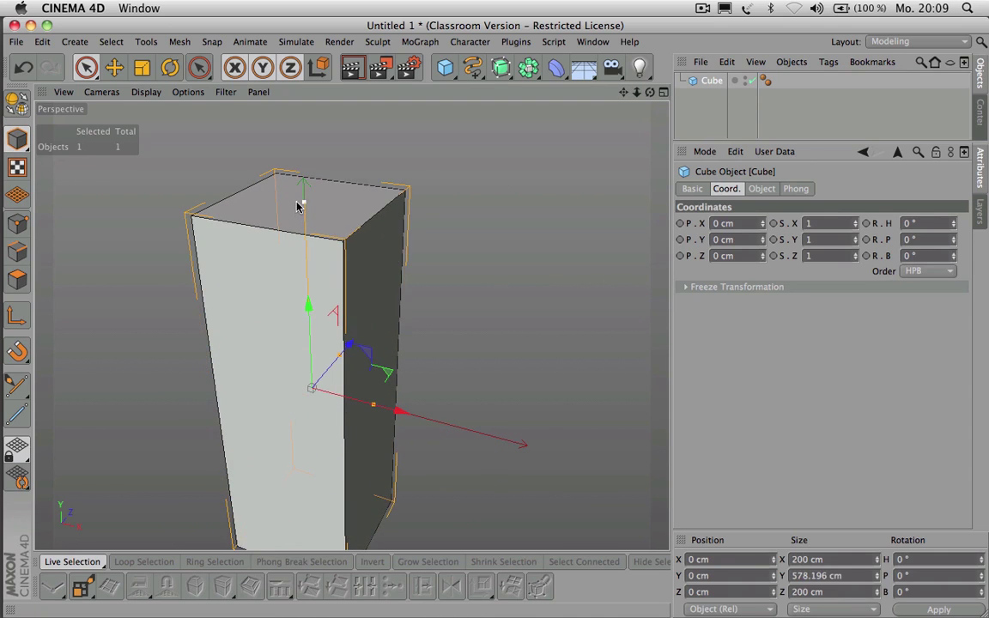
click(762, 188)
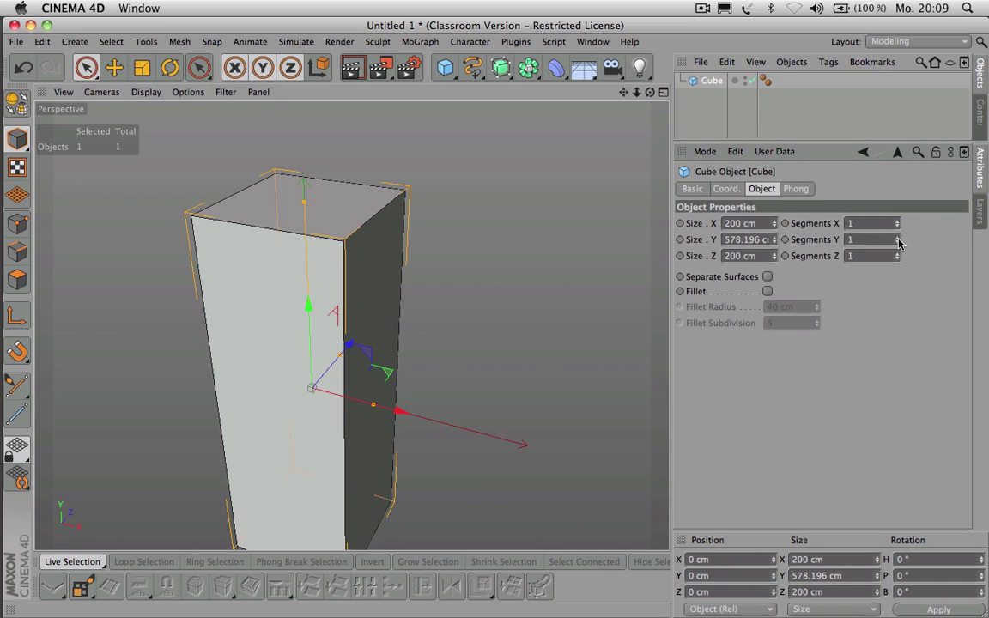
drag(899, 244, 899, 244)
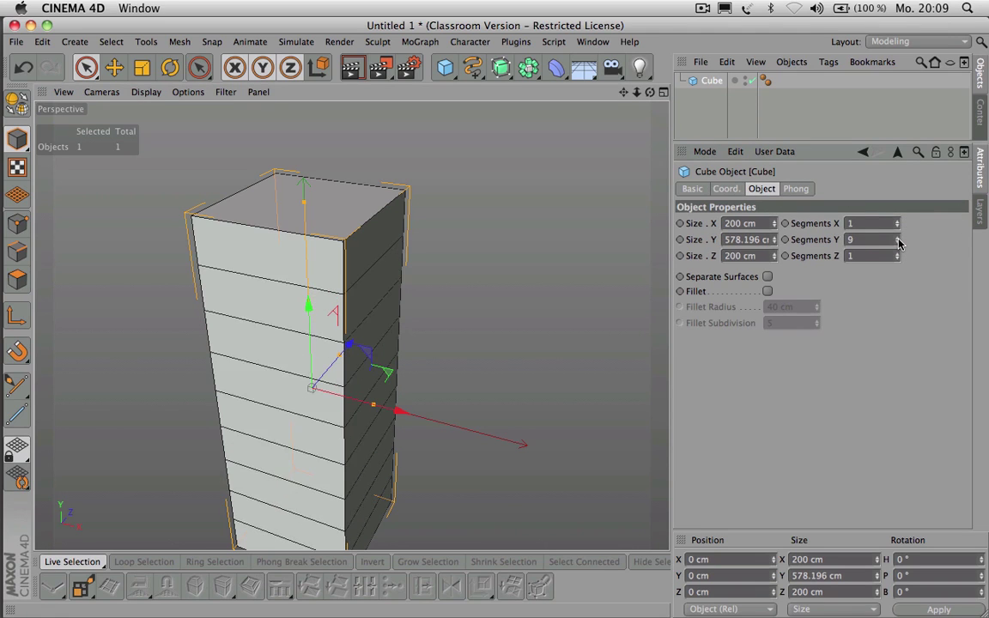
click(898, 239)
drag(636, 92, 601, 92)
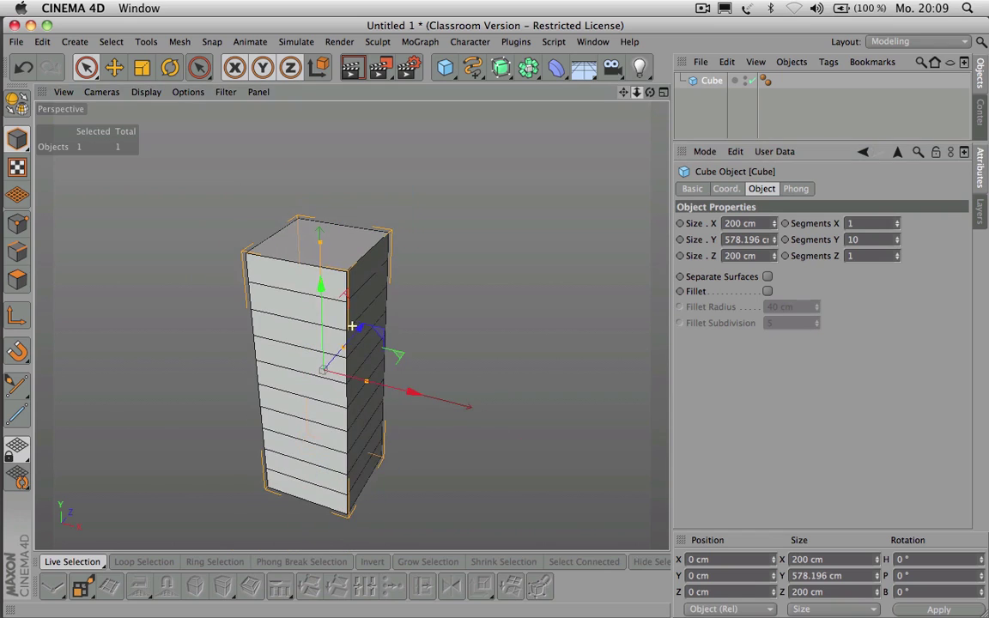
Step: Add a Twist deformer and make it a child of the tall cube
click(527, 70)
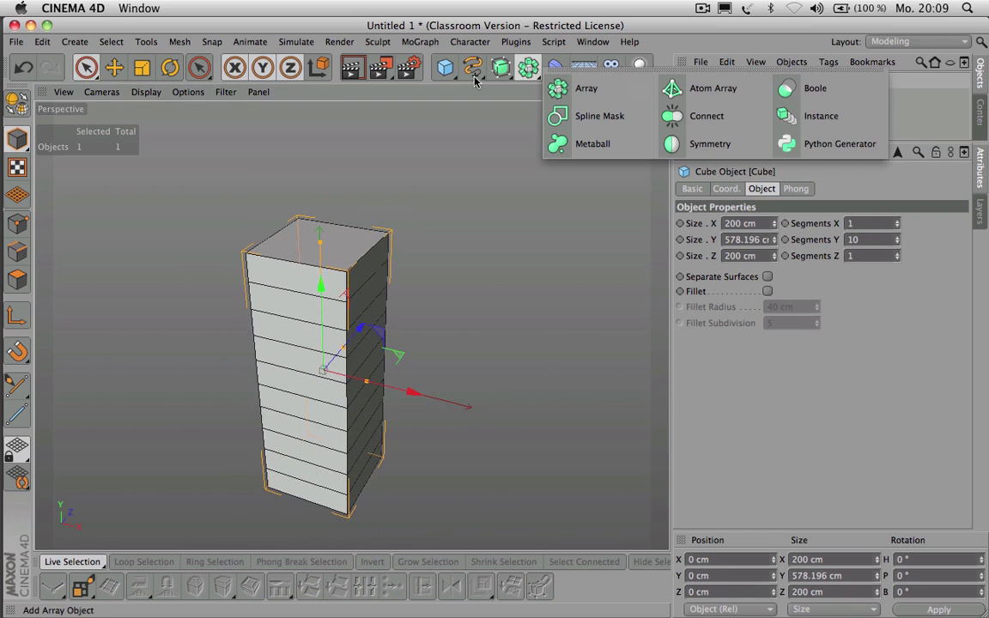
click(566, 69)
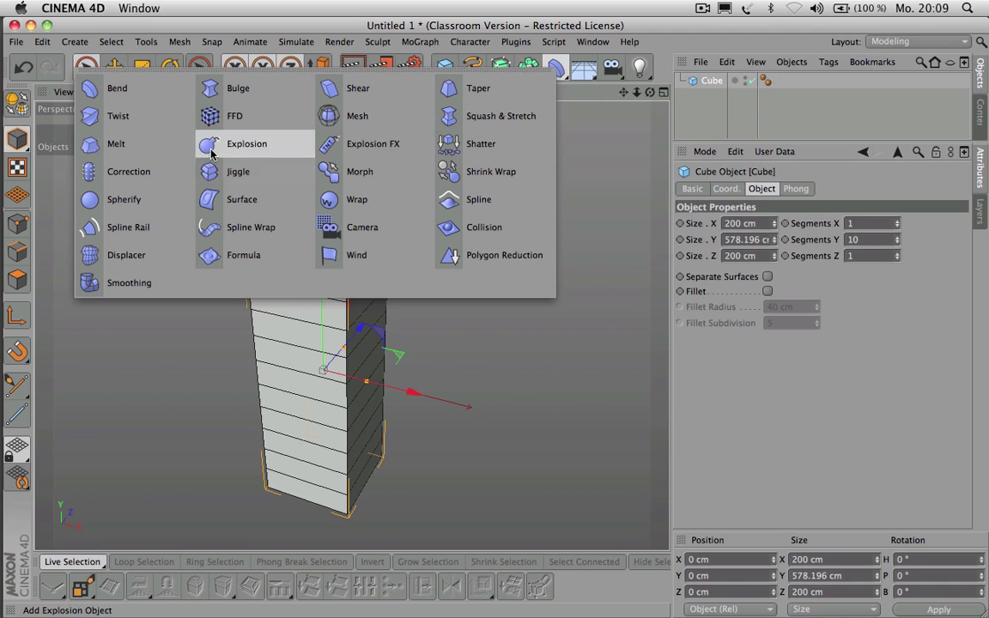
click(142, 120)
drag(707, 82, 713, 97)
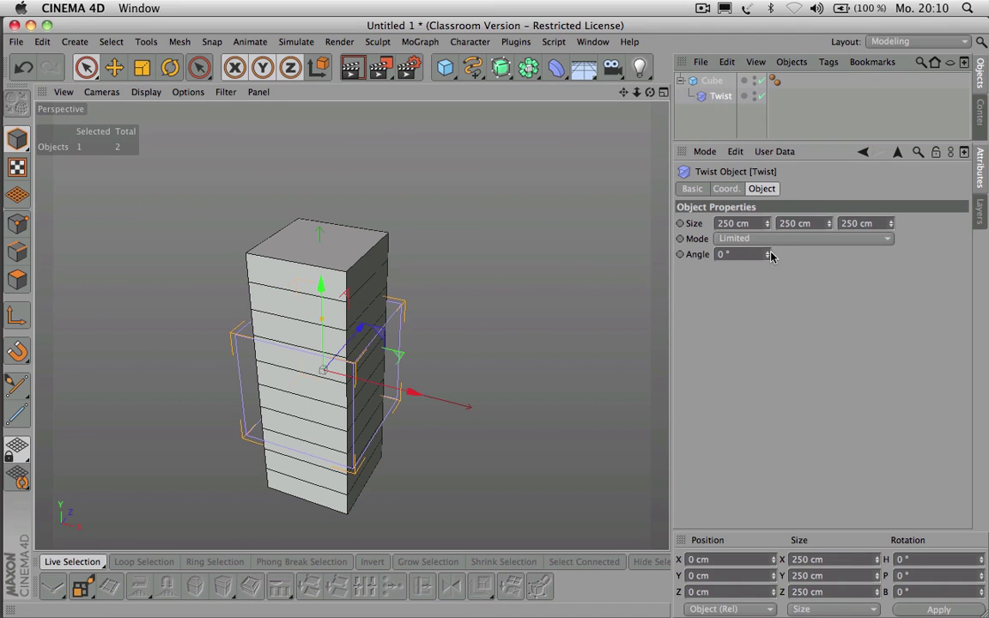
Step: Set the Twist deformer's angle to 127° and its mode to Unlimited
drag(770, 255, 769, 214)
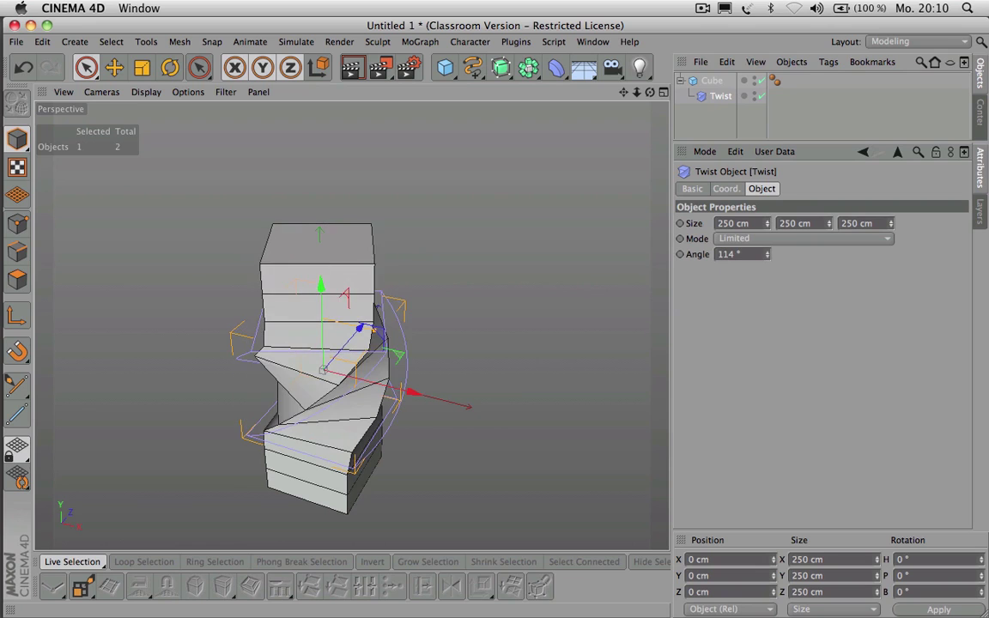
mouse_move(769, 255)
mouse_down()
mouse_move(769, 244)
mouse_move(769, 255)
mouse_up()
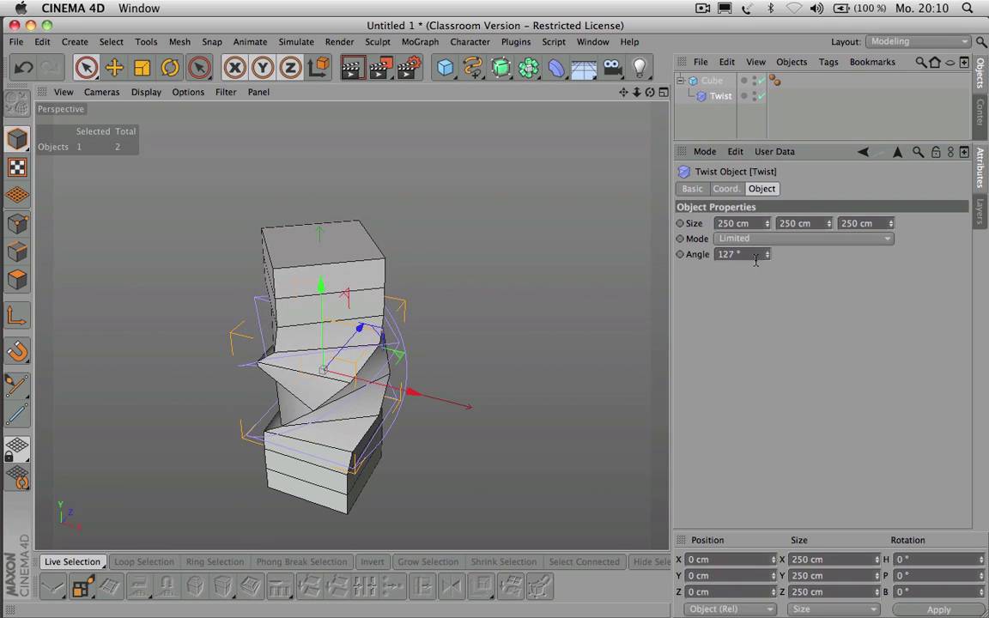
click(749, 241)
click(742, 289)
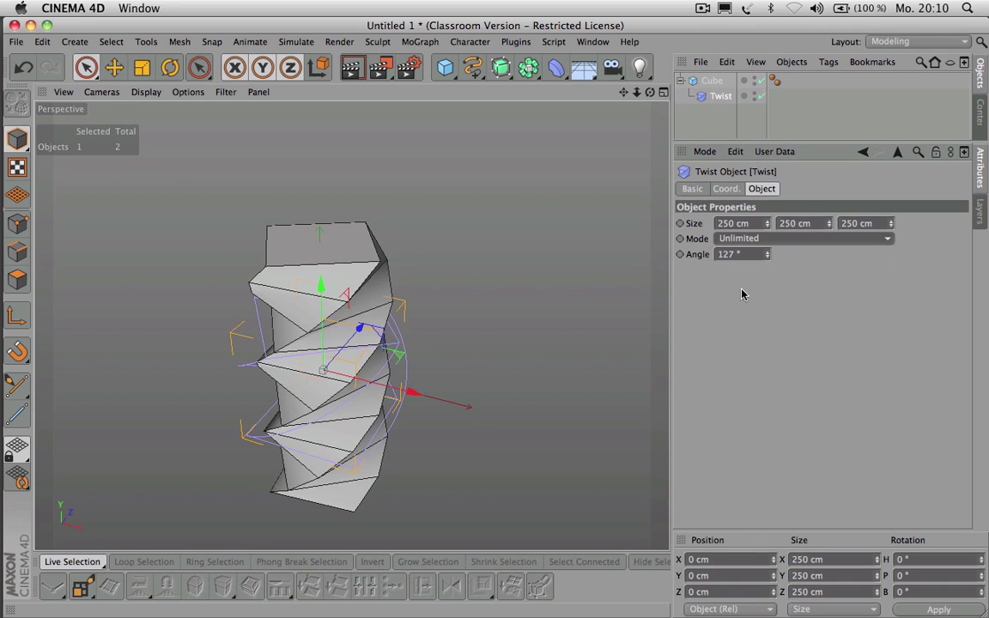
drag(650, 92, 650, 25)
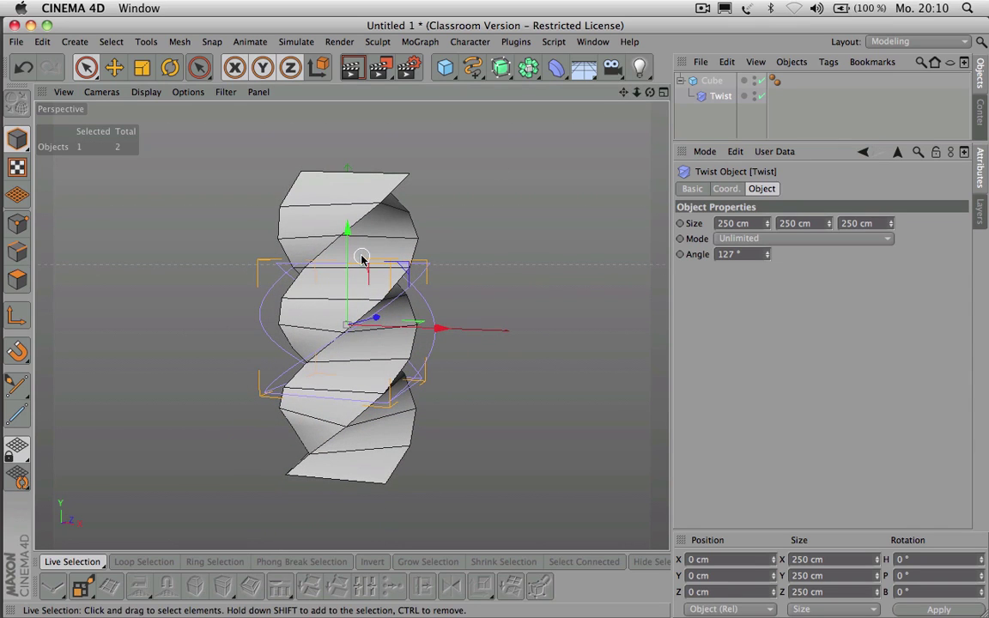
Step: Set the cube's X size to 122 cm and apply Current State to Object to it
click(711, 81)
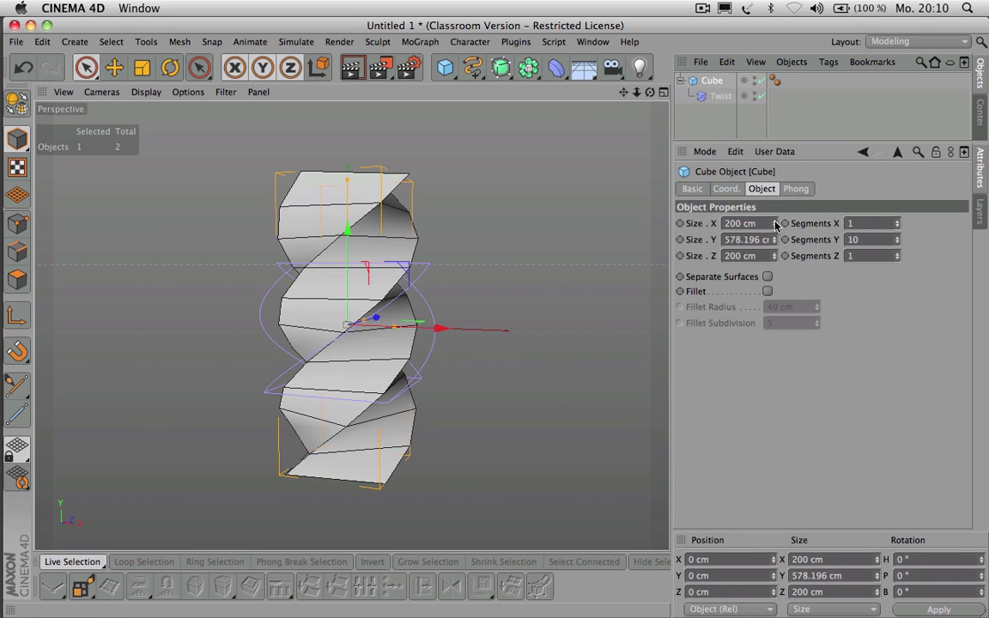
drag(776, 225, 709, 225)
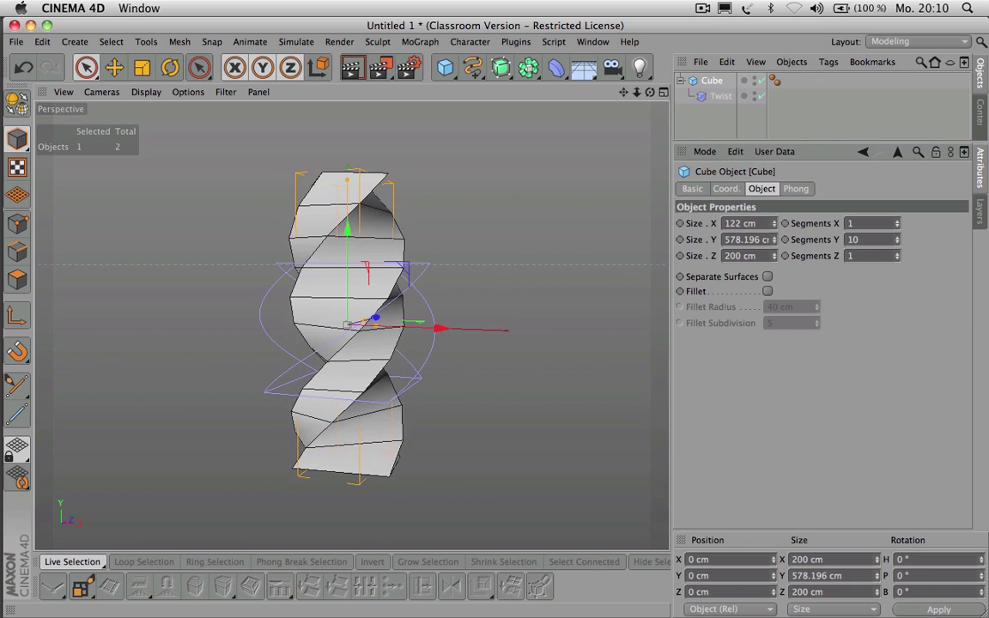
right_click(716, 84)
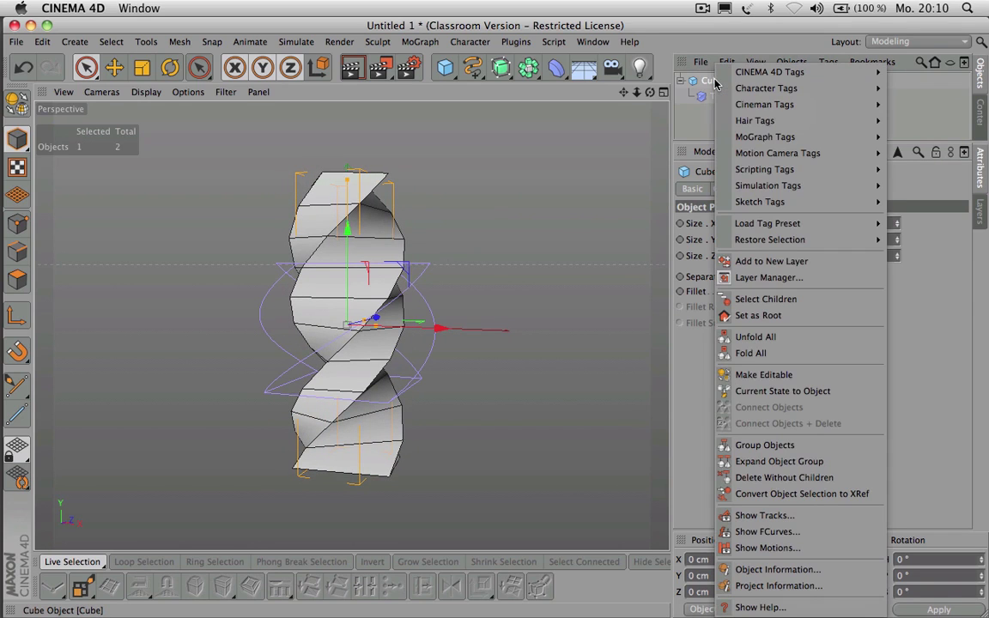
click(818, 396)
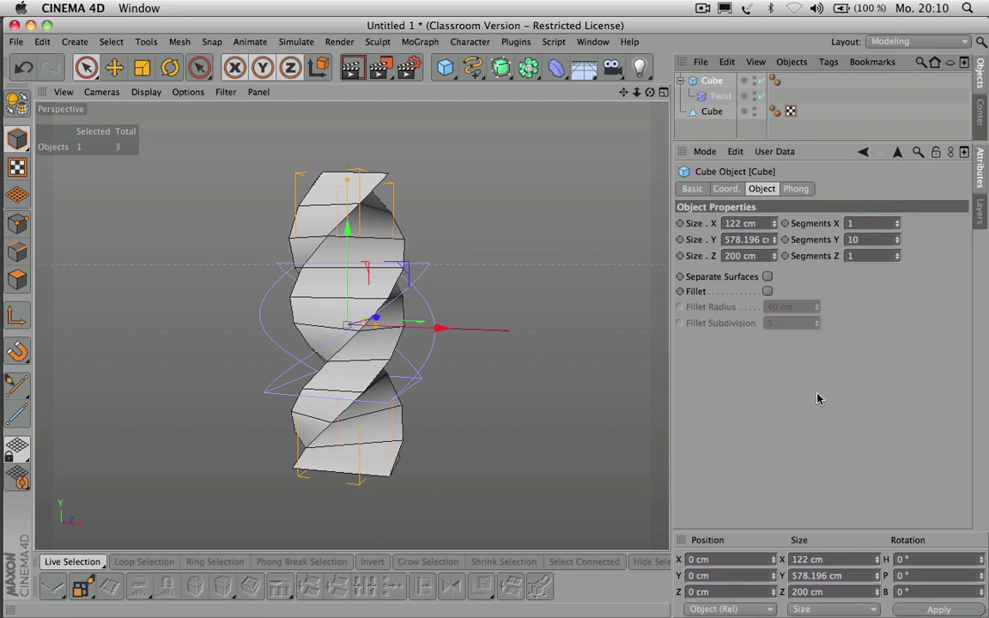
Step: Delete the original parametric cube together with its Twist deformer and select the converted polygon cube
click(711, 111)
click(712, 82)
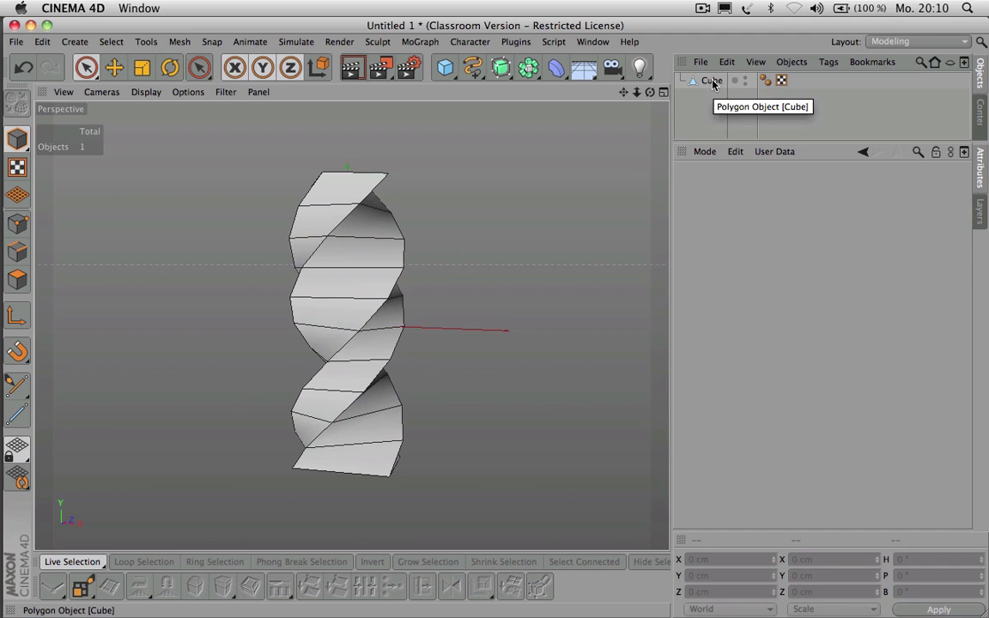
click(712, 82)
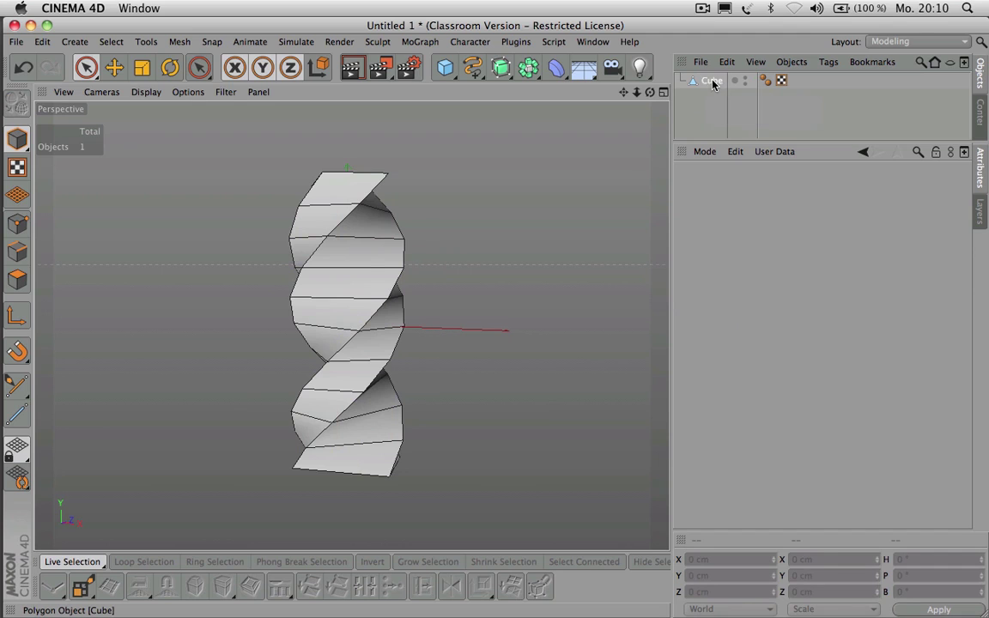
Step: In polygon mode, loop-select the band of polygons that spirals lengthwise around the twisted cube
click(17, 279)
click(361, 455)
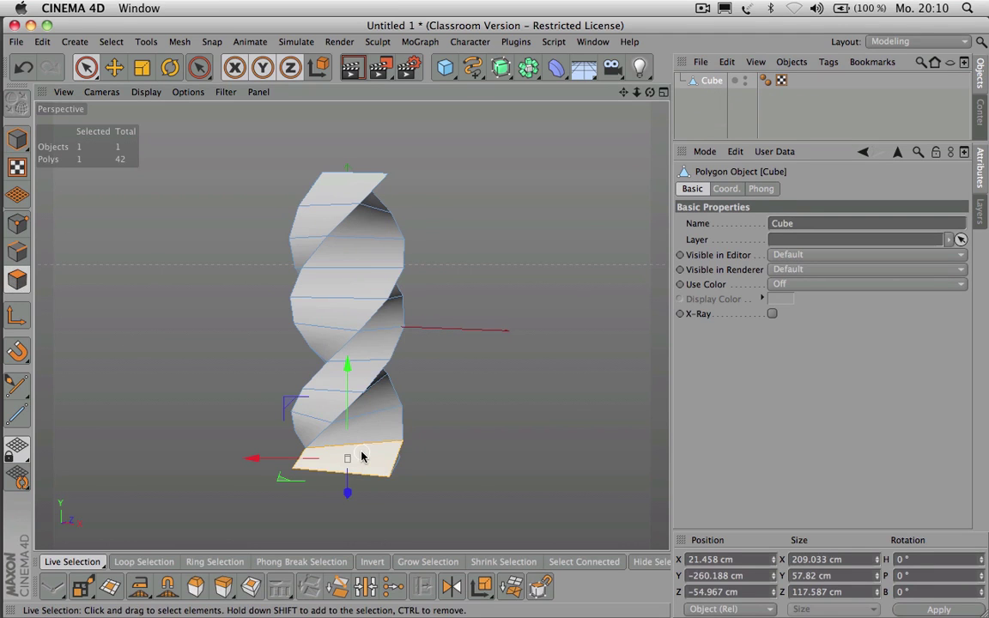
key(u)
key(l)
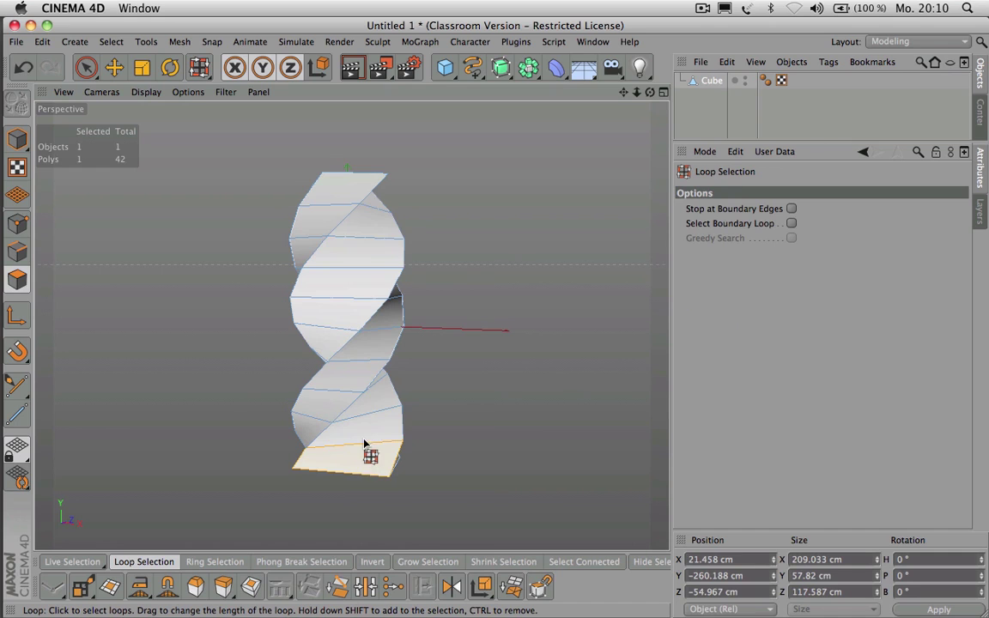
click(368, 453)
mouse_move(351, 325)
alt+mouse_down()
mouse_move(296, 325)
mouse_move(351, 324)
alt+mouse_up()
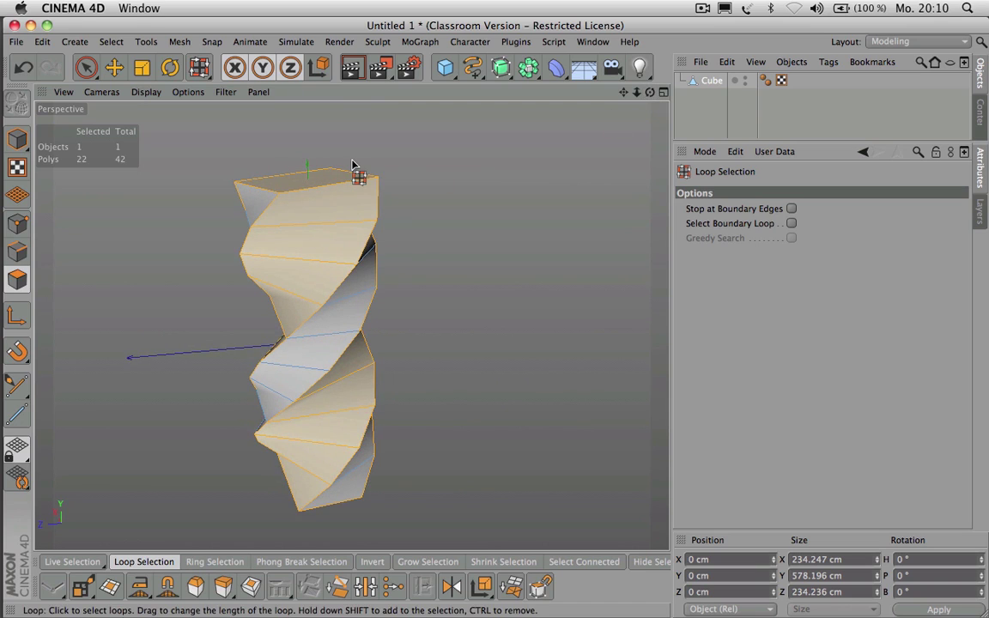
Step: Delete the twisted polygon cube from the scene
click(711, 80)
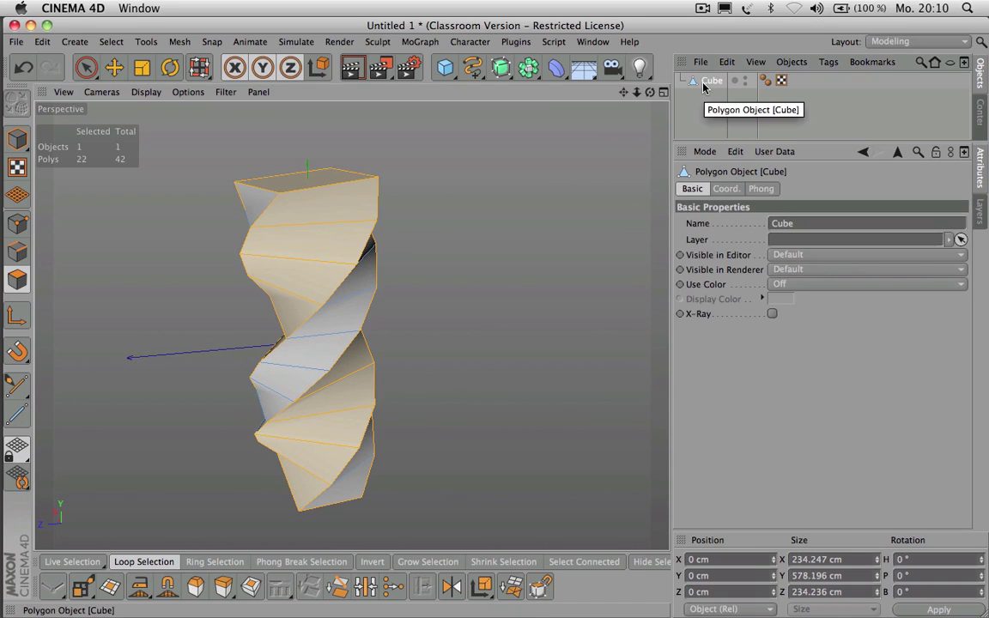
key(Delete)
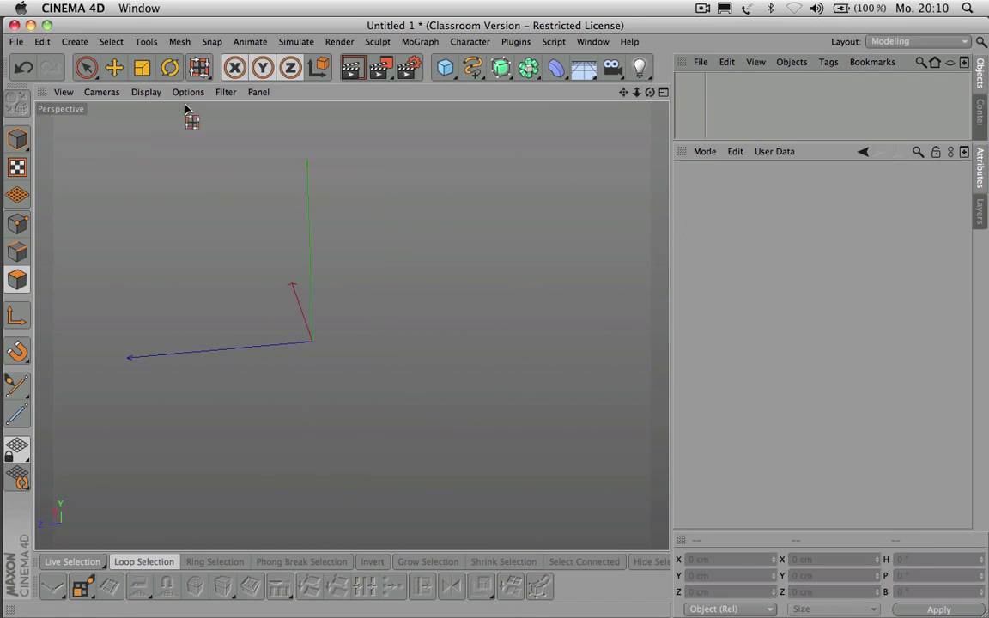
click(180, 41)
mouse_move(215, 79)
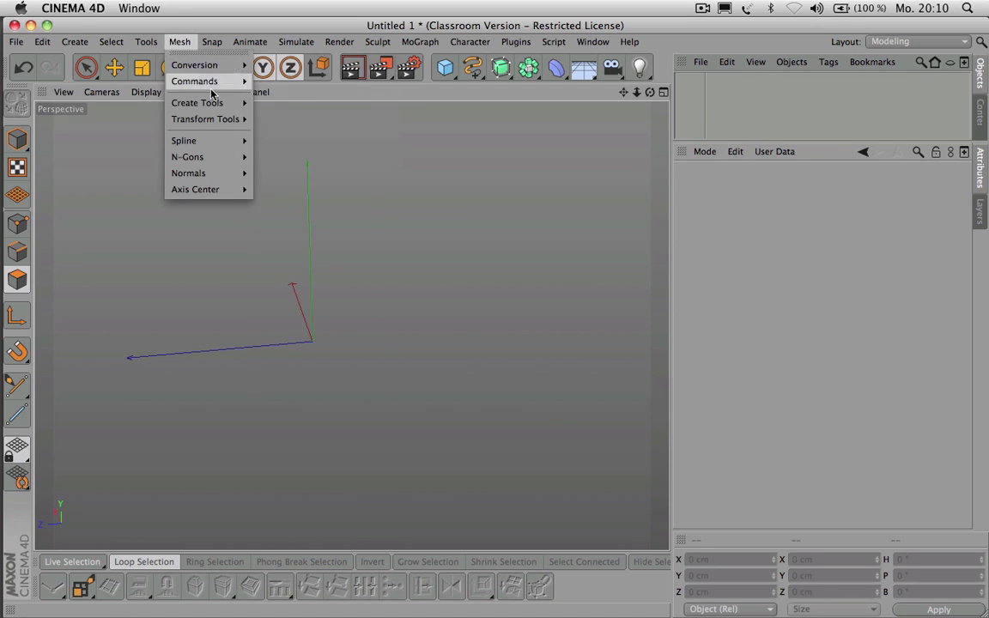
mouse_move(213, 106)
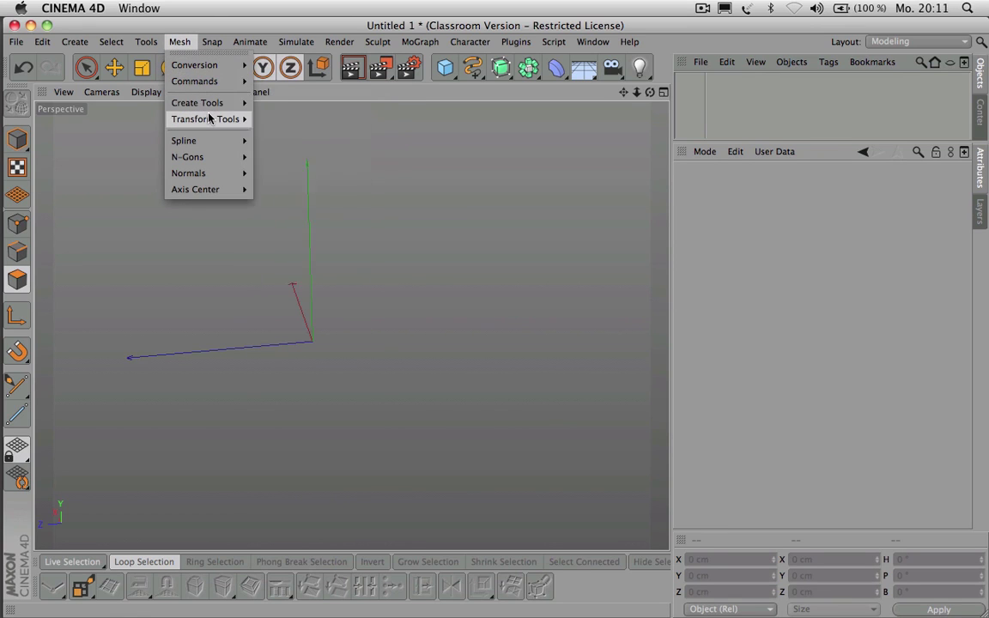
mouse_move(199, 143)
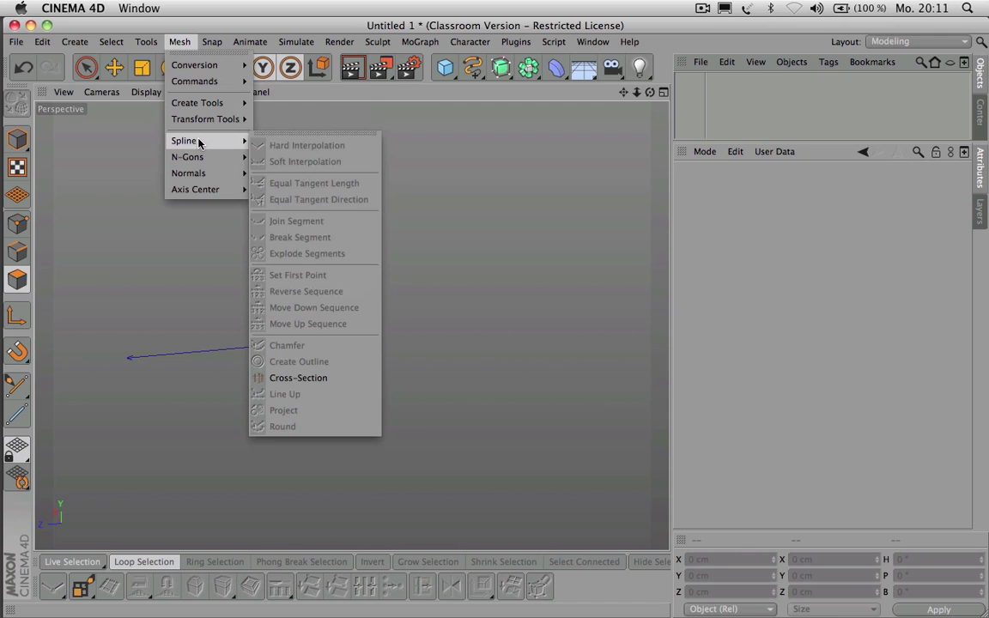